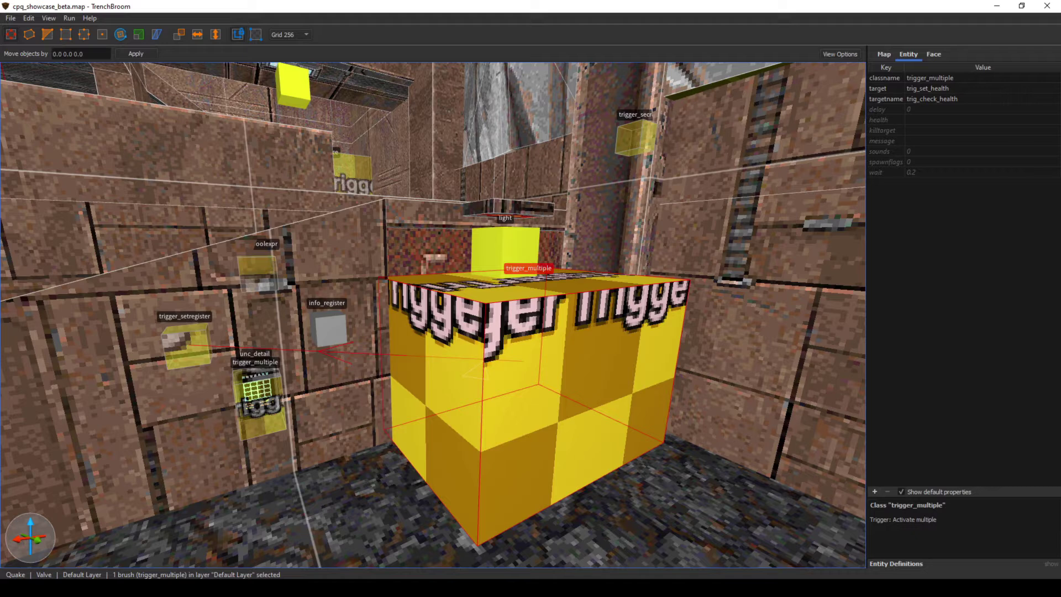
- Hide the trigger brushes in the 3D view and inspect the cross-marked door behind the trigger volume
left_click(840, 54)
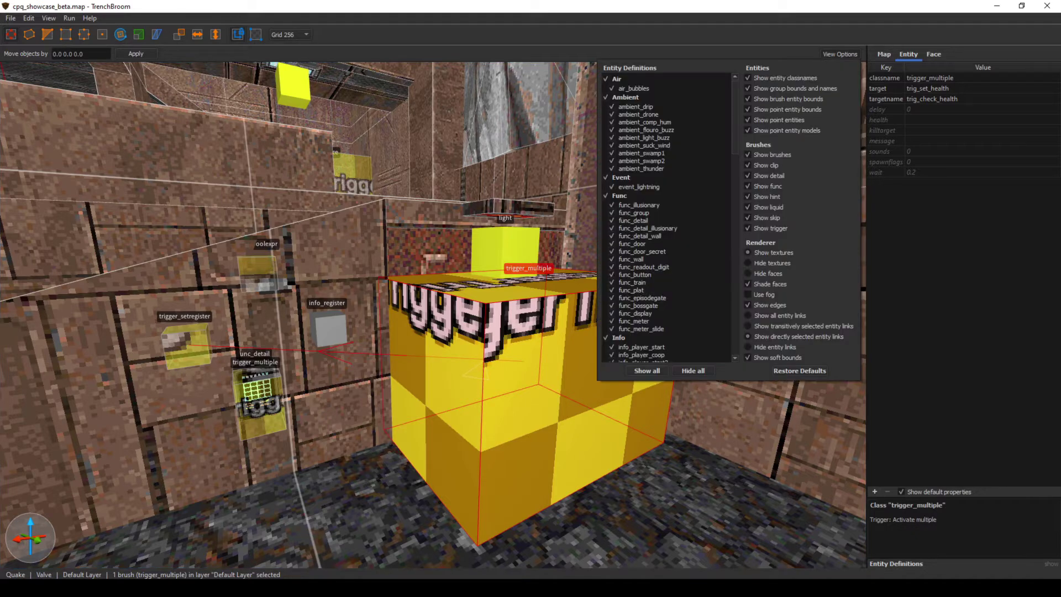
left_click(749, 228)
key("Escape")
mouse_move(563, 119)
right_mouse_down()
mouse_move(553, 116)
mouse_move(592, 119)
mouse_move(343, 103)
mouse_move(358, 106)
right_mouse_up()
left_click(552, 116)
key("w")
key("w")
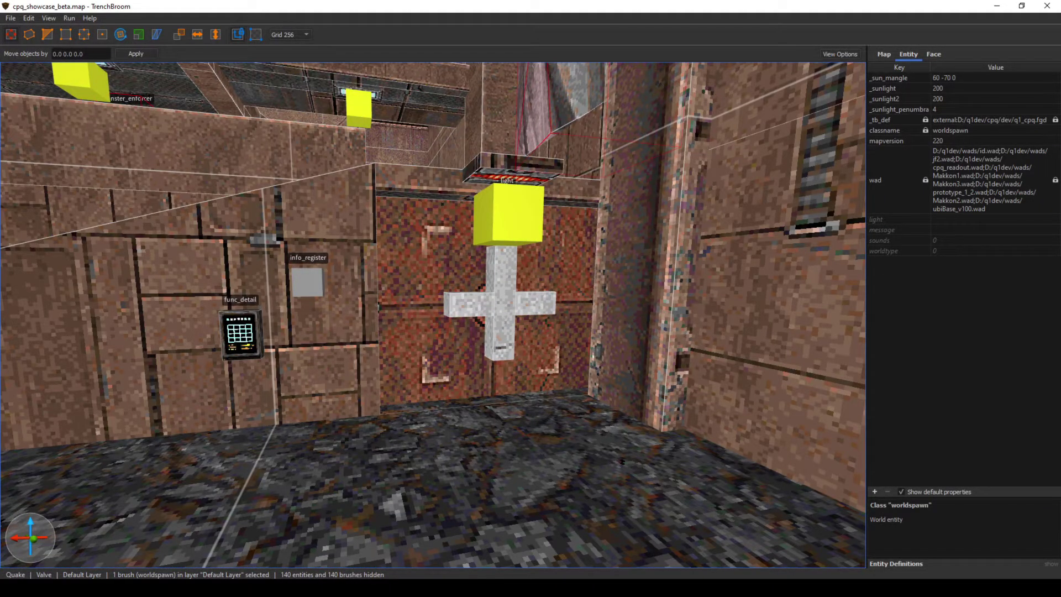
mouse_move(358, 106)
right_mouse_down()
mouse_move(345, 88)
mouse_move(349, 99)
right_mouse_up()
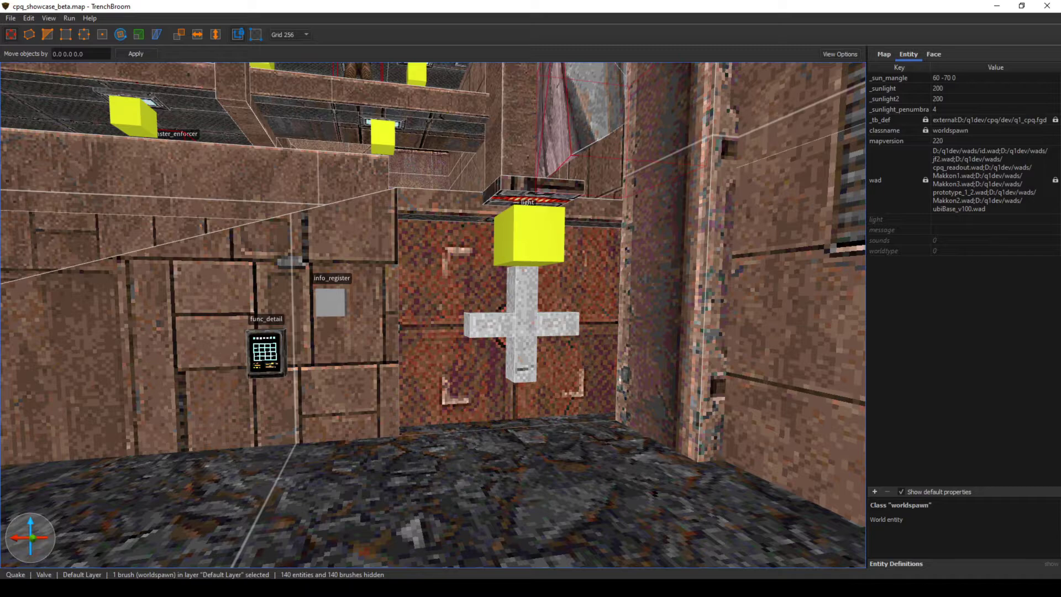
- Show the trigger brushes again and view the trigger_multiple volume in front of the door
left_click(840, 54)
left_click(749, 228)
key("Escape")
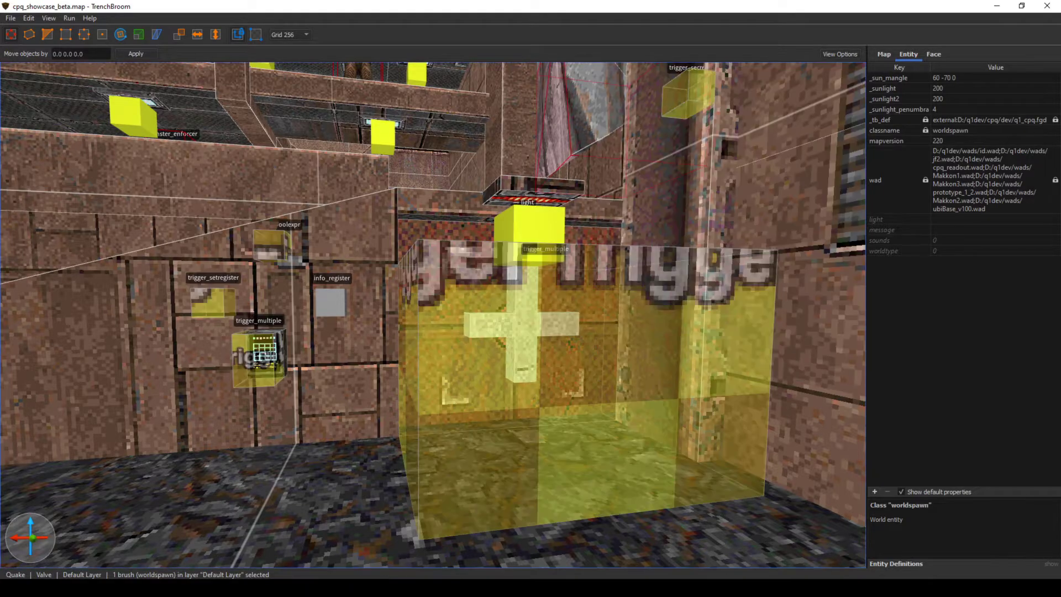
right_click_drag(433, 315, 441, 358)
key("w")
key("s")
key("s")
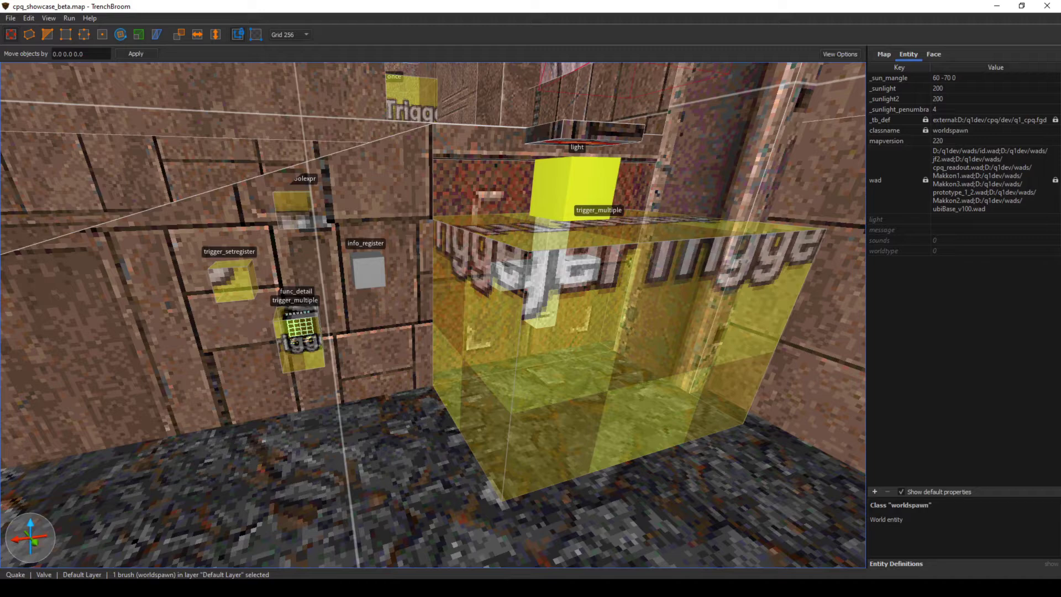
- Set the grid size to 8 and select the large trigger_multiple brush in front of the door
right_click_drag(434, 315, 428, 293)
key("w")
key("s")
mouse_move(399, 266)
left_mouse_down()
mouse_move(404, 283)
mouse_move(395, 268)
mouse_move(342, 264)
mouse_move(410, 272)
left_mouse_up()
key("4")
key("Escape")
right_click_drag(410, 272, 437, 312)
left_click(558, 326)
key("d")
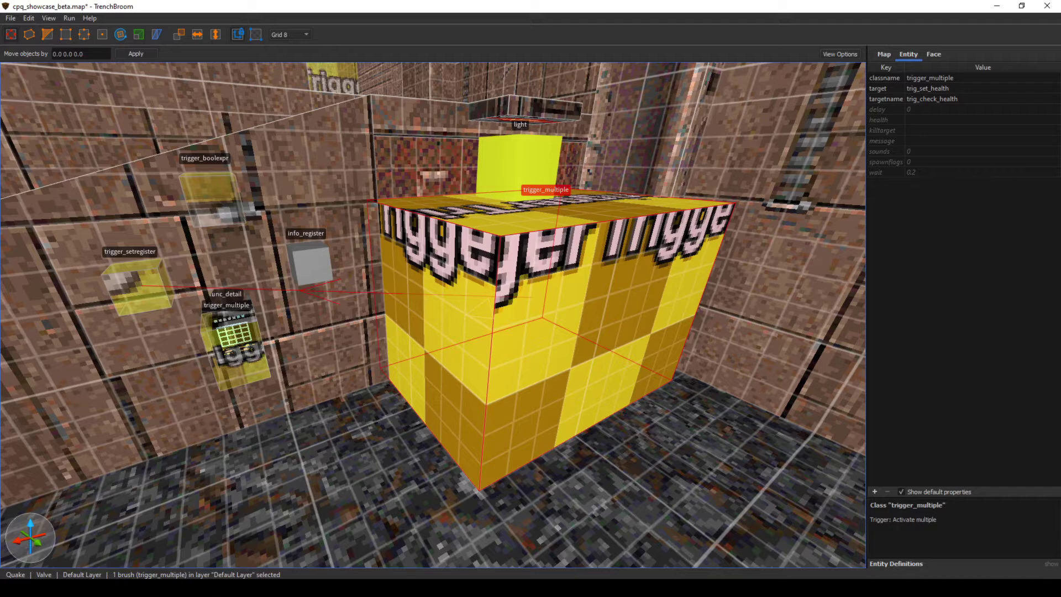
- Examine how the large trigger_multiple targets the trigger_setregister, including the latter's operationtype and target_reg_1 properties
right_click_drag(433, 315, 413, 309)
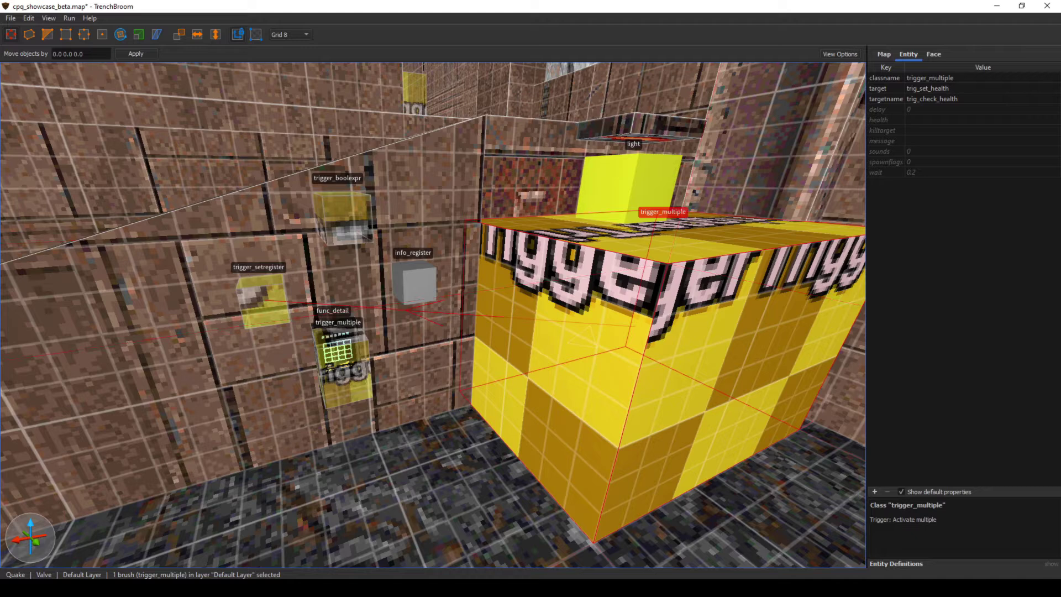
left_click(259, 299)
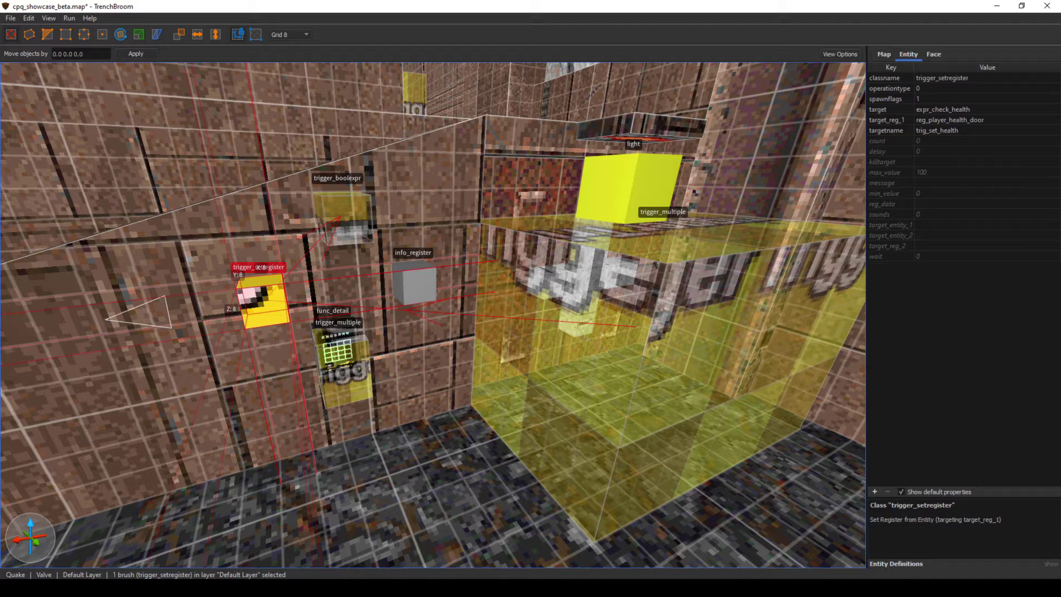
left_click(619, 359)
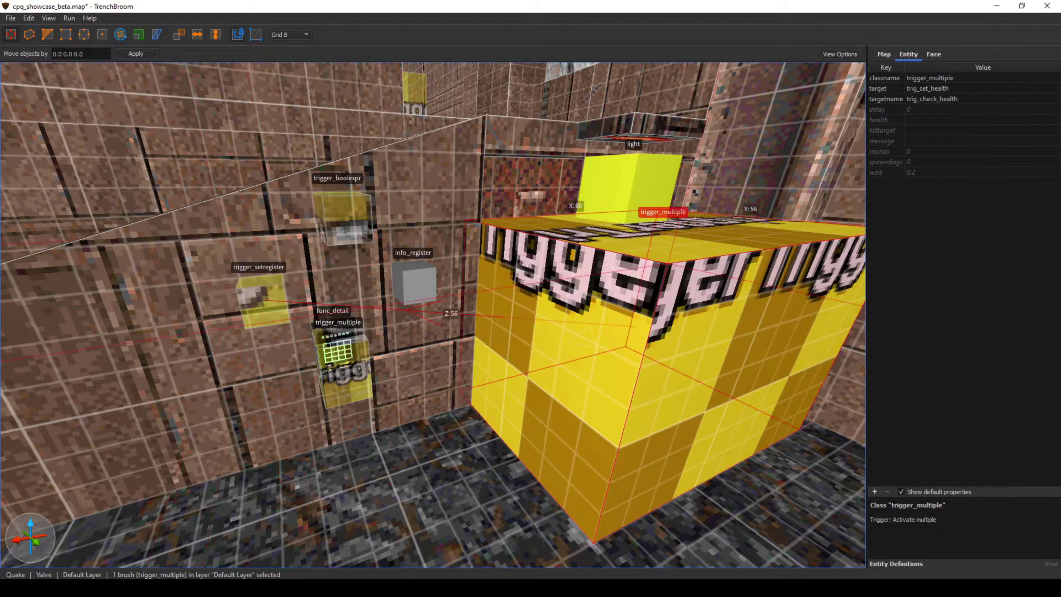
left_click(263, 301)
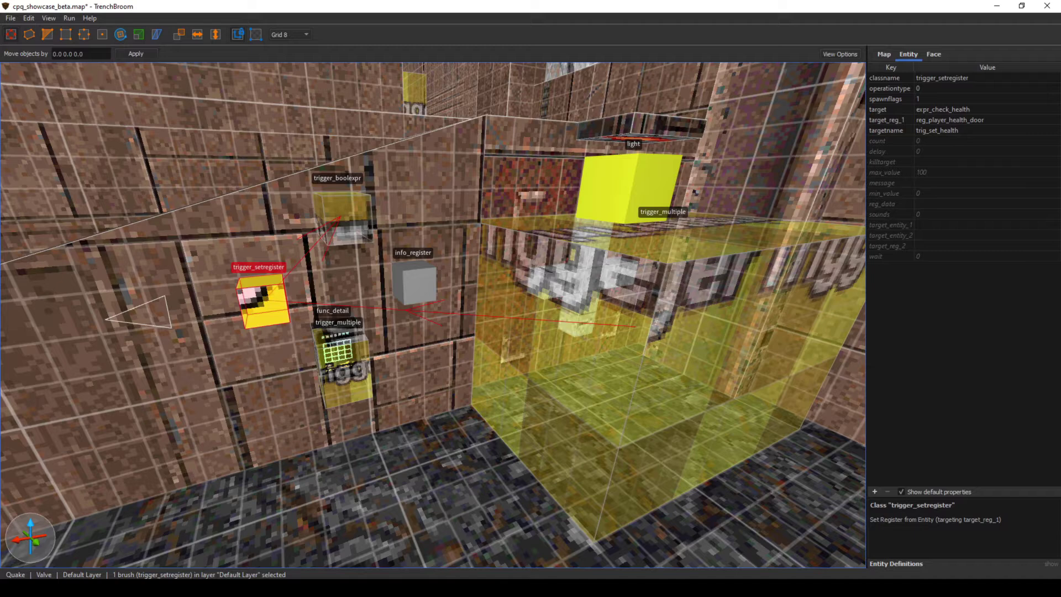
left_click(890, 88)
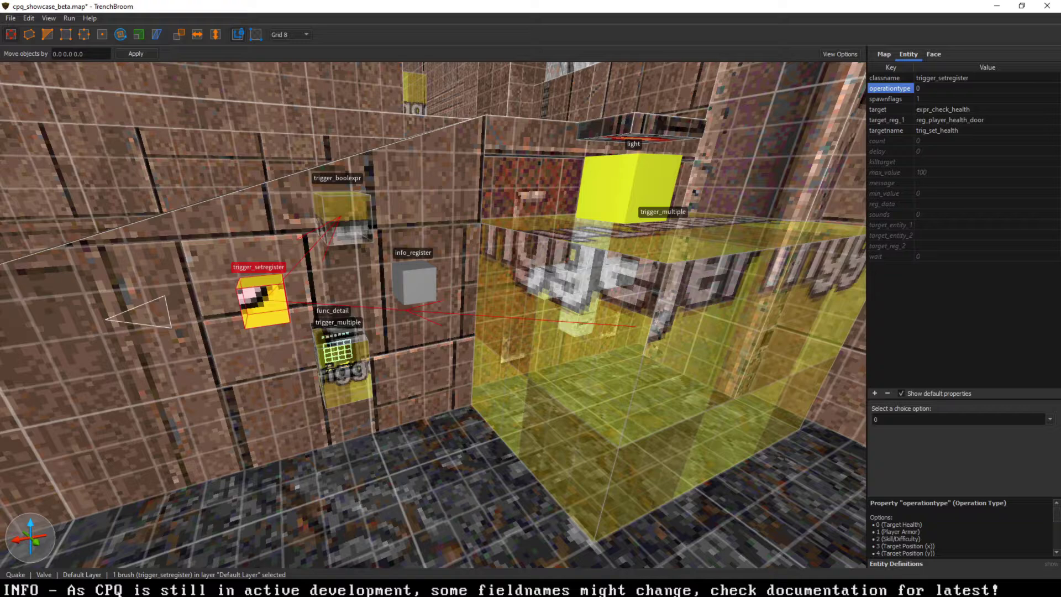
left_click(434, 315)
left_click(624, 353)
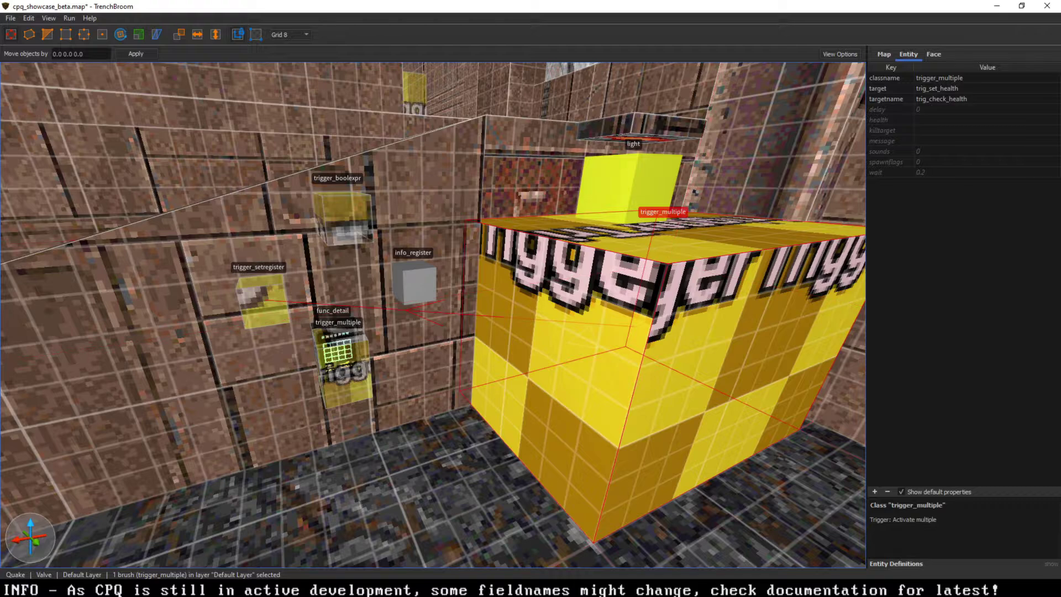
left_click(265, 303)
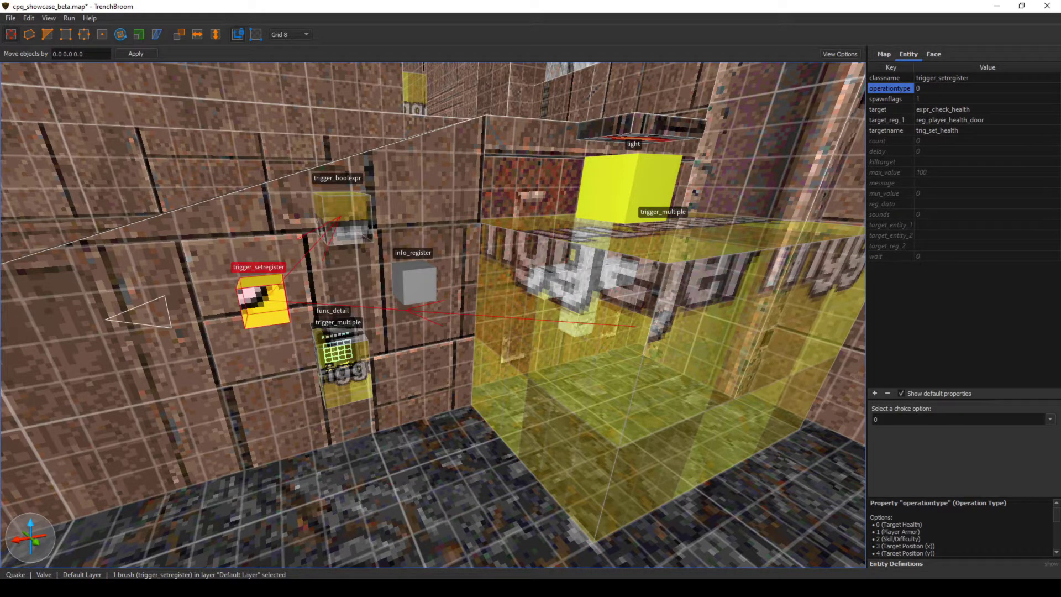
left_click(889, 120)
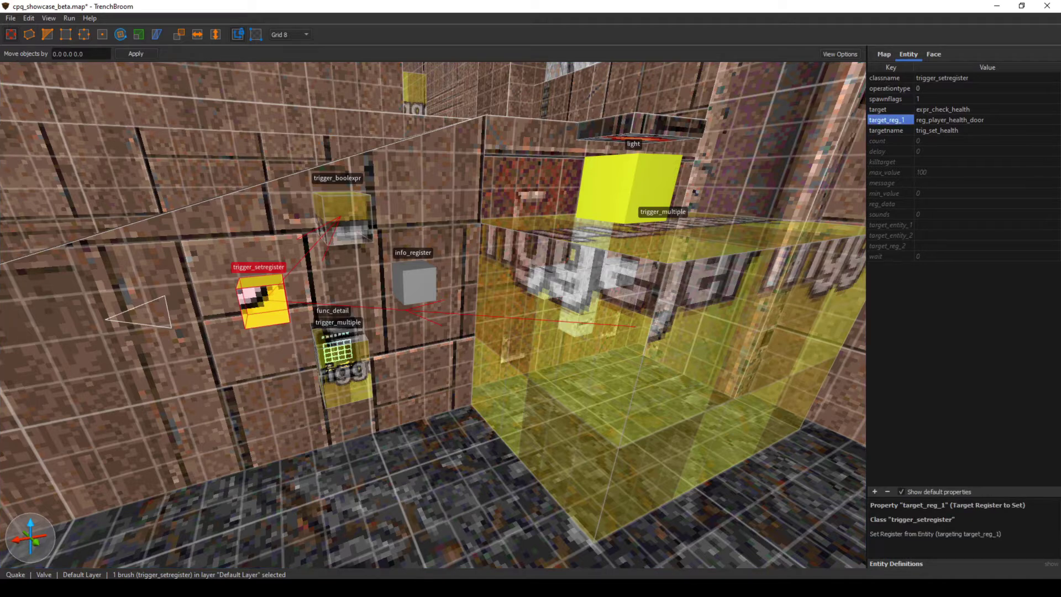
- Set the count property of the info_register entity on the wall to 0
left_click(417, 286)
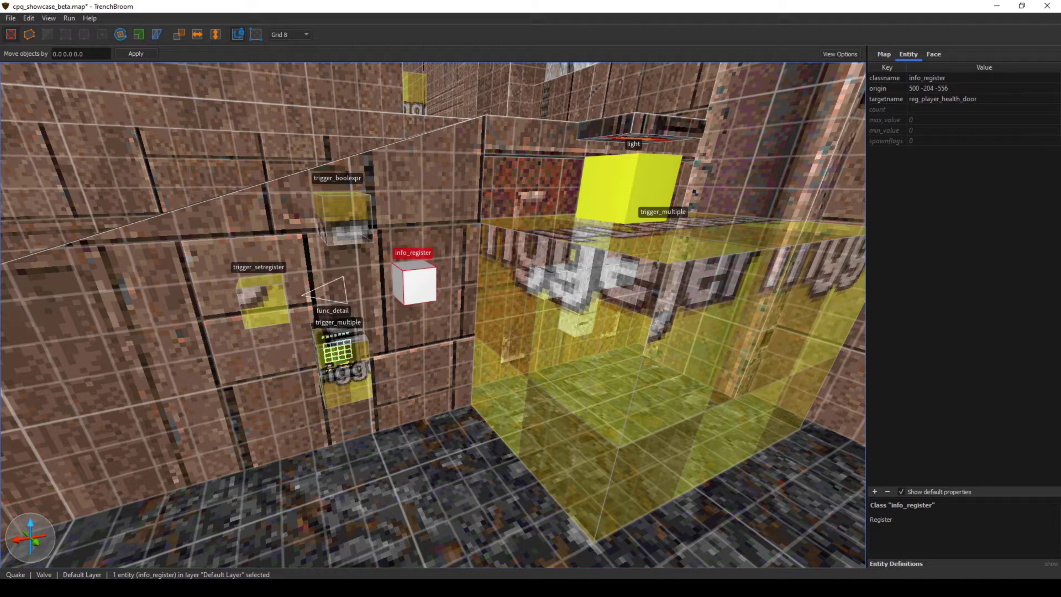
left_click(934, 110)
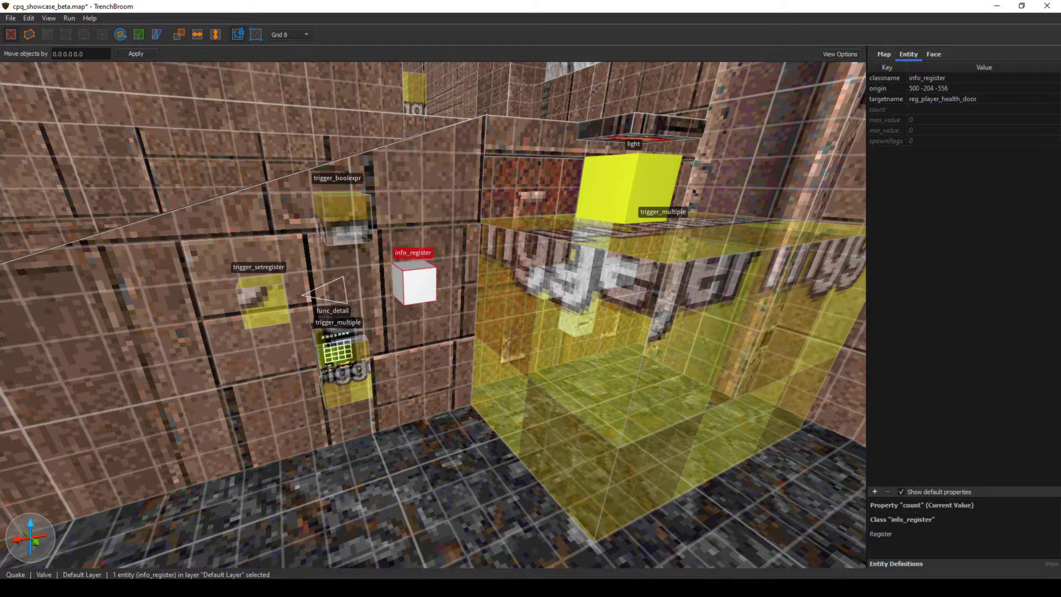
type("0")
key("Return")
right_click_drag(442, 298, 402, 298)
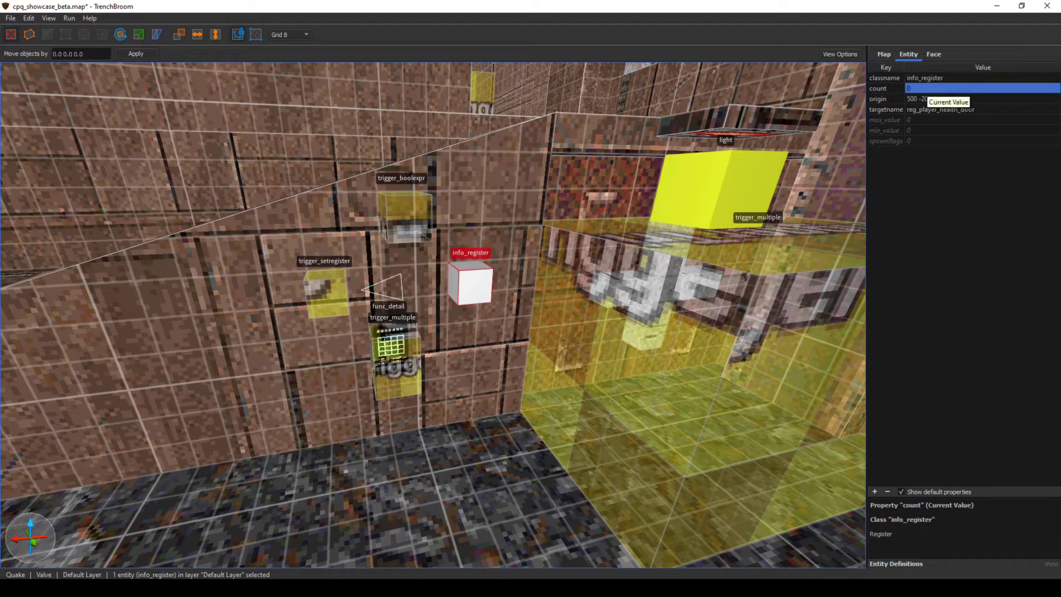
type("50")
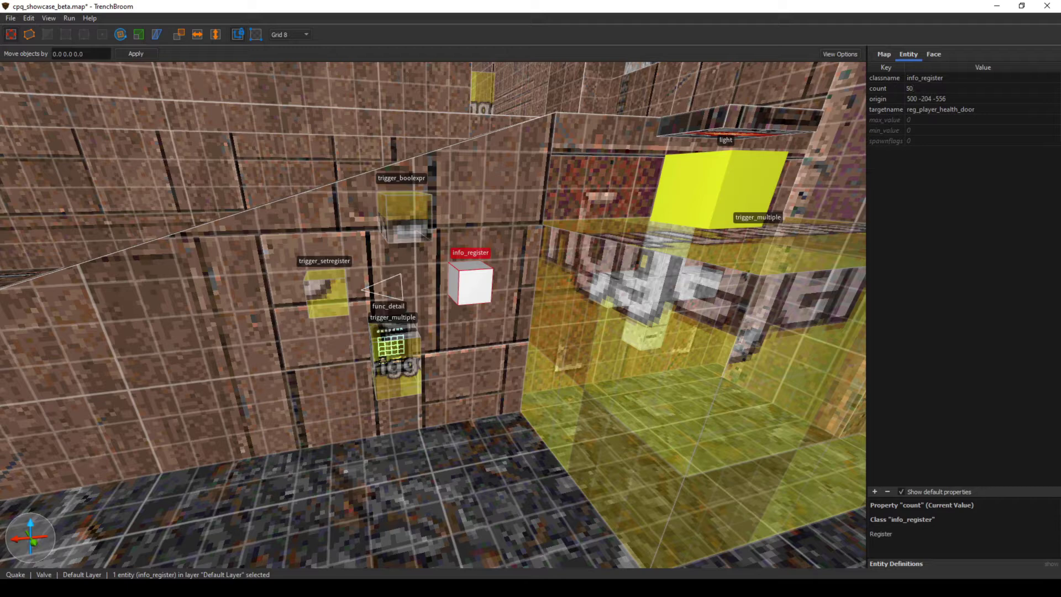
key("Escape")
right_click_drag(602, 331, 609, 332)
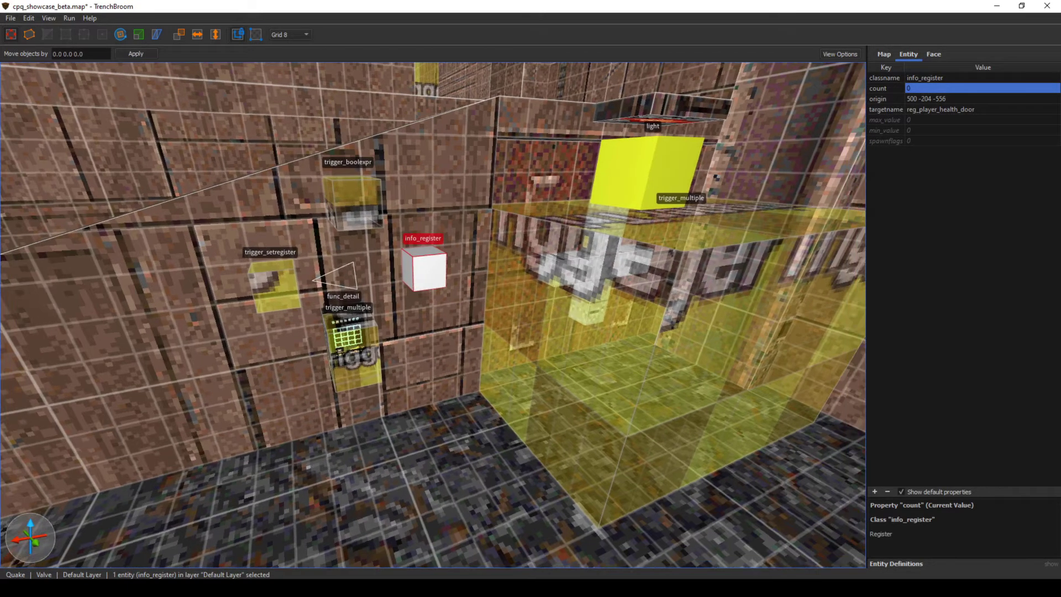
- Examine how the trigger_setregister links to the info_register through target_reg_1, and read through its list of operationtype options
left_click(619, 337)
left_click(275, 286)
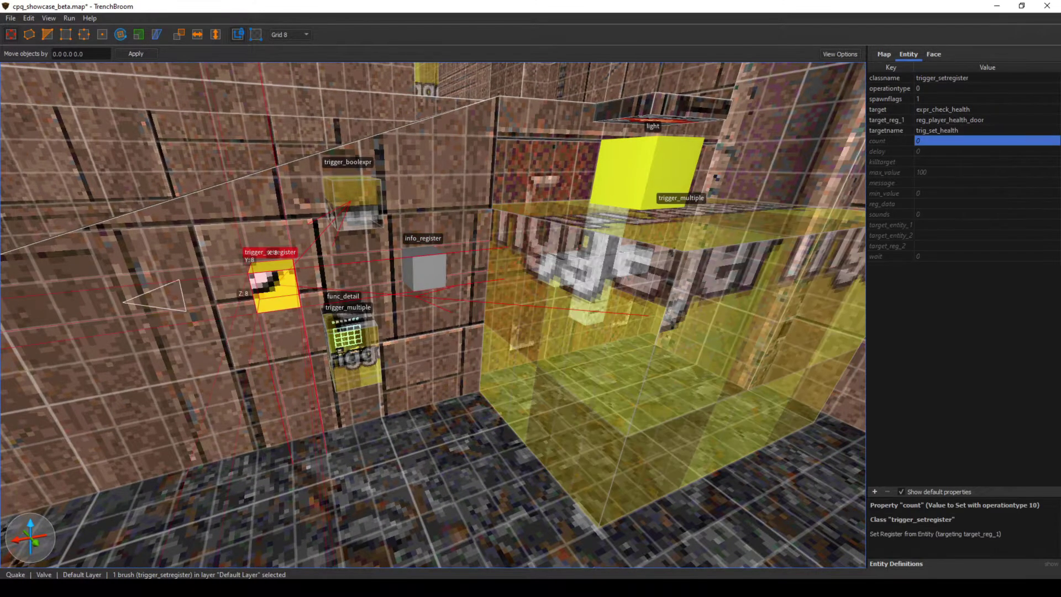
left_click(427, 272)
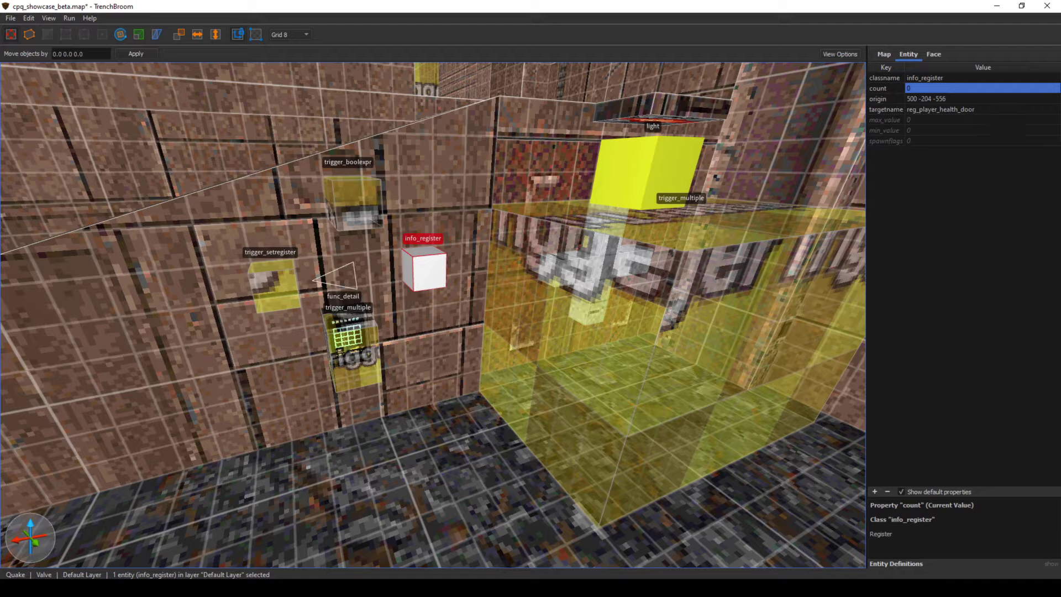
left_click(272, 285)
left_click(951, 120)
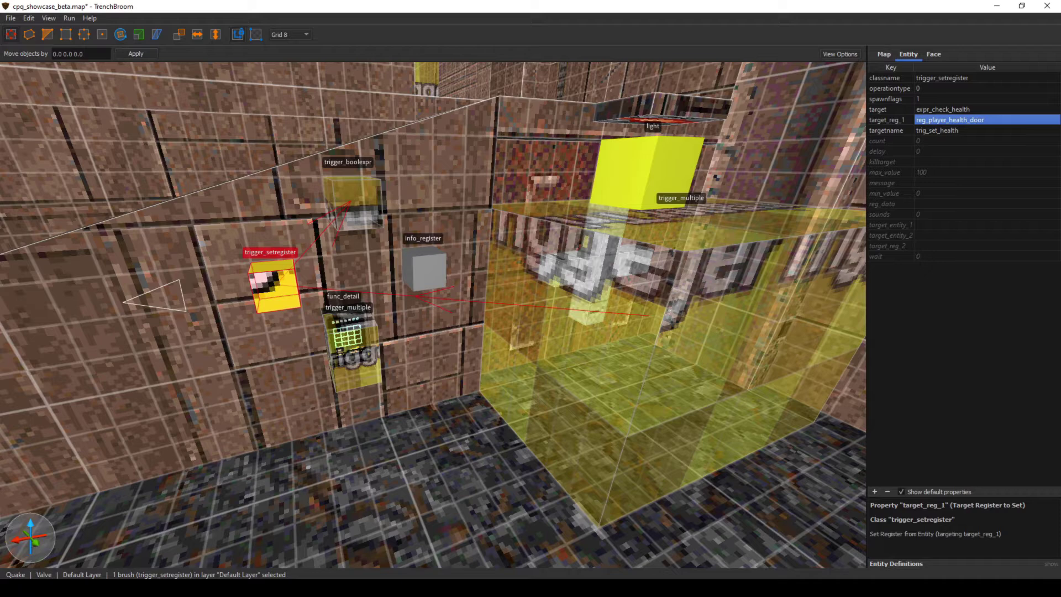
left_click(950, 88)
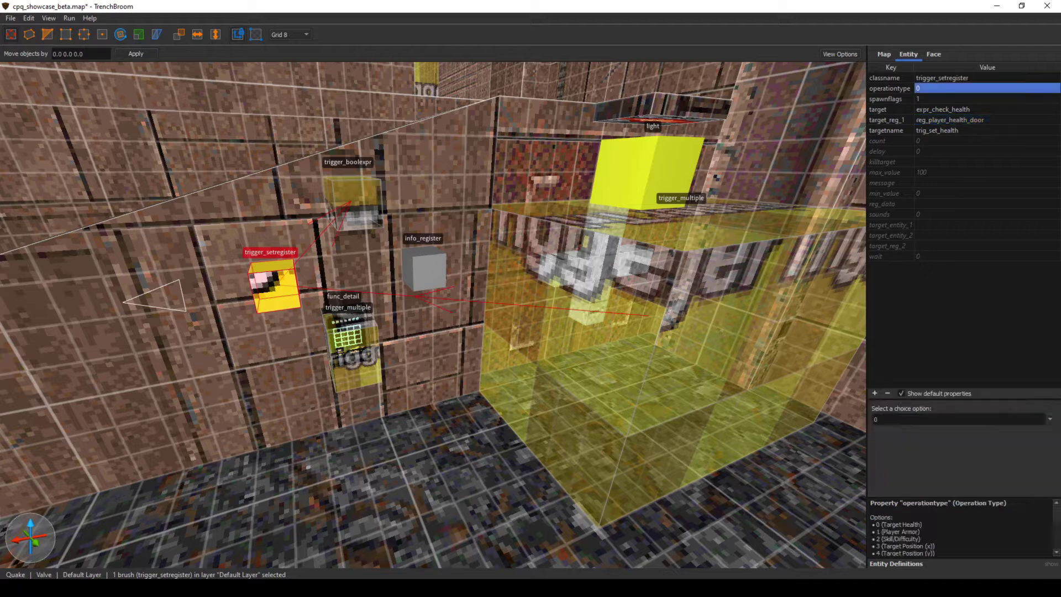
scroll(961, 527, "down", 5)
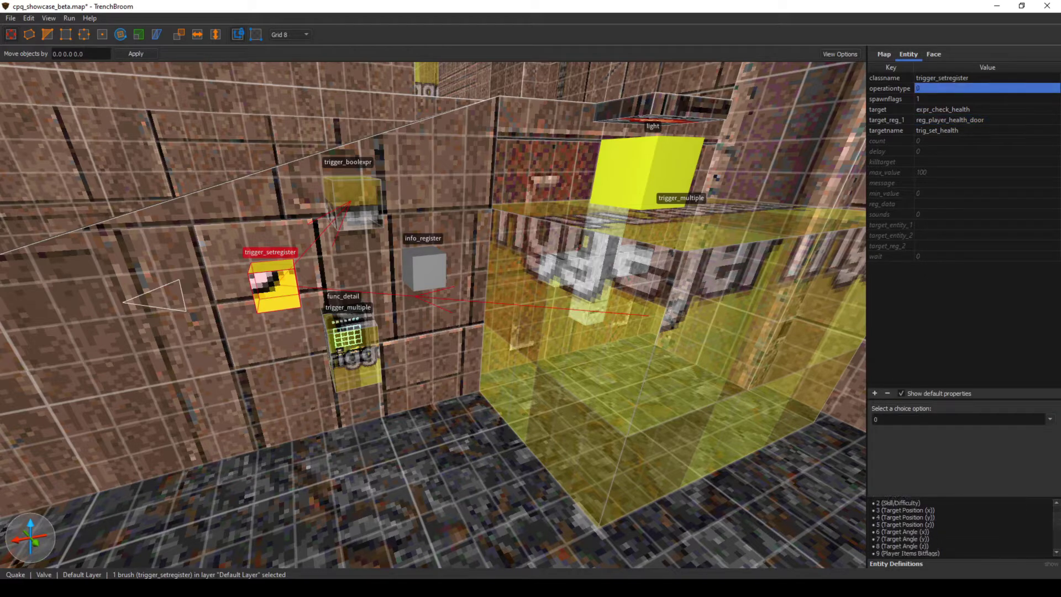
scroll(962, 528, "up", 5)
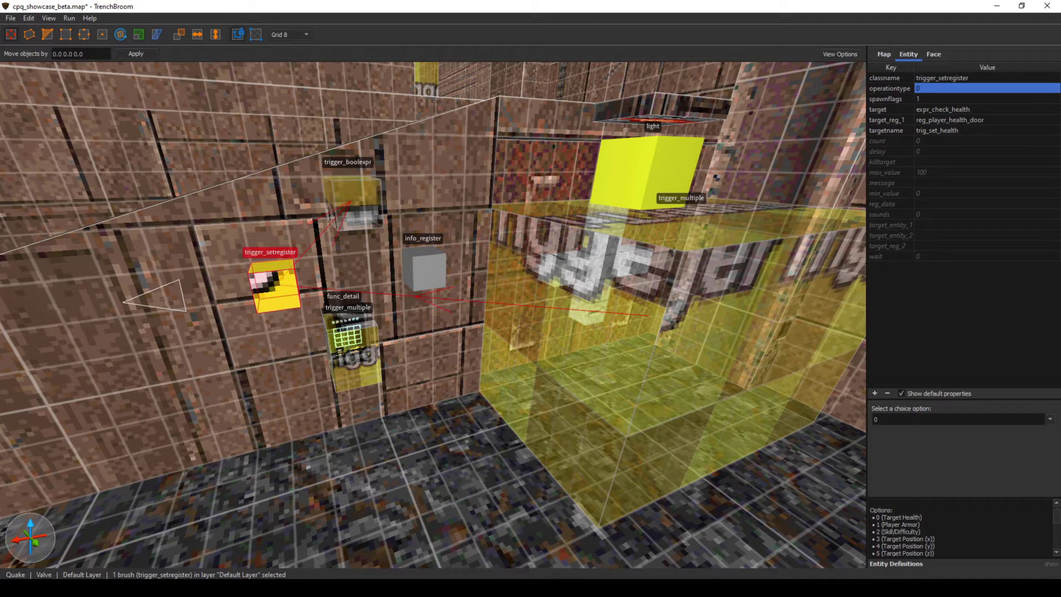
scroll(962, 528, "down", 1)
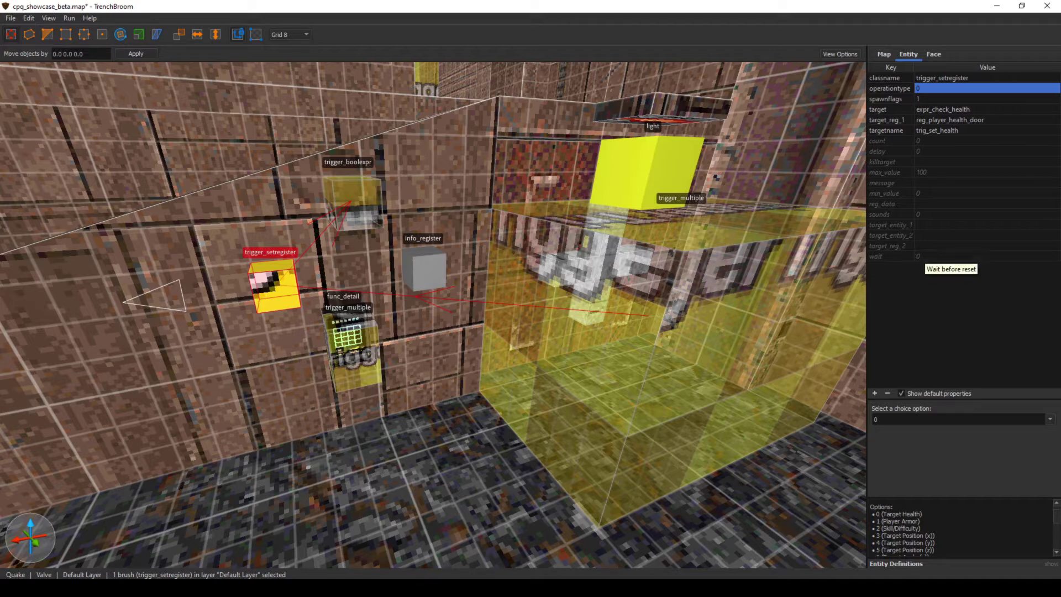
- Review the trigger_setregister's target_entity_1 and operationtype properties and trace the chain from the large trigger_multiple to the info_register
left_click(890, 225)
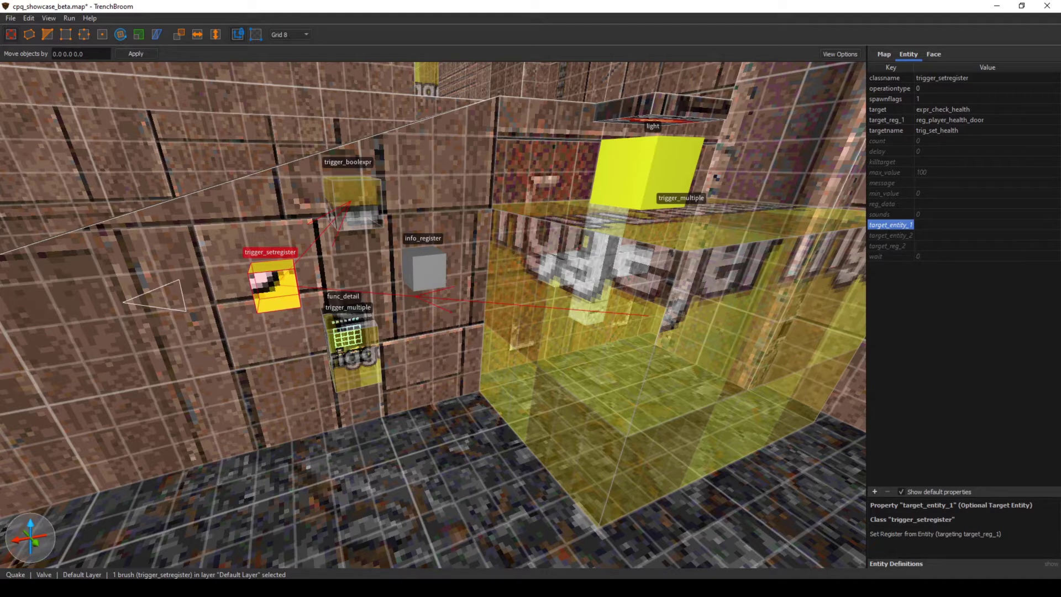
left_click(685, 331)
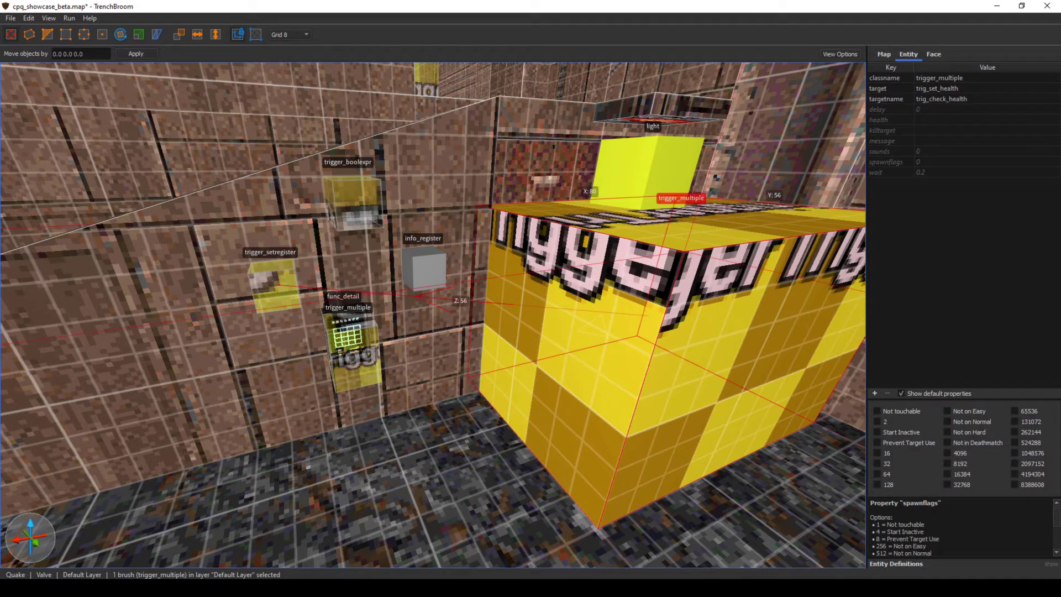
left_click(275, 290)
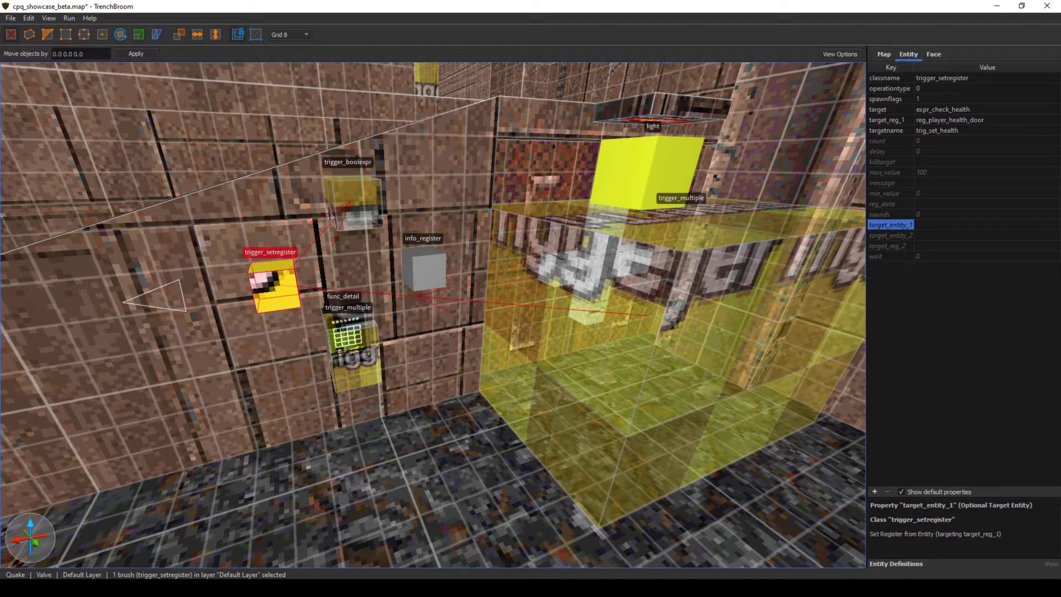
left_click(943, 88)
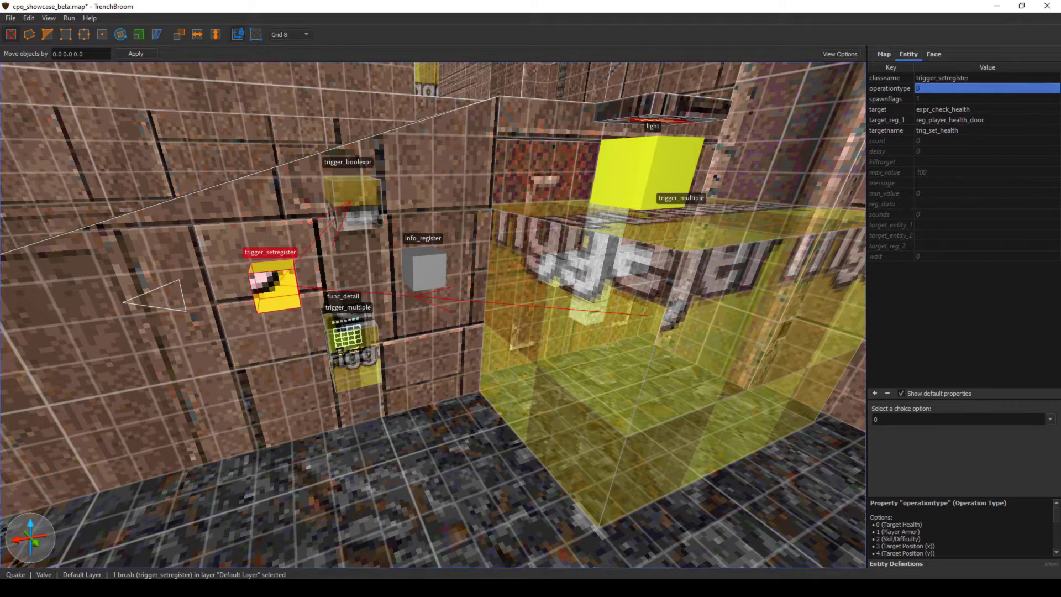
left_click(424, 269)
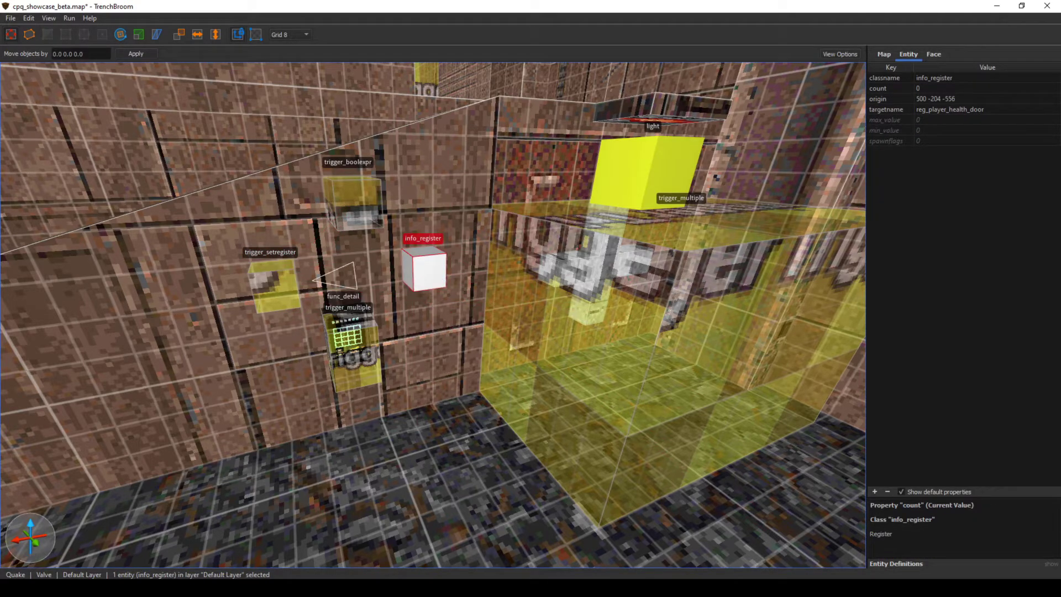
left_click(586, 337)
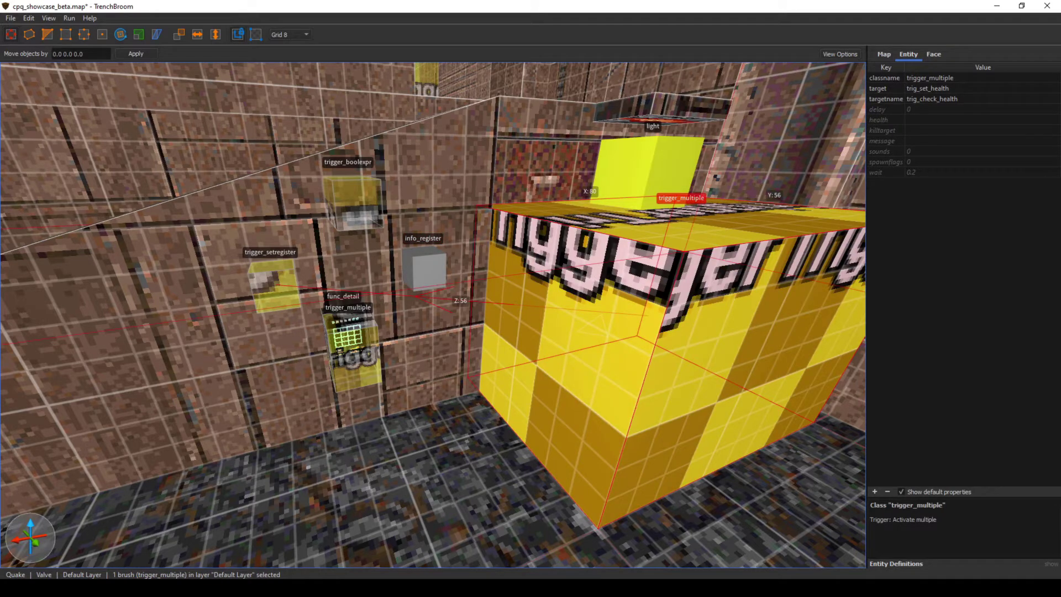
left_click(276, 287)
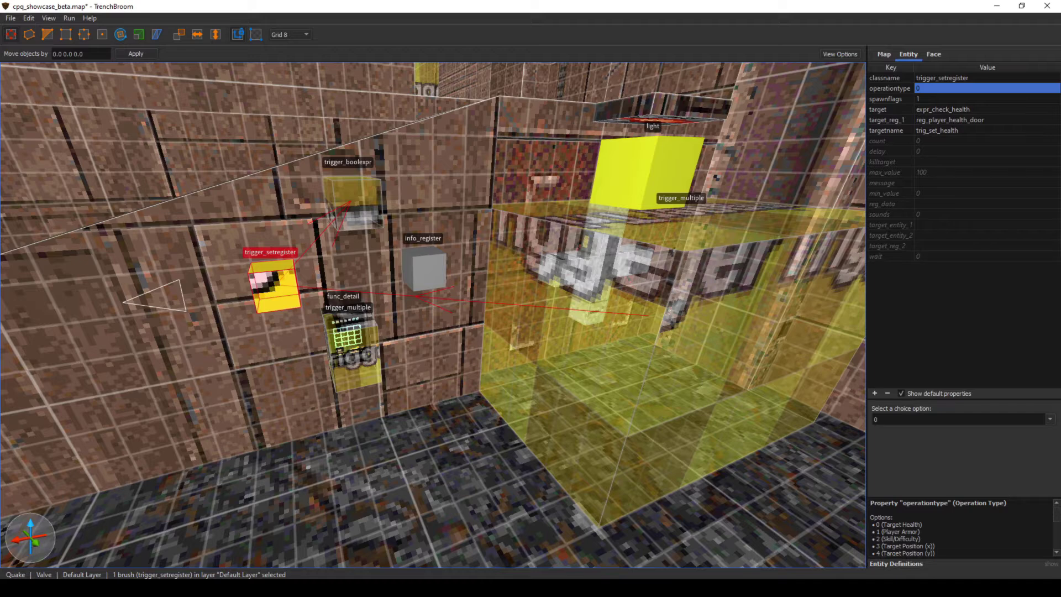
left_click(424, 269)
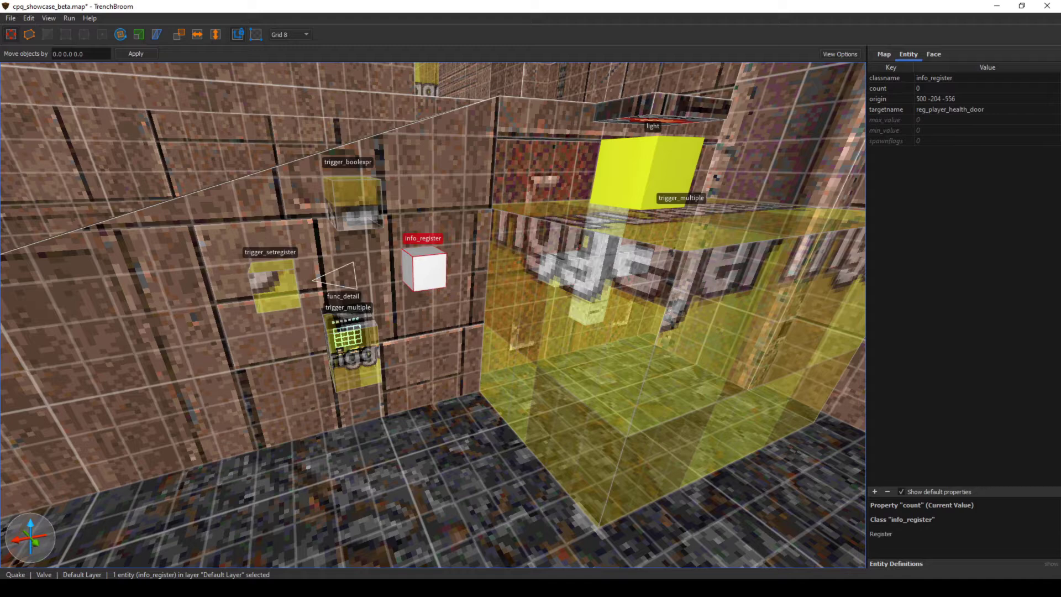
left_click(274, 284)
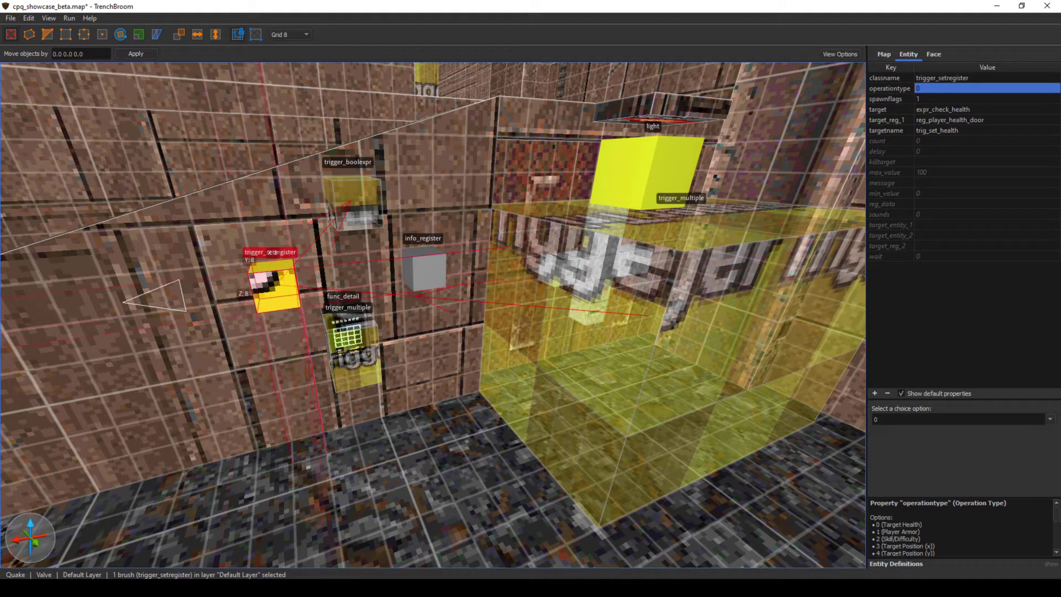
- Examine the trigger_setregister's target link to the trigger_boolexpr and read the full list of the latter's operationtype options
left_click(890, 110)
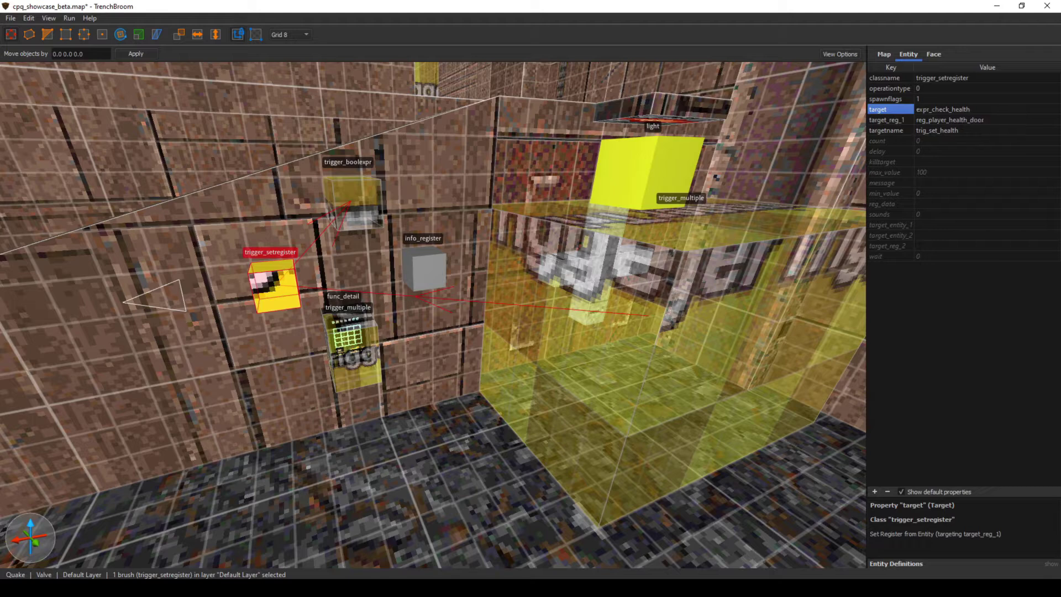
left_click(355, 202)
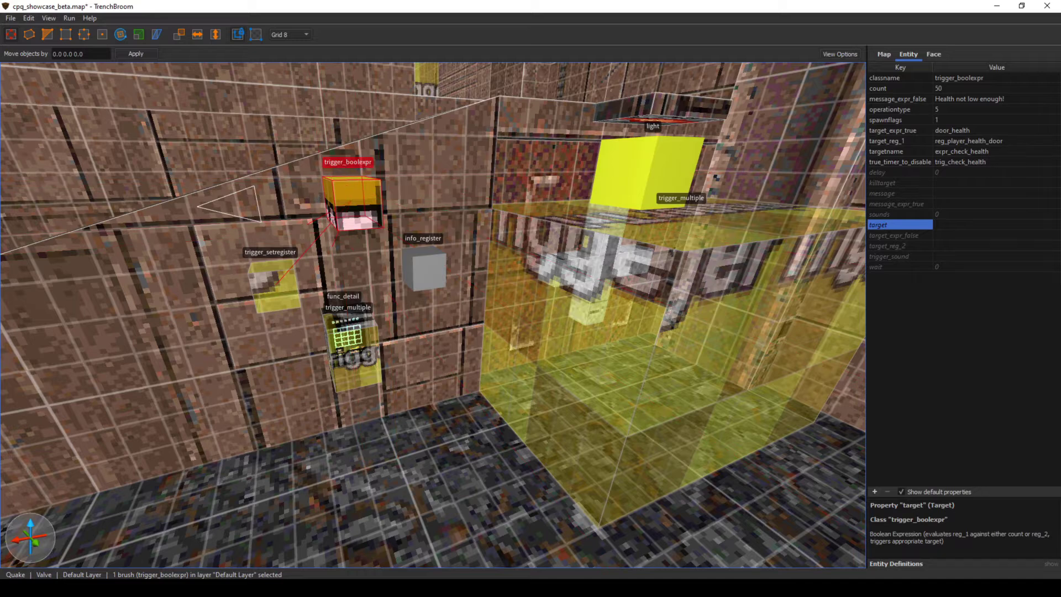
left_click(890, 109)
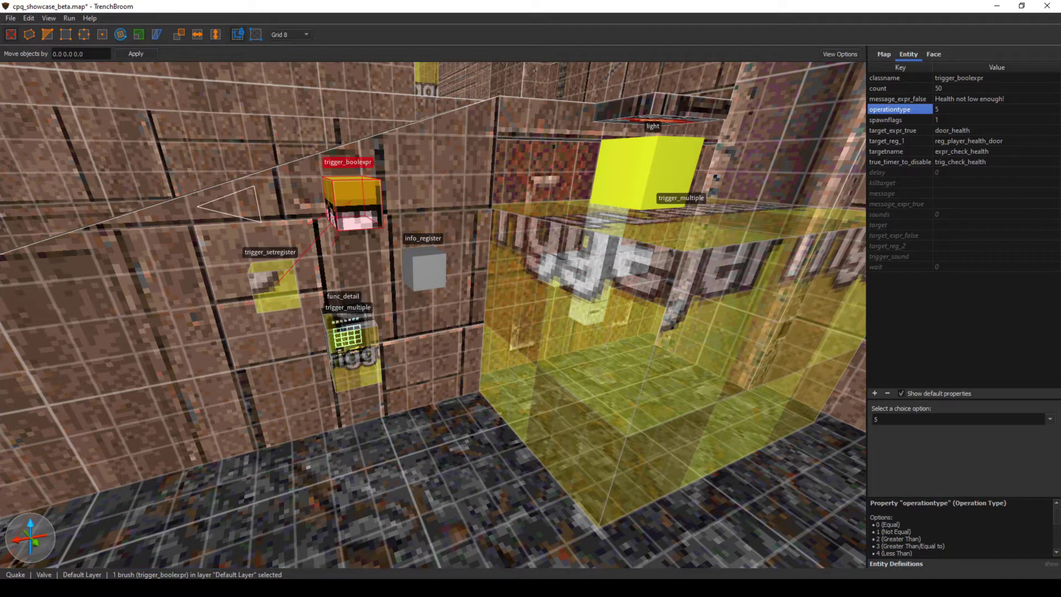
scroll(961, 527, "down", 2)
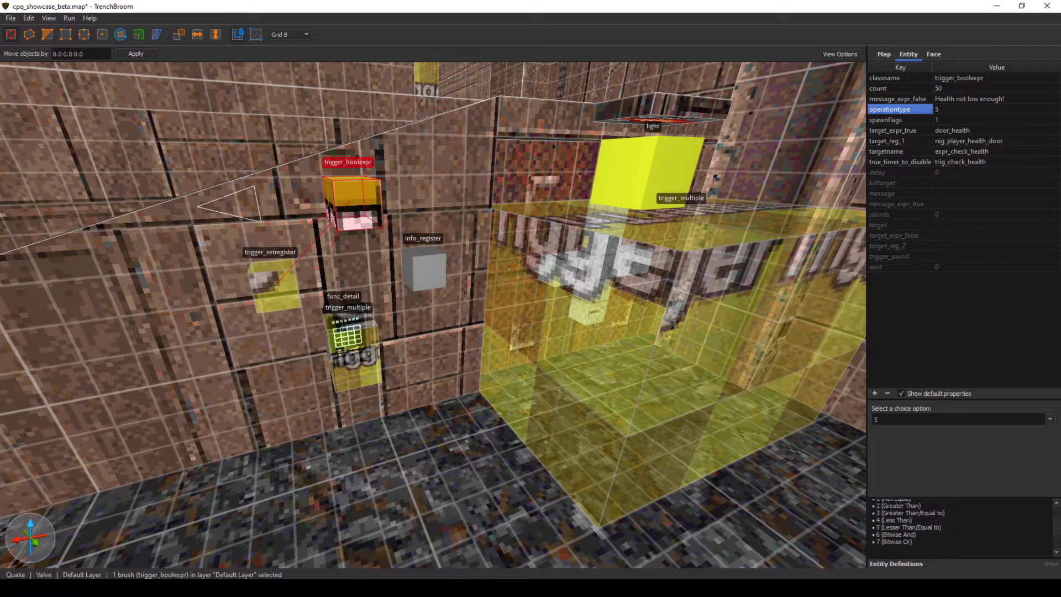
left_click_drag(963, 400, 962, 306)
left_click_drag(963, 498, 963, 375)
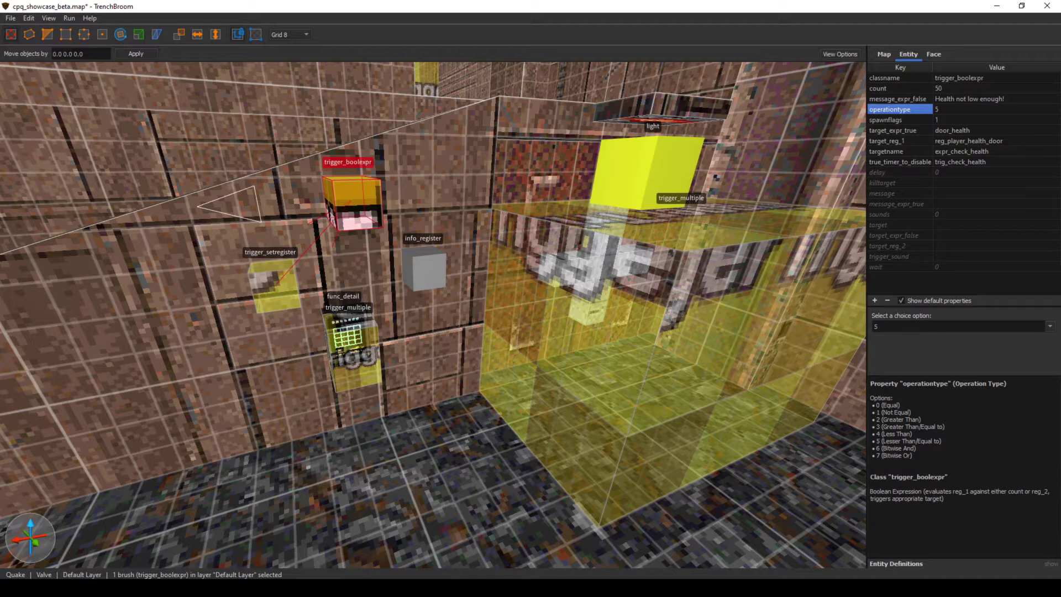
- Compare the count property of the trigger_boolexpr with the count property of the info_register on the wall
left_click(900, 88)
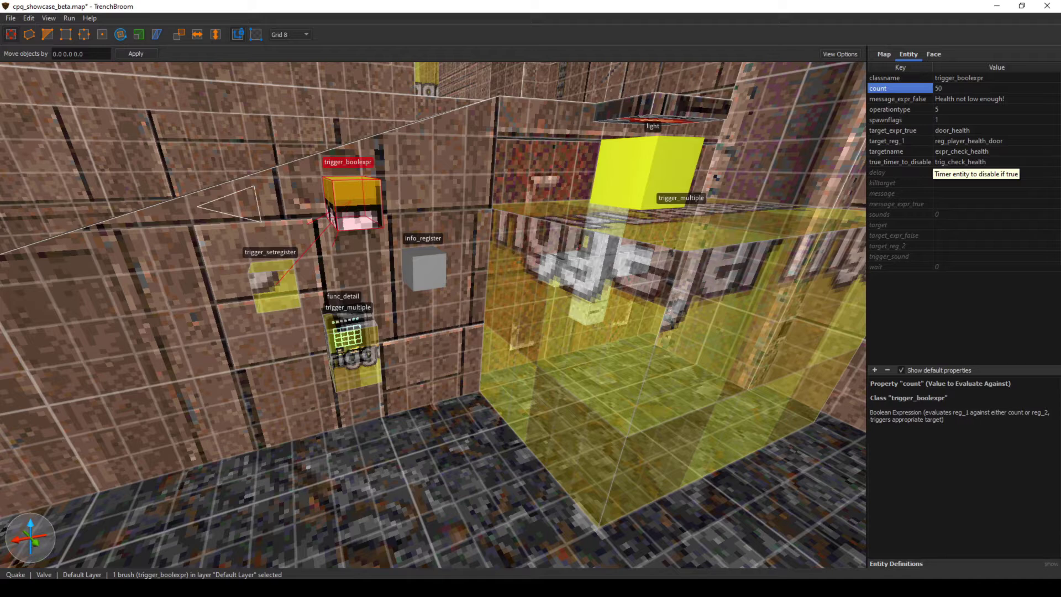
key("ctrl+a")
key("ctrl+z")
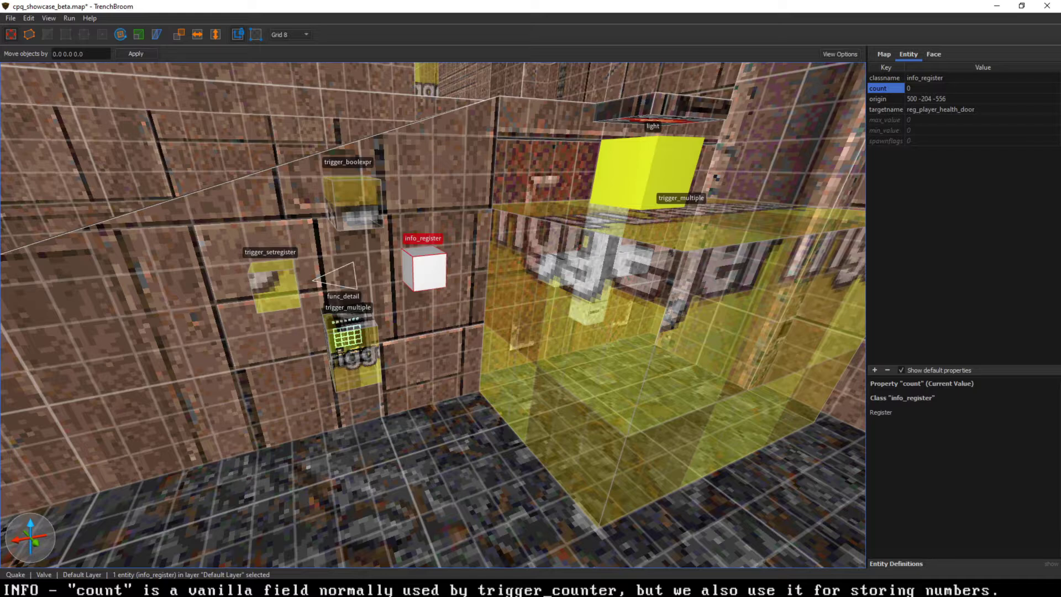
left_click(352, 197)
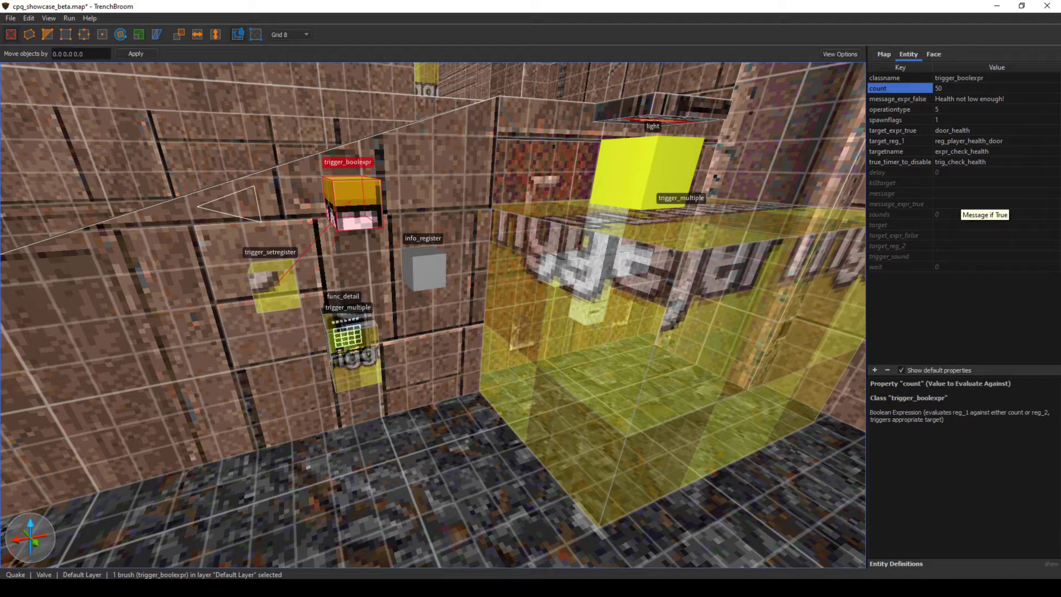
- Review how the trigger_boolexpr evaluates target_reg_1 against target_reg_2 or count through its operationtype
left_click(962, 257)
left_click(962, 246)
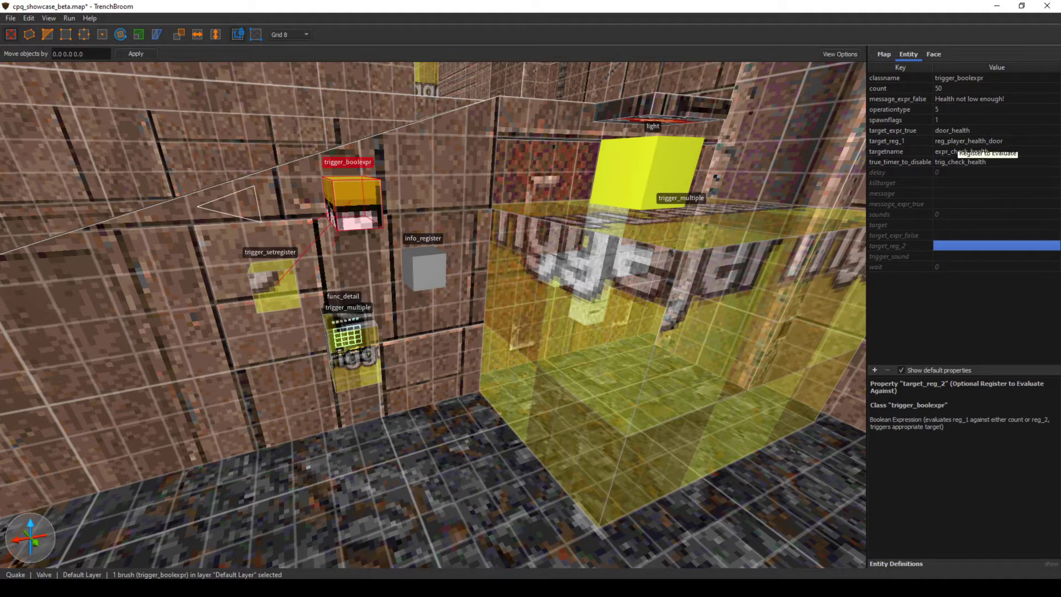
left_click(956, 141)
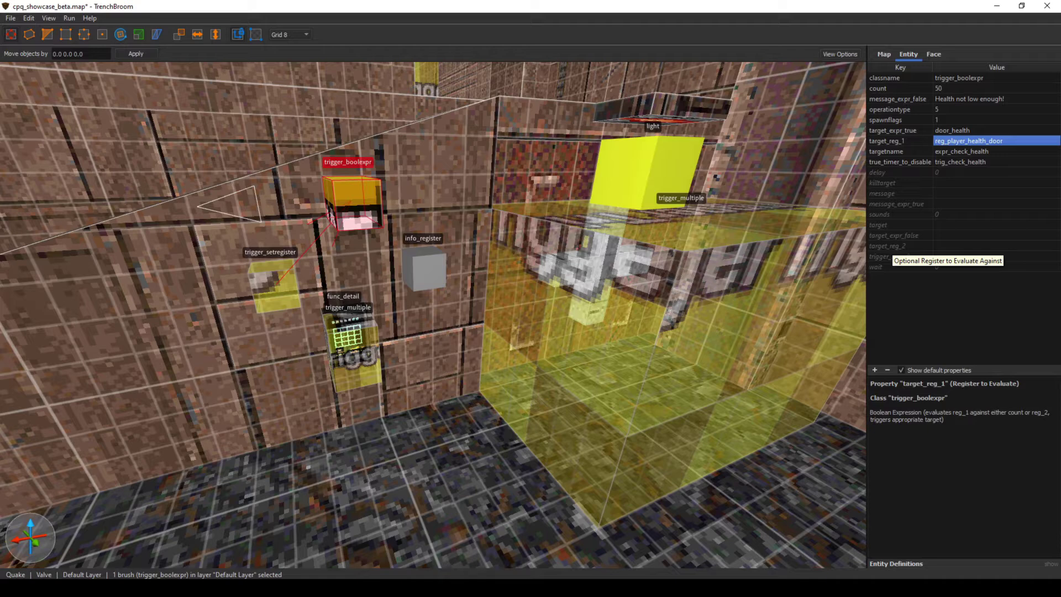
left_click(951, 120)
left_click(950, 110)
left_click_drag(884, 441, 942, 441)
left_click(950, 88)
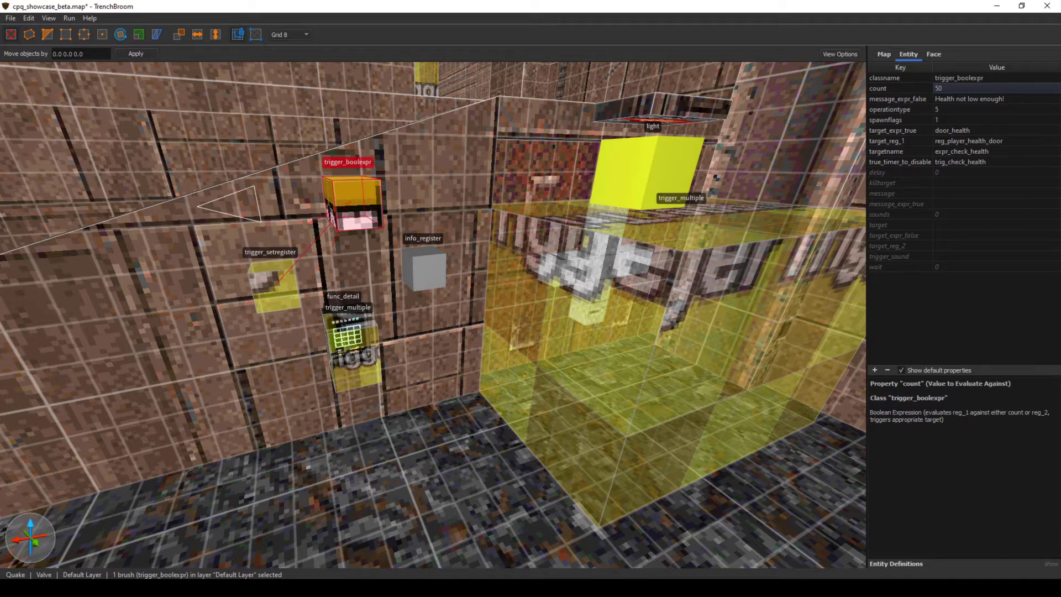
- Review the trigger_boolexpr's target_expr_true and target_expr_false properties along with its message_expr_false and message_expr_true properties
left_click(899, 130)
left_click(900, 235)
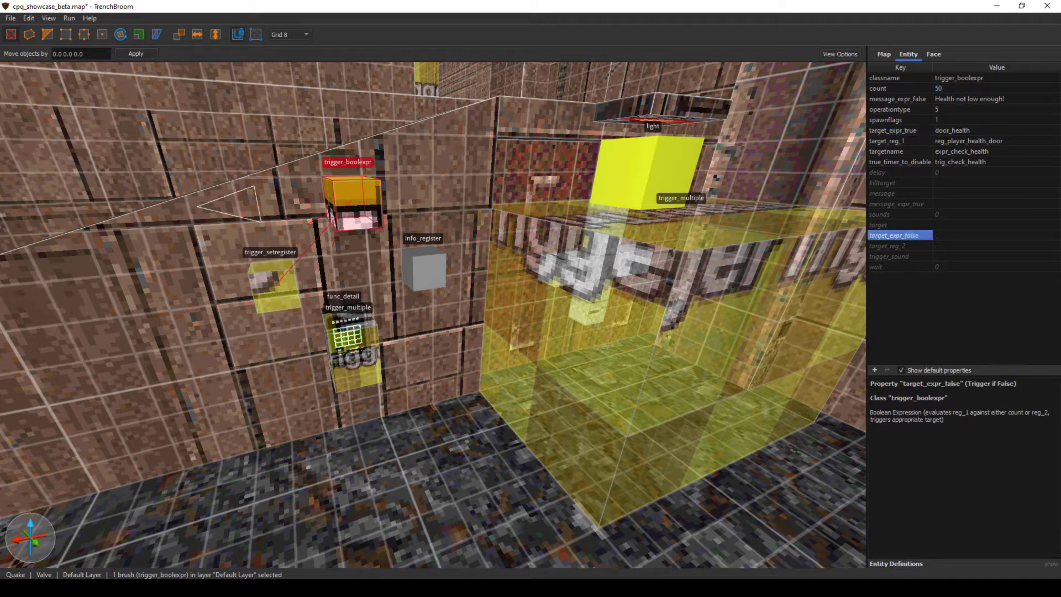
left_click(900, 131)
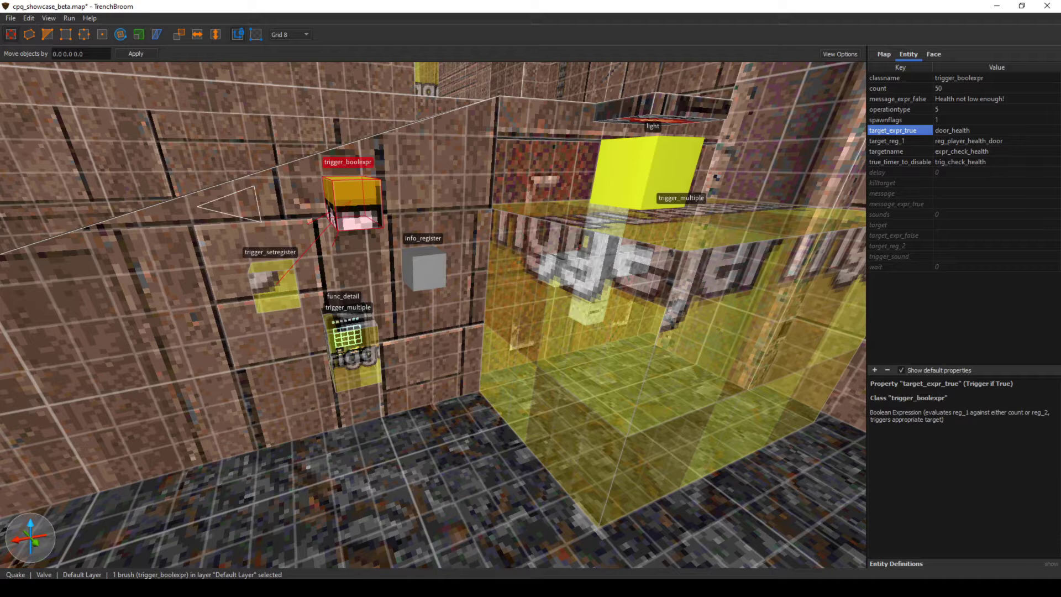
left_click(897, 99)
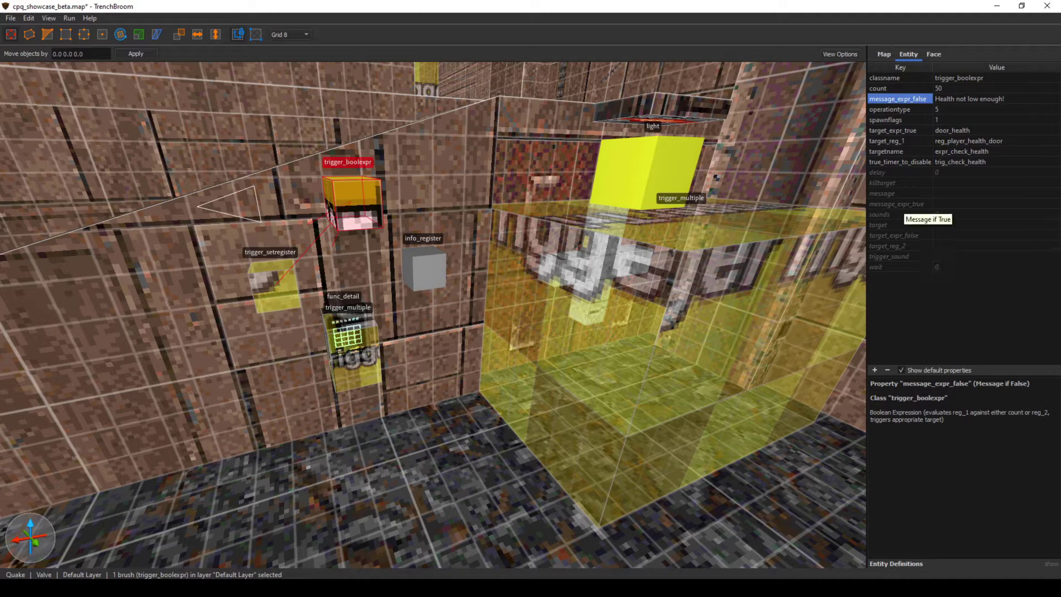
left_click(896, 204)
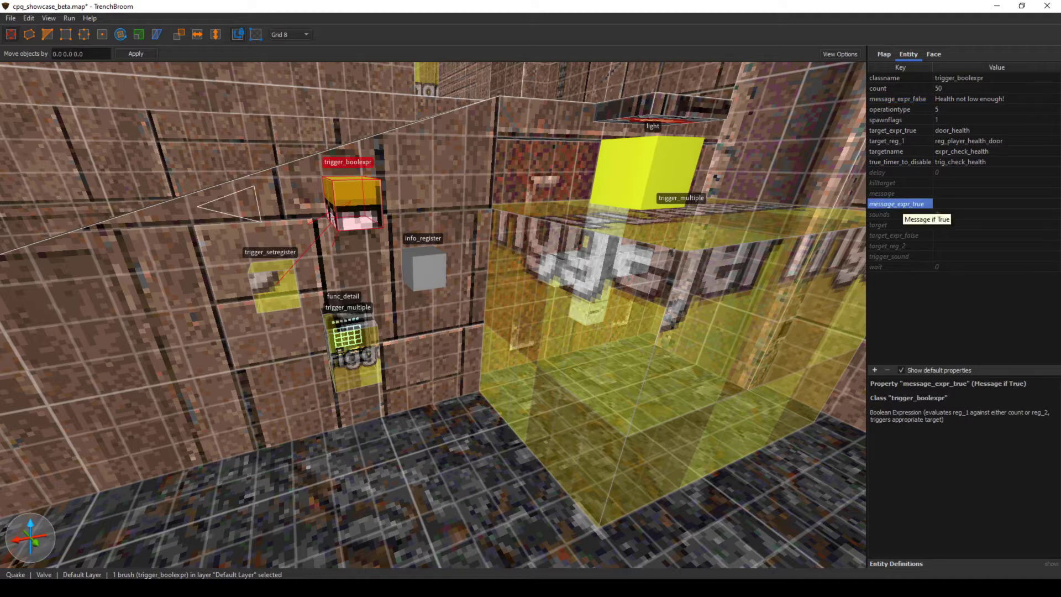
left_click(893, 235)
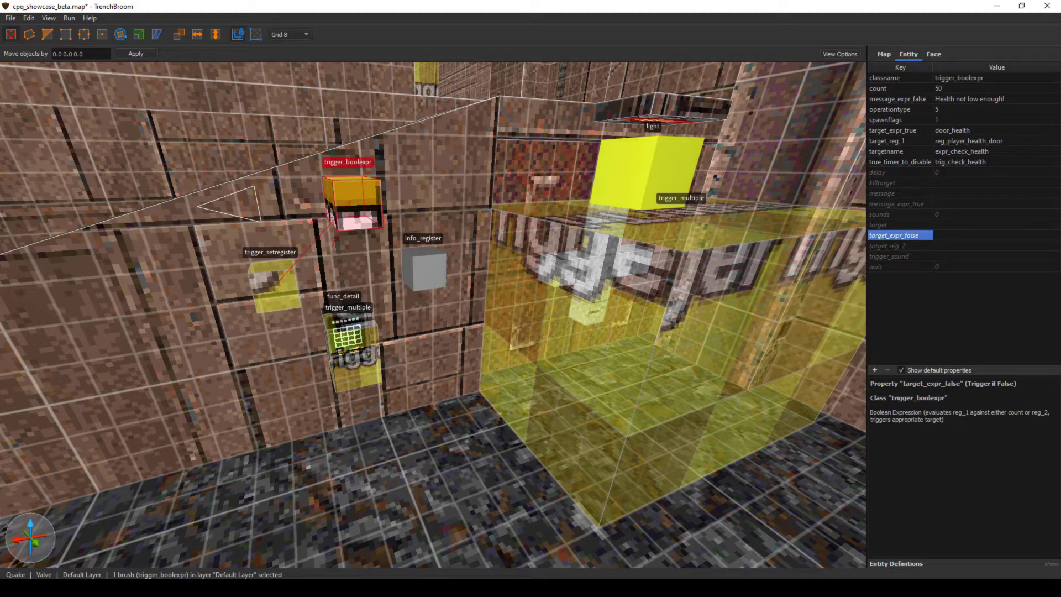
left_click(894, 131)
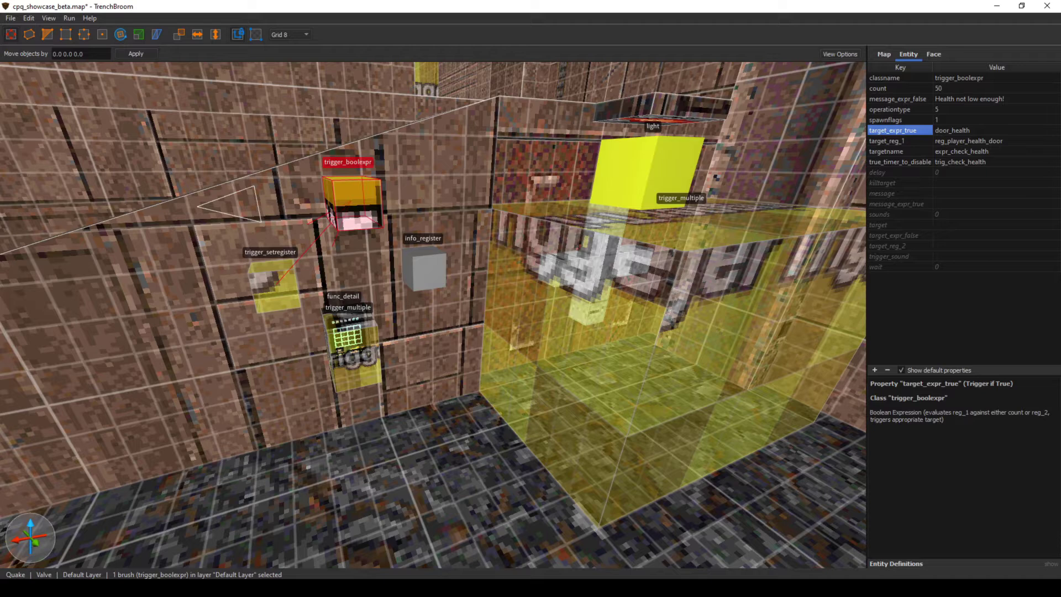
left_click(984, 131)
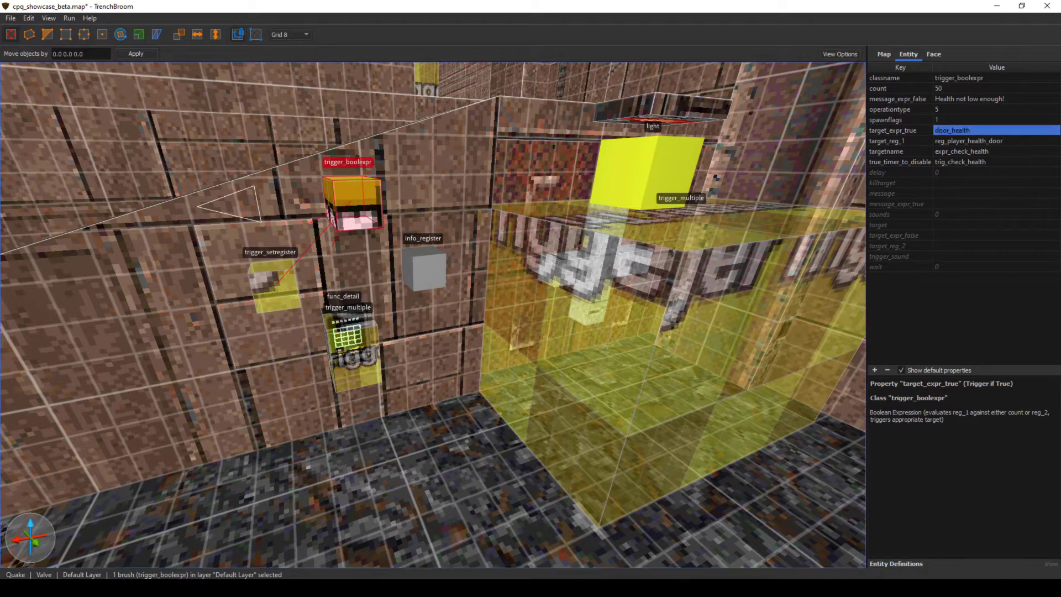
- Trace the health check from the large trigger_multiple through the trigger_setregister, info_register and trigger_boolexpr to the func_door, including message_expr_false
left_click(546, 175)
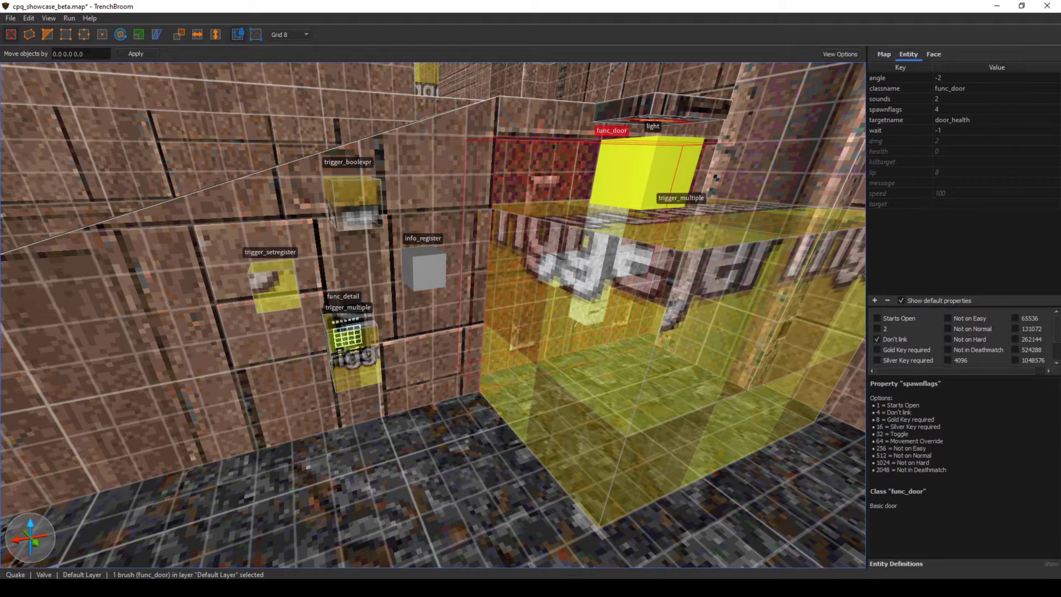
left_click(597, 327)
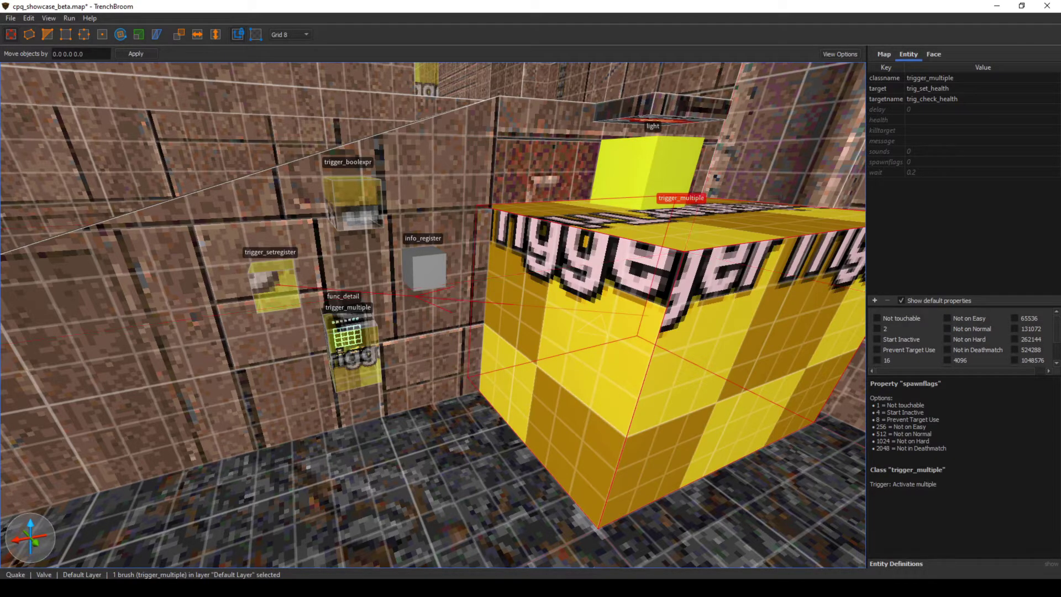
left_click(275, 287)
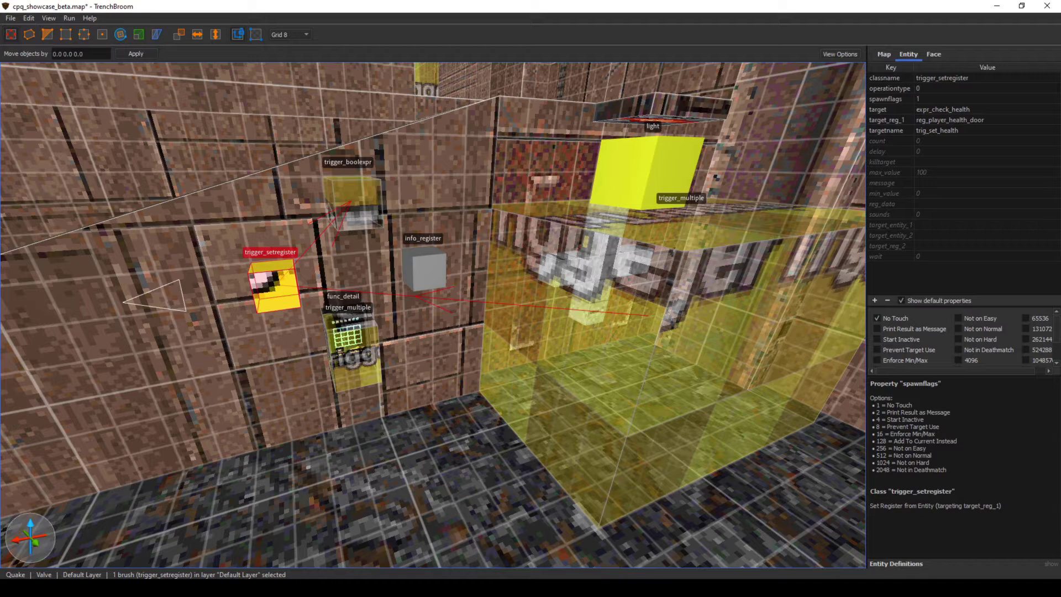
left_click(425, 271)
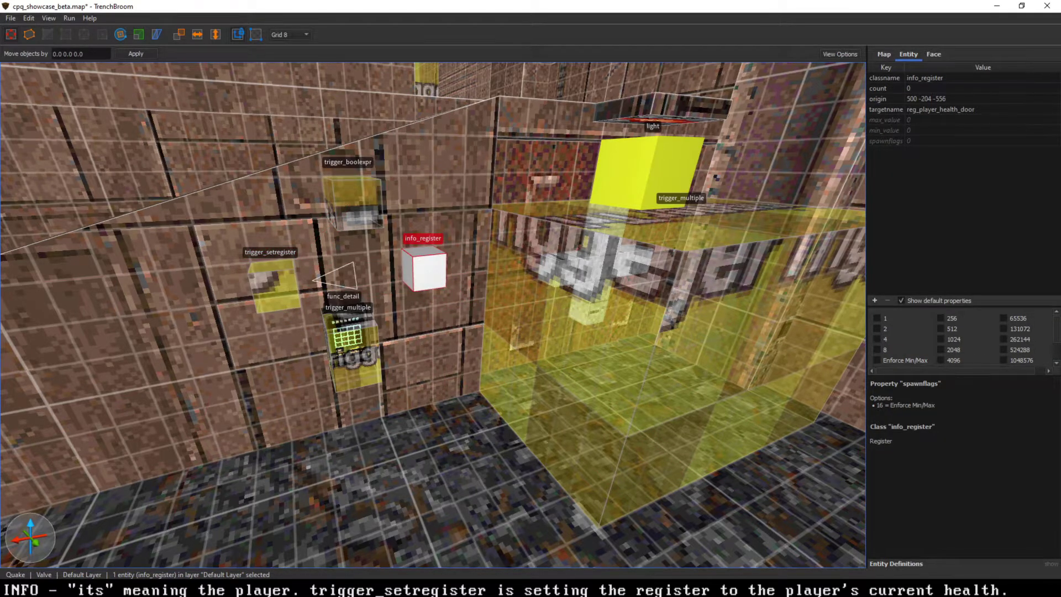
left_click(274, 284)
left_click(351, 199)
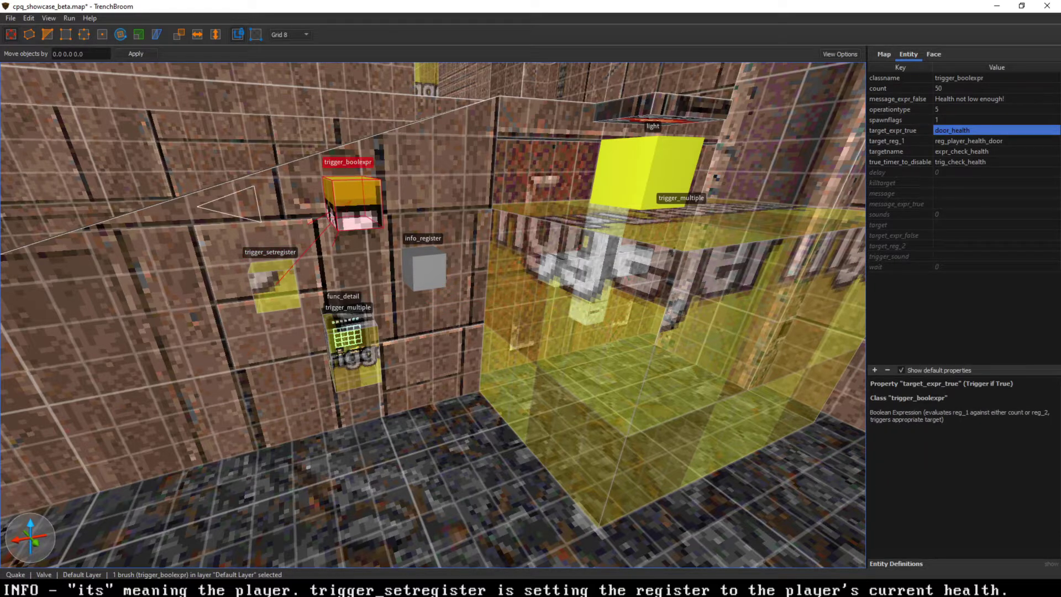
left_click(544, 175)
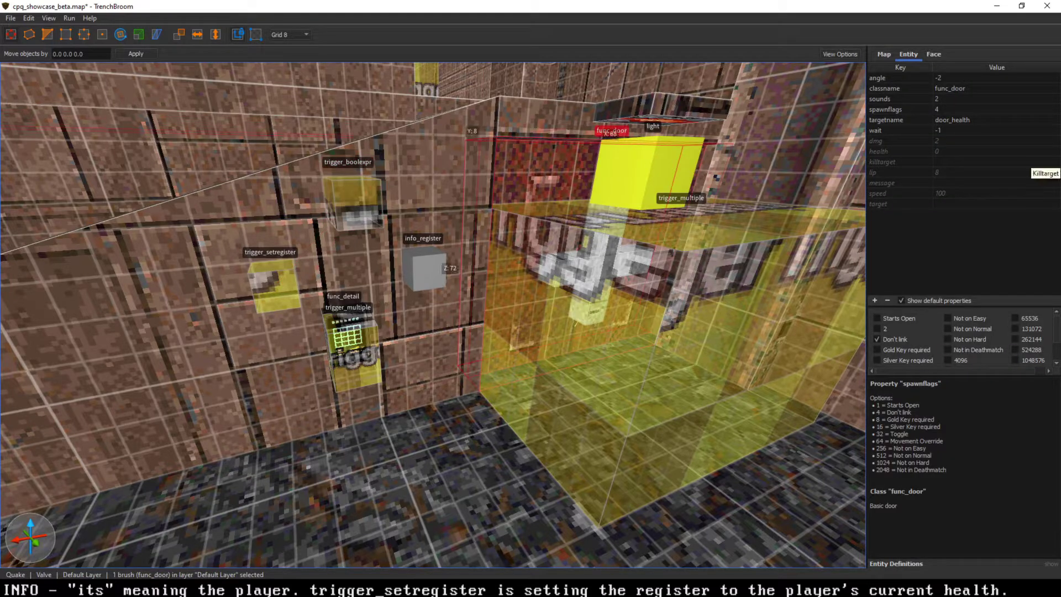
left_click(275, 286)
left_click(353, 201)
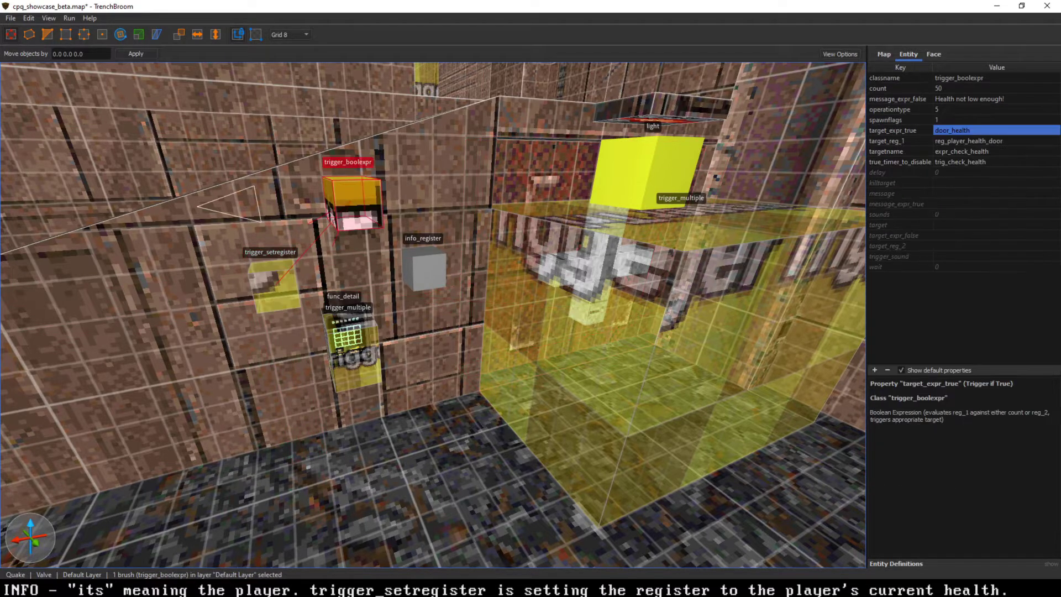
left_click(898, 98)
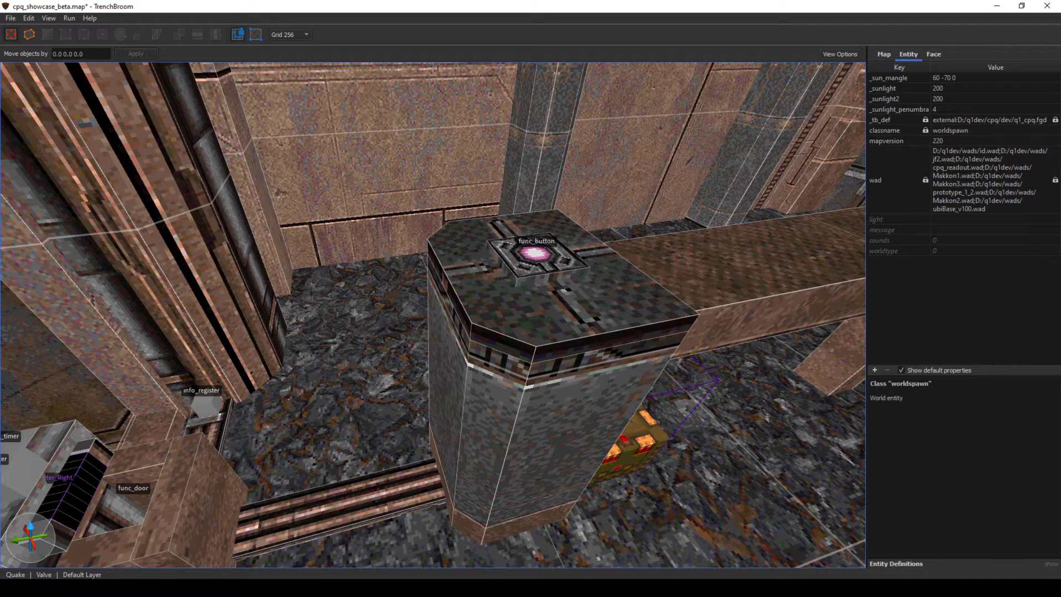
- Examine the health and reg_data properties of the func_button on top of the octagonal pillar
key("alt+Tab")
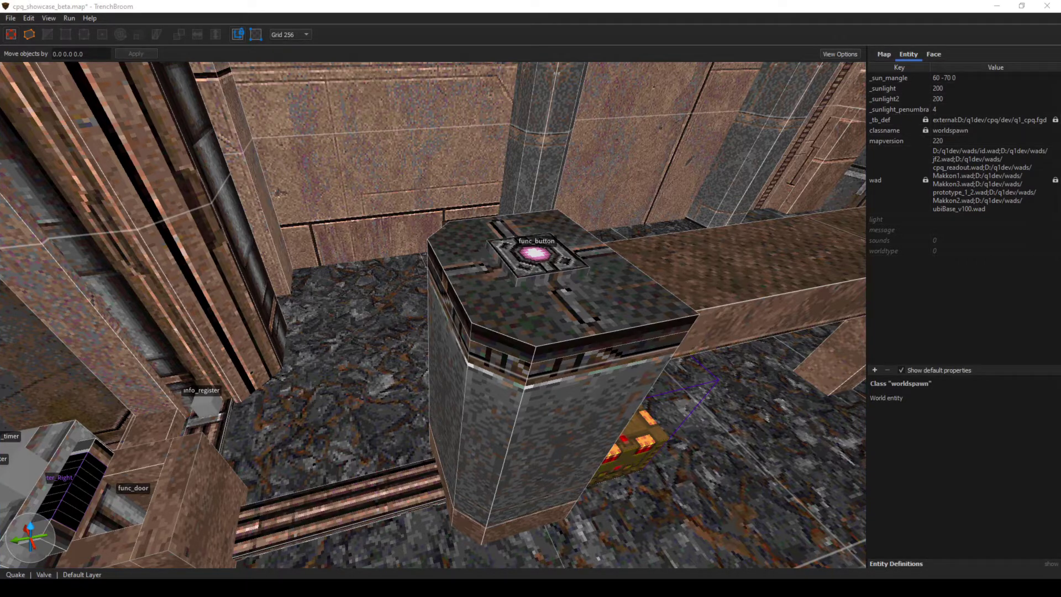
key("alt+Tab")
left_click(537, 258)
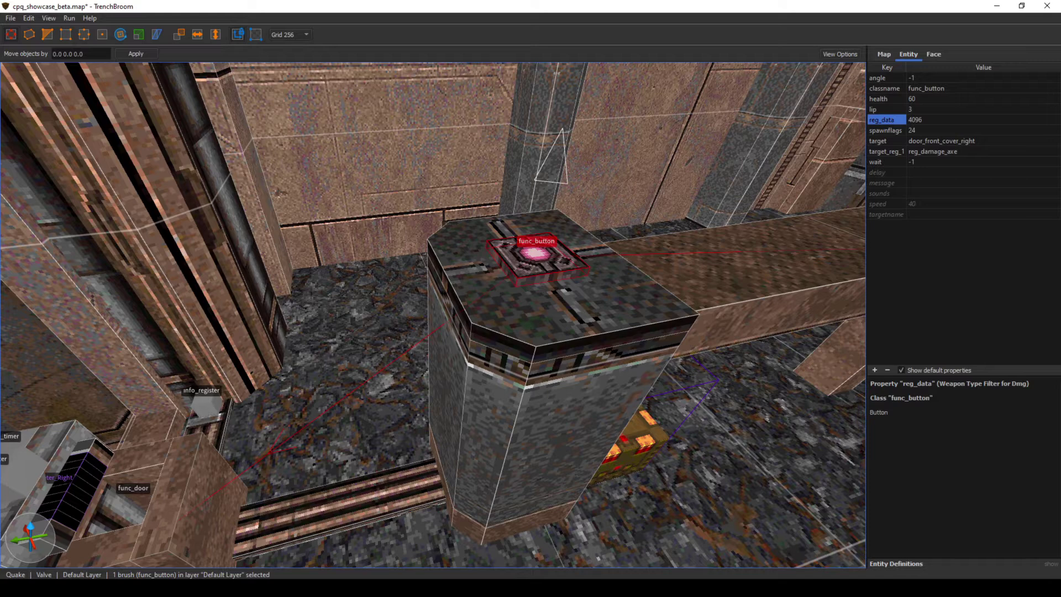
left_click(886, 99)
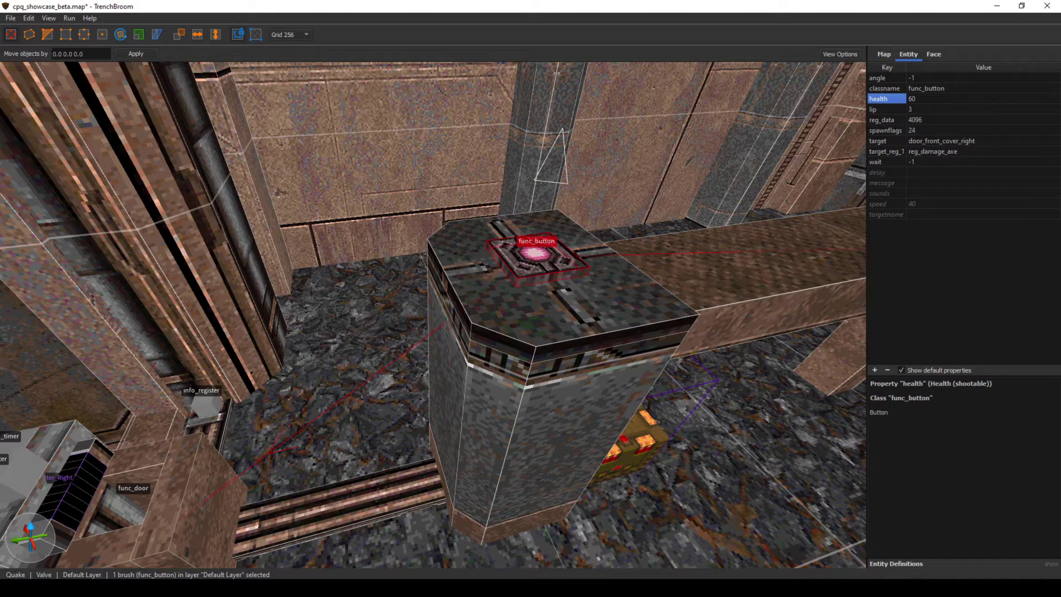
left_click(887, 120)
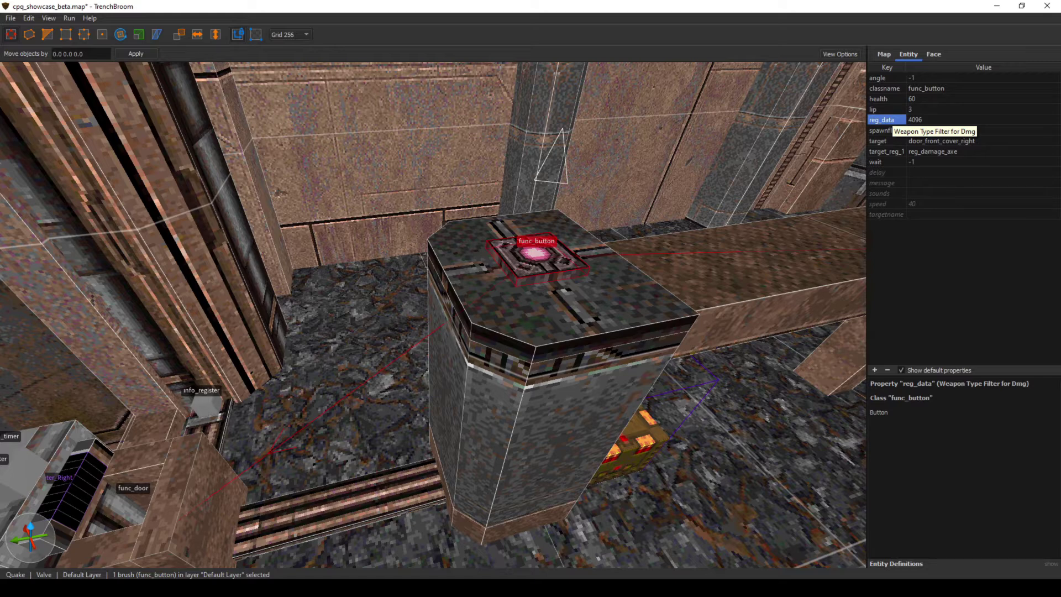
left_click(921, 120)
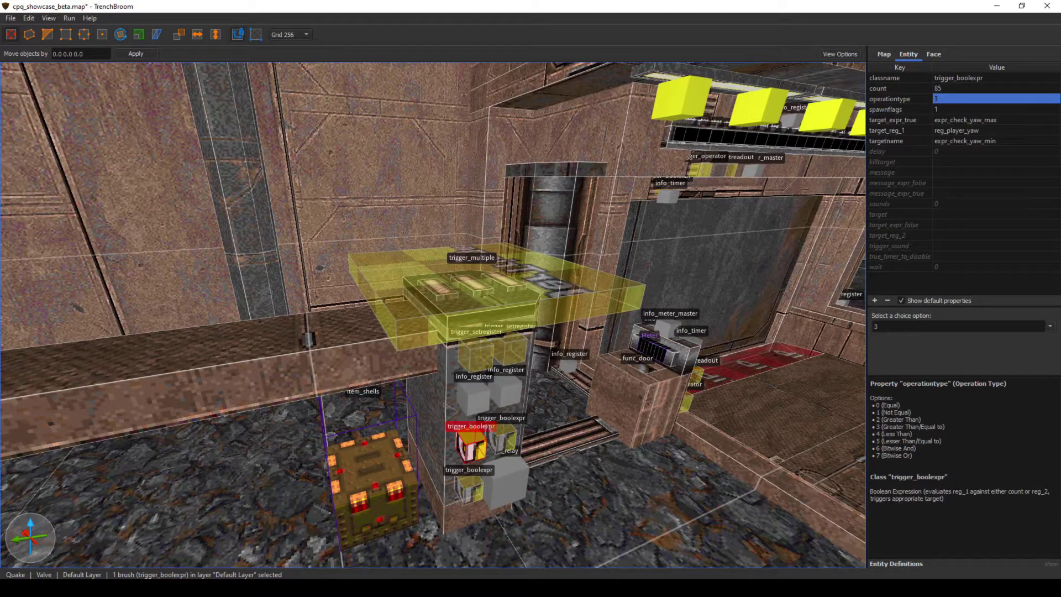
- Inspect the pillar holding the yaw-check trigger_boolexpr entities from several angles and select the trigger_multiple above it
right_click_drag(433, 315, 456, 332)
key("a")
key("d")
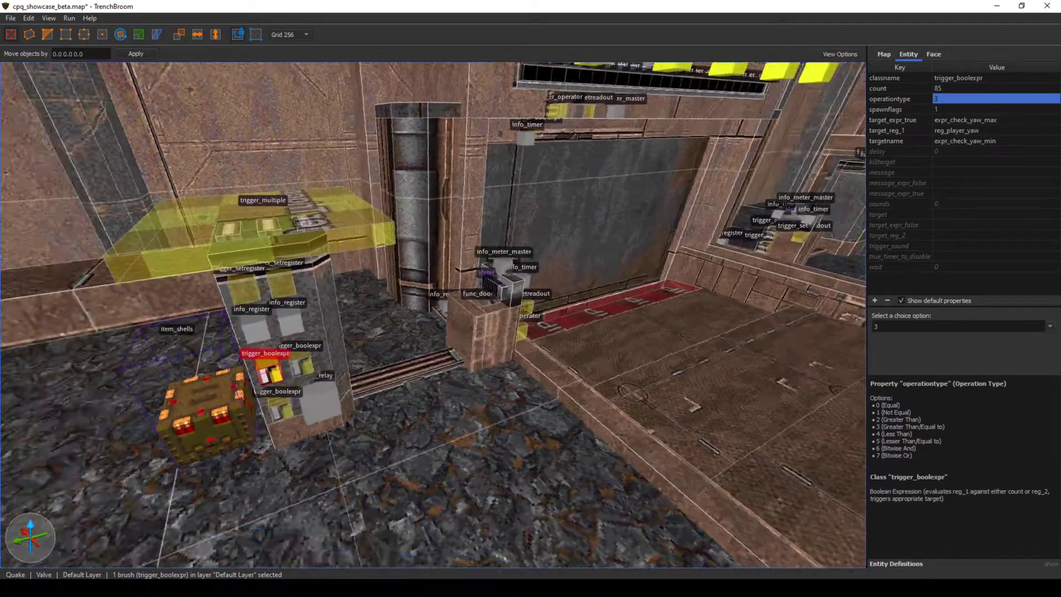
right_click_drag(542, 314, 498, 310)
key("s")
left_click(431, 121)
right_click_drag(431, 121, 395, 123)
key("w")
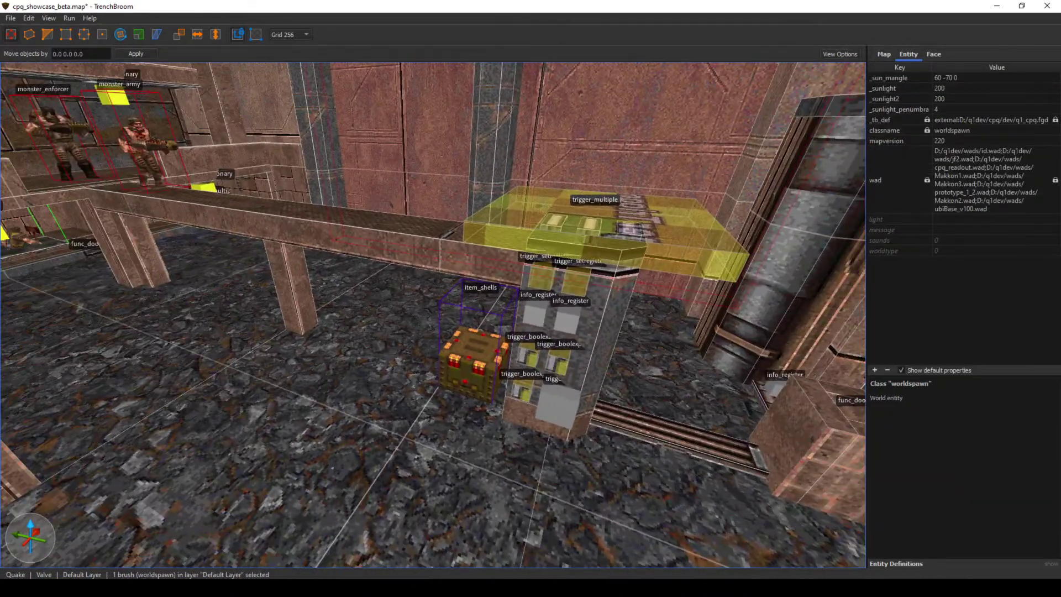
left_click(596, 243)
mouse_move(596, 243)
right_mouse_down()
mouse_move(565, 229)
mouse_move(588, 225)
right_mouse_up()
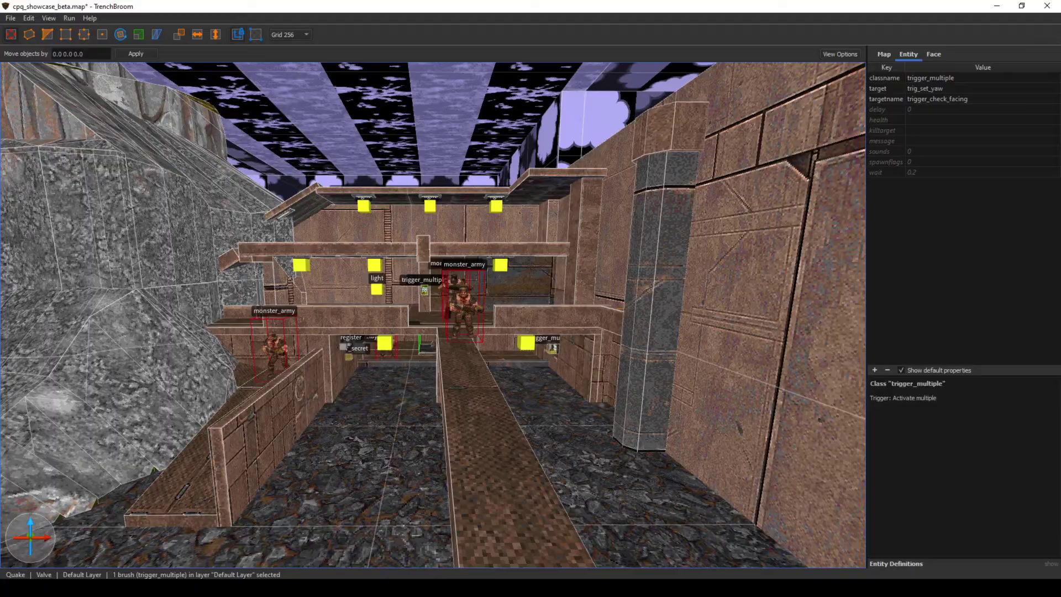
- Check the view along the walkway, and examine the operationtype of the trigger_setregister that targets reg_player_yaw
mouse_move(433, 315)
right_mouse_down()
mouse_move(435, 224)
mouse_move(627, 222)
mouse_move(635, 236)
mouse_move(599, 230)
mouse_move(434, 283)
mouse_move(437, 311)
right_mouse_up()
mouse_move(614, 343)
right_mouse_down()
mouse_move(612, 243)
mouse_move(615, 398)
mouse_move(713, 393)
mouse_move(718, 370)
mouse_move(680, 368)
right_mouse_up()
key("w")
key("s")
left_click(428, 299)
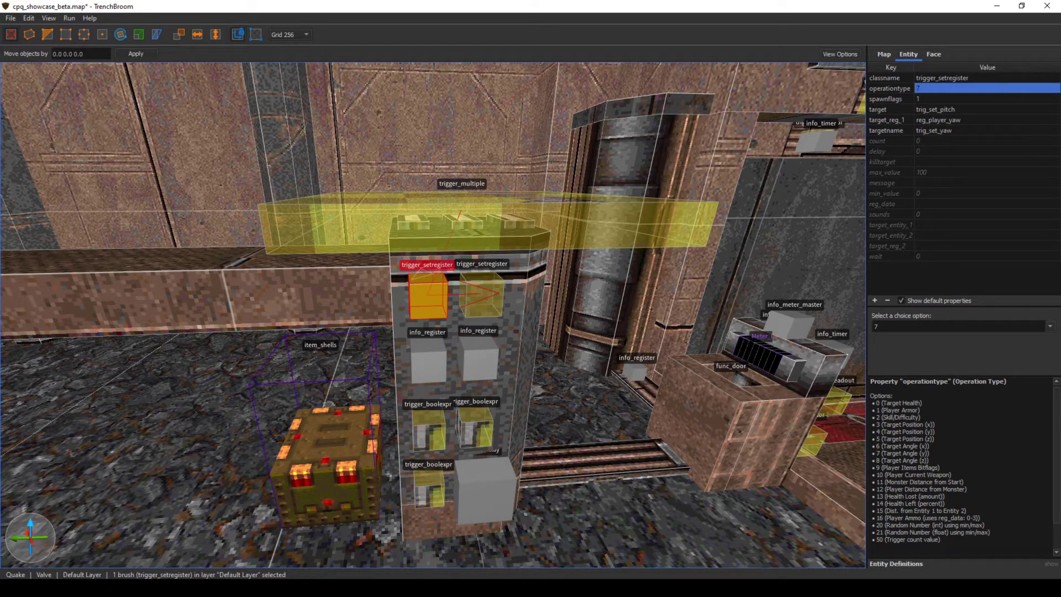
- Examine the Target Angle (y) option of the yaw trigger_setregister and the properties of the trigger_setregister that targets reg_player_pitch
left_click_drag(882, 453, 931, 453)
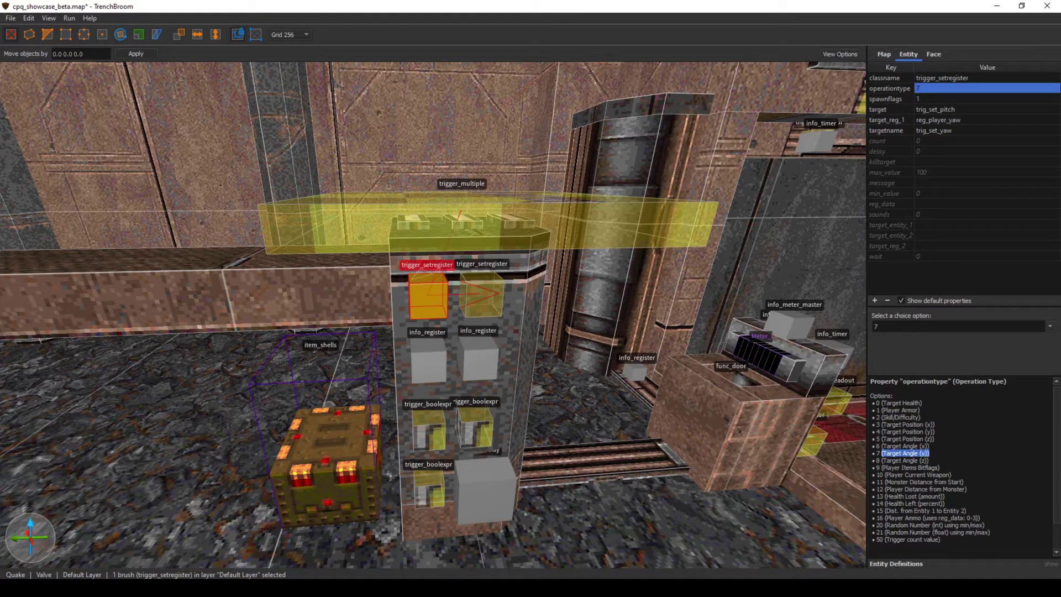
left_click(433, 315)
left_click(481, 297)
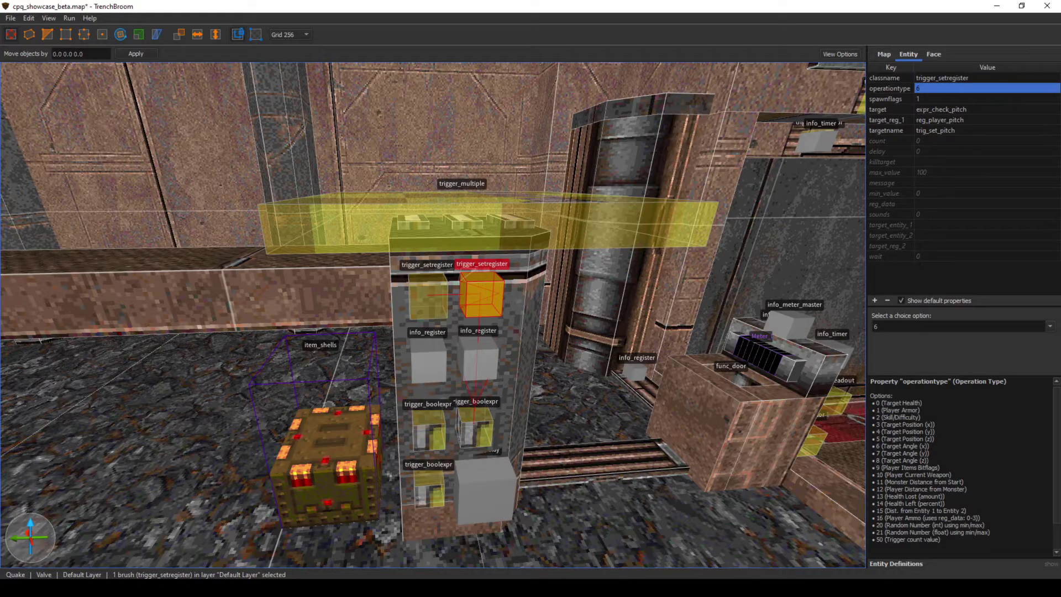
mouse_move(481, 296)
right_mouse_down()
mouse_move(392, 304)
mouse_move(393, 280)
mouse_move(412, 281)
mouse_move(406, 288)
mouse_move(407, 237)
mouse_move(403, 265)
mouse_move(444, 280)
mouse_move(403, 279)
mouse_move(498, 287)
mouse_move(473, 291)
right_mouse_up()
scroll(473, 292, "up", 5)
scroll(433, 315, "down", 5)
scroll(433, 315, "up", 5)
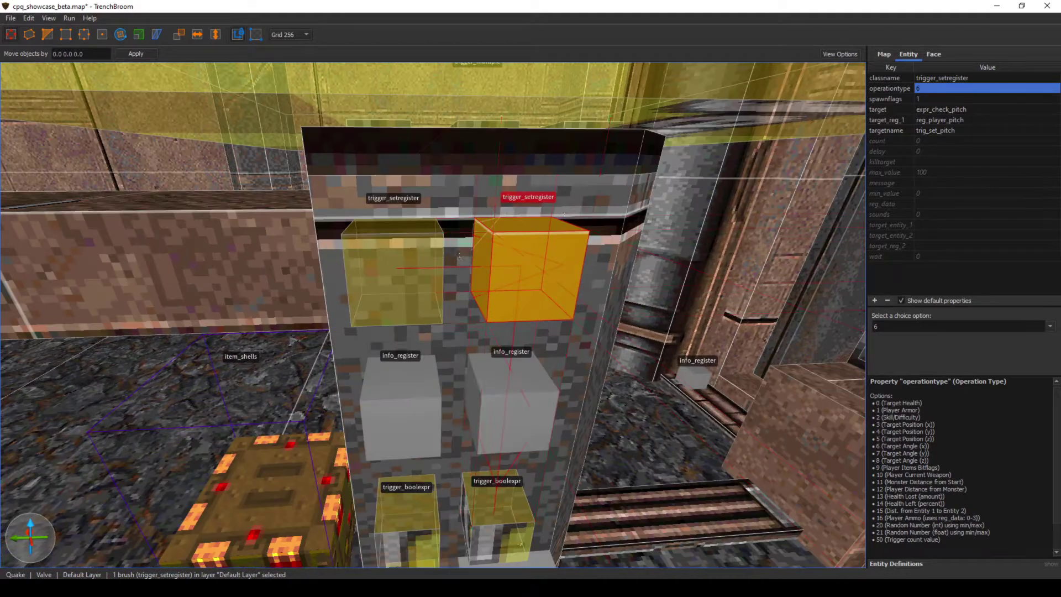
- Compare the yaw and pitch info_register entities on the pillar and recheck the trigger_setregister that writes the pitch
left_click(402, 411)
left_click(511, 412)
left_click(403, 411)
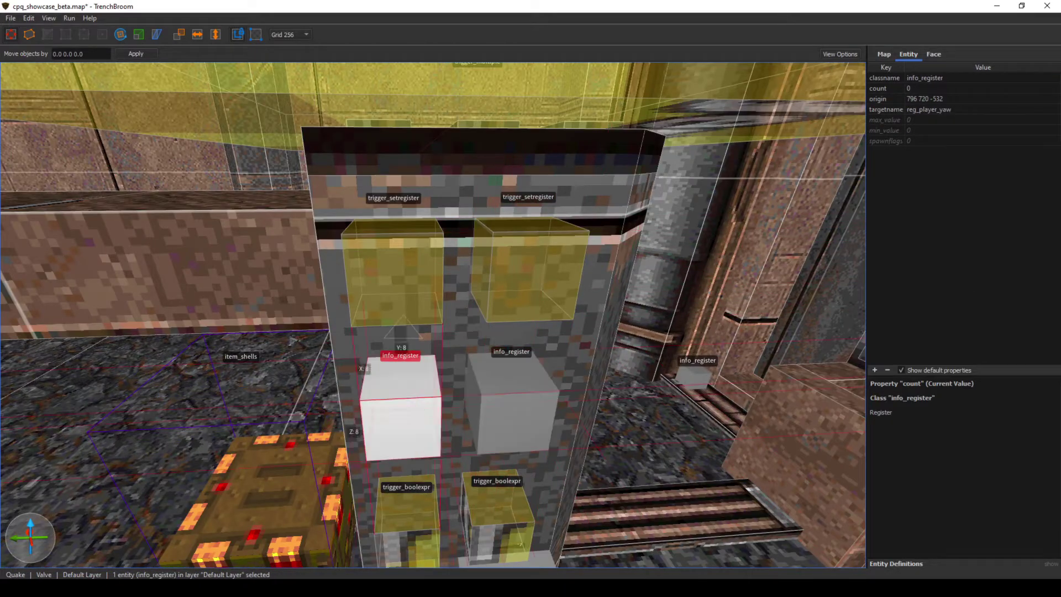
left_click(511, 412)
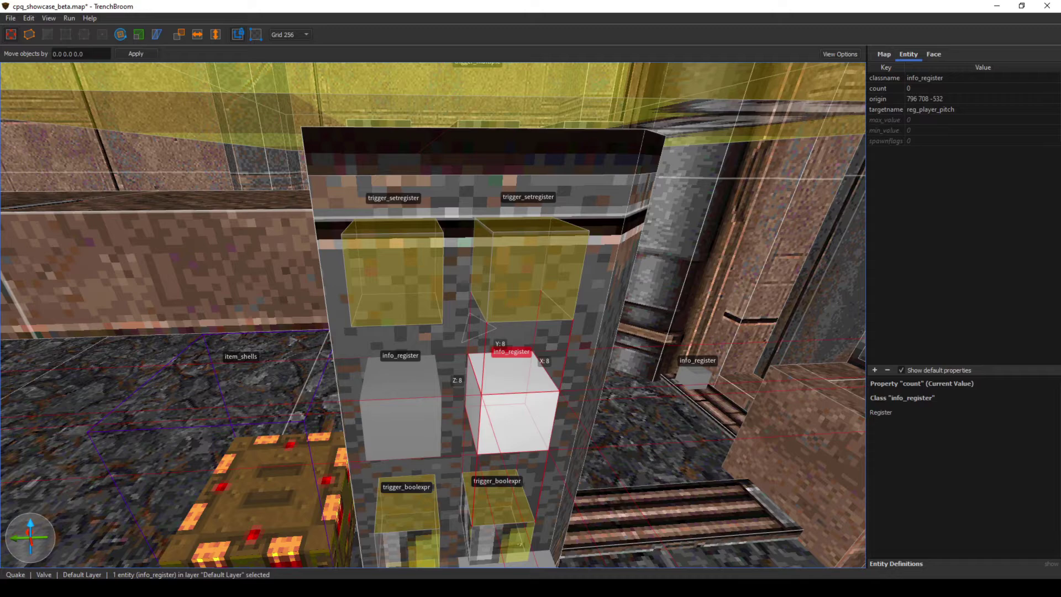
left_click(396, 273)
left_click(525, 271)
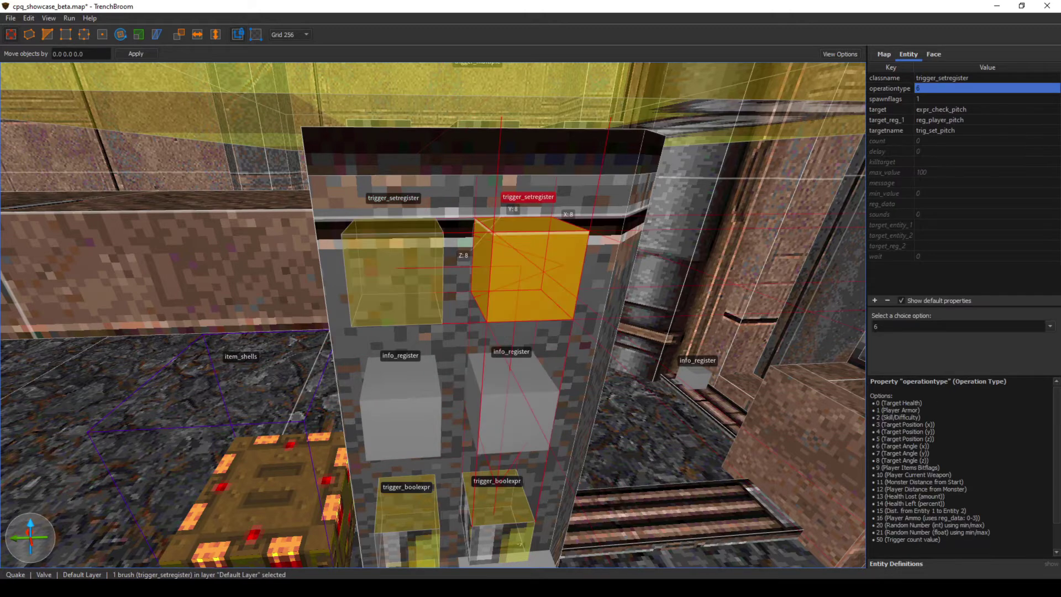
mouse_move(529, 268)
right_mouse_down()
mouse_move(501, 273)
mouse_move(525, 270)
right_mouse_up()
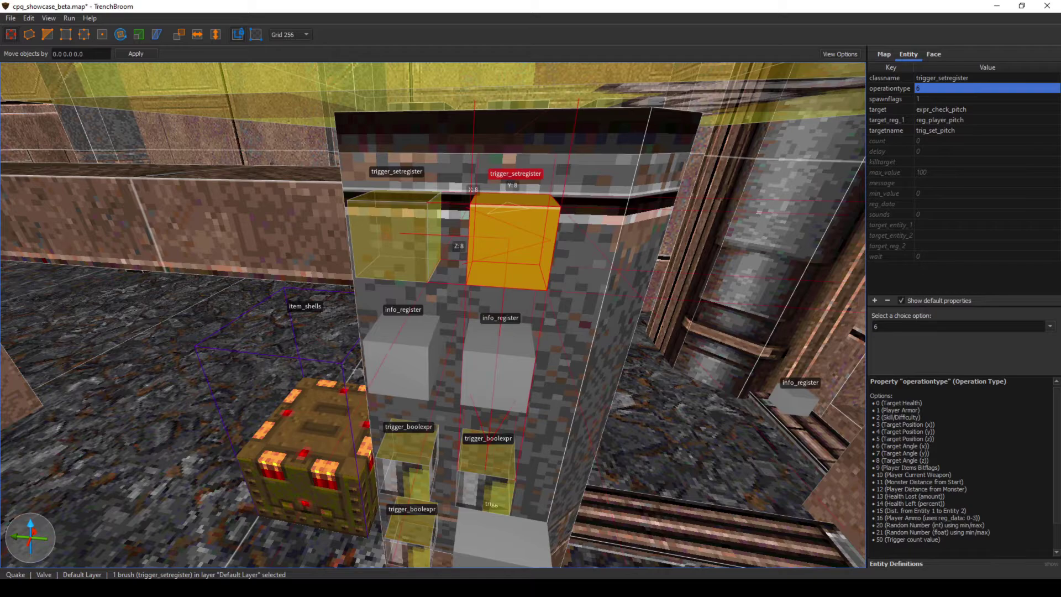
right_click_drag(525, 271, 497, 293)
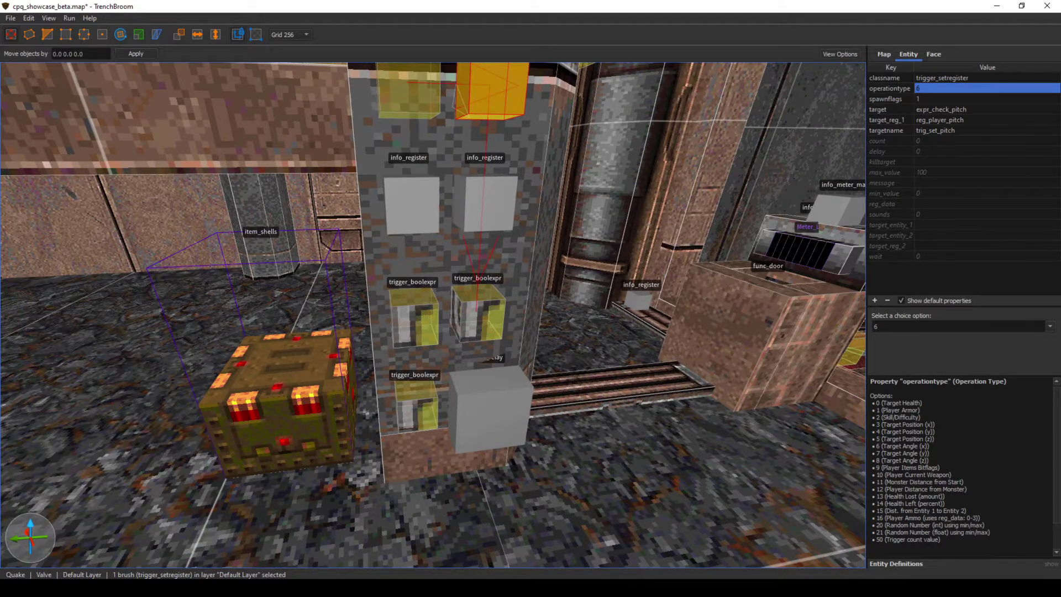
- Compare the count and operationtype of the expr_check_pitch trigger_boolexpr with those of the expr_check_yaw_min one
left_click(417, 407)
left_click(415, 320)
left_click(478, 318)
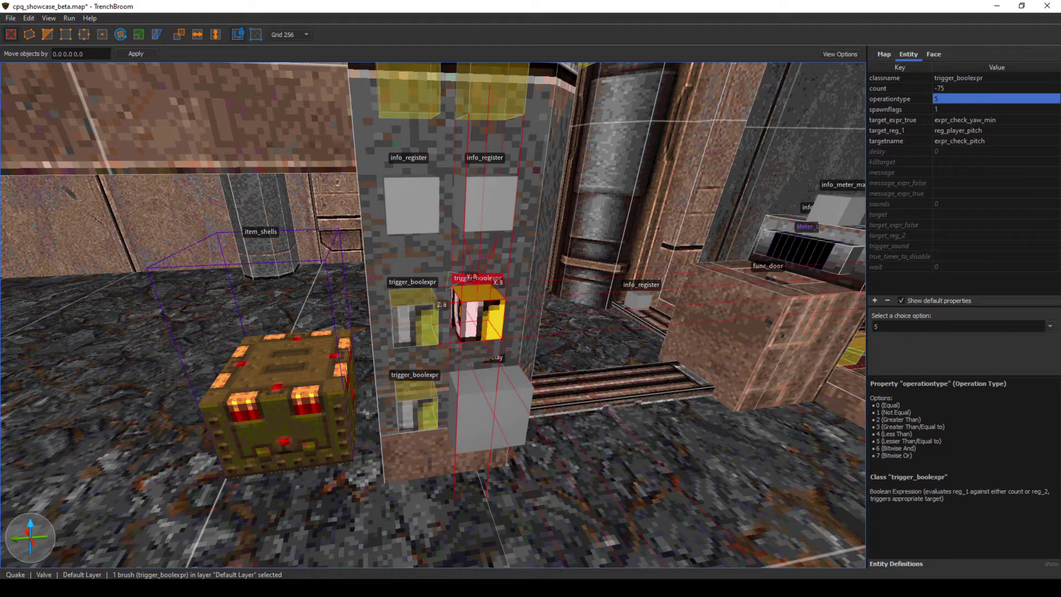
left_click(414, 319)
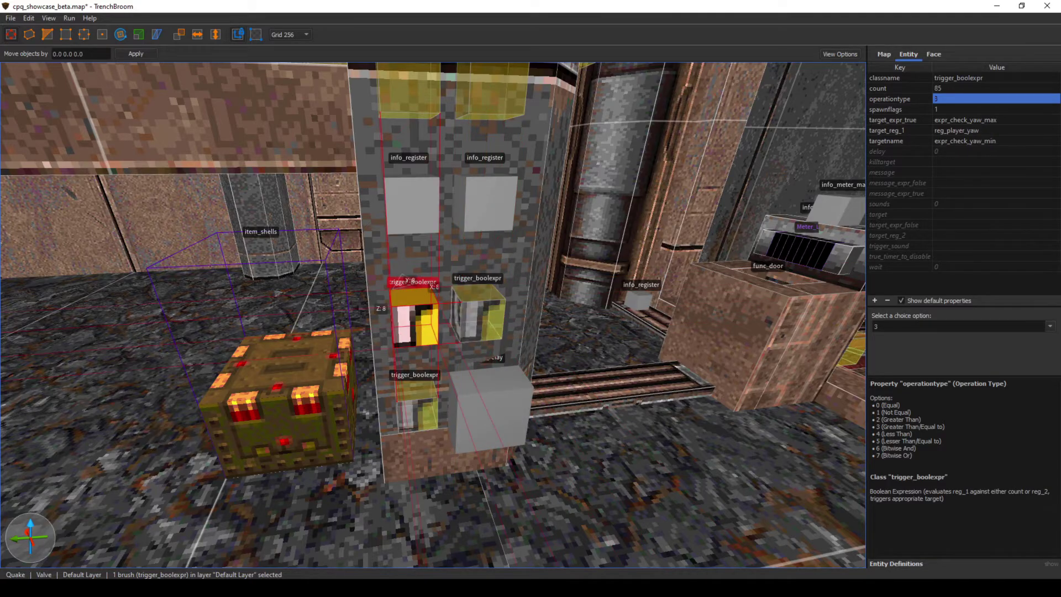
- Examine the Greater Than/Equal to option of the minimum-yaw trigger_boolexpr and the properties of the maximum-yaw one below it
right_click_drag(414, 319, 429, 341)
key("w")
key("s")
key("w")
key("s")
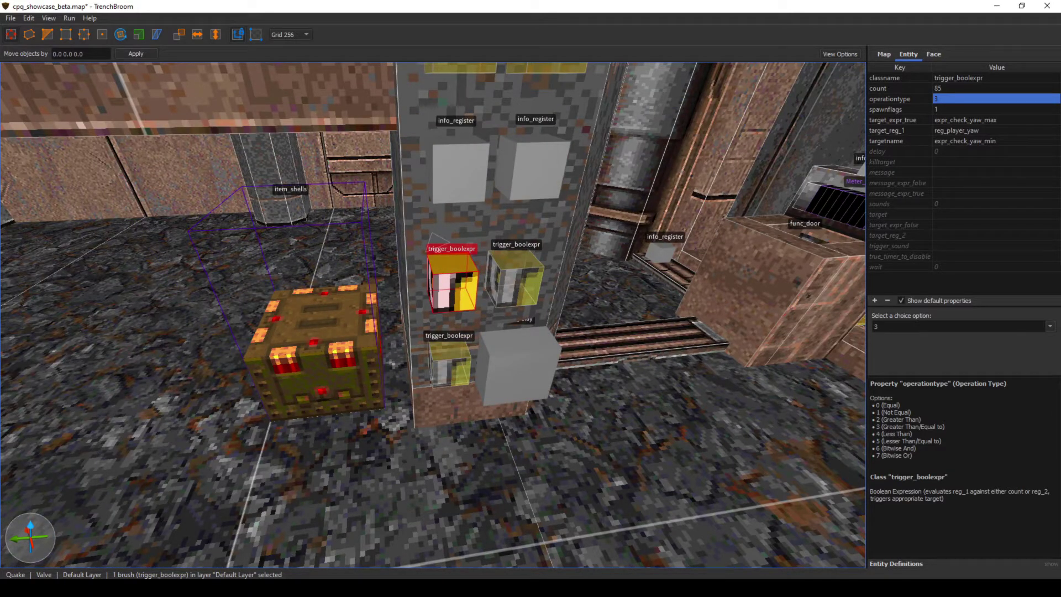
left_click_drag(882, 428, 945, 427)
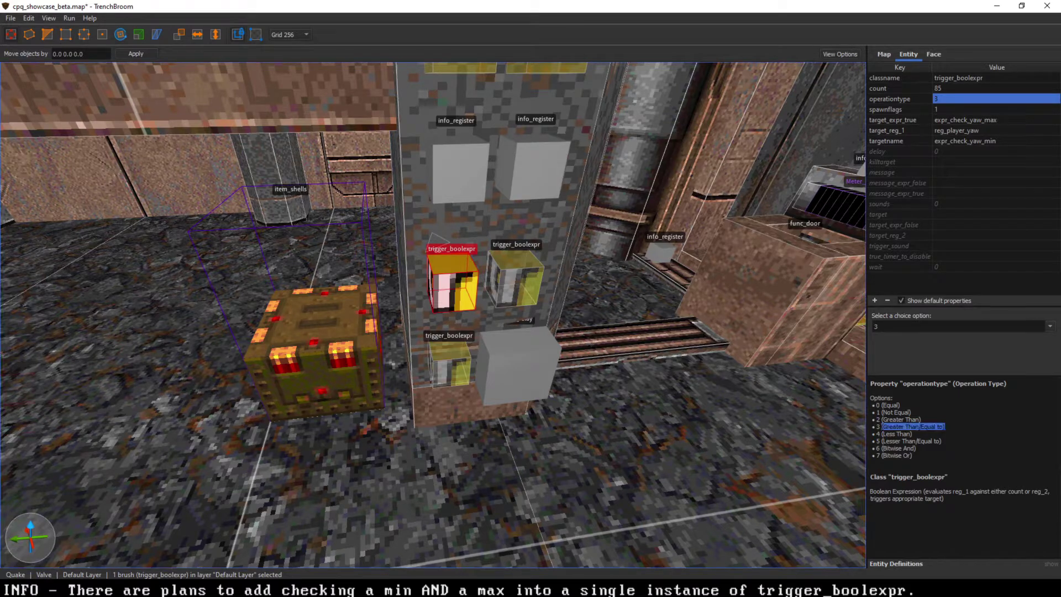
left_click(450, 367)
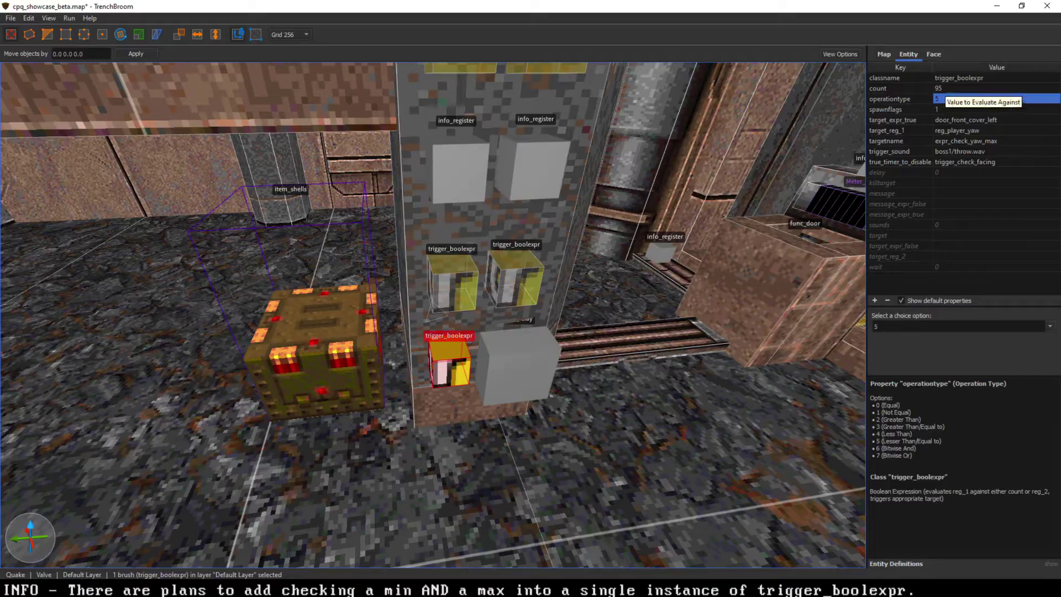
right_click_drag(531, 309, 530, 371)
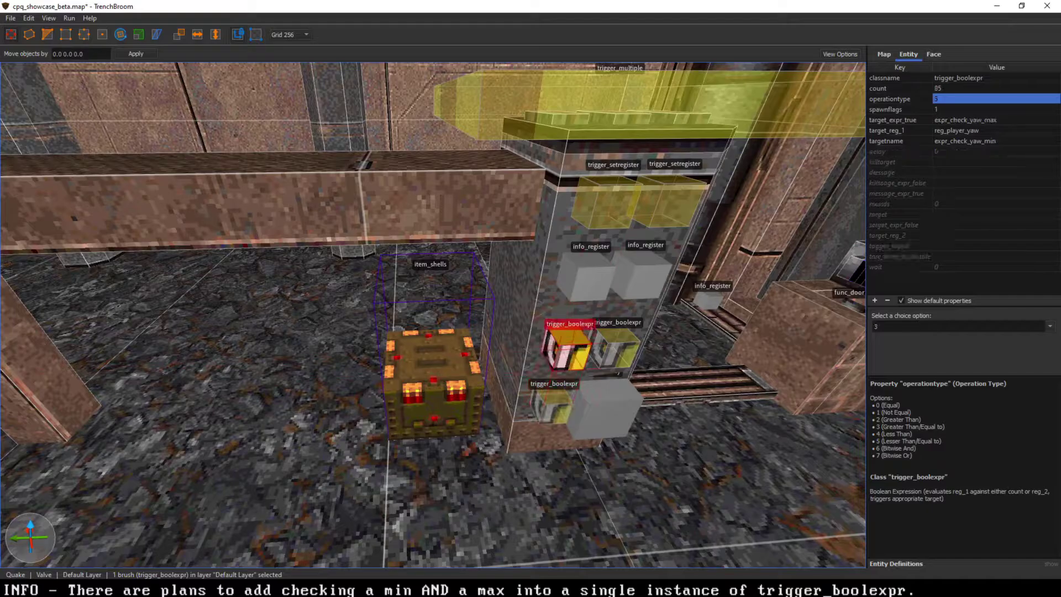
- View the yard along the raised walkway and from beside it to examine the direction the player has to face
right_click_drag(433, 315, 260, 260)
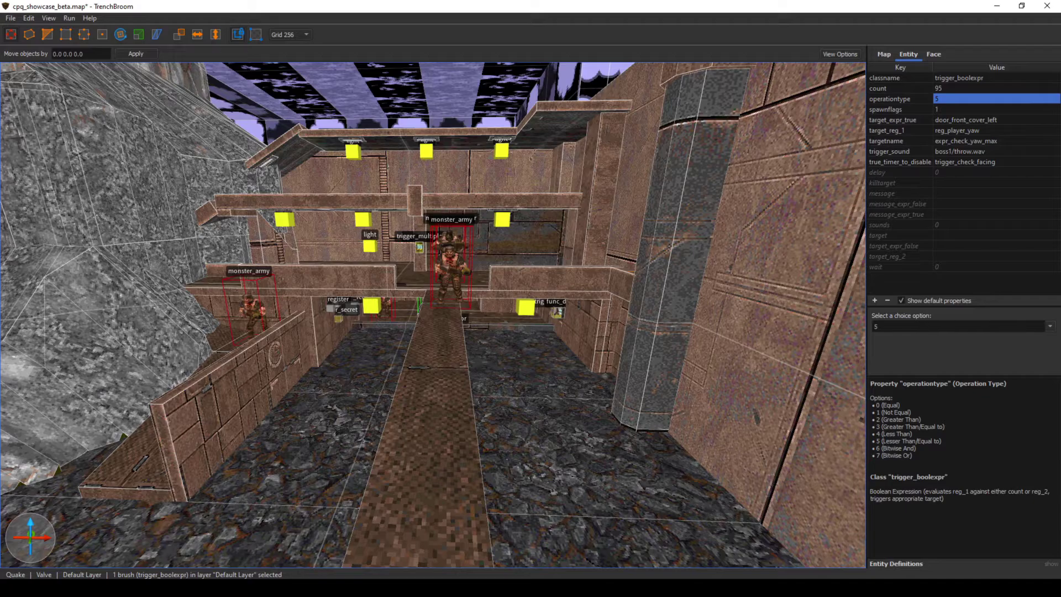
mouse_move(433, 315)
right_mouse_down()
mouse_move(433, 345)
mouse_move(423, 343)
mouse_move(438, 344)
mouse_move(431, 303)
mouse_move(442, 296)
right_mouse_up()
key("a")
key("d")
key("a")
key("a")
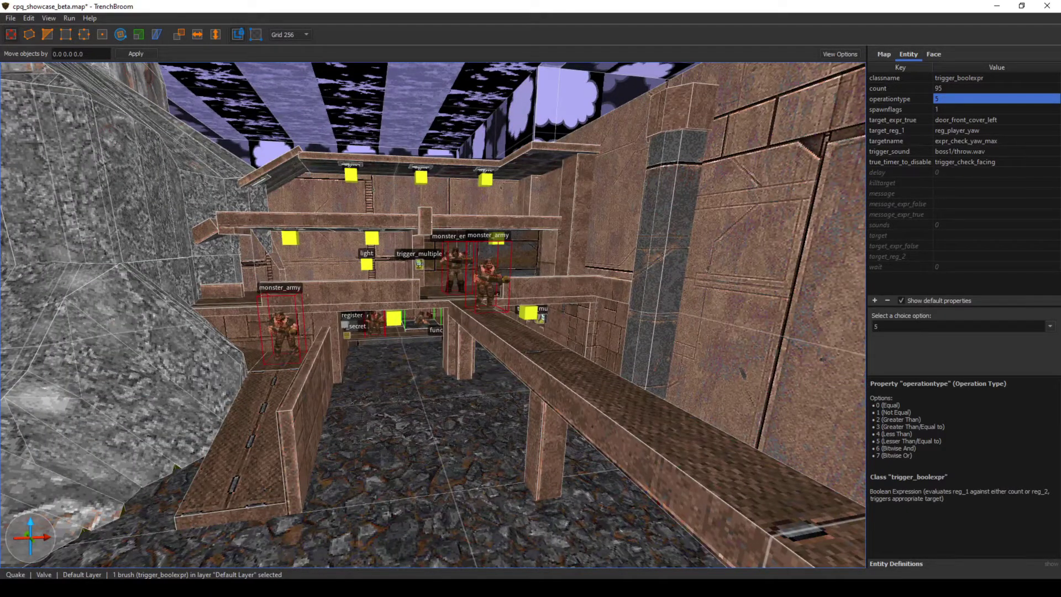
- Select the trigger_multiple at the end of the walkway and examine its target and targetname
right_click_drag(442, 295, 519, 301)
key("q")
left_click(627, 380)
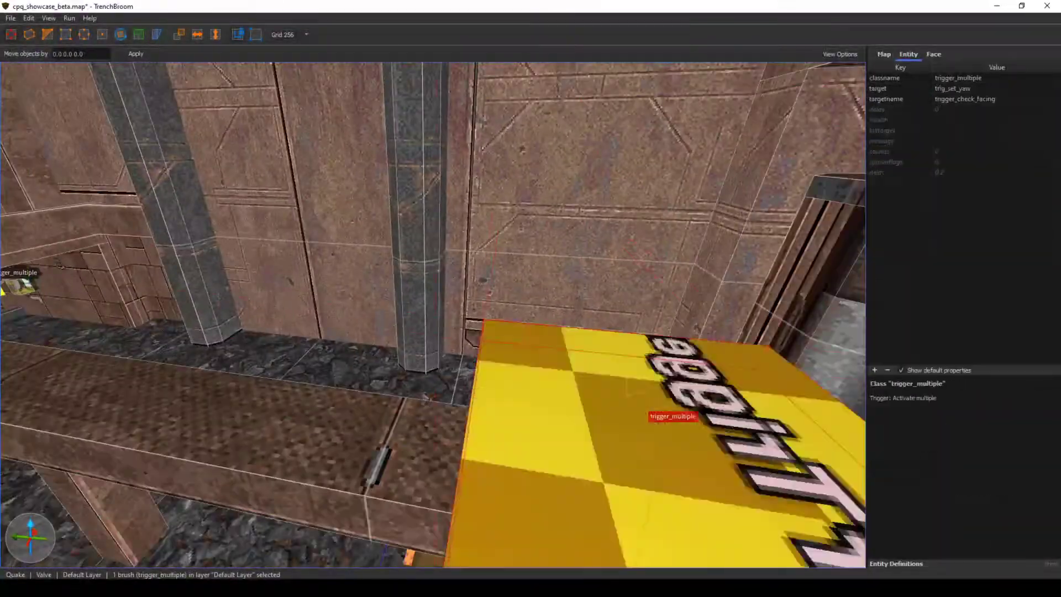
right_click_drag(628, 380, 591, 380)
key("w")
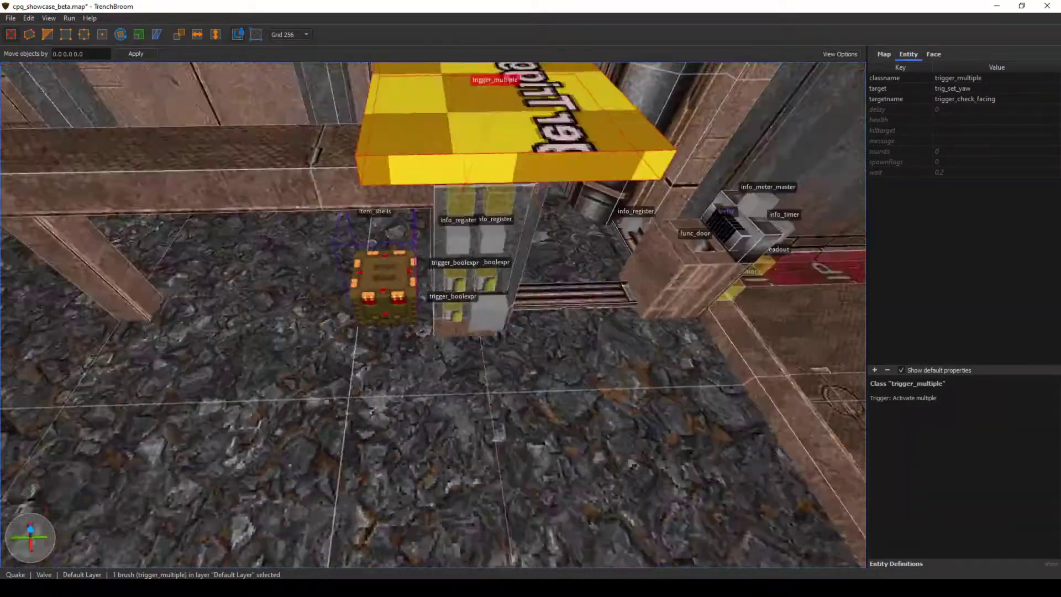
- Trace the trigger_boolexpr chain from the pitch check through the minimum yaw to the maximum yaw check, including true_timer_to_disable
scroll(433, 314, "down", 3)
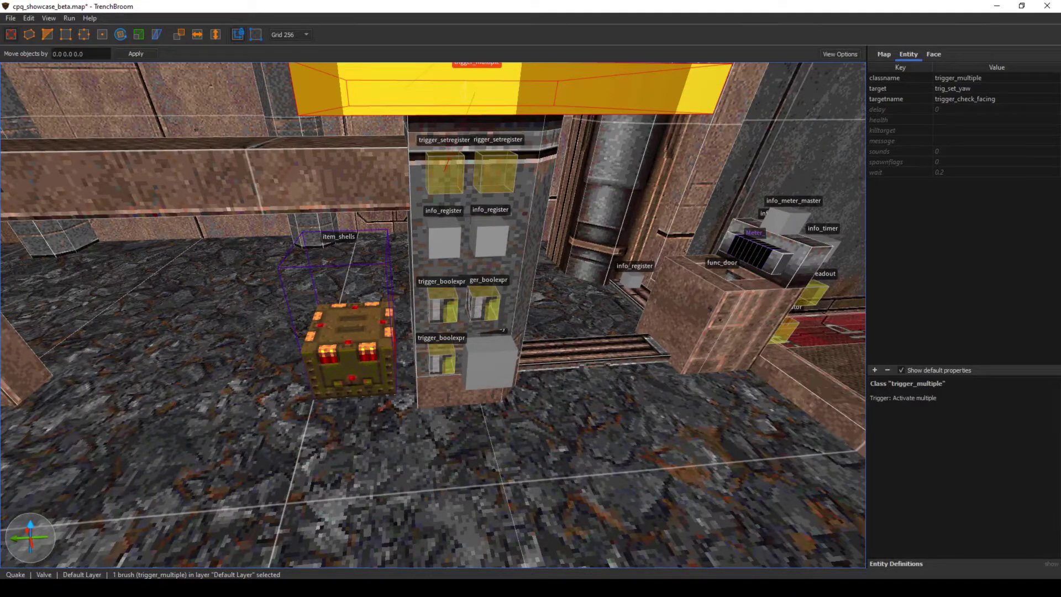
left_click(443, 307)
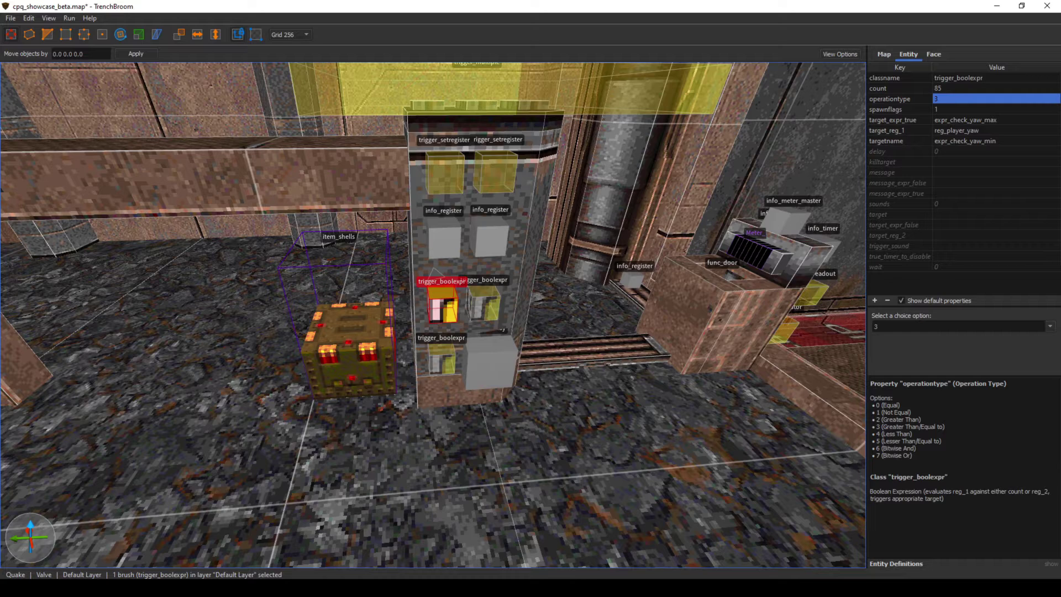
left_click(484, 305)
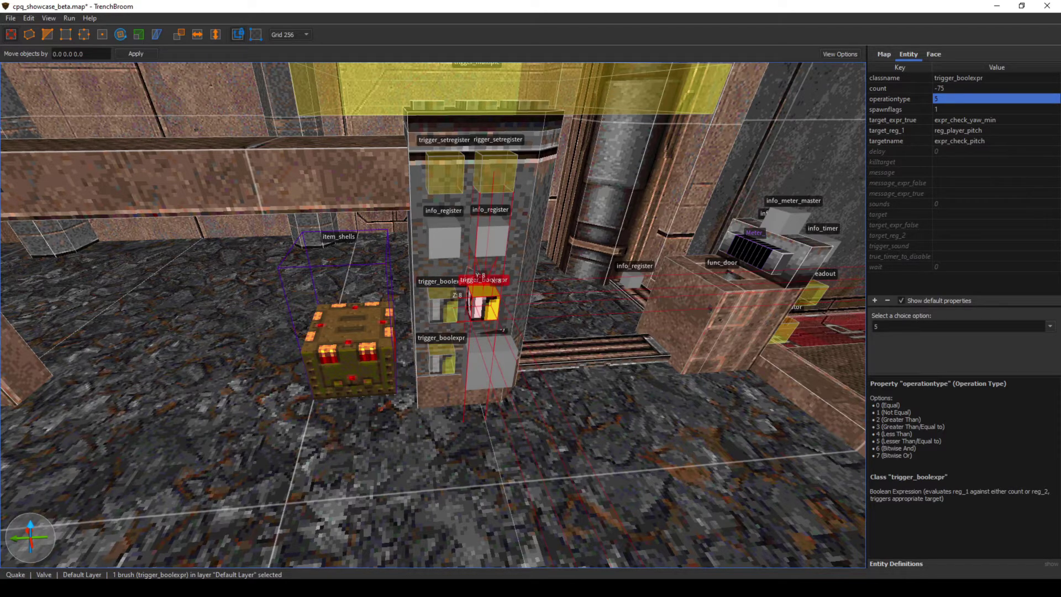
left_click(444, 307)
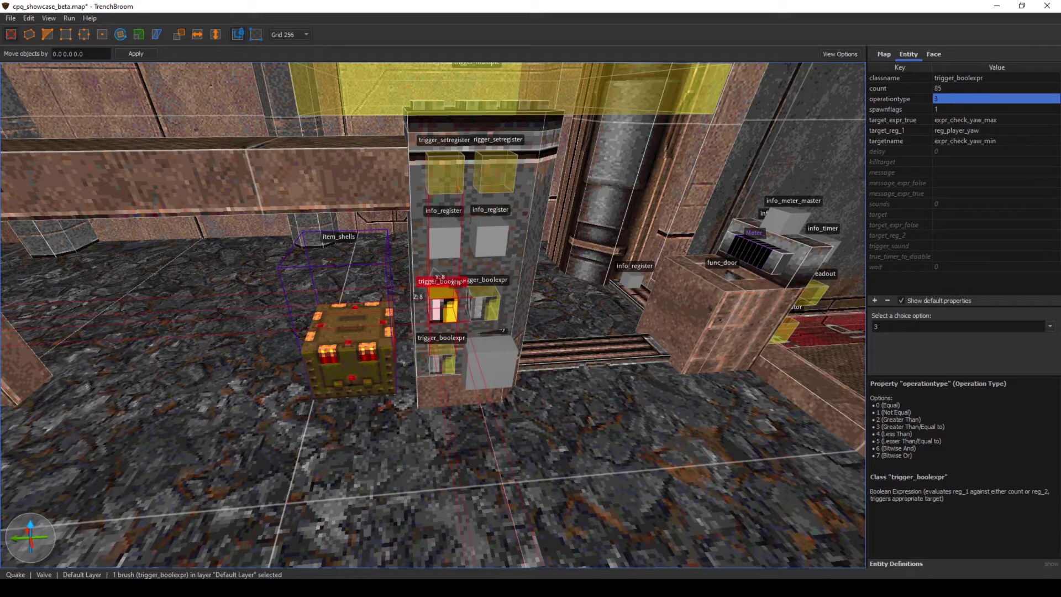
left_click(485, 305)
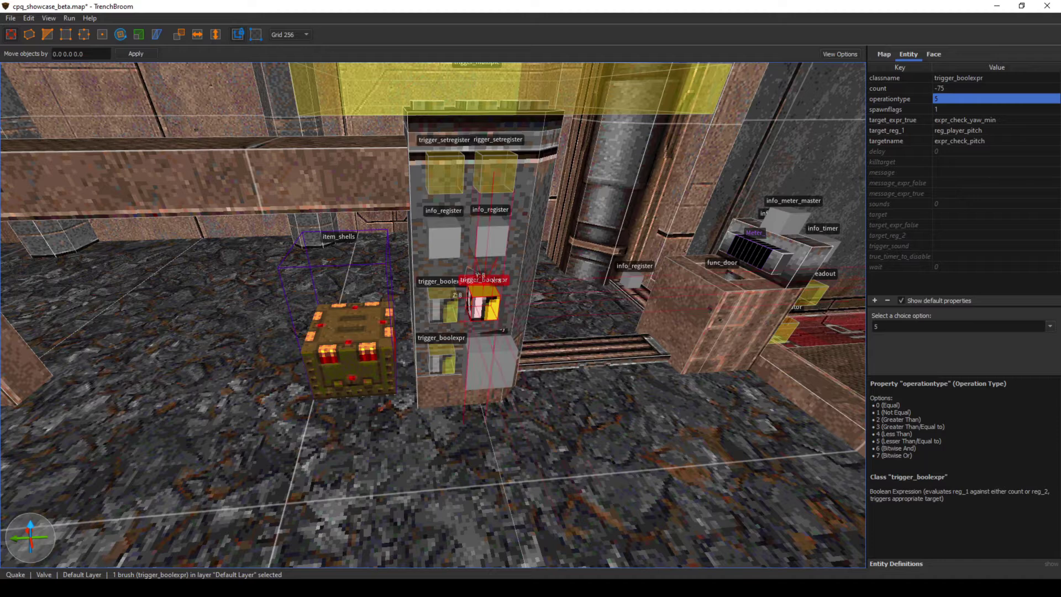
left_click(443, 307)
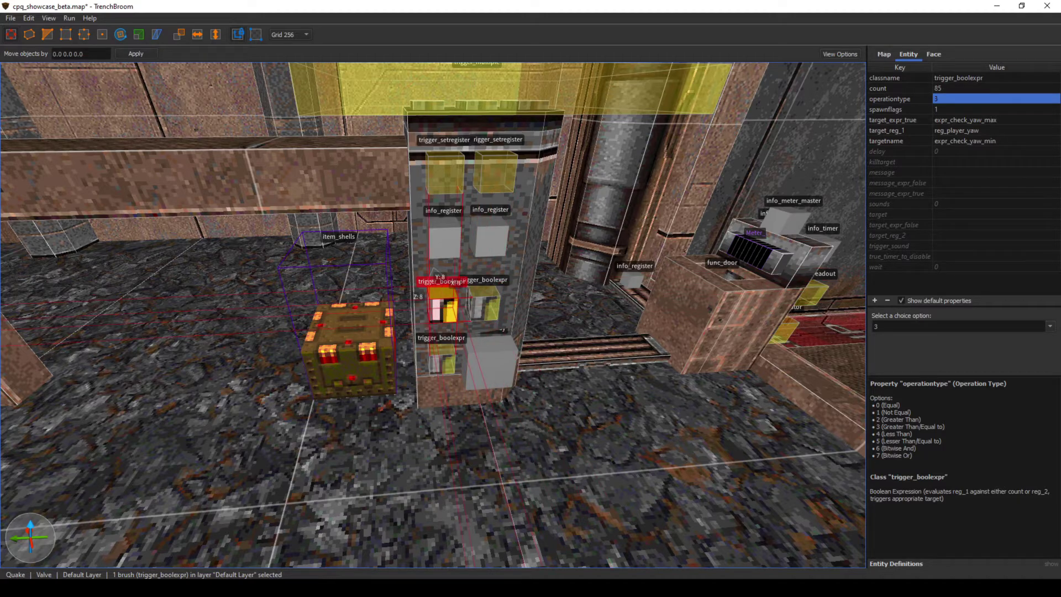
left_click(443, 363)
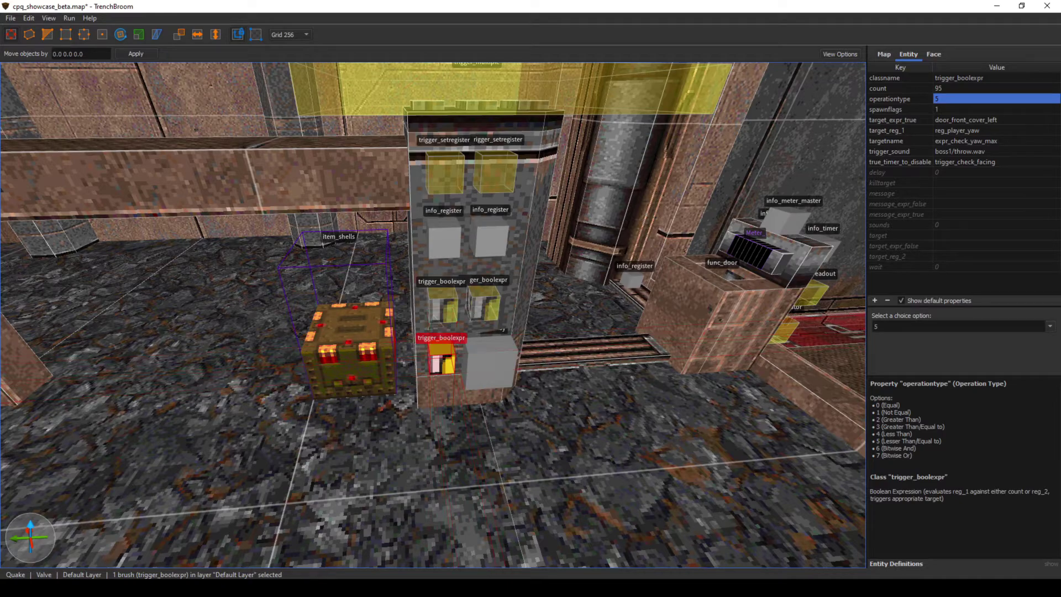
- Follow the maximum-yaw check's target to the func_door named door_front_cover_left and examine its properties
mouse_move(702, 365)
right_mouse_down()
mouse_move(619, 354)
mouse_move(616, 340)
mouse_move(613, 348)
mouse_move(702, 354)
mouse_move(597, 362)
mouse_move(553, 381)
right_mouse_up()
key("w")
left_click(613, 348)
key("s")
key("w")
left_click(495, 441)
right_click_drag(496, 441, 423, 446)
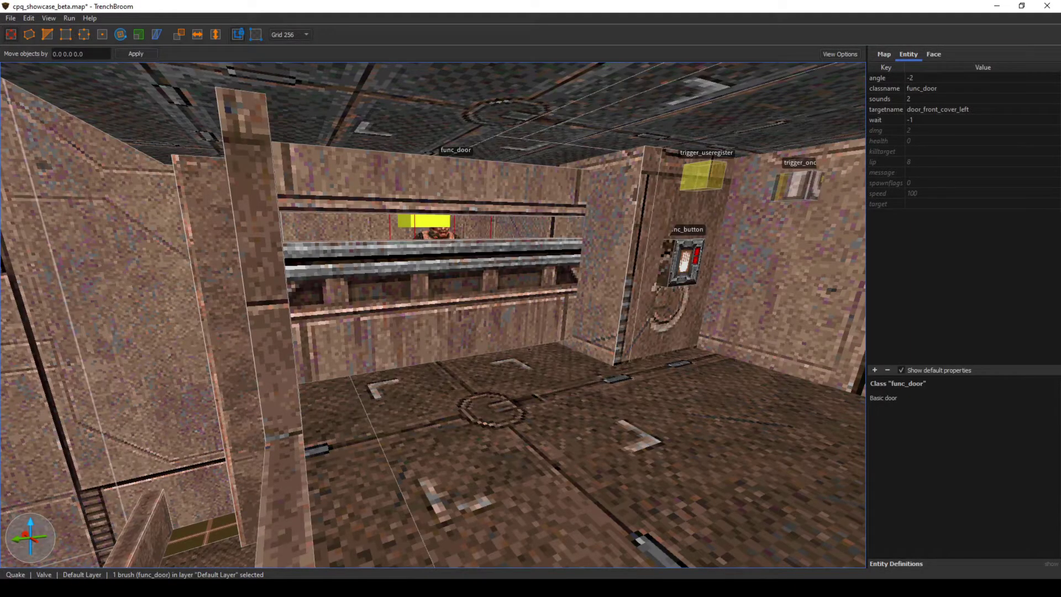
- Inspect the hand-button room and the yard outside, and read the message of the trigger_multiple around the wall keypad
key("s")
right_click_drag(434, 315, 352, 315)
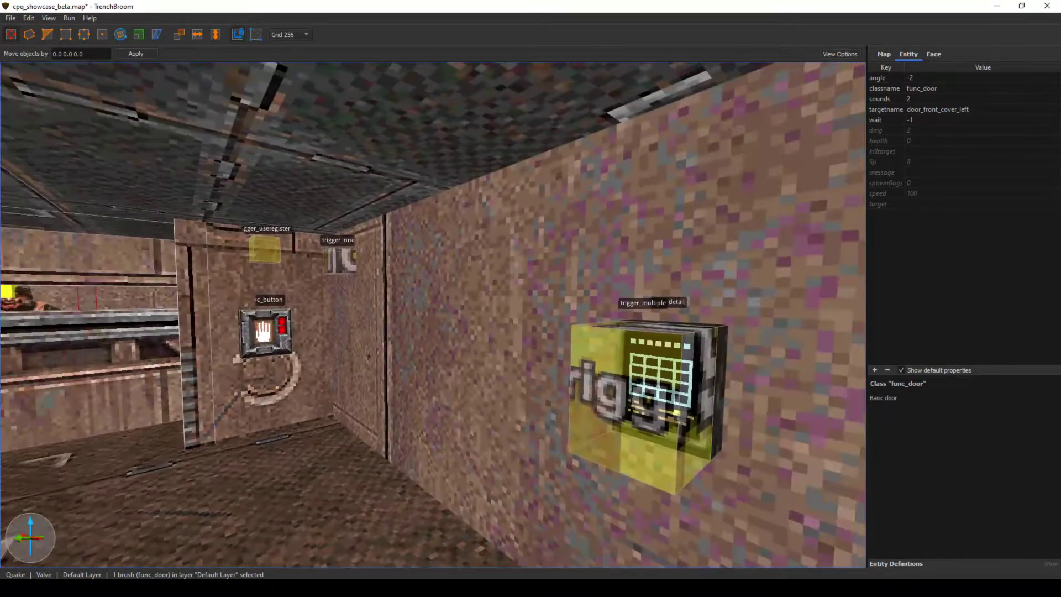
right_click_drag(434, 315, 354, 309)
key("w")
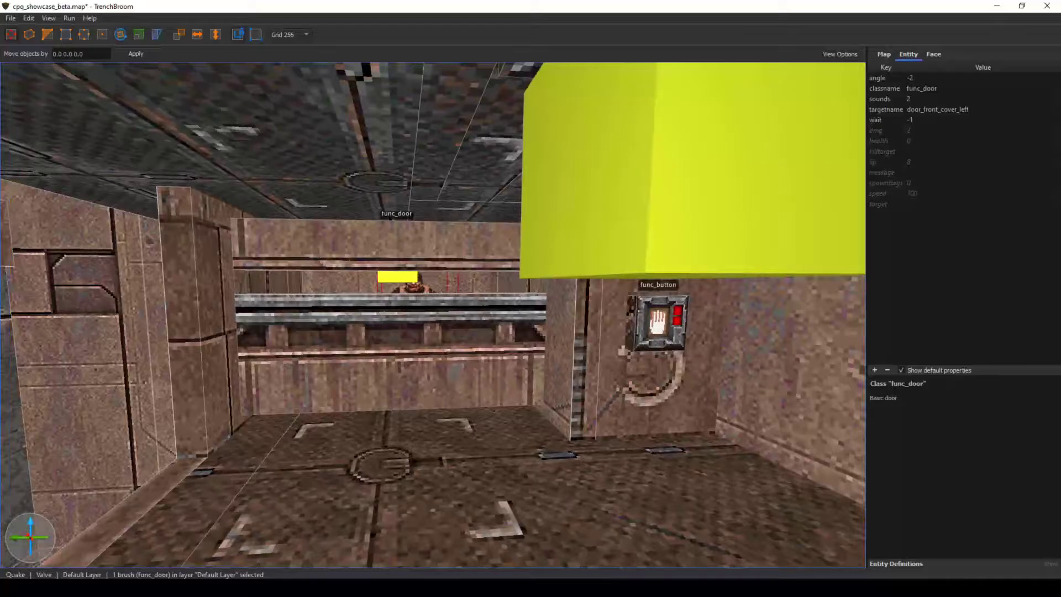
key("s")
right_click_drag(433, 315, 719, 332)
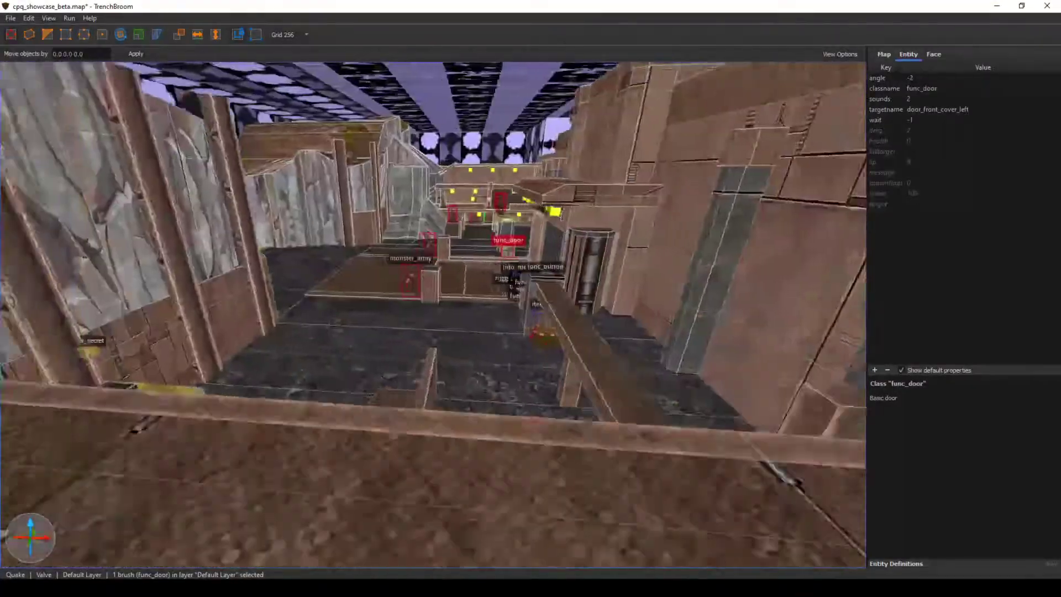
right_click_drag(433, 315, 406, 249)
key("w")
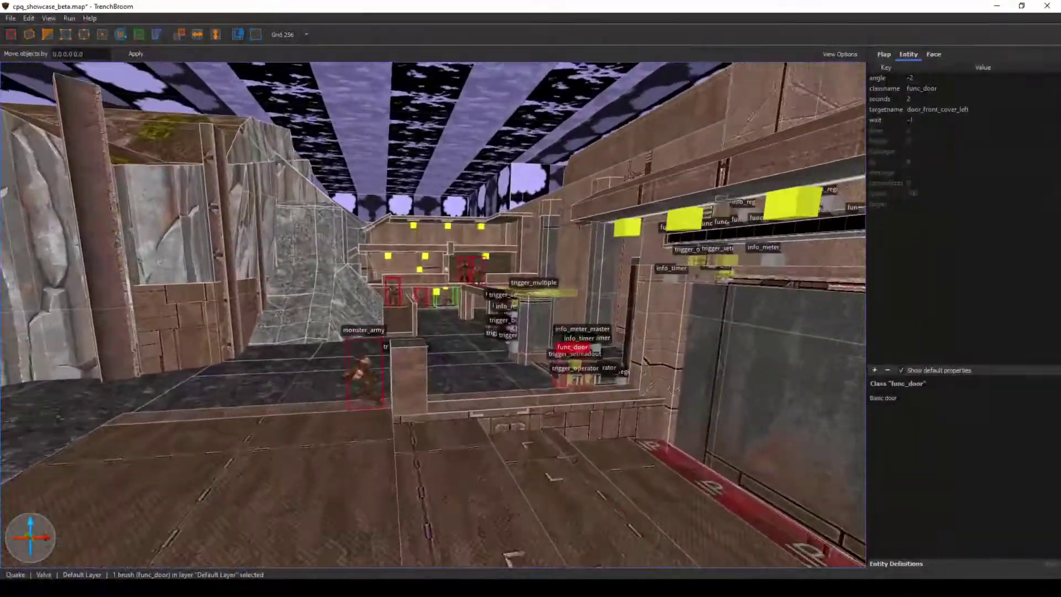
key("w")
right_click_drag(433, 315, 586, 315)
key("s")
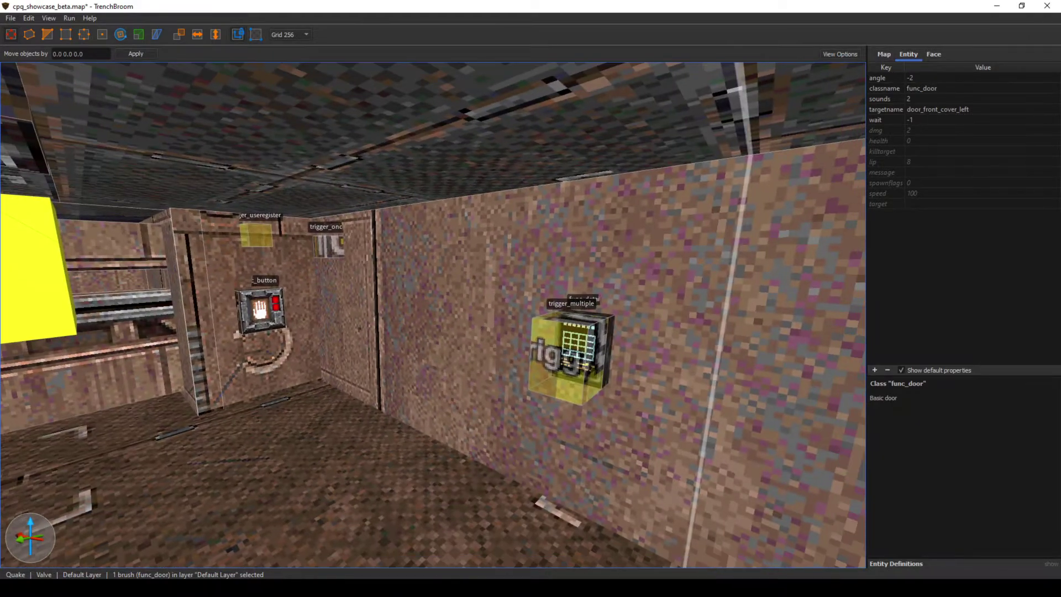
left_click(570, 353)
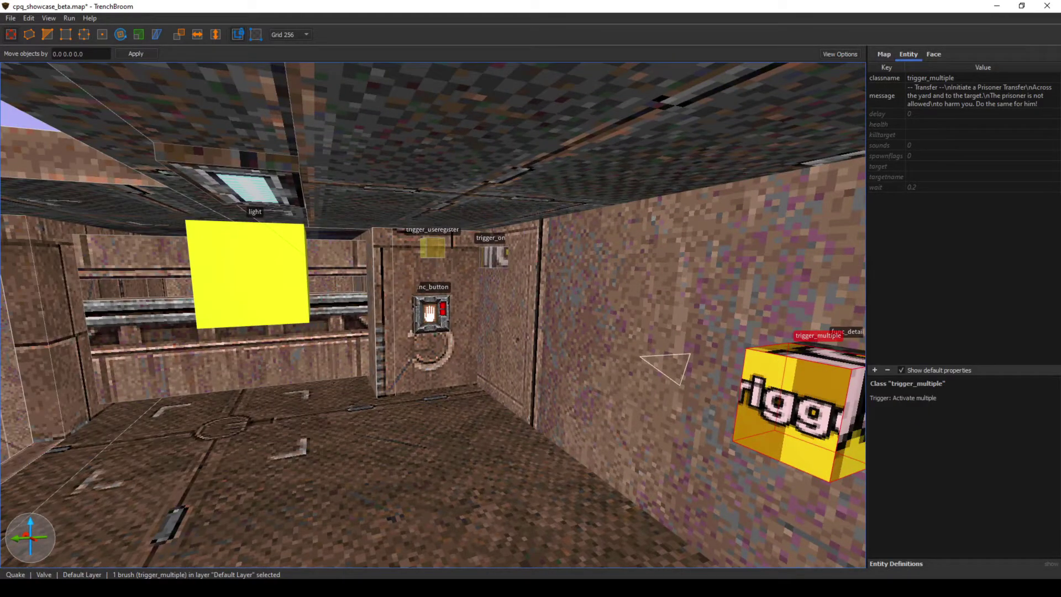
key("a")
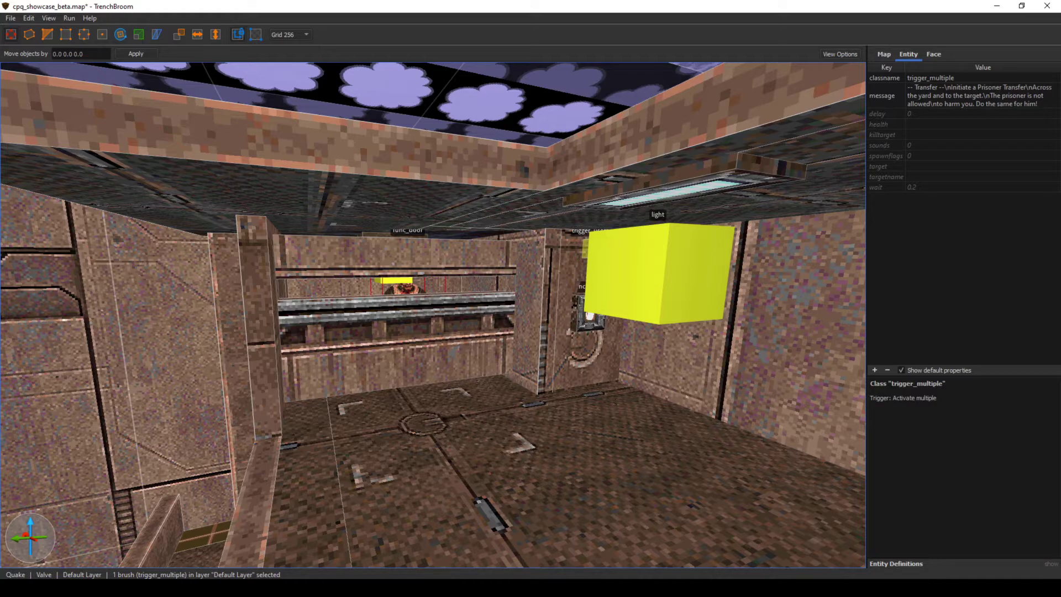
- Select the trigger_useregister above the hand-panel func_button and examine its list of operationtype options
key("w")
right_click_drag(398, 332, 425, 312)
left_click(474, 310)
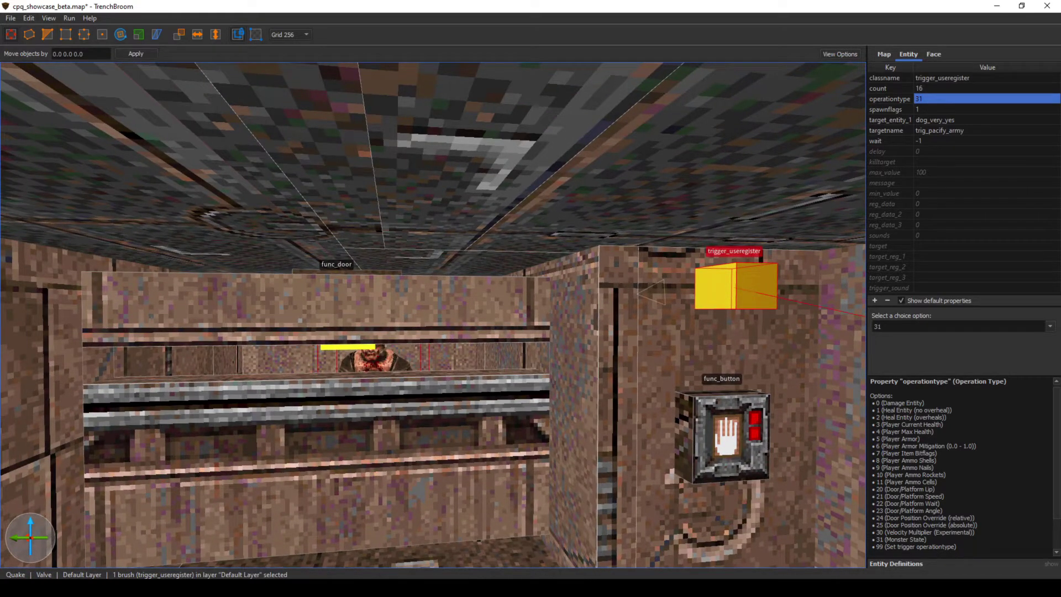
left_click_drag(872, 403, 957, 547)
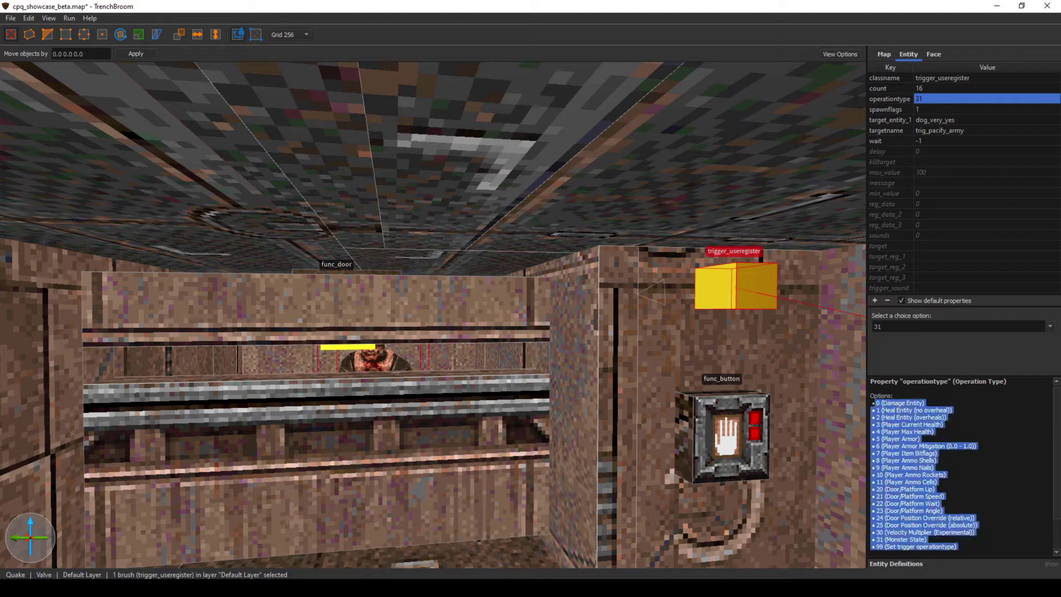
- Examine the trigger_useregister's operationtype options, its count value and its target_entity_1 property
left_click(970, 539)
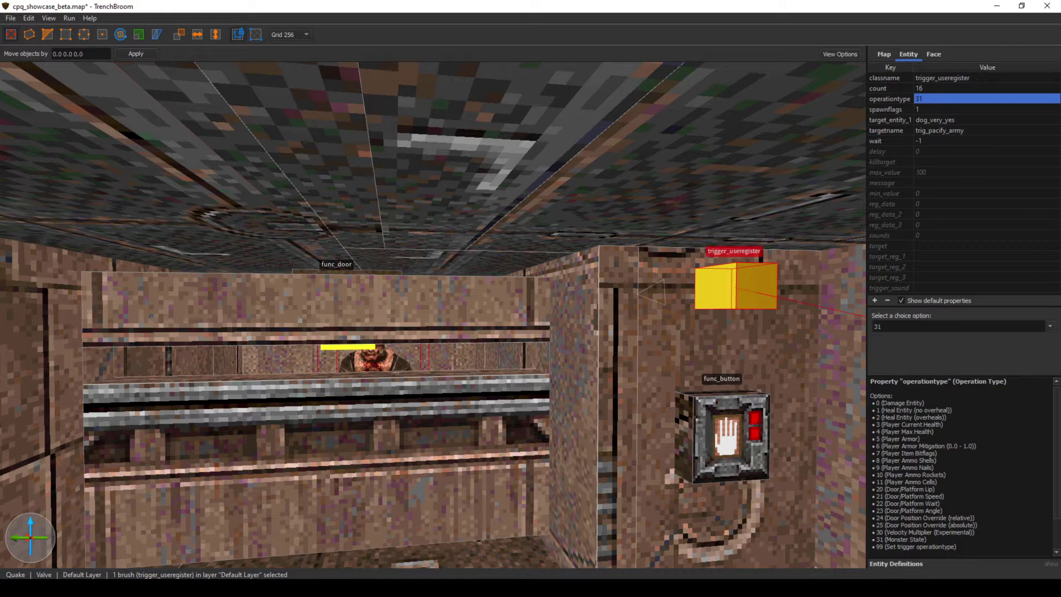
left_click(962, 89)
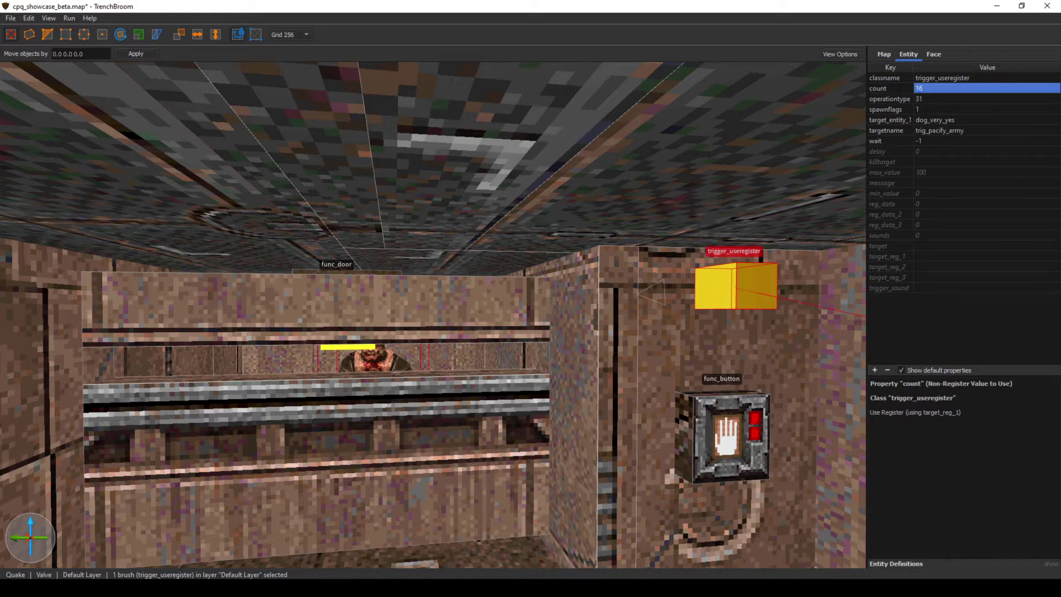
left_click(962, 99)
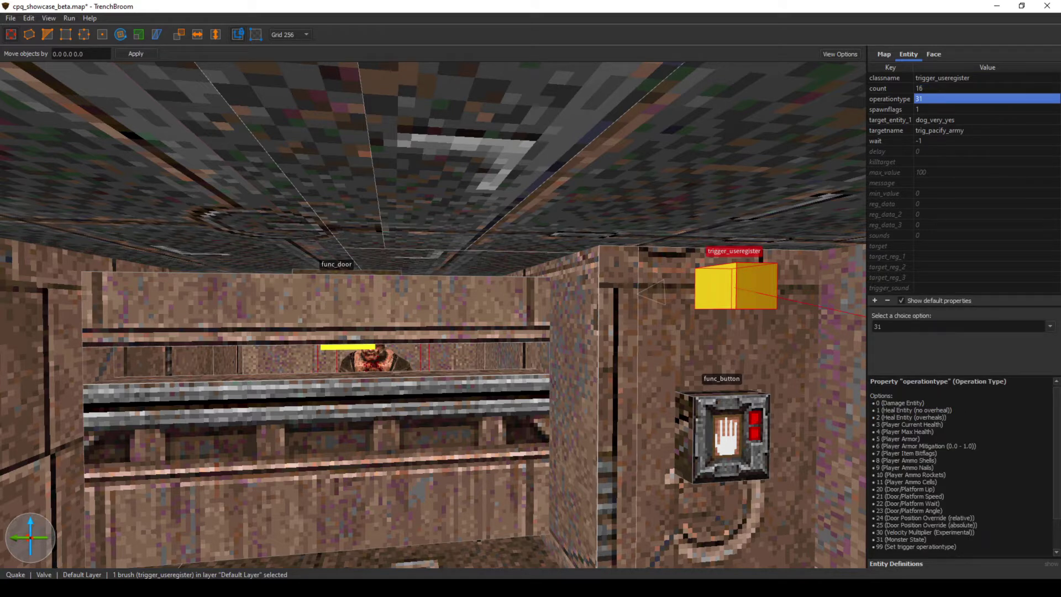
scroll(961, 464, "down", 2)
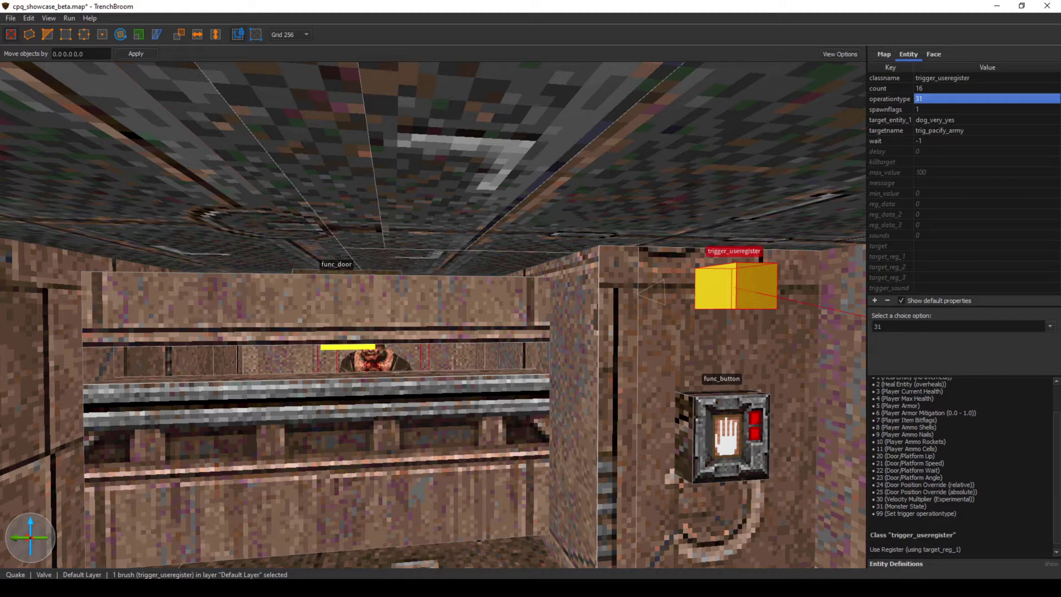
left_click_drag(885, 506, 927, 506)
left_click(962, 89)
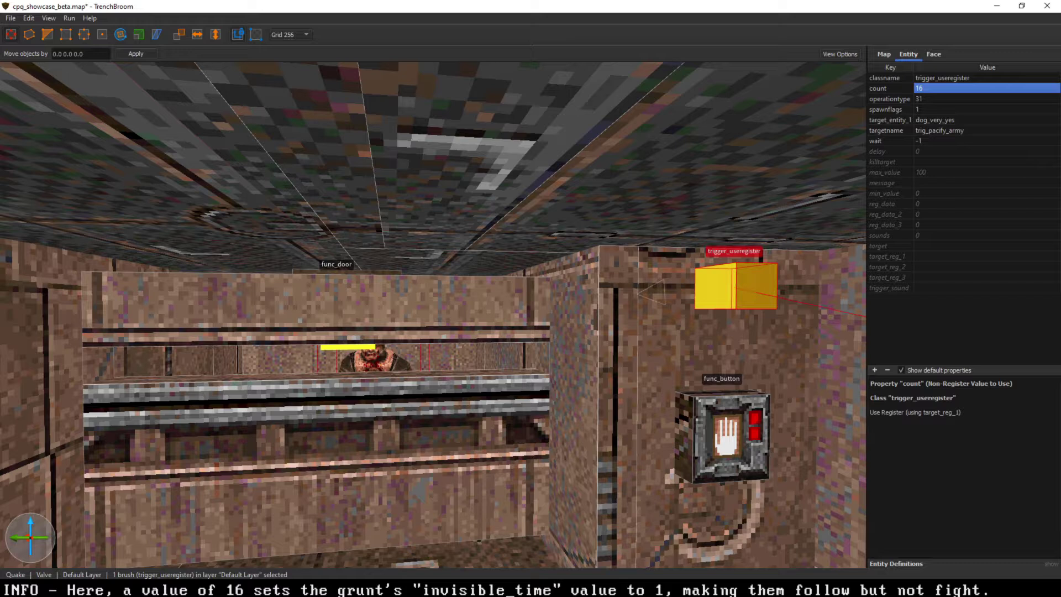
left_click(950, 120)
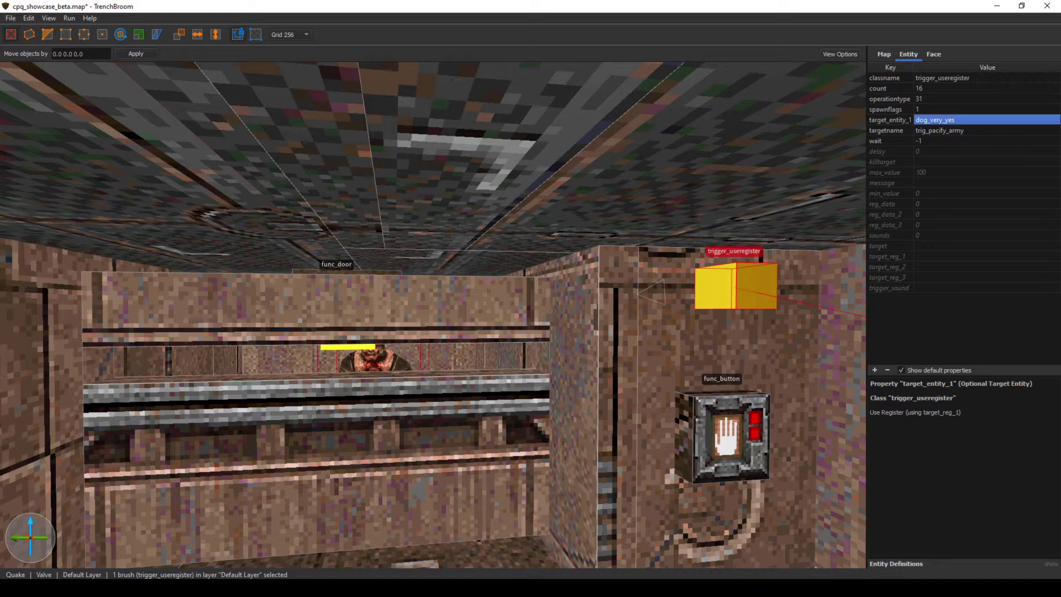
- Select the monster_army behind the func_door and examine its properties and the holding cell around it
mouse_move(433, 315)
right_mouse_down()
mouse_move(434, 333)
mouse_move(373, 367)
right_mouse_up()
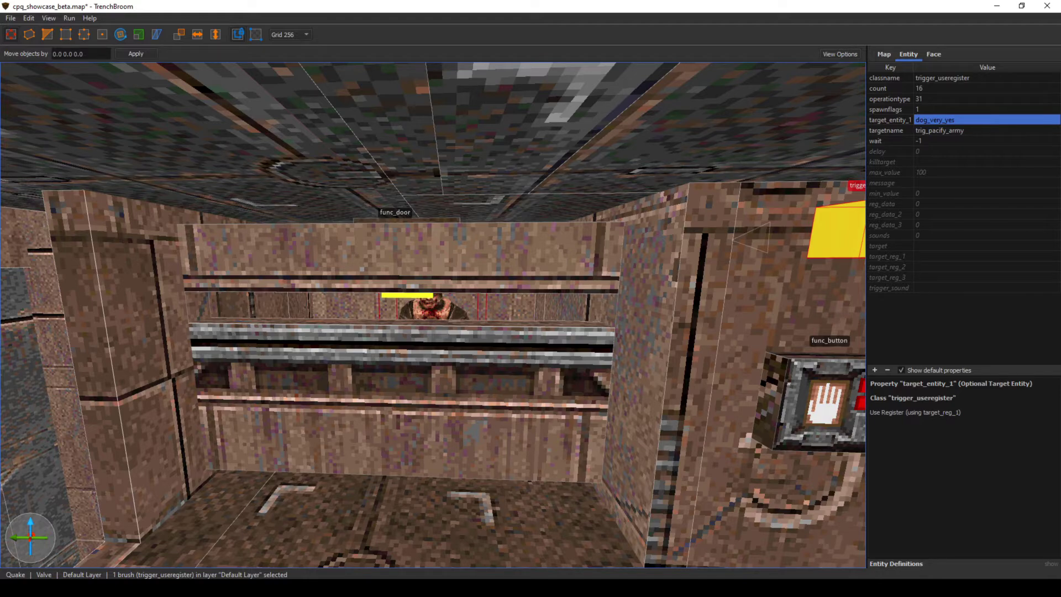
left_click(433, 309)
key("a")
mouse_move(433, 309)
right_mouse_down()
mouse_move(478, 299)
mouse_move(559, 309)
mouse_move(552, 338)
mouse_move(428, 336)
right_mouse_up()
key("w")
key("s")
key("d")
key("d")
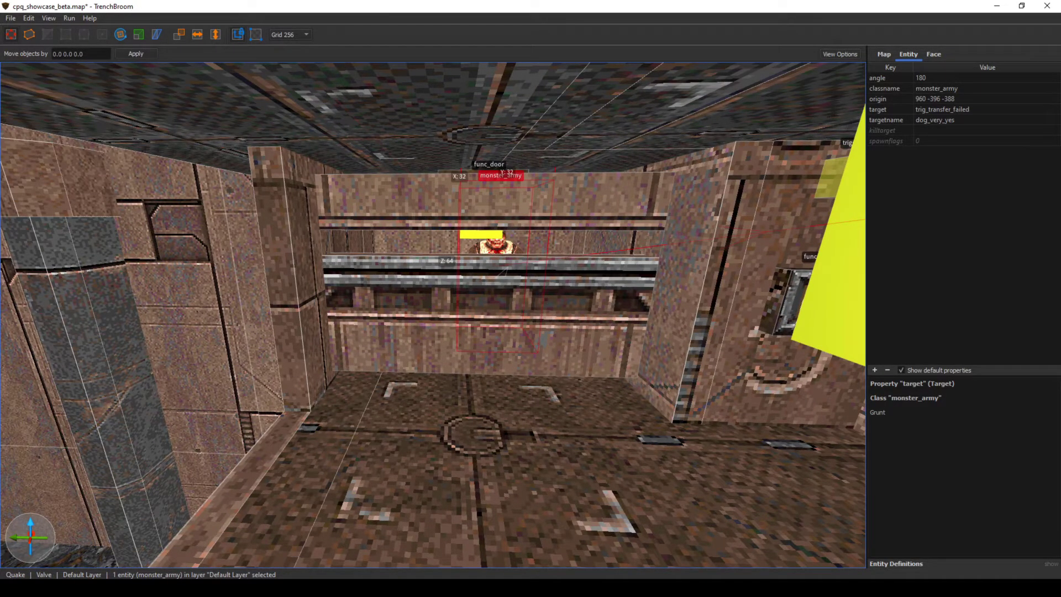
key("w")
right_click_drag(429, 336, 463, 321)
key("s")
key("w")
key("q")
key("s")
key("w")
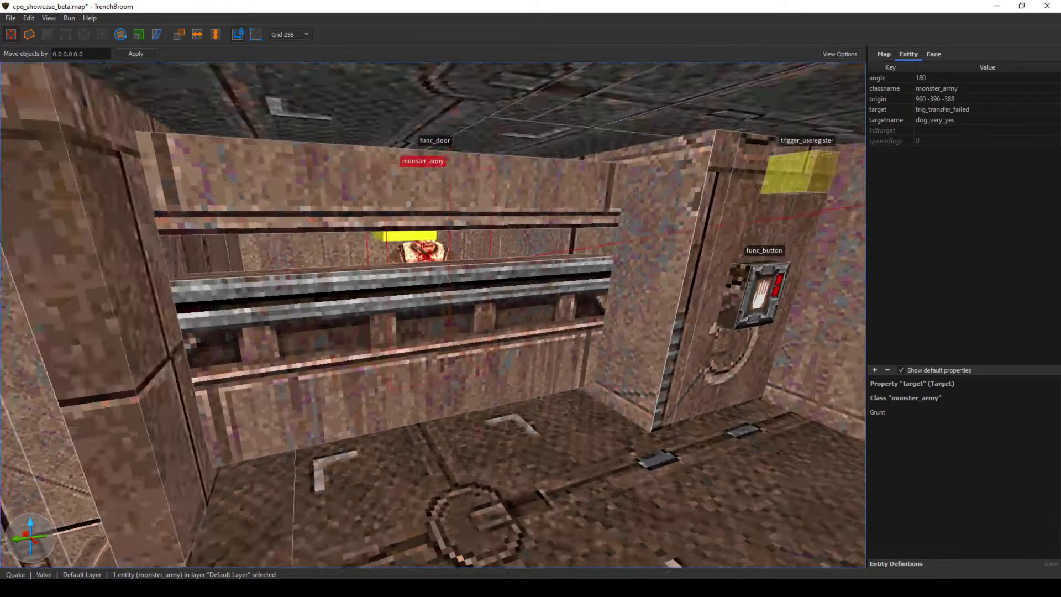
key("s")
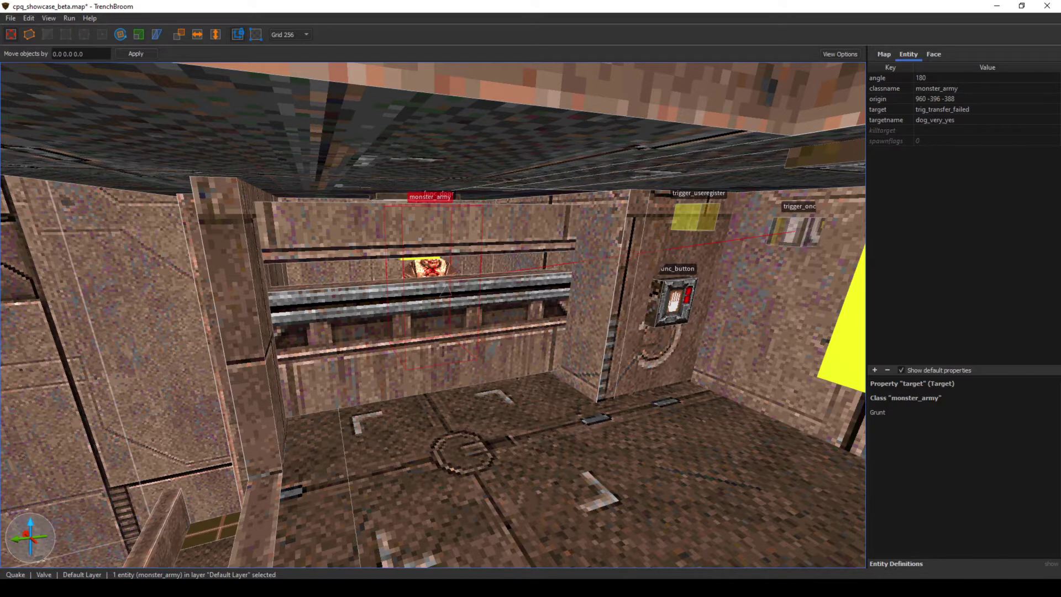
right_click_drag(435, 293, 436, 284)
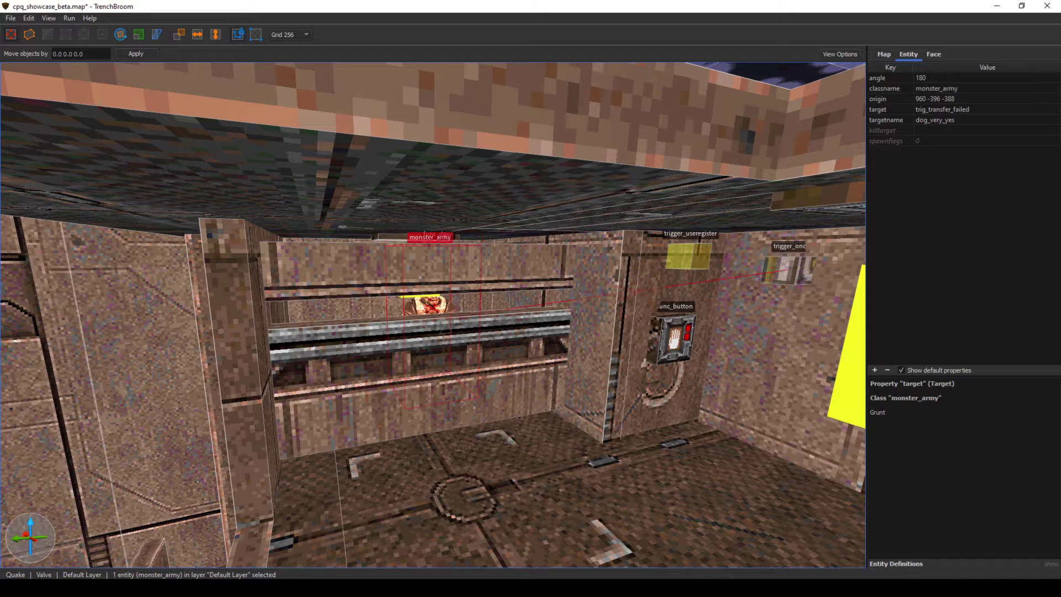
- Follow the grunt's target trig_transfer_failed to the trigger_once on the side wall and read its message
left_click(890, 110)
right_click_drag(641, 258, 645, 257)
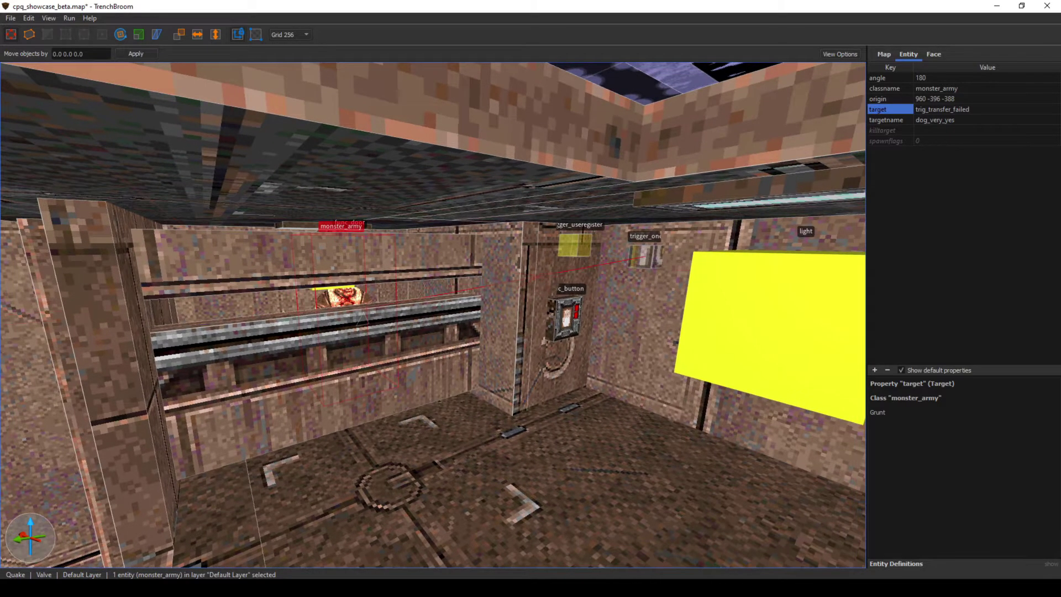
left_click(647, 257)
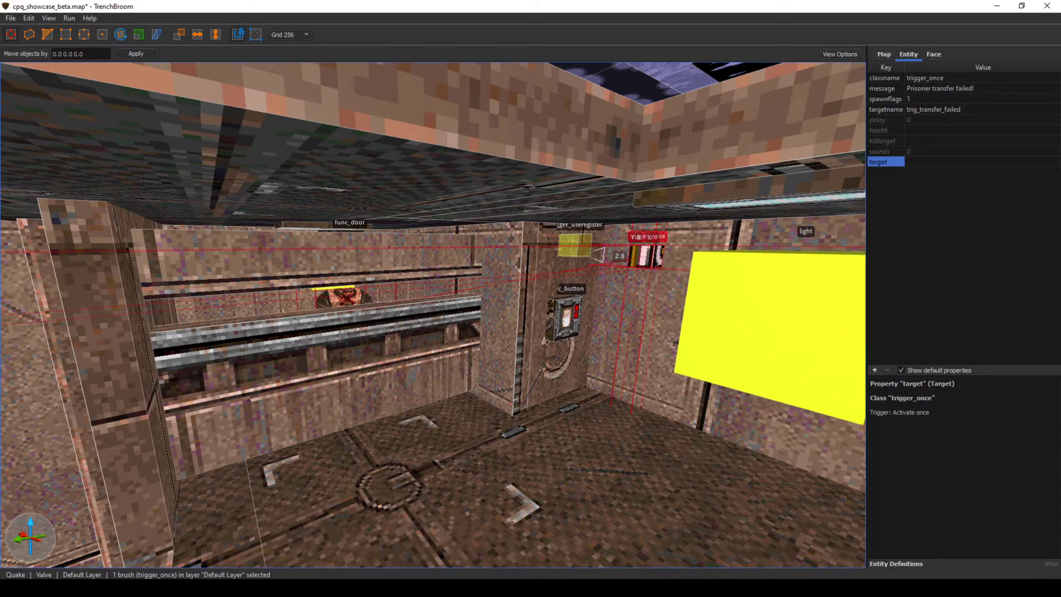
- Recheck the grunt's properties and read the transfer instructions in the wall keypad's trigger_multiple
left_click(342, 299)
right_click_drag(343, 299, 402, 295)
key("d")
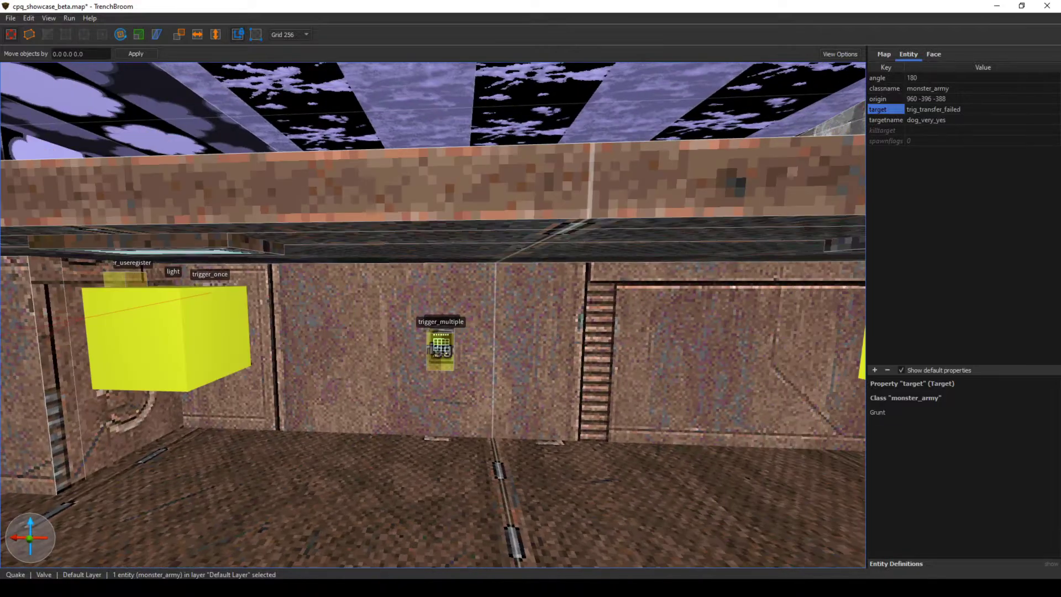
left_click(440, 350)
right_click_drag(440, 349, 312, 349)
key("a")
key("s")
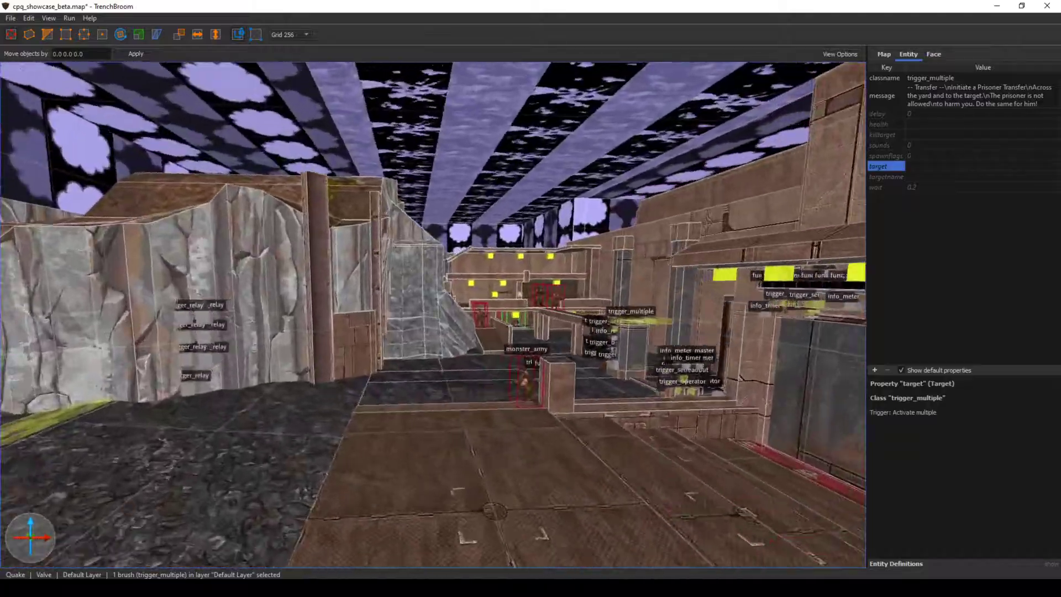
- Cross the yard to the transfer goal, select its info_teleport_destination and view the row of logic entities on the nearby wall
key("w")
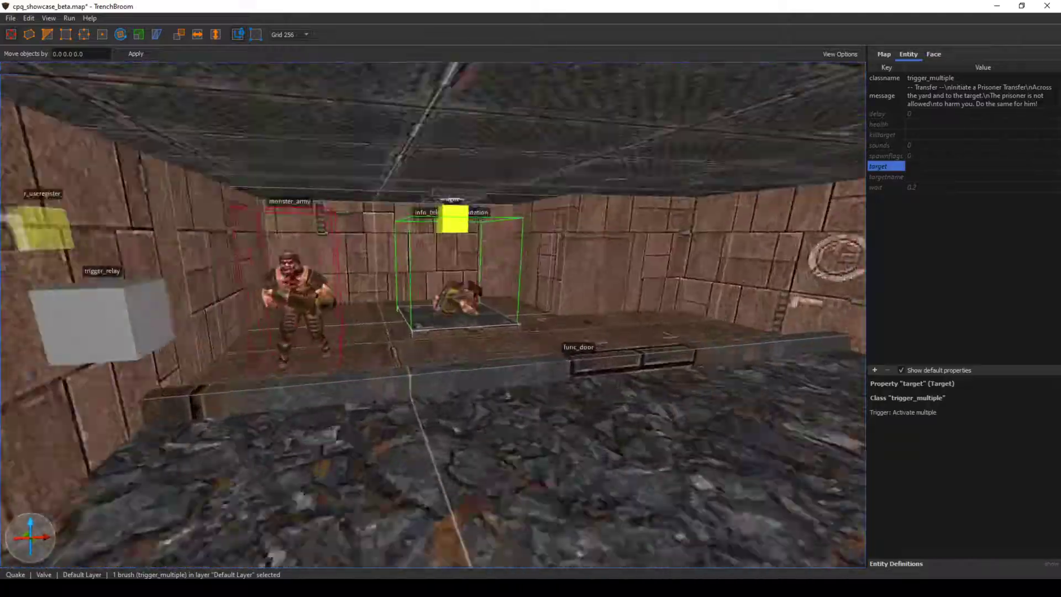
key("w")
left_click(480, 283)
right_click_drag(480, 283, 411, 213)
key("d")
key("w")
key("w")
key("w")
key("s")
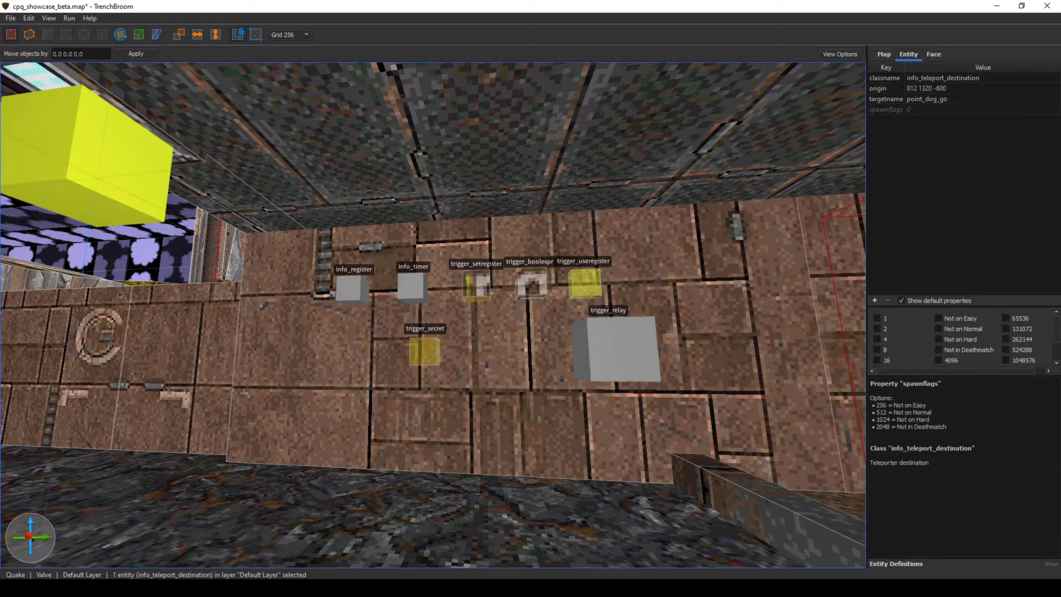
- Examine the info_timer named timer_armywatch and the trigger_setregister it targets
left_click(412, 287)
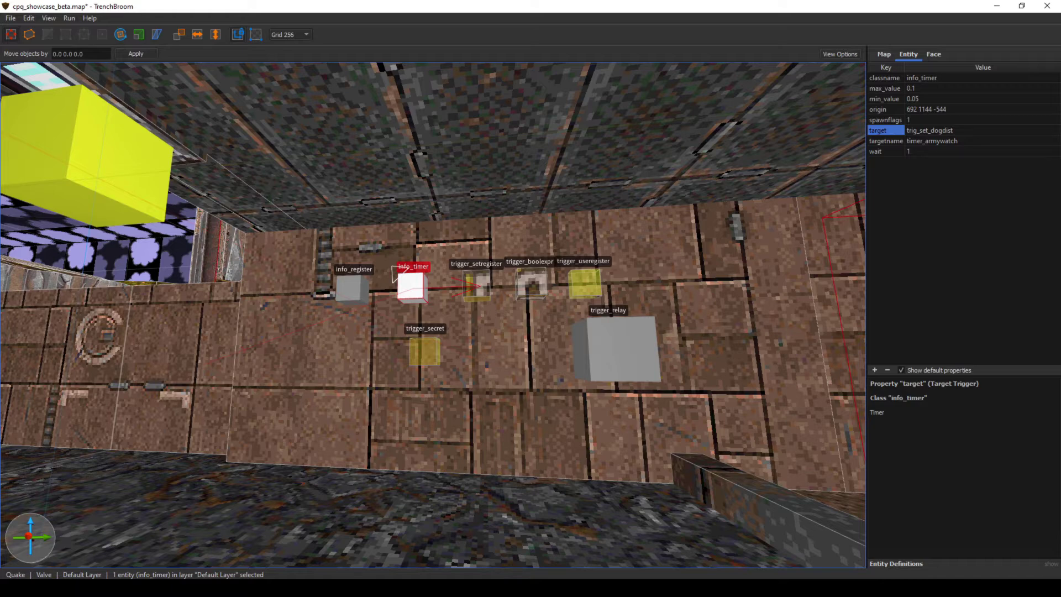
left_click(467, 270)
left_click(397, 277)
left_click(469, 272)
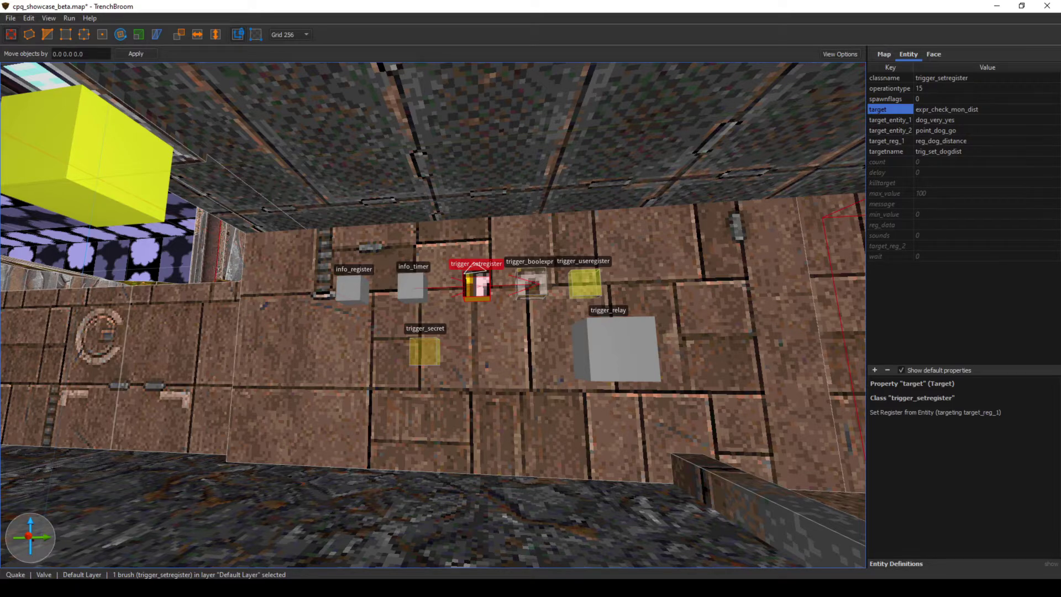
right_click_drag(475, 287, 473, 284)
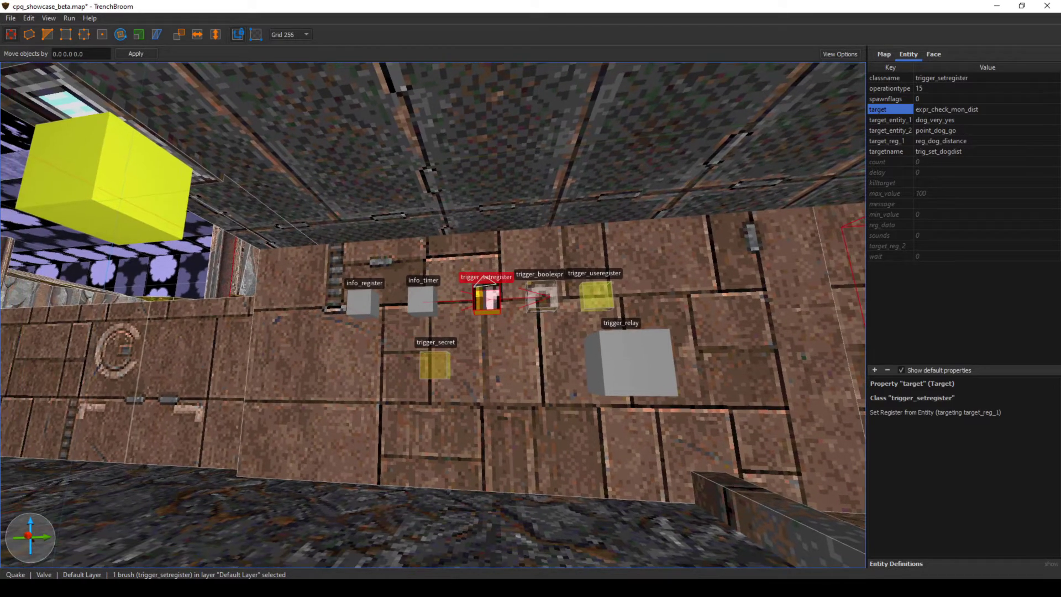
- Examine the info_register named reg_dog_distance and the trigger_setregister's operationtype option 15, Dist. from Entity 1 to Entity 2
left_click(345, 293)
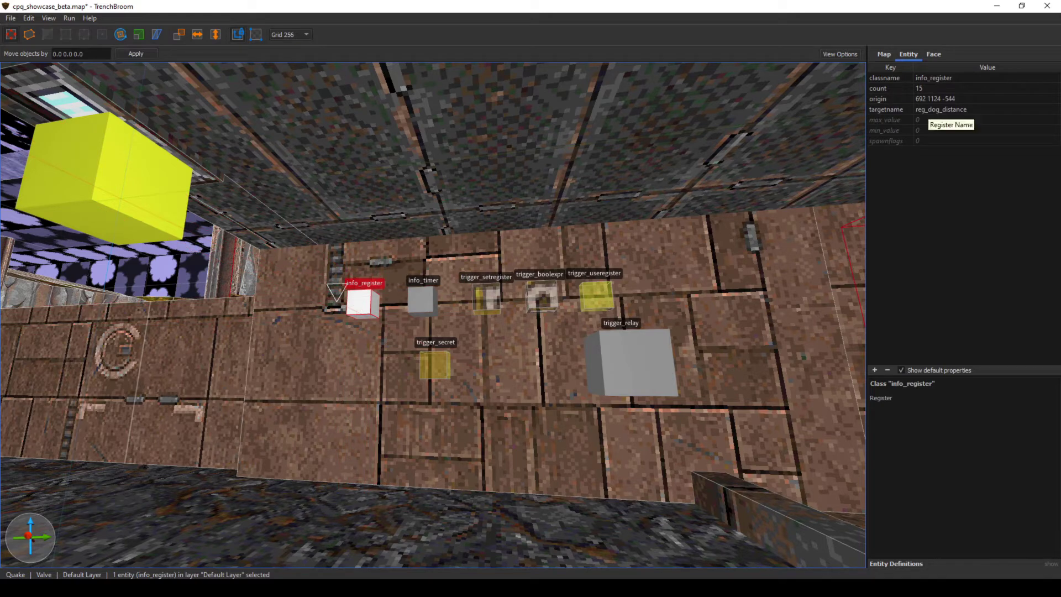
left_click(480, 285)
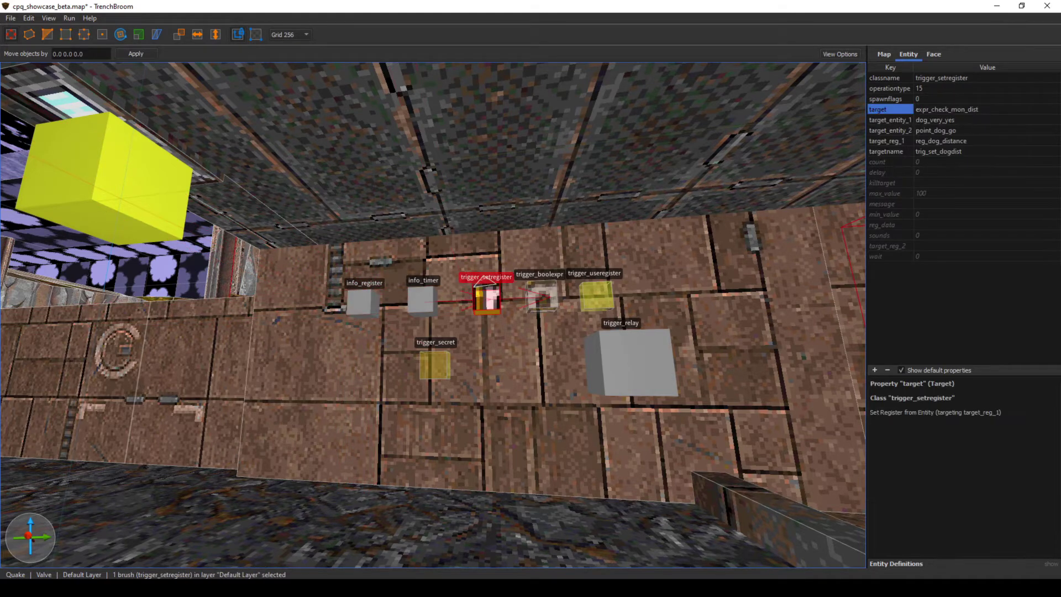
left_click_drag(885, 510, 967, 511)
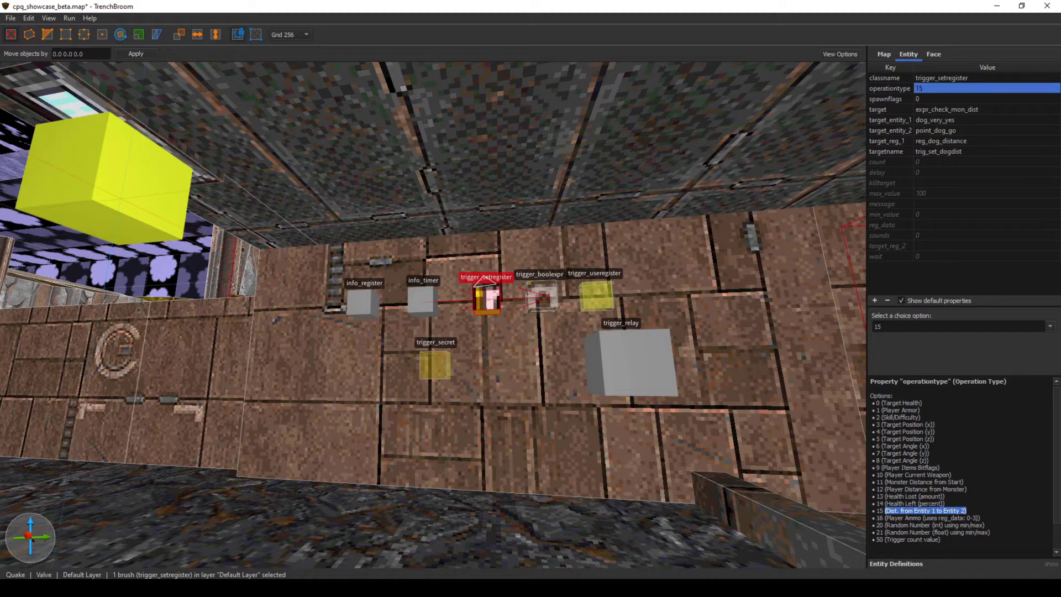
- Examine the trigger_setregister's target_entity_1 and target_entity_2, and match point_dog_go to the info_teleport_destination
left_click(890, 120)
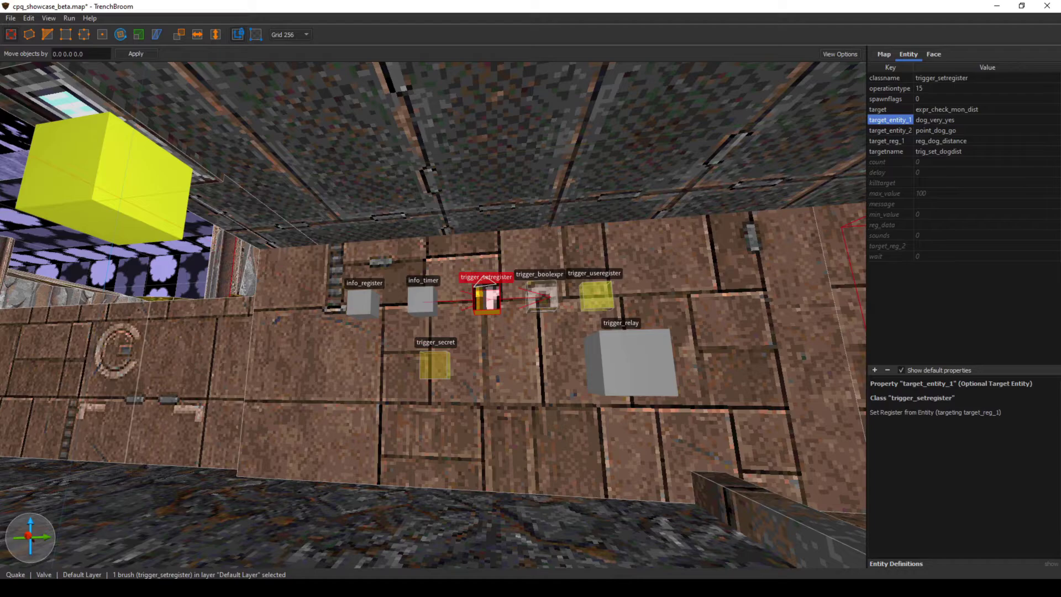
right_click_drag(433, 315, 671, 304)
left_click(890, 131)
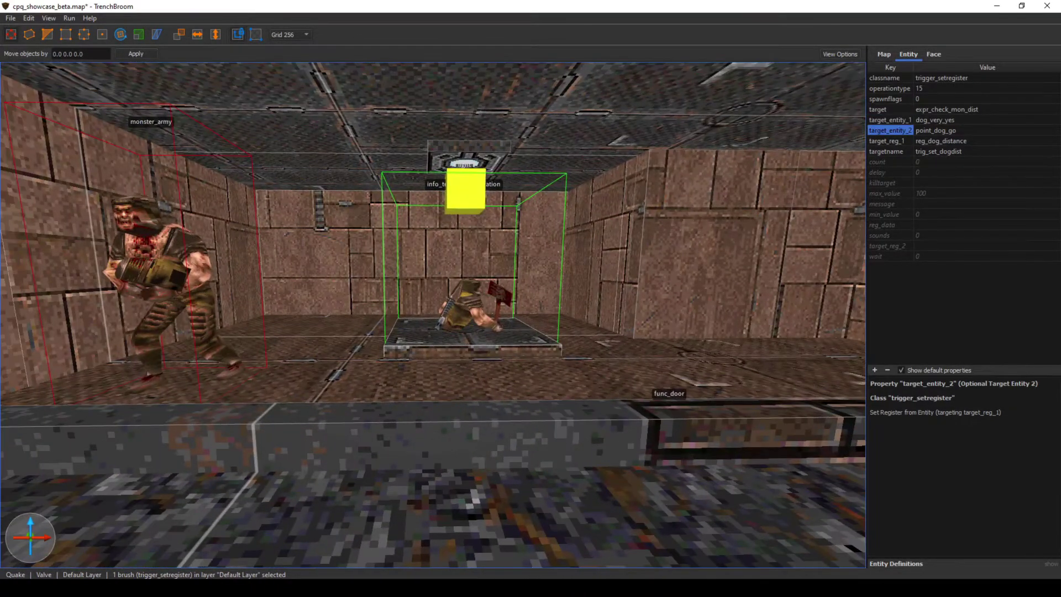
left_click(470, 260)
right_click_drag(470, 260, 239, 272)
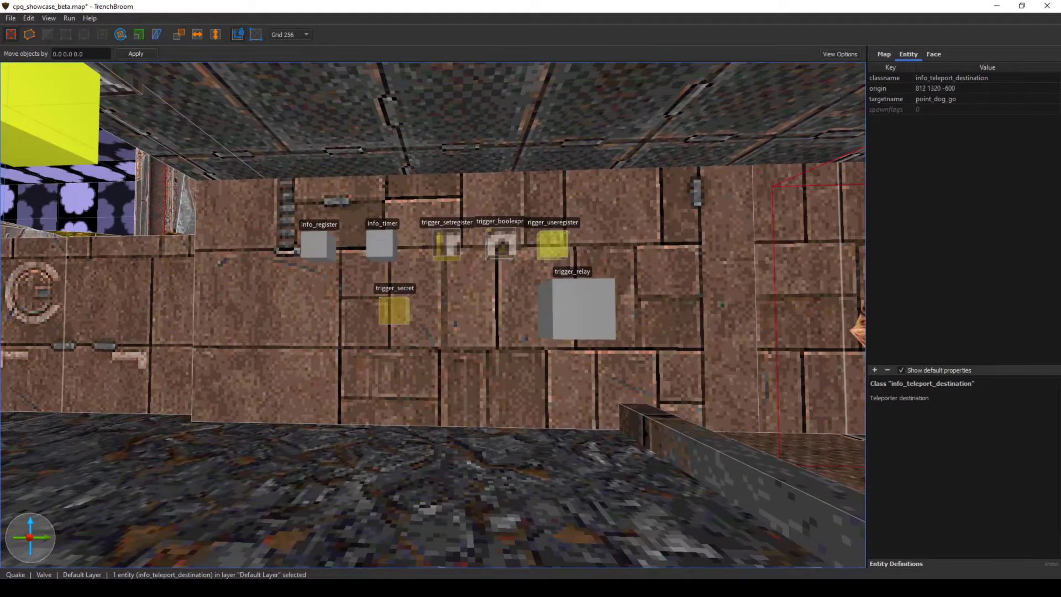
left_click(441, 228)
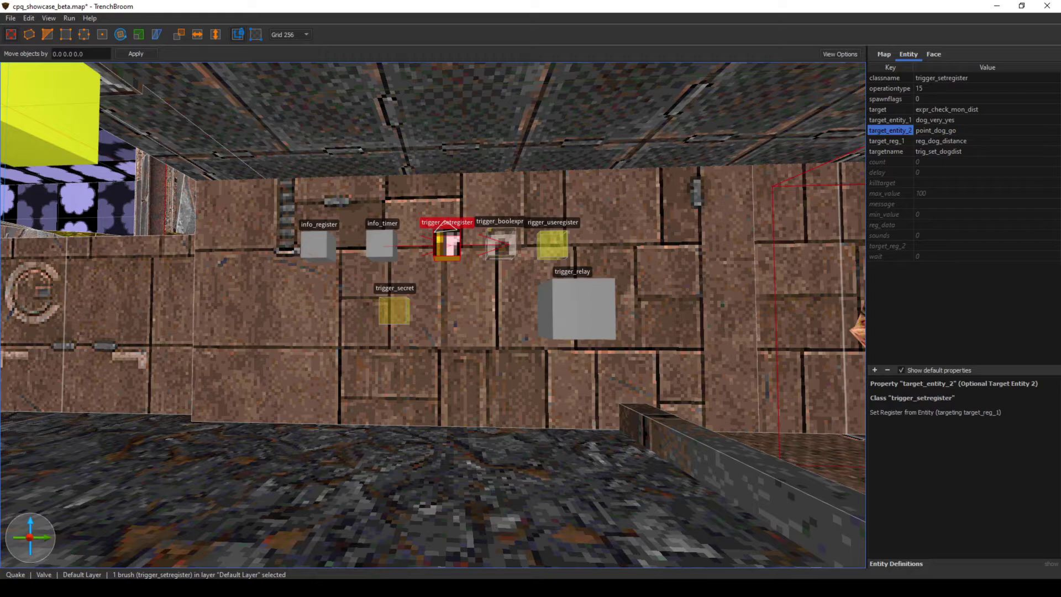
- Trace the grunt's route across the yard from the starting cell to the info_teleport_destination named point_dog_go
key("w")
right_click_drag(447, 243, 817, 238)
key("w")
key("w")
right_click_drag(608, 276, 760, 257)
key("w")
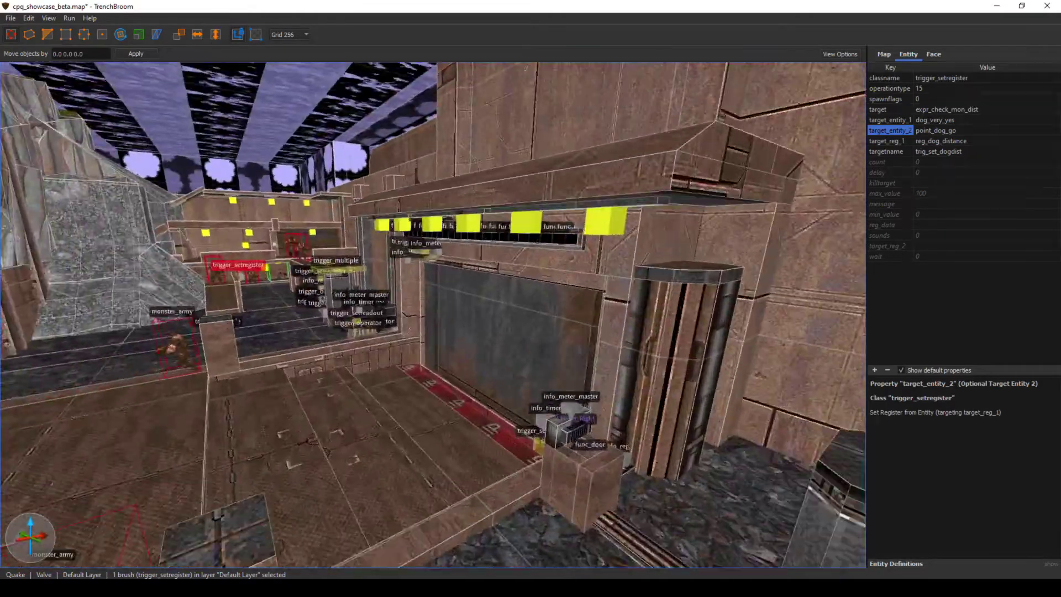
key("w")
right_click_drag(553, 277, 453, 254)
left_click(447, 331)
right_click_drag(447, 330, 376, 331)
key("s")
right_click_drag(434, 315, 422, 312)
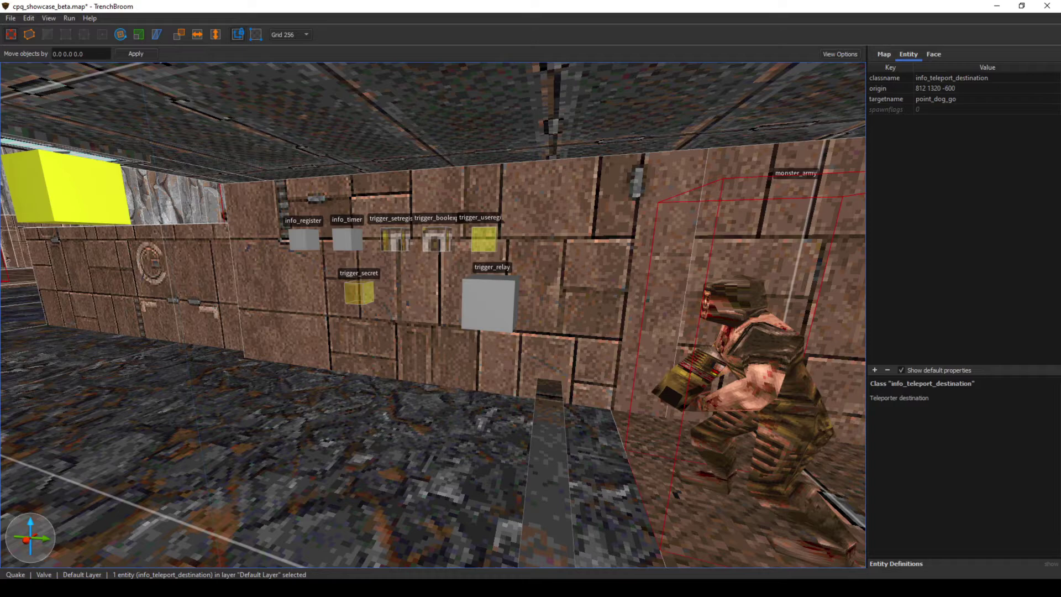
- Select the trigger_boolexpr beside the trigger_setregister and examine its operationtype and count properties
mouse_move(433, 315)
right_mouse_down()
mouse_move(415, 309)
mouse_move(458, 296)
mouse_move(531, 312)
mouse_move(420, 282)
right_mouse_up()
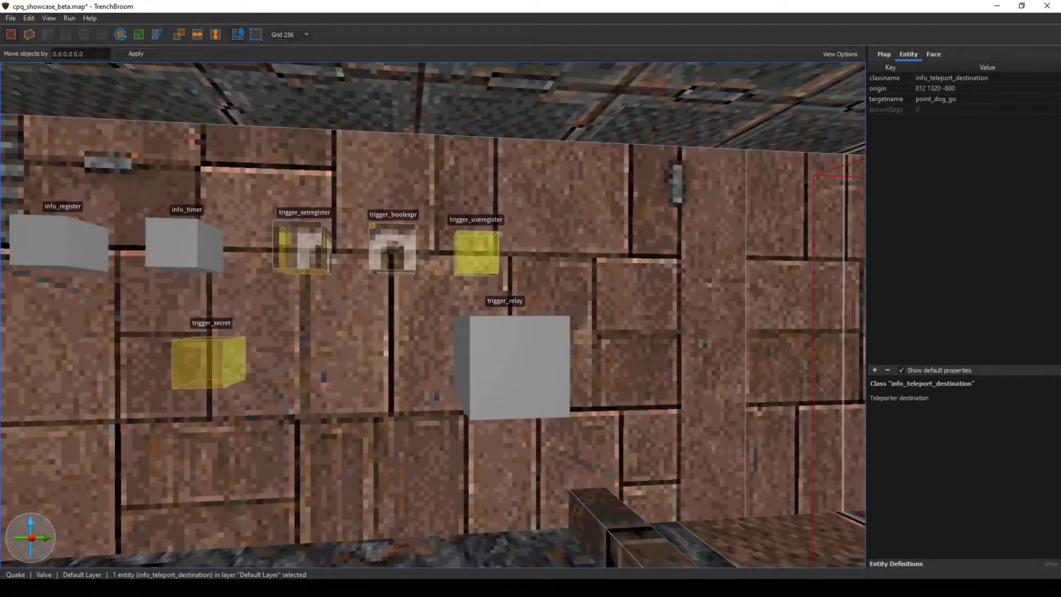
left_click(393, 250)
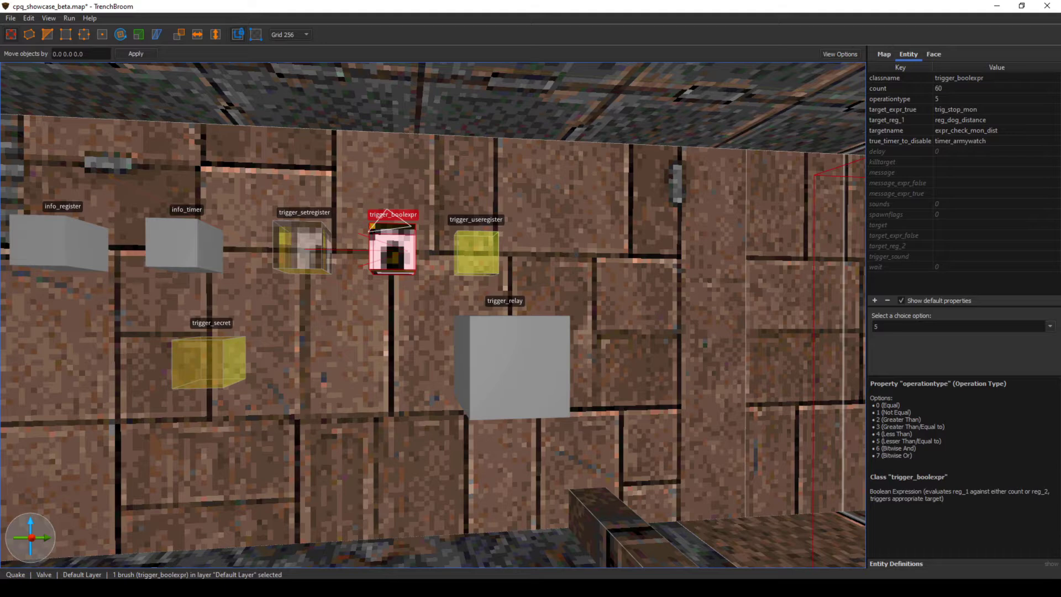
left_click(900, 99)
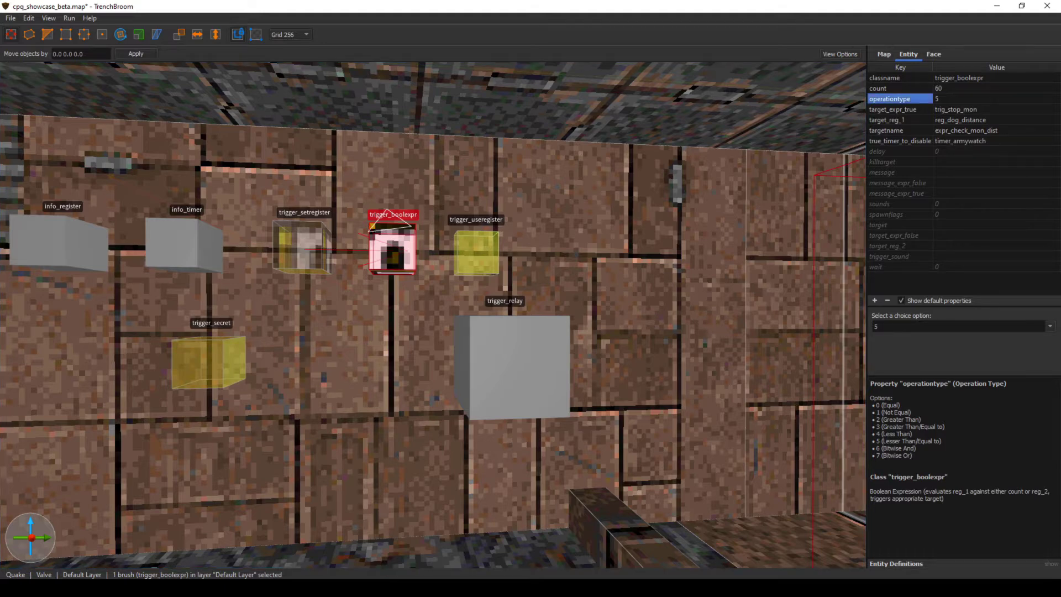
left_click(889, 88)
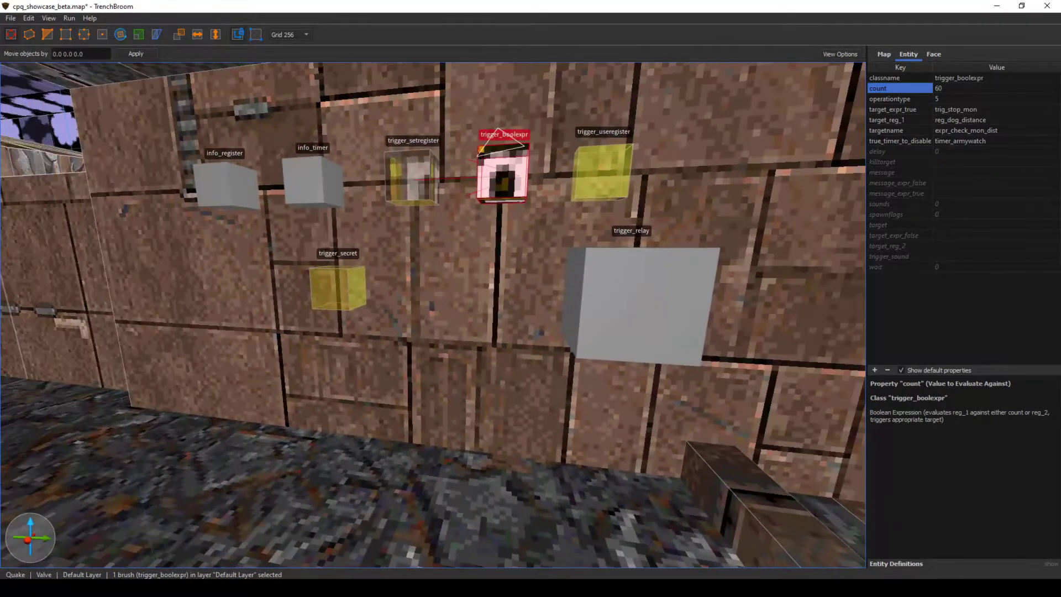
- Select the trigger_relay named relay_close_gate and examine its target and the goal room beside it
mouse_move(433, 315)
right_mouse_down()
mouse_move(496, 315)
mouse_move(437, 313)
right_mouse_up()
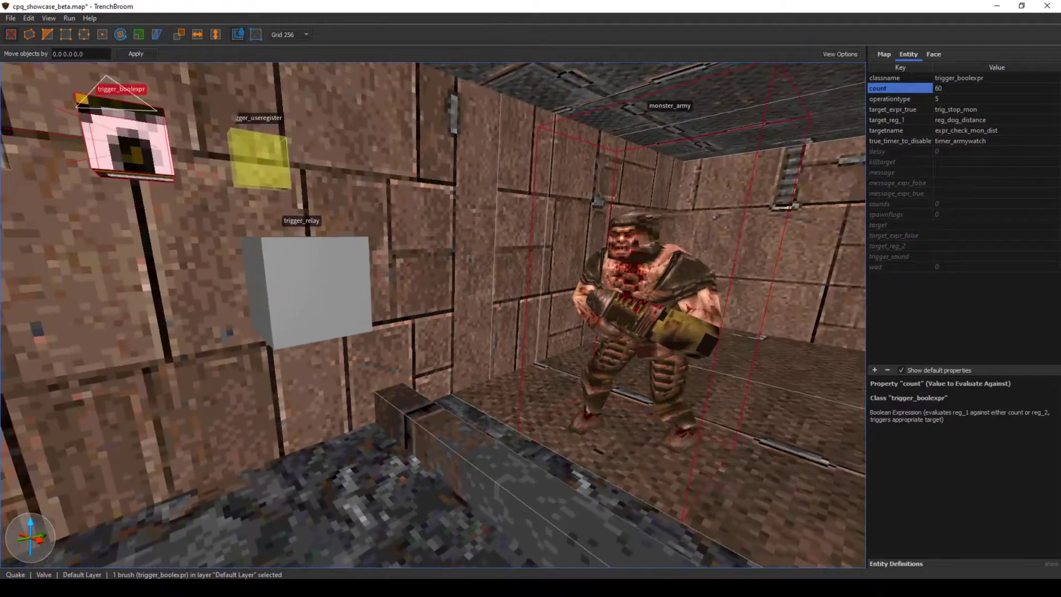
left_click(312, 288)
right_click_drag(312, 287, 286, 285)
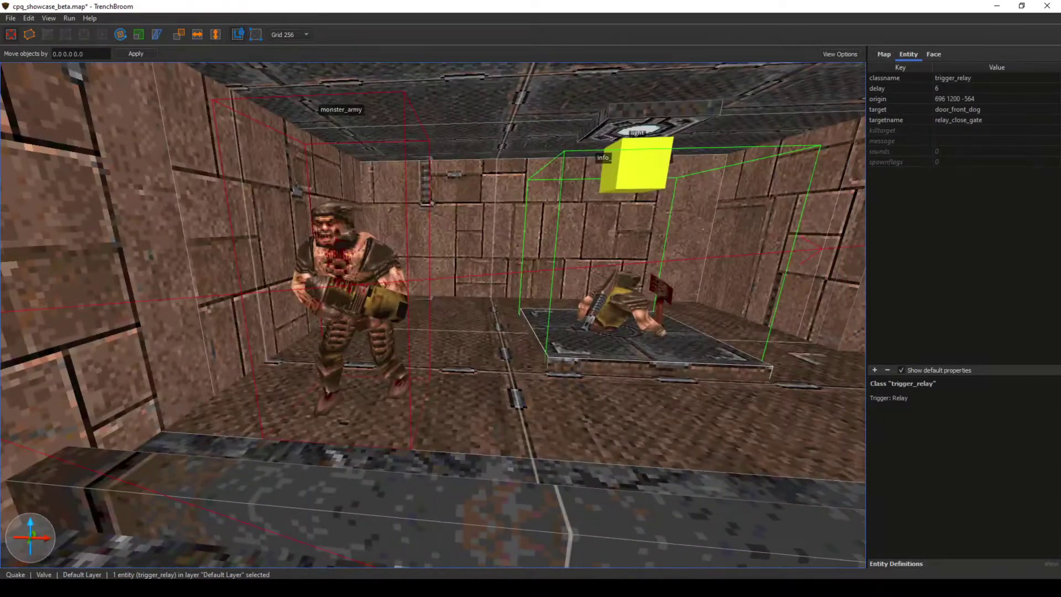
- Examine the goal room with the grunt and teleport destination, then compare the trigger_useregister and trigger_boolexpr properties on the adjoining wall
right_click_drag(475, 325, 597, 327)
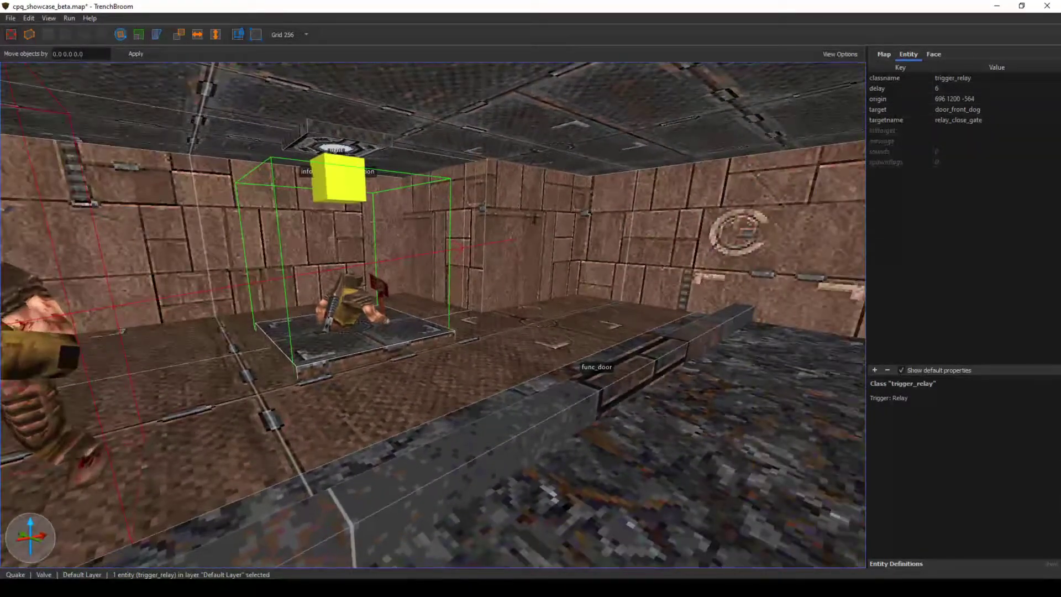
right_click_drag(433, 315, 469, 323)
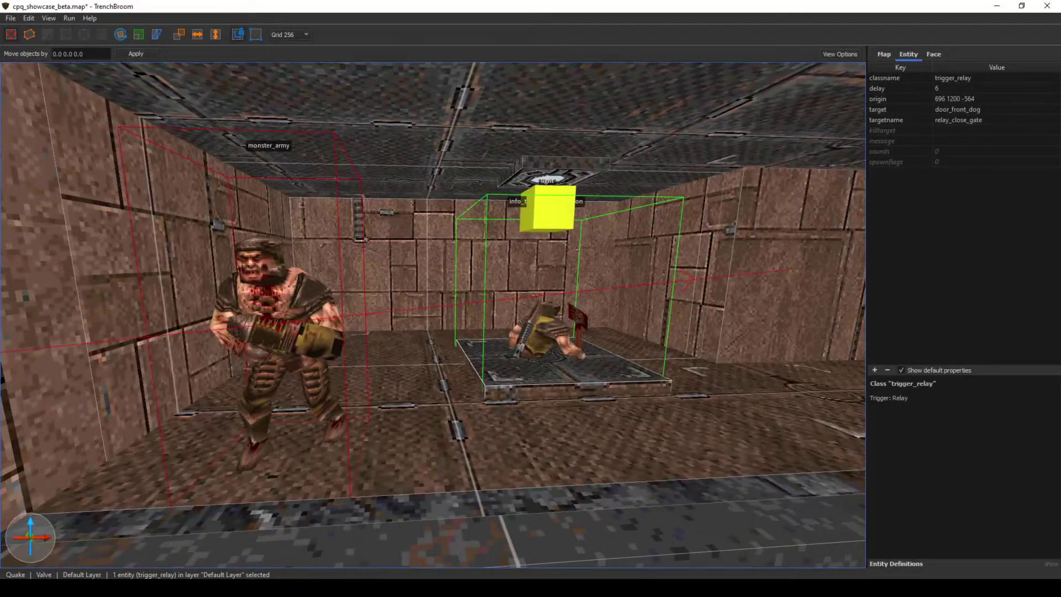
left_click(541, 312)
right_click_drag(540, 312, 470, 301)
left_click(474, 232)
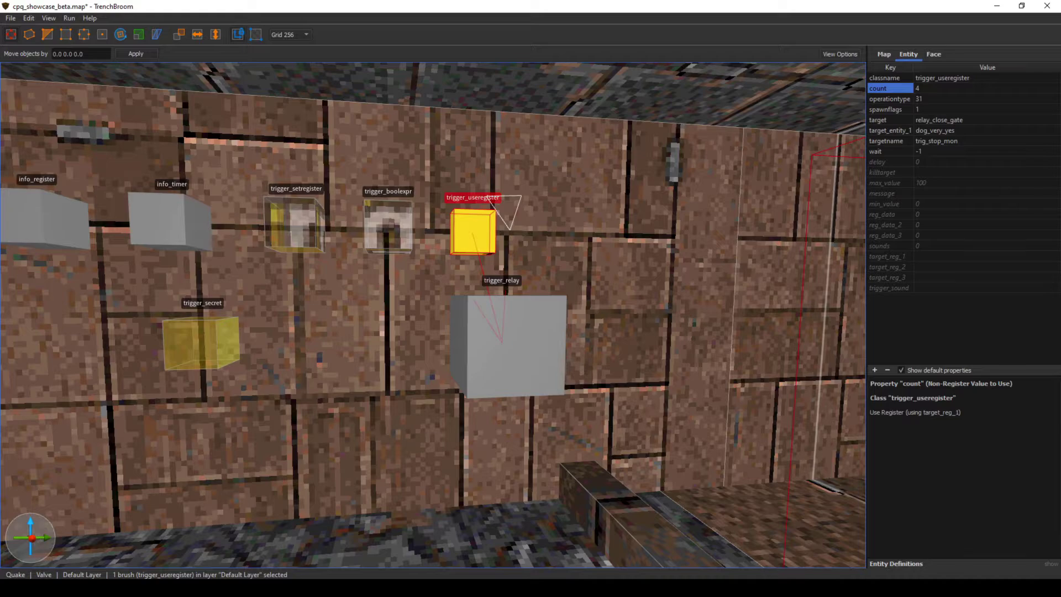
left_click(388, 230)
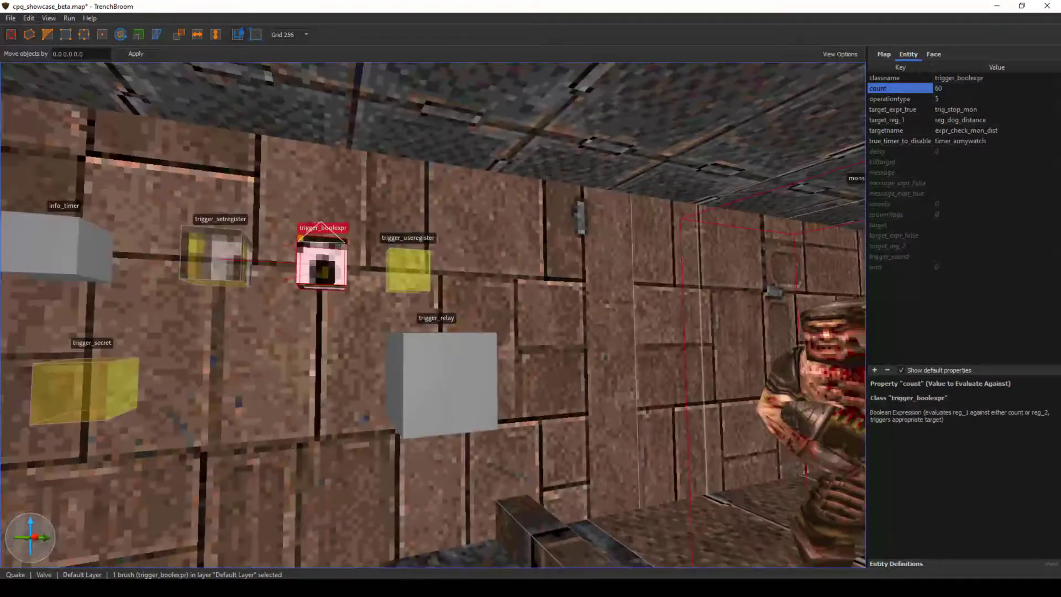
left_click(332, 332)
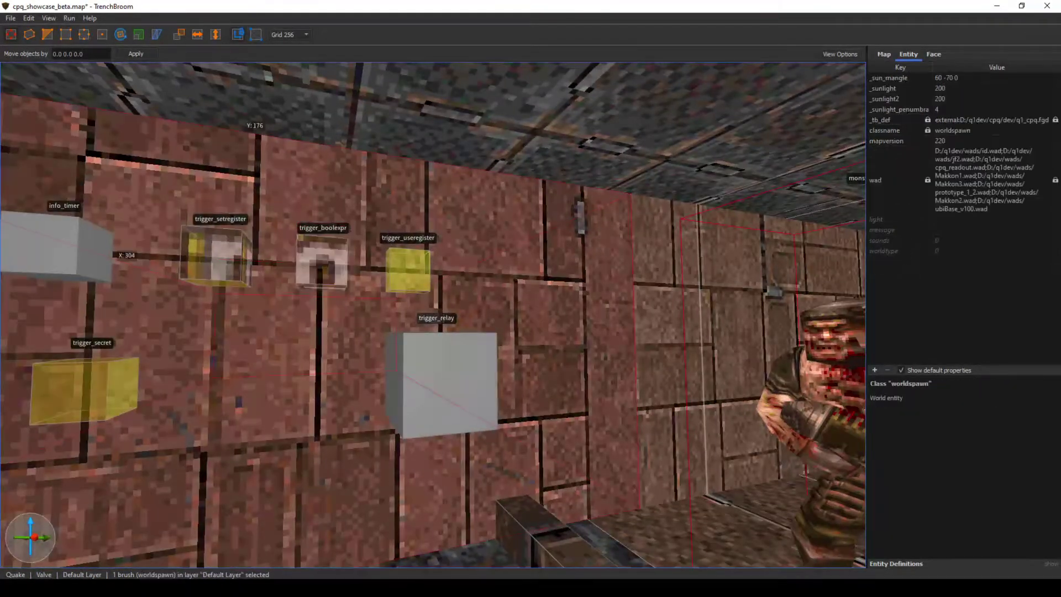
- Select the trigger_useregister above the trigger_relay and examine its operationtype options and count property
left_click(407, 271)
right_click_drag(408, 298, 336, 298)
left_click(940, 88)
left_click(940, 99)
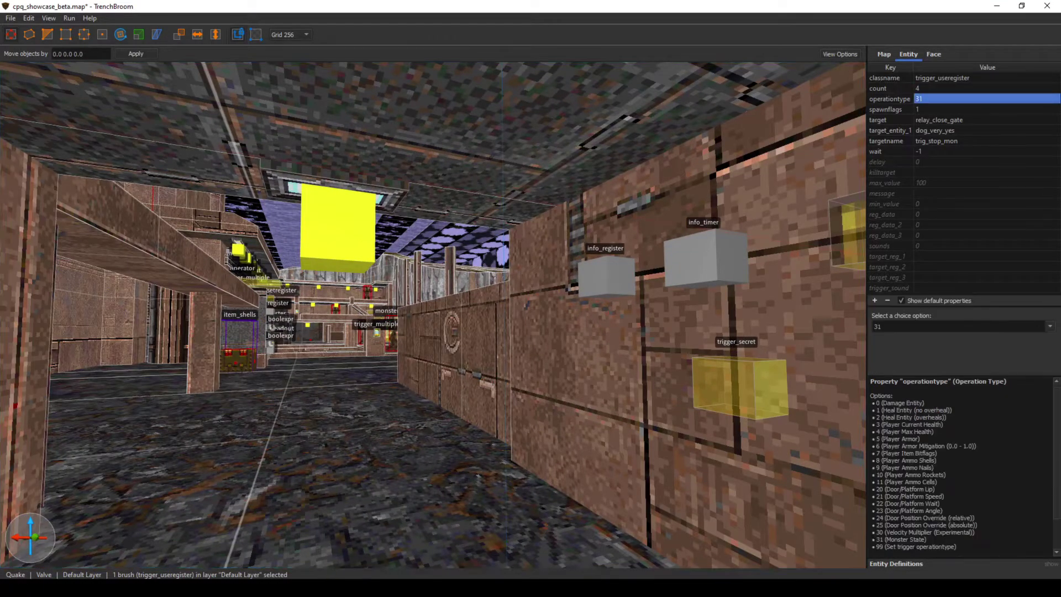
left_click(940, 88)
right_click_drag(663, 277, 688, 279)
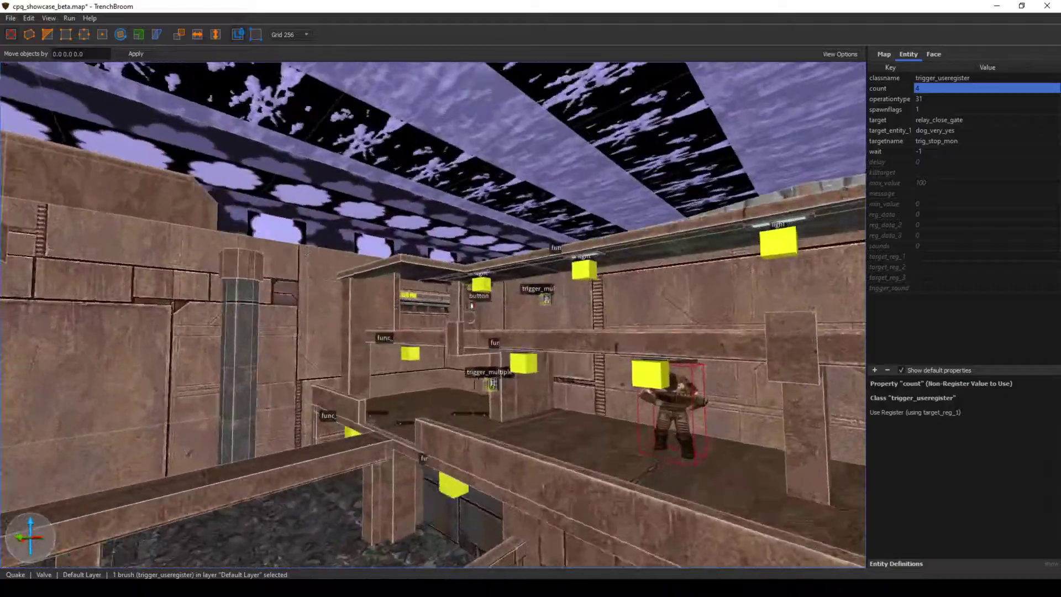
- Select the trigger_once volume in the upper button room and examine its target property
key("w")
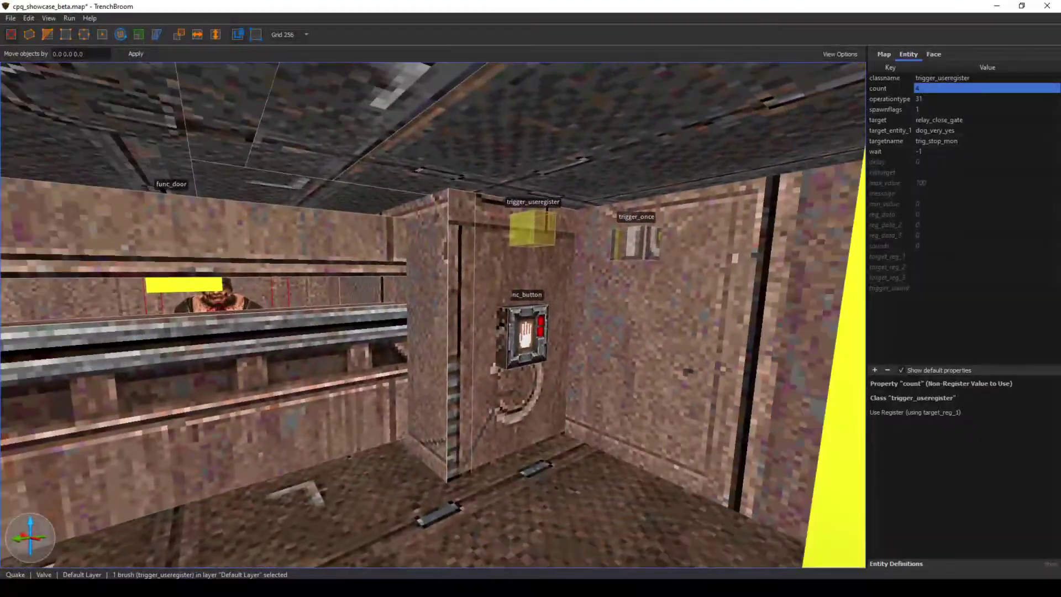
right_click_drag(433, 315, 685, 326)
key("w")
mouse_move(433, 315)
right_mouse_down()
mouse_move(448, 323)
mouse_move(392, 318)
right_mouse_up()
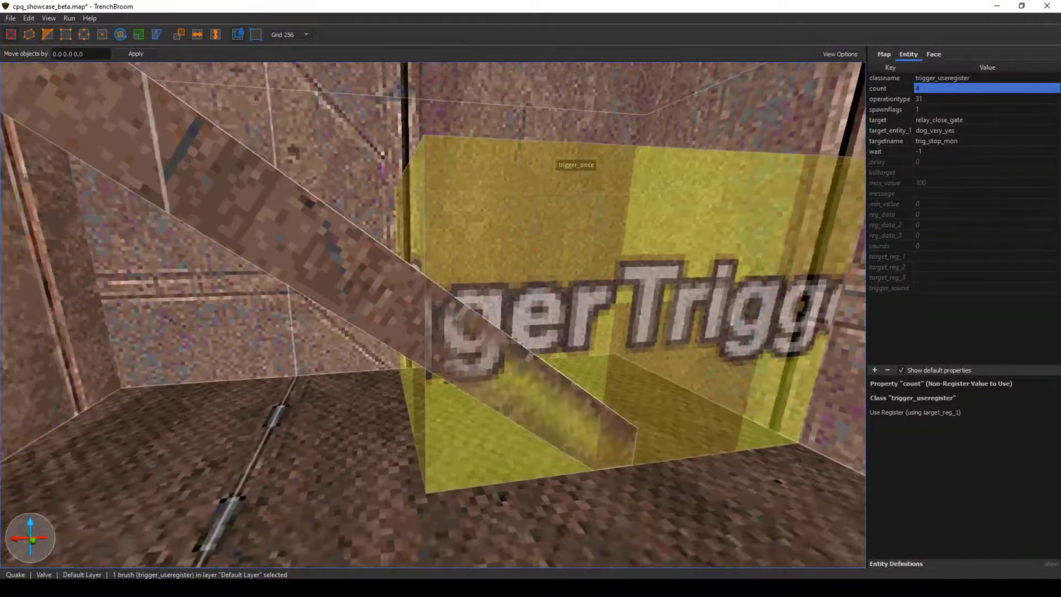
right_click_drag(580, 348, 583, 329)
left_click(583, 329)
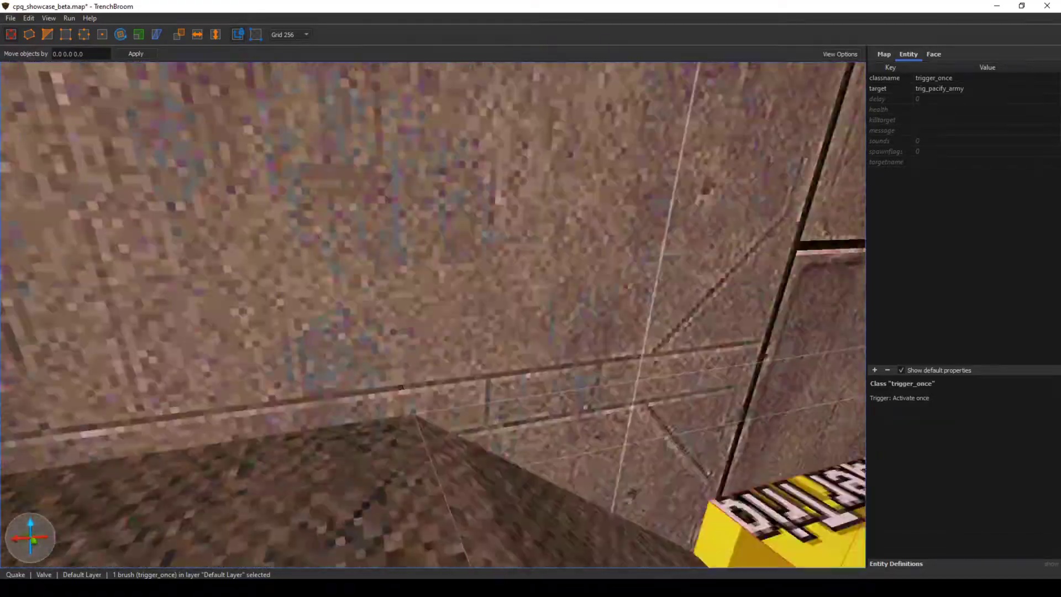
- Inspect the upper room's func_button, func_door and wall-mounted triggers, and their view over the yard
right_click_drag(433, 315, 266, 293)
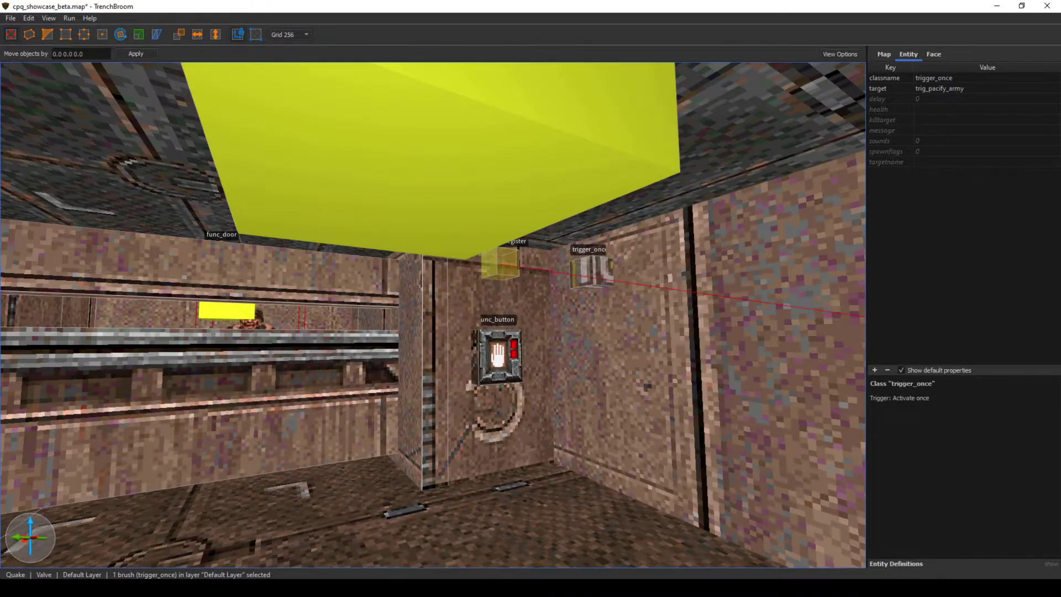
key("a")
mouse_move(433, 315)
right_mouse_down()
mouse_move(458, 331)
mouse_move(404, 310)
mouse_move(508, 316)
right_mouse_up()
key("s")
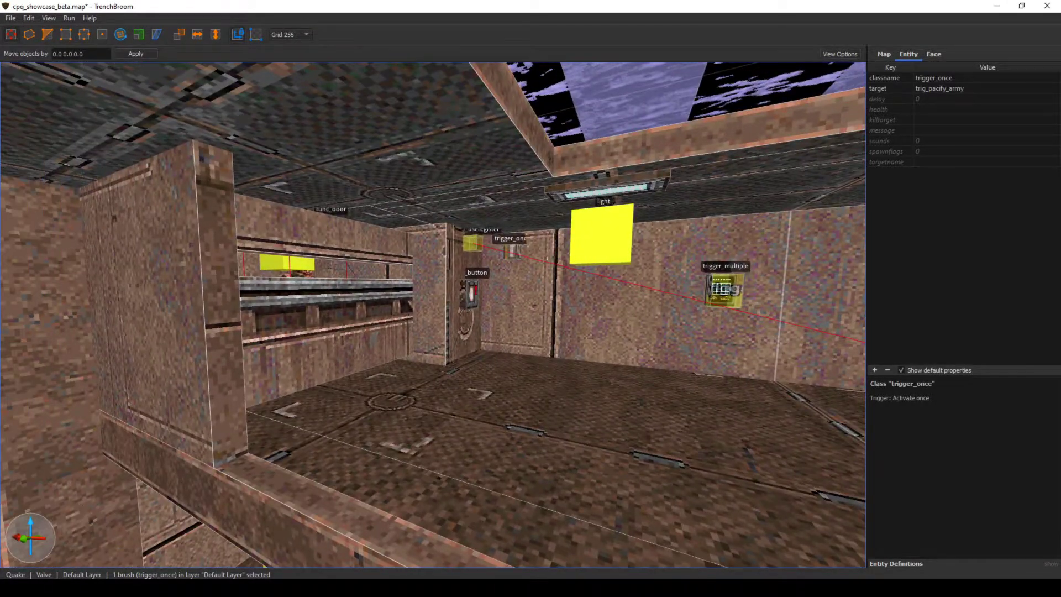
key("a")
right_click_drag(433, 315, 332, 308)
key("d")
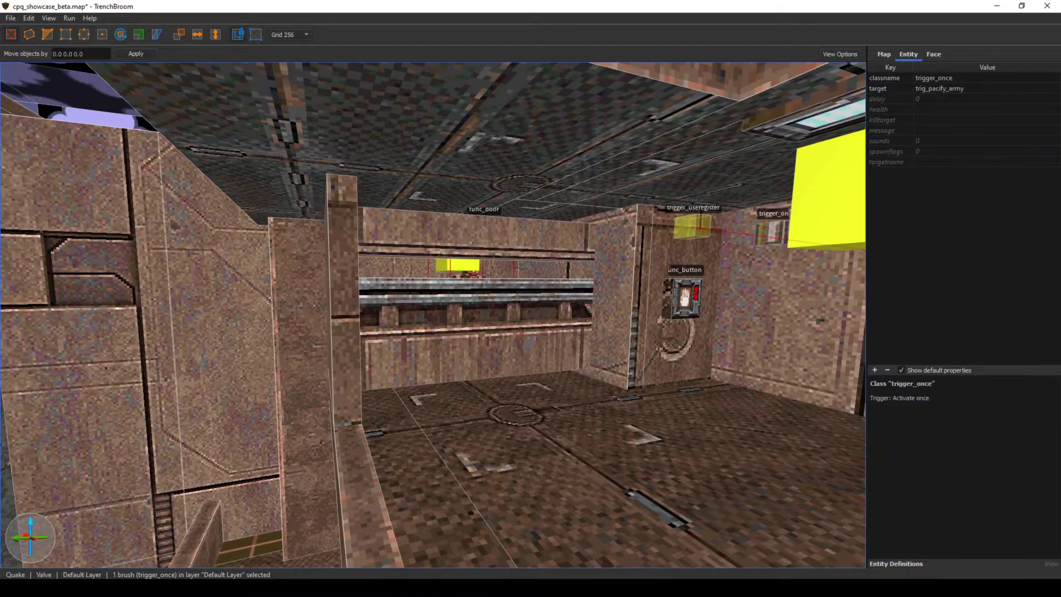
key("w")
right_click_drag(434, 315, 652, 317)
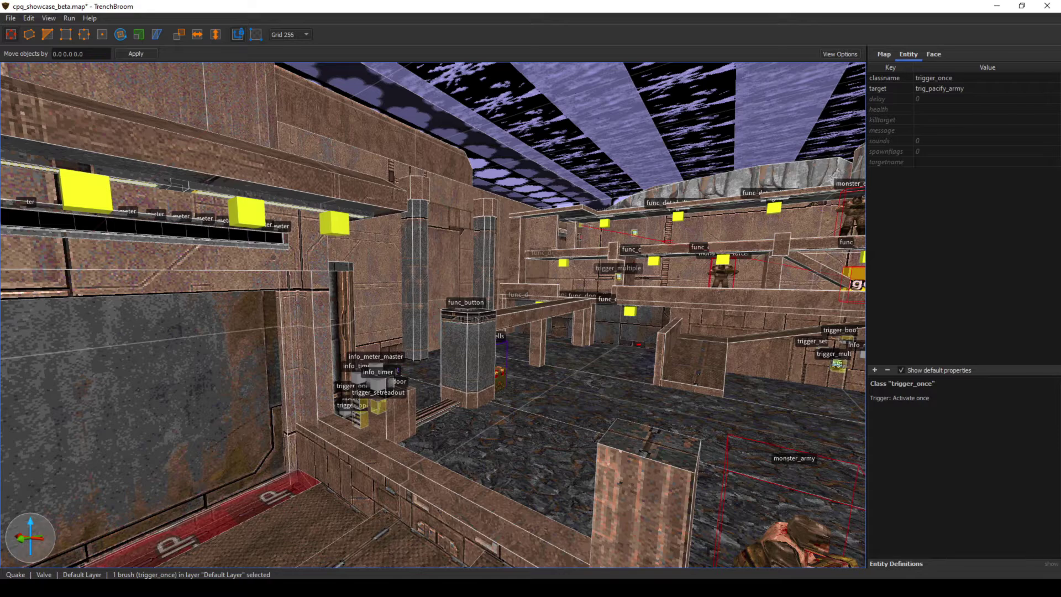
- Revisit the distance-check entities beside the goal room and examine the info_teleport_destination, trigger_boolexpr and trigger_relay properties
right_click_drag(434, 315, 435, 307)
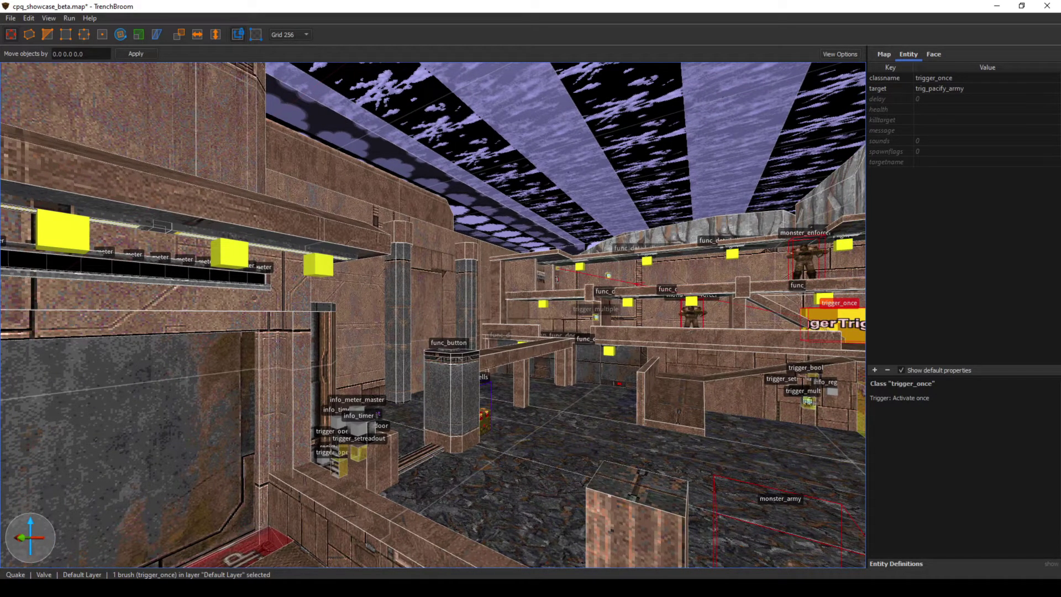
key("w")
right_click_drag(433, 315, 282, 296)
key("d")
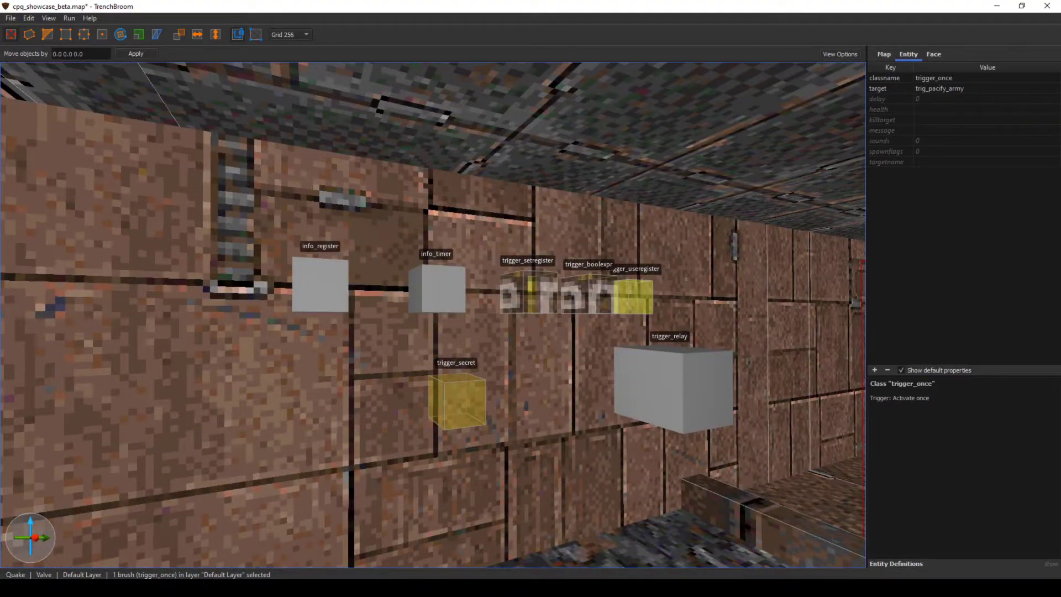
left_click(436, 289)
right_click_drag(437, 289, 480, 262)
key("d")
left_click(410, 295)
left_click(480, 261)
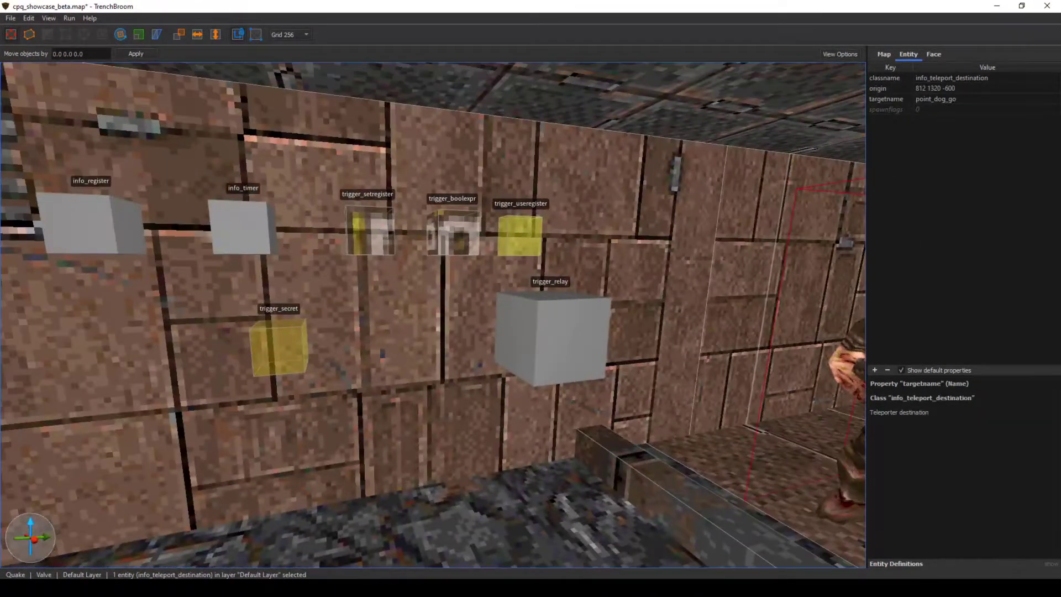
left_click(477, 221)
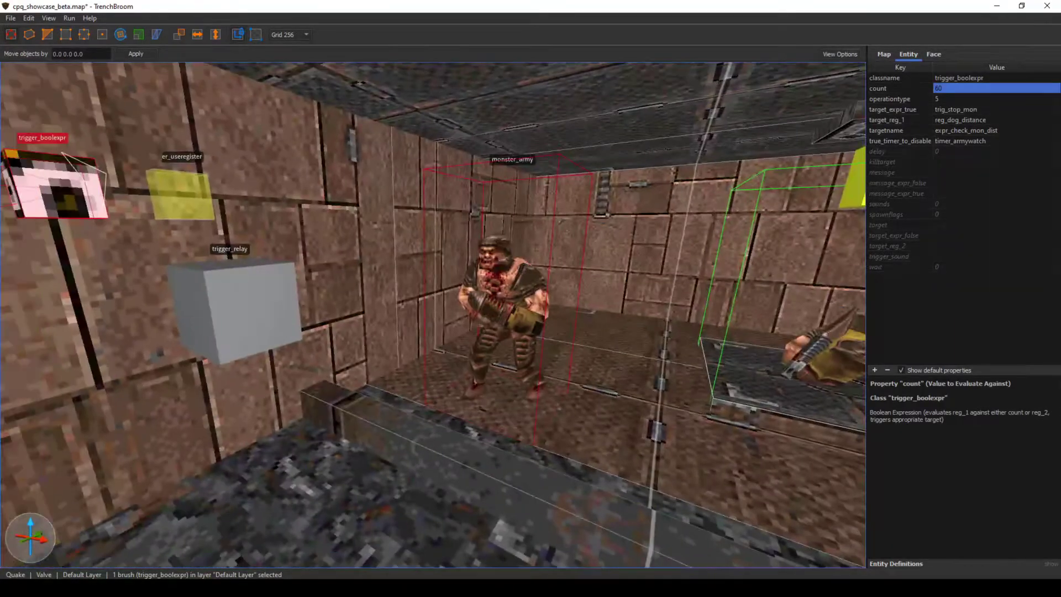
left_click(244, 309)
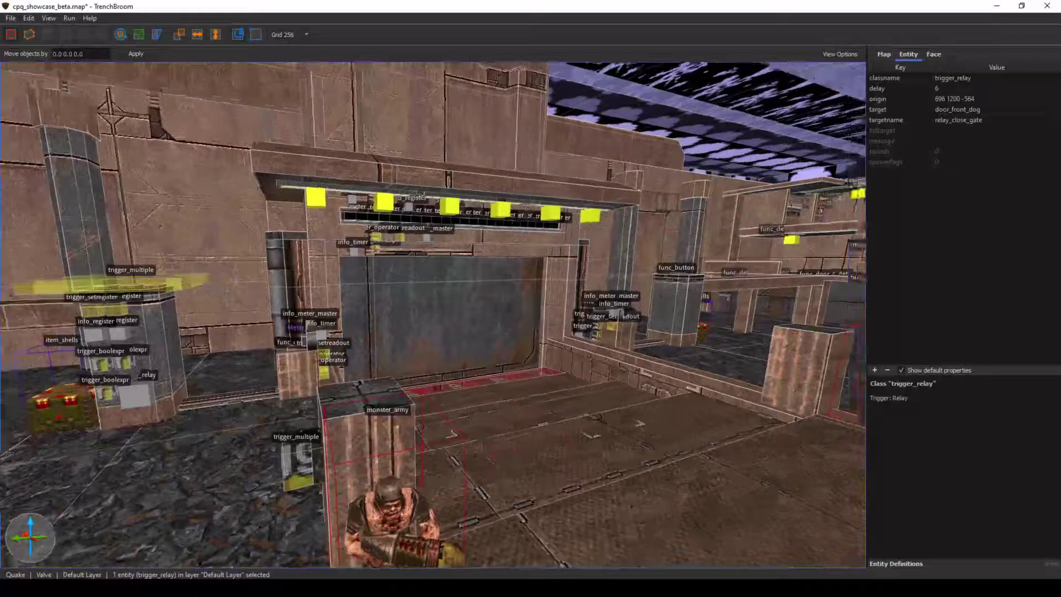
- Go to the large front gate and select the func_door covering its left-hand floor button to examine its properties
key("a")
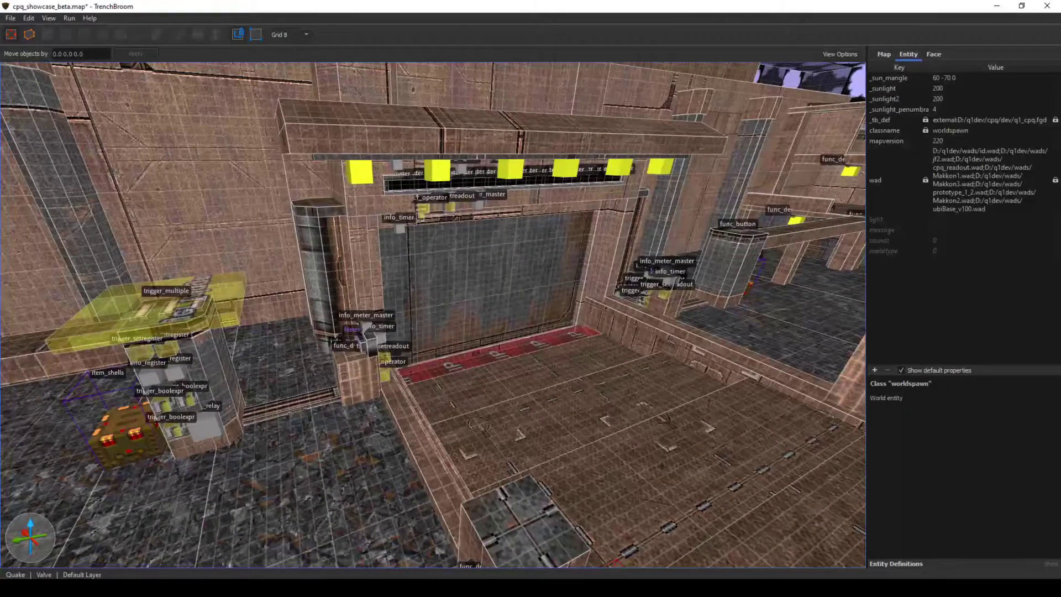
right_click_drag(433, 315, 320, 314)
right_click_drag(433, 315, 542, 314)
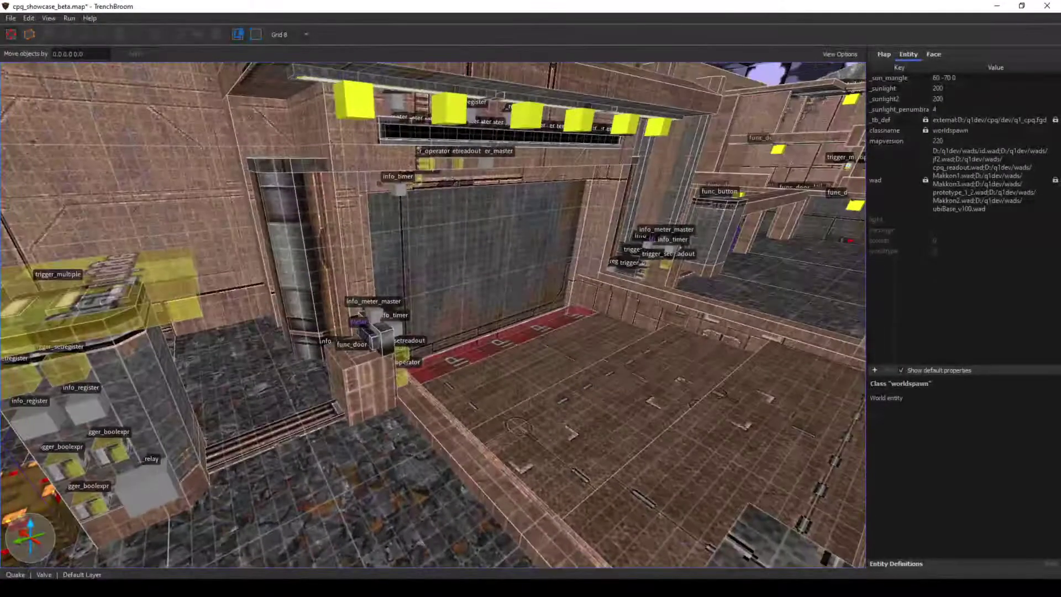
right_click_drag(433, 315, 353, 324)
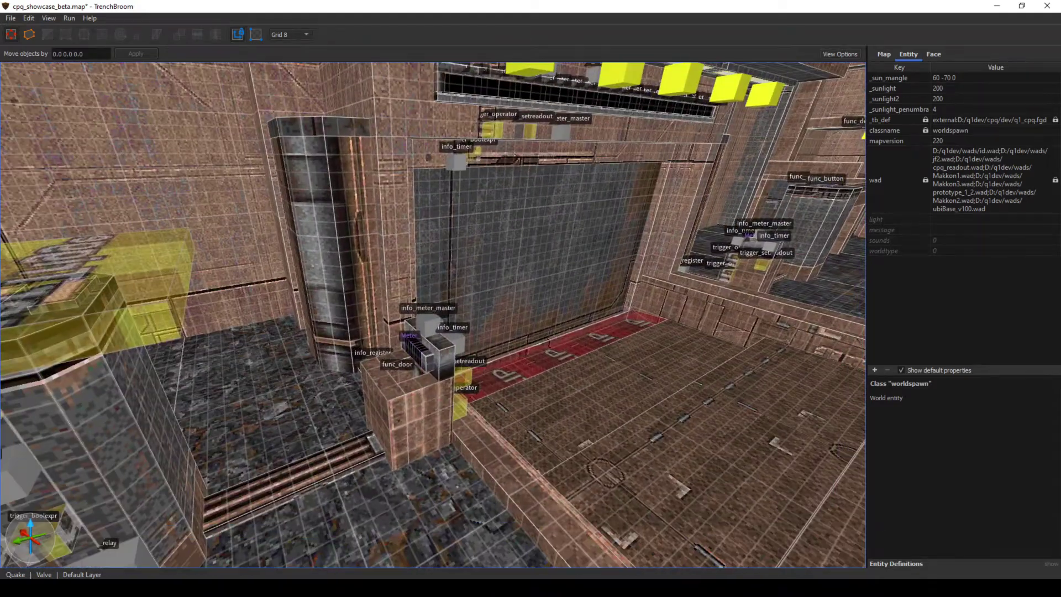
double_click(407, 415)
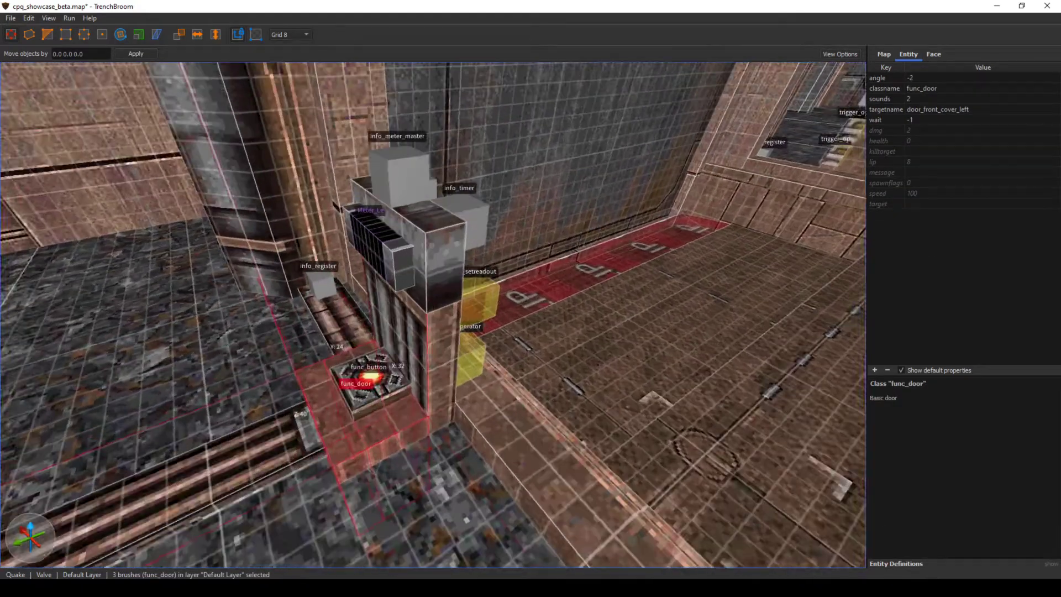
right_click_drag(404, 409, 395, 408)
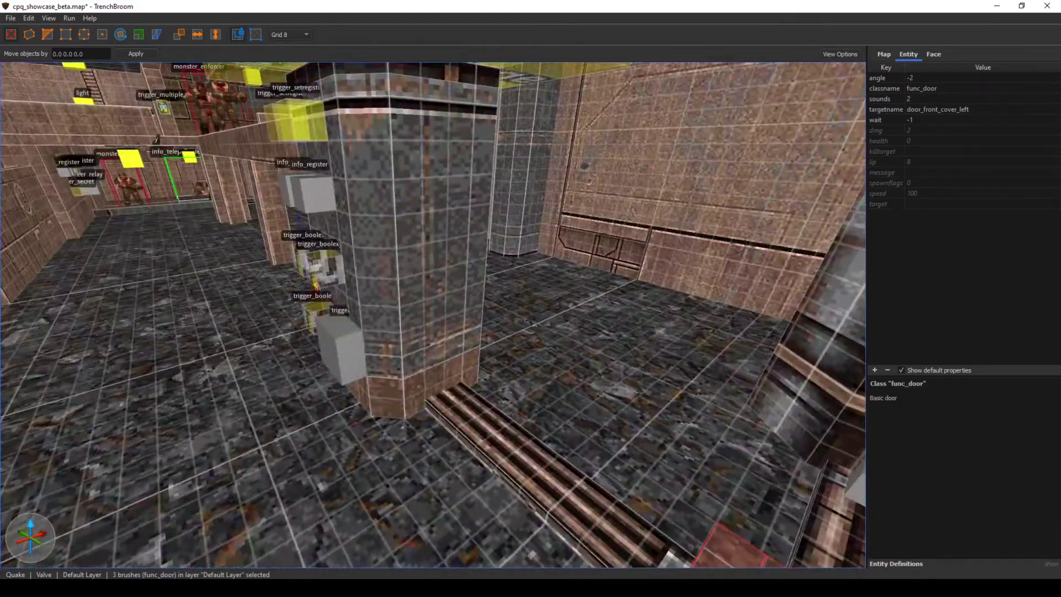
- Survey the front gate area, including the overhead meter and the button pedestals on both sides
key("s")
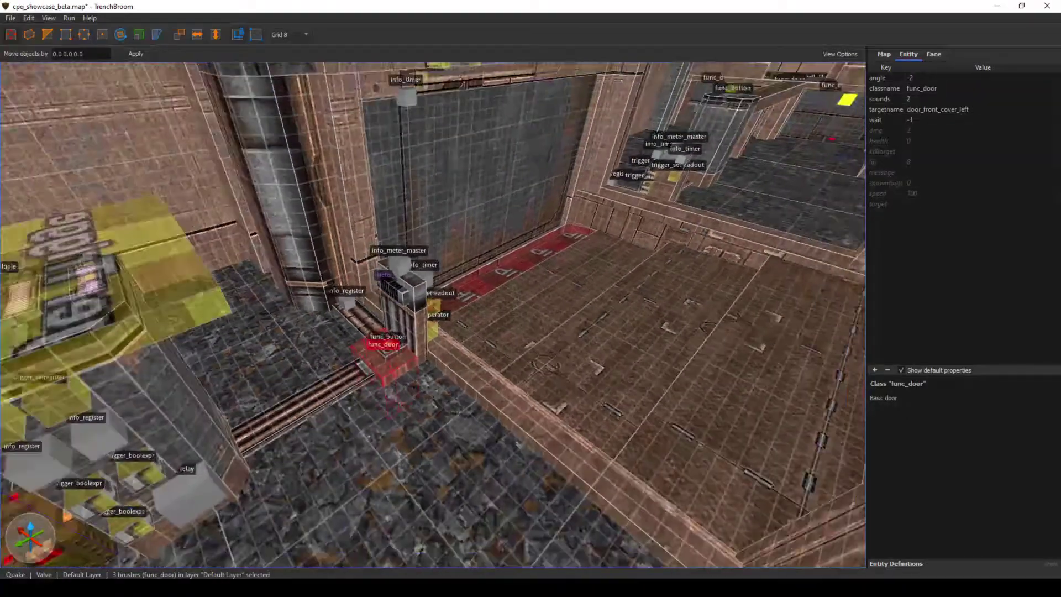
key("a")
key("w")
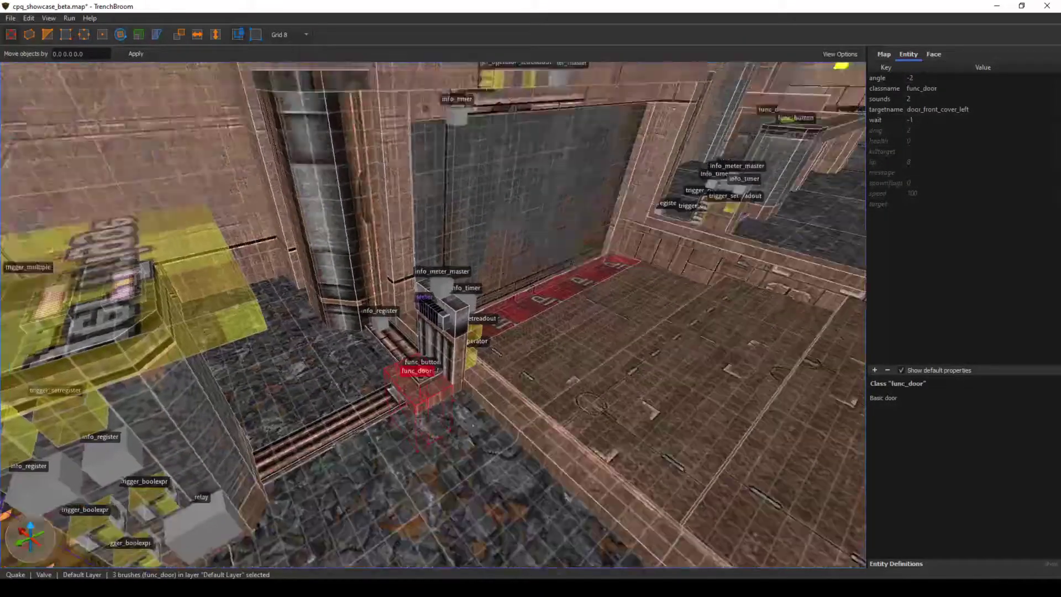
key("d")
right_click_drag(396, 409, 393, 390)
key("a")
key("a")
key("d")
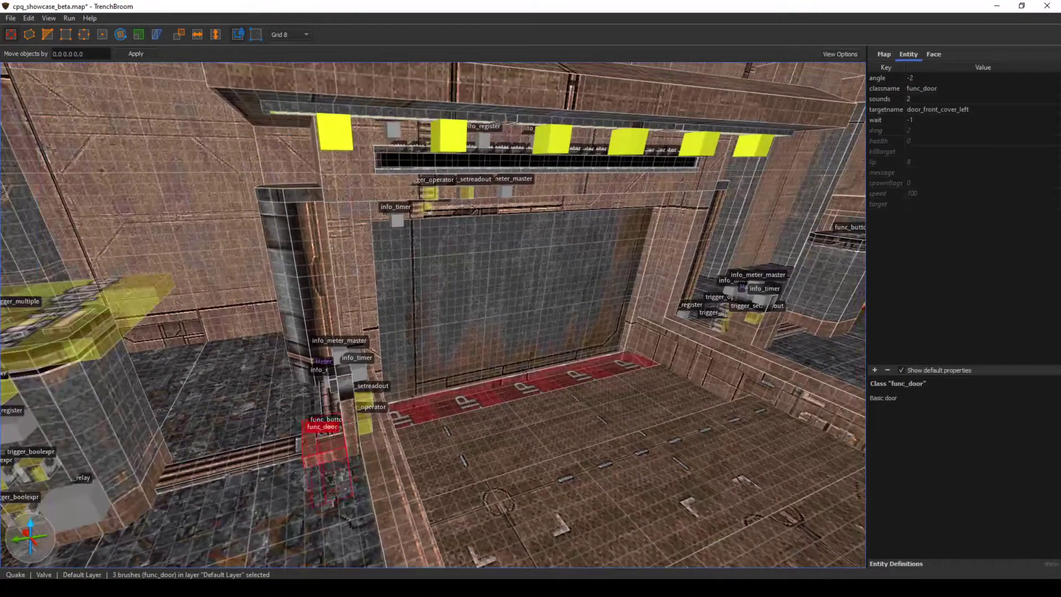
- Select the info_timer on the gate's left meter pedestal and examine its target and wait properties
left_click(285, 266)
key("d")
right_click_drag(286, 265, 248, 266)
left_click(449, 277)
key("s")
mouse_move(449, 277)
right_mouse_down()
mouse_move(426, 274)
mouse_move(475, 273)
mouse_move(519, 289)
mouse_move(515, 300)
mouse_move(458, 302)
mouse_move(527, 289)
mouse_move(462, 301)
mouse_move(456, 289)
mouse_move(514, 291)
right_mouse_up()
key("a")
key("w")
key("w")
key("s")
key("w")
key("w")
key("d")
left_click(480, 266)
left_click(442, 288)
key("a")
key("w")
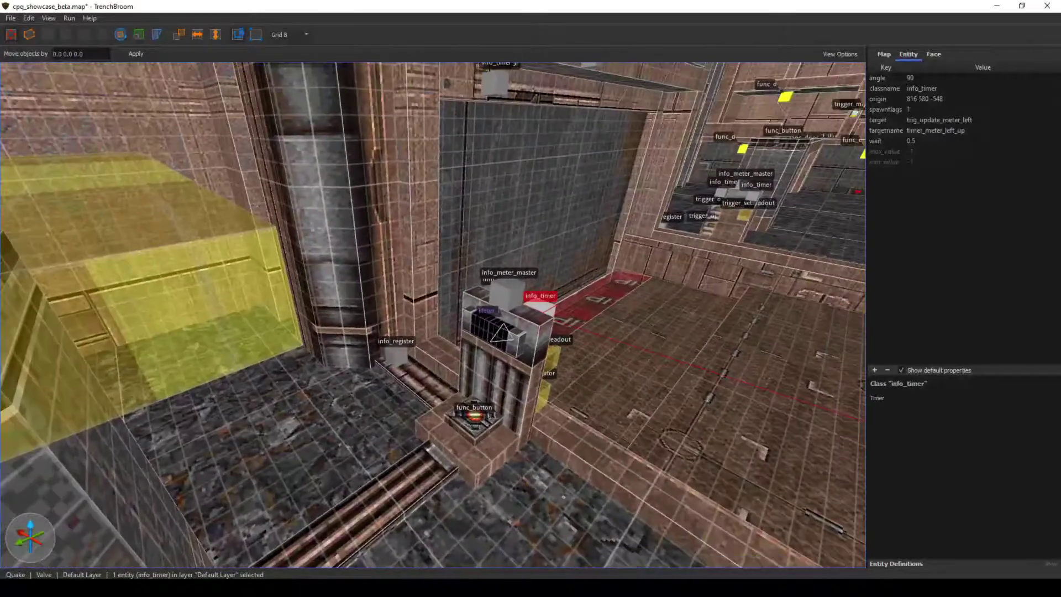
- Examine the left pedestal's meter, func_button and trigger entities from several sides, and their placement relative to the front gate
right_click_drag(467, 323, 277, 307)
key("d")
key("s")
key("w")
key("s")
key("d")
key("s")
key("w")
key("d")
key("s")
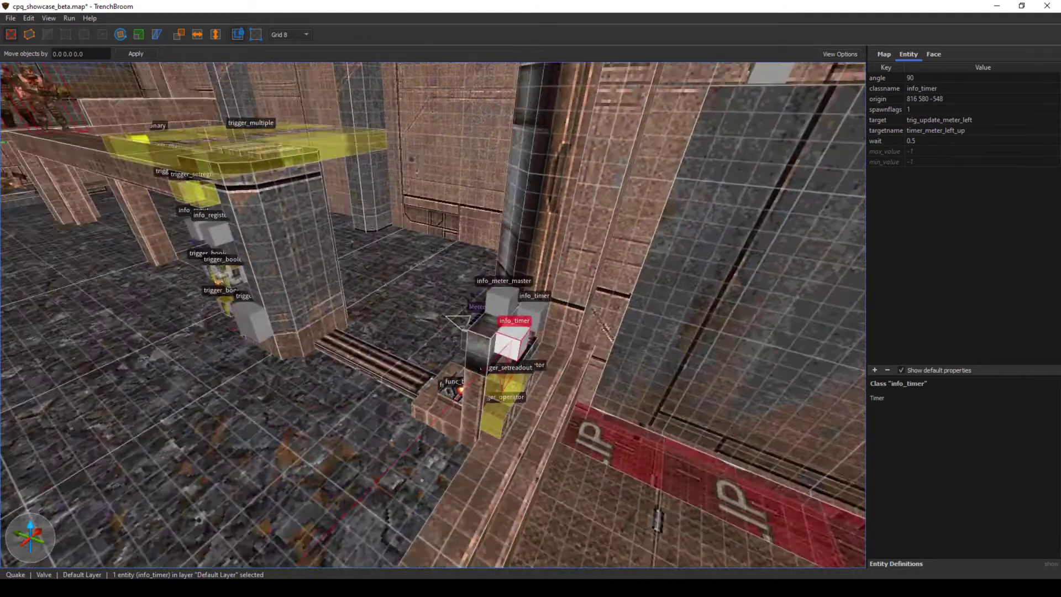
key("s")
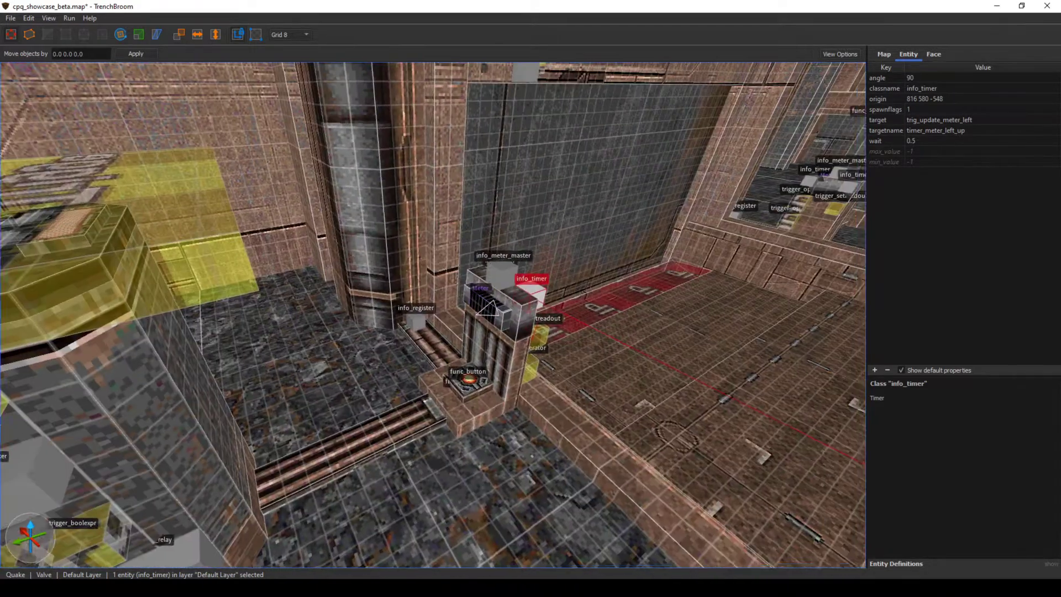
key("w")
key("s")
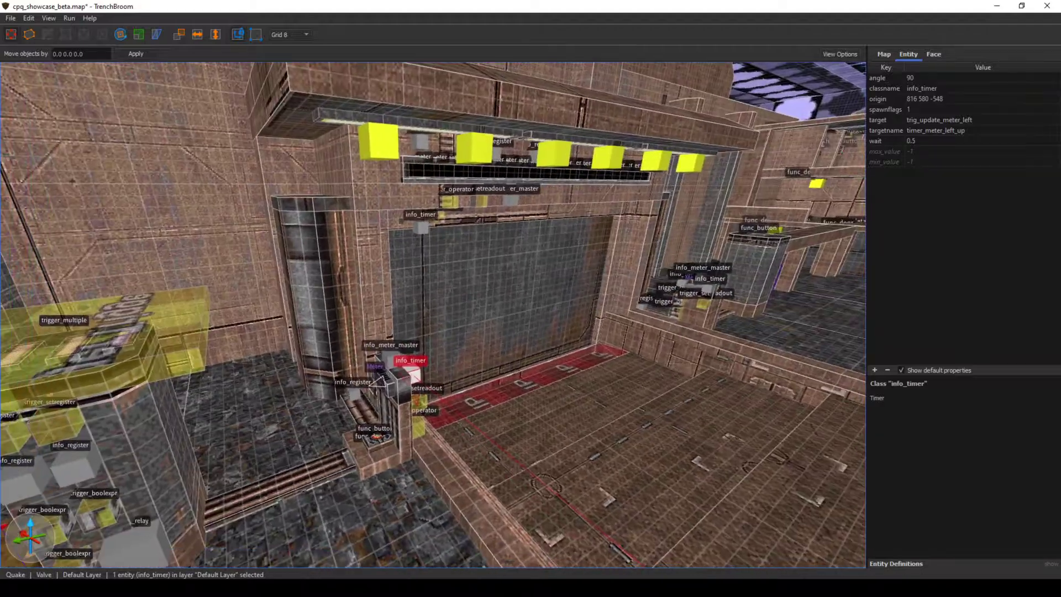
key("w")
key("w")
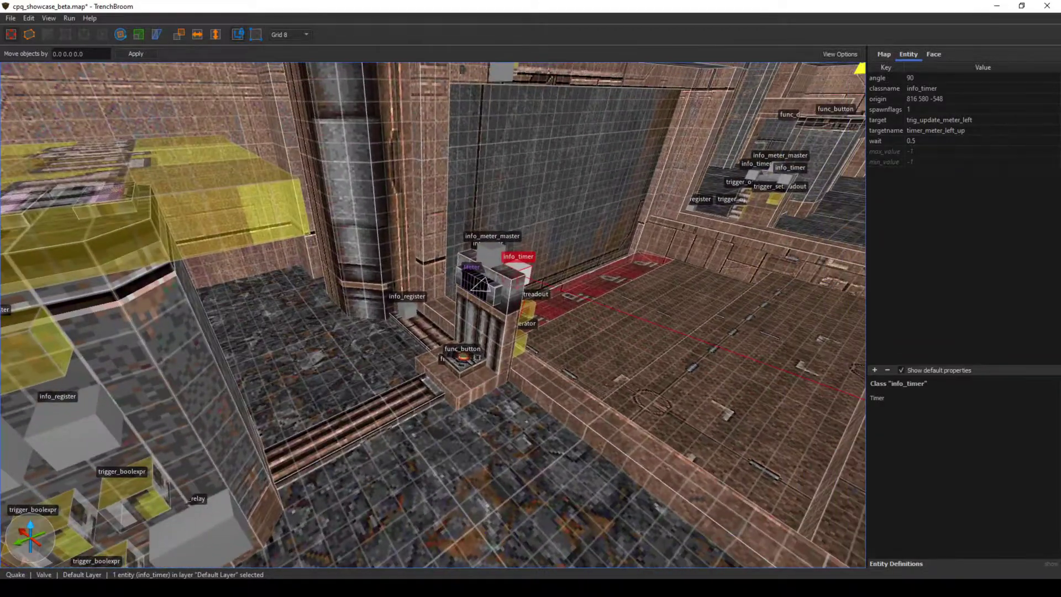
key("w")
key("d")
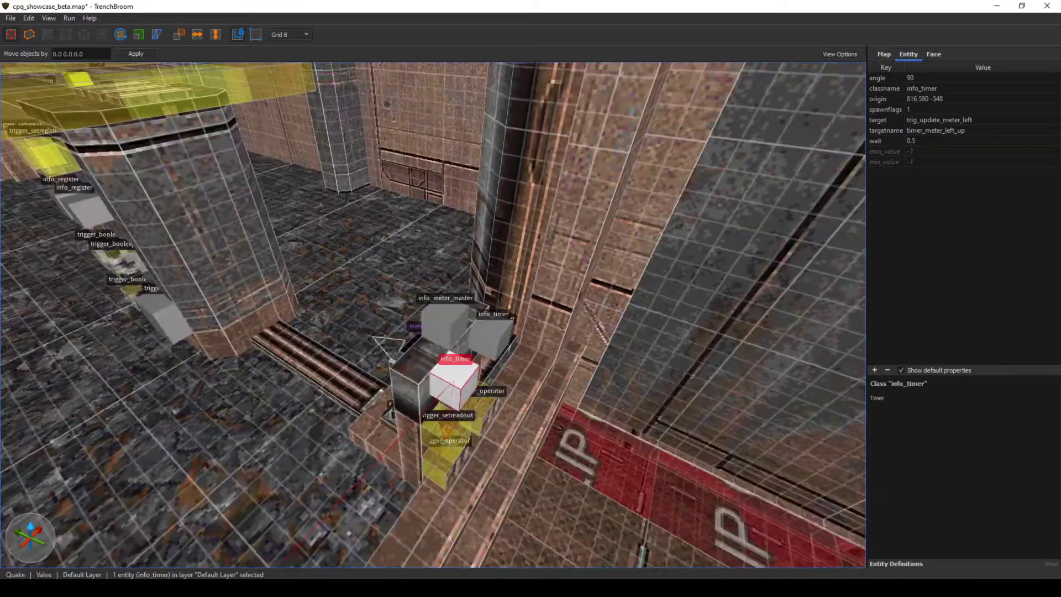
key("a")
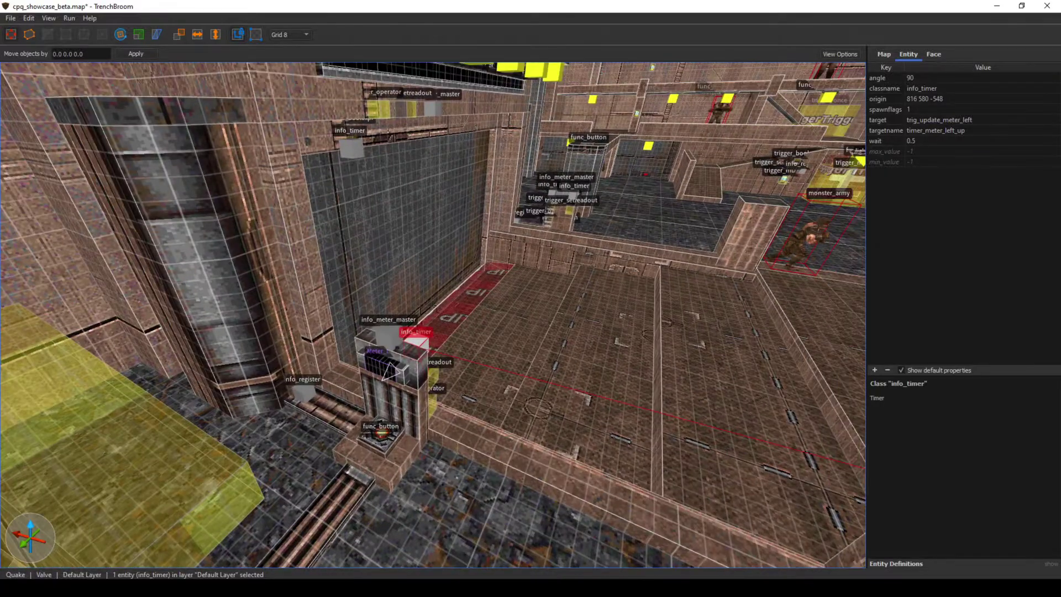
key("d")
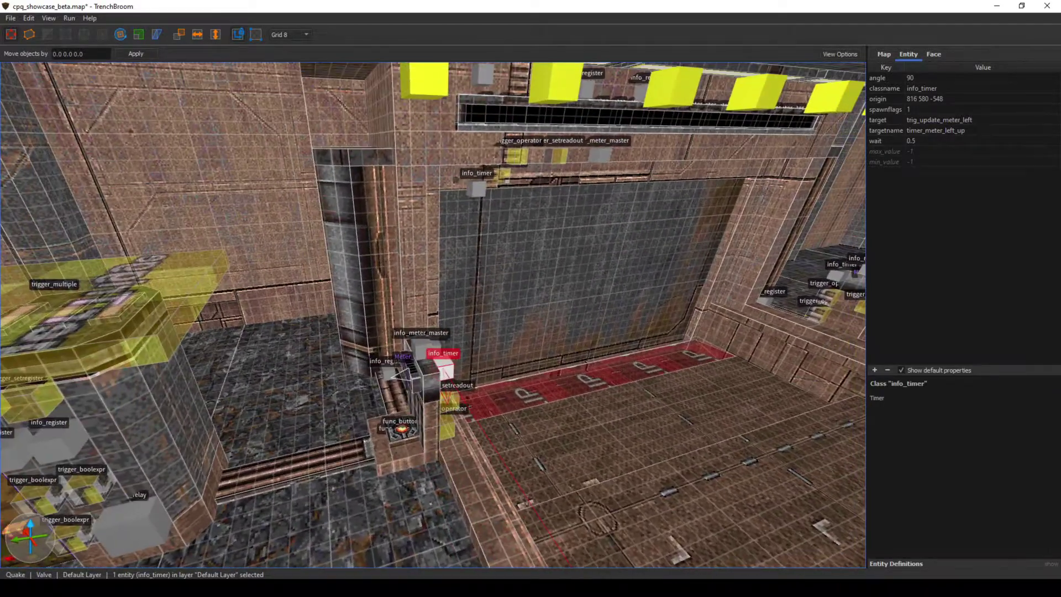
- Select the info_register beside the left meter pedestal and examine its count and targetname from several sides
left_click(377, 361)
right_click_drag(377, 362, 369, 395)
key("s")
key("w")
left_click(458, 302)
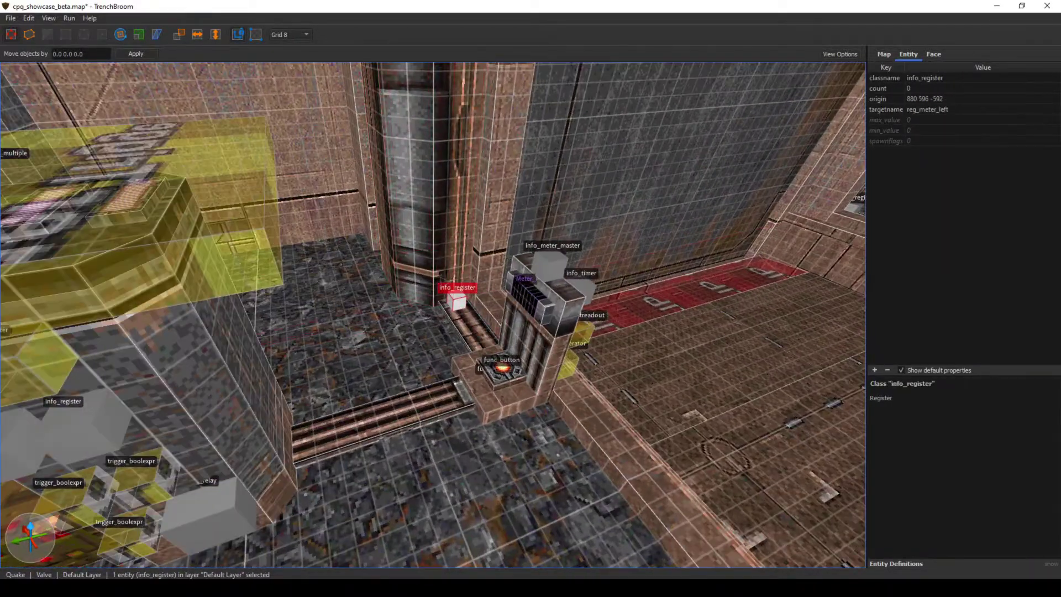
right_click_drag(458, 302, 488, 297)
key("d")
key("w")
key("s")
left_click(504, 258)
key("s")
right_click_drag(504, 257, 479, 249)
key("a")
left_click(408, 369)
mouse_move(408, 369)
right_mouse_down()
mouse_move(408, 359)
mouse_move(423, 373)
right_mouse_up()
key("w")
key("a")
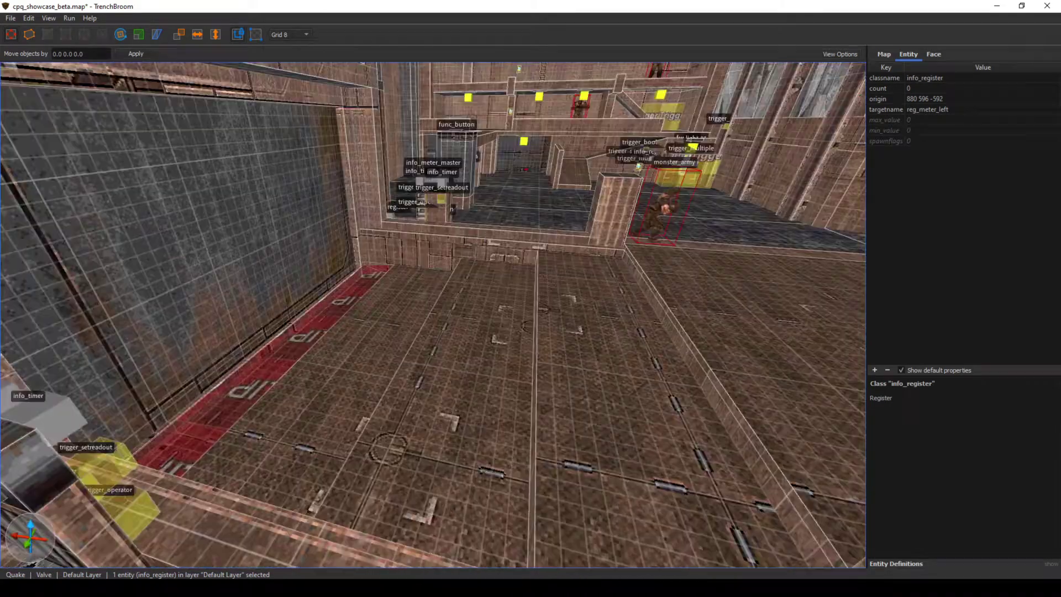
- Inspect the right pedestal's info_register and the reg_meter_combo info_register above the front gate
right_click_drag(433, 314, 586, 276)
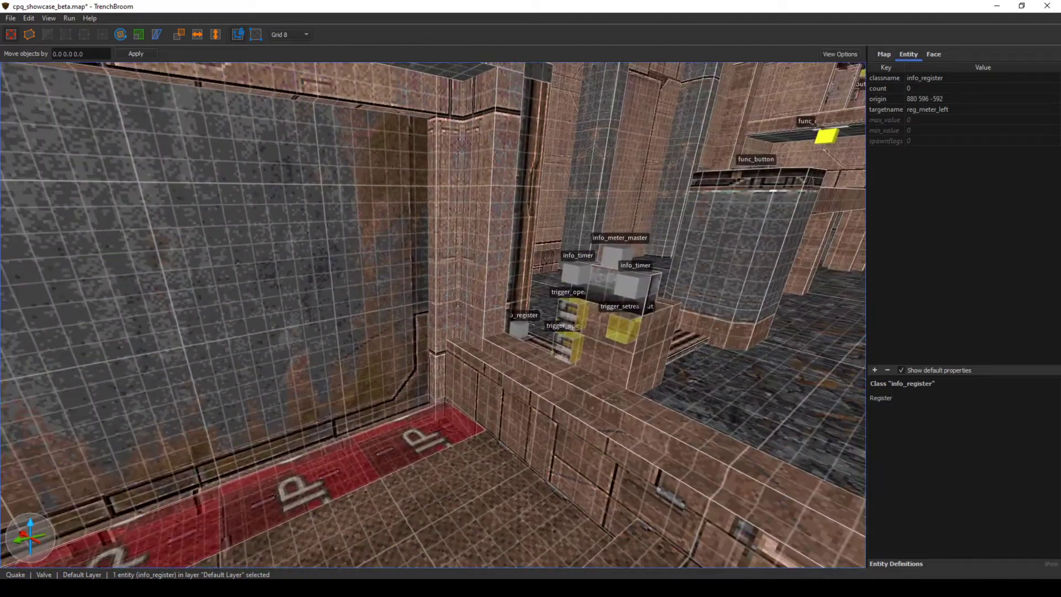
left_click(519, 329)
right_click_drag(487, 309, 488, 255)
key("w")
left_click(455, 217)
key("s")
key("a")
left_click(512, 243)
key("d")
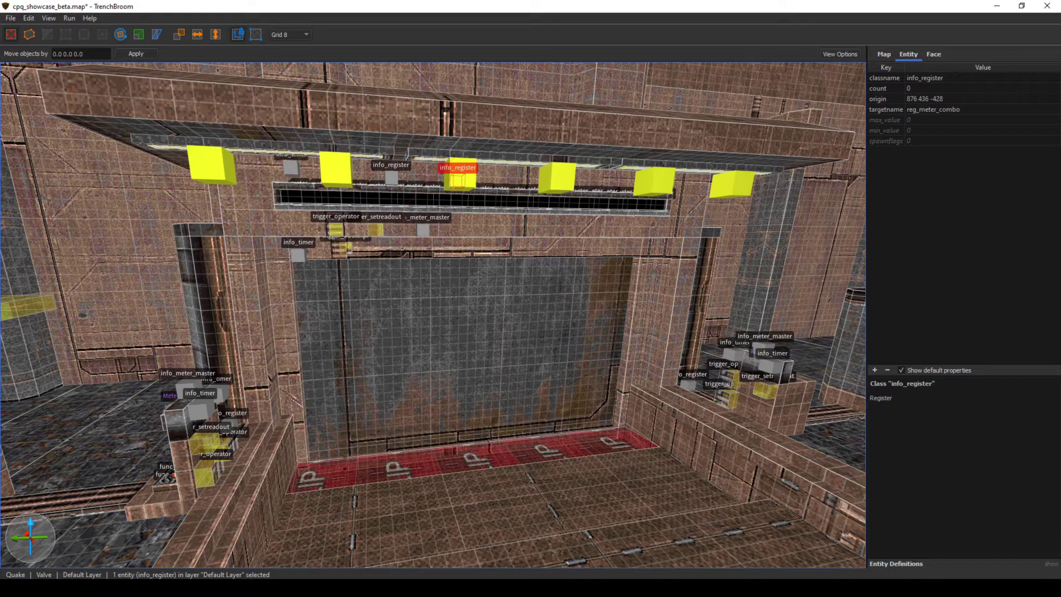
- Return to the left pedestal, reselect its info_register and view its placement relative to the gate's overhead meter
right_click_drag(433, 315, 492, 337)
key("a")
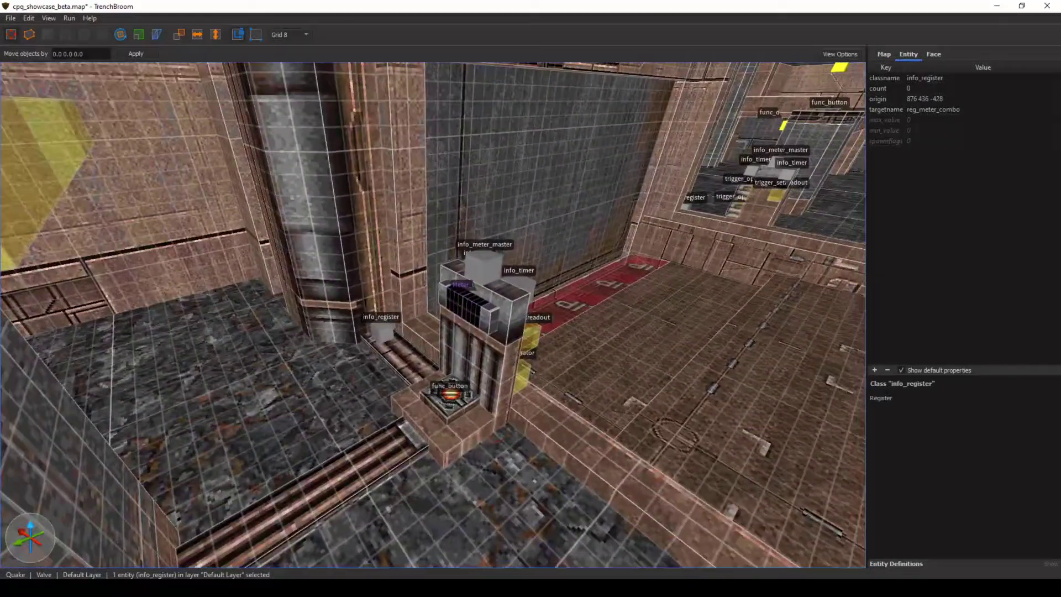
left_click(451, 395)
mouse_move(450, 396)
right_mouse_down()
mouse_move(514, 381)
mouse_move(470, 382)
mouse_move(422, 357)
right_mouse_up()
left_click(404, 394)
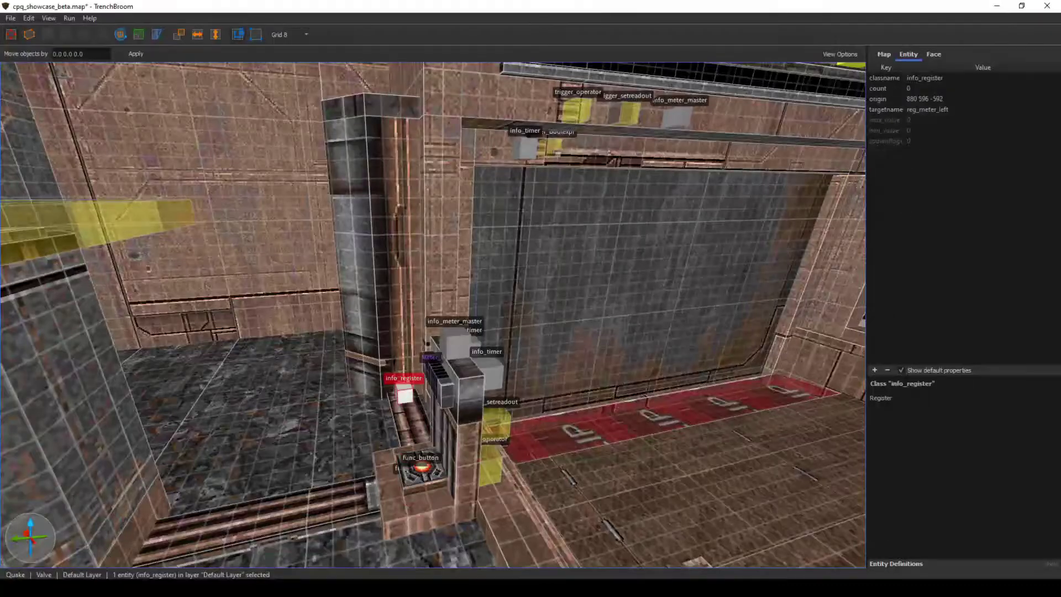
key("s")
right_click_drag(405, 394, 445, 387)
key("w")
key("a")
key("s")
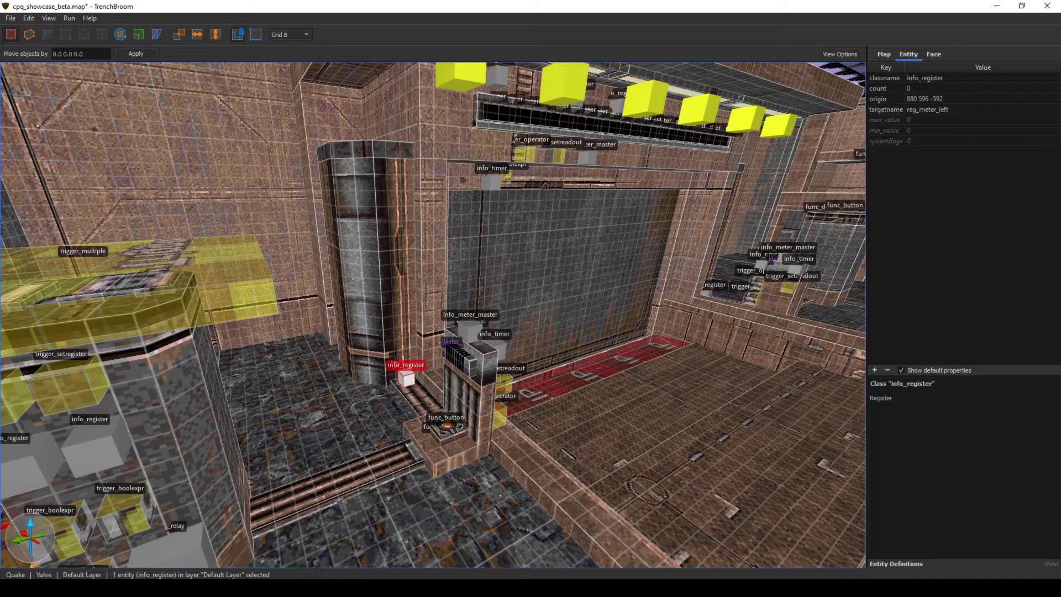
- Examine the left pedestal's func_button and the Meter_Left group of func_meter brushes, then clear the selection
right_click_drag(431, 315, 389, 326)
key("w")
key("d")
key("a")
left_click(446, 424)
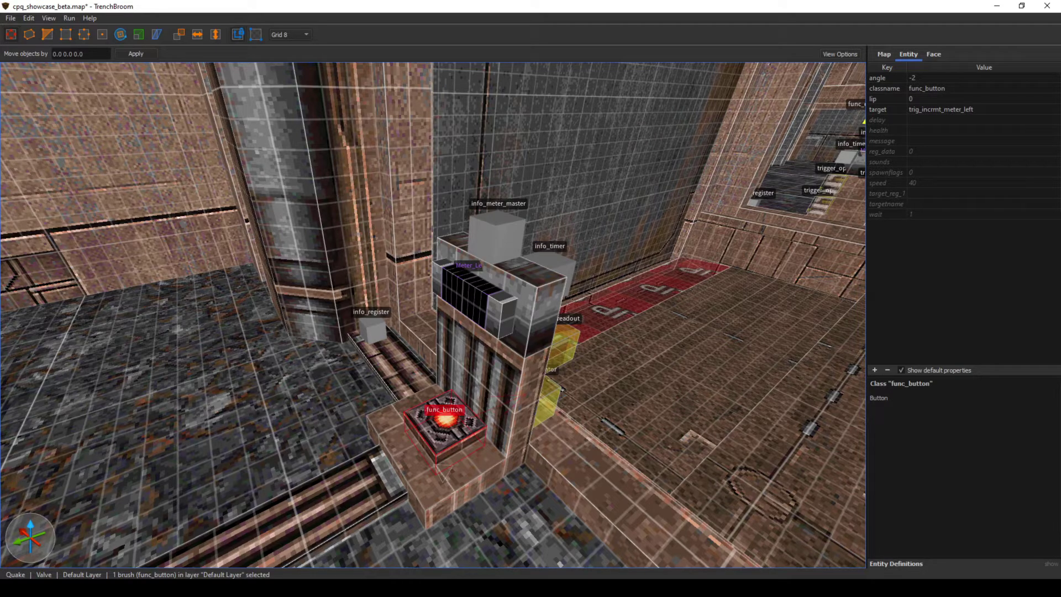
left_click(442, 283)
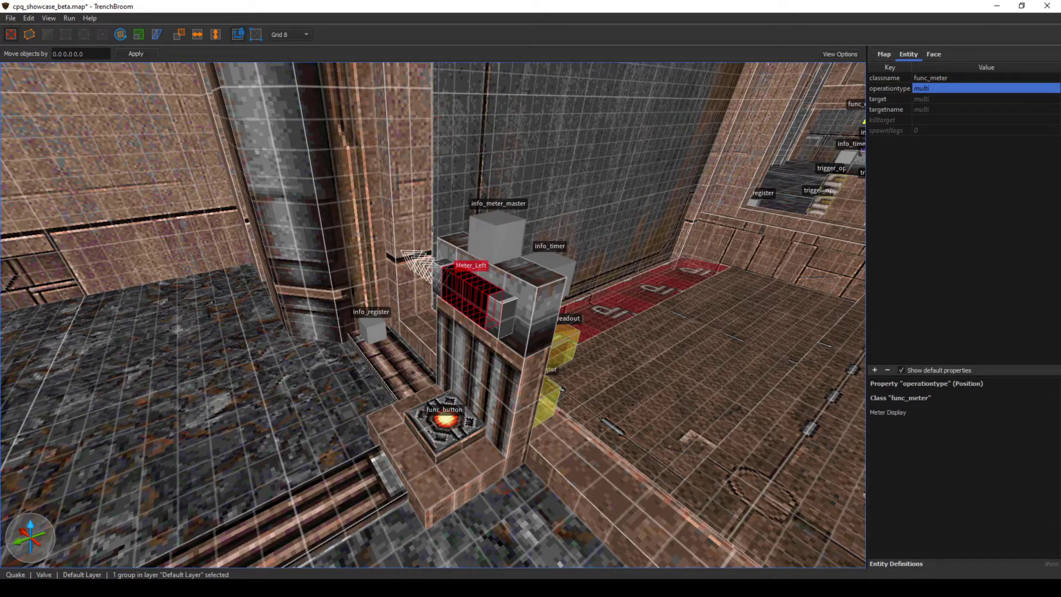
right_click_drag(442, 282, 439, 238)
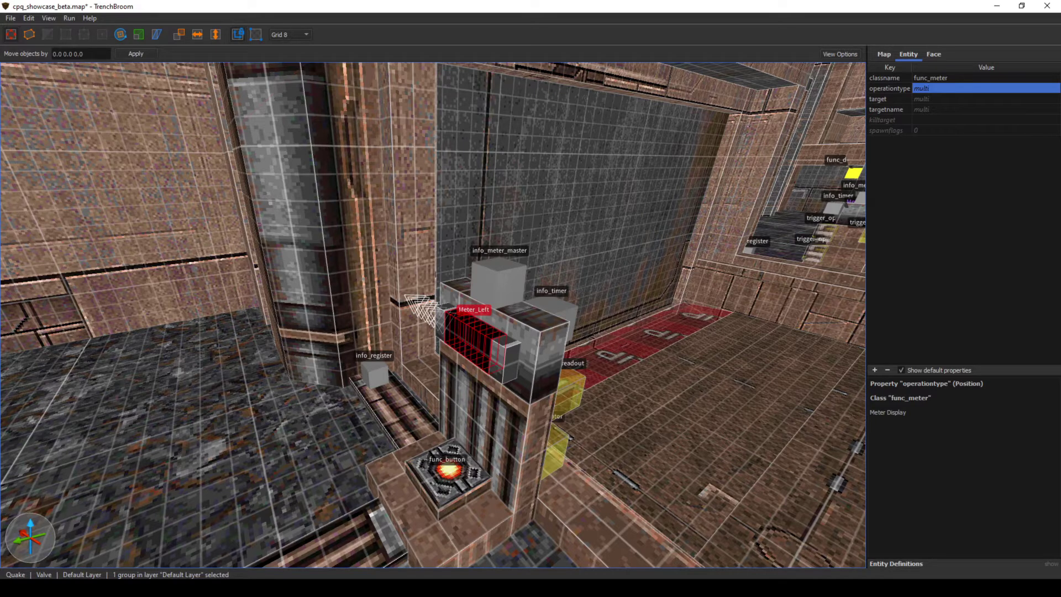
right_click_drag(440, 238, 485, 205)
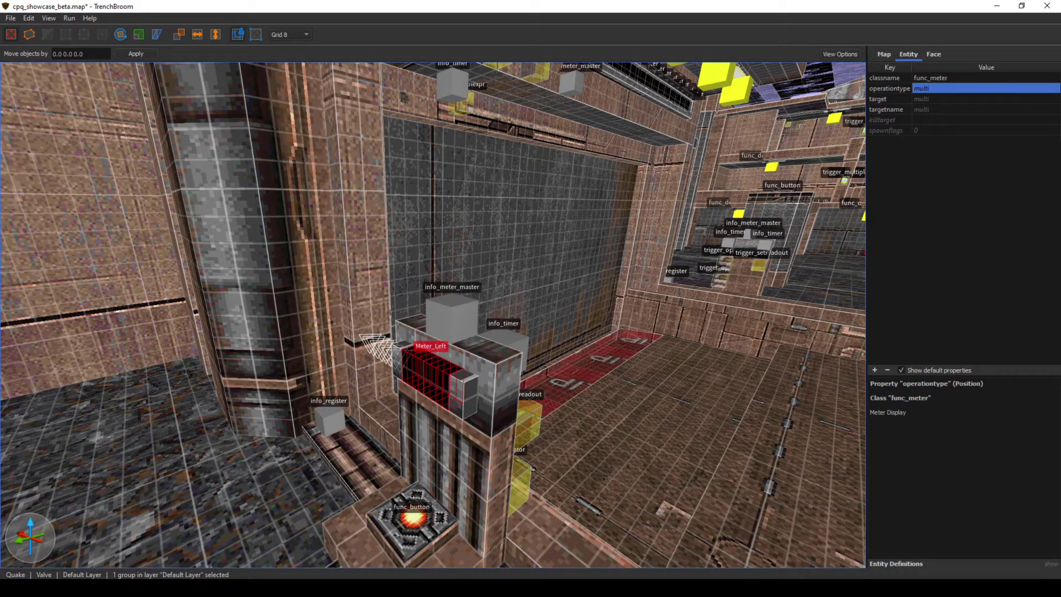
right_click_drag(484, 206, 485, 274)
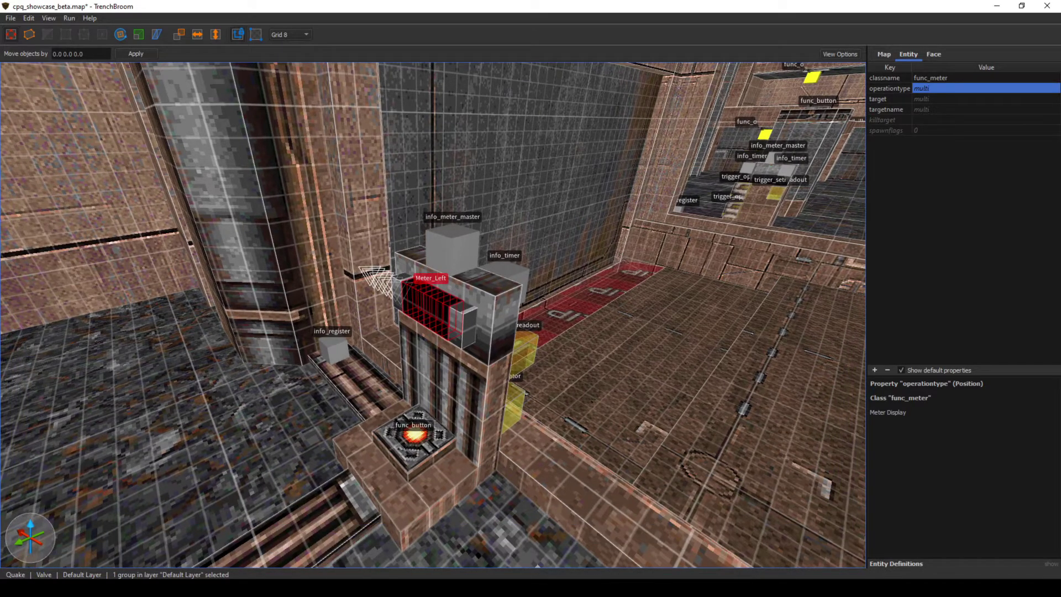
right_click_drag(425, 331, 430, 310)
key("Escape")
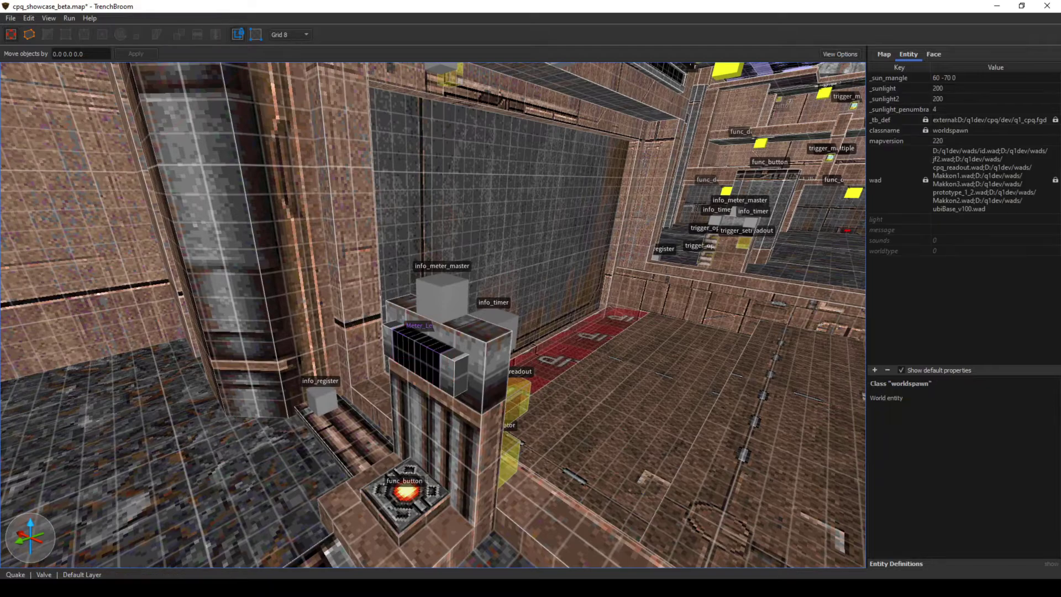
mouse_move(411, 381)
right_mouse_down()
mouse_move(412, 414)
mouse_move(384, 437)
mouse_move(401, 436)
right_mouse_up()
- Check the left func_button's target and select the trigger_operator behind the pedestal named trig_incrmt_meter_left
left_click(410, 415)
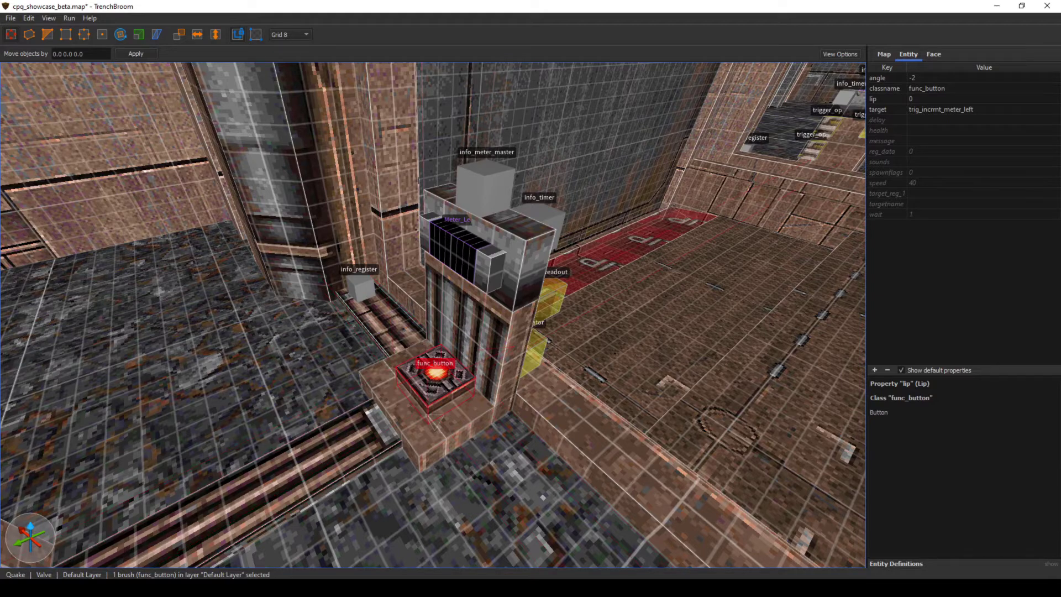
left_click(942, 109)
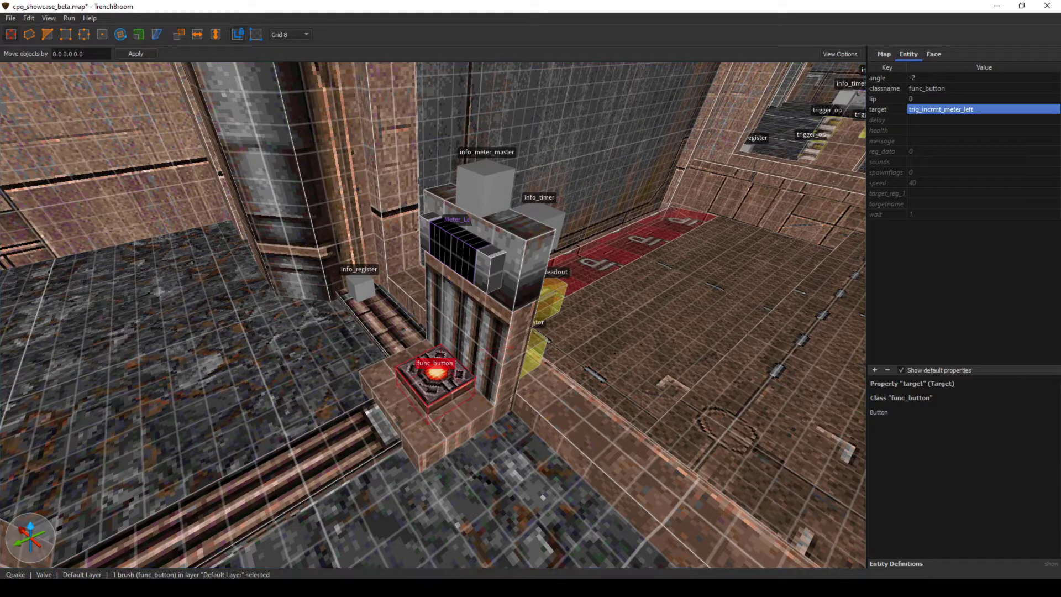
key("w")
right_click_drag(442, 332, 246, 334)
key("d")
left_click(269, 339)
key("s")
key("w")
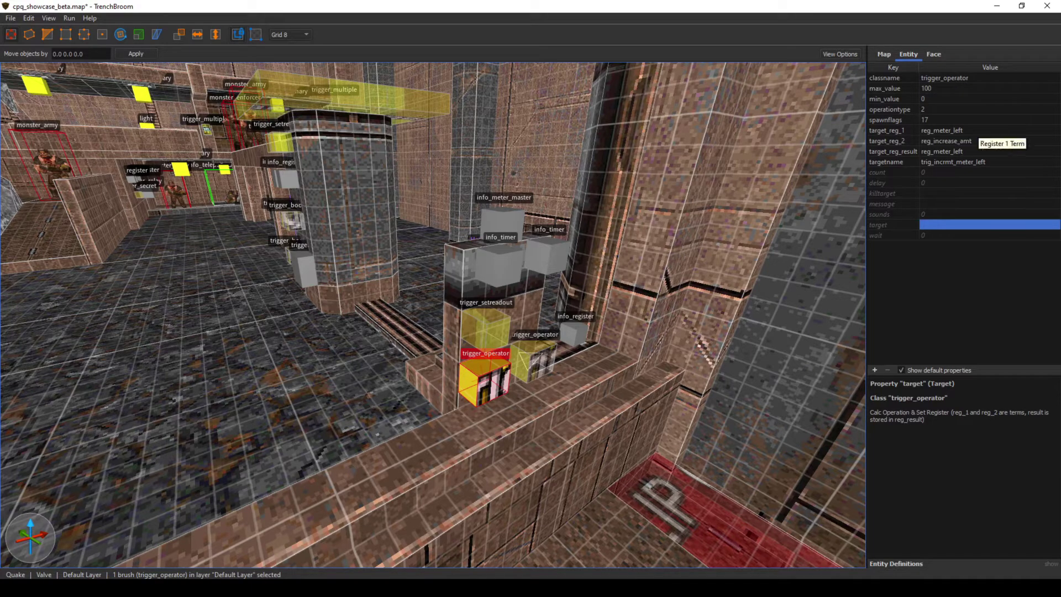
- Examine the increment trigger_operator's operationtype and two register terms, and the trigger_setreadout's target_reg_1
right_click_drag(553, 298, 562, 297)
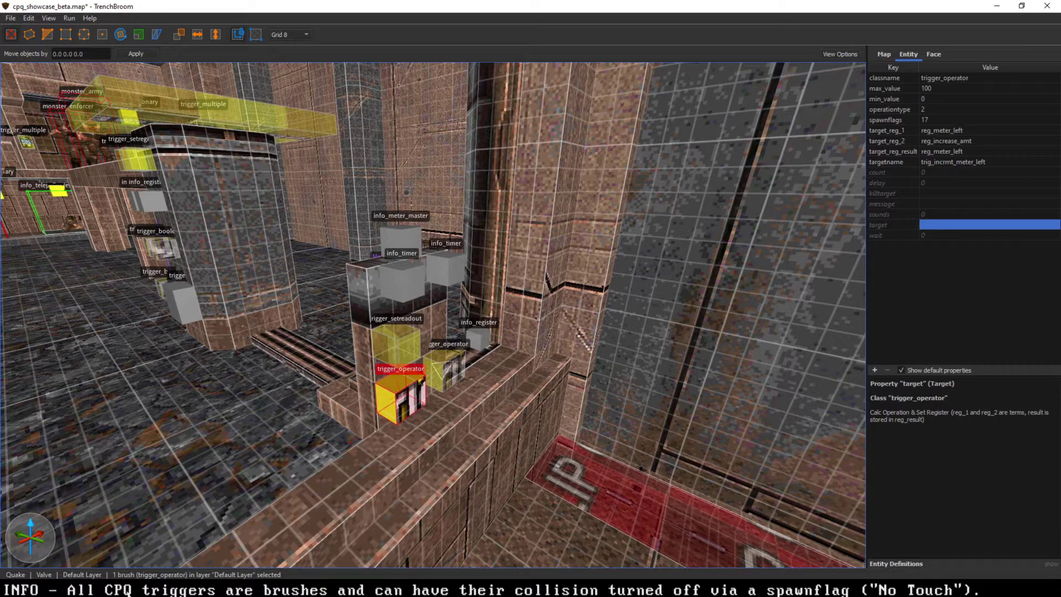
left_click(948, 109)
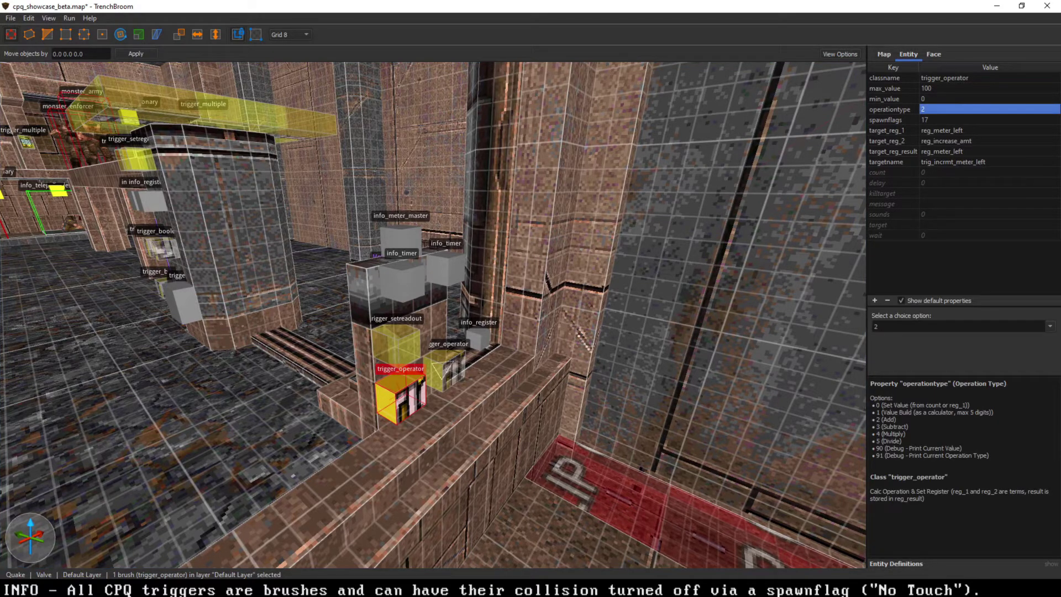
left_click(396, 348)
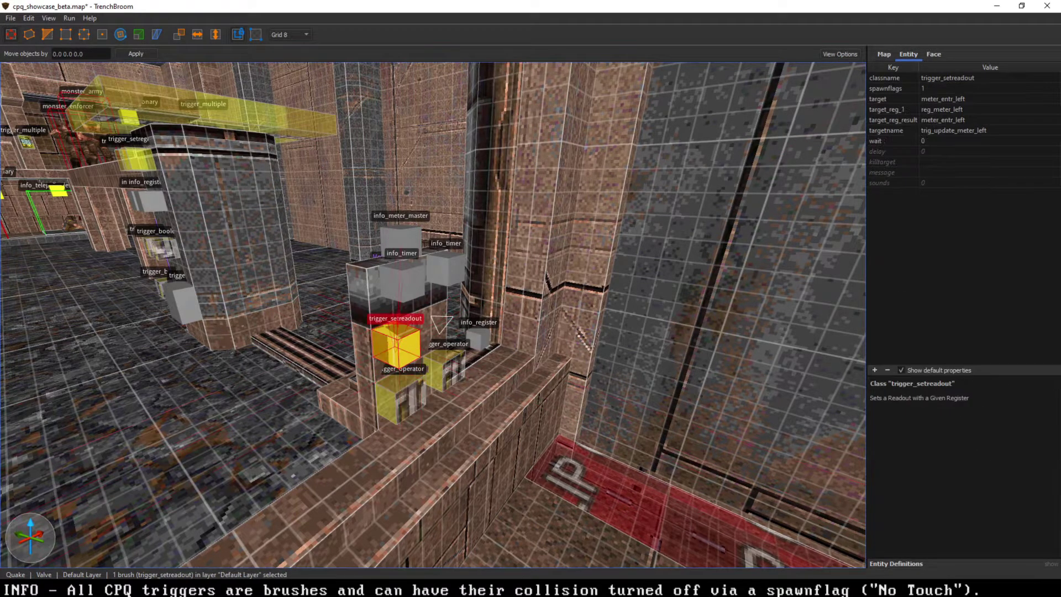
left_click(948, 110)
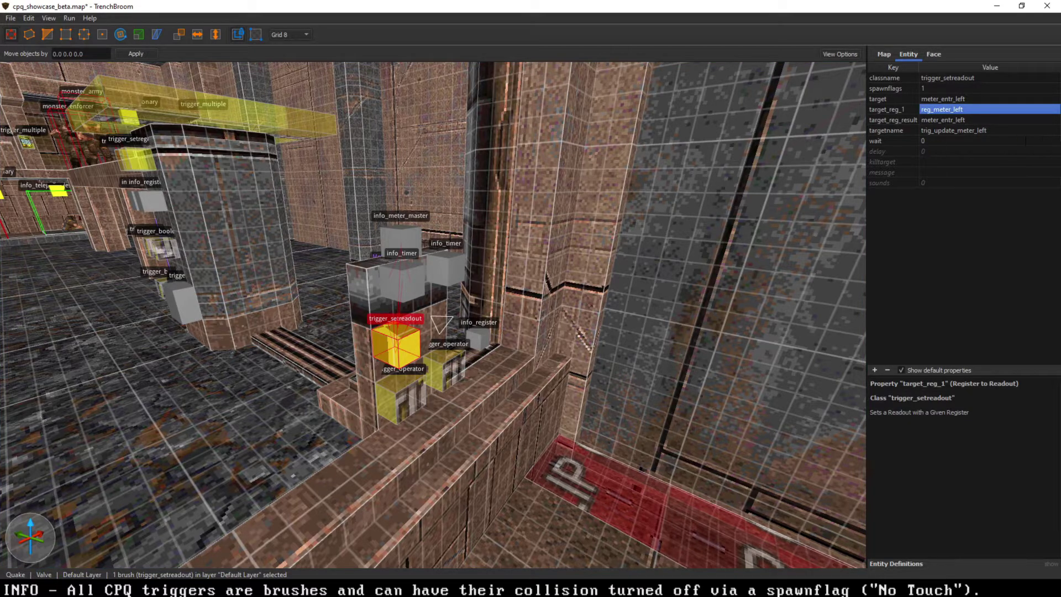
left_click(399, 399)
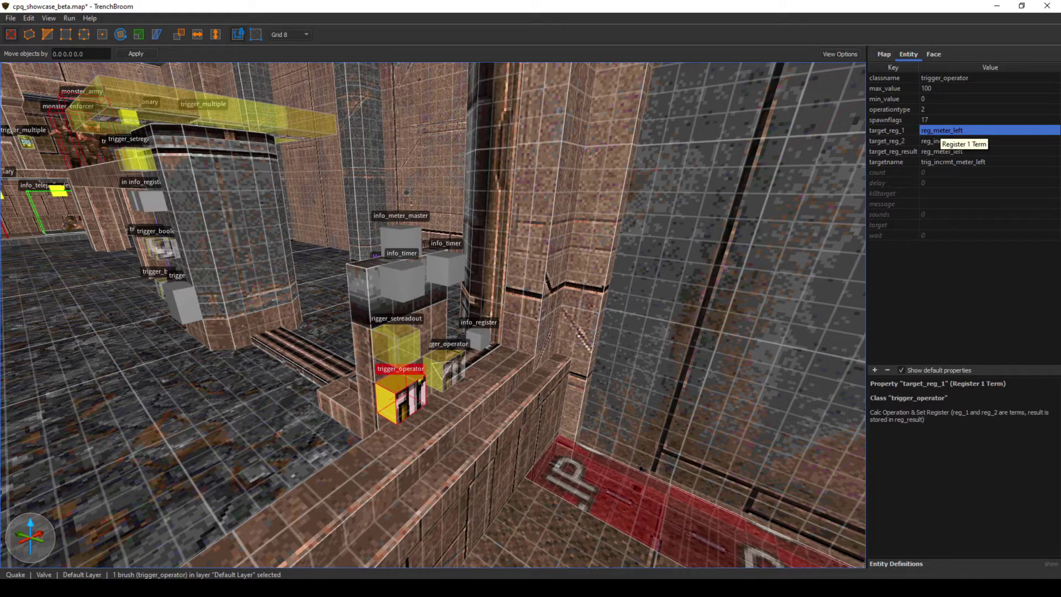
left_click(940, 141)
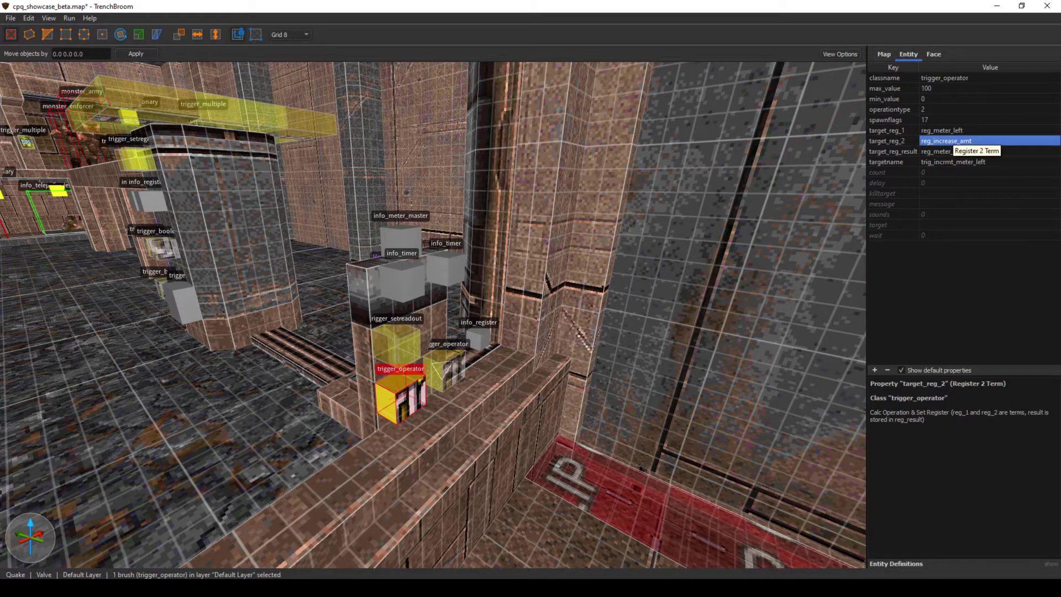
right_click_drag(440, 315, 444, 316)
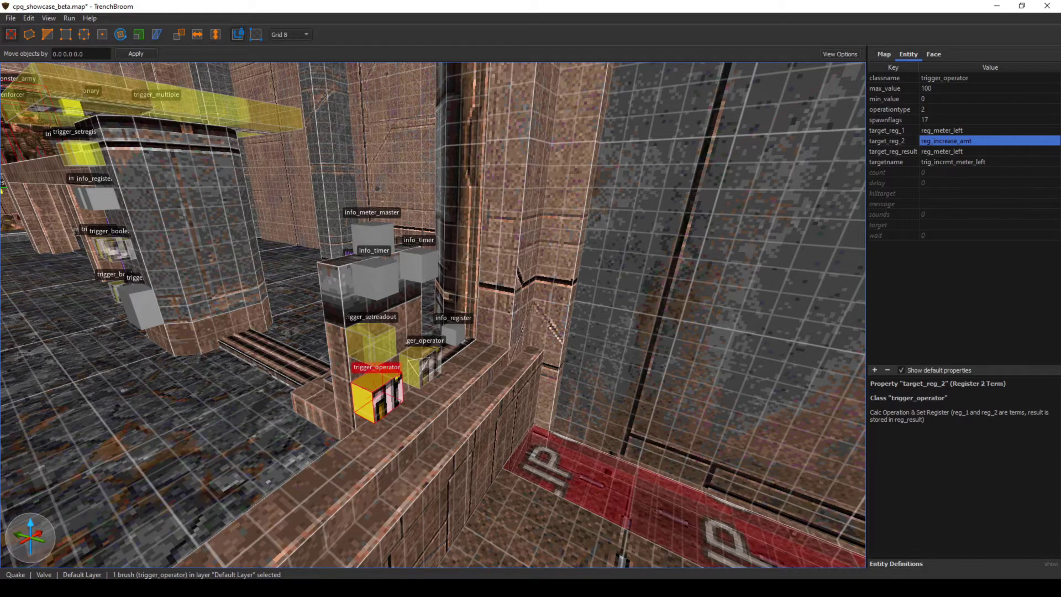
- Select the second trigger_operator behind the left pedestal, trig_decrmt_meter_left, and examine its properties
right_click_drag(486, 387, 436, 337)
left_click(449, 363)
right_click_drag(446, 382, 477, 394)
key("s")
key("w")
key("s")
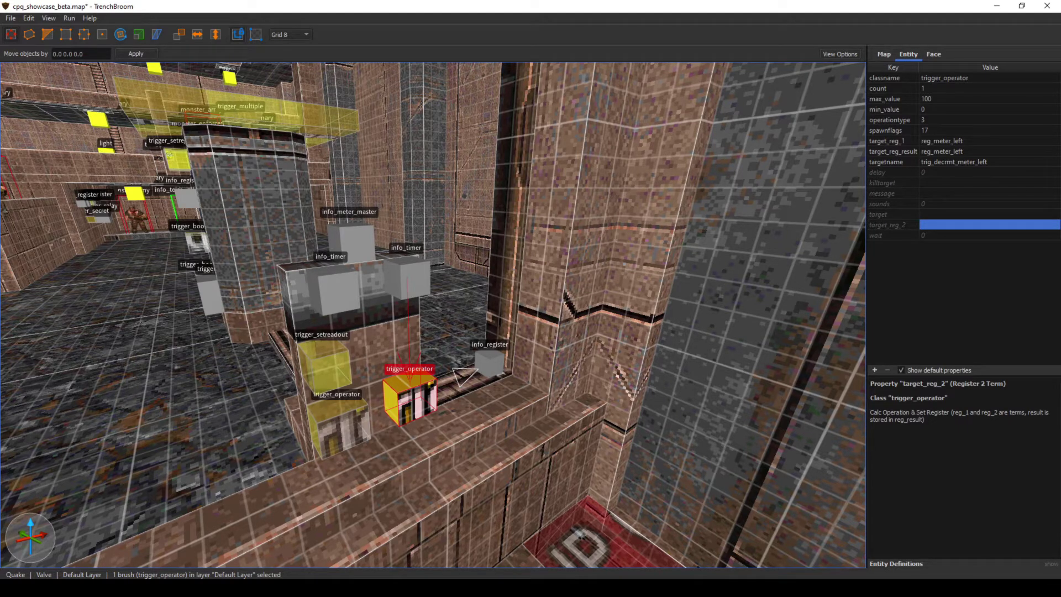
- Compare the target and wait properties of the left pedestal's two info_timers, ending on timer_meter_left_down
left_click(338, 424)
left_click(410, 279)
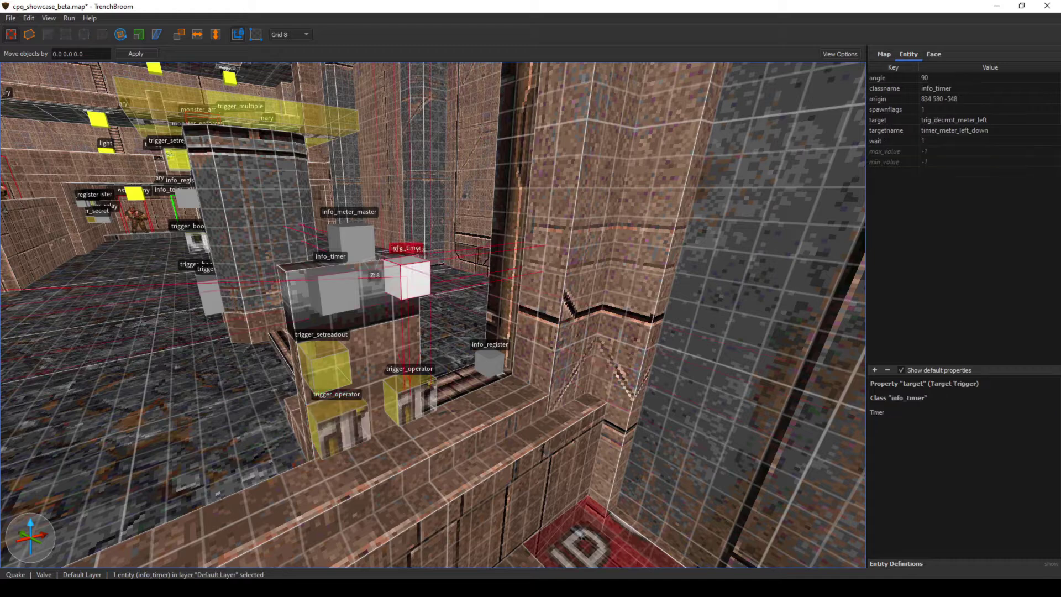
left_click(338, 293)
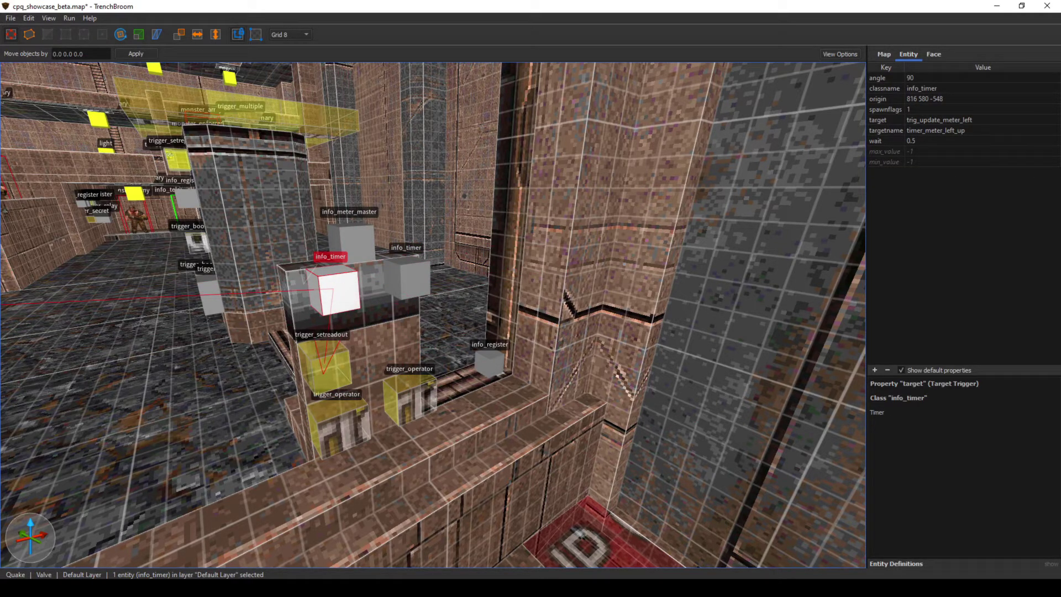
left_click(410, 281)
right_click_drag(410, 281, 414, 277)
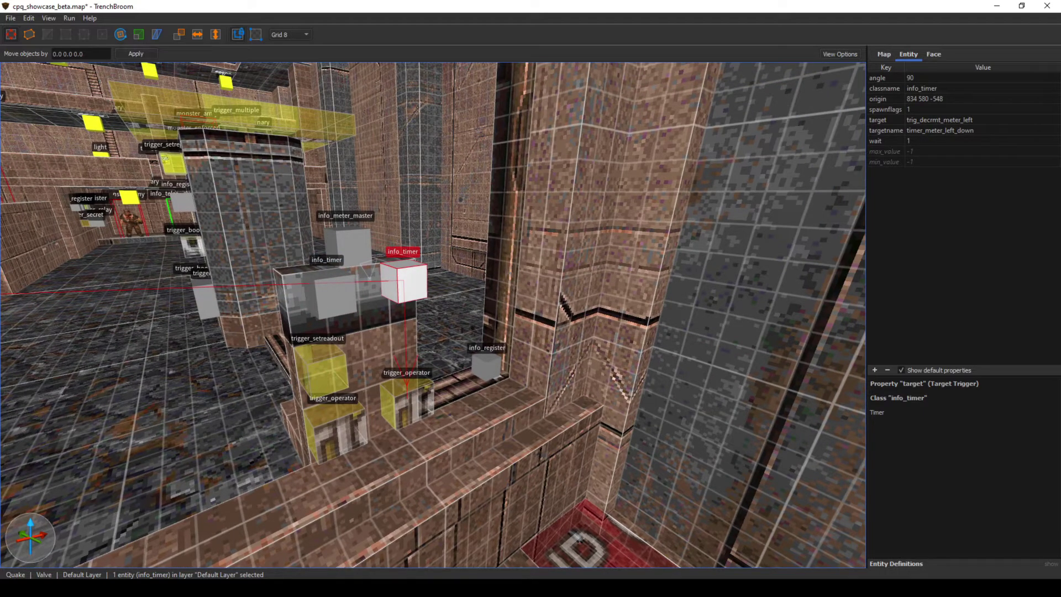
- View the whole front gate area and reselect the decrement trigger_operator behind the left pedestal
key("a")
right_click_drag(415, 276, 553, 298)
key("s")
left_click(288, 193)
right_click_drag(288, 194, 354, 194)
key("s")
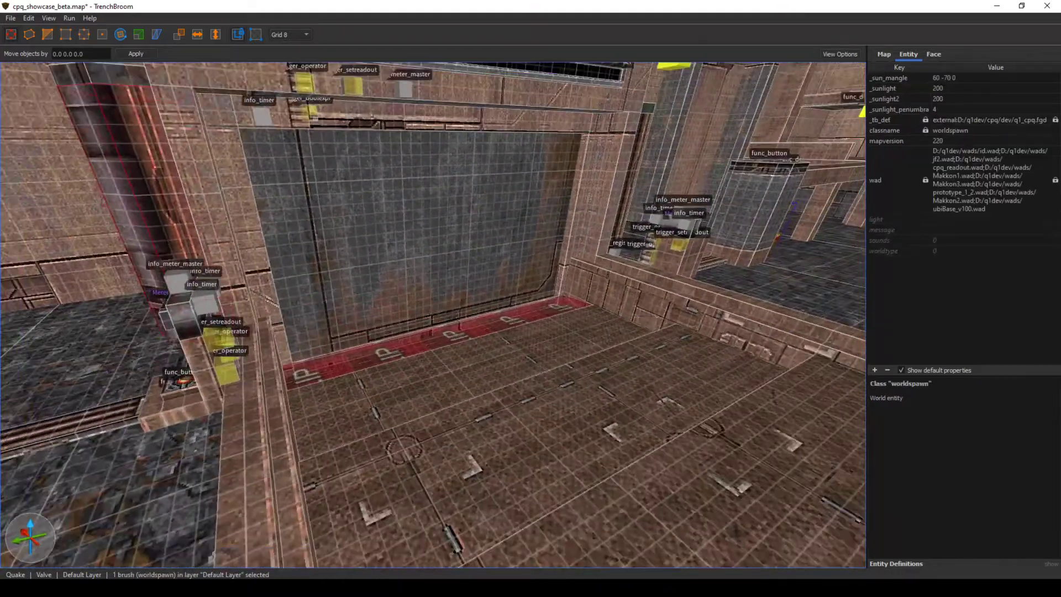
left_click(637, 166)
key("a")
mouse_move(637, 165)
right_mouse_down()
mouse_move(613, 169)
mouse_move(465, 260)
mouse_move(399, 317)
right_mouse_up()
key("w")
key("s")
left_click(399, 318)
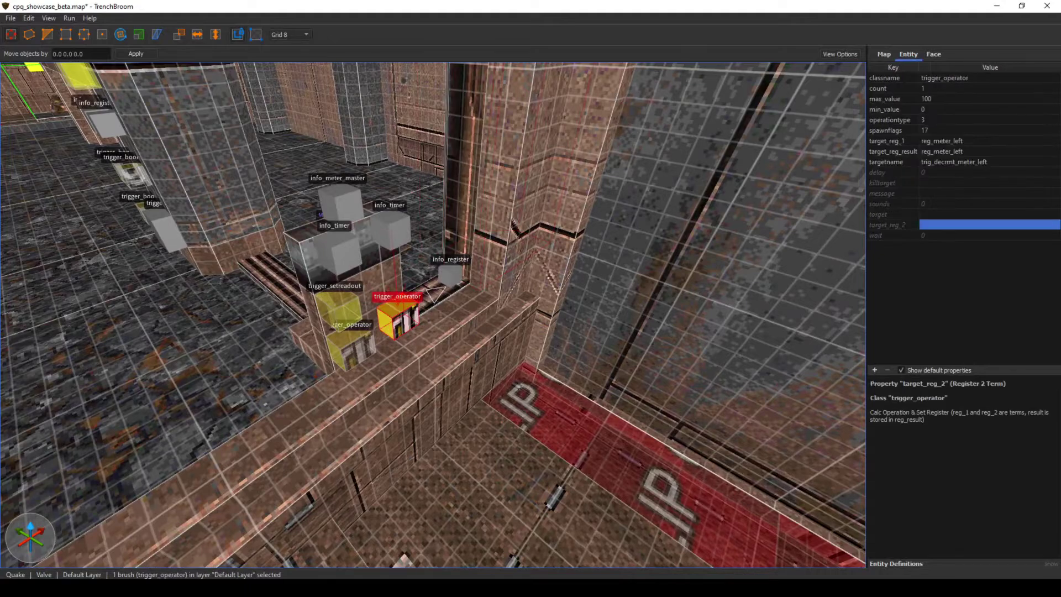
- Examine the decrement trigger_operator's min_value and its spawnflags options, including No Touch and Enforce Min/Max
left_click(962, 110)
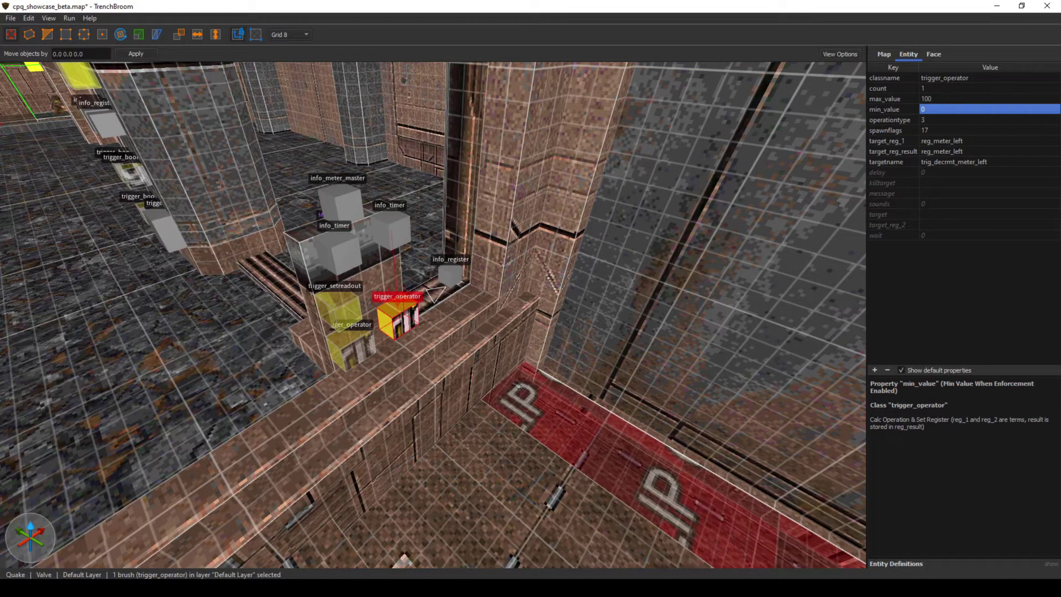
key("s")
right_click_drag(419, 310, 586, 310)
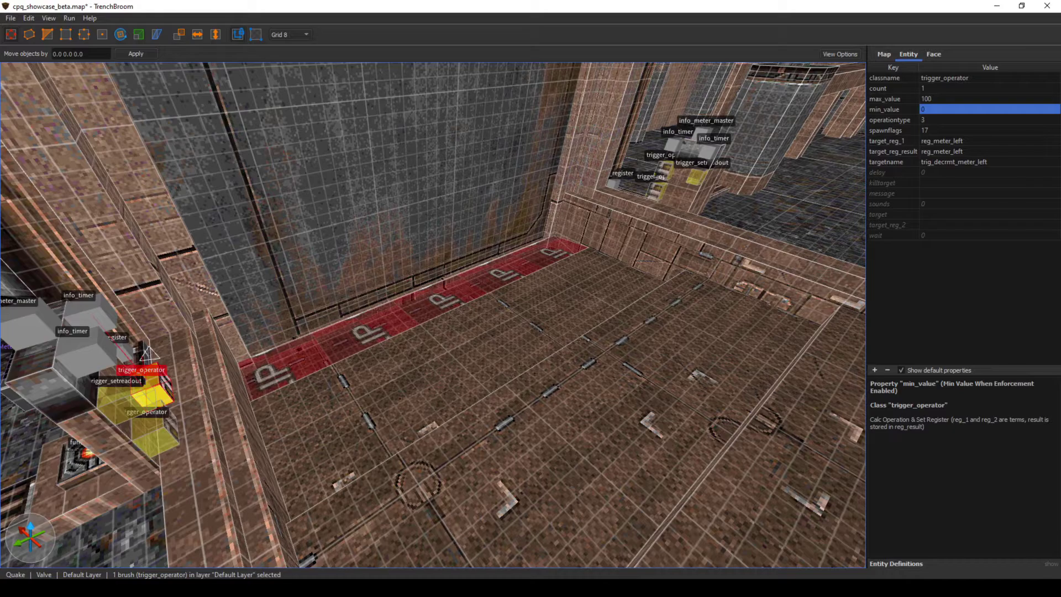
key("Down")
key("Down")
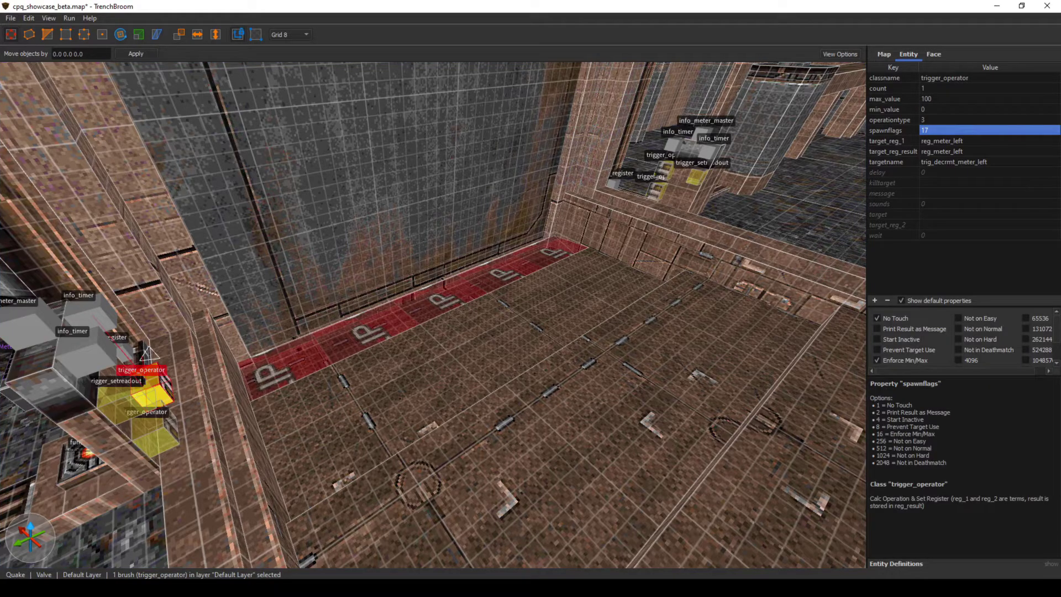
- Survey the front gate with both pedestals and the overhead meter, ending on the left pedestal's trigger entities
right_click_drag(530, 332, 476, 332)
key("w")
key("s")
key("s")
key("w")
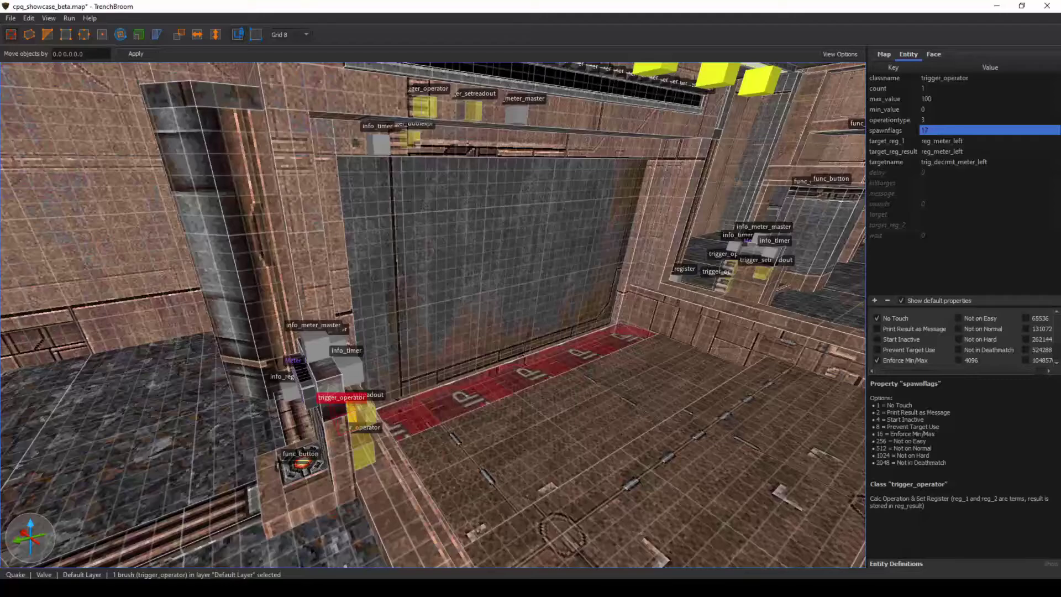
right_click_drag(433, 315, 459, 344)
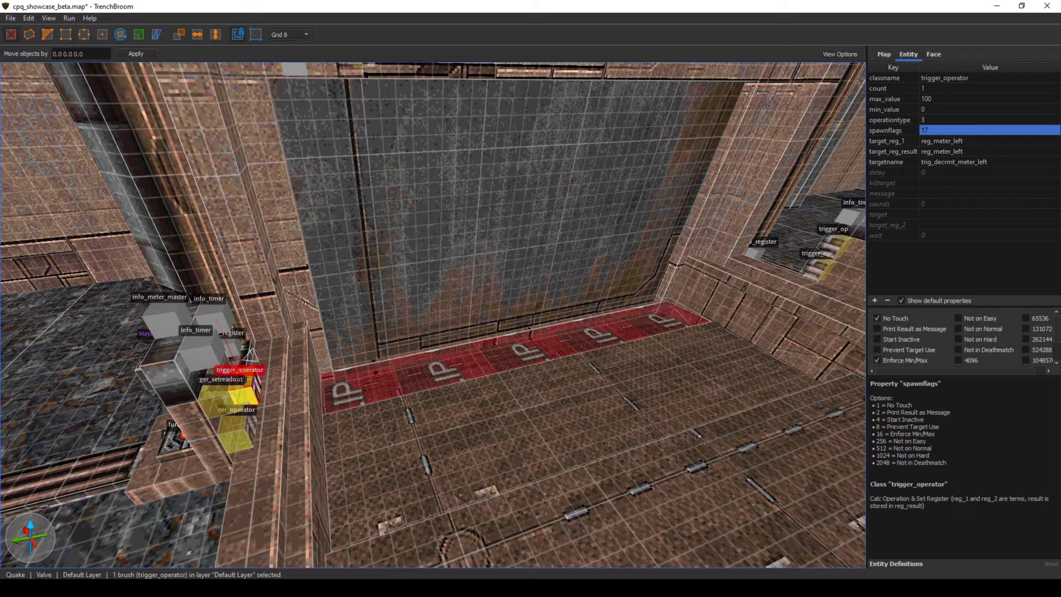
right_click_drag(433, 315, 337, 332)
right_click_drag(464, 330, 406, 330)
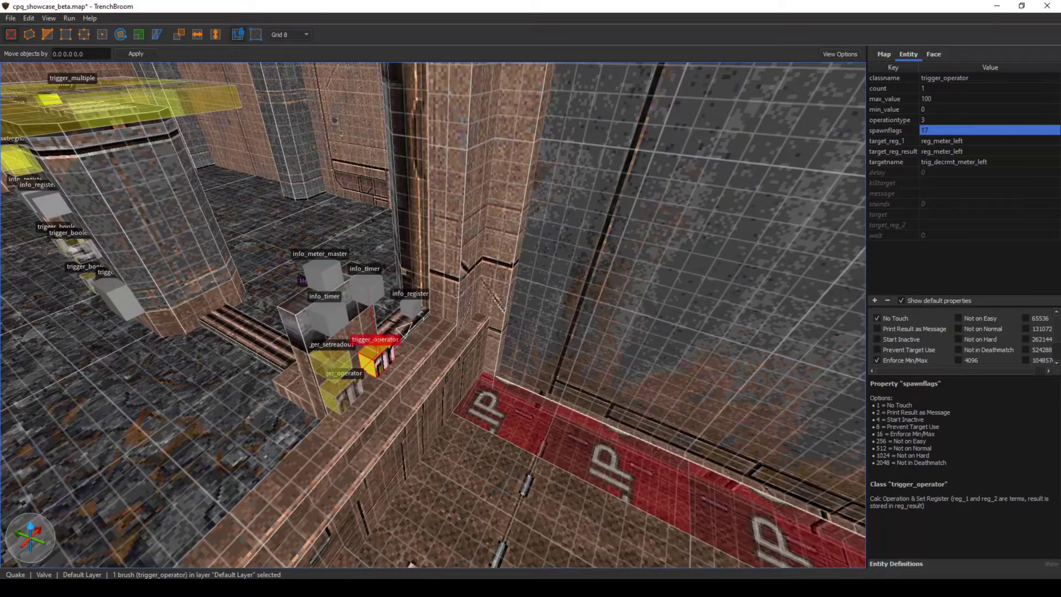
- Examine the left pedestal's decrement info_timer and the info_register beside it
right_click_drag(663, 276, 548, 249)
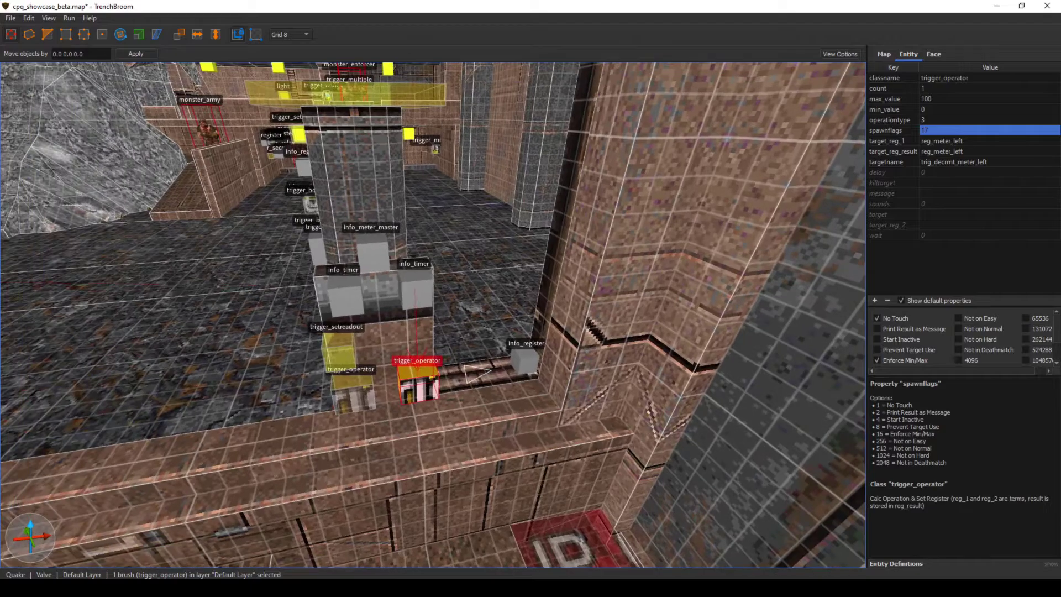
left_click(417, 295)
right_click_drag(417, 295, 437, 307)
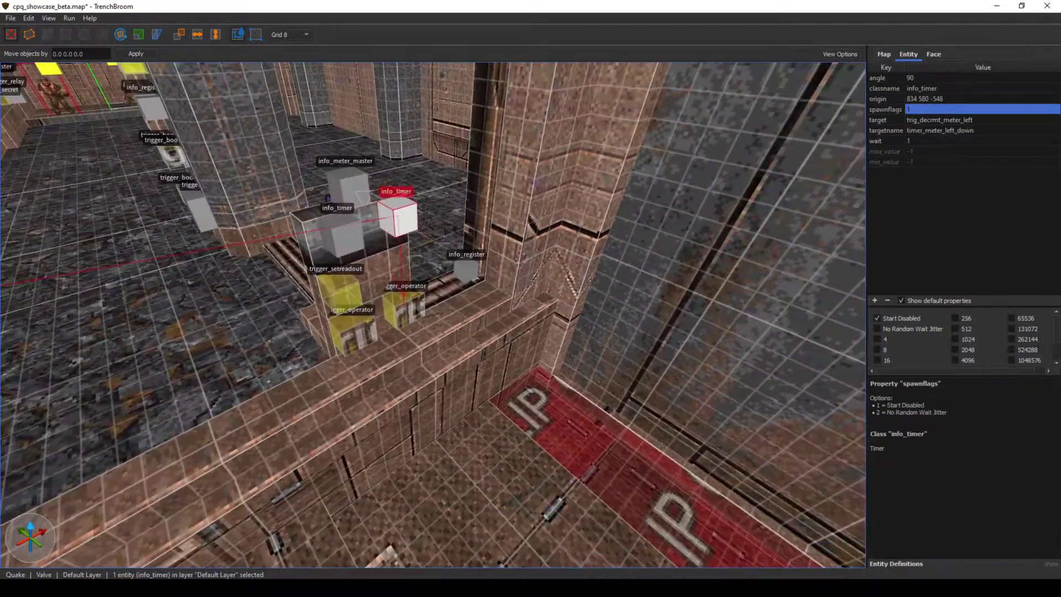
left_click(466, 271)
right_click_drag(466, 271, 652, 271)
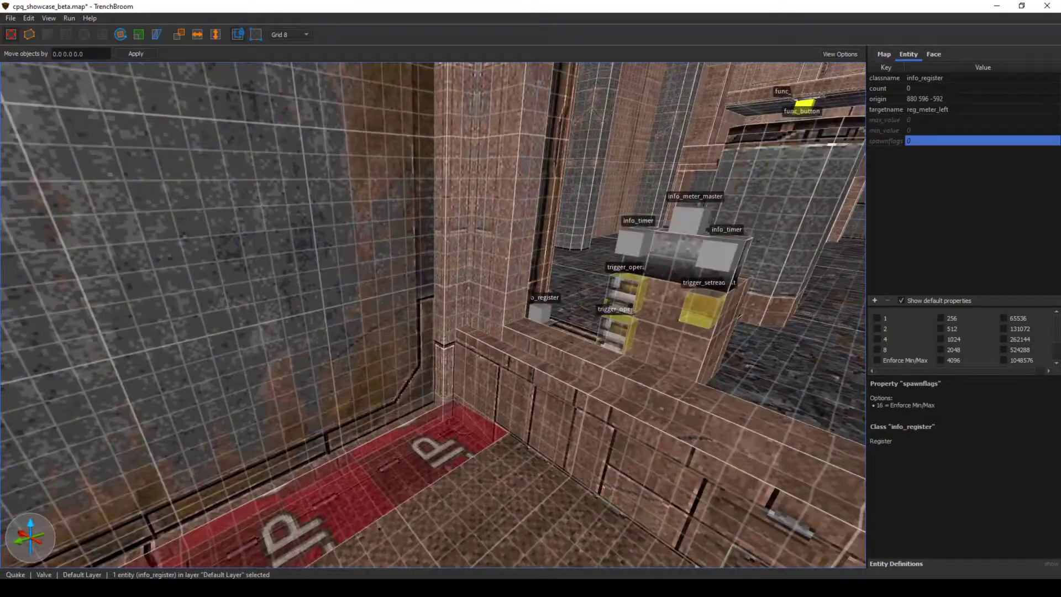
left_click(540, 314)
- Select the left pedestal's func_button and examine its target and wait properties
mouse_move(540, 313)
right_mouse_down()
mouse_move(580, 312)
mouse_move(382, 310)
mouse_move(459, 317)
mouse_move(439, 314)
right_mouse_up()
left_click(439, 314)
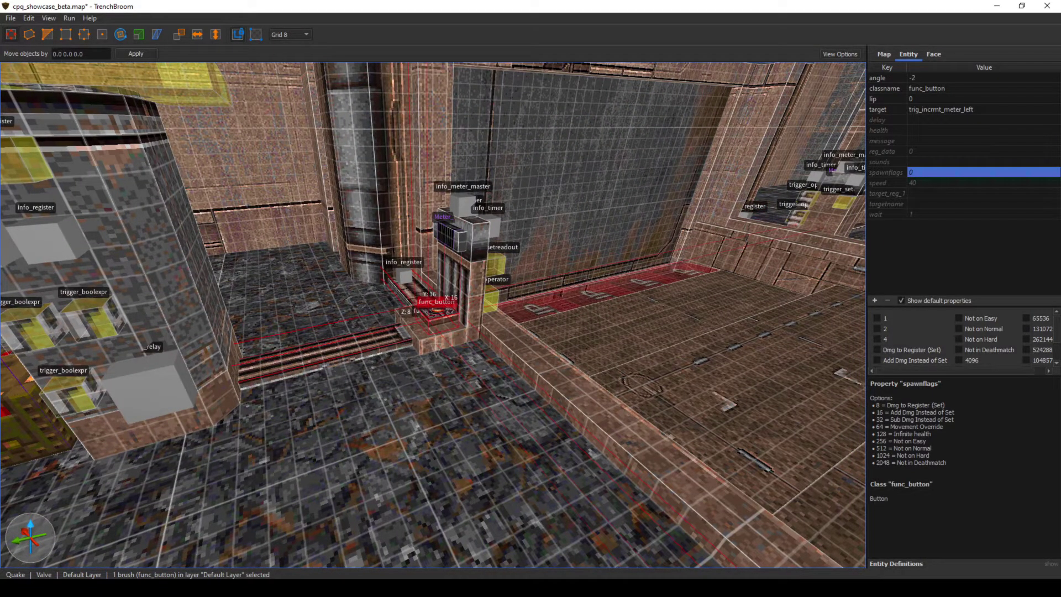
left_click(940, 215)
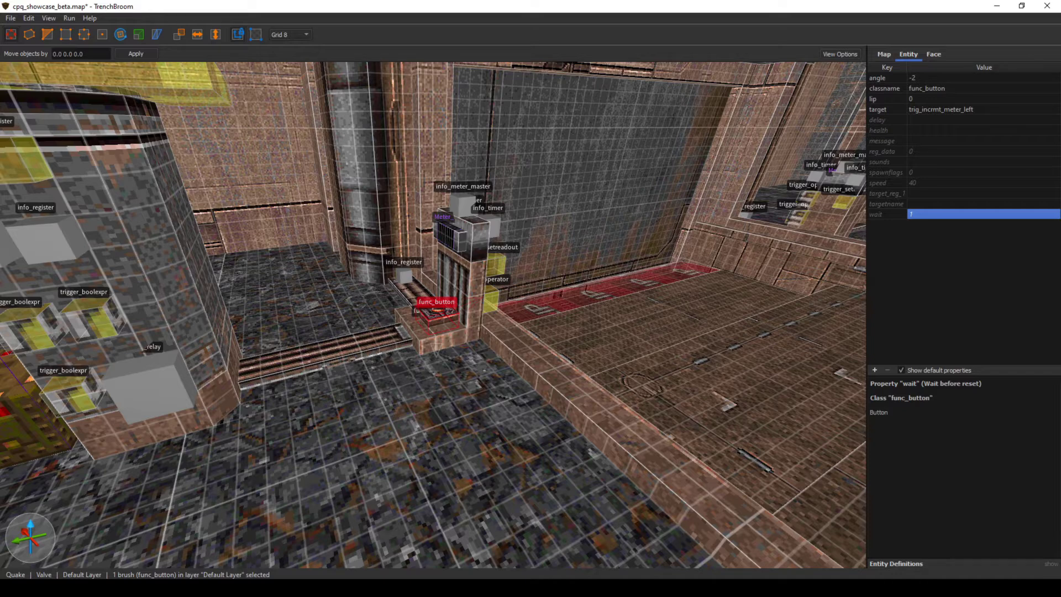
- Clear the selection and view the whole front gate with both pedestals and the overhead meter
right_click_drag(433, 314, 476, 248)
key("Escape")
key("d")
key("s")
right_click_drag(433, 315, 519, 313)
key("a")
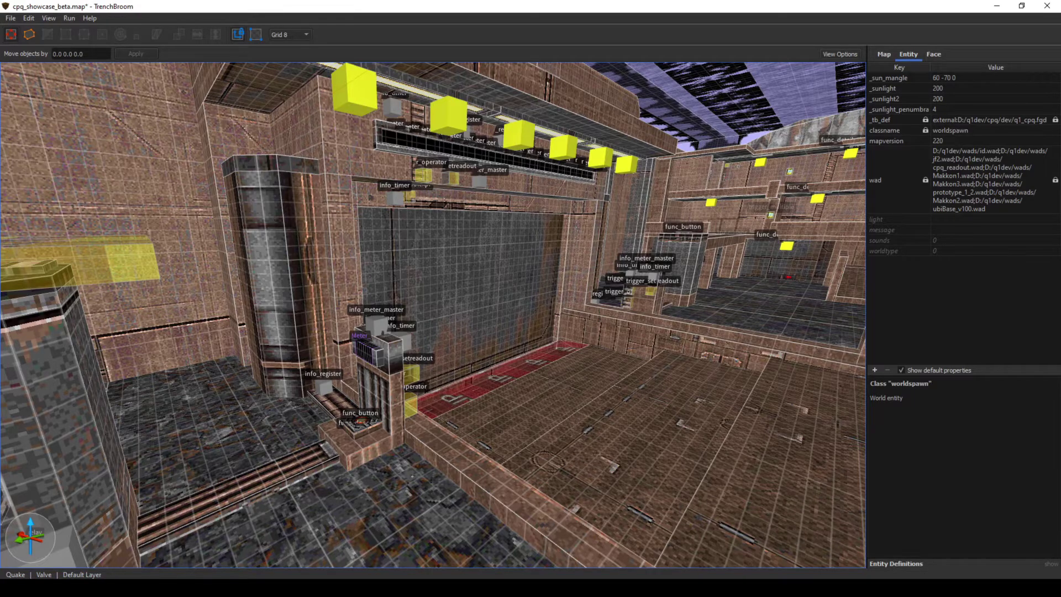
- Inspect the overhead meter and its logic entities up close, selecting one of its func_meter segments
key("w")
right_click_drag(433, 315, 386, 286)
key("s")
key("w")
key("s")
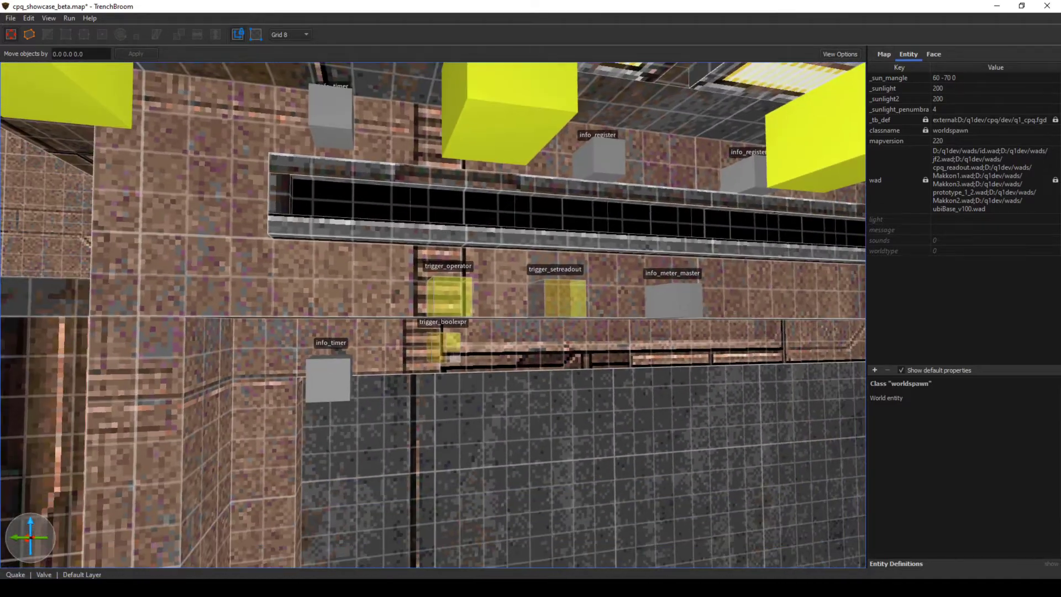
key("s")
right_click_drag(433, 315, 572, 403)
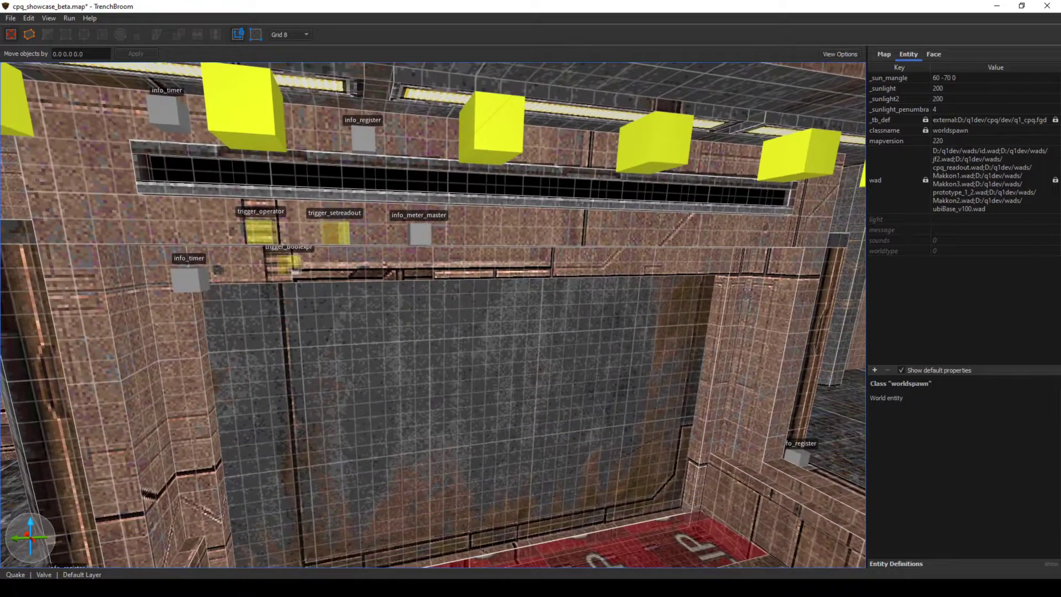
left_click(529, 187)
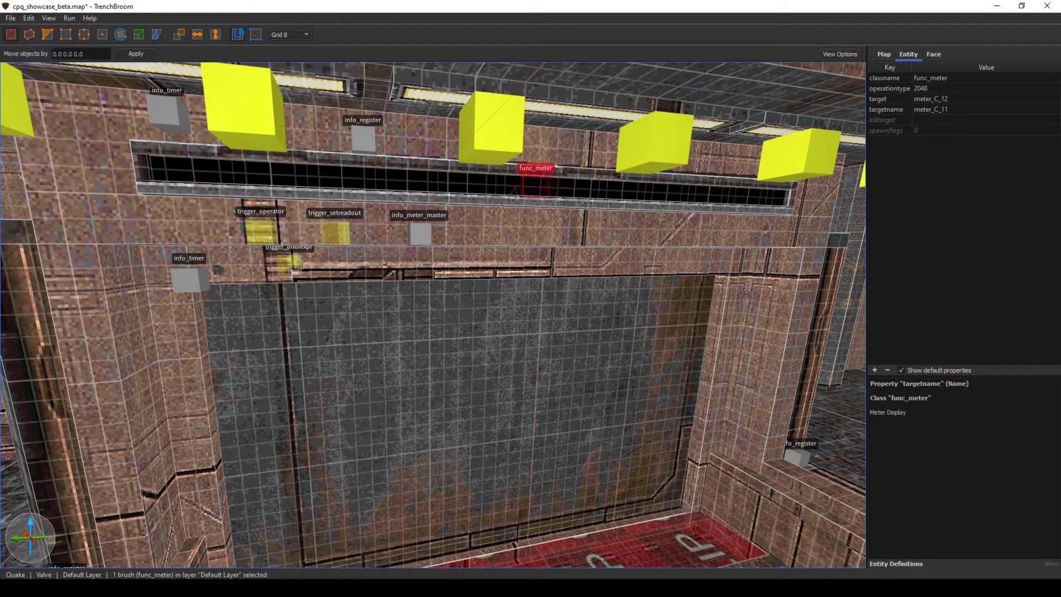
- Select the left pedestal's info_timer timer_meter_left_up and check its target and wait
key("s")
right_click_drag(528, 187, 572, 225)
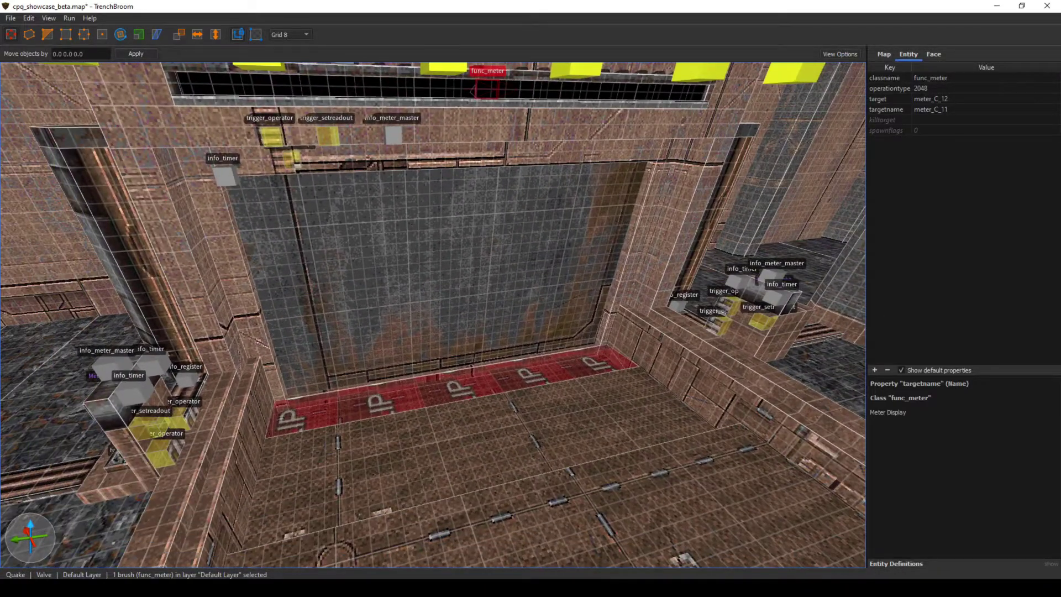
left_click(131, 395)
mouse_move(131, 395)
right_mouse_down()
mouse_move(113, 394)
mouse_move(150, 396)
mouse_move(131, 395)
right_mouse_up()
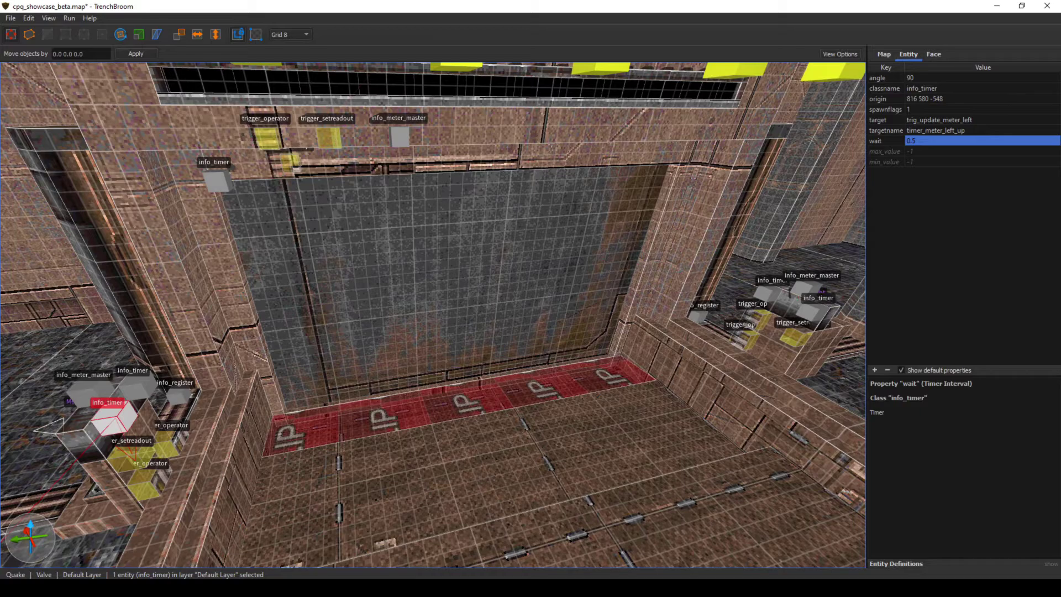
- Select the info_timer above the overhead meter's end and examine its min_value, max_value and target
right_click_drag(433, 315, 387, 221)
left_click(332, 290)
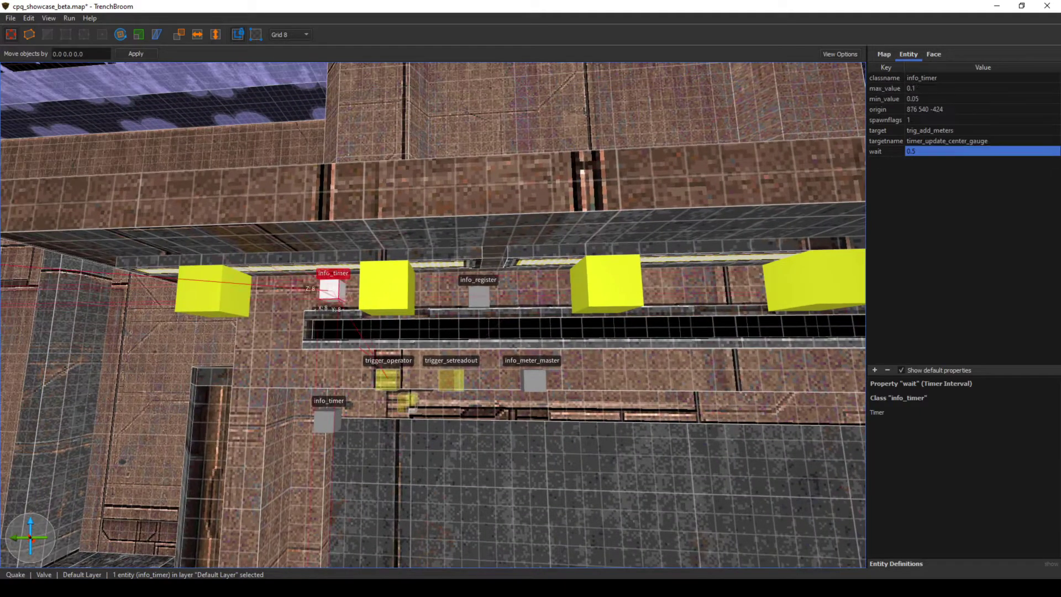
key("w")
right_click_drag(332, 291, 395, 305)
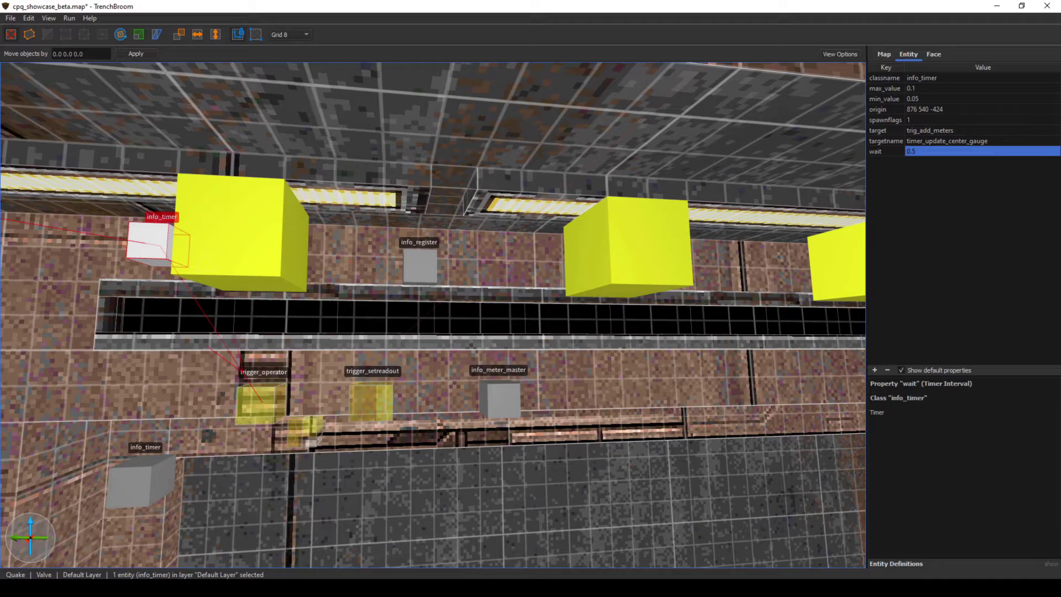
- Inspect the info_registers above the overhead meter, ending on reg_meter_combo
key("s")
right_click_drag(433, 315, 412, 257)
key("w")
left_click(526, 234)
key("w")
right_click_drag(526, 234, 600, 213)
key("w")
left_click(596, 337)
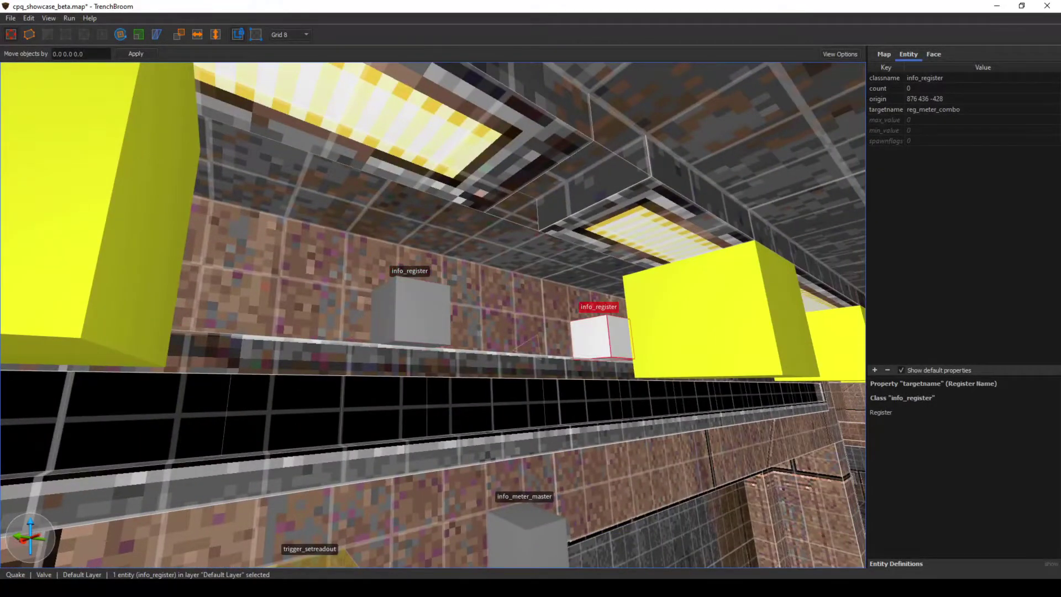
- Select the trigger_operator below the overhead meter and examine its operation type, source registers, result register and target
key("d")
right_click_drag(596, 337, 459, 422)
key("s")
left_click(314, 330)
right_click_drag(313, 330, 285, 342)
key("w")
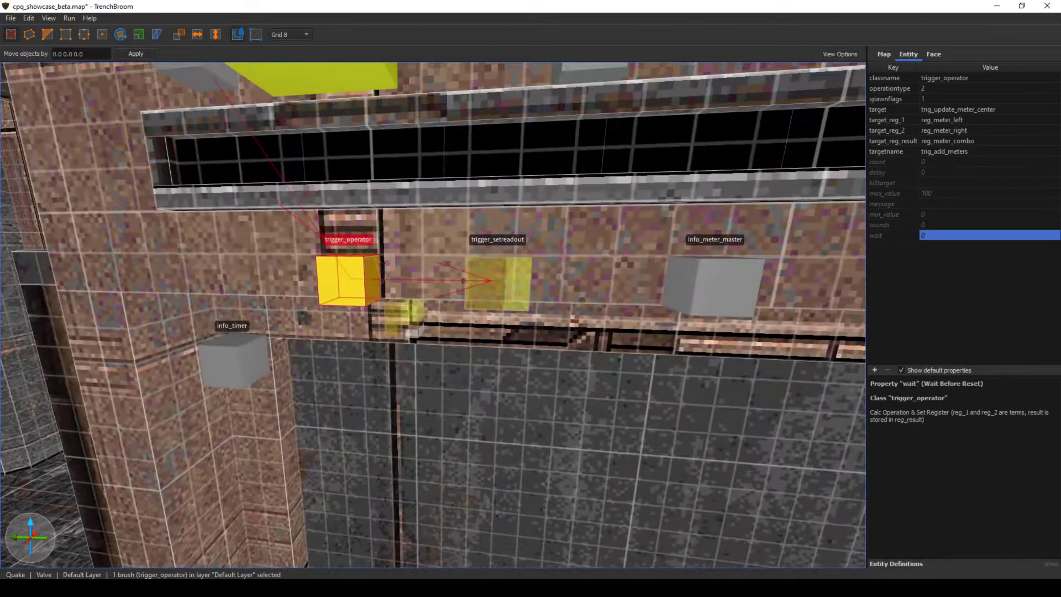
- Examine the trigger_boolexpr above the front door and how it relates to the gate's timer, pedestals and overhead meter
left_click(404, 314)
mouse_move(404, 314)
right_mouse_down()
mouse_move(409, 305)
mouse_move(400, 330)
right_mouse_up()
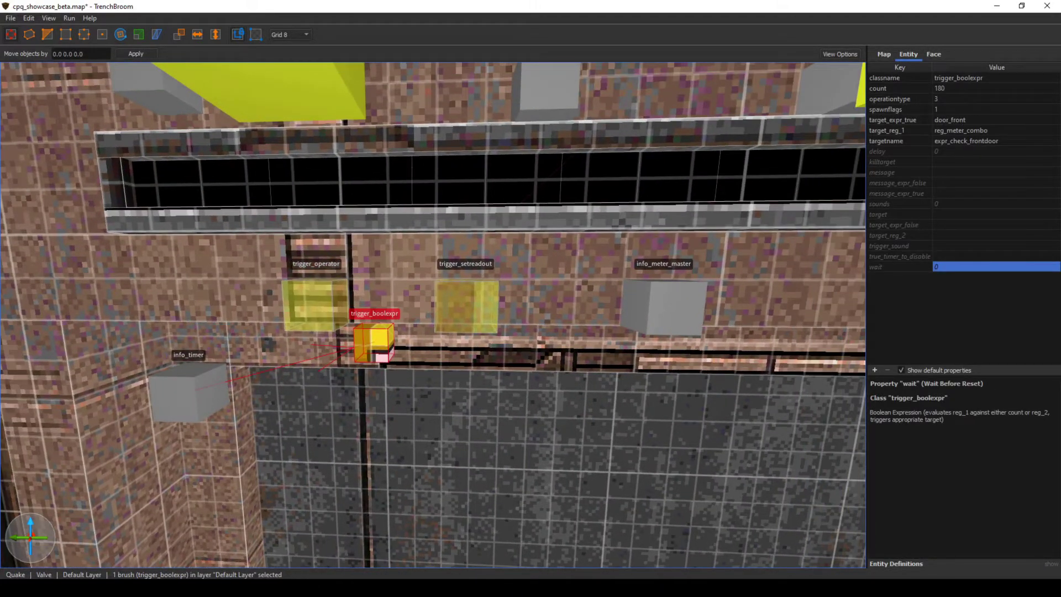
key("s")
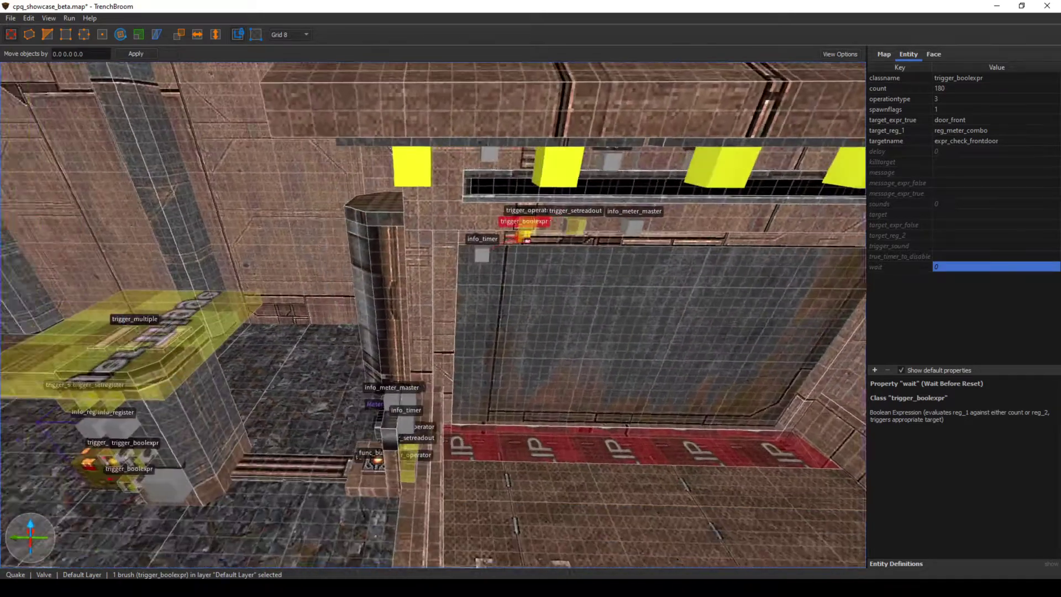
right_click_drag(400, 331, 413, 297)
key("w")
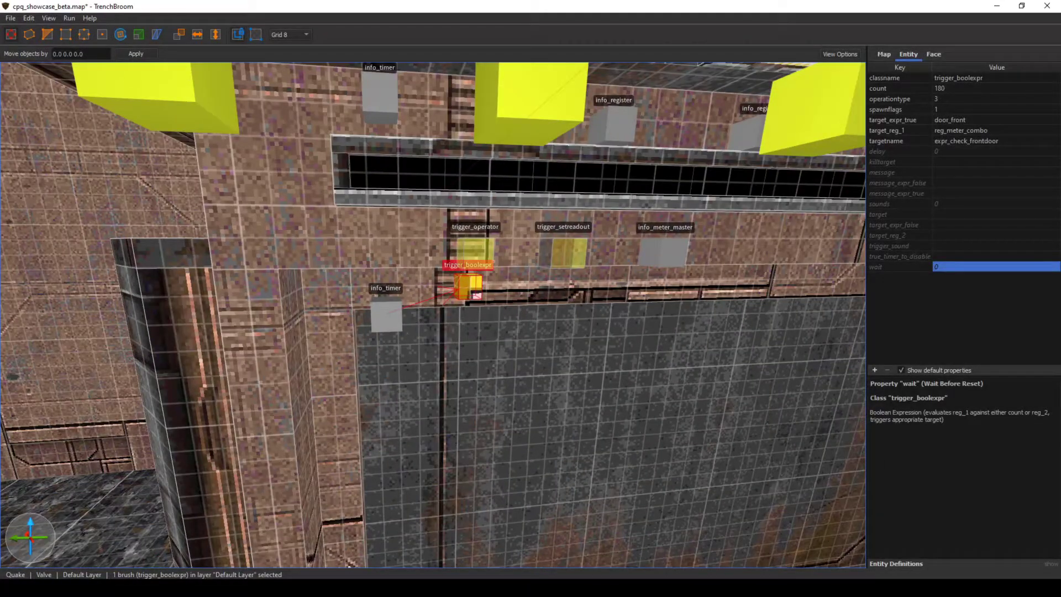
key("s")
right_click_drag(492, 332, 543, 353)
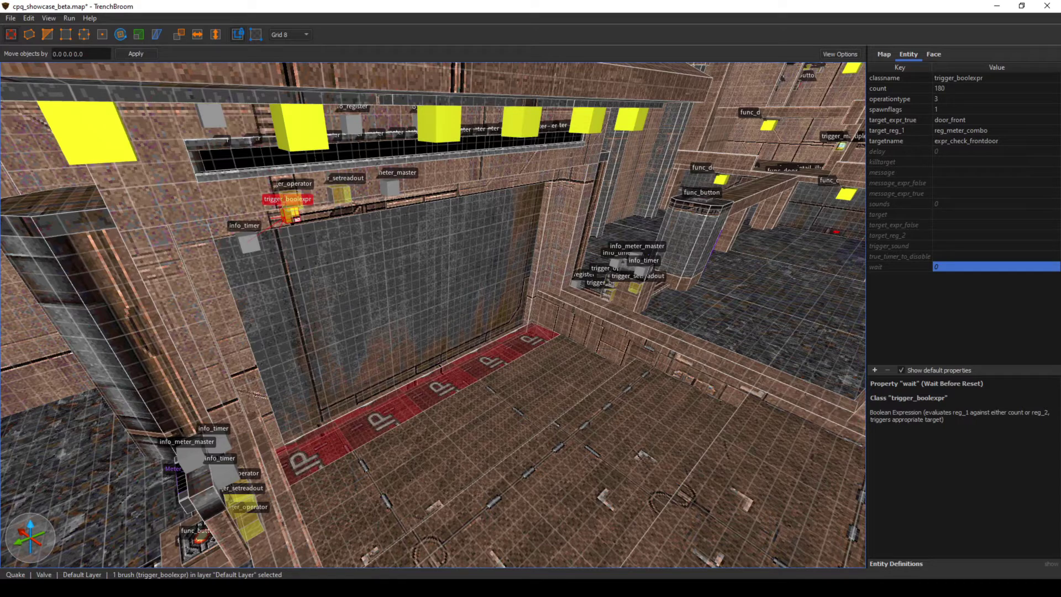
mouse_move(433, 315)
right_mouse_down()
mouse_move(381, 296)
mouse_move(410, 300)
right_mouse_up()
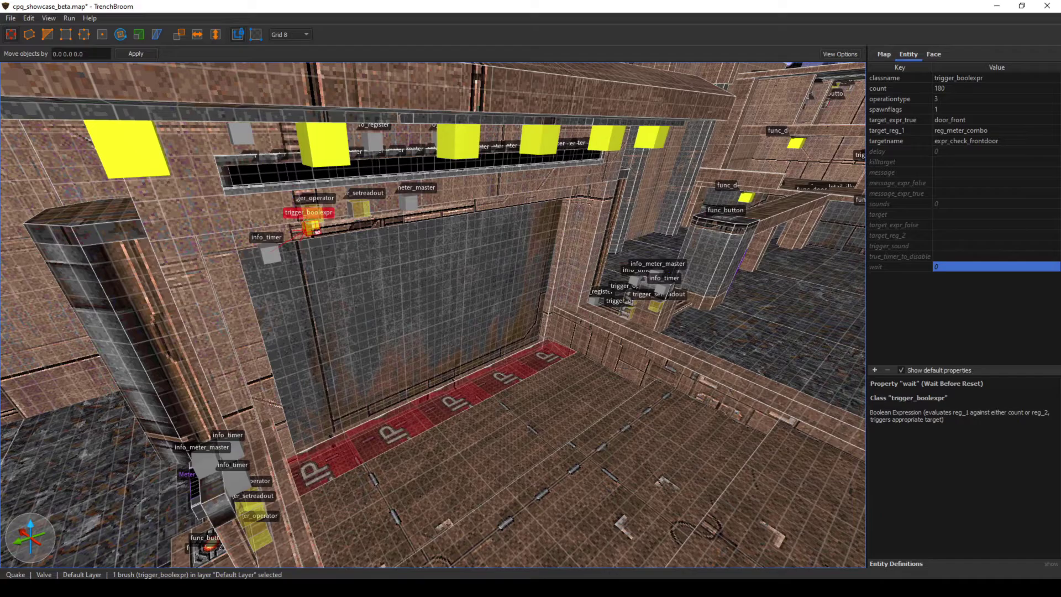
- Return to the left pedestal and select its trigger_setreadout to check its target and registers
right_click_drag(433, 315, 363, 368)
key("d")
key("w")
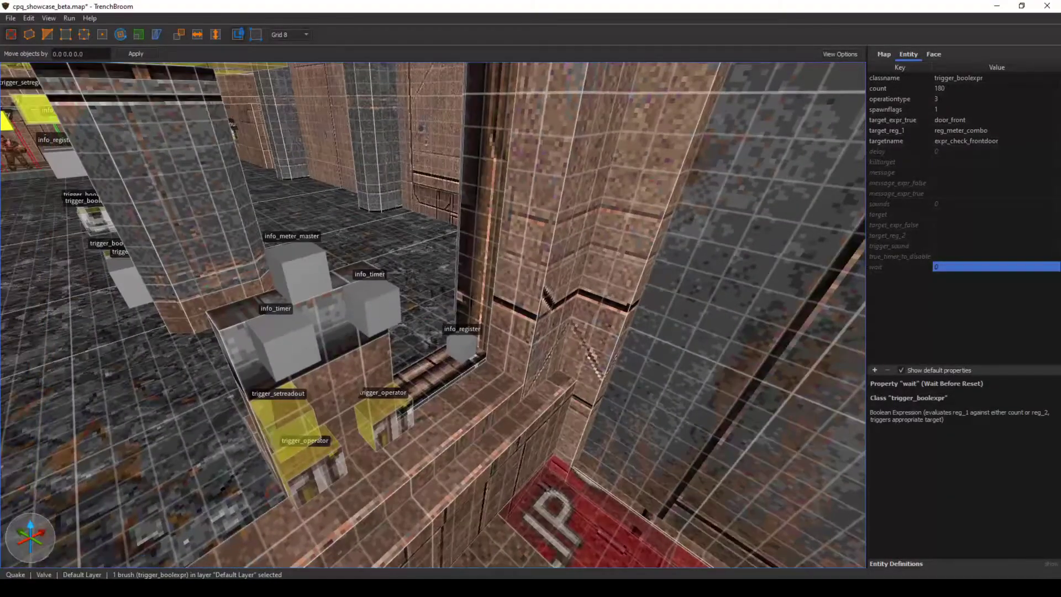
right_click_drag(433, 315, 406, 318)
key("w")
left_click(487, 394)
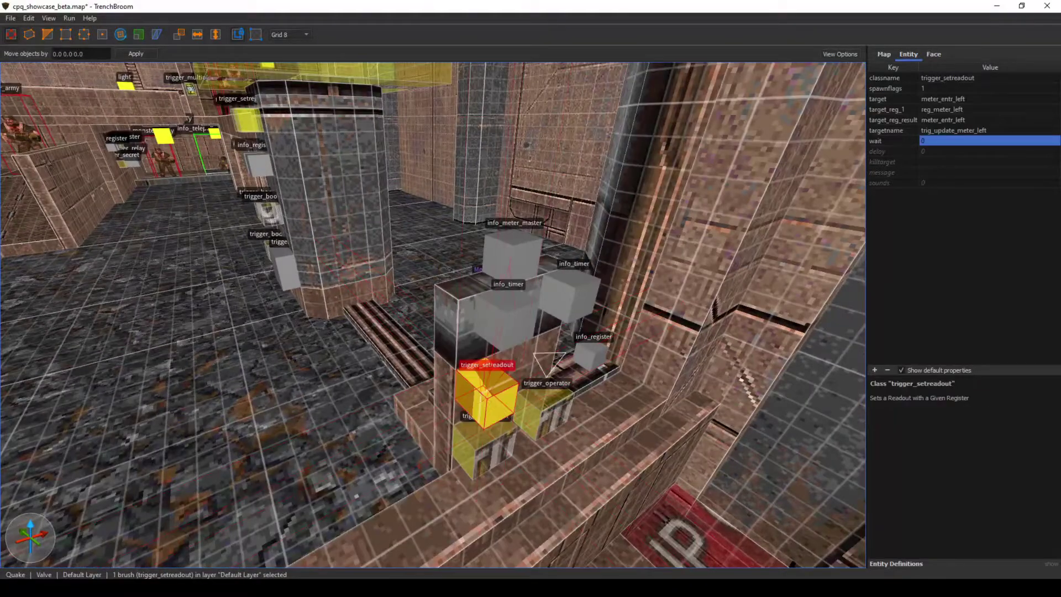
- Select the left pedestal's increment trigger_operator and examine its target_reg_2 property
left_click(482, 449)
key("d")
right_click_drag(482, 449, 412, 454)
key("w")
key("s")
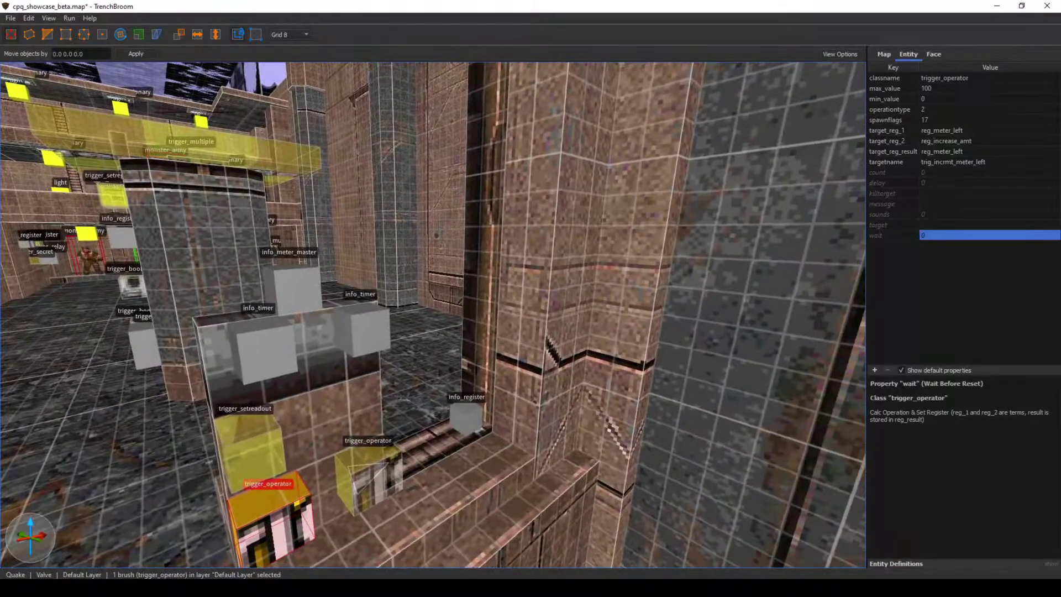
left_click(950, 140)
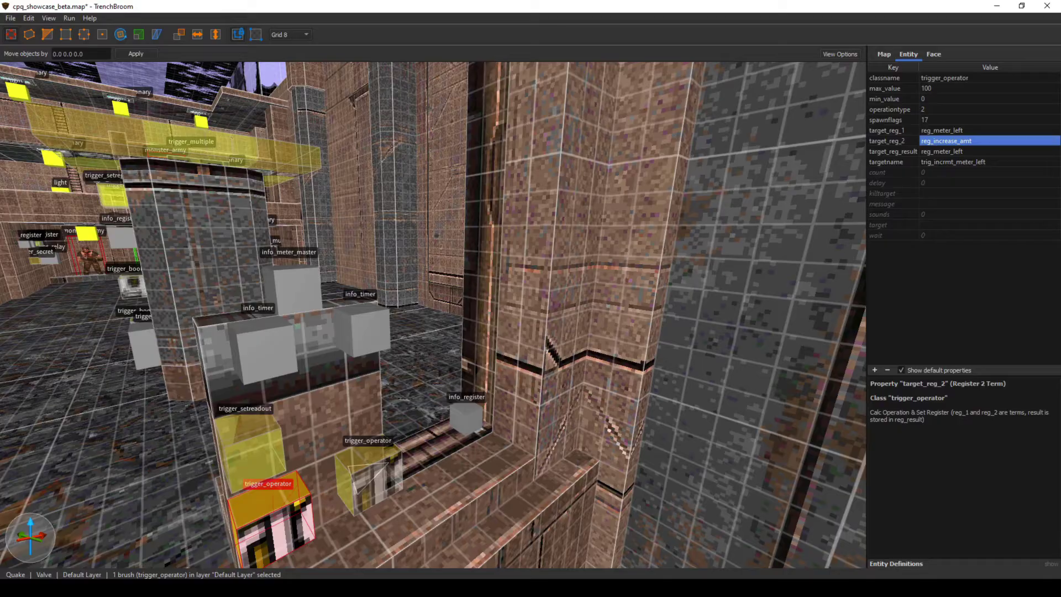
- Go to the trigger strips on the rocky ground and select the trigger_operator that targets relay_enter_courtyard
key("w")
mouse_move(530, 315)
right_mouse_down()
mouse_move(298, 307)
mouse_move(232, 376)
mouse_move(386, 370)
mouse_move(381, 359)
mouse_move(331, 356)
mouse_move(431, 368)
mouse_move(367, 320)
mouse_move(383, 328)
right_mouse_up()
key("s")
key("a")
left_click(376, 304)
left_click(405, 327)
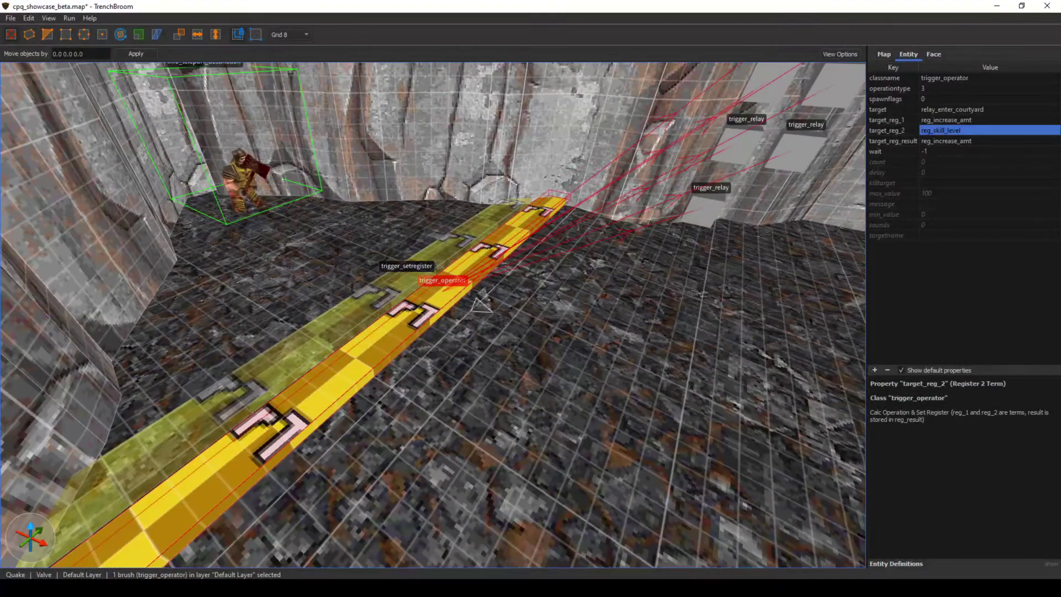
- Select the adjacent trigger_setregister strip and examine its wait property and operationtype options
left_click(355, 316)
left_click(890, 120)
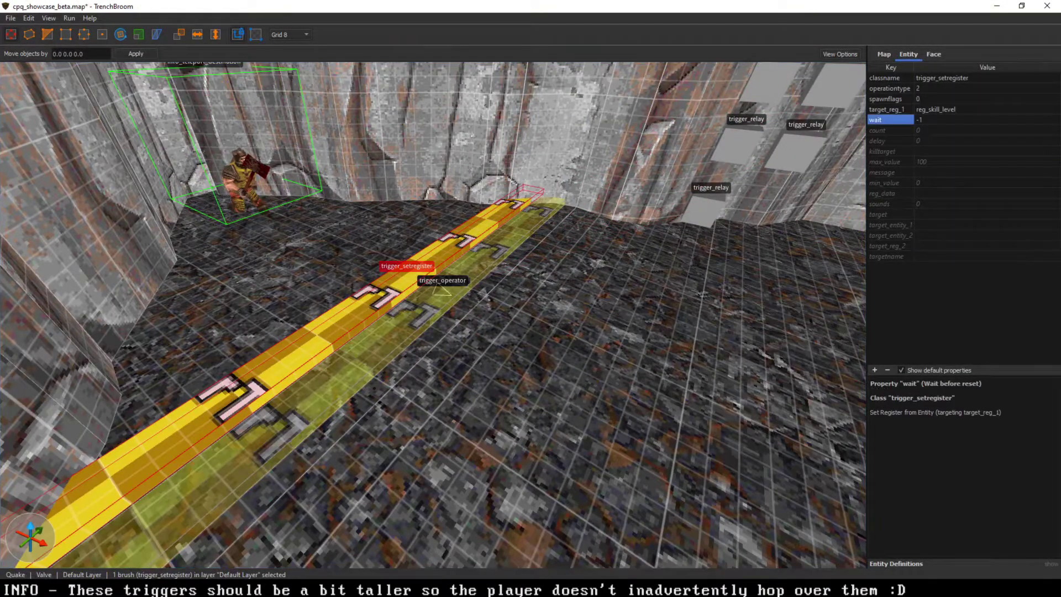
left_click(426, 304)
left_click(408, 286)
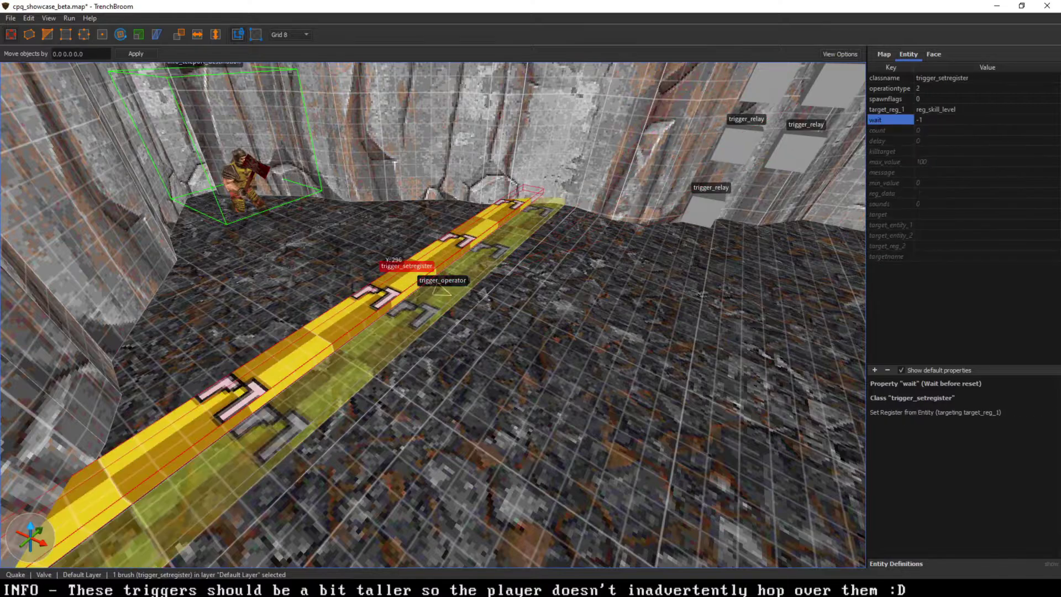
right_click_drag(408, 286, 419, 272)
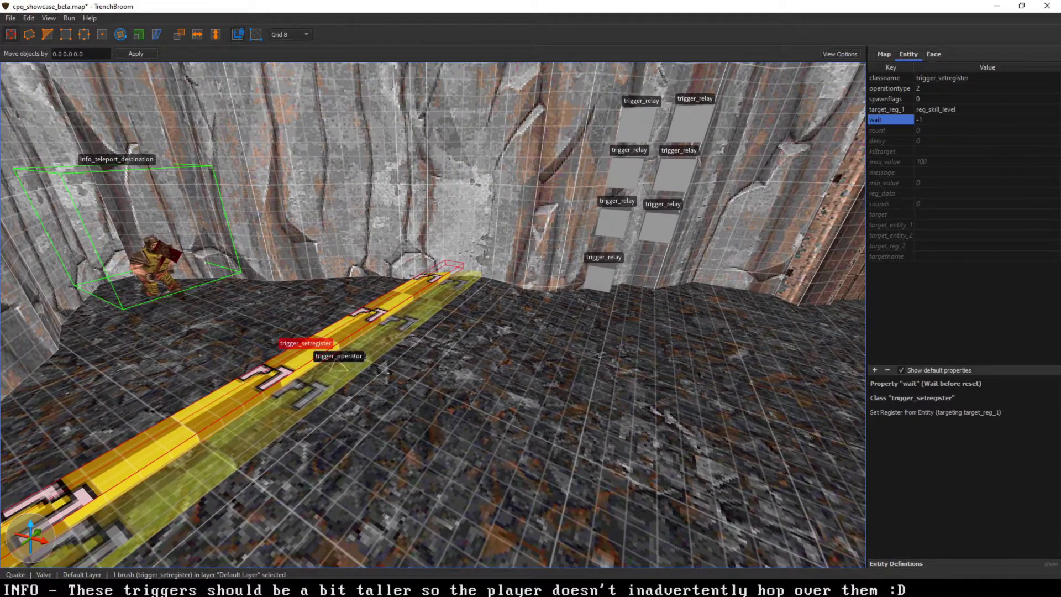
left_click(986, 89)
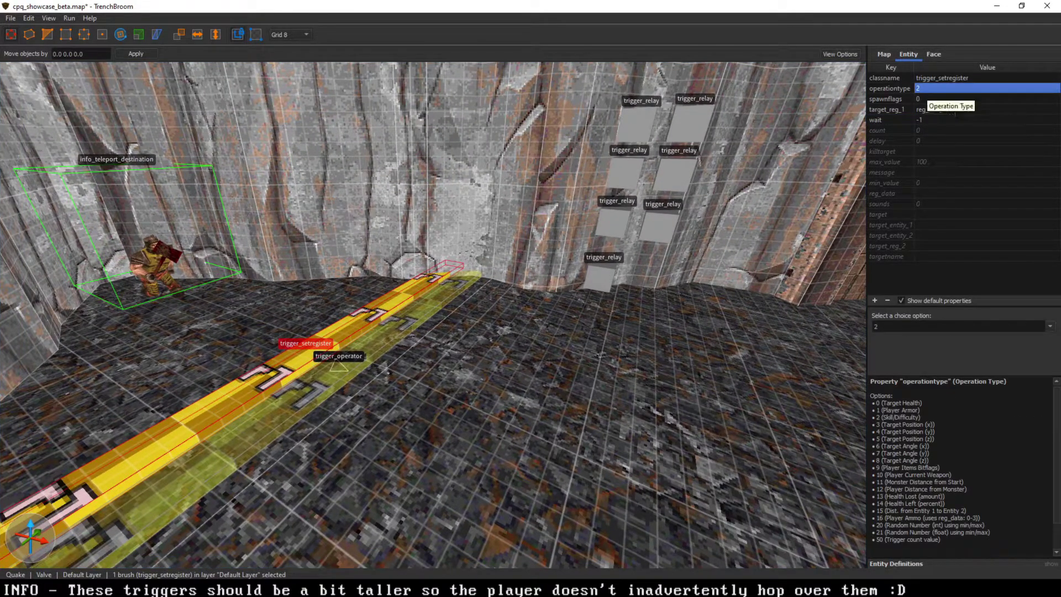
- Reselect the trigger_operator strip and examine its operationtype options and registers
right_click_drag(431, 310, 411, 301)
key("d")
left_click(437, 356)
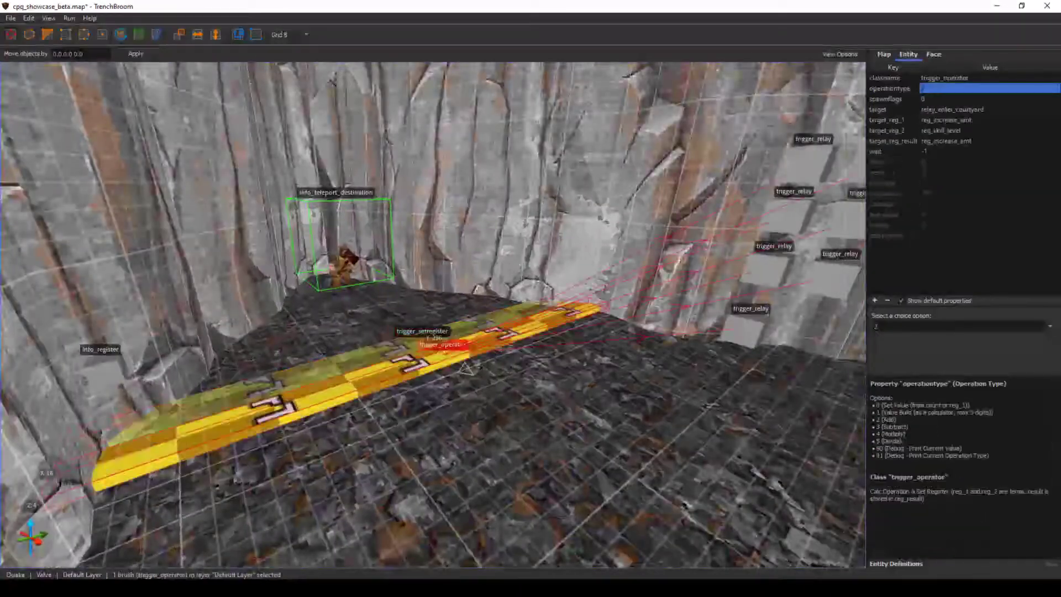
- Check the count of the reg_increase_amt info_register above the overhead meter, and view the left pedestal's button
mouse_move(466, 367)
right_mouse_down()
mouse_move(497, 350)
mouse_move(564, 350)
mouse_move(221, 456)
right_mouse_up()
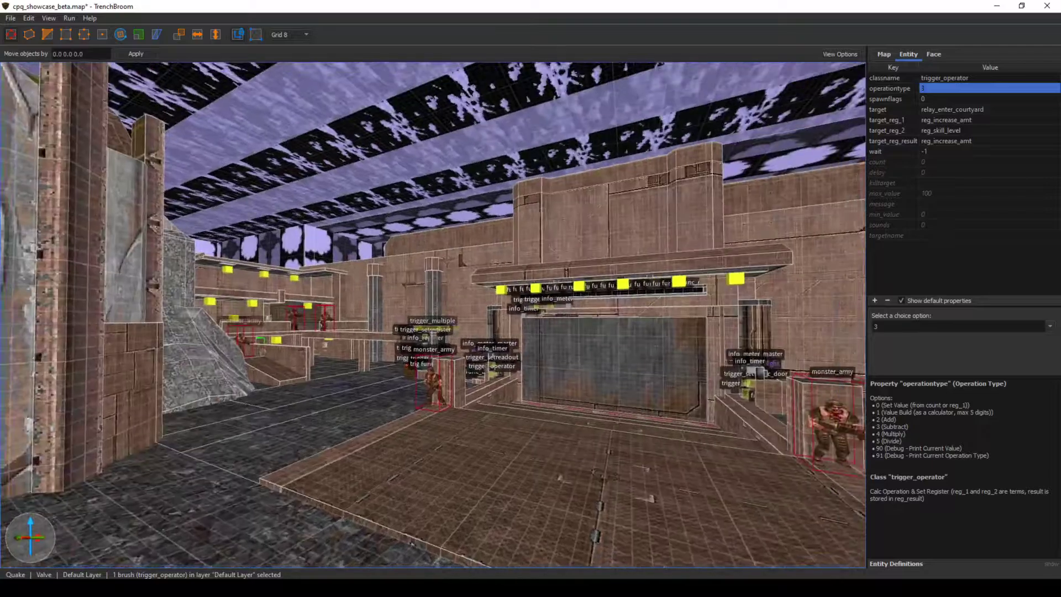
key("w")
right_click_drag(434, 315, 508, 293)
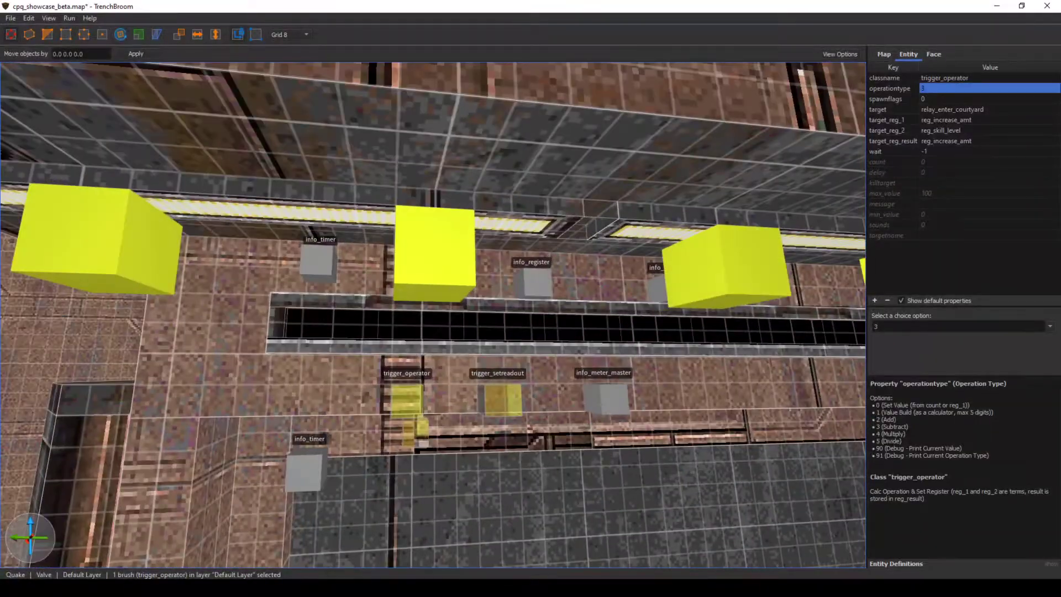
left_click(537, 283)
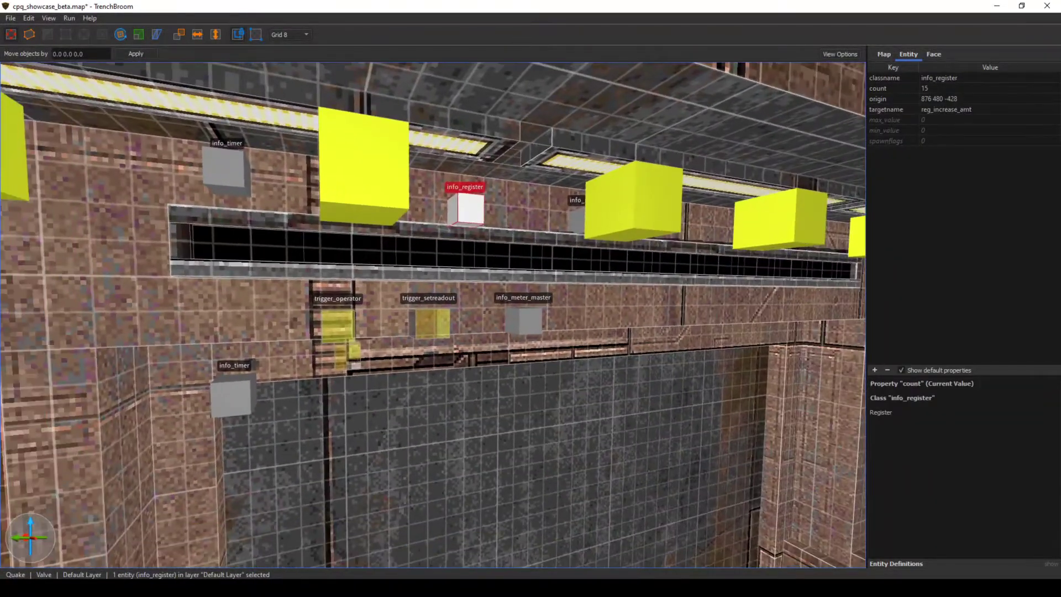
left_click(989, 89)
right_click_drag(498, 276, 442, 365)
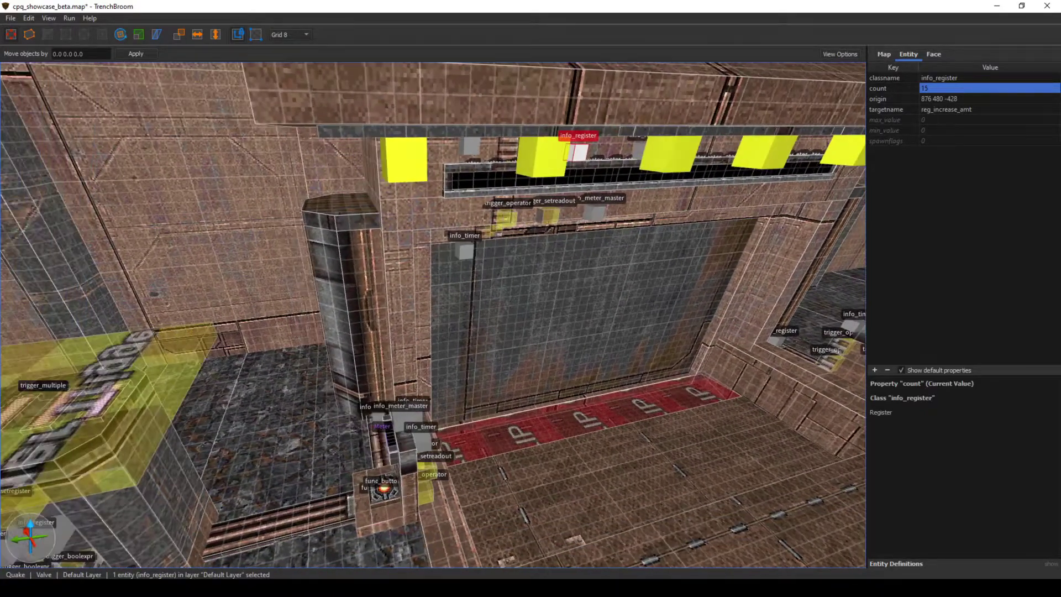
right_click_drag(520, 183, 490, 261)
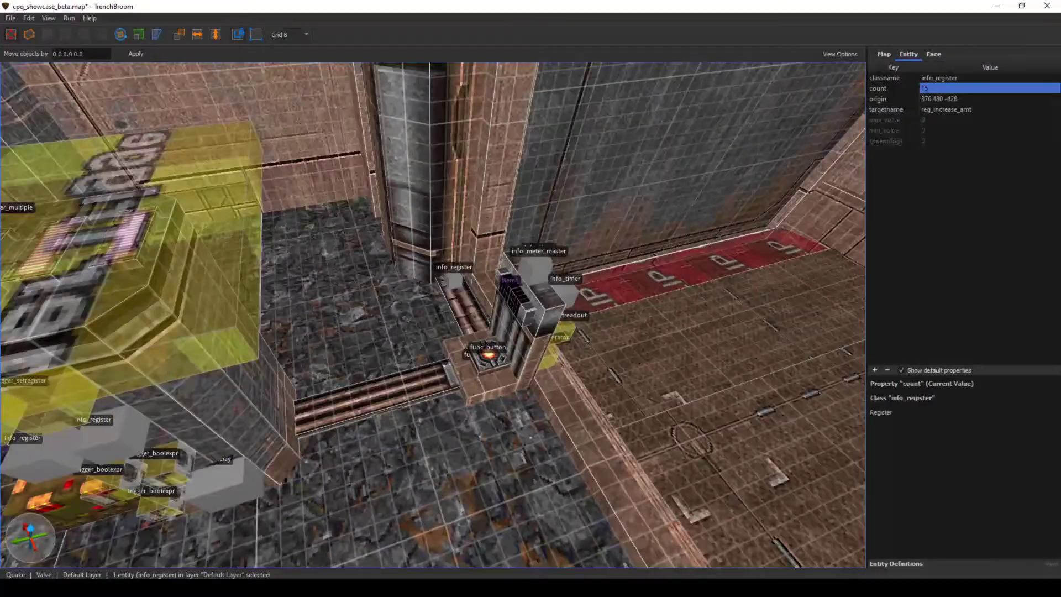
- Reselect the trigger_operator strip on the rocky ground and highlight the Subtract option of its operationtype
right_click_drag(475, 298, 508, 260)
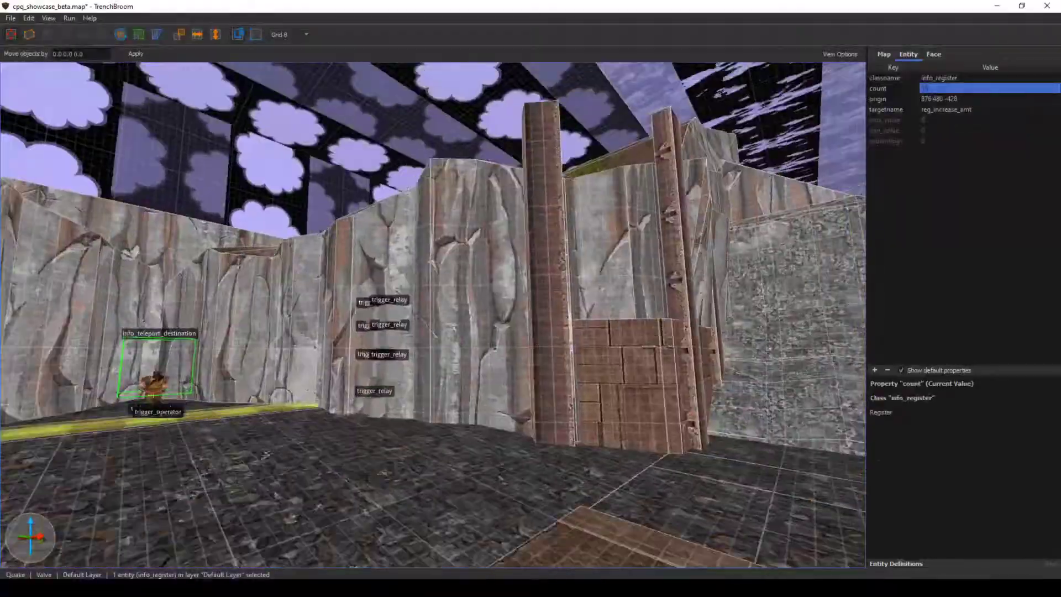
key("w")
mouse_move(456, 334)
right_mouse_down()
mouse_move(436, 357)
mouse_move(586, 352)
right_mouse_up()
key("s")
left_click(435, 357)
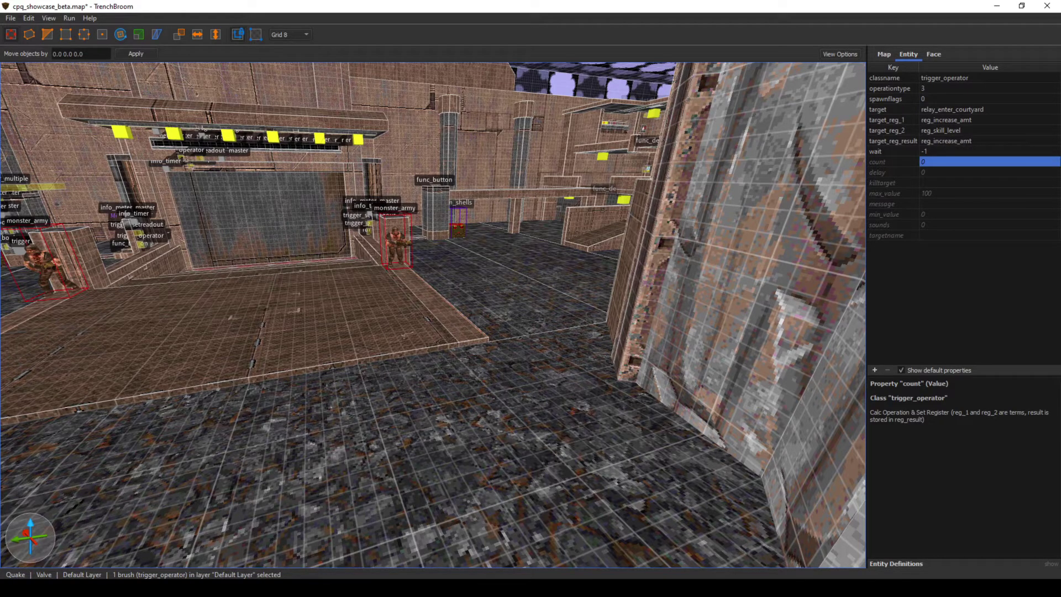
right_click_drag(497, 332, 393, 340)
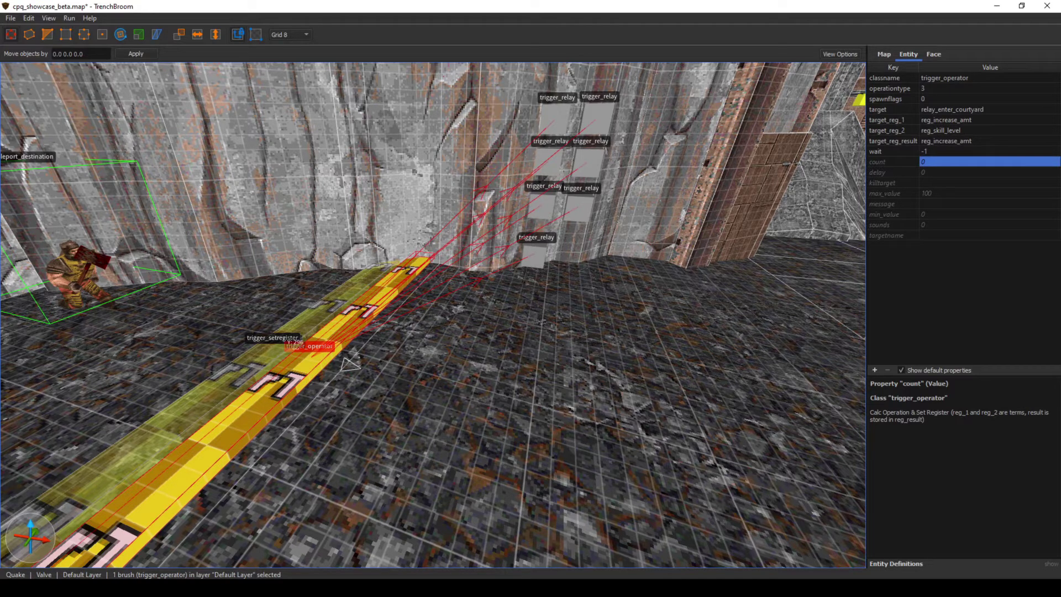
left_click(962, 89)
left_click_drag(883, 427, 909, 427)
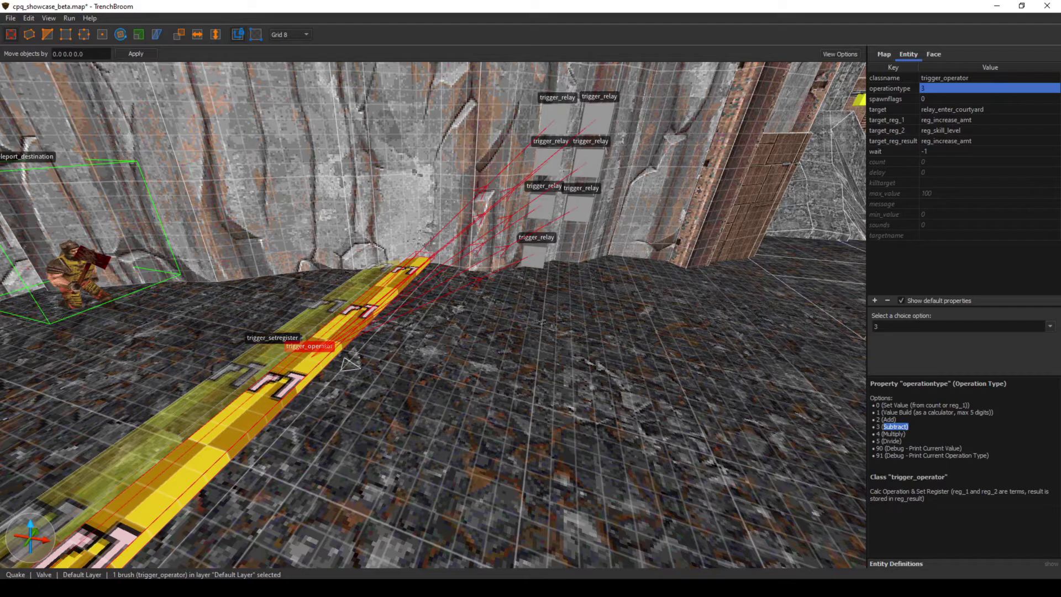
- Examine the front gate's overhead meter, door and side pedestals from several angles
right_click_drag(433, 315, 719, 263)
key("w")
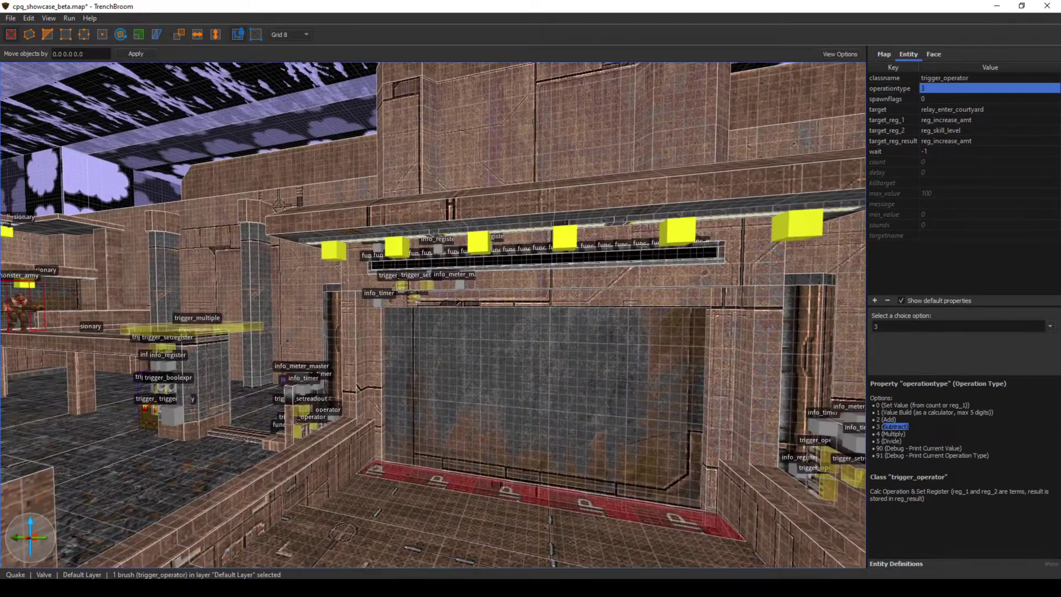
key("a")
right_click_drag(434, 315, 497, 324)
key("w")
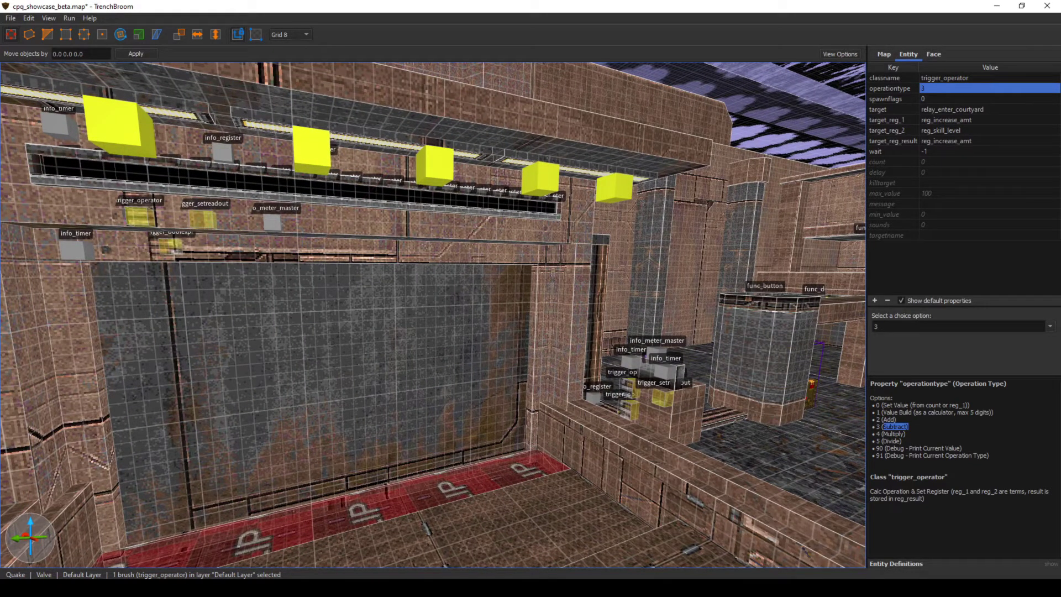
key("s")
right_click_drag(434, 315, 475, 354)
key("w")
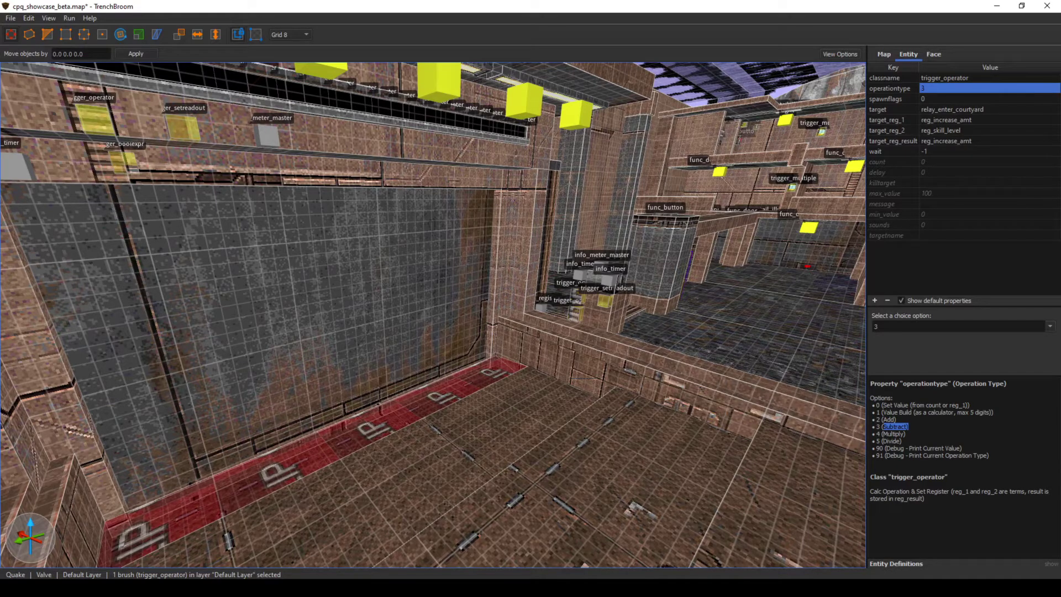
key("s")
right_click_drag(433, 315, 387, 277)
key("w")
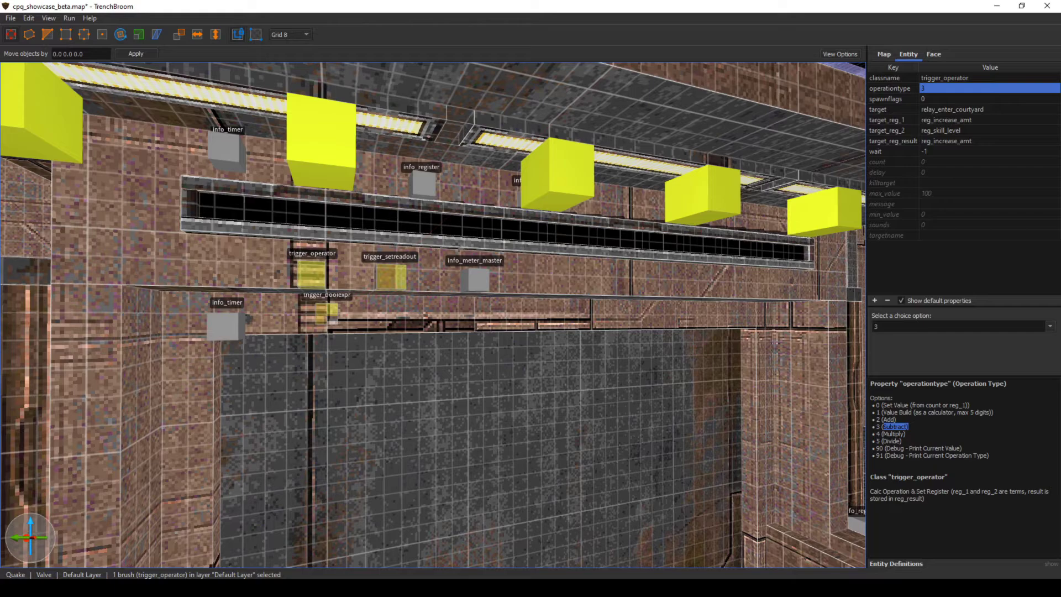
key("s")
right_click_drag(433, 315, 354, 398)
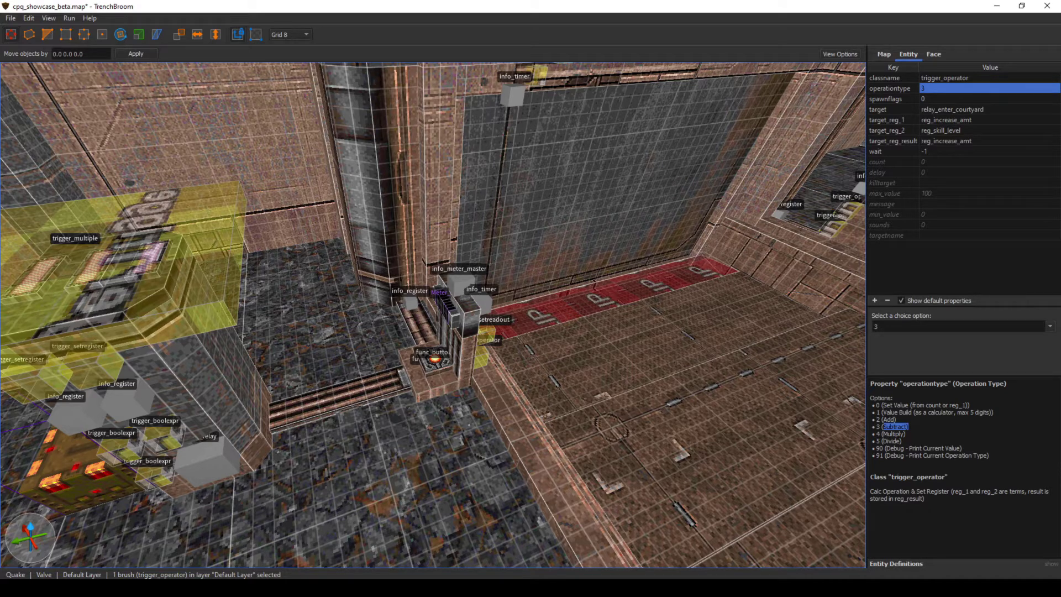
- Select the trigger_boolexpr beneath the gate's overhead meter and check its count, operationtype and target properties
mouse_move(434, 315)
right_mouse_down()
mouse_move(442, 208)
mouse_move(414, 218)
right_mouse_up()
key("w")
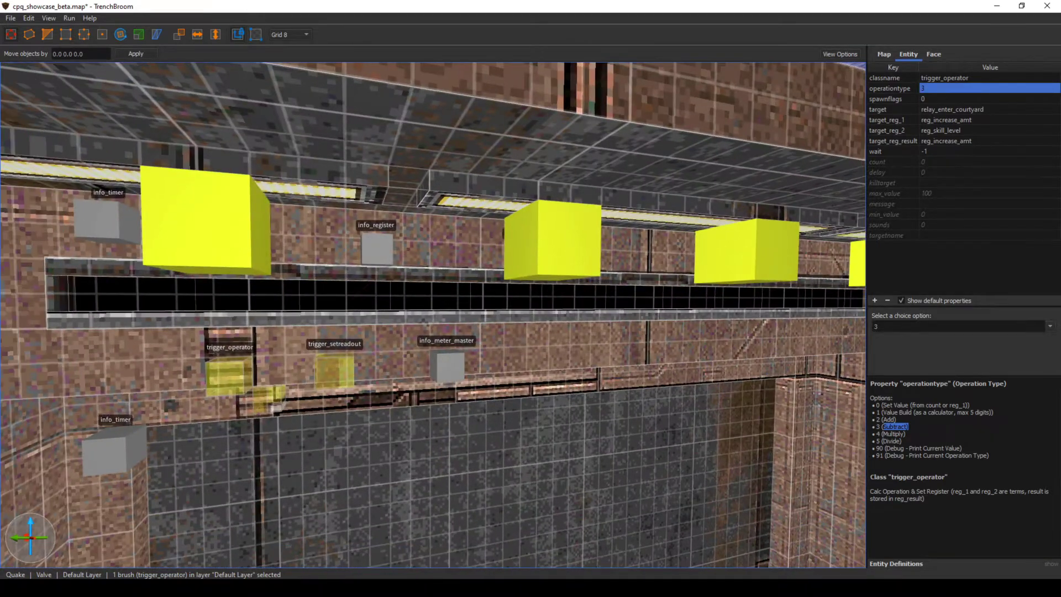
left_click(267, 399)
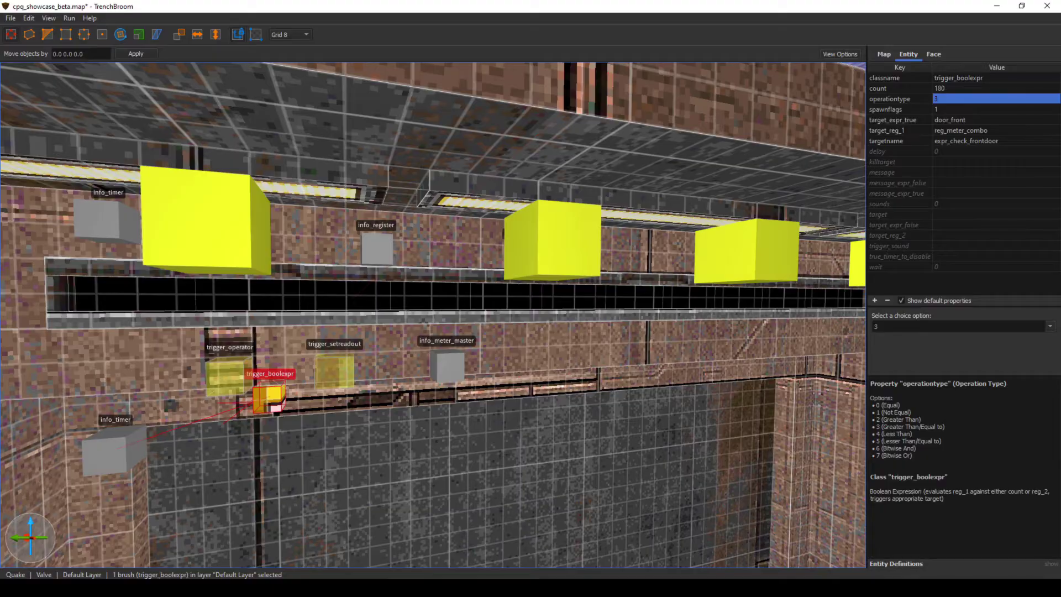
- Look over the courtyard beside the front gate, then the whole gate with both pedestals and the overhead meter
key("s")
right_click_drag(433, 315, 724, 309)
key("w")
key("d")
key("a")
key("w")
key("s")
key("w")
key("a")
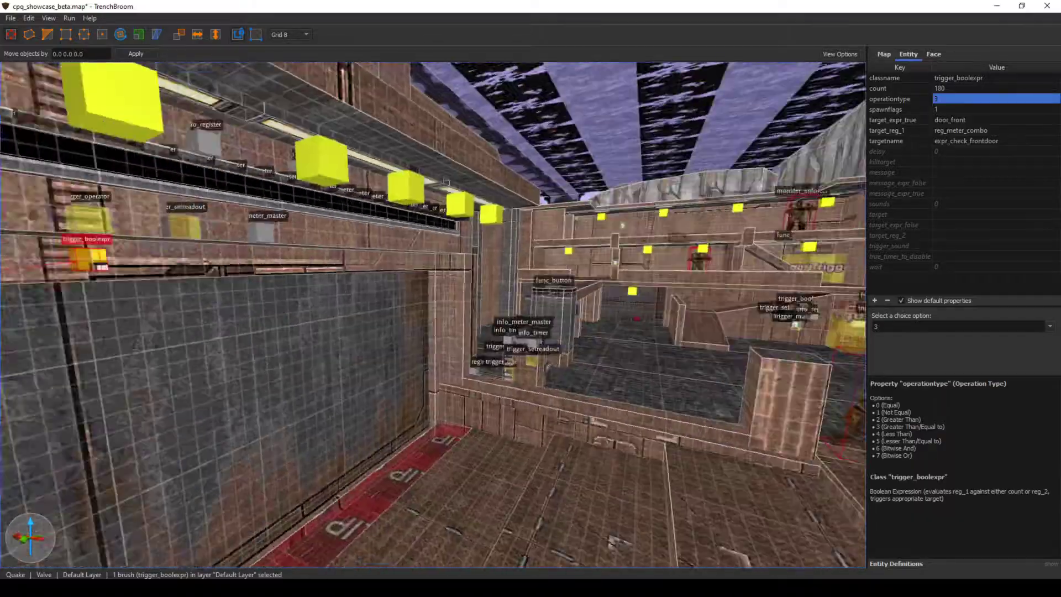
key("s")
right_click_drag(602, 299, 536, 301)
key("w")
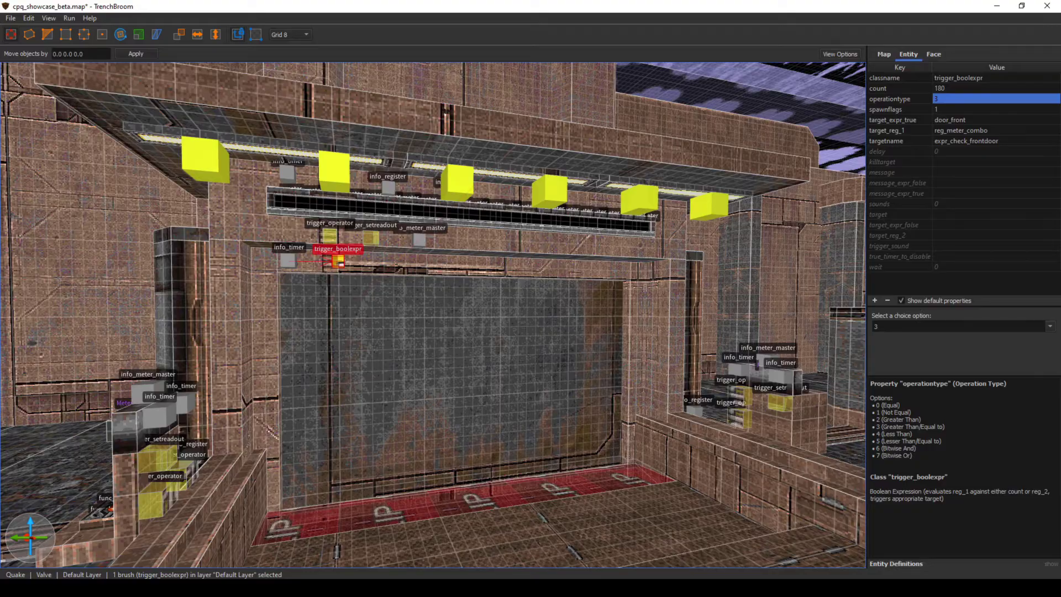
key("s")
mouse_move(434, 315)
right_mouse_down()
mouse_move(553, 321)
mouse_move(453, 315)
right_mouse_up()
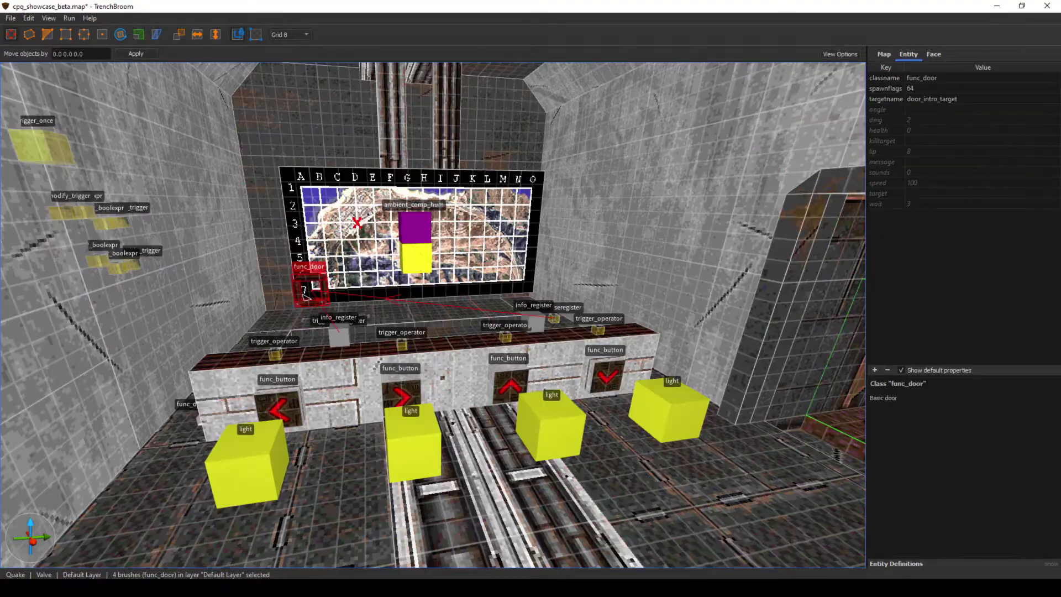
- In the map control room, select the two info_register entities on the console and compare their target names
right_click_drag(433, 315, 456, 354)
key("s")
key("w")
key("s")
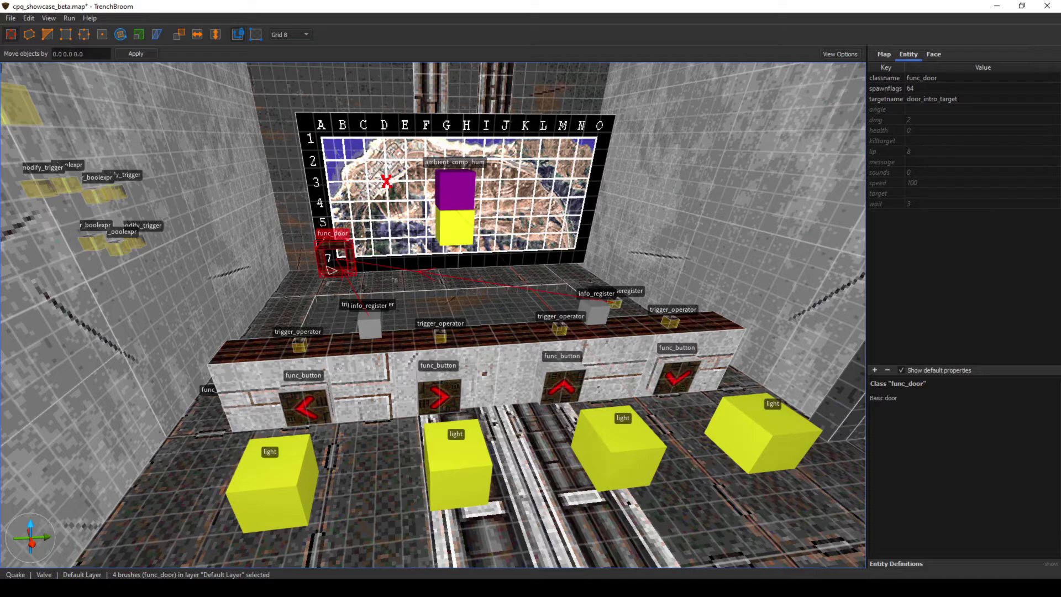
mouse_move(433, 315)
right_mouse_down()
mouse_move(396, 265)
mouse_move(422, 273)
mouse_move(429, 323)
right_mouse_up()
key("w")
key("s")
key("w")
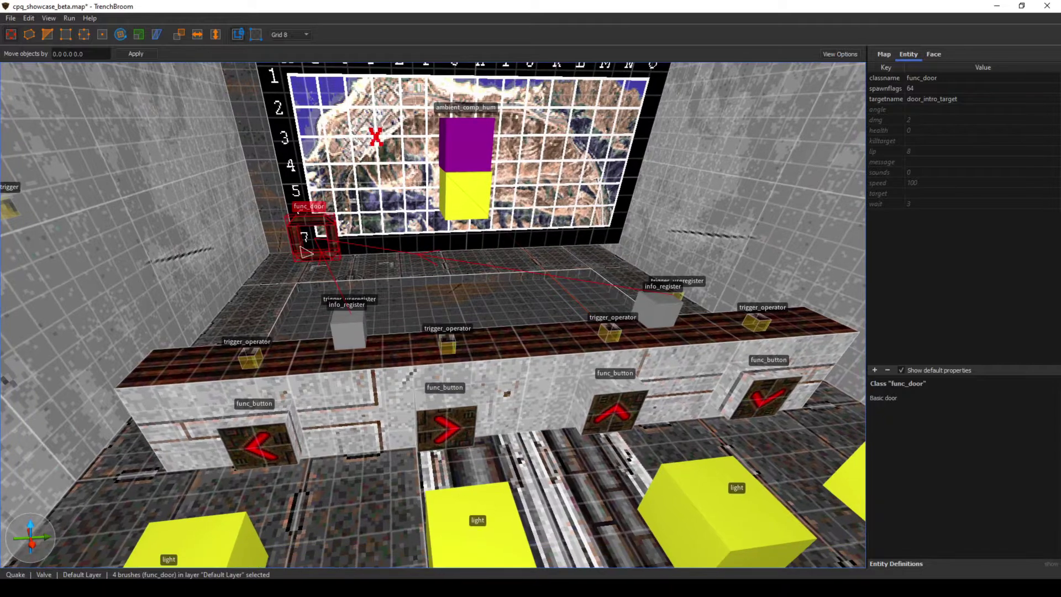
left_click(348, 332)
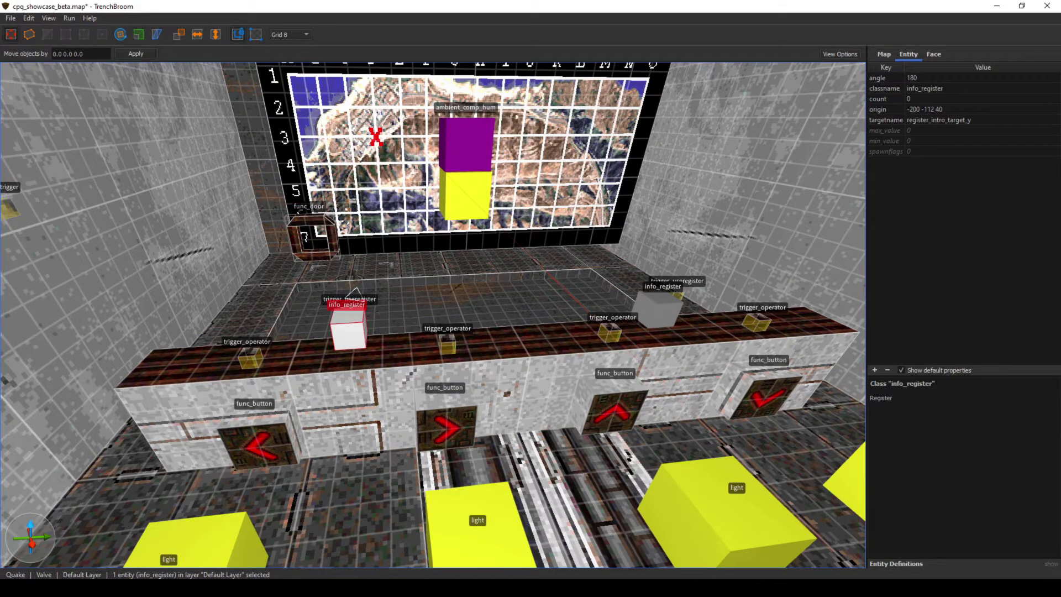
left_click(660, 308)
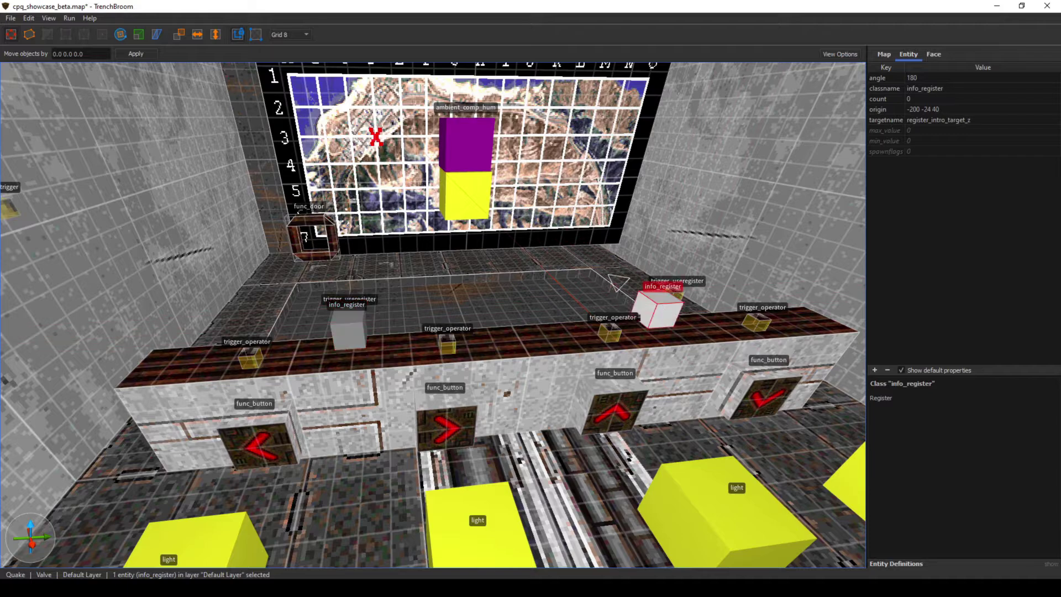
right_click_drag(659, 309, 663, 304)
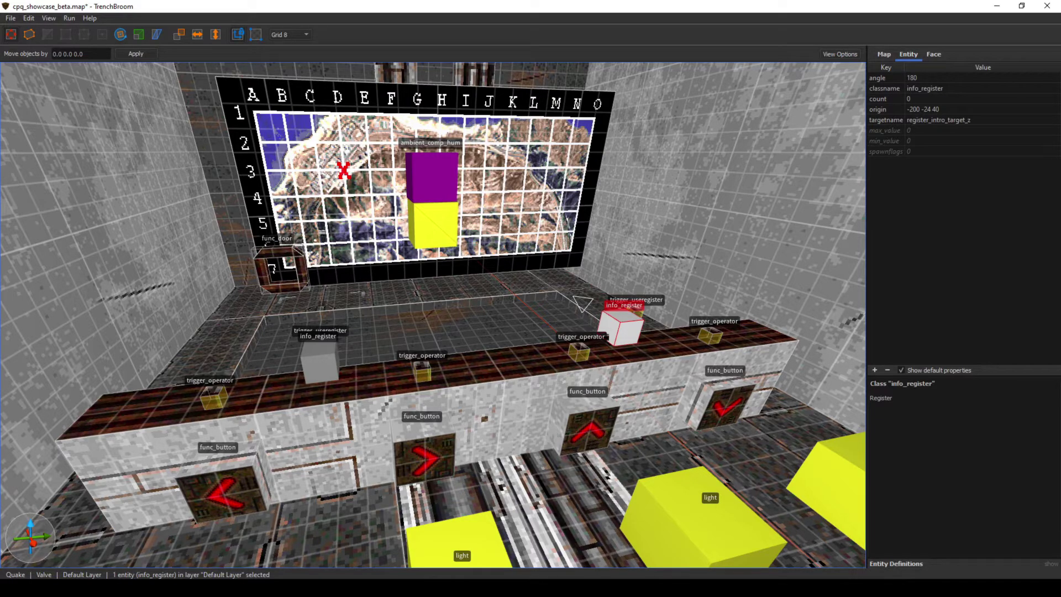
- Select the func_door target frame at the lower corner of the wall map and check its targetname
key("w")
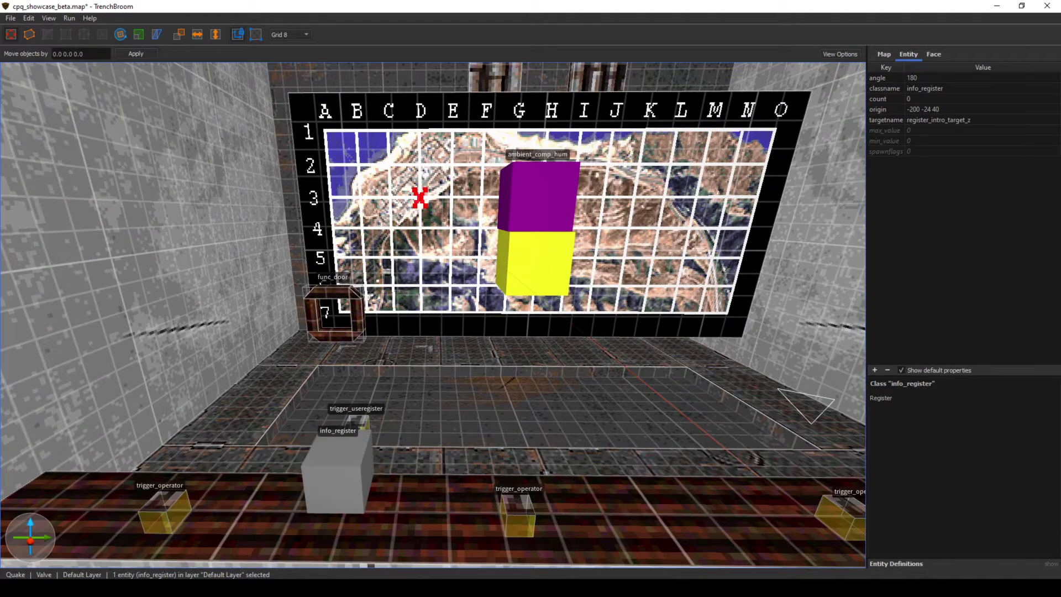
left_click(318, 331)
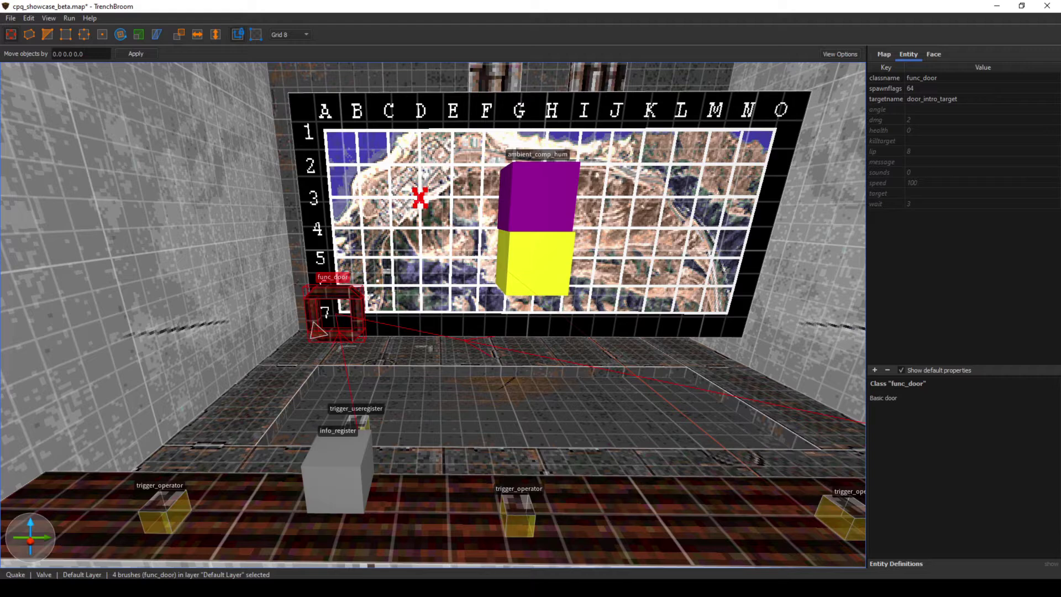
mouse_move(318, 331)
left_mouse_down("alt")
mouse_move(315, 304)
mouse_move(318, 332)
left_mouse_up("alt")
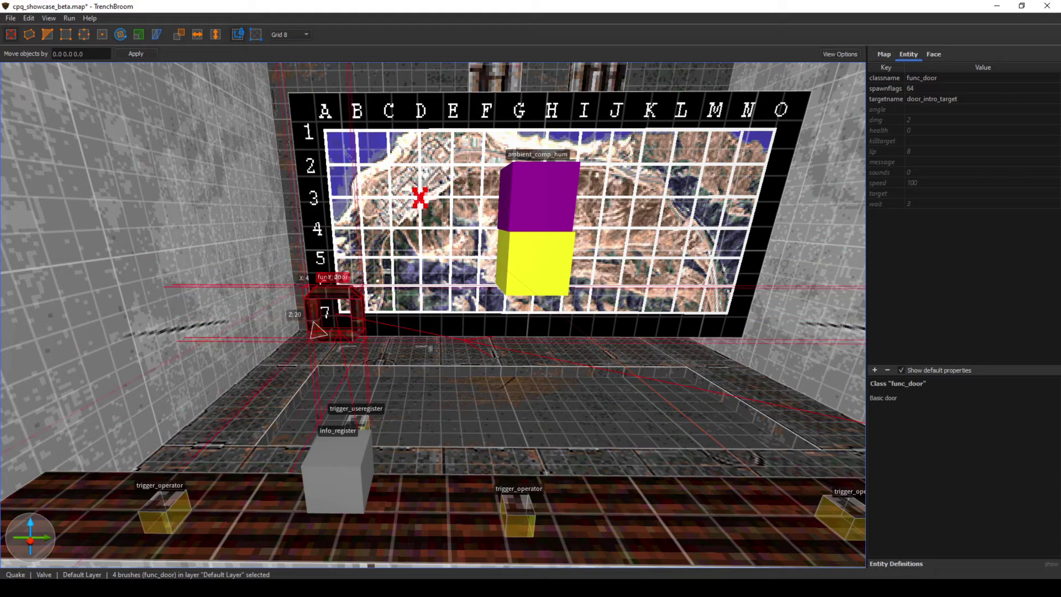
- Reselect the register_intro_target_y and register_intro_target_z registers on the console in turn
scroll(318, 331, "down", 5)
right_click_drag(317, 331, 323, 340)
left_click(366, 359)
left_click(677, 345)
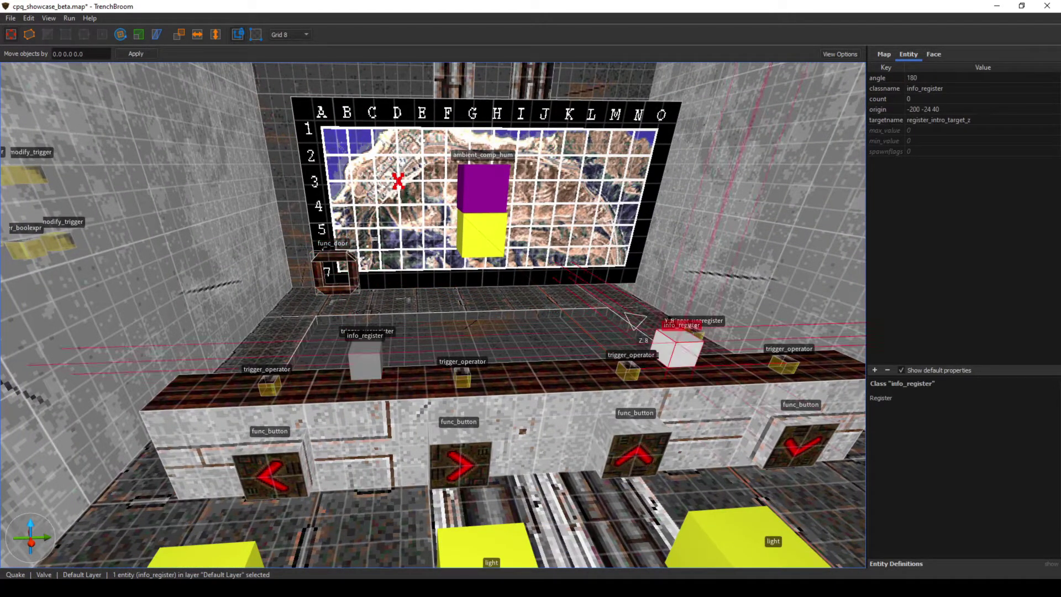
left_click(365, 360)
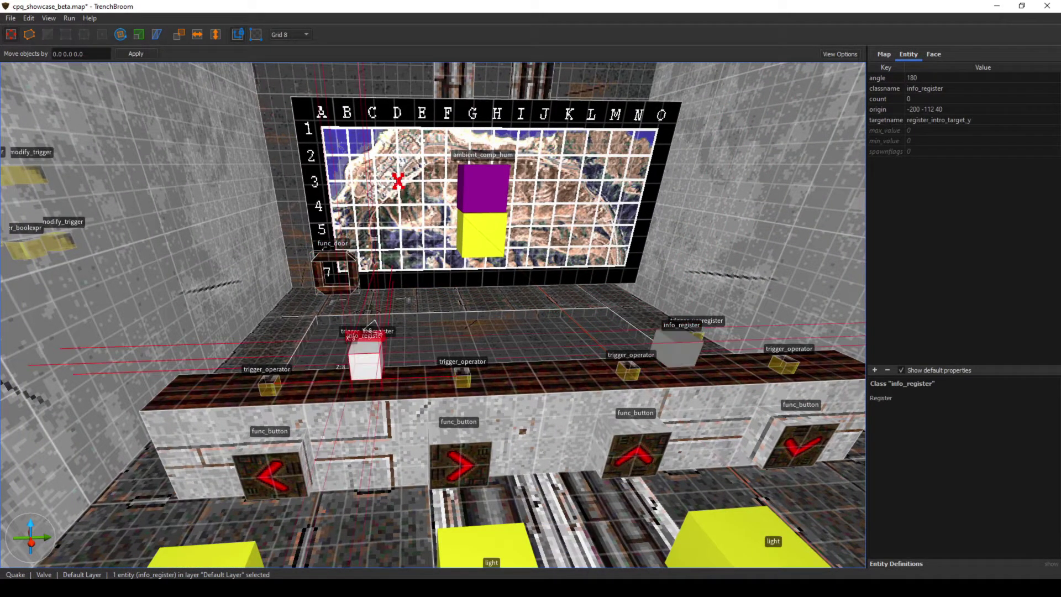
- Select the right-arrow func_button on the console and check which operator it targets
left_click(460, 464)
mouse_move(460, 464)
right_mouse_down()
mouse_move(449, 470)
mouse_move(458, 473)
right_mouse_up()
key("a")
key("w")
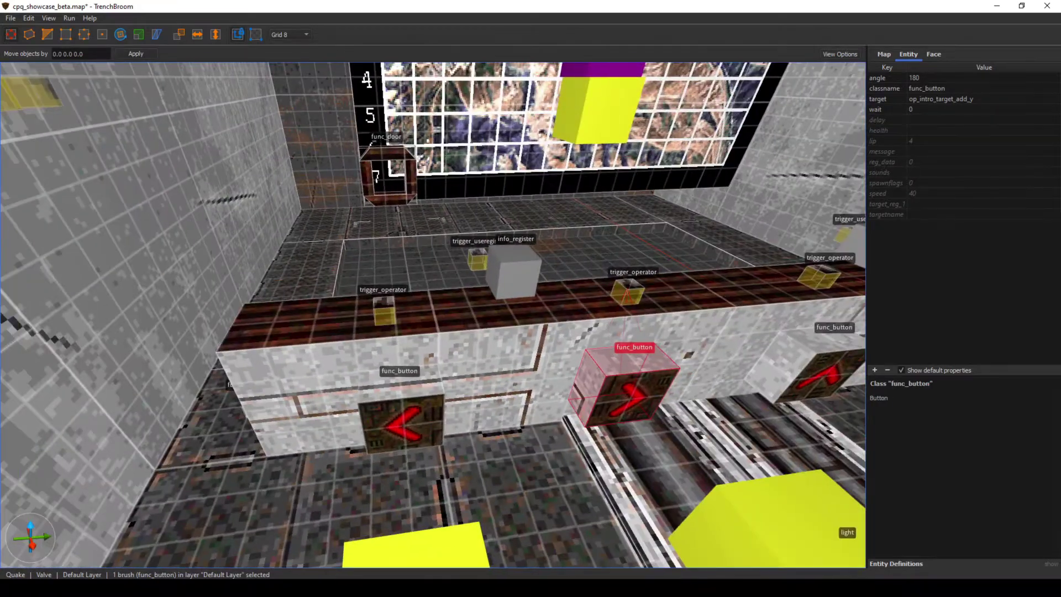
- Select the trigger_operator above the left-arrow button and examine its operation, count and value limits
left_click(384, 312)
key("d")
mouse_move(384, 313)
right_mouse_down()
mouse_move(362, 315)
mouse_move(397, 313)
mouse_move(389, 306)
right_mouse_up()
key("a")
key("w")
key("s")
key("w")
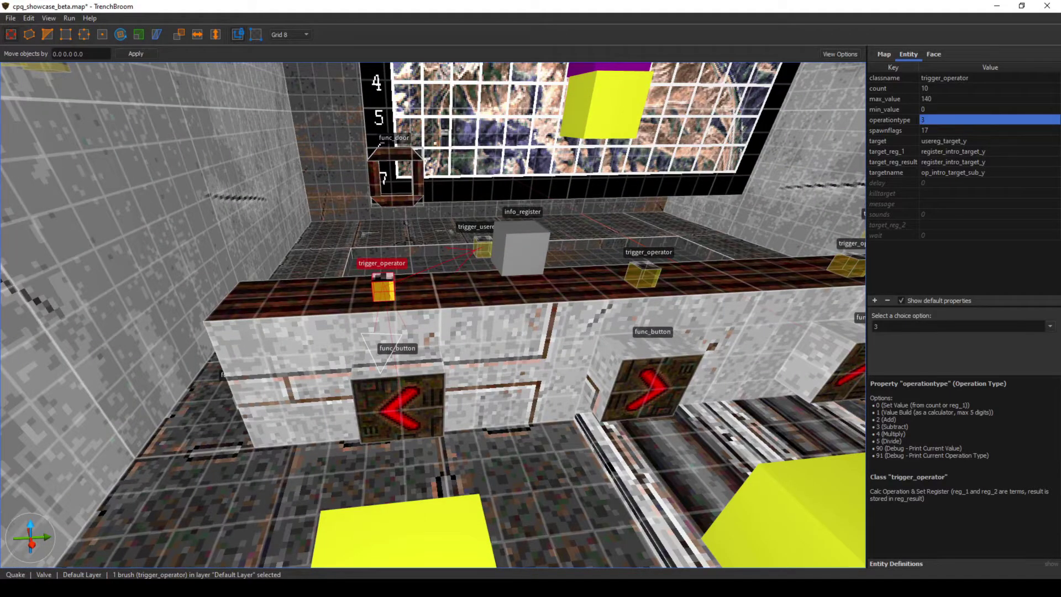
- Select the left-arrow and right-arrow buttons alternately to compare their targets
left_click(399, 408)
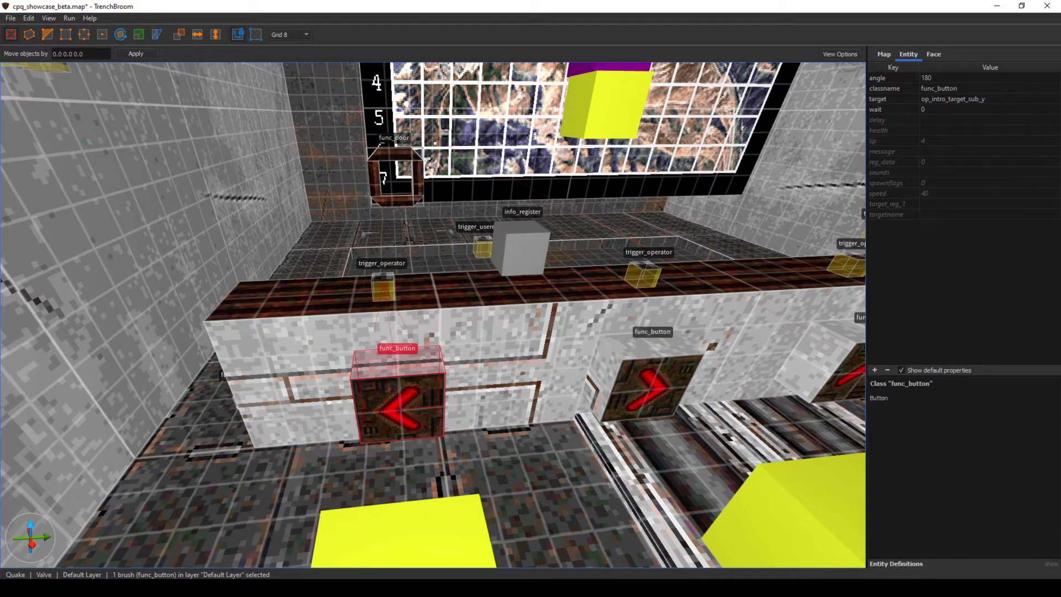
left_click(652, 387)
left_click(399, 406)
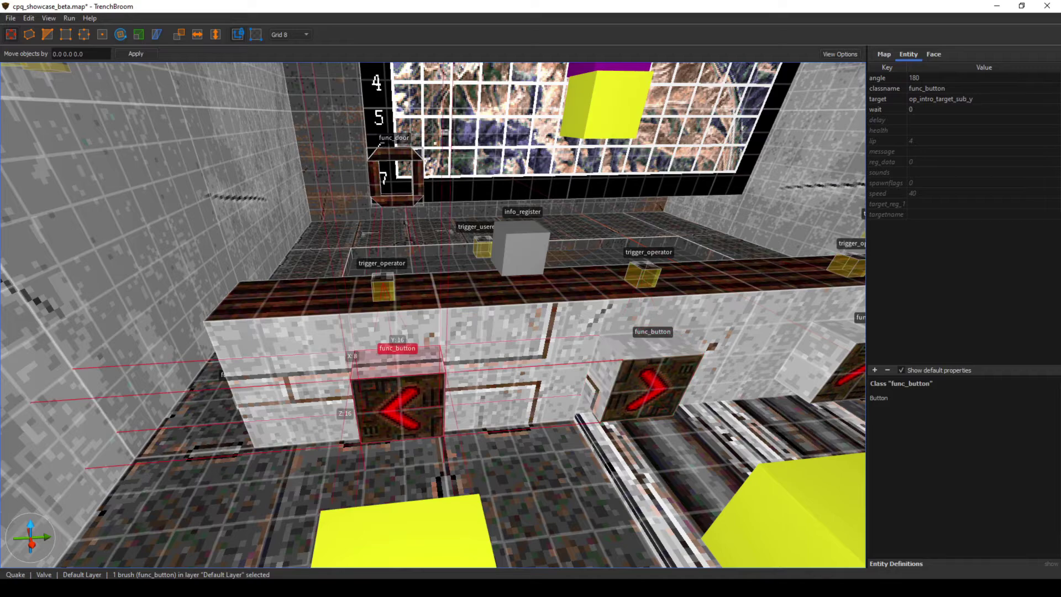
left_click(652, 387)
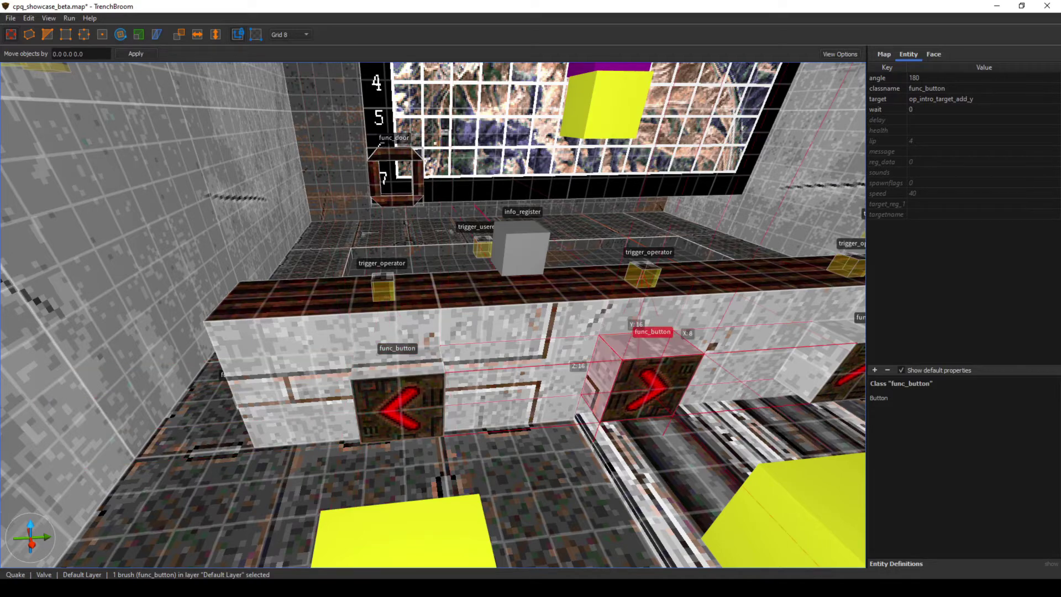
- Select the up-arrow and down-arrow buttons in turn and check their targets
key("d")
right_click_drag(652, 387, 632, 386)
left_click(454, 377)
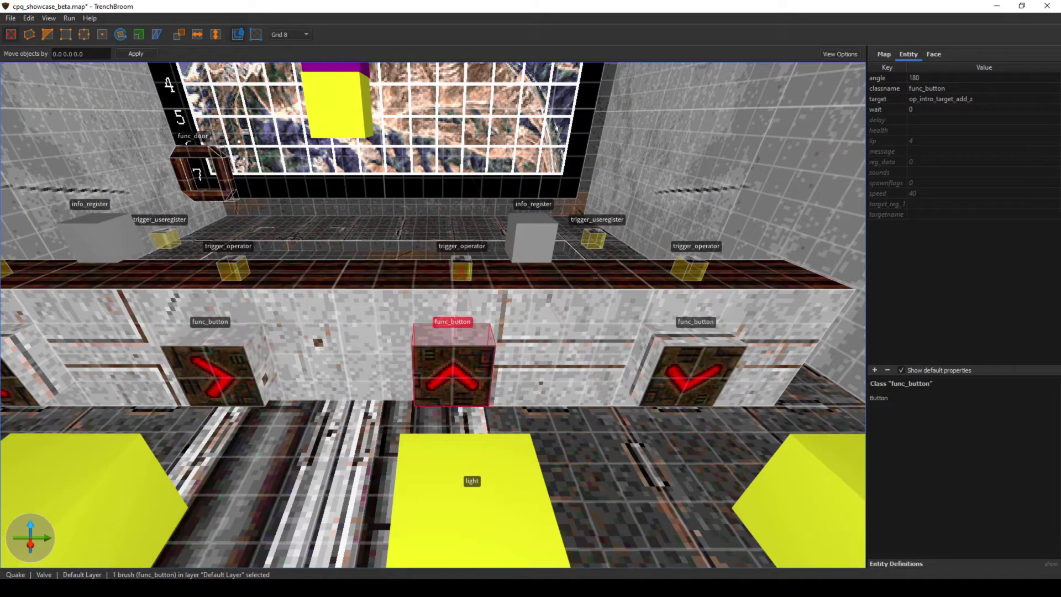
left_click(691, 376)
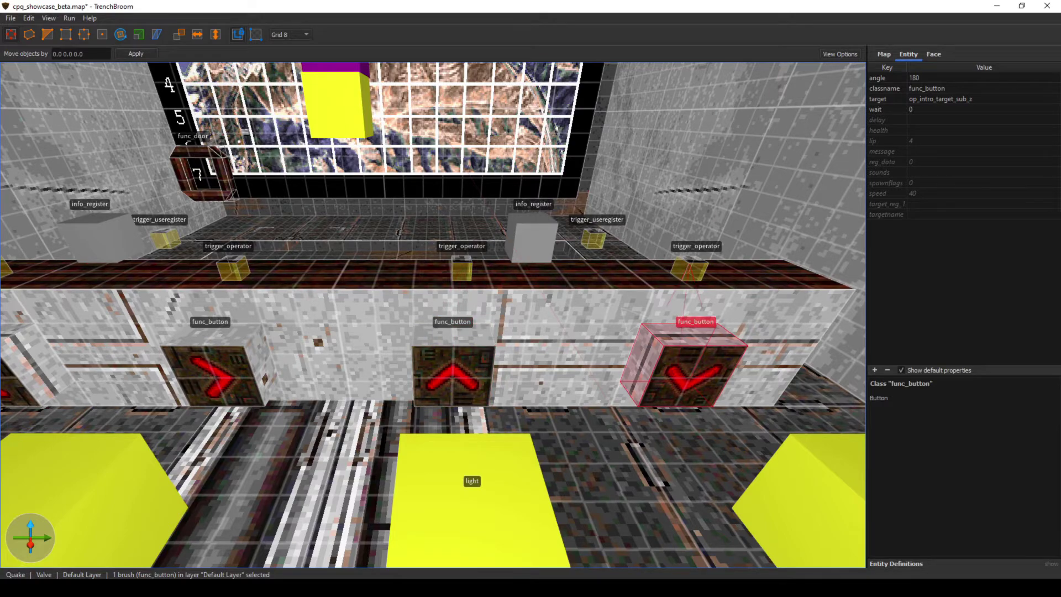
- Return to the op_intro_target_sub_y trigger_operator and review its registers and target
key("a")
right_click_drag(690, 376, 713, 376)
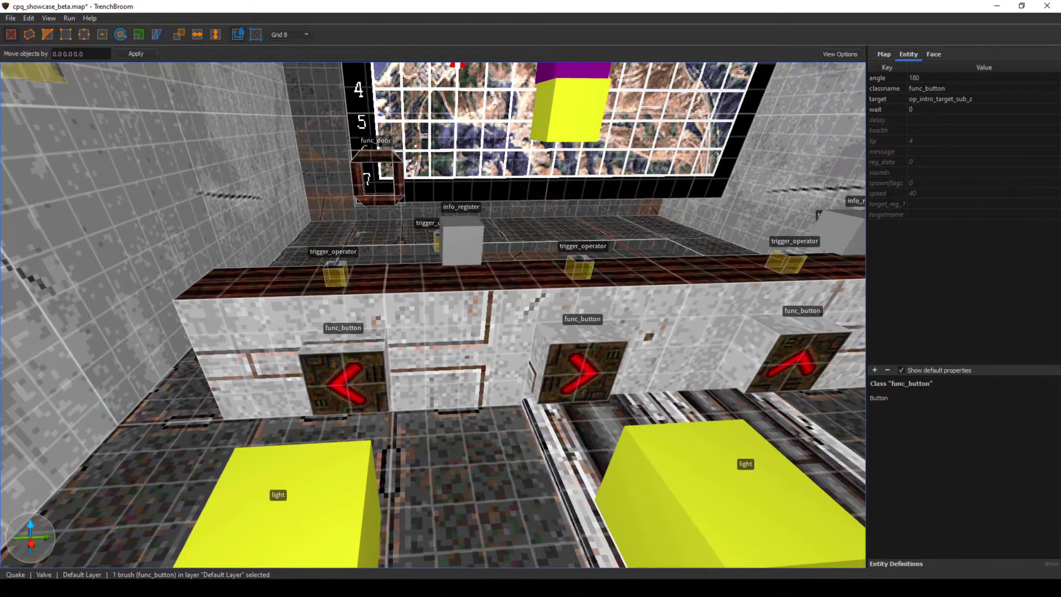
left_click(335, 275)
key("w")
mouse_move(336, 274)
right_mouse_down()
mouse_move(316, 264)
mouse_move(325, 273)
right_mouse_up()
key("s")
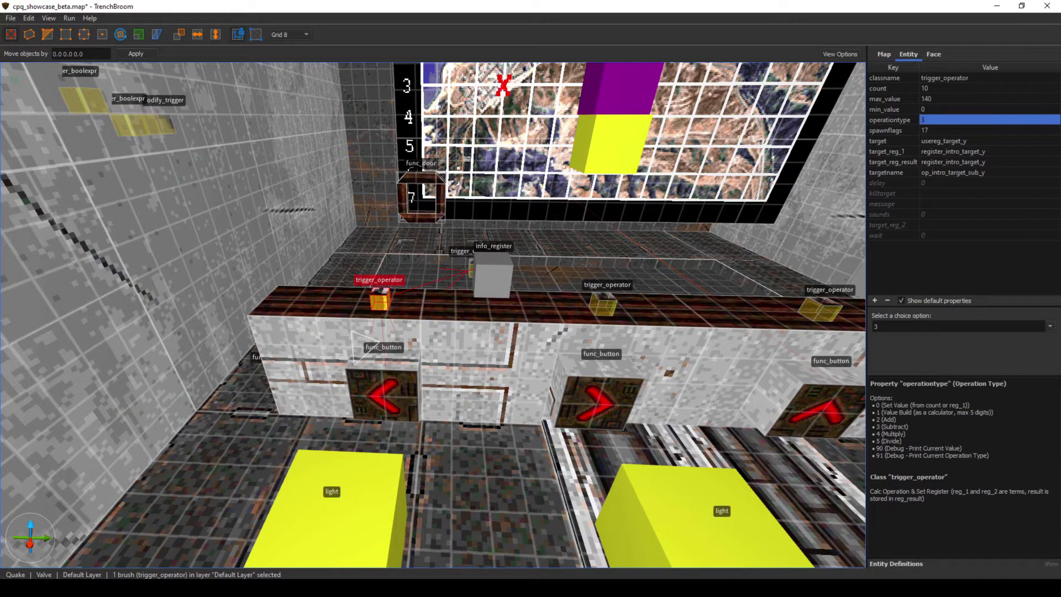
- Select the trigger_operators above the right-arrow and up-arrow buttons and compare their operation types, limits and registers
left_click(602, 304)
key("d")
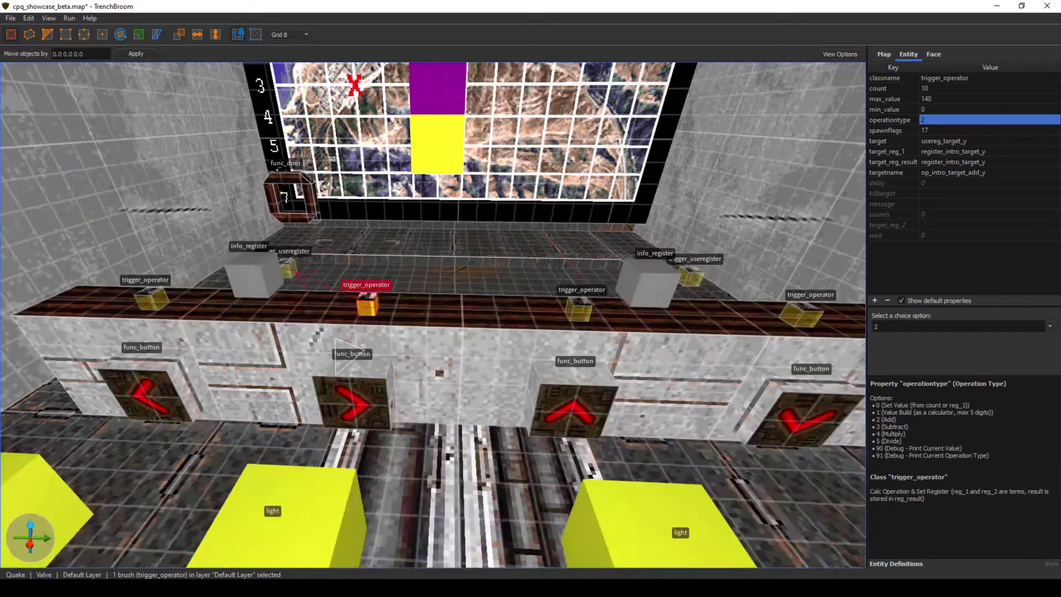
right_click(620, 260)
left_click(506, 339)
left_click(505, 311)
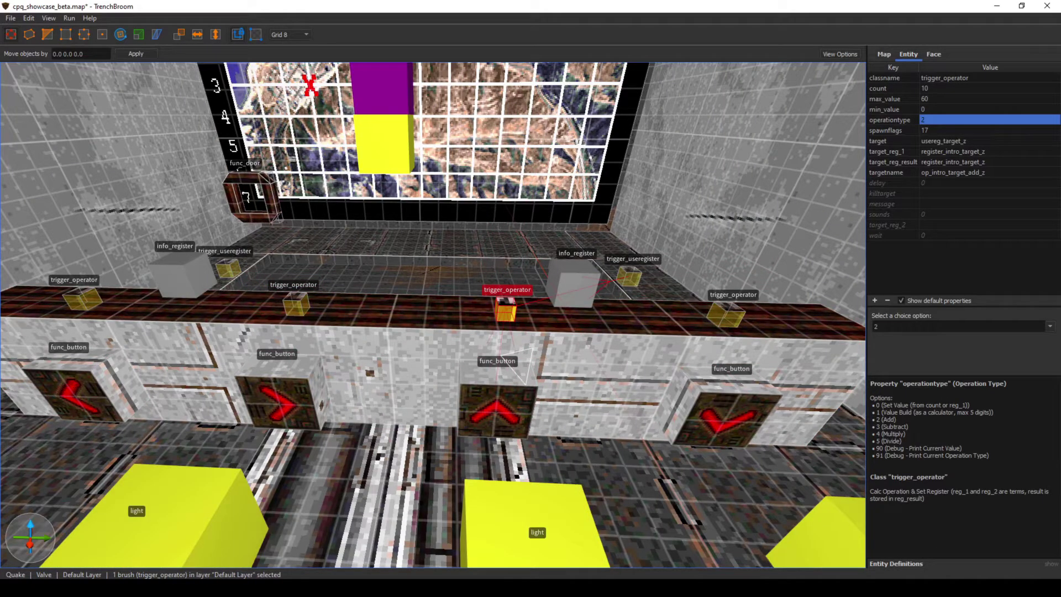
- Select the trigger_operator above the down-arrow button and review its operation type and registers
left_click(726, 315)
key("a")
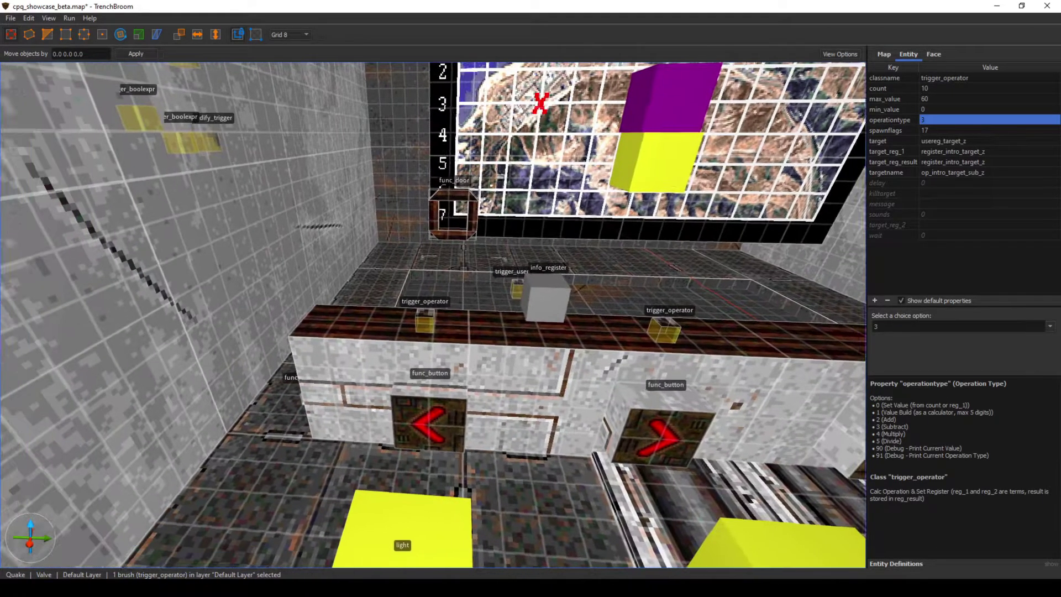
key("w")
key("s")
key("w")
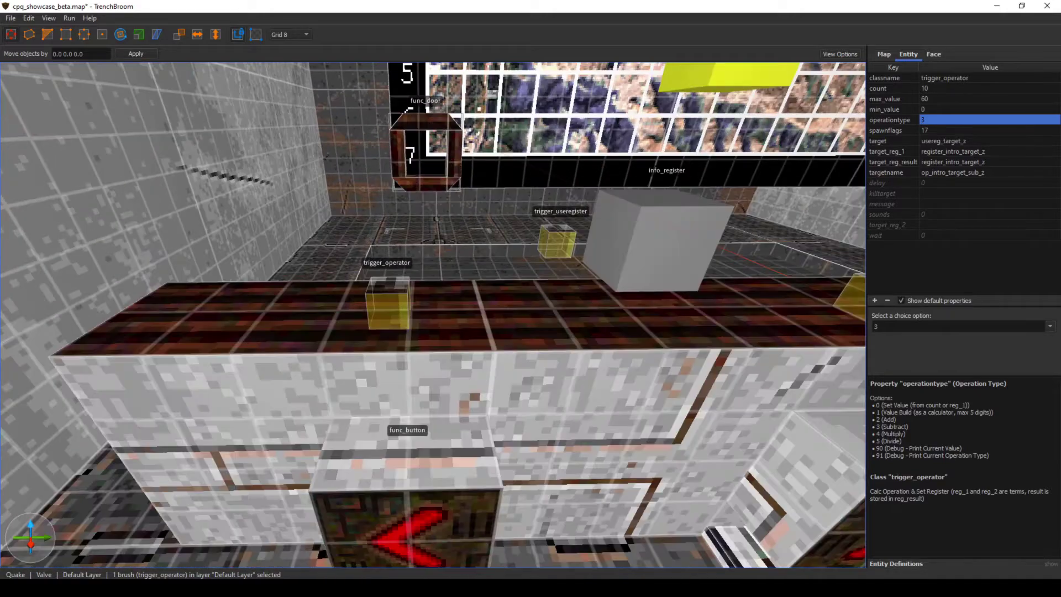
key("s")
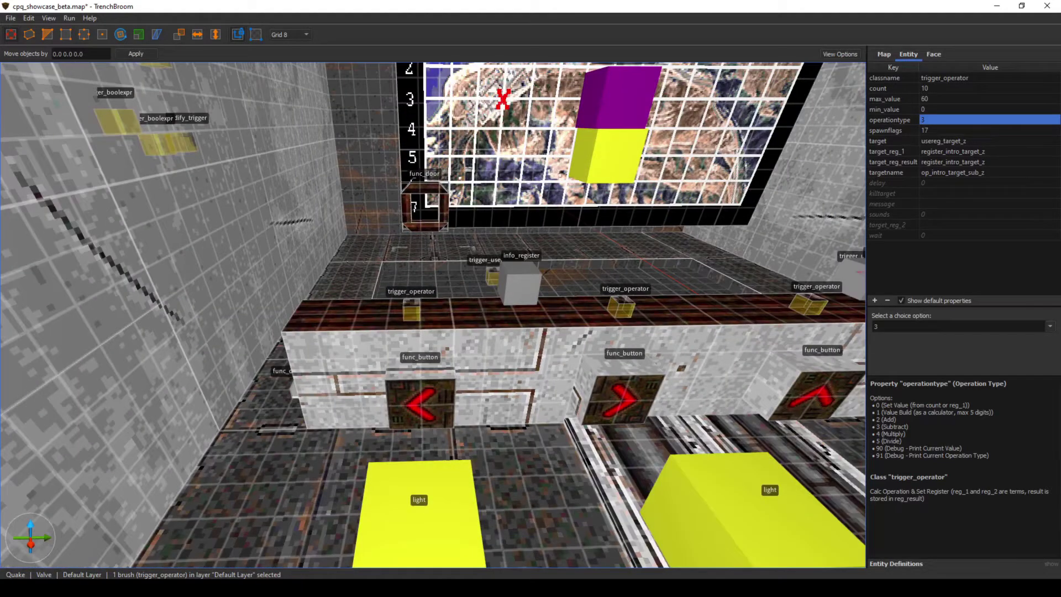
- Select the trigger_operators above the right, left, up and down arrow buttons in turn and compare their operation types
left_click(621, 308)
left_click(411, 312)
right_click_drag(412, 311, 416, 311)
key("d")
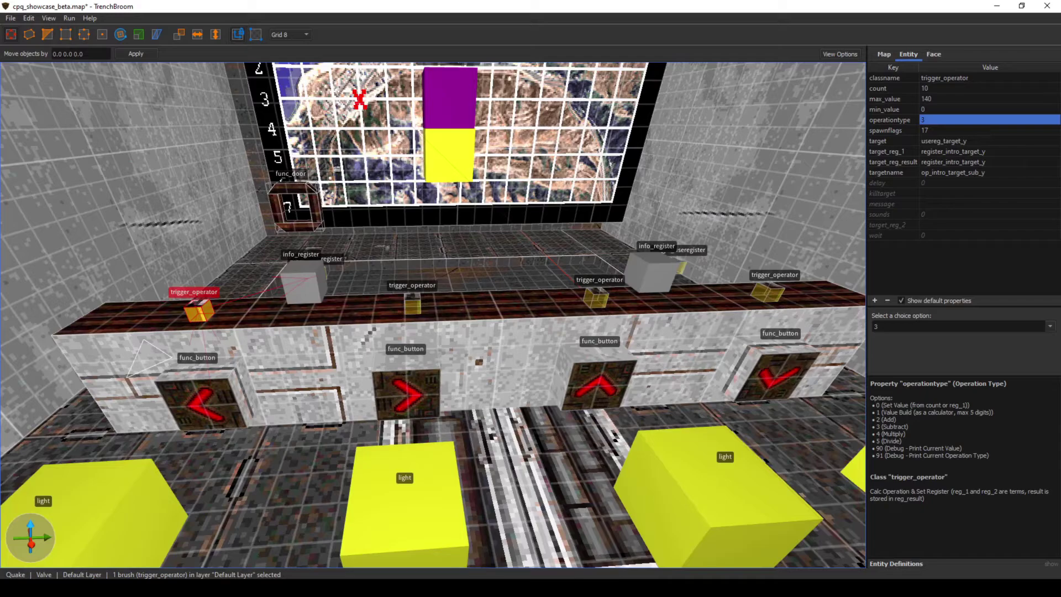
left_click(596, 298)
left_click(768, 292)
right_click_drag(768, 292, 746, 279)
key("w")
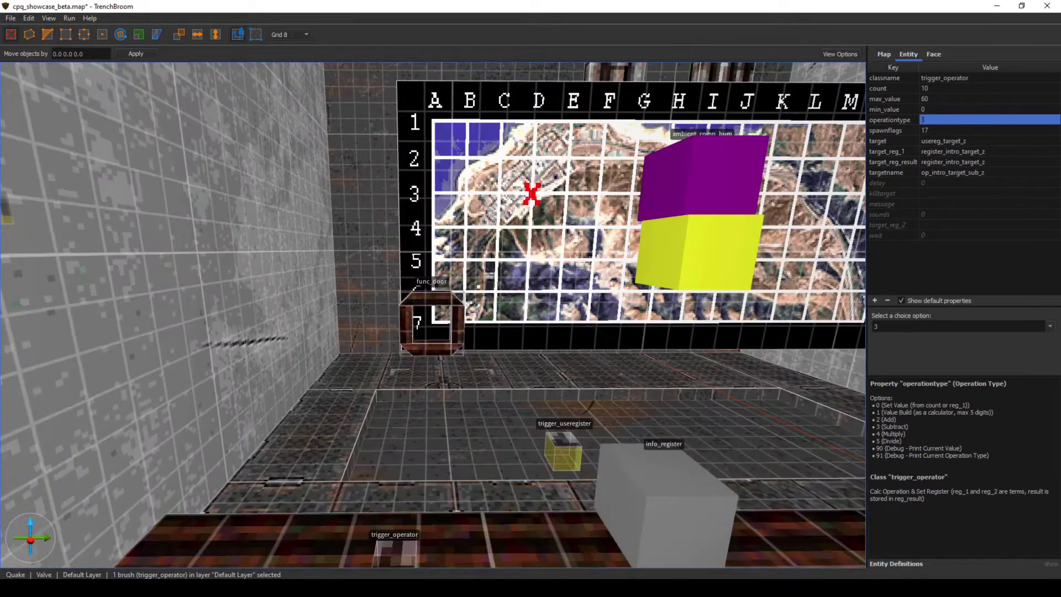
- Select the two info_register entities on the console in turn and compare their target names and counts
left_click(432, 299)
key("s")
right_click_drag(432, 299, 522, 307)
left_click(481, 302)
key("w")
key("s")
key("a")
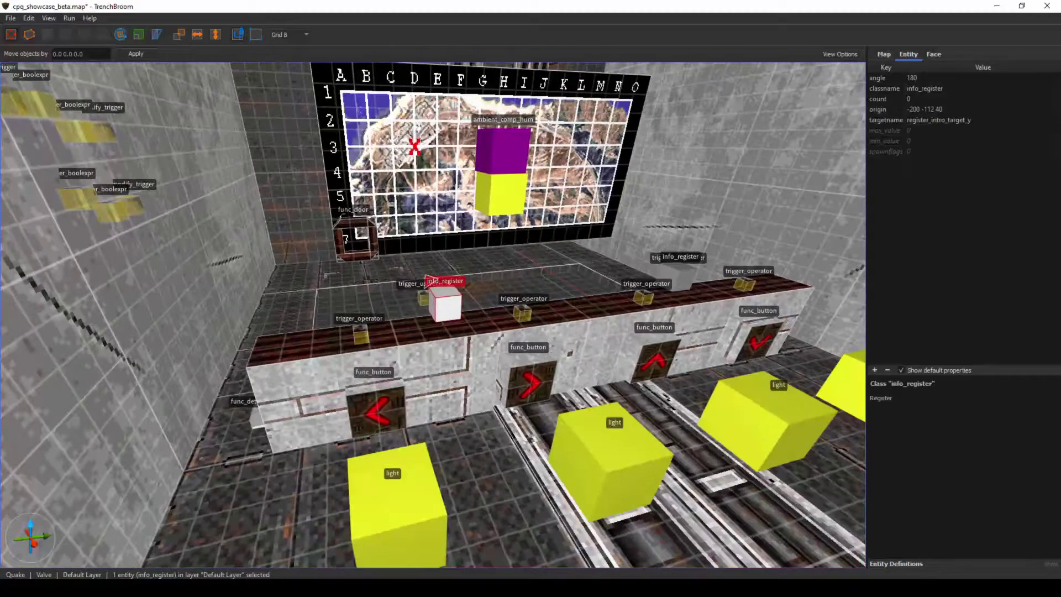
left_click(678, 277)
key("w")
key("s")
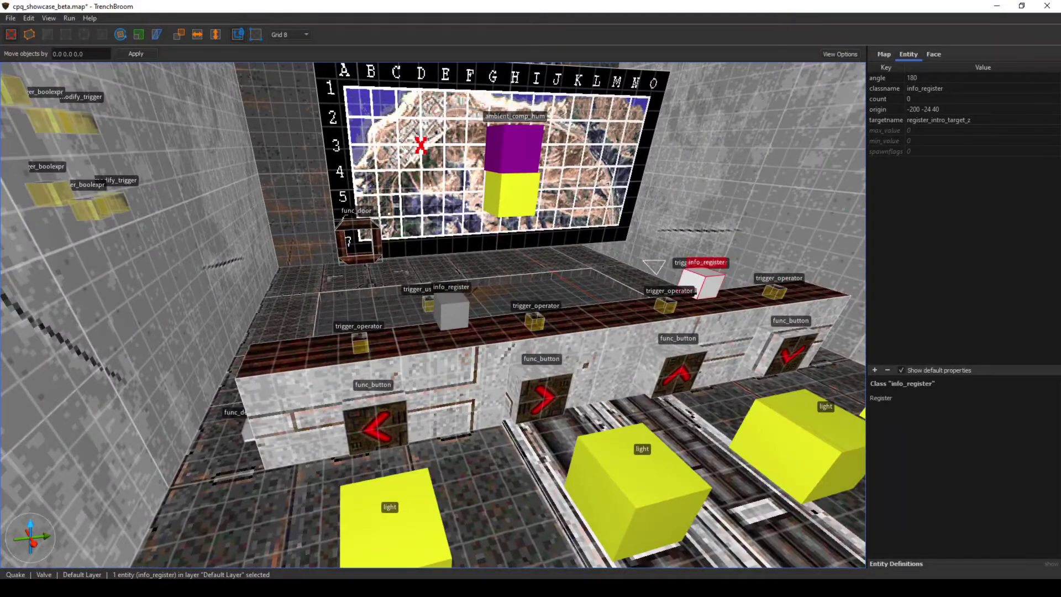
- Check the max_value property on the trigger_operators above the left-arrow and right-arrow buttons
left_click(360, 345)
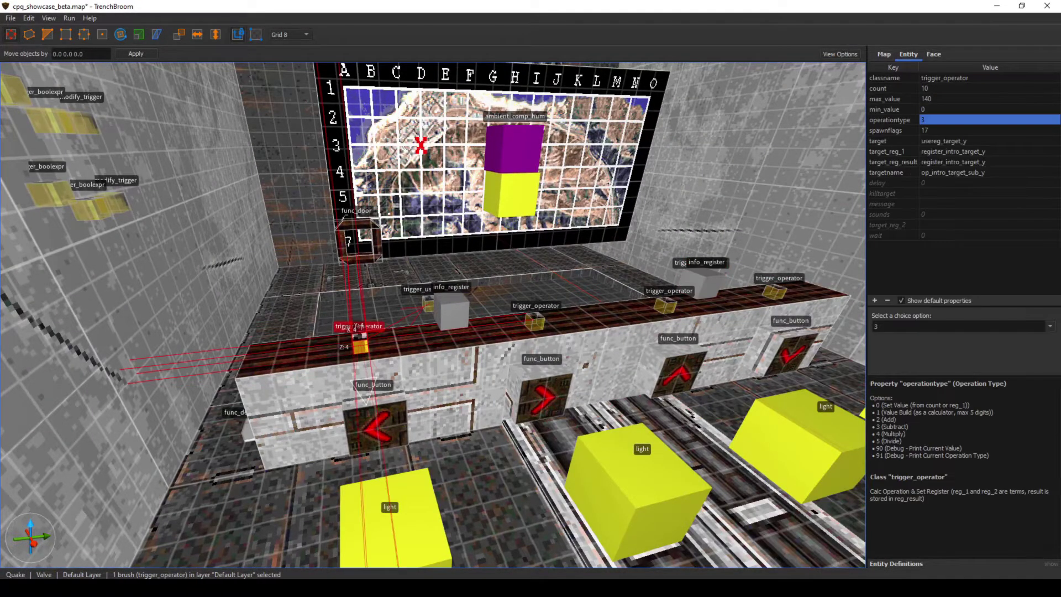
left_click(890, 99)
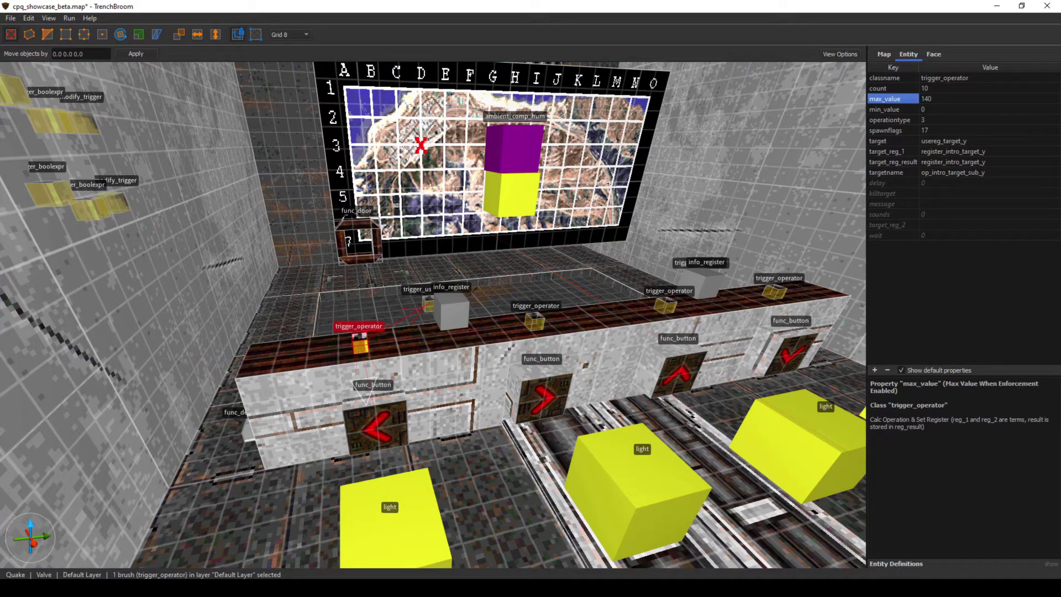
left_click(534, 322)
left_click(534, 322)
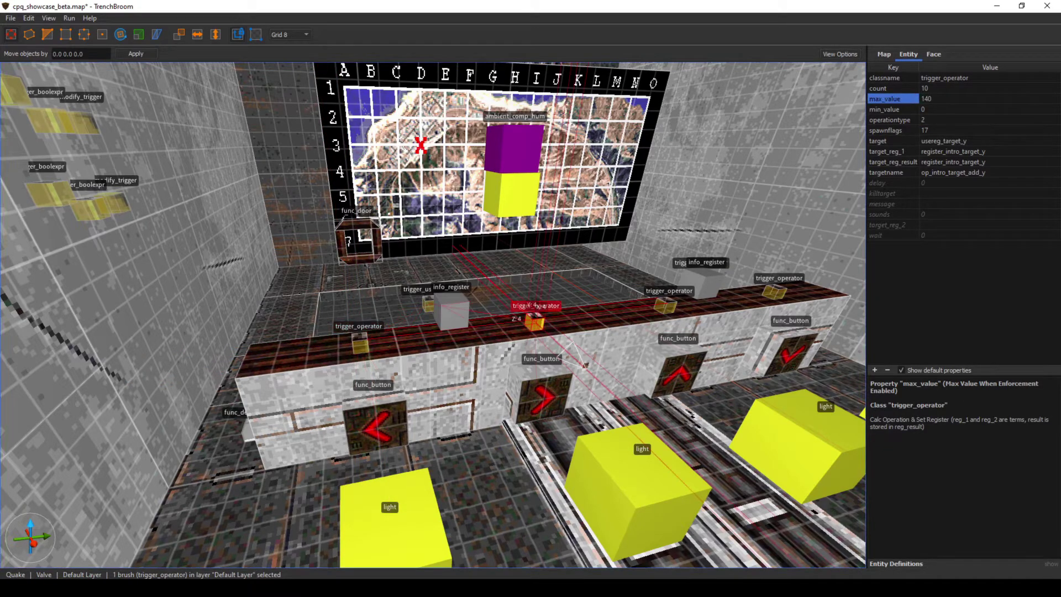
key("d")
key("a")
key("d")
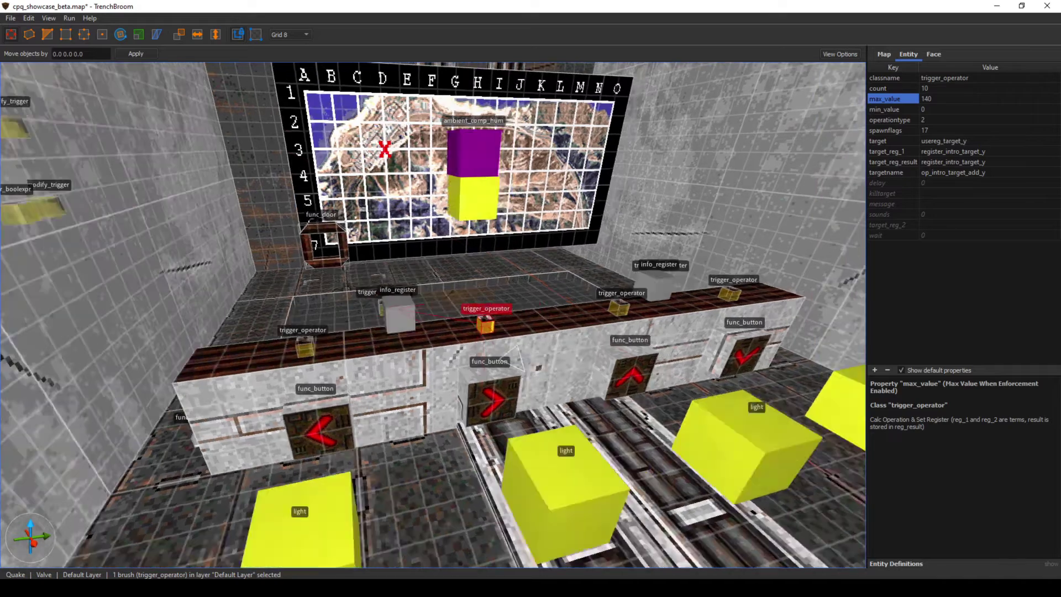
key("a")
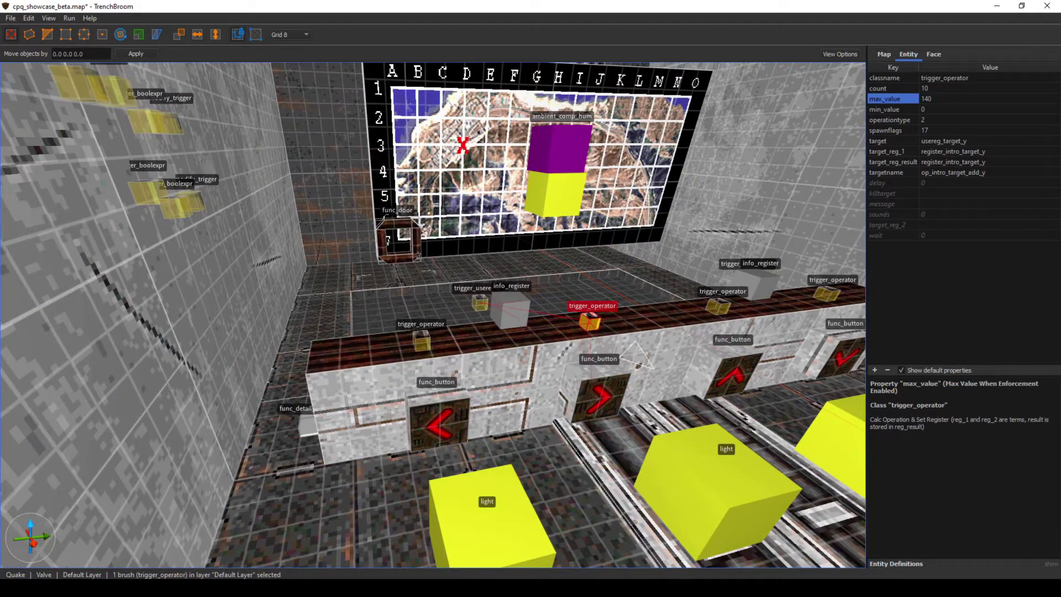
- Check the max_value property on the trigger_operators above the up-arrow and down-arrow buttons
key("s")
key("d")
left_click(511, 293)
right_click_drag(511, 294, 517, 279)
key("w")
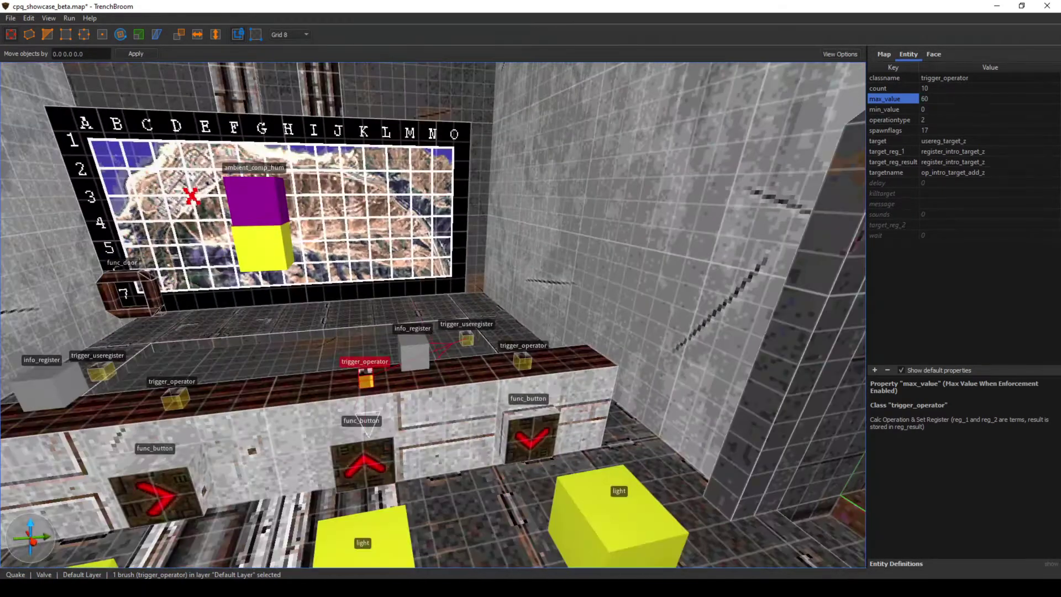
left_click(517, 376)
key("s")
key("w")
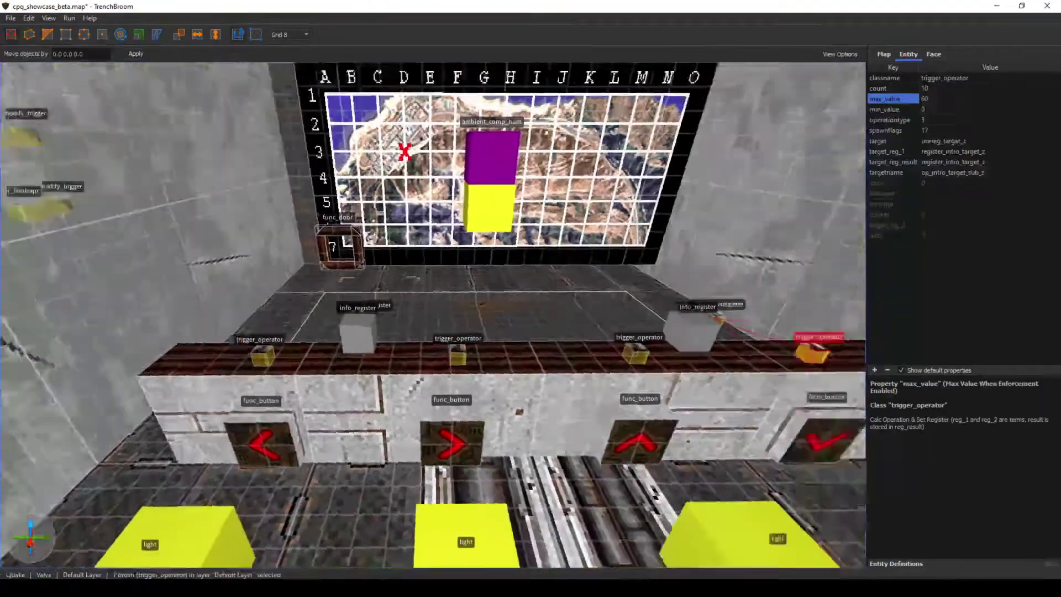
key("s")
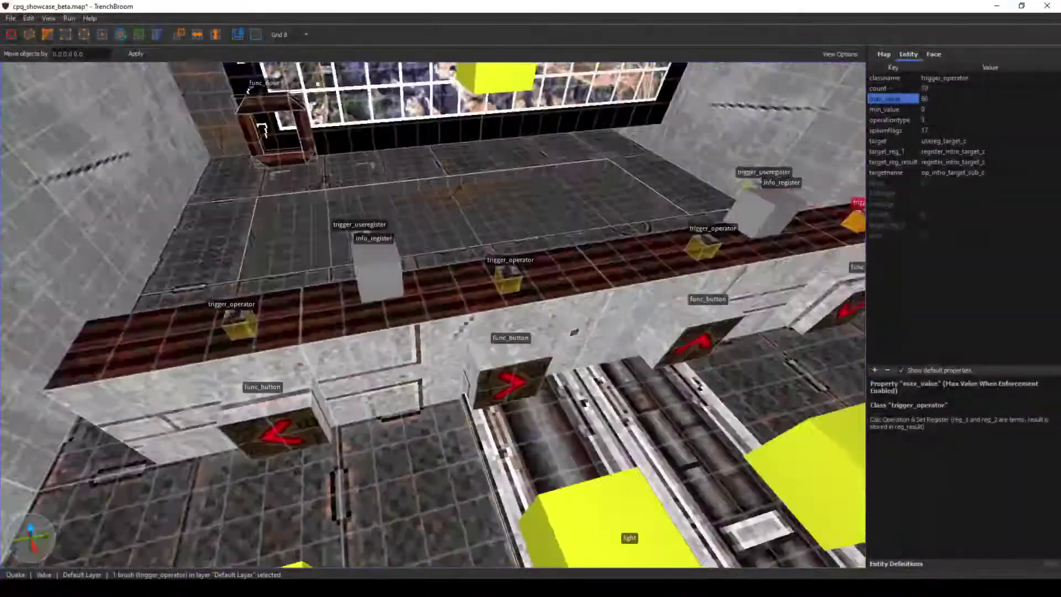
key("d")
- Inspect the func_door at the map screen's corner and alternate between the y and z info_registers to compare them
mouse_move(433, 315)
right_mouse_down()
mouse_move(422, 302)
mouse_move(433, 298)
right_mouse_up()
double_click(200, 162)
mouse_move(200, 162)
right_mouse_down()
mouse_move(193, 181)
mouse_move(211, 148)
right_mouse_up()
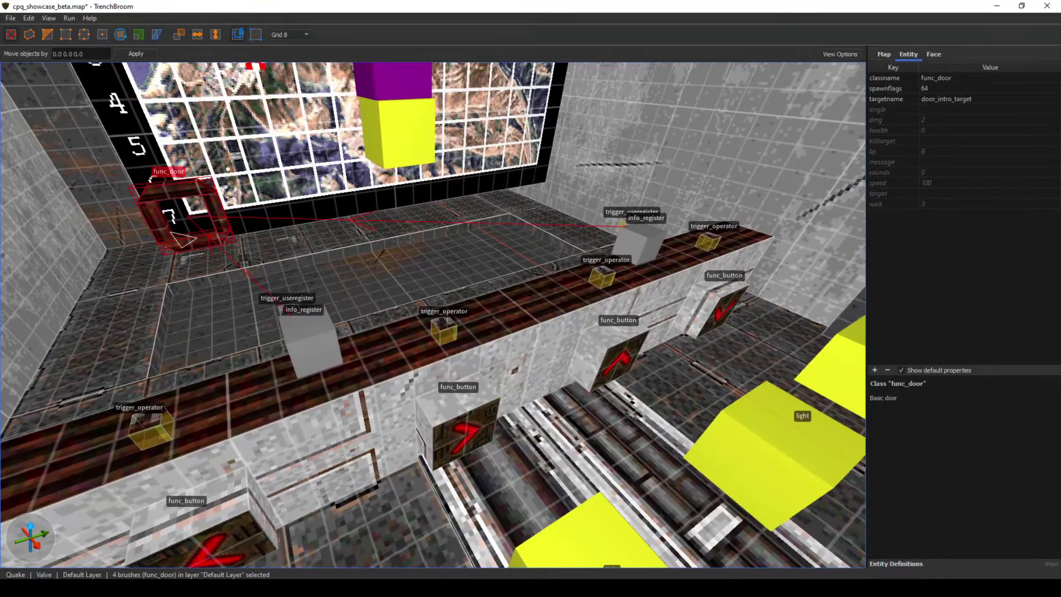
left_click(313, 343)
left_click(639, 244)
left_click(311, 341)
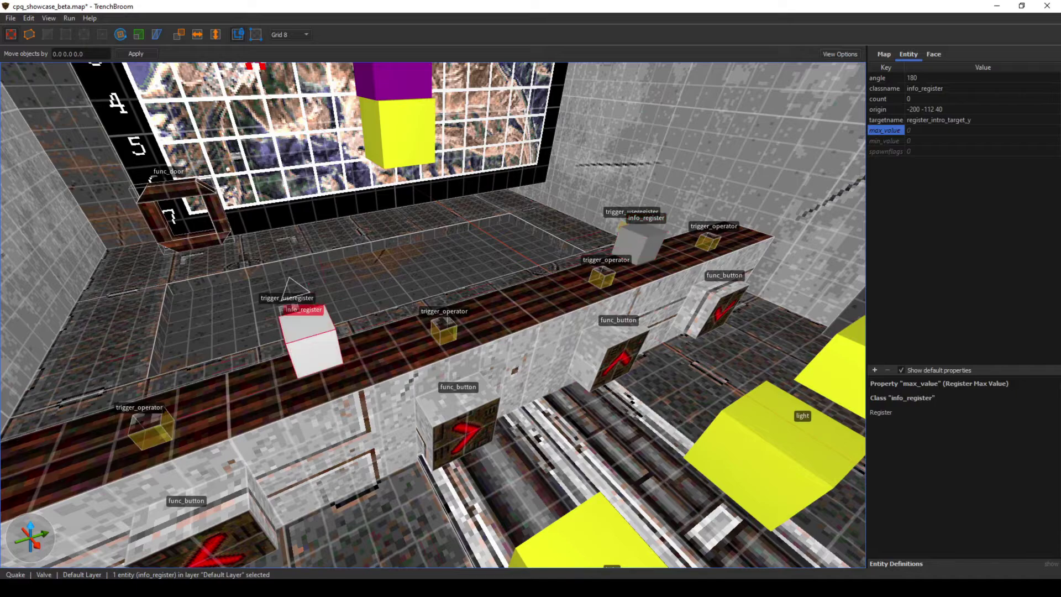
left_click(639, 245)
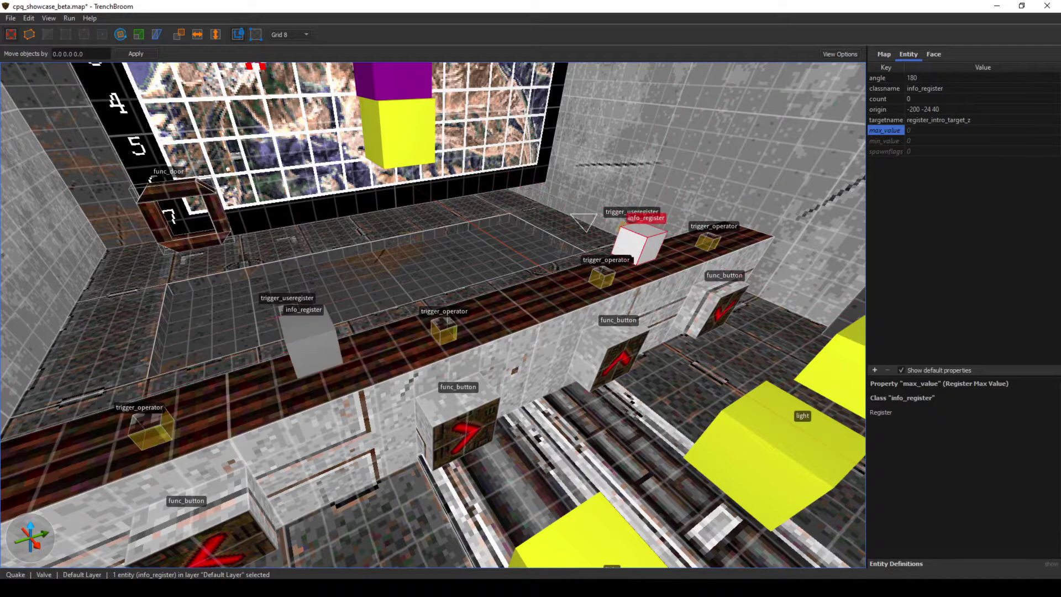
- Select the trigger_useregister behind the y info_register and review its target, register and door links
key("w")
right_click_drag(639, 245, 533, 227)
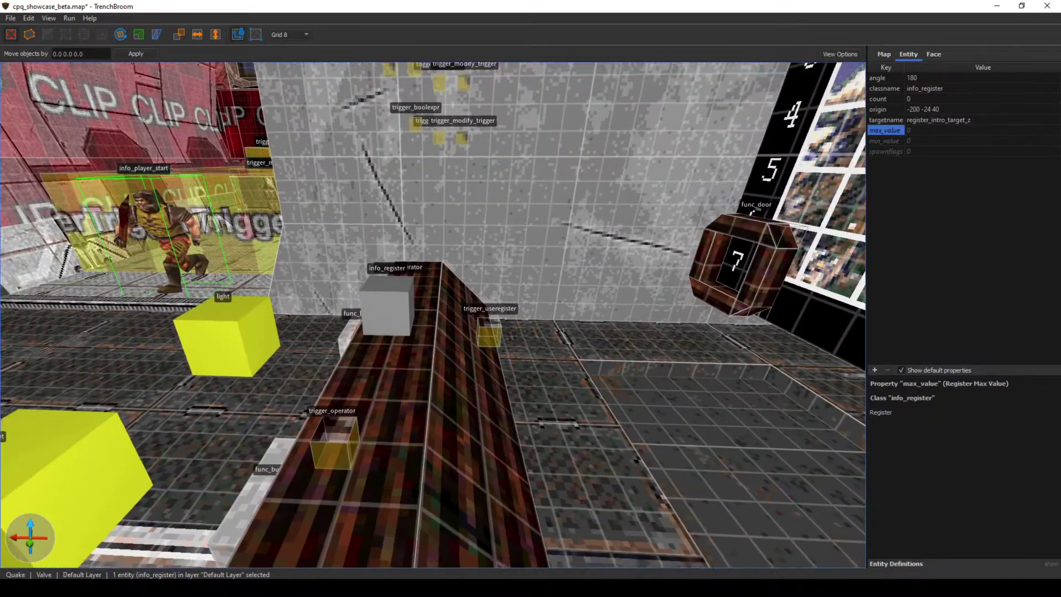
key("w")
left_click(497, 353)
mouse_move(497, 353)
right_mouse_down()
mouse_move(511, 331)
mouse_move(550, 376)
mouse_move(602, 376)
mouse_move(544, 354)
mouse_move(589, 351)
mouse_move(578, 384)
right_mouse_up()
key("s")
key("w")
key("s")
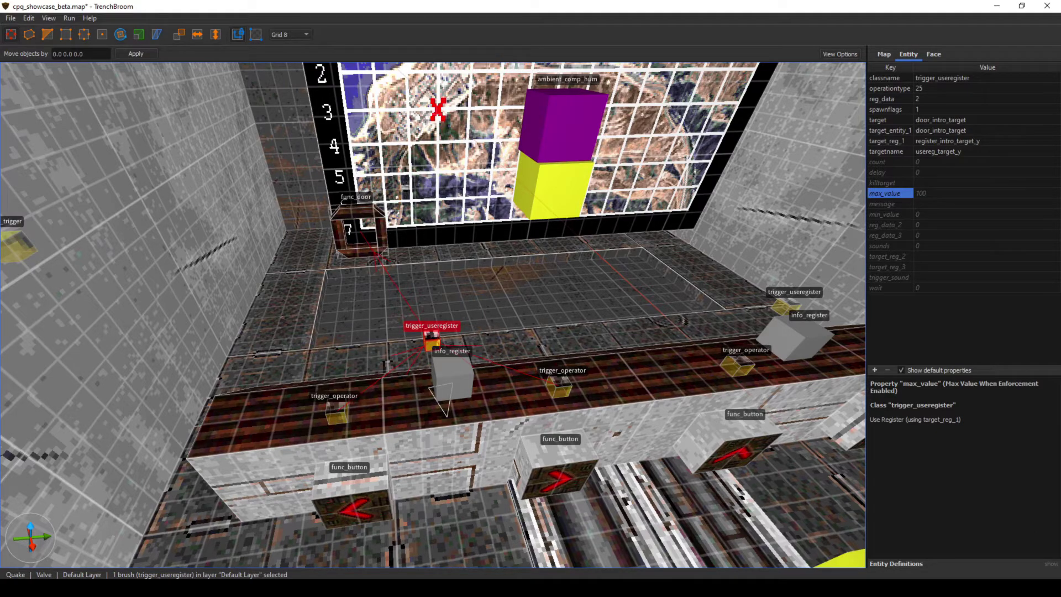
- Examine the y trigger_useregister's operationtype options and highlight the Door Position Override (absolute) description
key("w")
right_click_drag(578, 384, 571, 356)
key("a")
left_click(939, 89)
scroll(962, 467, "down", 1)
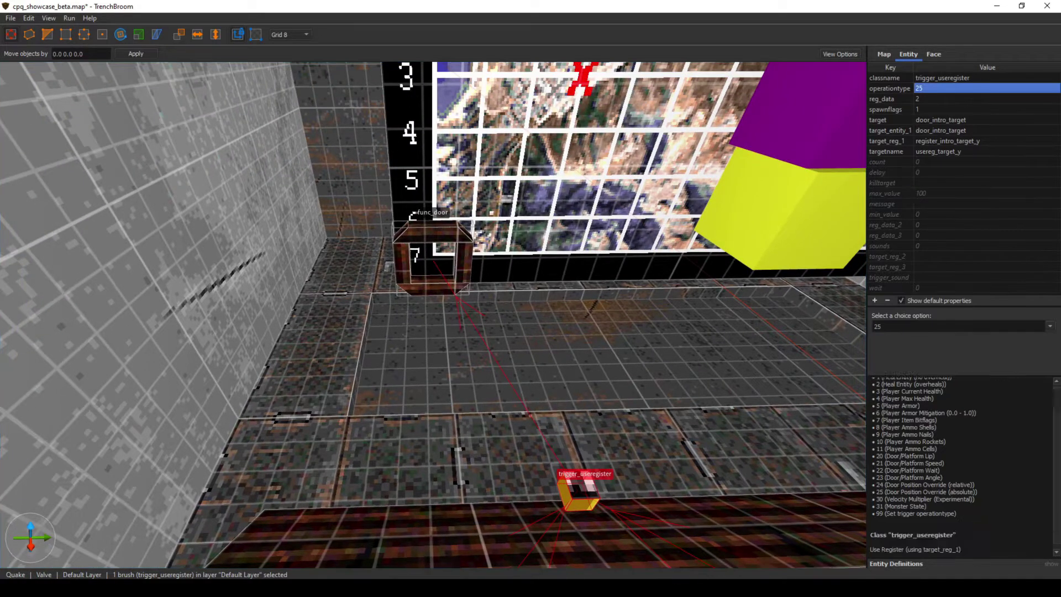
left_click_drag(885, 492, 976, 492)
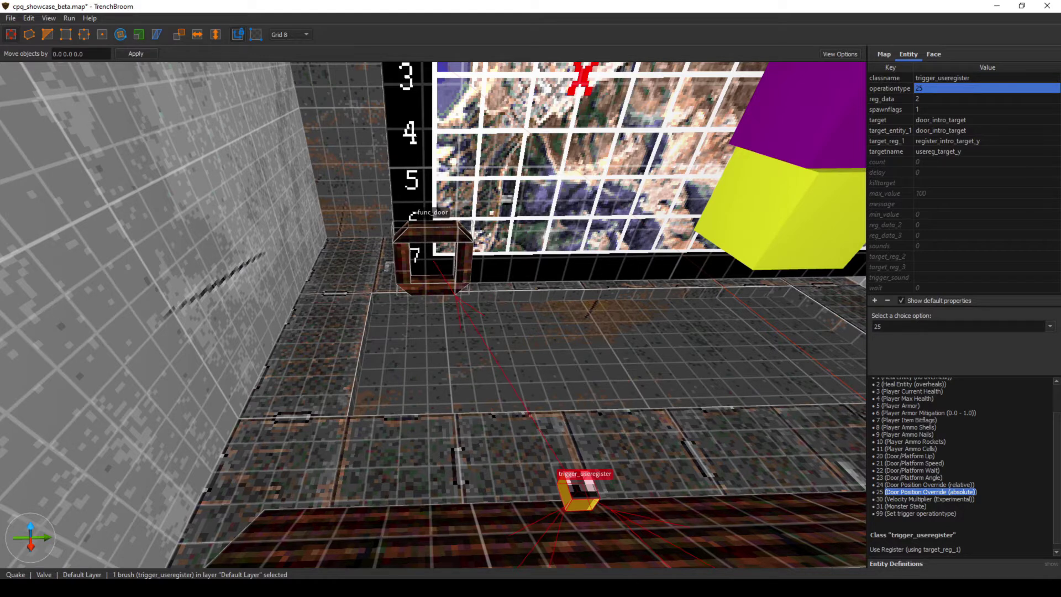
- Select the door_intro_target func_door and examine its spawnflags, including the Movement Override option
double_click(463, 267)
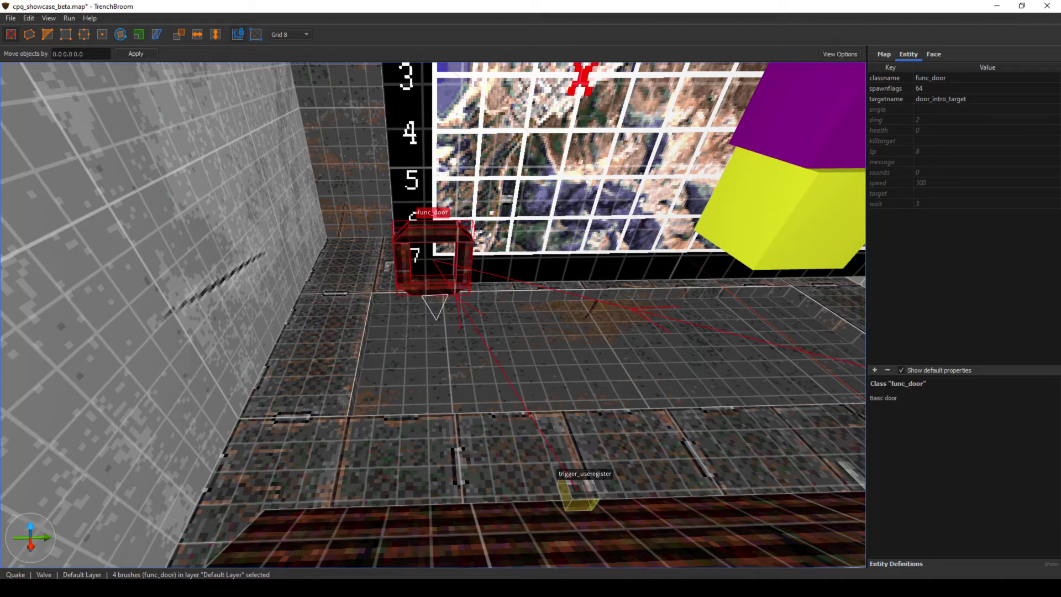
mouse_move(463, 267)
right_mouse_down()
mouse_move(477, 237)
mouse_move(476, 277)
right_mouse_up()
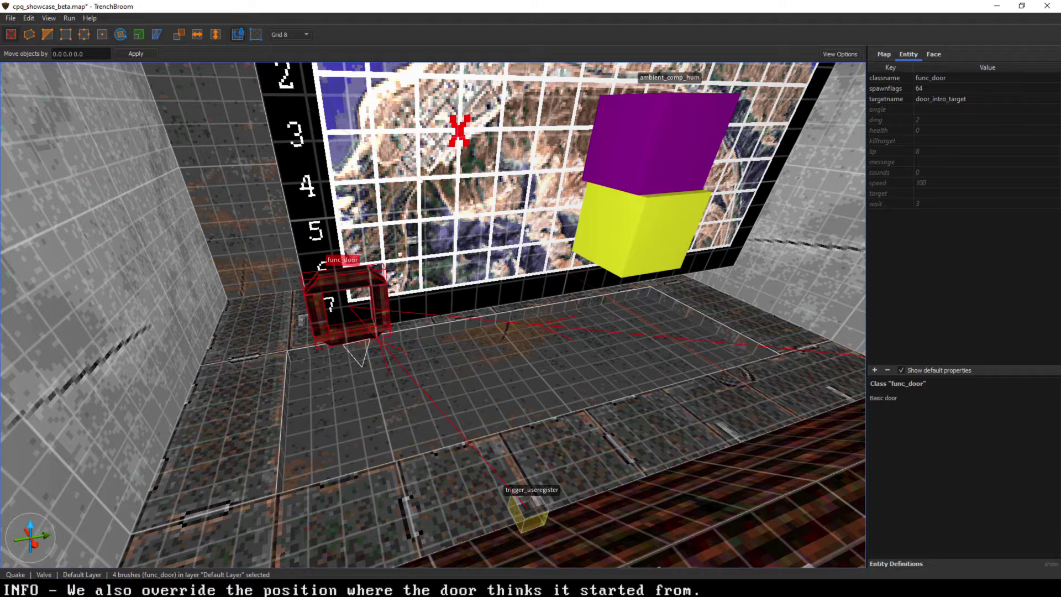
left_click(890, 89)
scroll(961, 337, "down", 1)
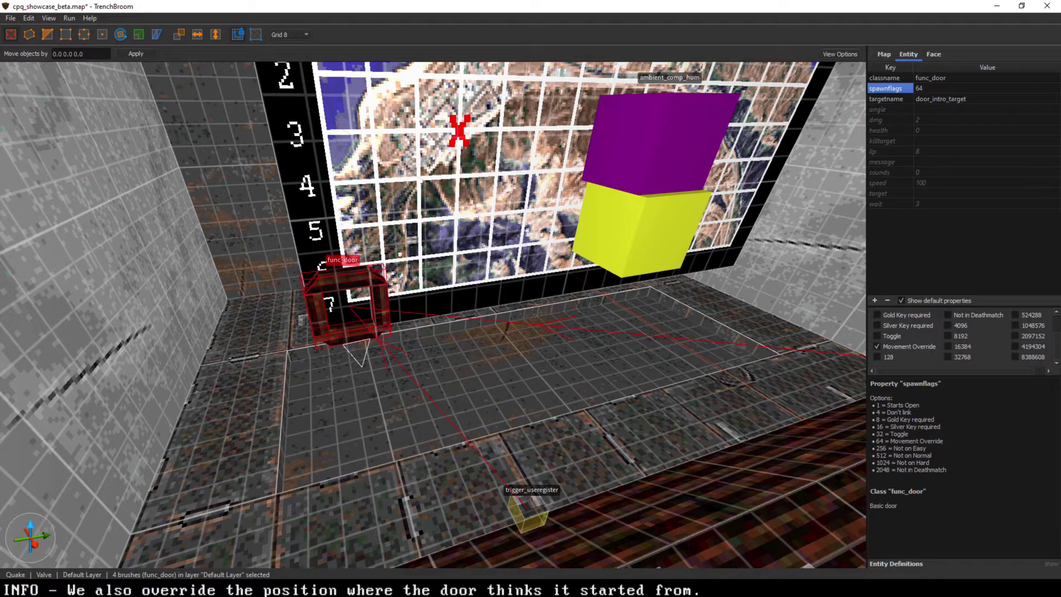
right_click_drag(434, 315, 477, 334)
left_click(885, 120)
- Return to the y trigger_useregister and highlight its operationtype description, Door Position Override (absolute), again
left_click(503, 401)
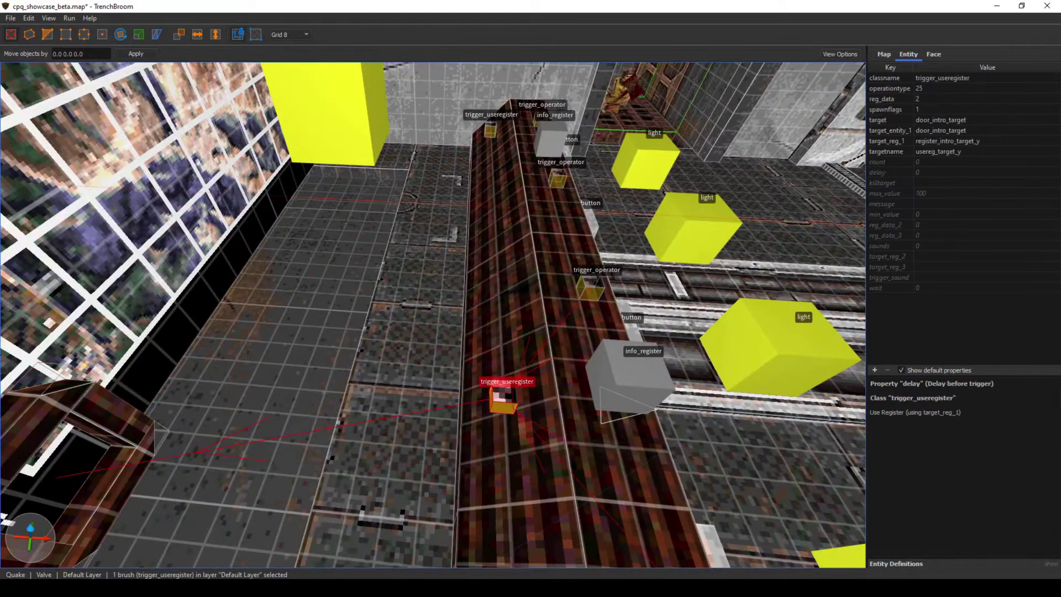
left_click(940, 88)
scroll(961, 467, "down", 1)
left_click_drag(886, 492, 978, 492)
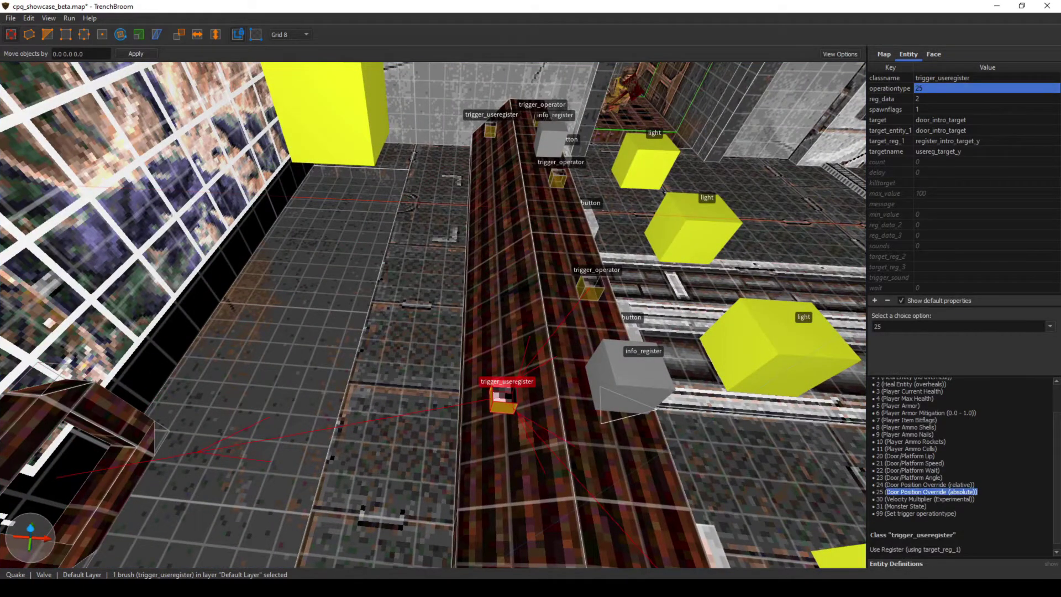
- Select the y info_register and the left-arrow trigger_operator in turn to trace how the register value is changed
right_click_drag(663, 365, 583, 378)
key("s")
left_click(580, 454)
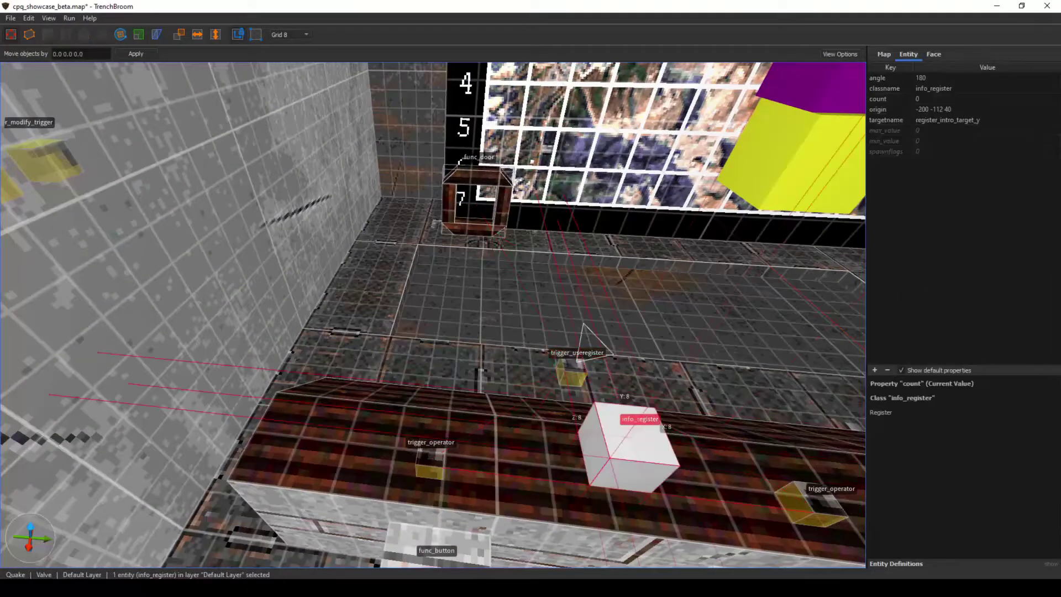
right_click_drag(580, 455, 499, 321)
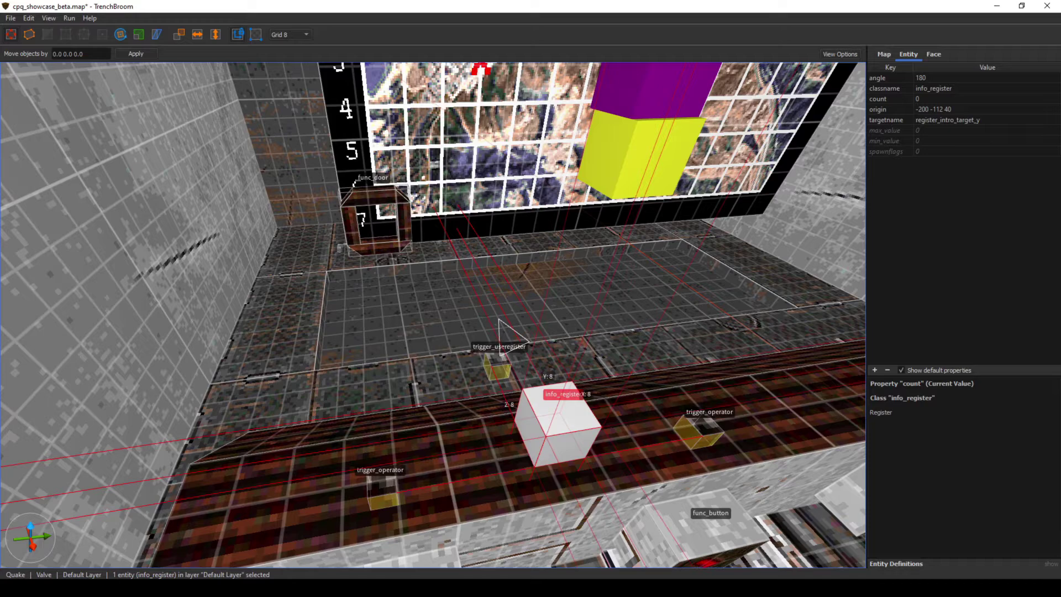
left_click(383, 496)
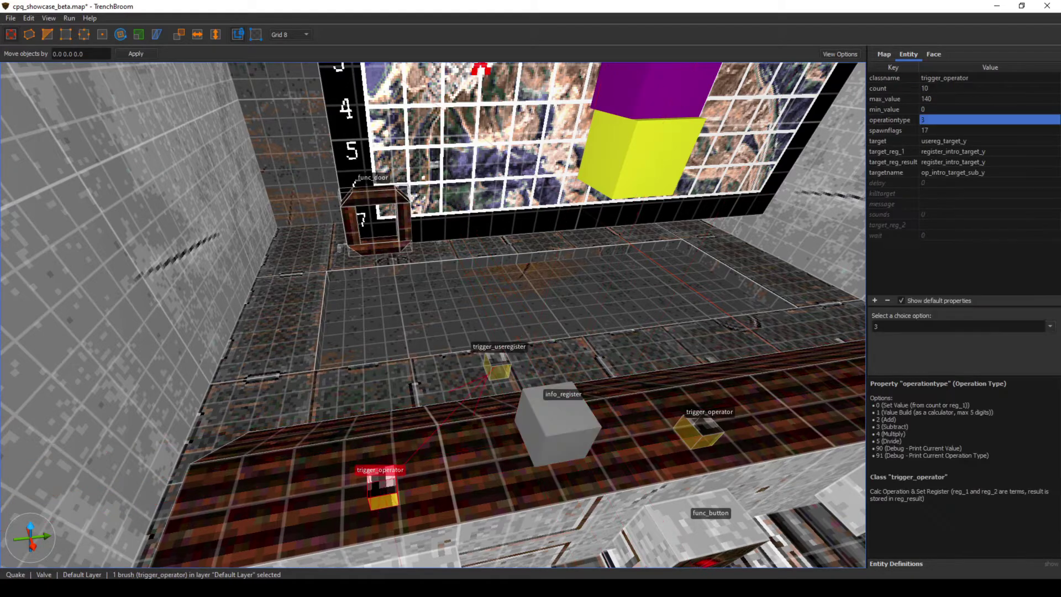
key("w")
right_click_drag(383, 496, 382, 475)
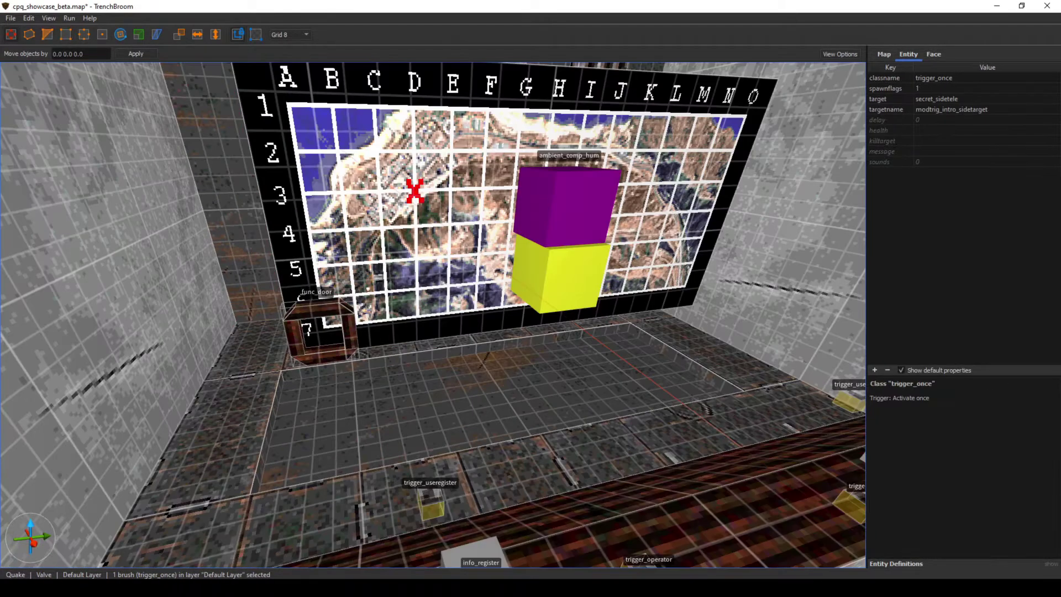
- Select the door_intro_target func_door again and inspect its links to the two trigger_useregisters
mouse_move(434, 315)
right_mouse_down()
mouse_move(406, 313)
mouse_move(393, 351)
right_mouse_up()
key("w")
key("s")
key("a")
double_click(383, 246)
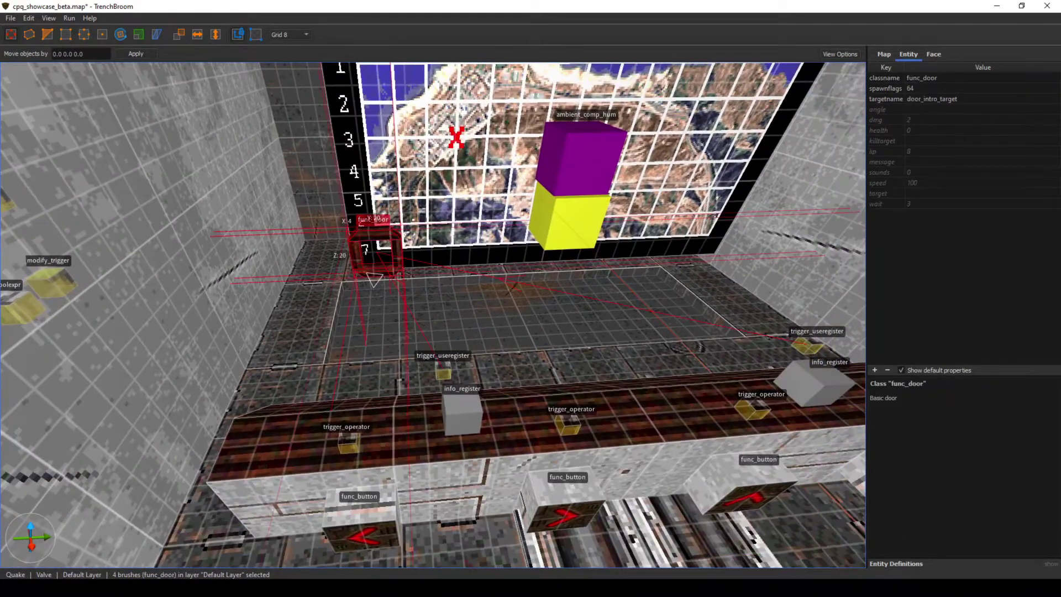
right_click_drag(383, 247, 369, 249)
key("w")
key("s")
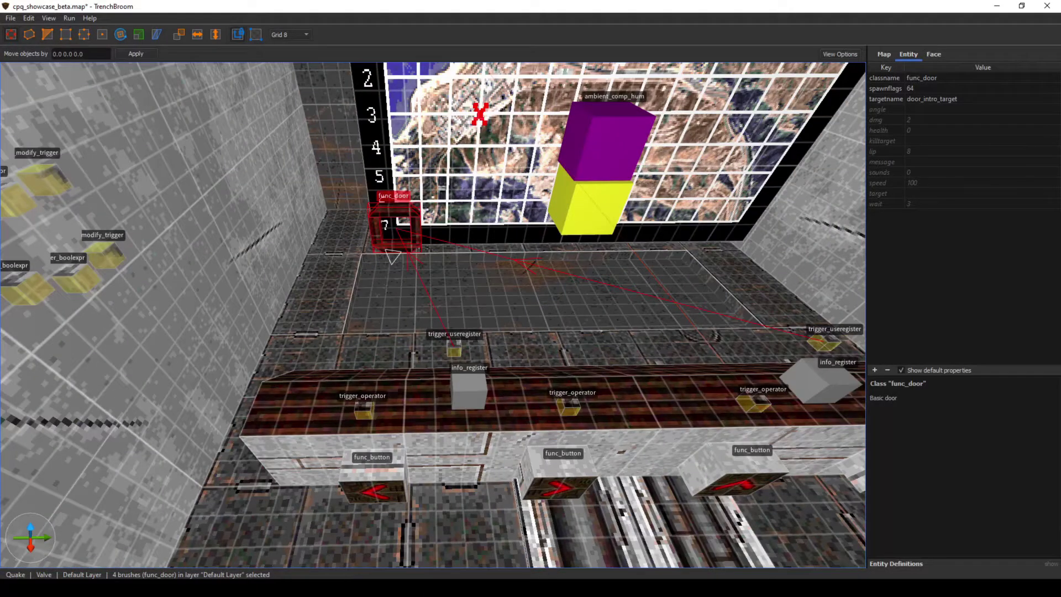
key("w")
key("s")
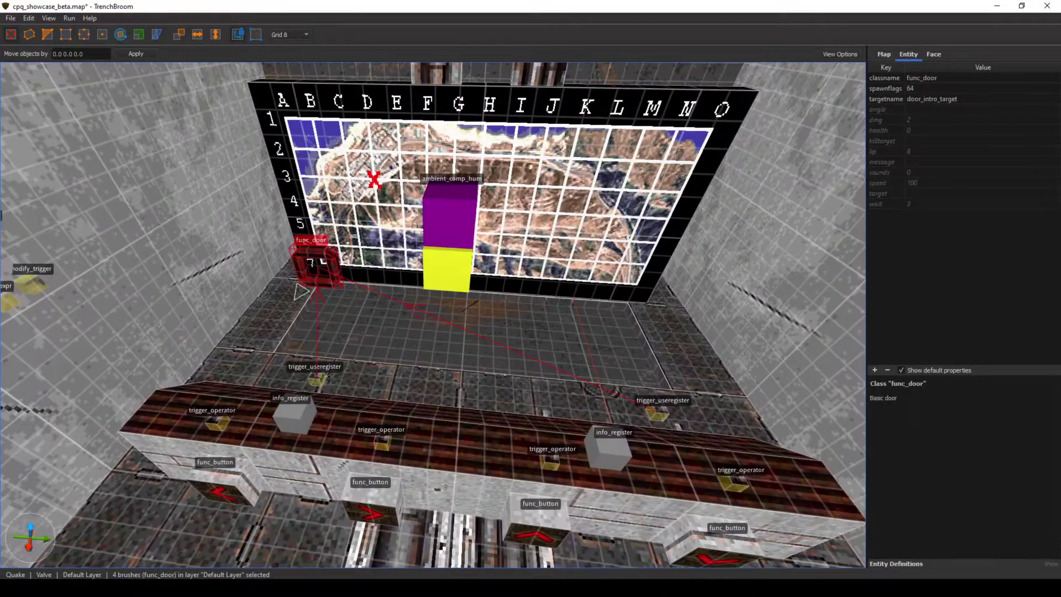
right_click_drag(431, 315, 310, 317)
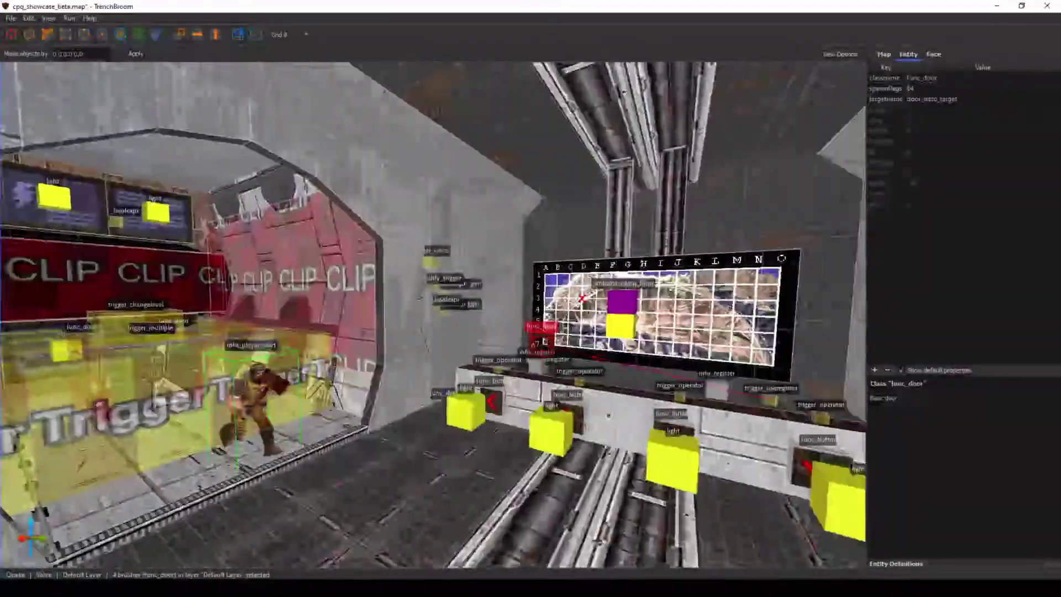
- Select the trigger_once with targetname modtrig_intro_sidetarget on the side wall and examine its properties
key("w")
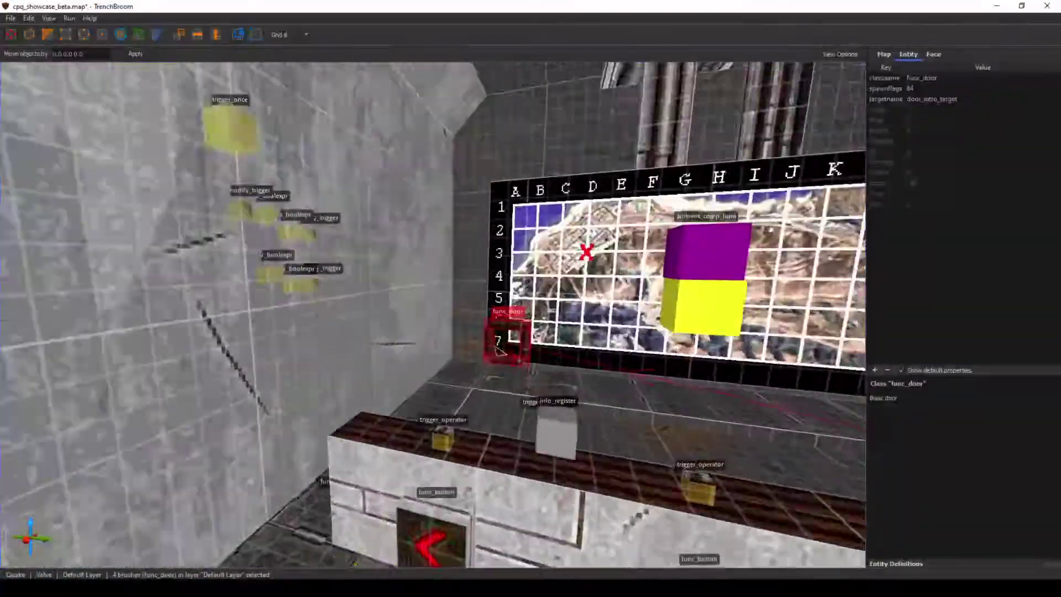
right_click_drag(434, 315, 243, 317)
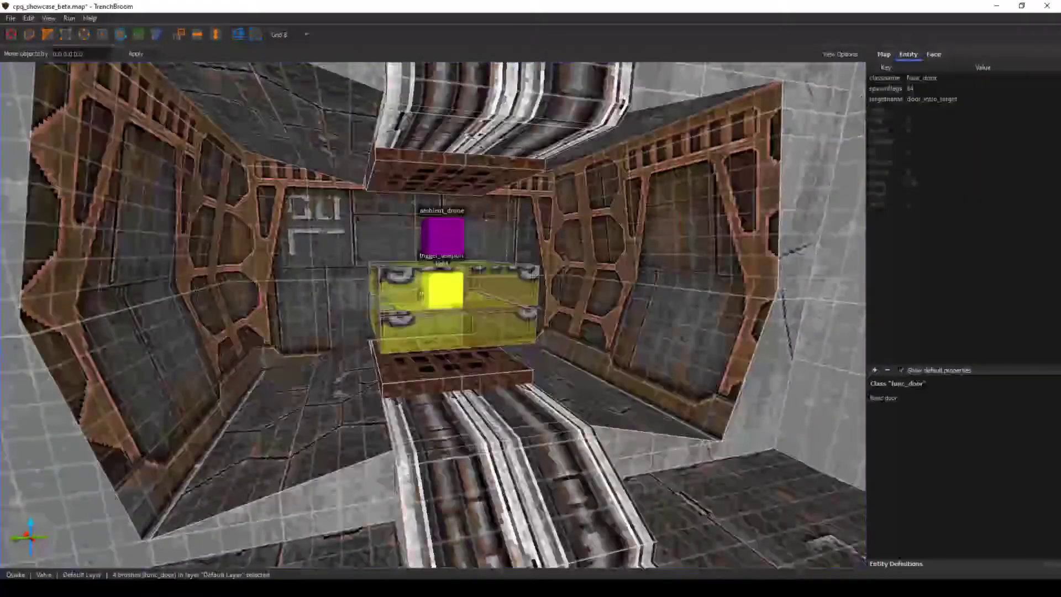
key("w")
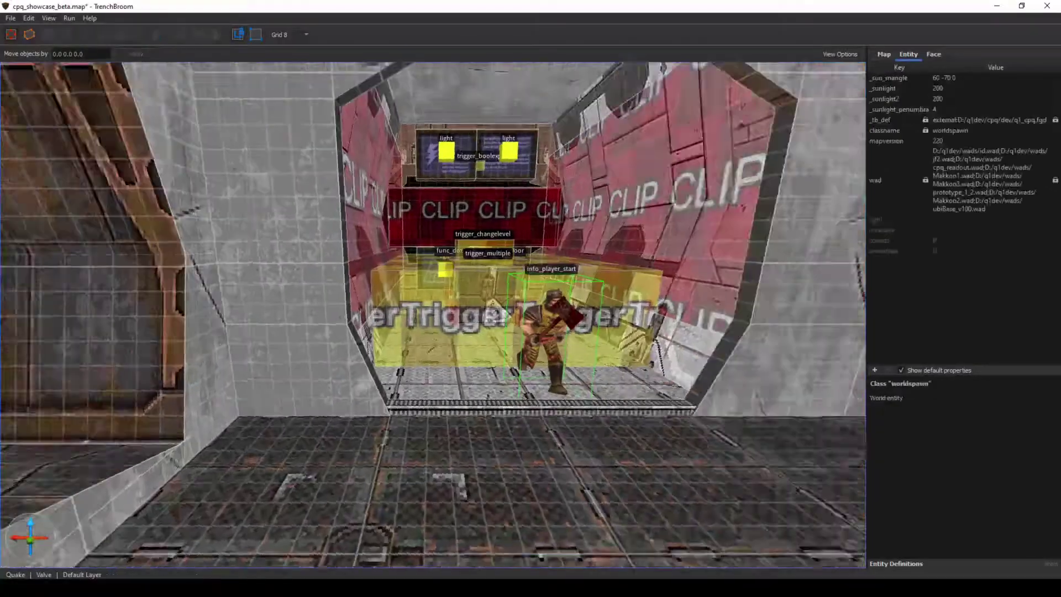
mouse_move(433, 315)
right_mouse_down()
mouse_move(669, 312)
mouse_move(613, 301)
mouse_move(486, 238)
mouse_move(442, 315)
mouse_move(428, 315)
mouse_move(437, 298)
right_mouse_up()
key("w")
key("w")
left_click(399, 166)
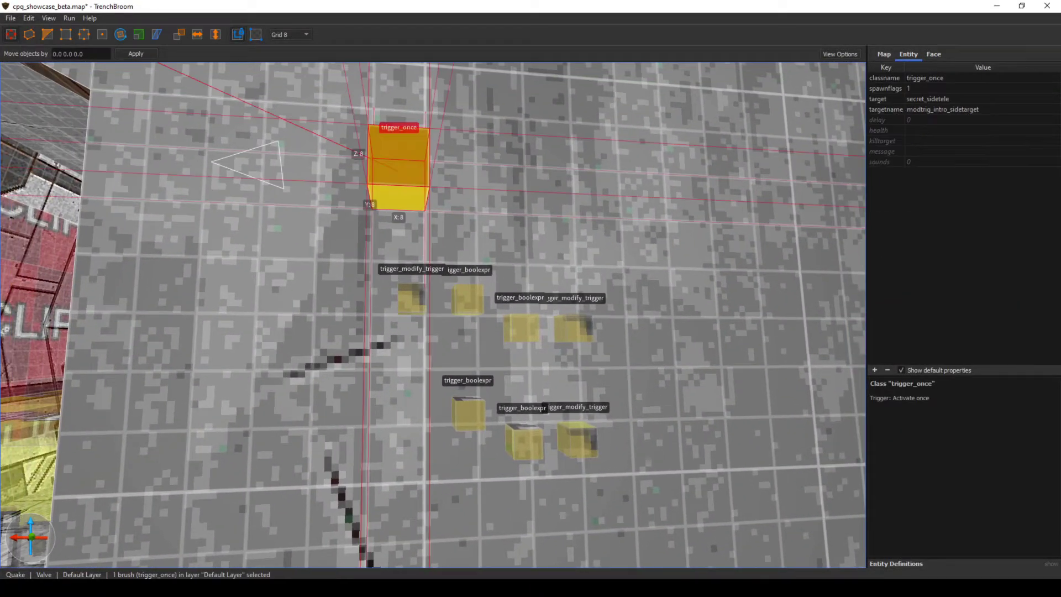
- Compare the adjacent trigger_modify_trigger with the trigger_once, and view the console's target map grid
left_click(411, 300)
left_click(399, 172)
right_click_drag(420, 265, 511, 246)
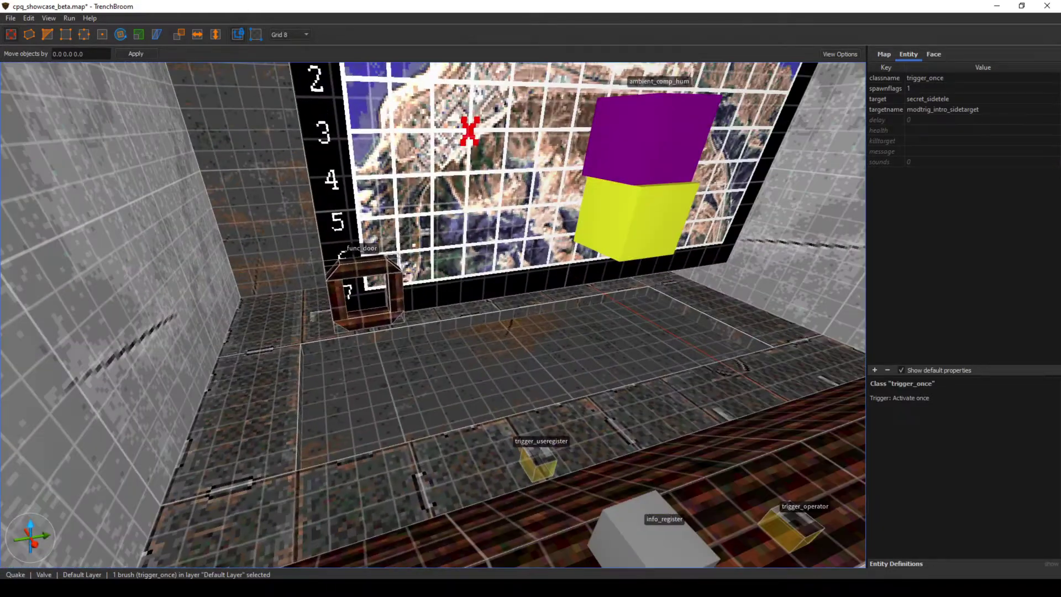
right_click_drag(442, 232, 423, 200)
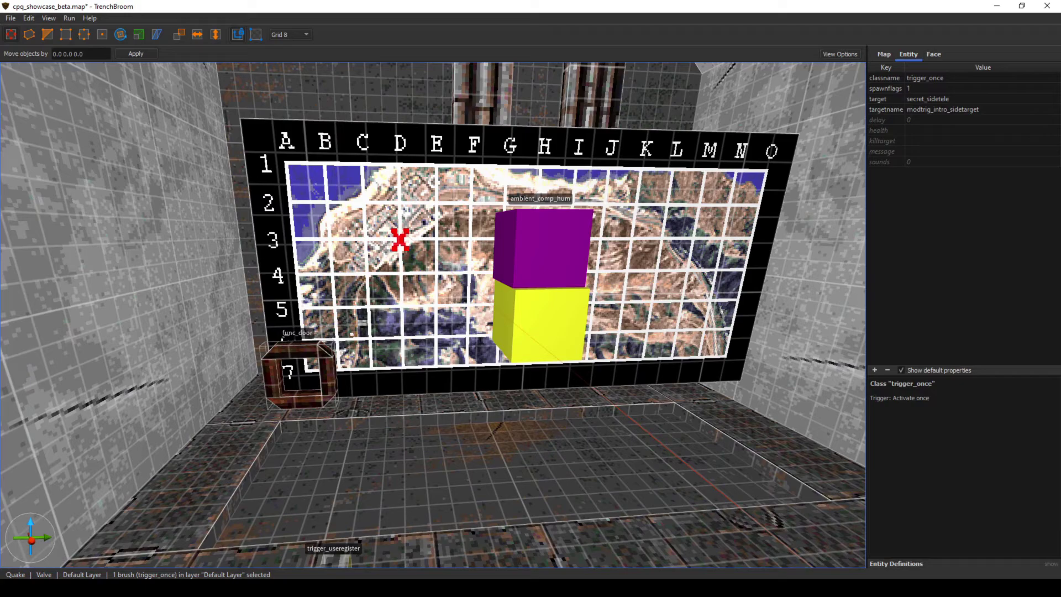
key("ctrl+u")
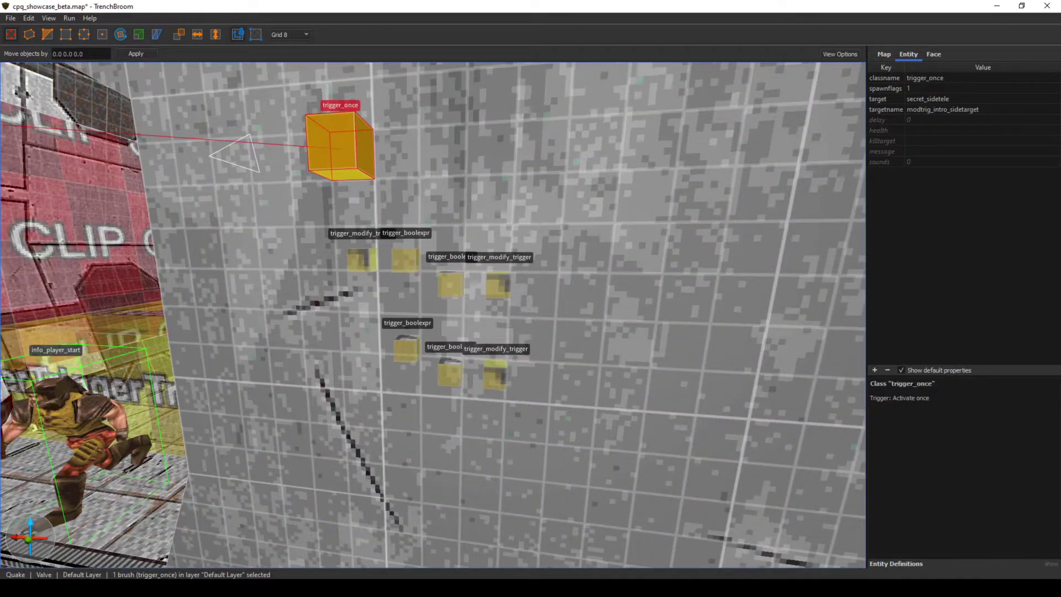
- Select the modtrig_intro_teletarg trigger_modify_trigger and the hand-panel func_button that targets it
left_click(362, 260)
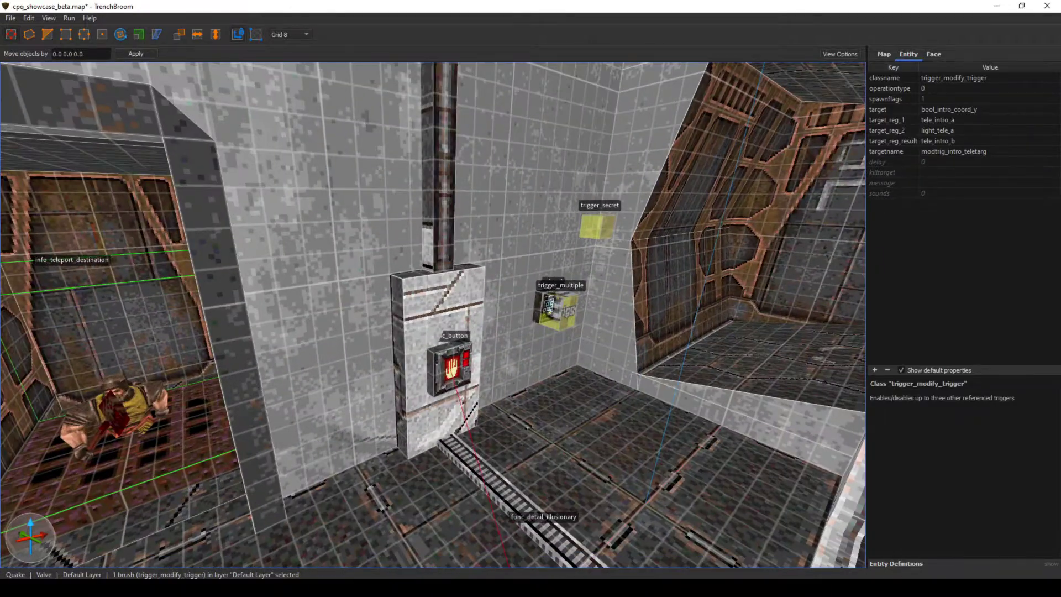
left_click(451, 367)
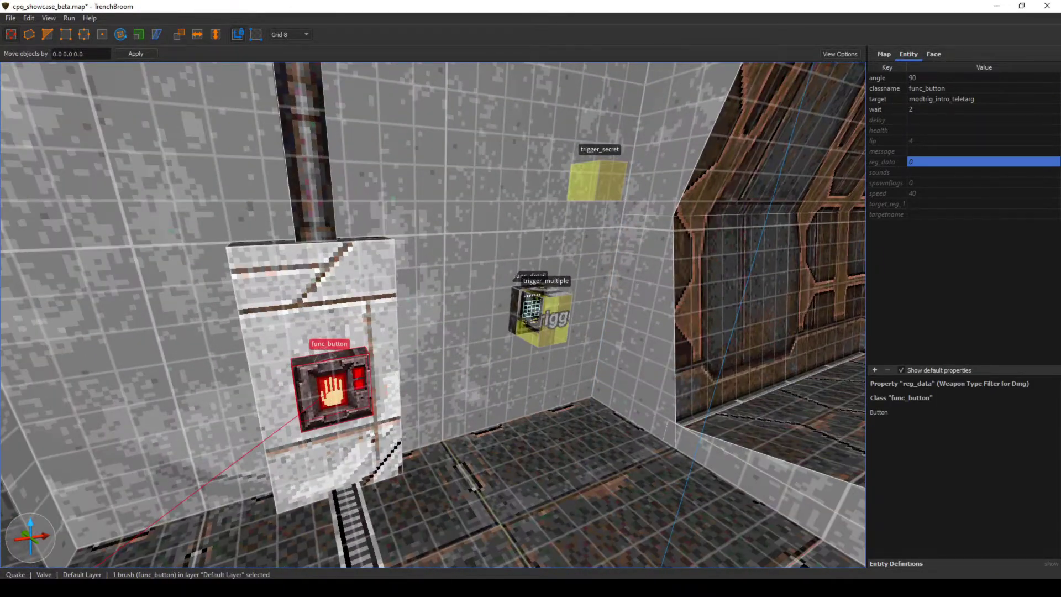
key("s")
right_click_drag(450, 367, 215, 365)
key("w")
right_click_drag(415, 398, 326, 336)
- Select the modtrig_intro_teletarg trigger_modify_trigger again and trace its target links through the room
left_click(376, 331)
key("w")
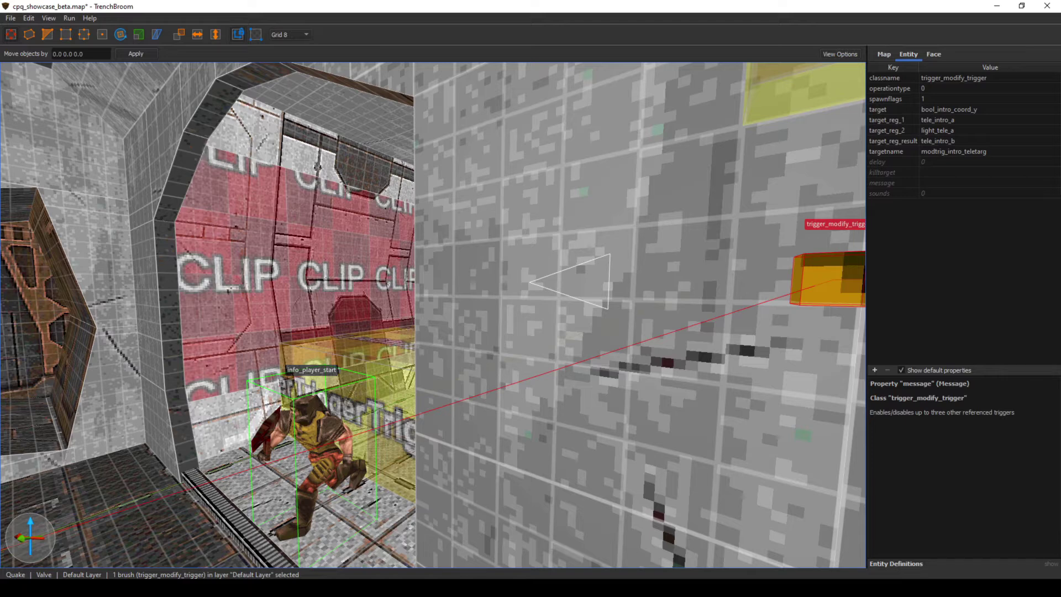
mouse_move(433, 315)
right_mouse_down()
mouse_move(406, 340)
mouse_move(558, 331)
mouse_move(541, 321)
mouse_move(403, 340)
mouse_move(691, 318)
right_mouse_up()
left_click(433, 287)
left_click(433, 314)
mouse_move(433, 313)
right_mouse_down()
mouse_move(774, 315)
mouse_move(762, 316)
right_mouse_up()
left_click(410, 292)
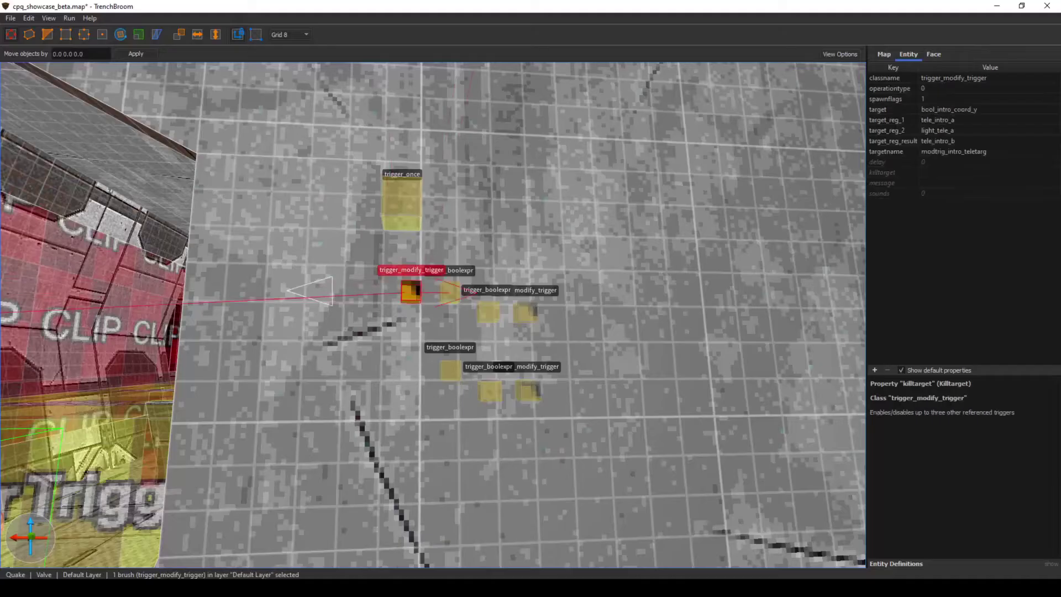
mouse_move(410, 292)
right_mouse_down()
mouse_move(552, 299)
mouse_move(553, 312)
right_mouse_up()
key("w")
left_click(126, 390)
right_click_drag(126, 391, 16, 381)
right_click_drag(553, 338, 401, 329)
key("w")
left_click(401, 329)
left_click(401, 405)
right_click_drag(401, 405, 513, 404)
mouse_move(445, 406)
right_mouse_down()
mouse_move(514, 410)
mouse_move(495, 414)
mouse_move(514, 437)
right_mouse_up()
key("w")
left_click(495, 414)
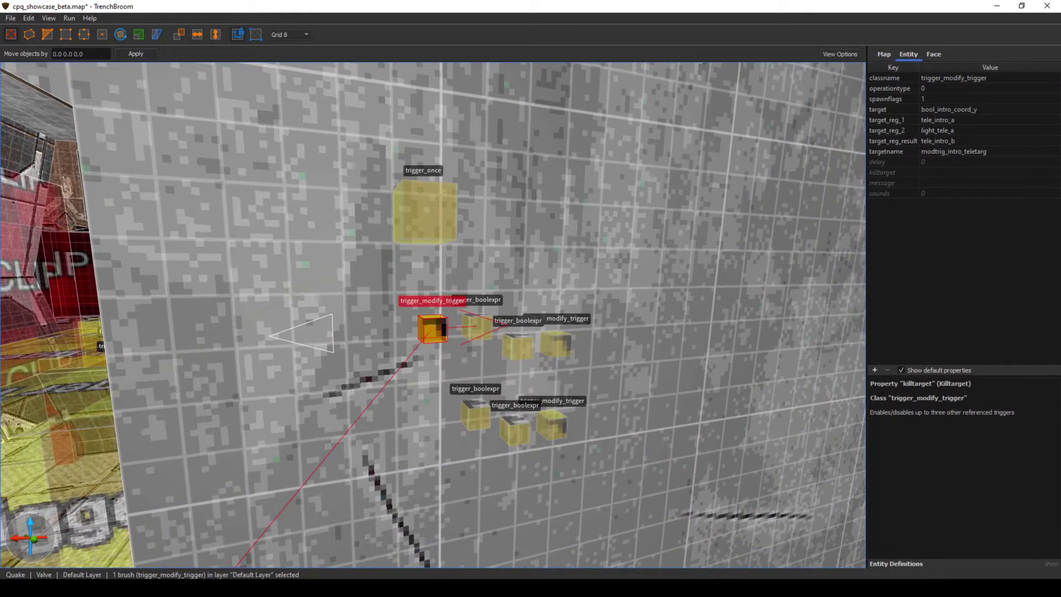
- Highlight the trigger_modify_trigger's target_reg_1, target_reg_2 and target_reg_result properties to examine which triggers it controls
left_click(887, 120)
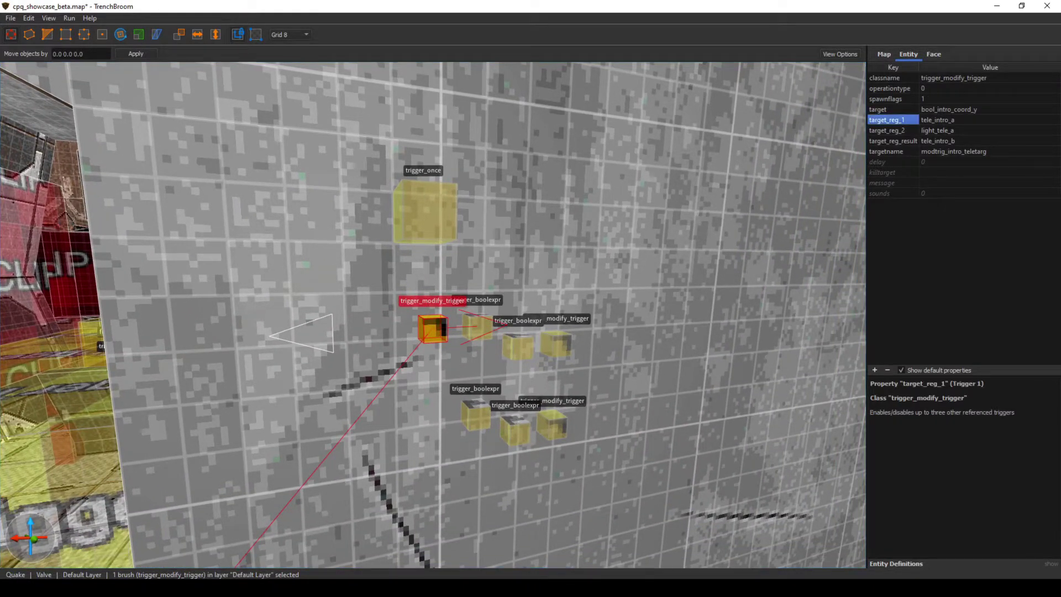
left_click(887, 130)
right_click_drag(553, 332, 600, 335)
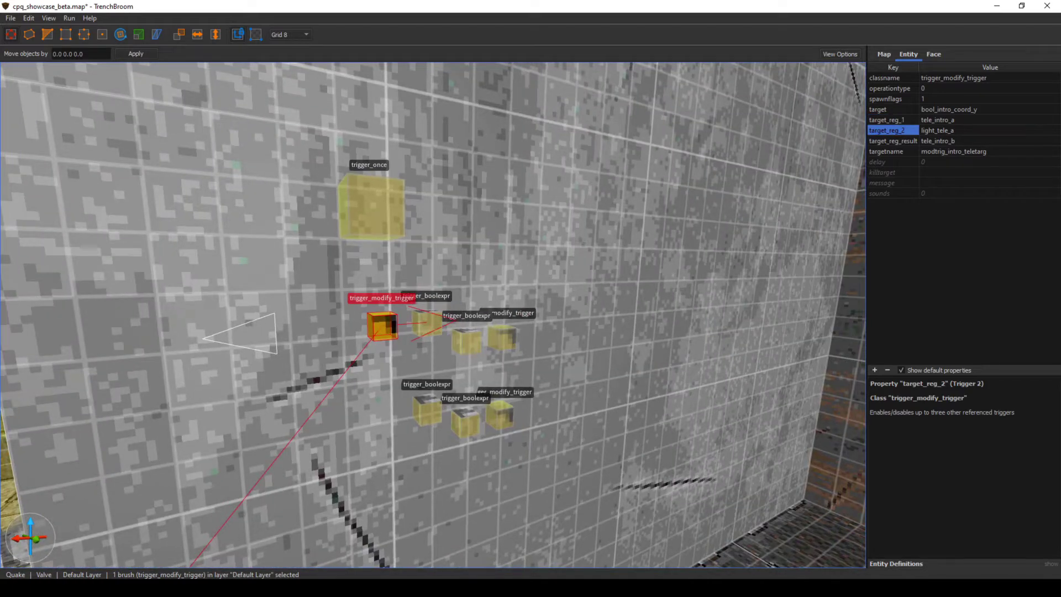
left_click(888, 120)
right_click_drag(497, 331, 586, 329)
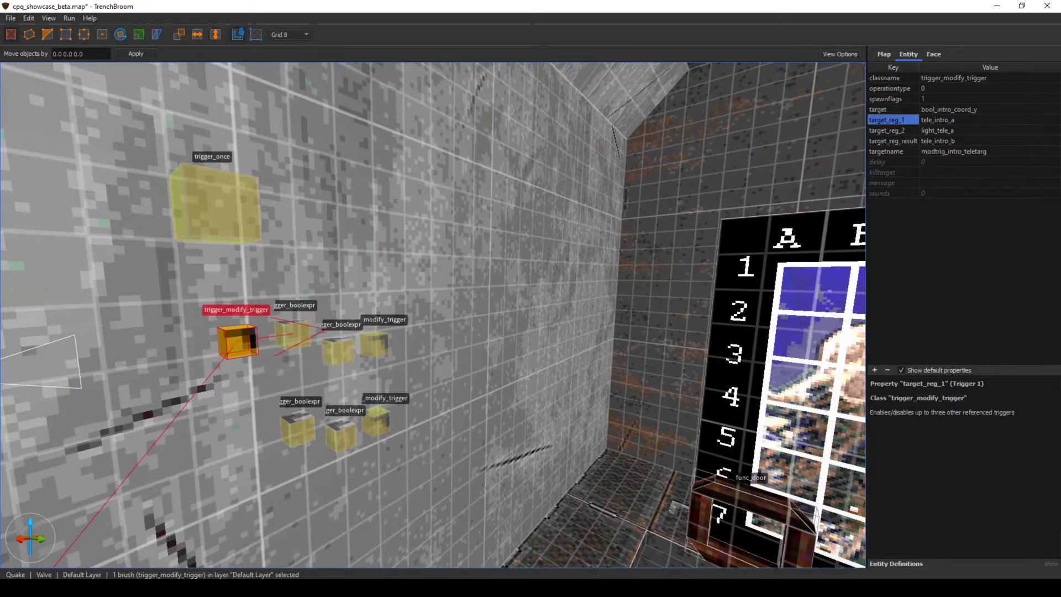
left_click(972, 120)
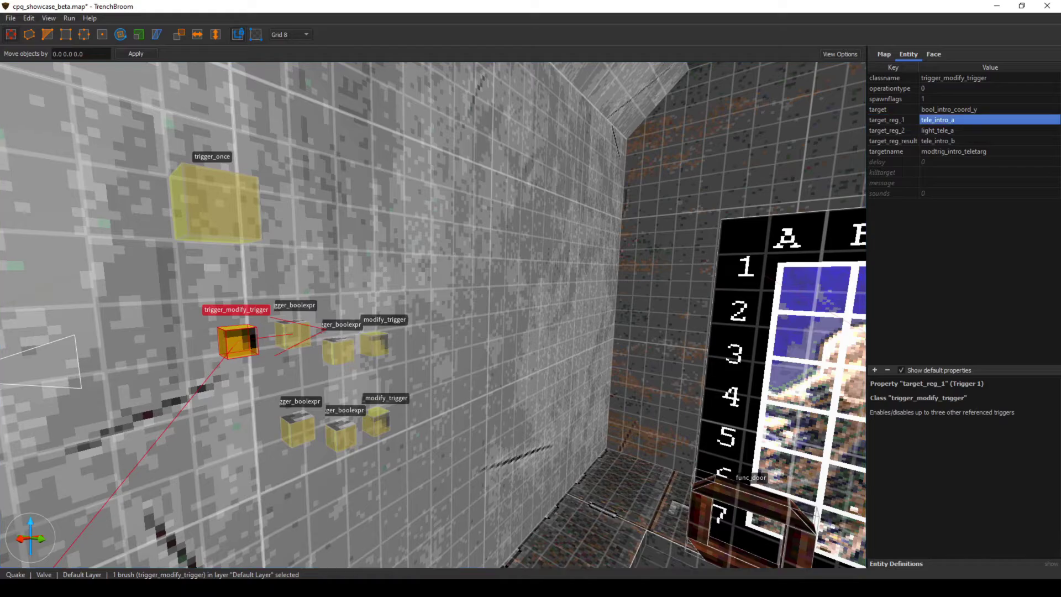
left_click(972, 140)
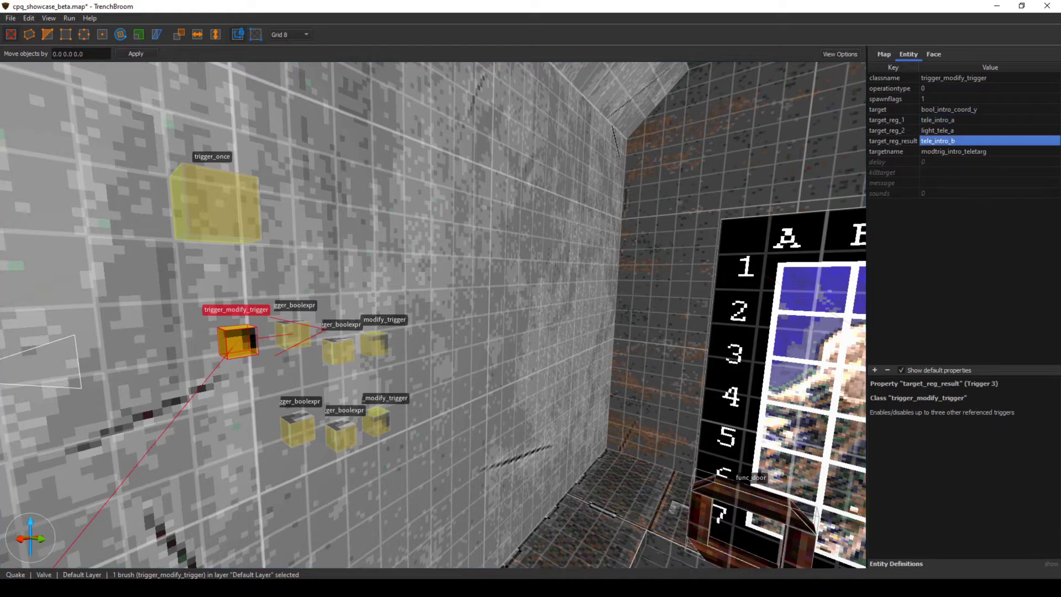
left_click(973, 120)
left_click(973, 130)
- Select the bool_intro_coord_z trigger_boolexpr on the side wall and examine its properties
right_click_drag(442, 332, 746, 326)
key("w")
key("w")
right_click_drag(413, 261, 403, 260)
key("w")
left_click(399, 259)
scroll(432, 315, "down", 4)
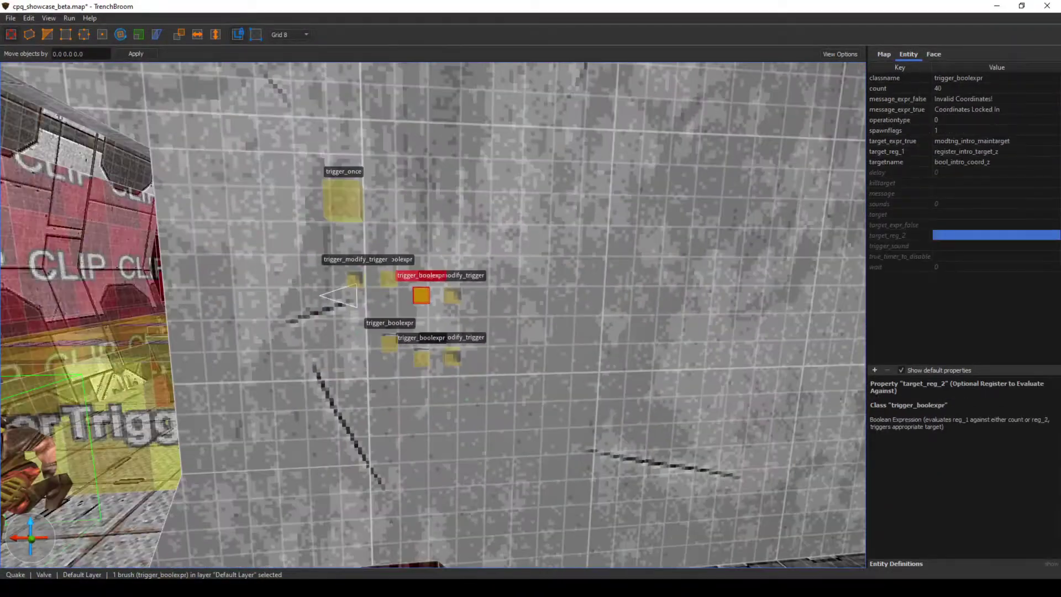
scroll(432, 315, "up", 3)
- Select the two info_registers on the console in turn to relate them to the coordinate check
right_click(480, 177)
right_click_drag(478, 178, 646, 208)
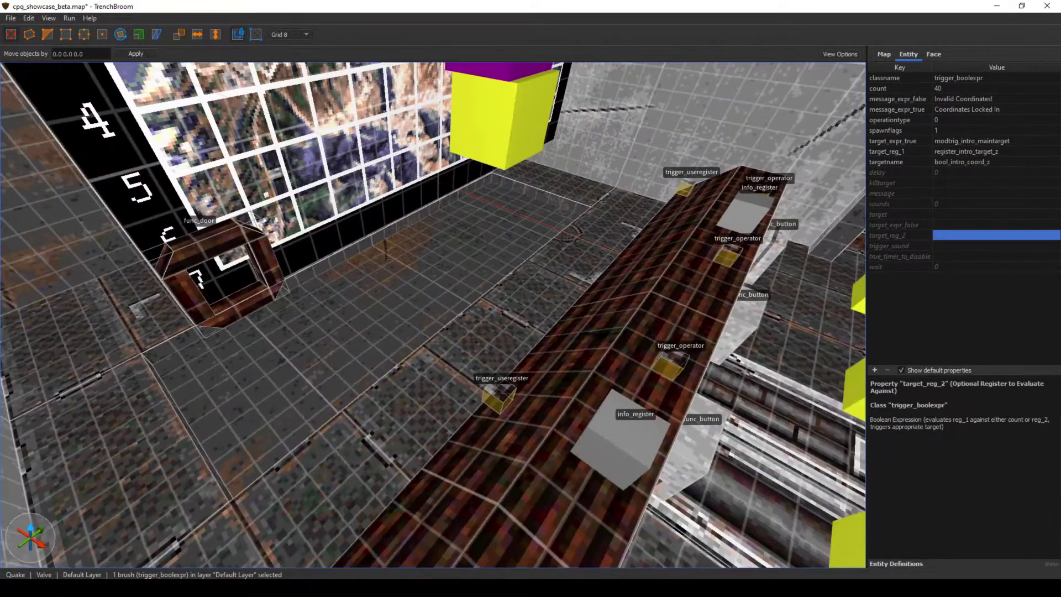
left_click(621, 442)
left_click(746, 214)
key("d")
right_click_drag(746, 215, 445, 127)
key("w")
- Examine the bool_intro_coord_z trigger_boolexpr's operationtype options and the modtrig_intro_maintarget trigger_modify_trigger that it fires
left_click(456, 314)
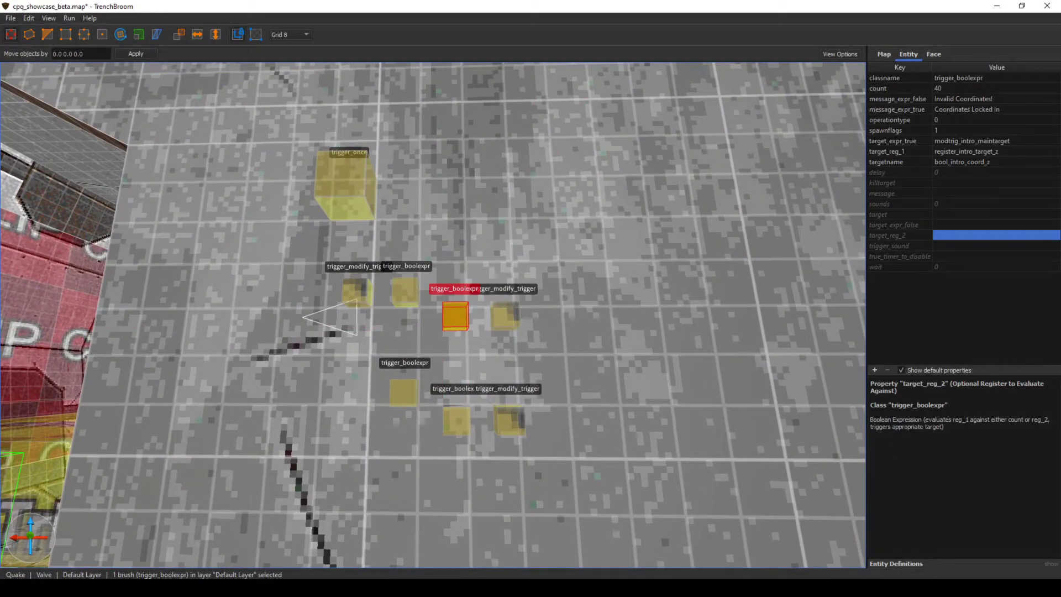
left_click(891, 120)
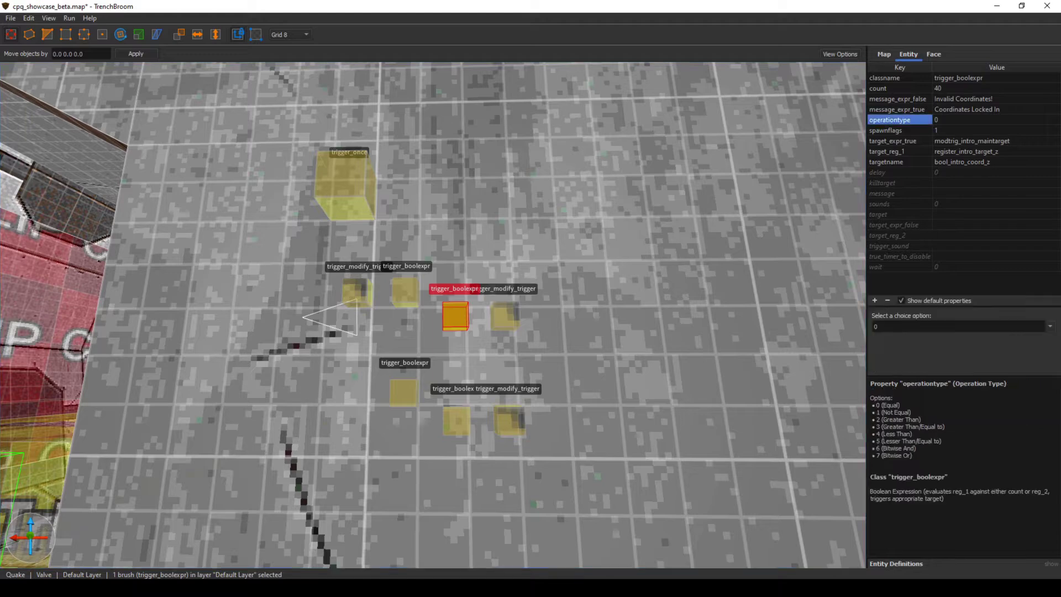
right_click_drag(531, 265, 512, 283)
left_click(522, 300)
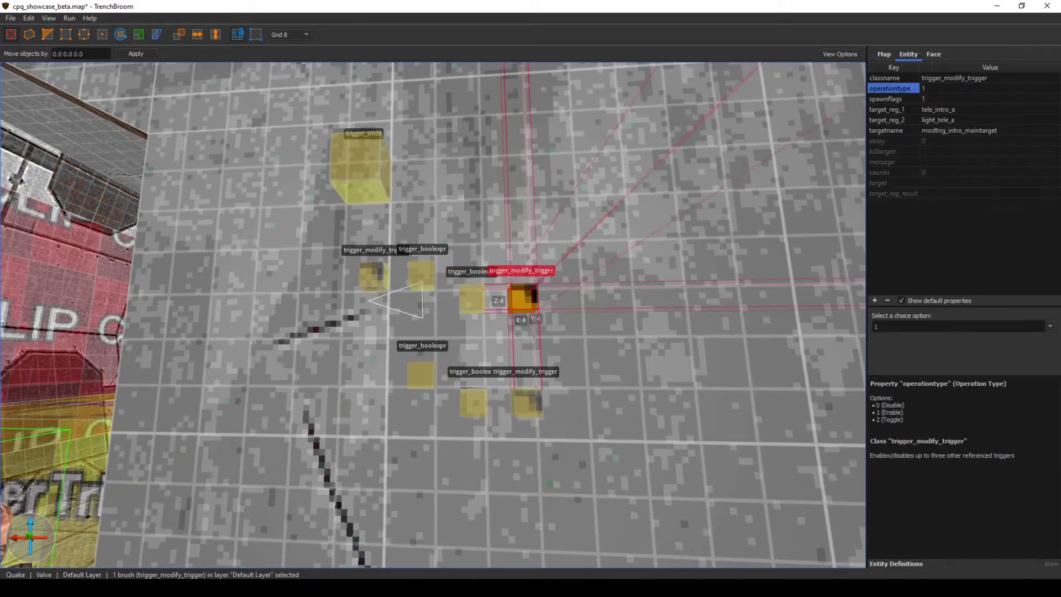
left_click(473, 300)
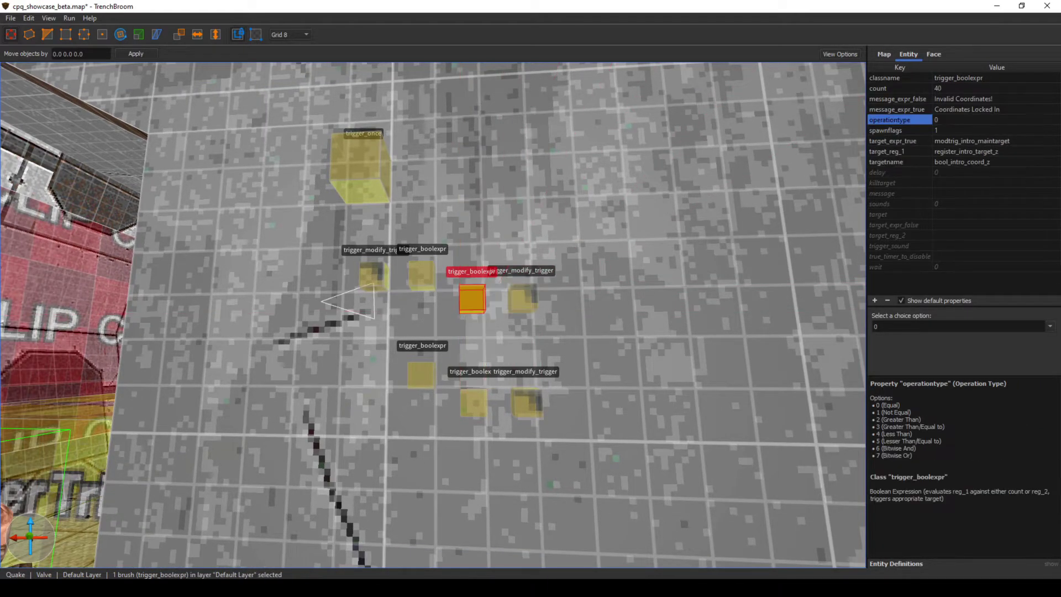
- Compare the altcoord_z, coord_z and coord_y trigger_boolexprs, and check them against the target map's grid
left_click(474, 402)
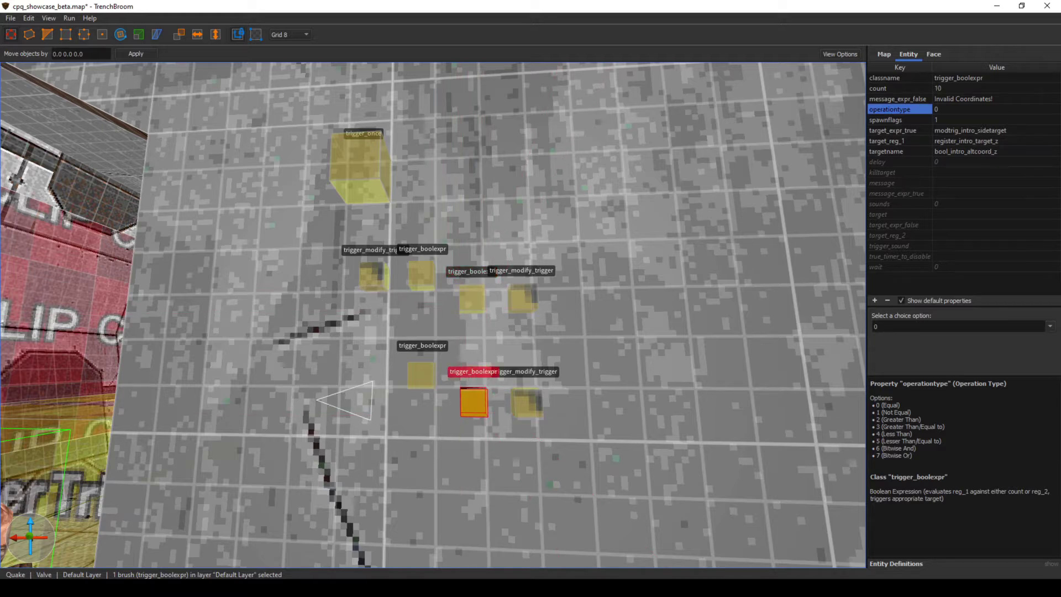
left_click(471, 298)
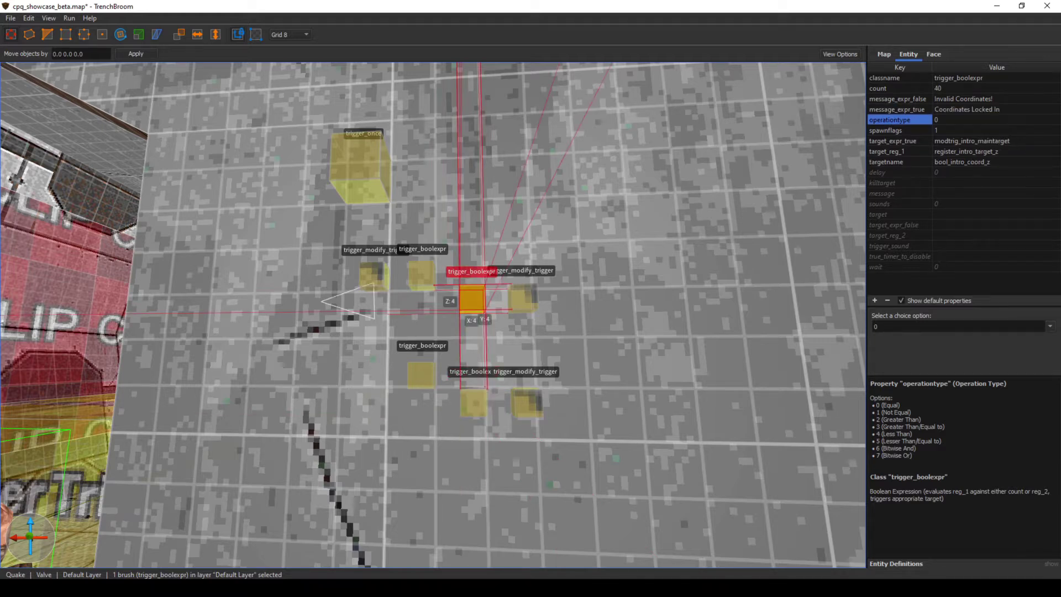
left_click(421, 274)
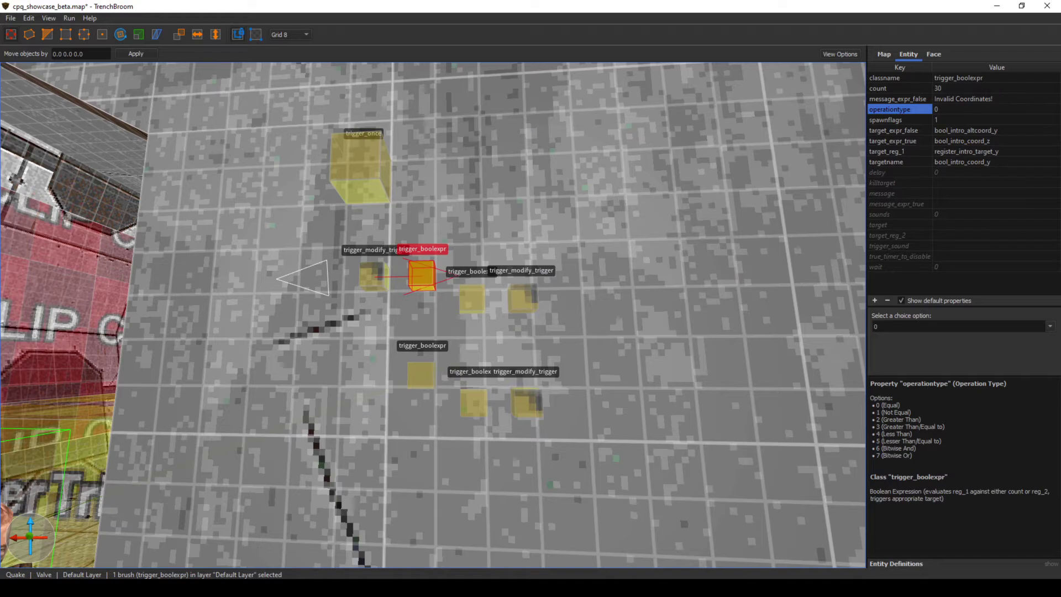
right_click_drag(421, 275, 625, 276)
key("s")
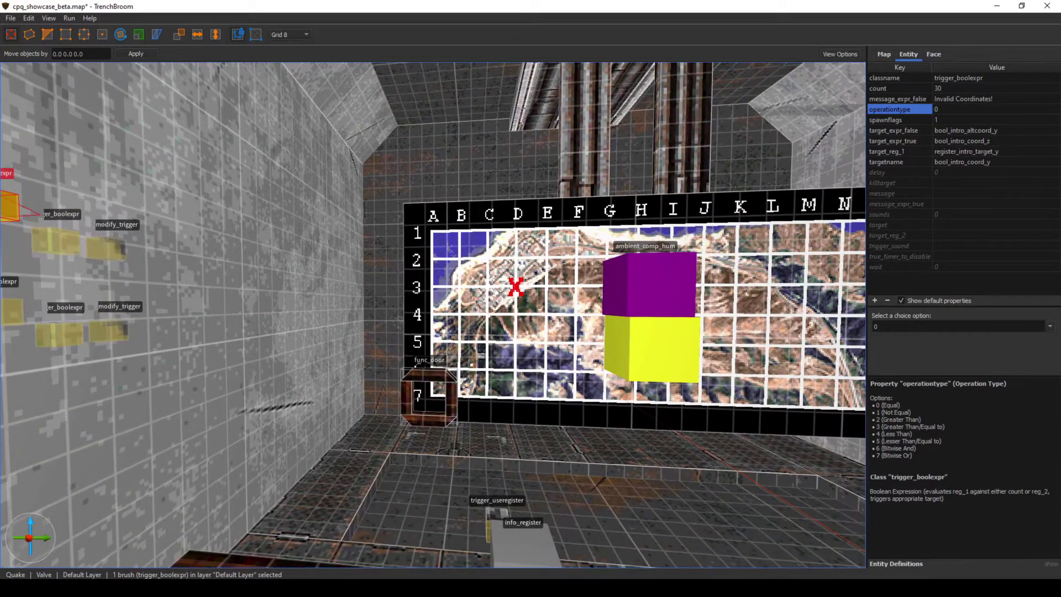
right_click_drag(497, 276, 423, 275)
key("d")
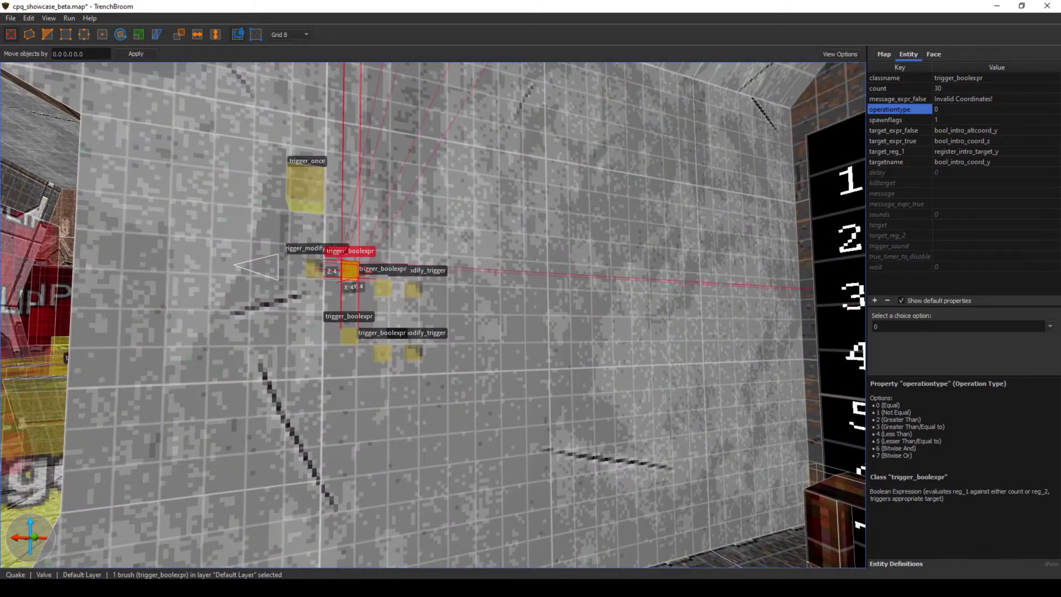
- Follow the main coordinate check from the bool_intro_coord_y trigger_boolexpr to bool_intro_coord_z
left_click(350, 336)
left_click(350, 271)
left_click(362, 305)
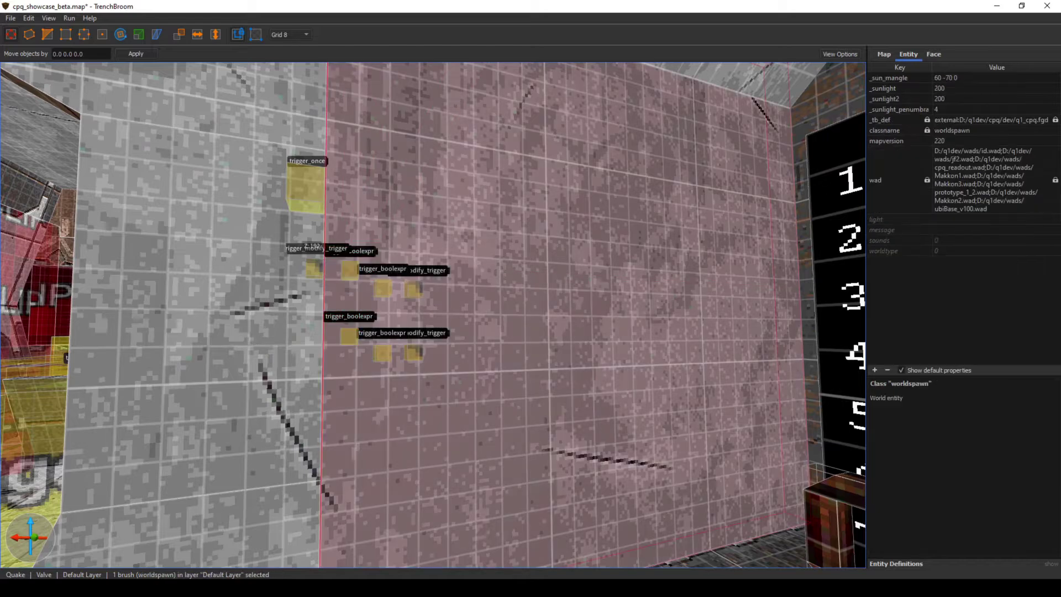
right_click_drag(361, 305, 411, 316)
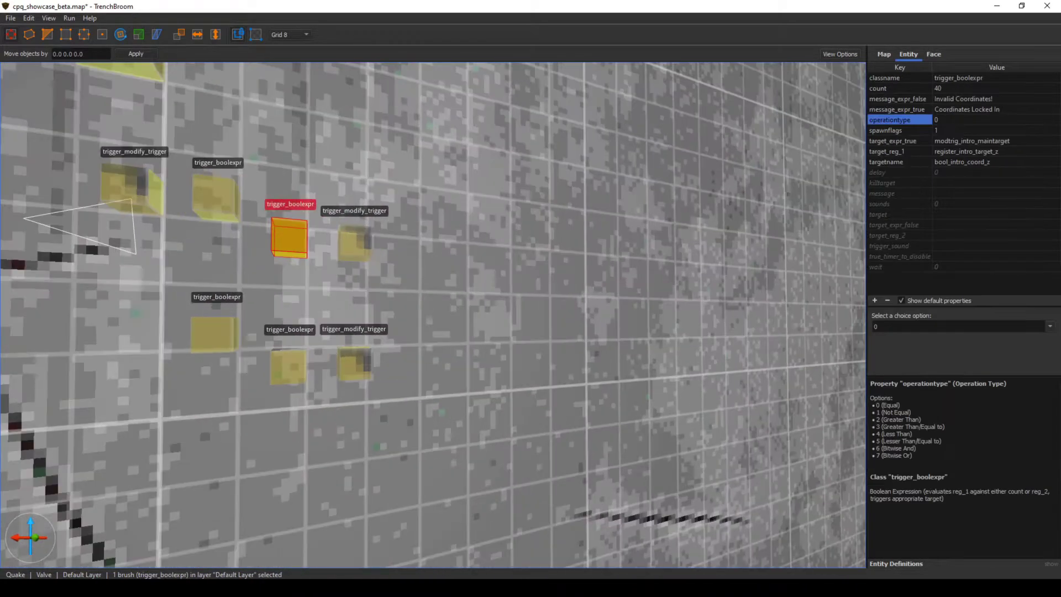
right_click_drag(433, 304, 412, 304)
key("s")
left_click(353, 263)
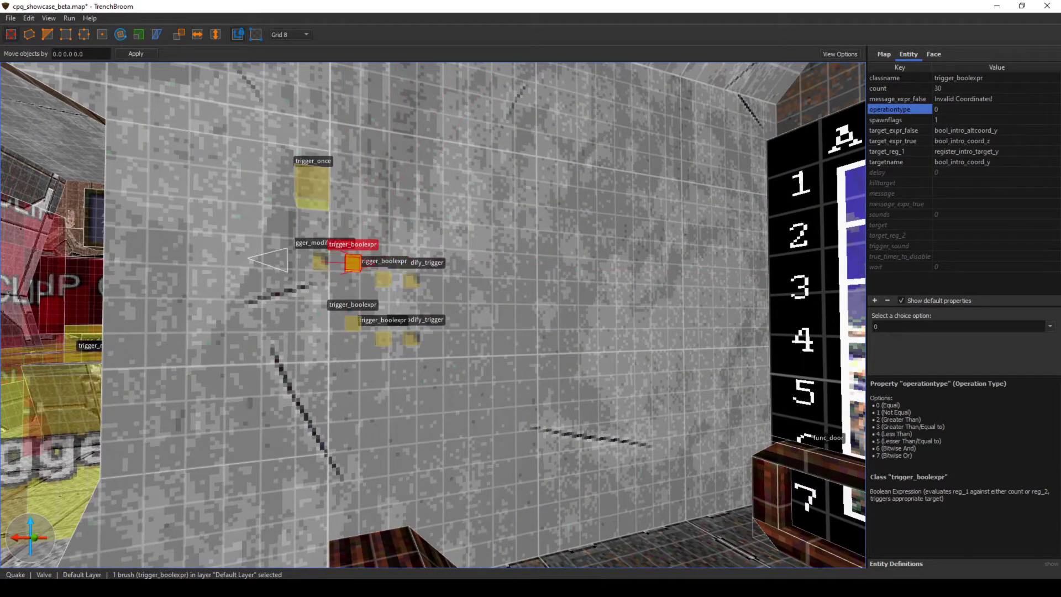
left_click(383, 279)
- Trace the alternate check from bool_intro_altcoord_y through bool_intro_altcoord_z to modtrig_intro_sidetarget, and compare it with modtrig_intro_maintarget
left_click(353, 324)
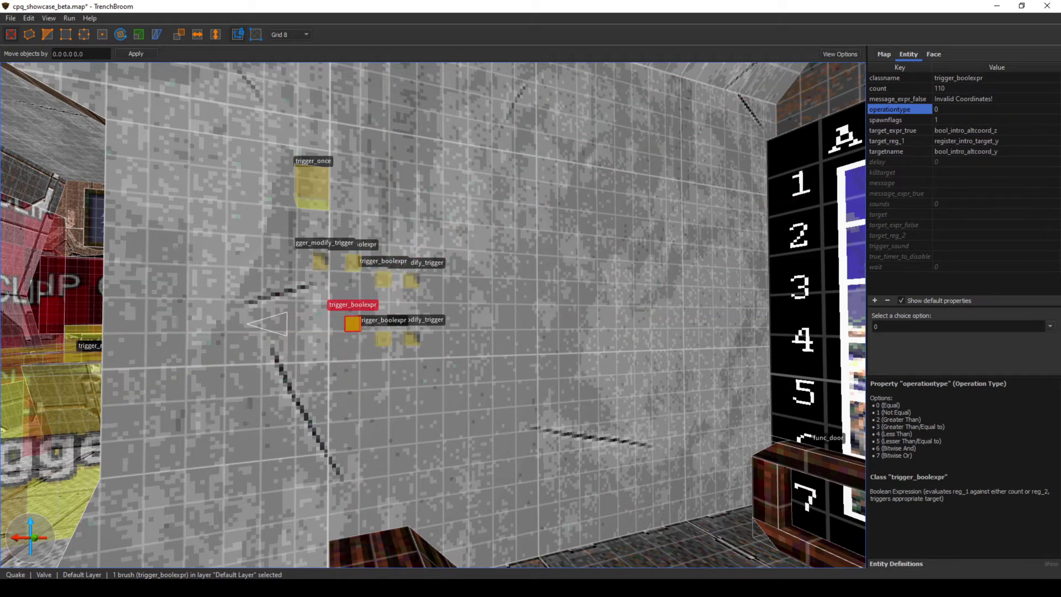
left_click(383, 339)
right_click_drag(383, 339, 359, 332)
key("w")
left_click(359, 349)
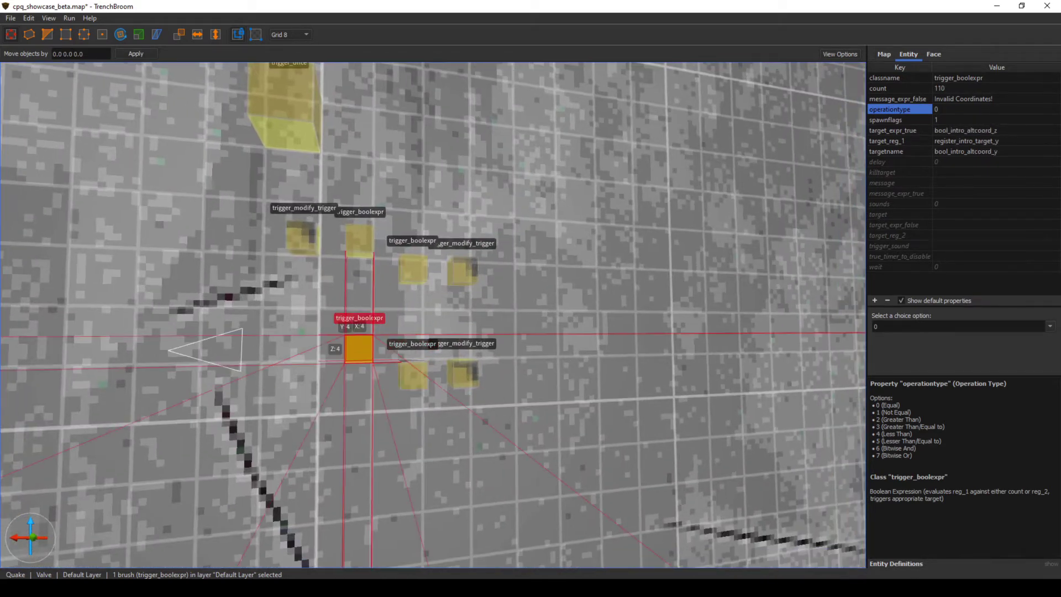
left_click(413, 375)
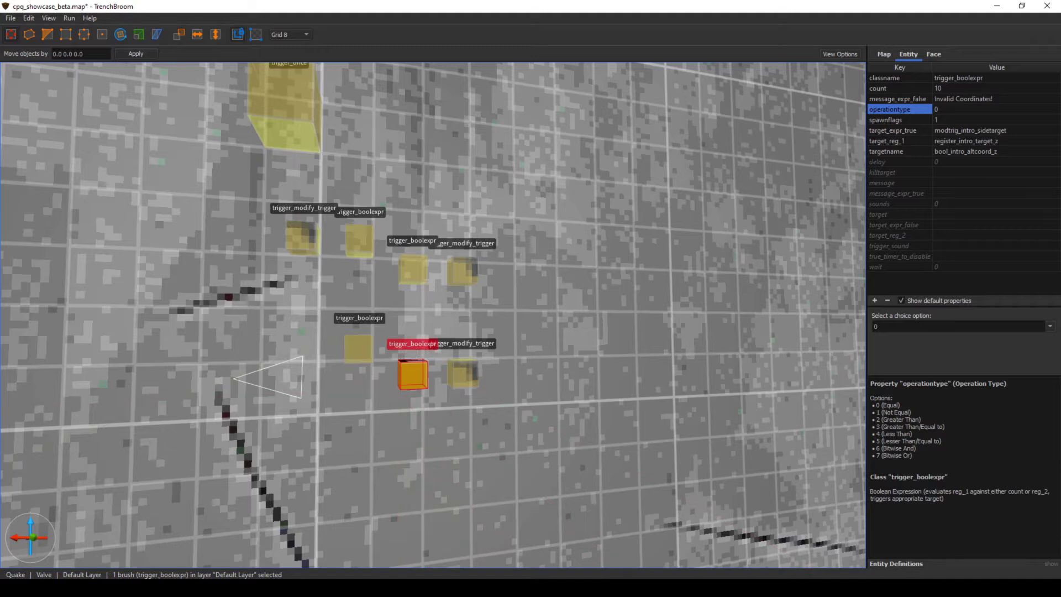
left_click(463, 373)
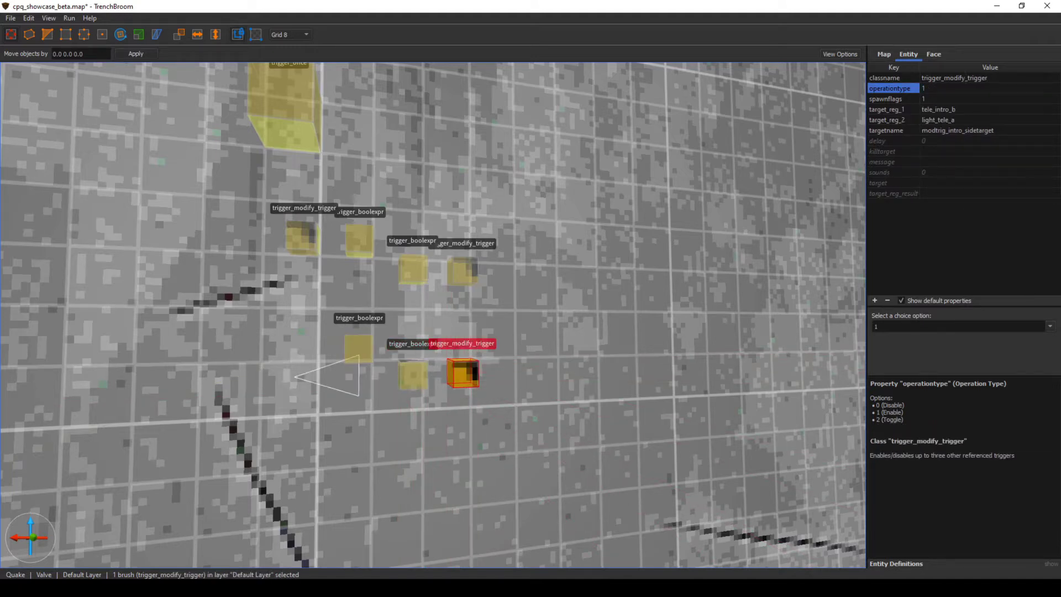
left_click(462, 270)
- Return to the console and select the door_intro_target func_door to view its links
scroll(462, 271, "down", 5)
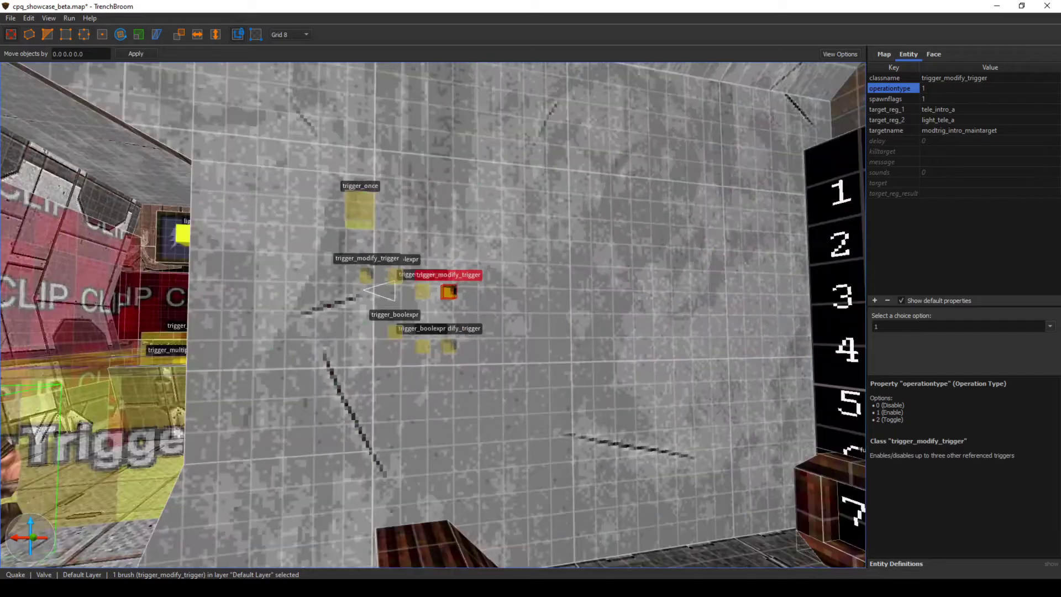
right_click_drag(462, 271, 508, 298)
key("s")
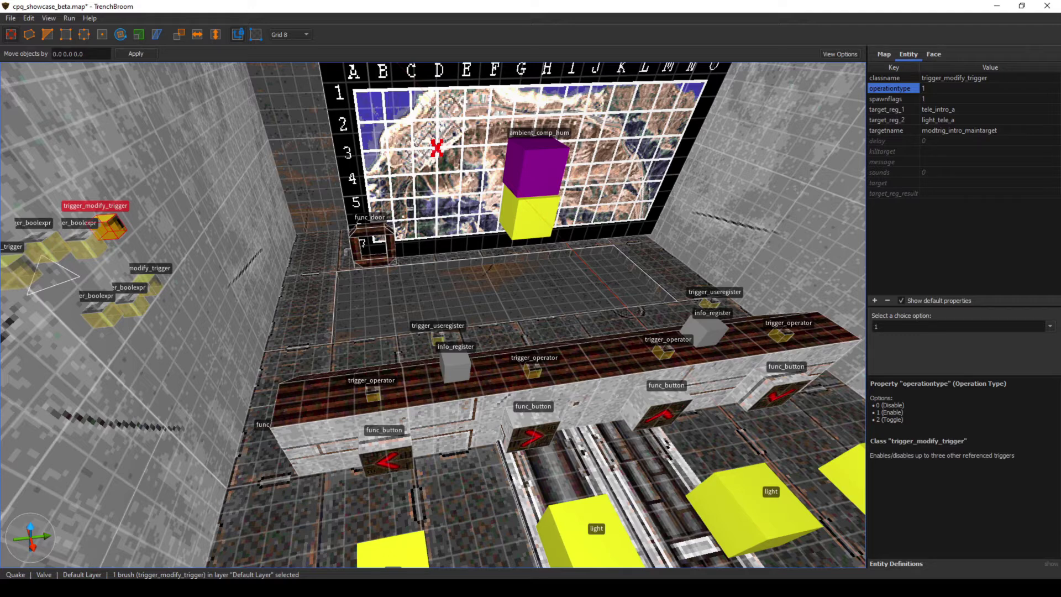
left_click(373, 244)
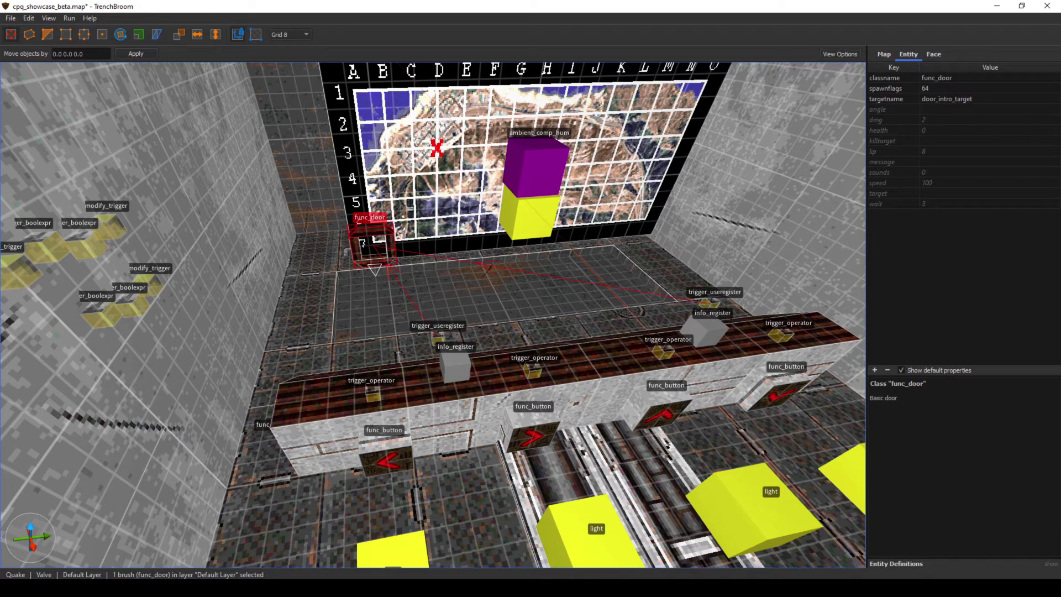
- Inspect the properties of the z-coordinate trigger_boolexpr and the trigger_modify_trigger beside it on the wall
right_click_drag(560, 268, 492, 243)
key("w")
left_click(505, 240)
left_click(549, 264)
key("d")
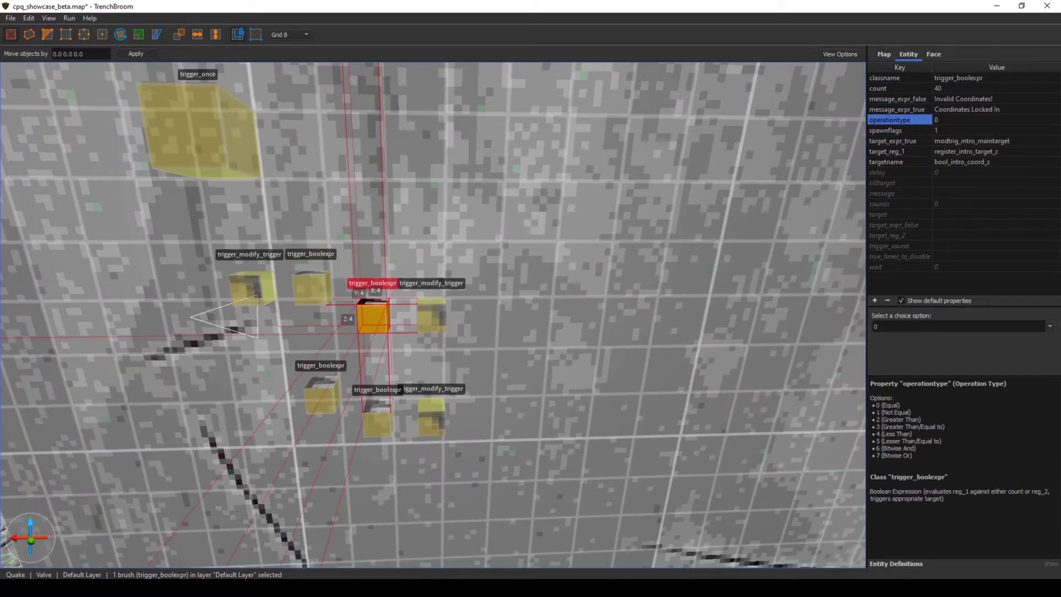
left_click(433, 316)
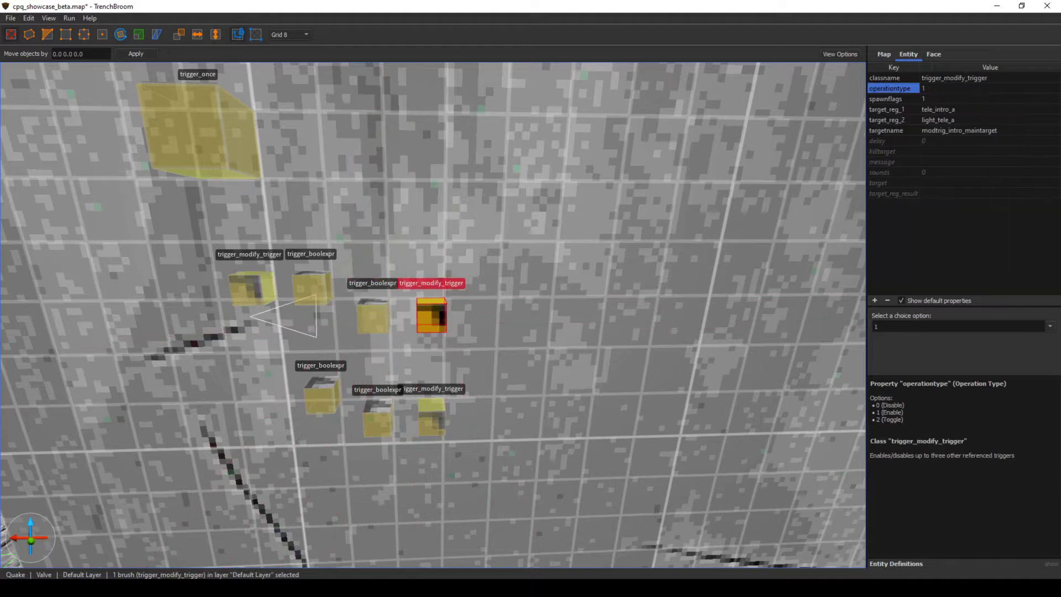
scroll(440, 311, "down", 5)
scroll(440, 312, "up", 5)
scroll(439, 311, "down", 5)
- Check the func_door at the lower corner of the map board, and reselect the upper trigger_modify_trigger
right_click_drag(439, 311, 516, 314)
left_click(390, 362)
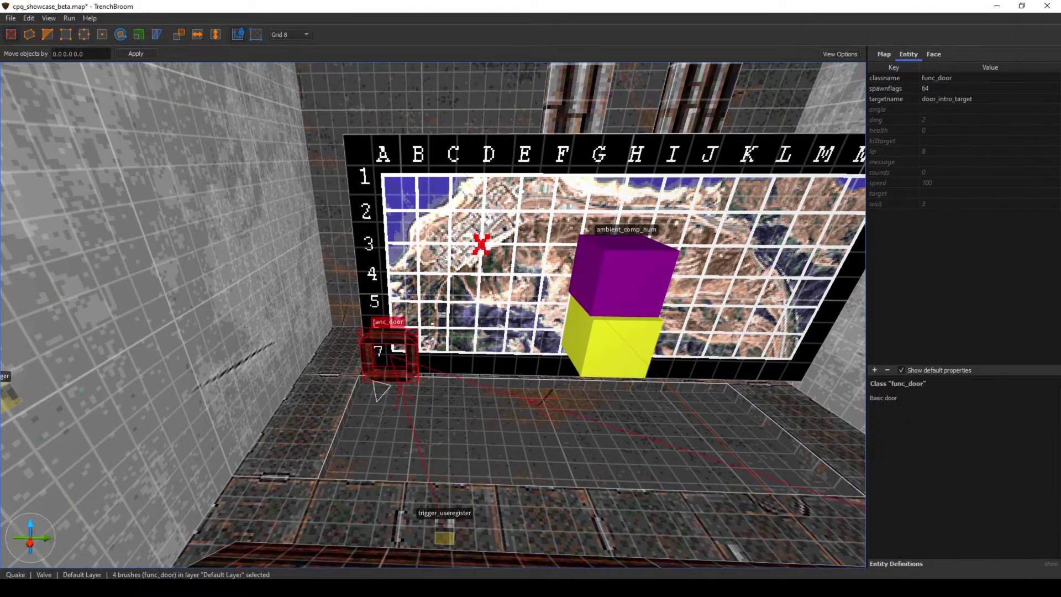
scroll(412, 393, "up", 3)
right_click_drag(412, 393, 346, 271)
left_click(344, 264)
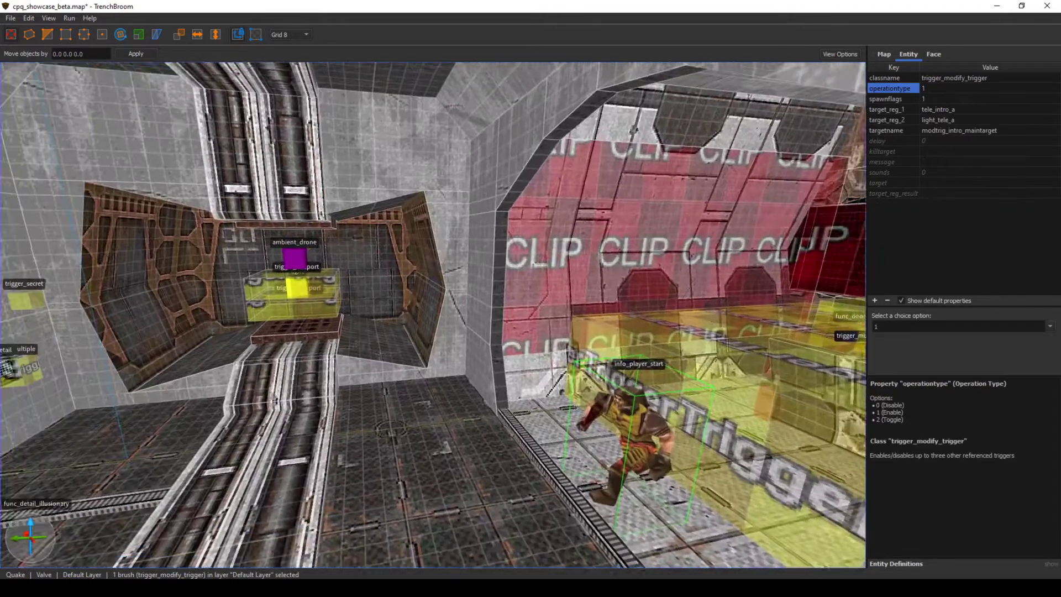
- Examine the teleporter area linked to the trigger_modify_trigger, check the entity properties there, and clear the selection
mouse_move(433, 315)
right_mouse_down()
mouse_move(403, 322)
mouse_move(525, 314)
mouse_move(494, 322)
mouse_move(421, 312)
mouse_move(443, 312)
right_mouse_up()
key("s")
key("w")
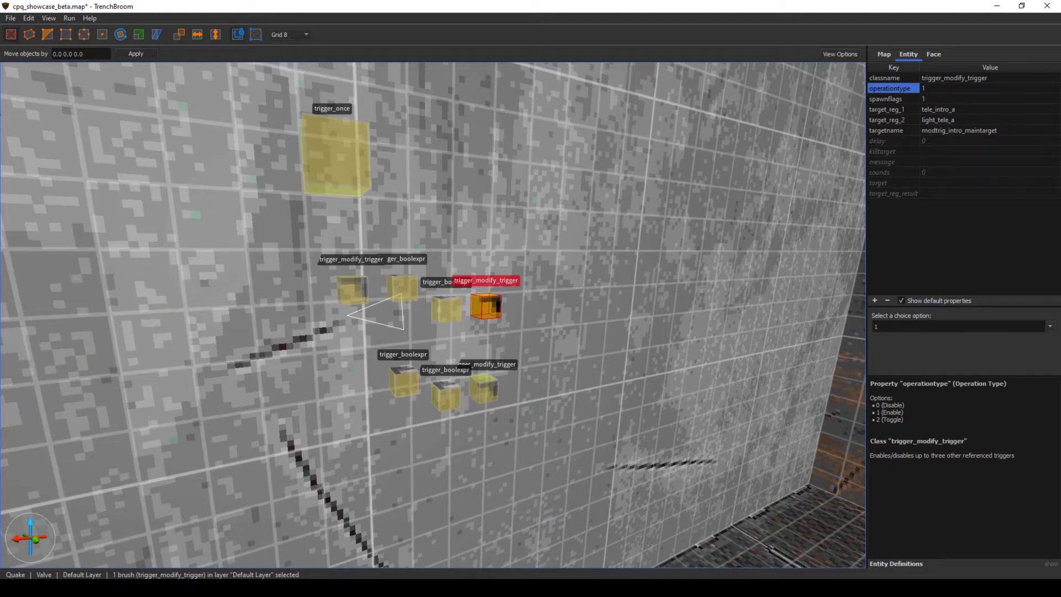
right_click_drag(433, 315, 338, 315)
key("Escape")
key("w")
left_click(547, 299)
mouse_move(547, 298)
right_mouse_down()
mouse_move(730, 289)
mouse_move(785, 260)
mouse_move(765, 309)
right_mouse_up()
left_click(934, 99)
left_click(940, 109)
key("Escape")
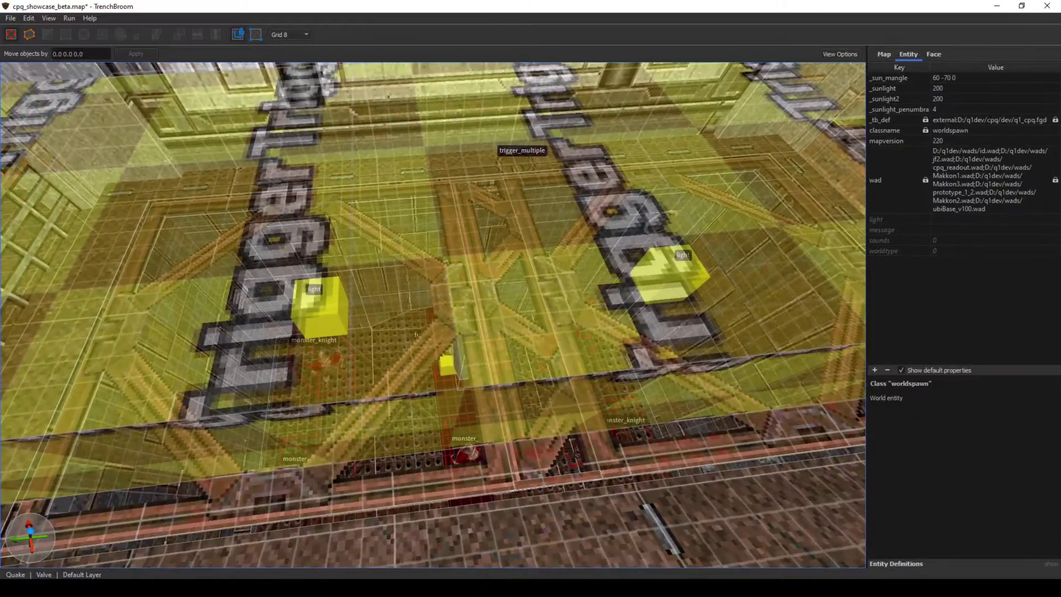
- Select the large trigger_multiple above the pit and examine the register and operator entities on the nearby wall
key("w")
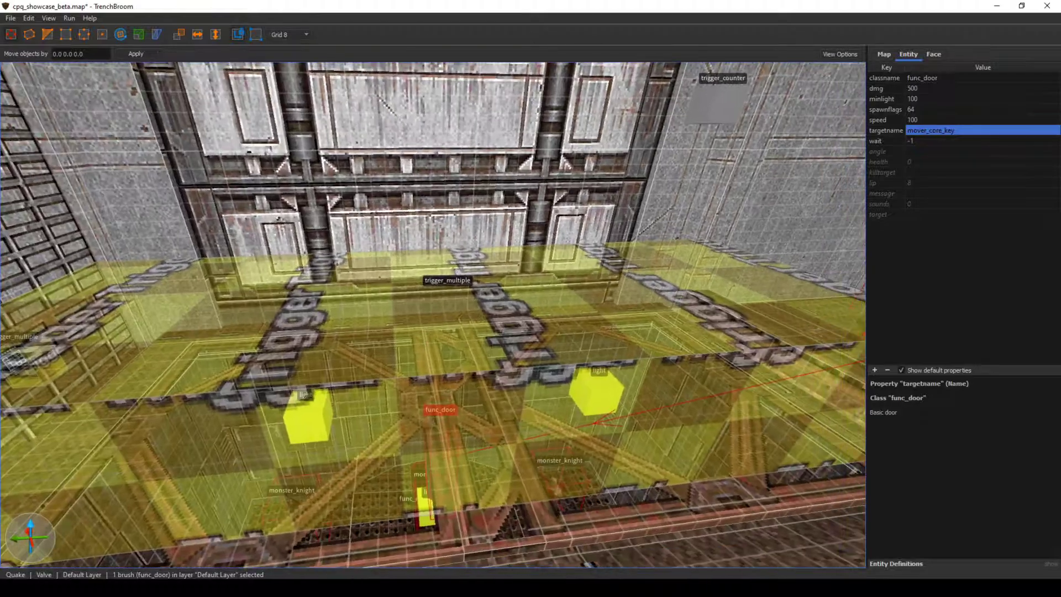
left_click(437, 326)
mouse_move(437, 326)
right_mouse_down()
mouse_move(548, 323)
mouse_move(500, 345)
mouse_move(470, 320)
mouse_move(525, 306)
mouse_move(572, 280)
mouse_move(564, 277)
right_mouse_up()
key("w")
key("s")
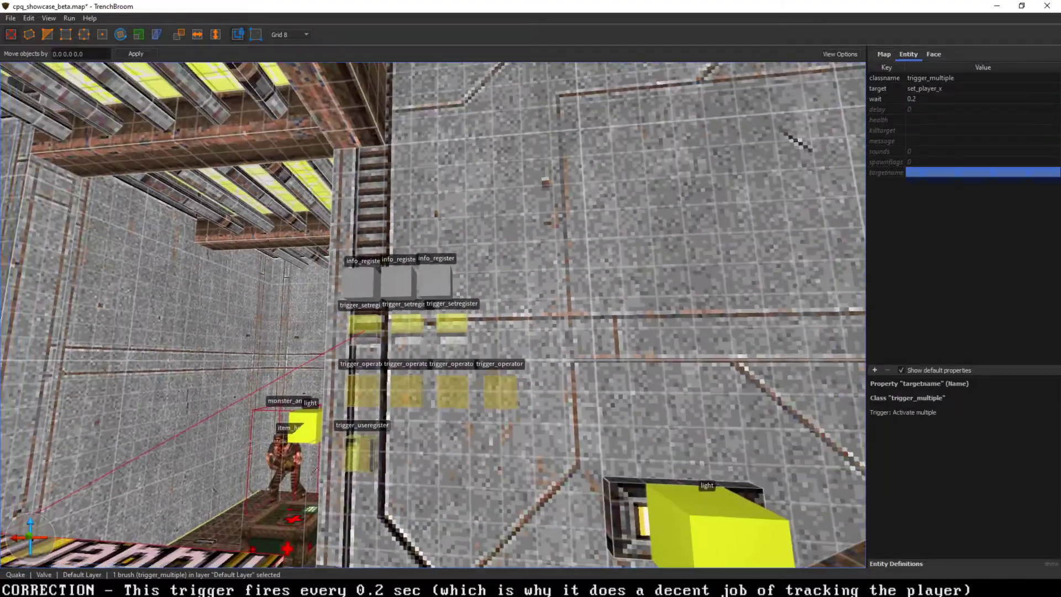
key("a")
mouse_move(561, 335)
right_mouse_down()
mouse_move(575, 335)
mouse_move(575, 373)
right_mouse_up()
key("w")
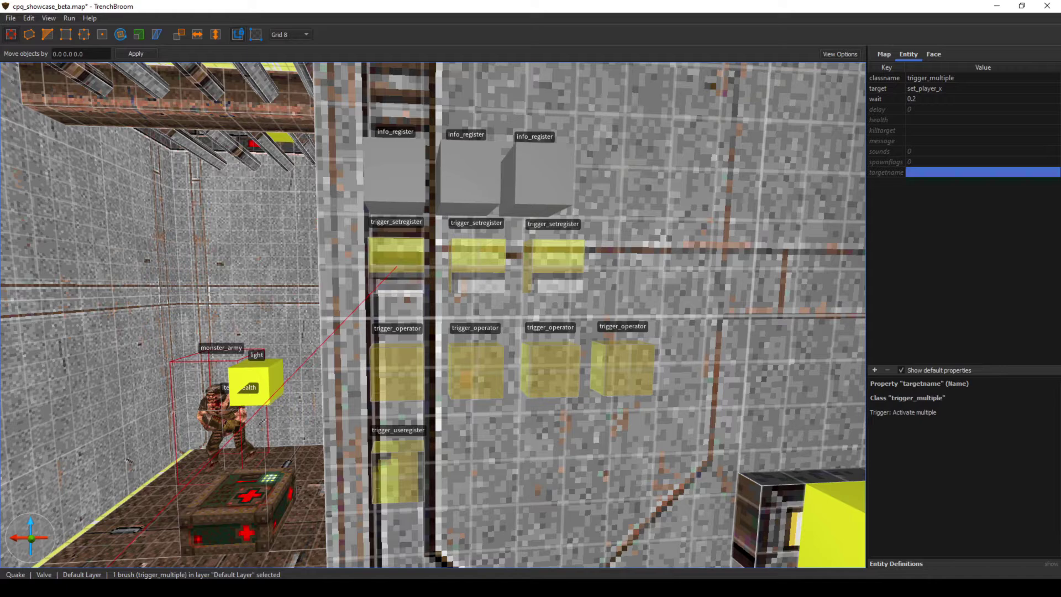
- Inspect the x, y and z player info_register entities and the first trigger_setregister below them
left_click(394, 172)
left_click(470, 174)
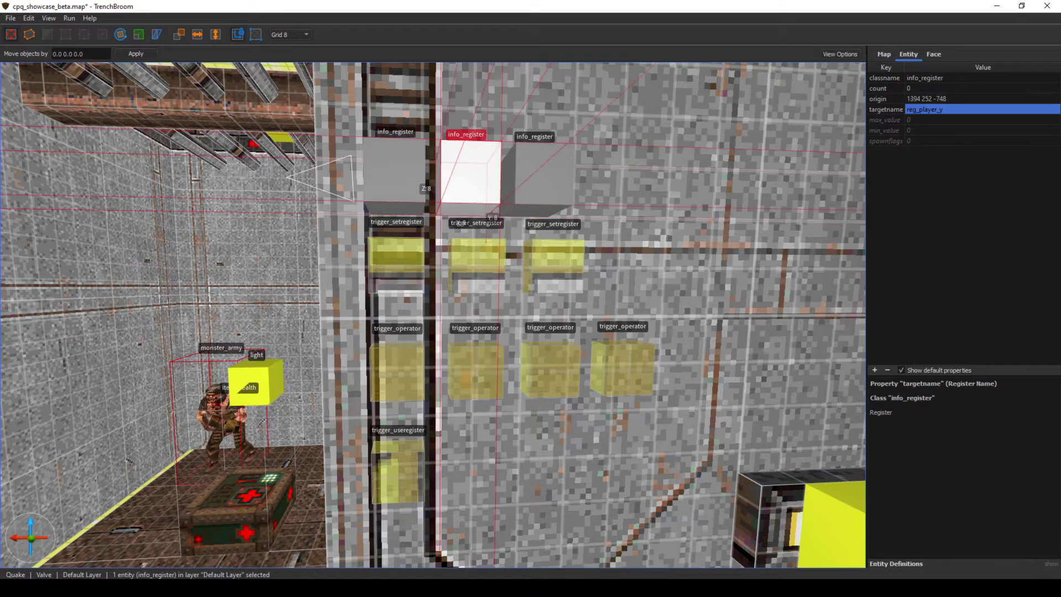
left_click(544, 175)
left_click(394, 171)
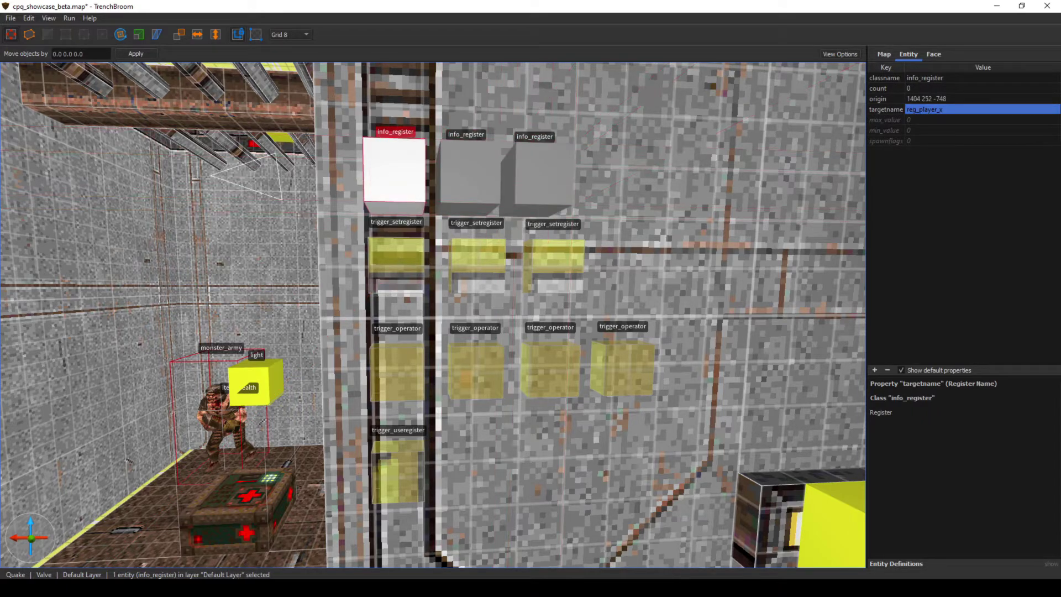
left_click(469, 174)
left_click(545, 174)
left_click(396, 255)
- Lower the top face of the trigger_multiple above the pit to a thin slab and view it from several sides
mouse_move(396, 254)
right_mouse_down()
mouse_move(332, 309)
mouse_move(298, 298)
mouse_move(541, 323)
mouse_move(409, 315)
right_mouse_up()
left_click(409, 320)
left_click_drag(433, 229, 433, 354, "shift")
right_click_drag(434, 354, 492, 354)
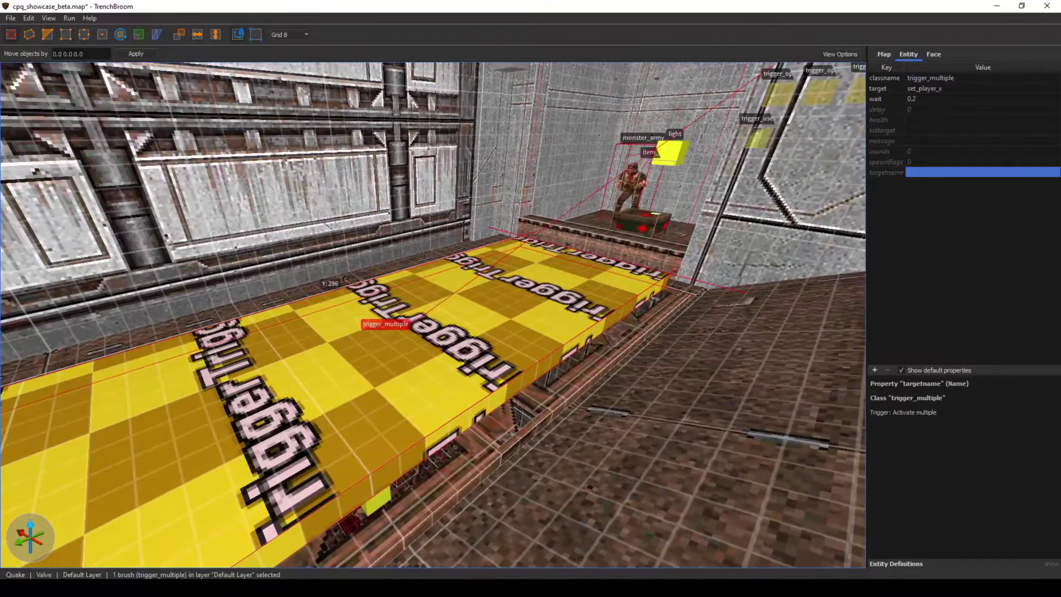
right_click_drag(354, 306, 310, 301)
mouse_move(409, 309)
right_mouse_down()
mouse_move(365, 301)
mouse_move(420, 343)
mouse_move(422, 301)
right_mouse_up()
key("w")
key("s")
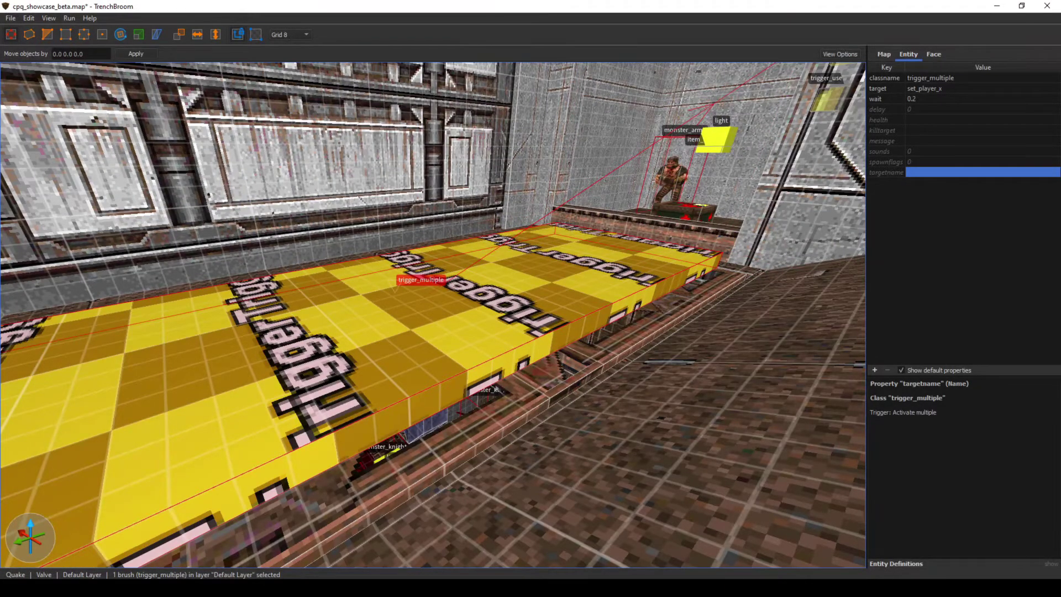
key("s")
right_click_drag(423, 315, 287, 348)
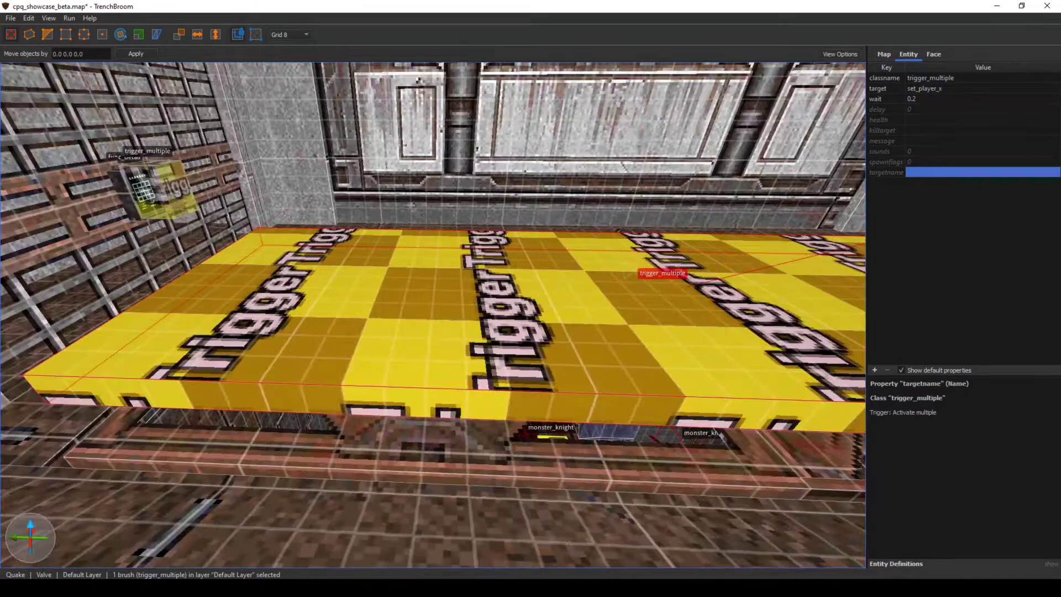
- Raise the top face of the trigger_multiple above the pit into a tall volume, and clear the selection
left_click_drag(423, 331, 423, 94, "shift")
right_click_drag(423, 94, 492, 66)
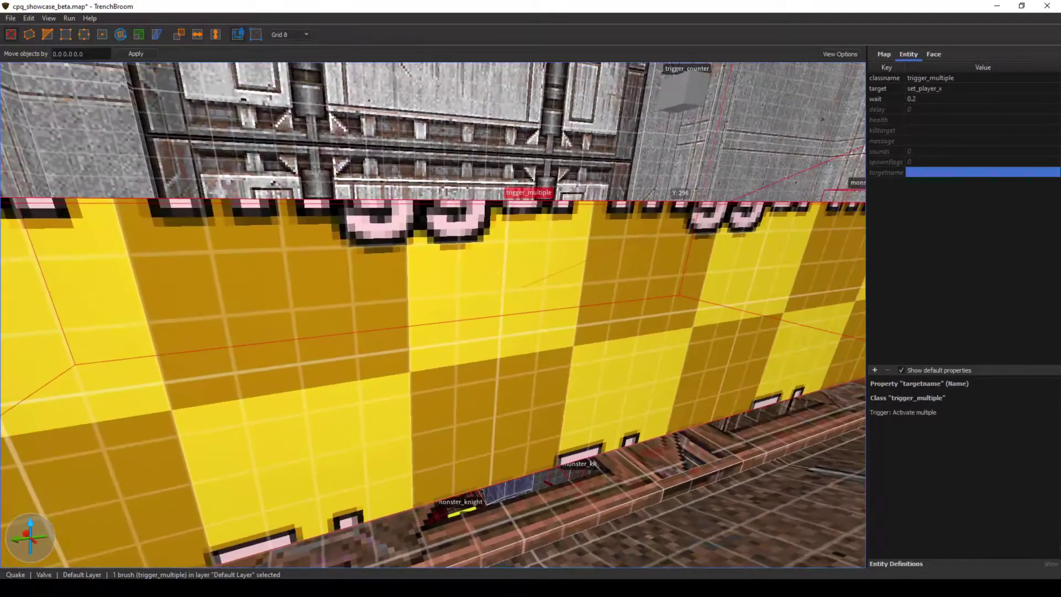
key("Escape")
key("s")
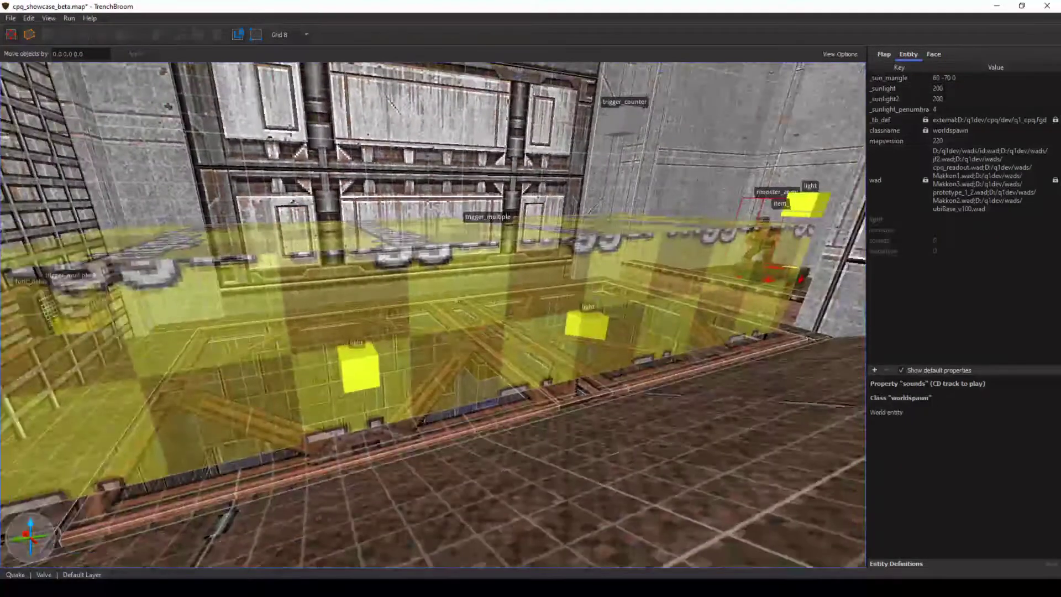
- Inspect the properties of the three trigger_setregister entities on the wall in order
mouse_move(433, 315)
right_mouse_down()
mouse_move(523, 251)
mouse_move(608, 326)
mouse_move(588, 315)
right_mouse_up()
key("w")
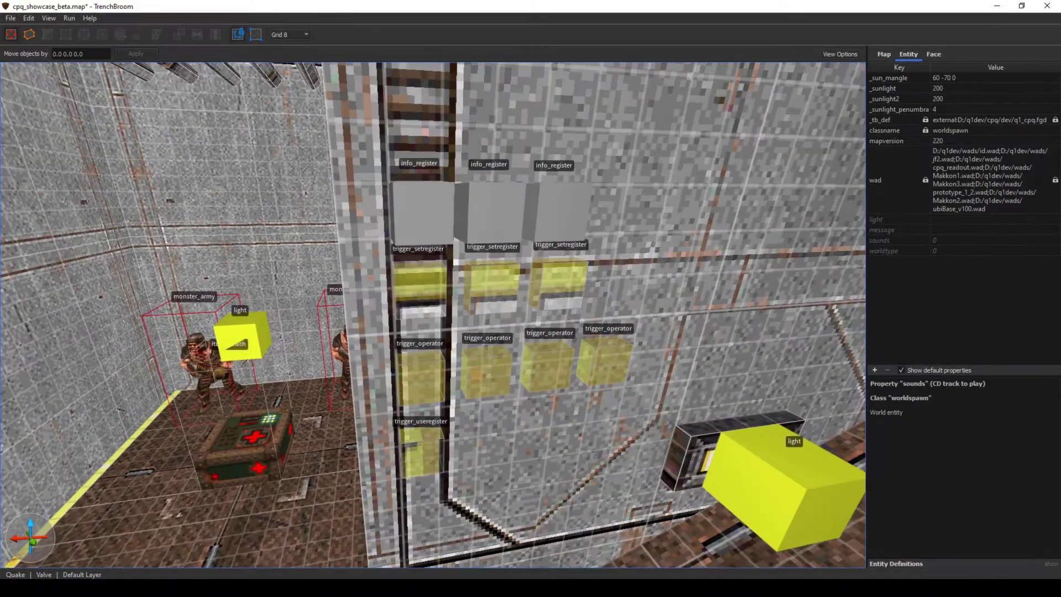
left_click(421, 284)
left_click(493, 280)
left_click(561, 279)
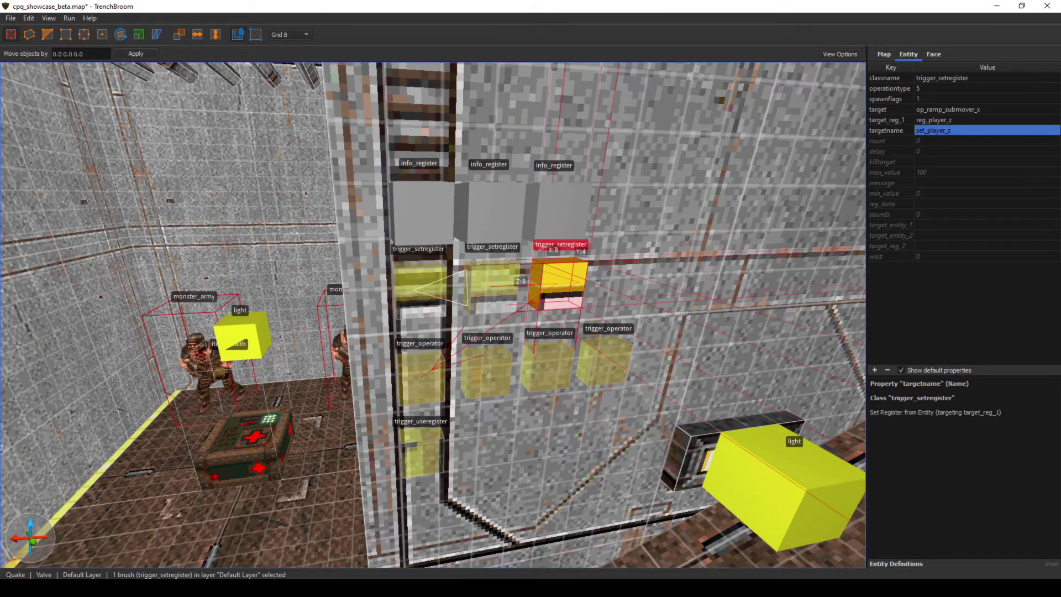
- Compare the operationtype option of the x, y and z trigger_setregister entities with the list of target position options
key("s")
mouse_move(561, 279)
right_mouse_down()
mouse_move(581, 285)
mouse_move(519, 271)
right_mouse_up()
key("w")
left_click(512, 269)
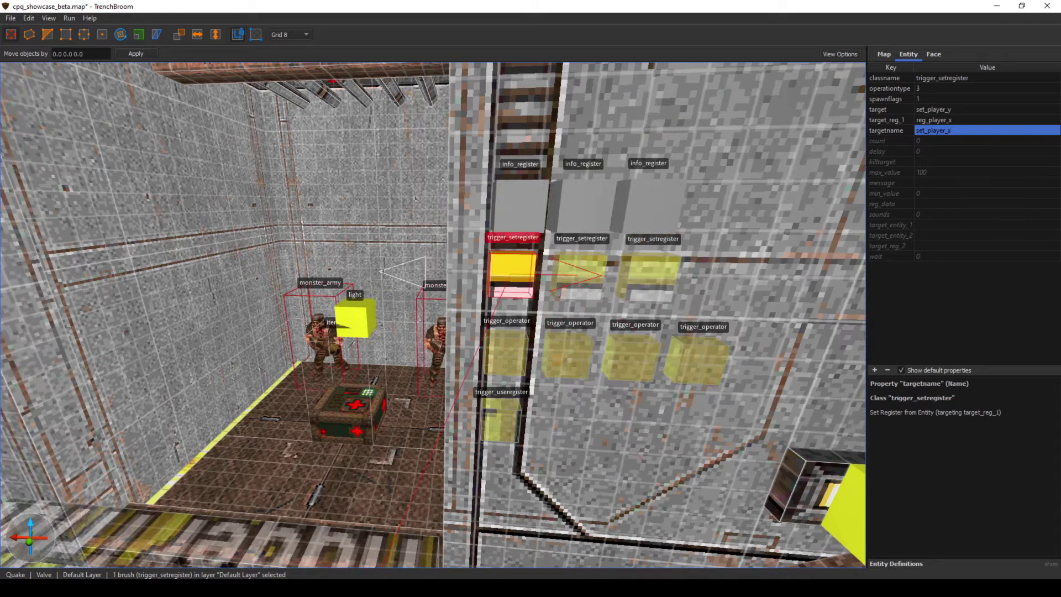
left_click(939, 88)
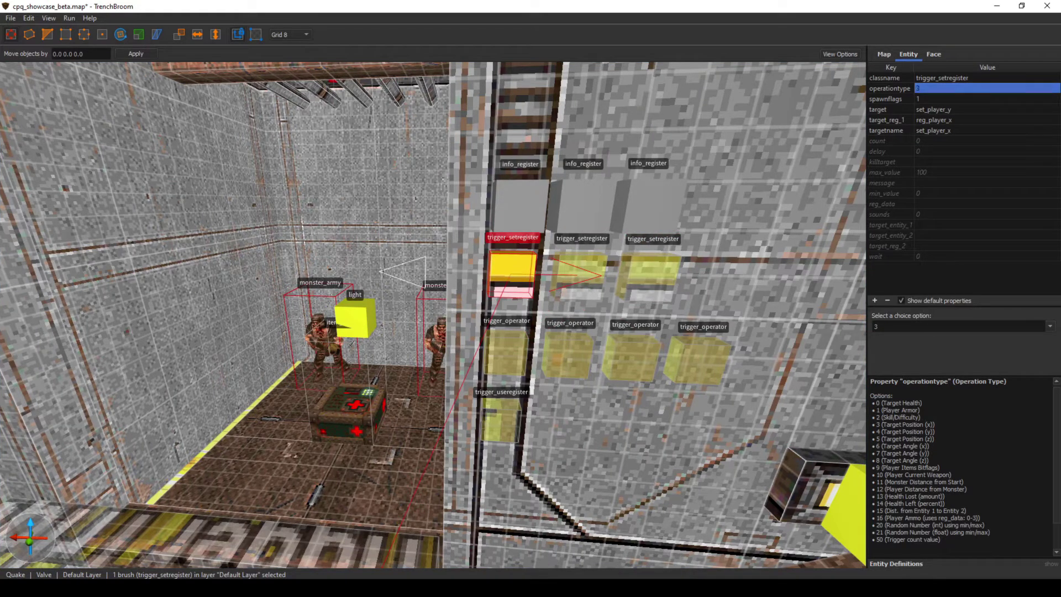
left_click(579, 271)
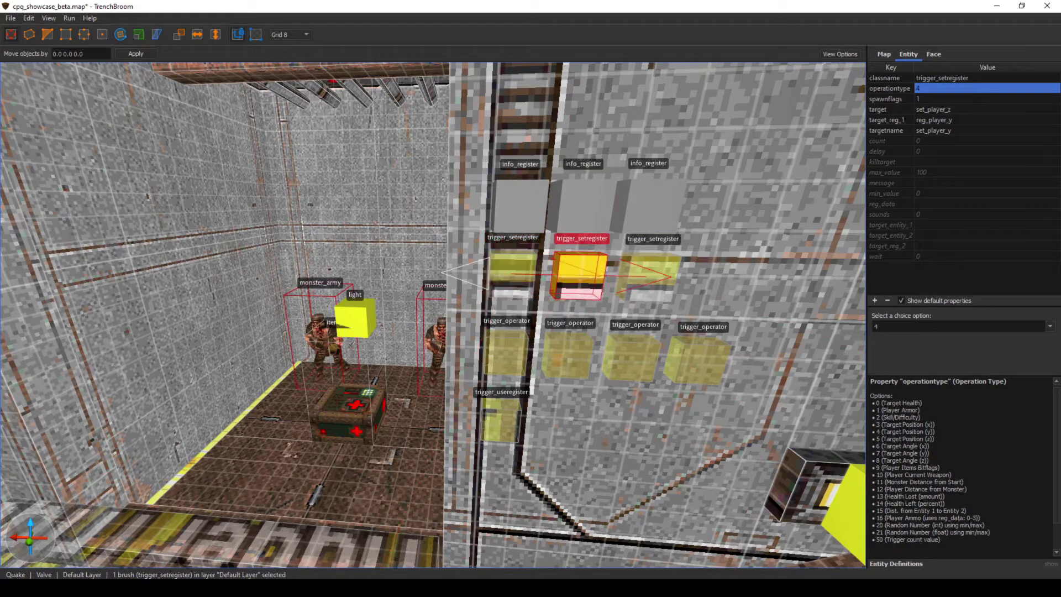
left_click_drag(892, 432, 931, 439)
left_click(650, 272)
- Examine the count, operation type and register properties of the x, y and z trigger_operator entities
left_click(506, 353)
right_click_drag(506, 354, 527, 331)
key("s")
key("s")
key("w")
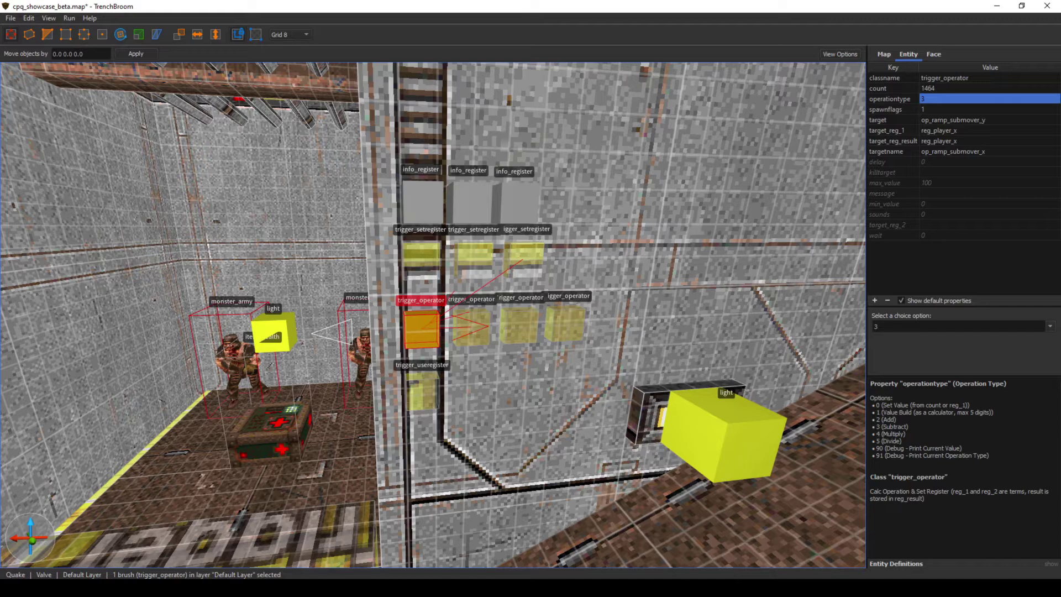
mouse_move(433, 315)
right_mouse_down()
mouse_move(449, 321)
mouse_move(434, 322)
right_mouse_up()
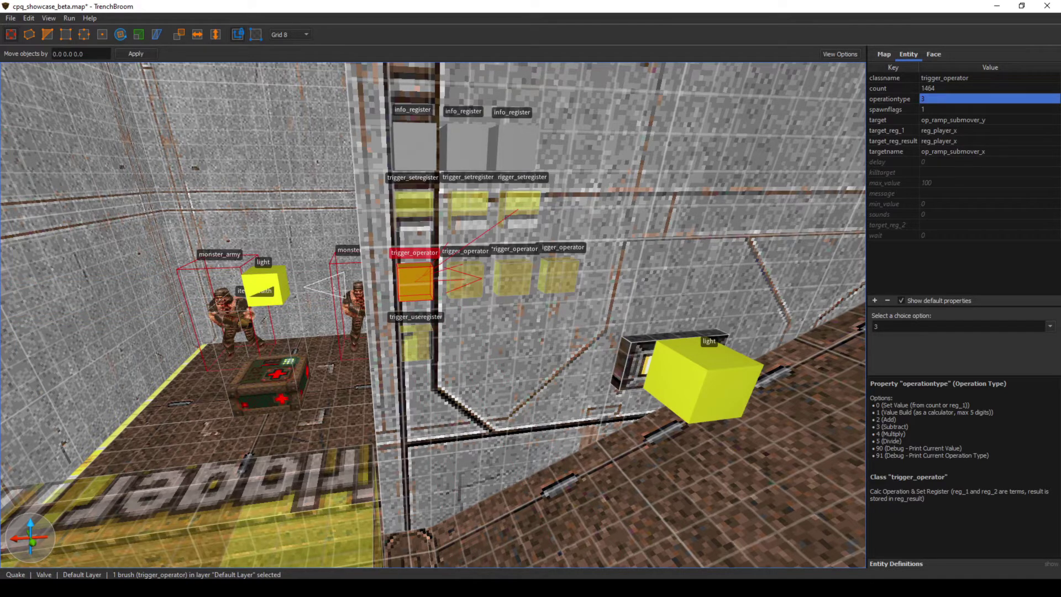
right_click_drag(433, 309, 431, 304)
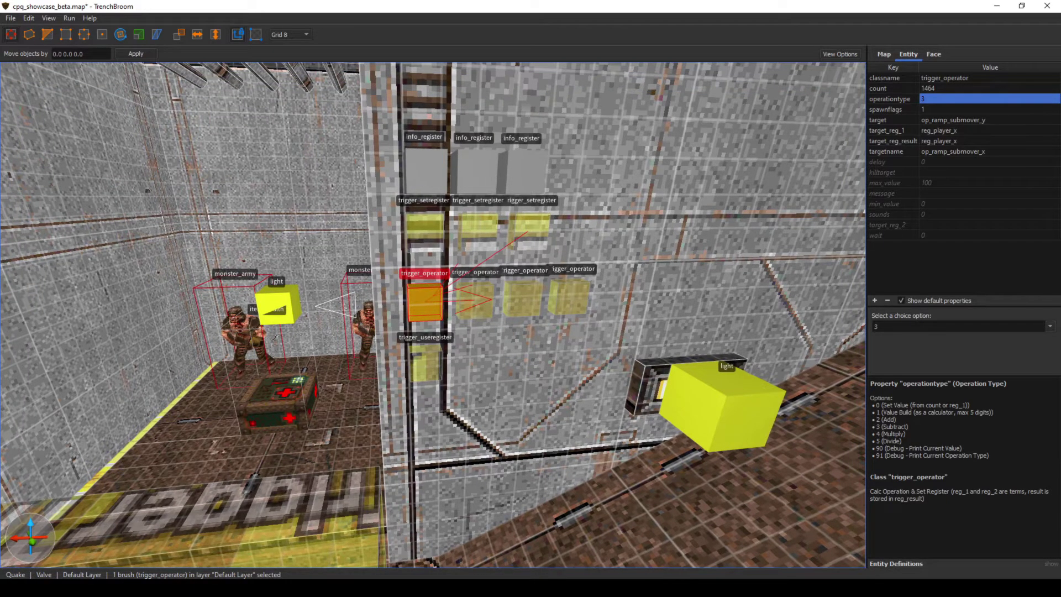
left_click(475, 300)
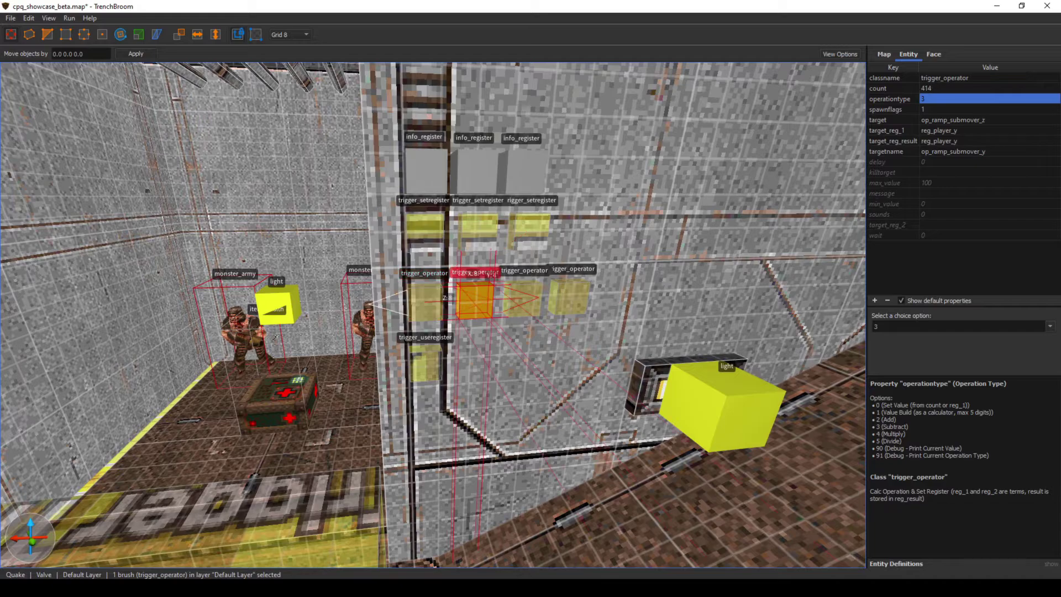
left_click(522, 298)
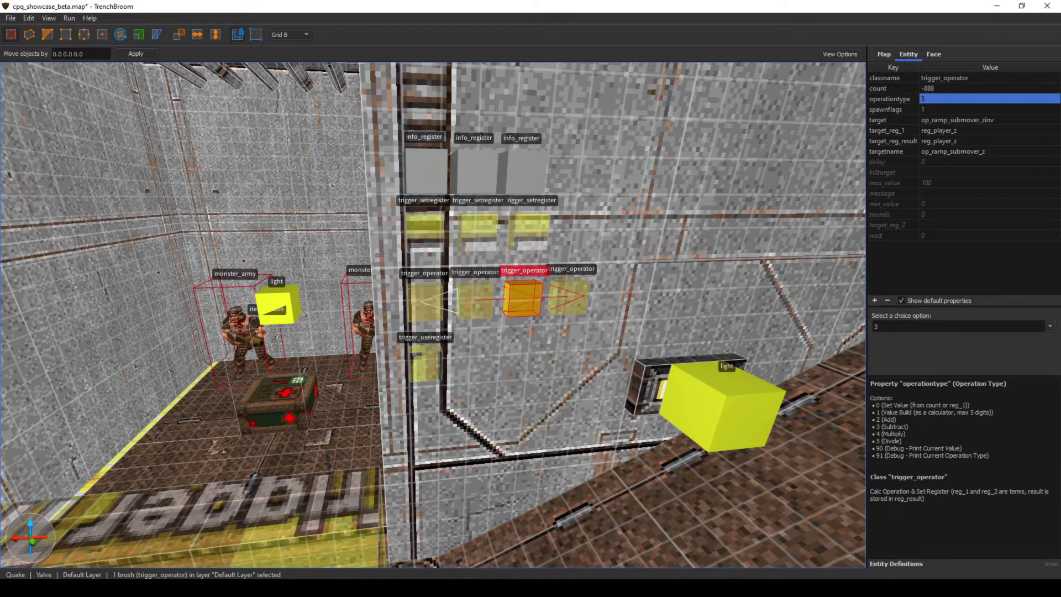
- Select the whole spike-shaped func_door in the pit to inspect its properties
key("w")
mouse_move(523, 298)
right_mouse_down()
mouse_move(436, 333)
mouse_move(469, 287)
mouse_move(528, 294)
right_mouse_up()
key("w")
key("s")
key("w")
double_click(469, 293)
key("s")
key("a")
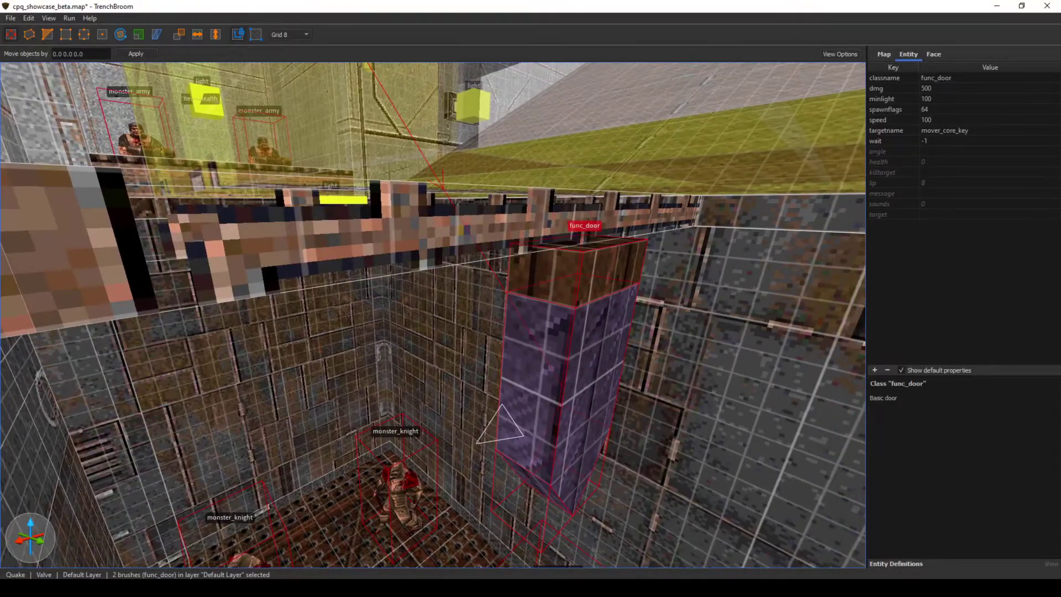
- Examine the spike-shaped func_door from below and from different sides of the pit
right_click_drag(442, 304, 613, 260)
key("s")
key("w")
key("w")
key("s")
key("a")
key("d")
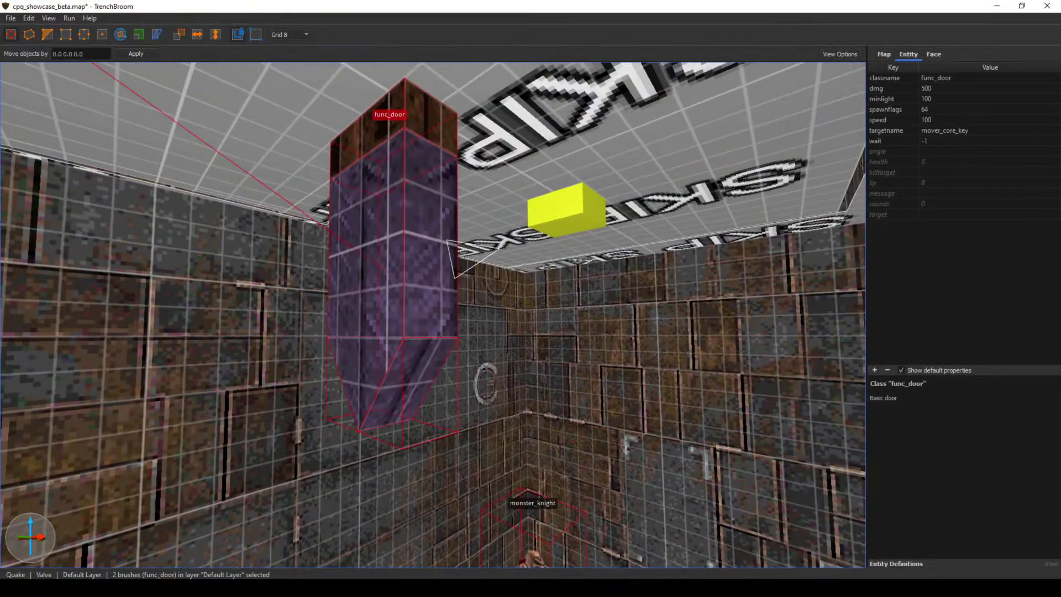
- Move the light under the pit ceiling over to the top of the spike-shaped func_door
left_click_drag(567, 209, 421, 175)
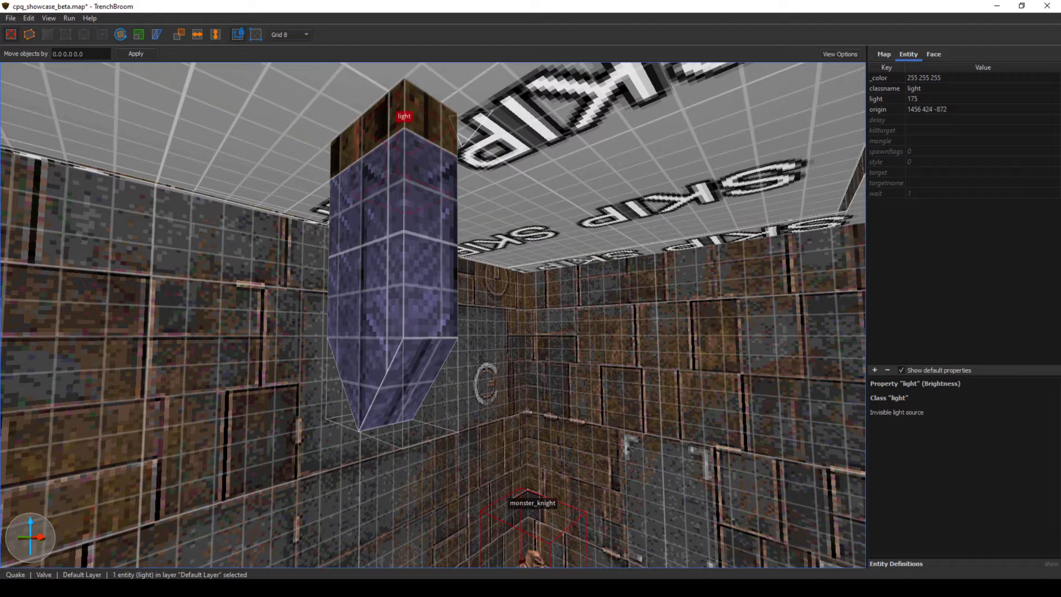
key("a")
right_click_drag(420, 176, 614, 269)
key("w")
key("w")
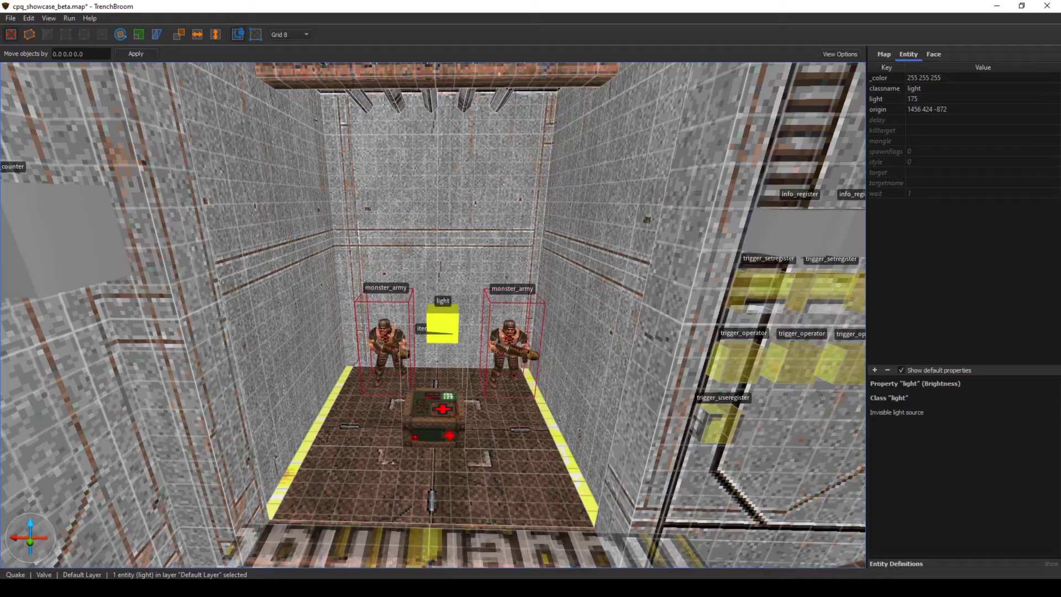
- Reselect the whole spike-shaped func_door in the pit and check its properties
key("w")
mouse_move(433, 315)
right_mouse_down()
mouse_move(608, 343)
mouse_move(497, 337)
mouse_move(470, 359)
mouse_move(514, 364)
mouse_move(663, 298)
mouse_move(735, 232)
mouse_move(699, 227)
right_mouse_up()
key("s")
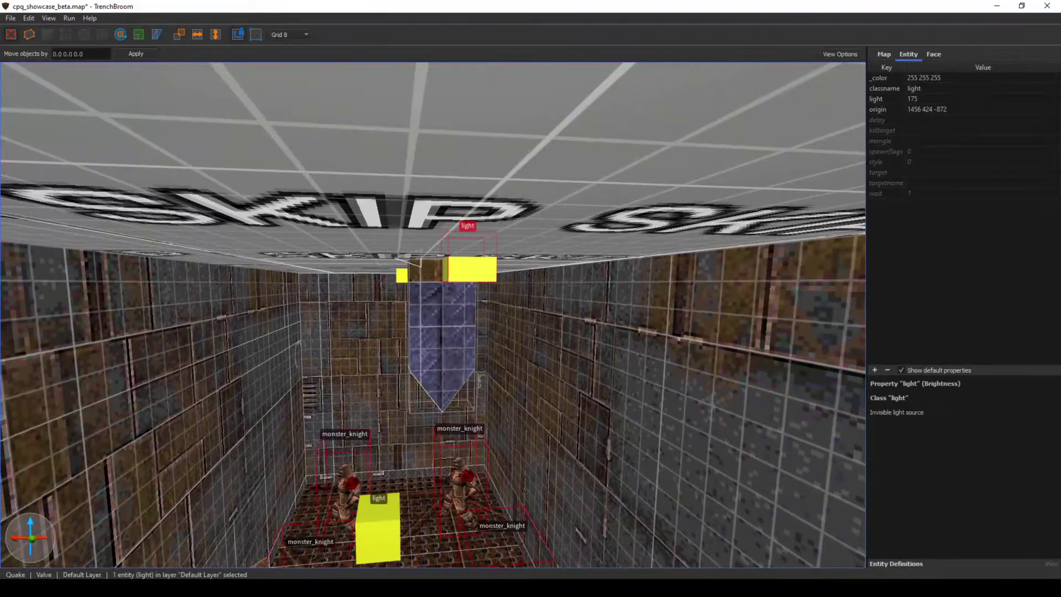
double_click(442, 343)
key("w")
mouse_move(443, 342)
right_mouse_down()
mouse_move(450, 331)
mouse_move(484, 351)
mouse_move(497, 343)
right_mouse_up()
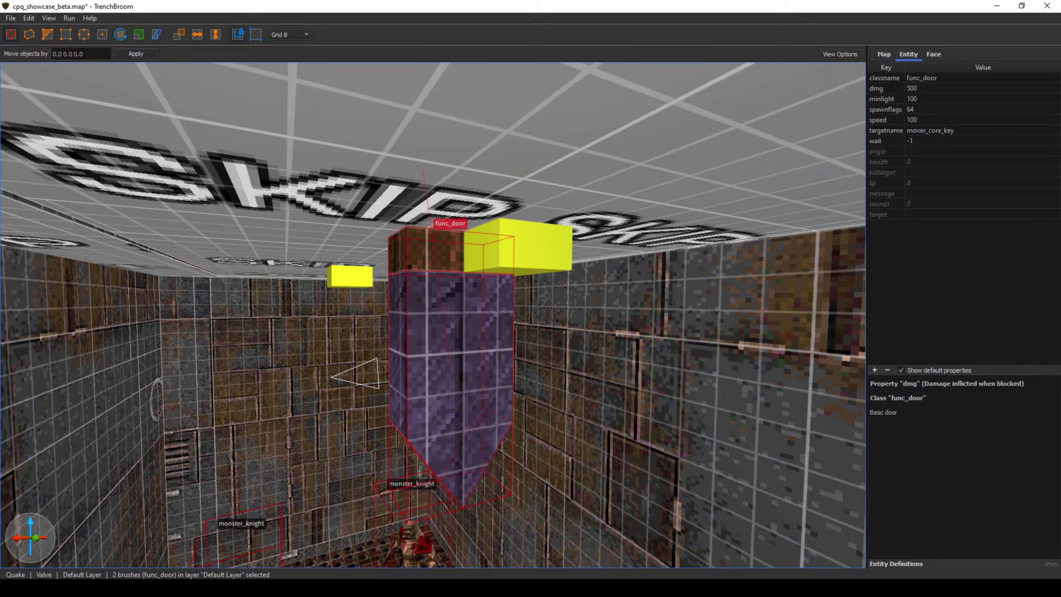
- Review the z, x and y trigger_setregister entities on the wall again
key("w")
right_click_drag(500, 342, 437, 360)
left_click(482, 277)
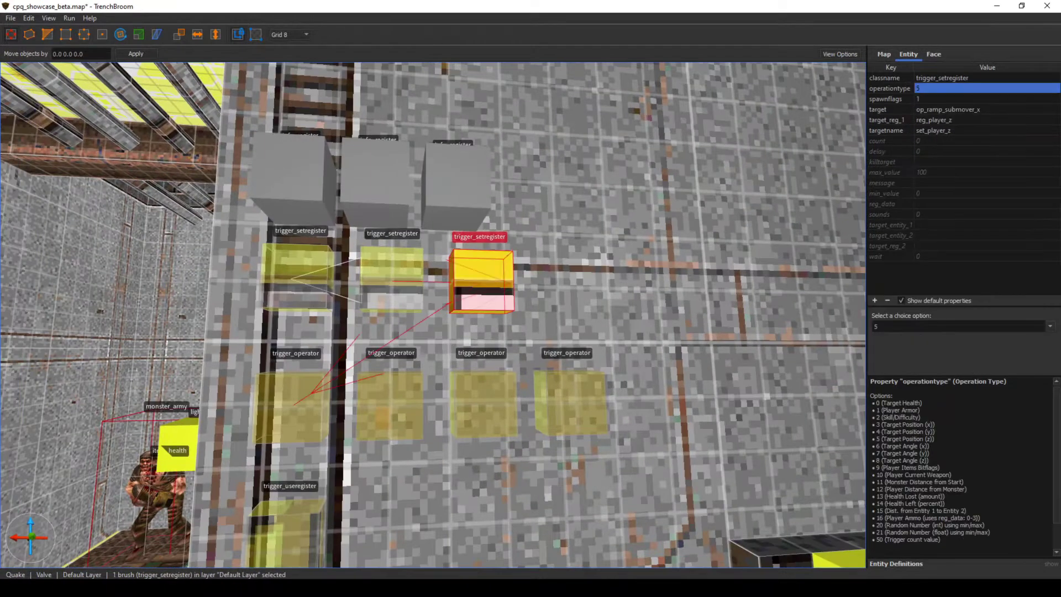
left_click(298, 273)
left_click(392, 276)
- Review the properties of the first and second trigger_operator entities again
left_click(292, 408)
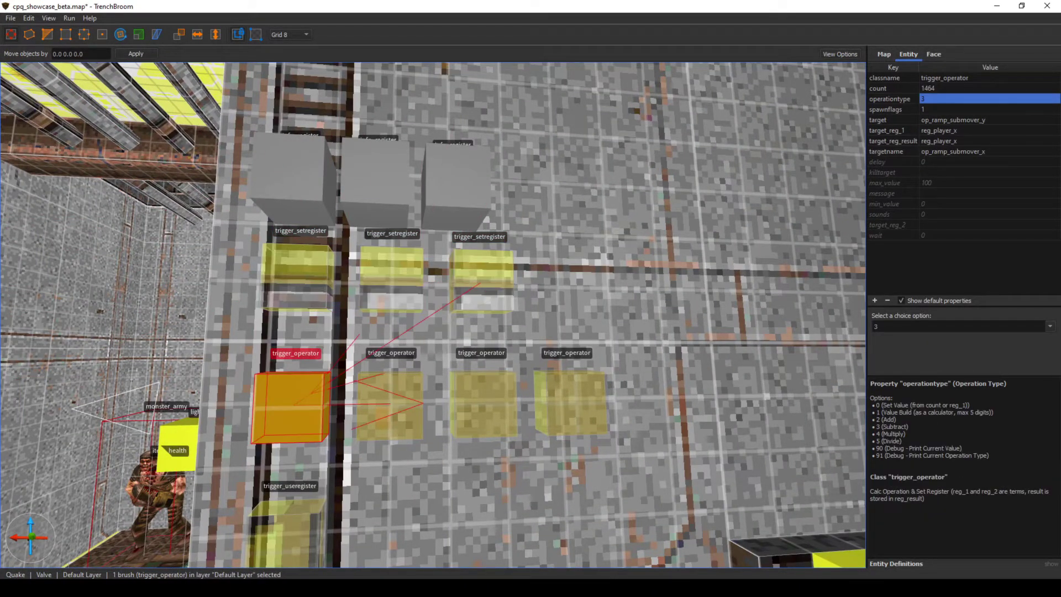
left_click(390, 405)
key("s")
right_click_drag(390, 405, 383, 415)
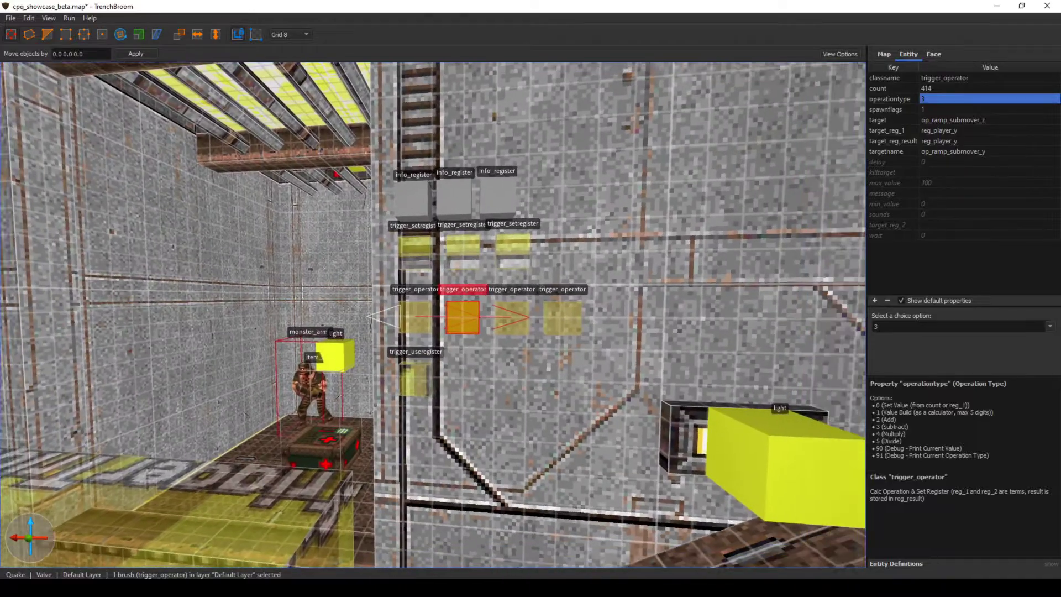
- Review the properties of the fourth trigger_operator, then those of the z trigger_setregister on the wall
key("a")
right_click_drag(433, 315, 470, 301)
key("w")
left_click(606, 358)
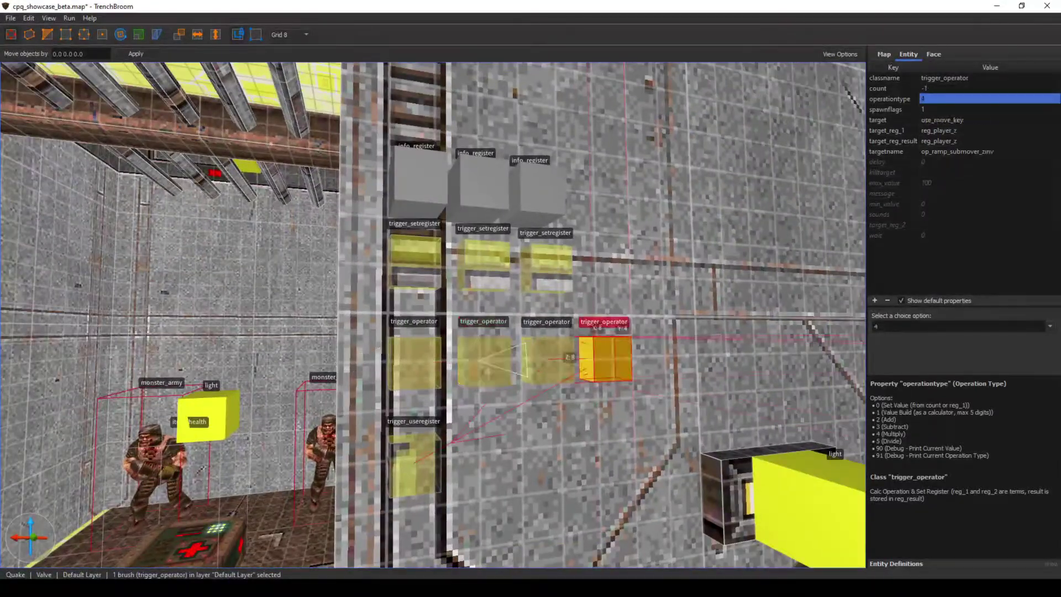
right_click_drag(606, 358, 730, 366)
key("d")
right_click_drag(497, 354, 486, 335)
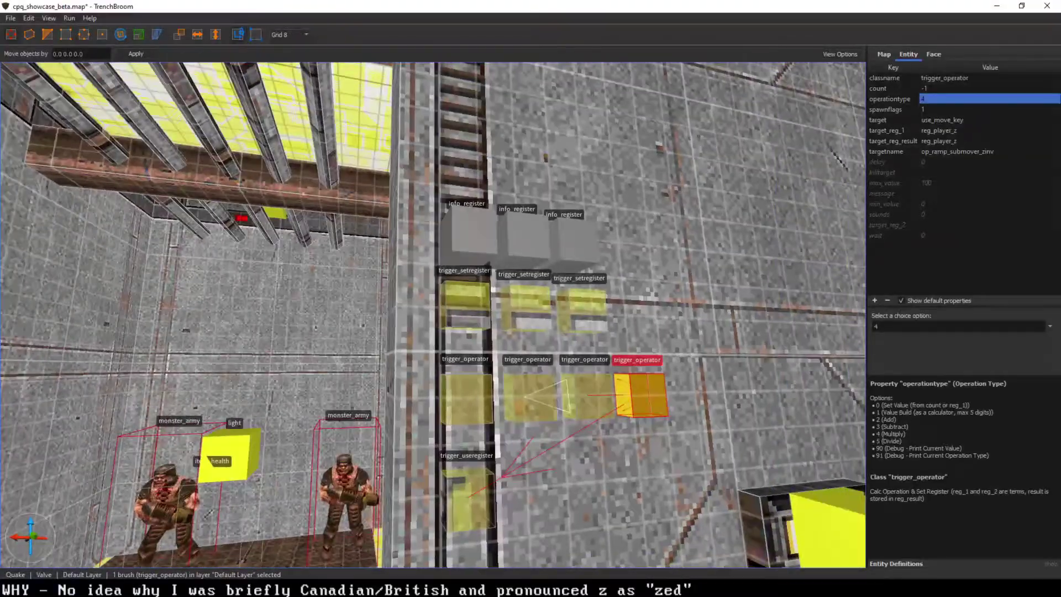
left_click(581, 305)
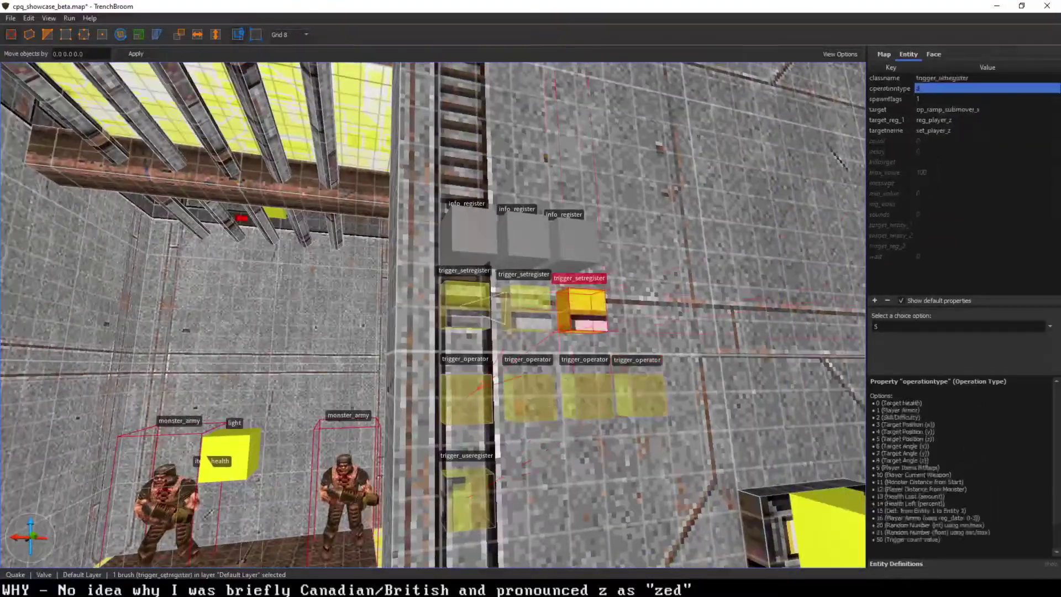
- Return to the pit and select the whole spike-shaped func_door to check its properties
key("s")
mouse_move(581, 305)
right_mouse_down()
mouse_move(594, 297)
mouse_move(583, 348)
mouse_move(414, 359)
mouse_move(395, 390)
mouse_move(436, 395)
mouse_move(519, 378)
mouse_move(500, 364)
right_mouse_up()
key("w")
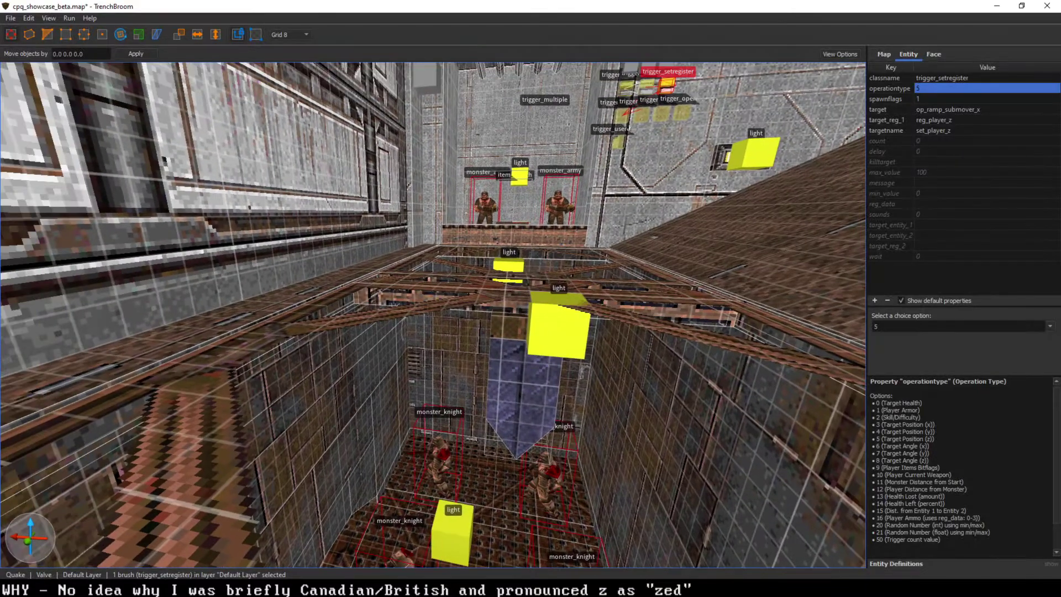
key("ctrl+a")
left_click(500, 365)
key("ctrl+a")
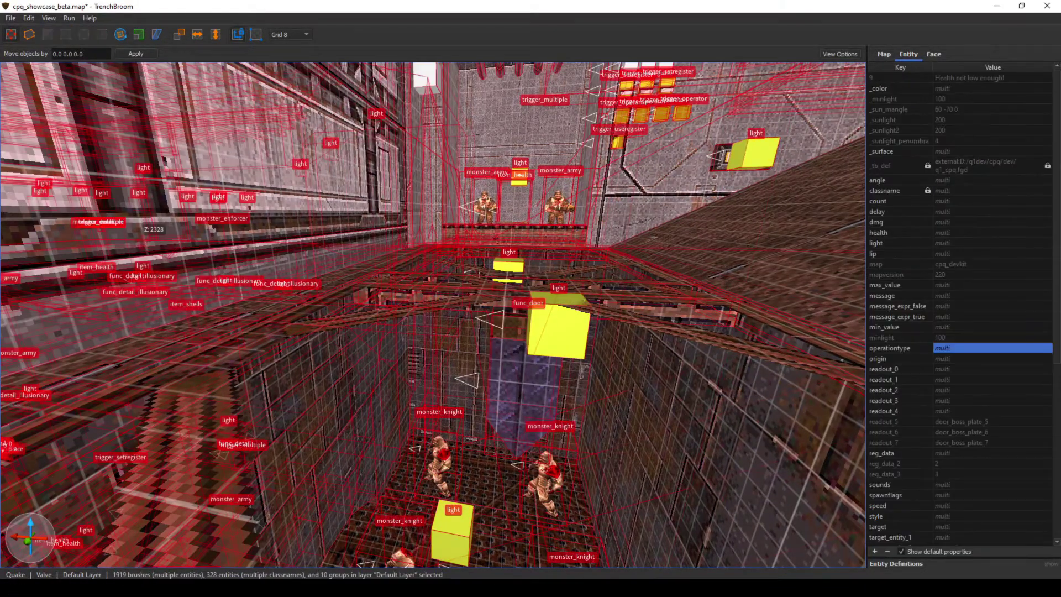
left_click(500, 359)
scroll(498, 420, "up", 5)
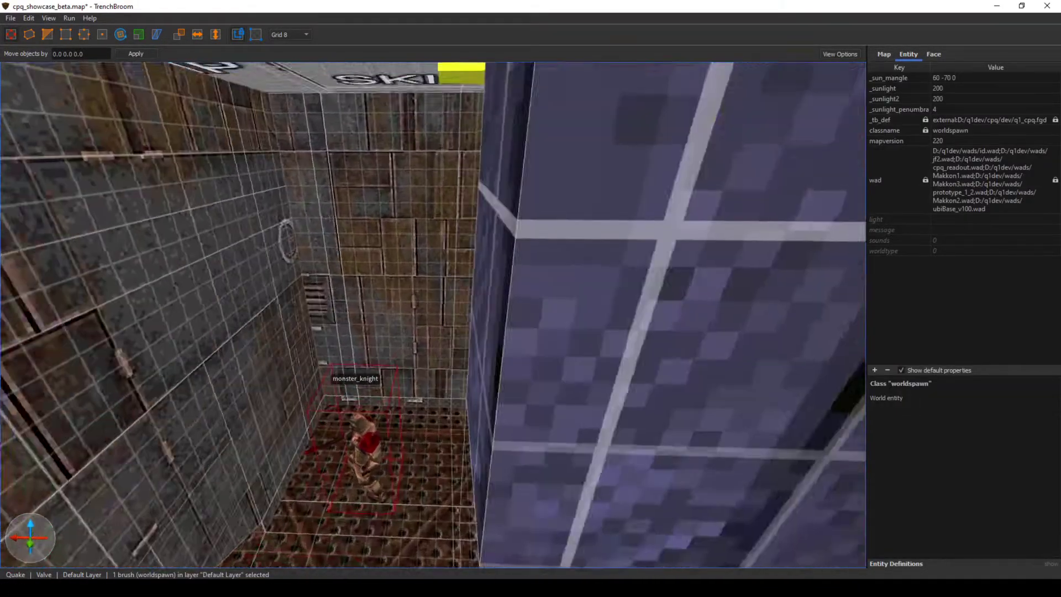
double_click(497, 420)
right_click_drag(497, 420, 506, 401)
scroll(506, 401, "down", 3)
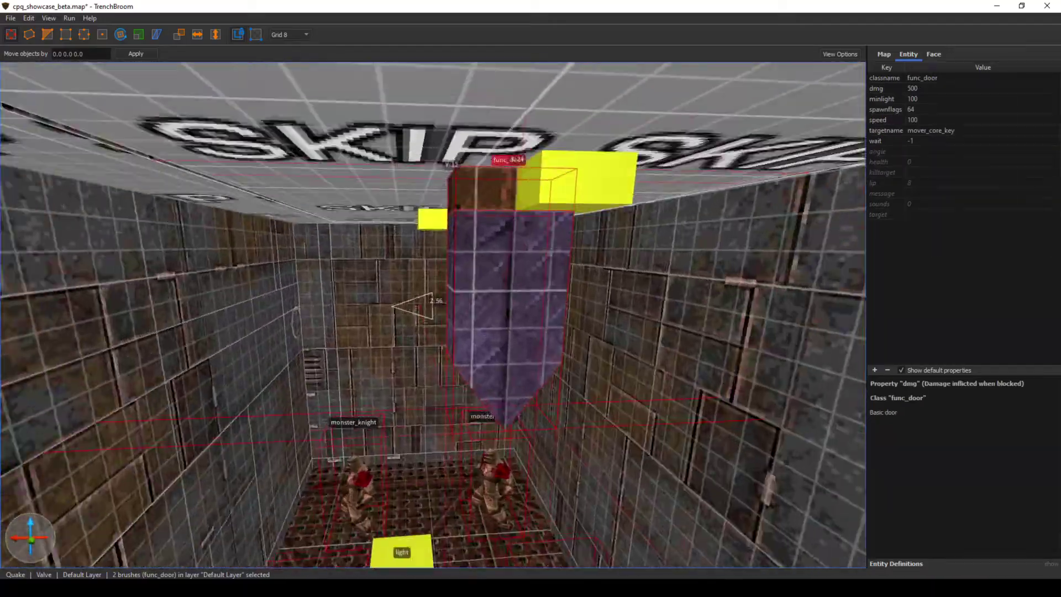
- Move the spike-shaped func_door vertically between the trigger_multiple and the pit to demonstrate its travel
key("s")
mouse_move(505, 401)
right_mouse_down()
mouse_move(487, 370)
mouse_move(469, 390)
mouse_move(382, 395)
mouse_move(486, 389)
mouse_move(442, 390)
mouse_move(510, 377)
mouse_move(445, 412)
right_mouse_up()
key("a")
key("d")
key("s")
key("a")
key("a")
key("w")
key("d")
left_click_drag(453, 195, 445, 362, "alt")
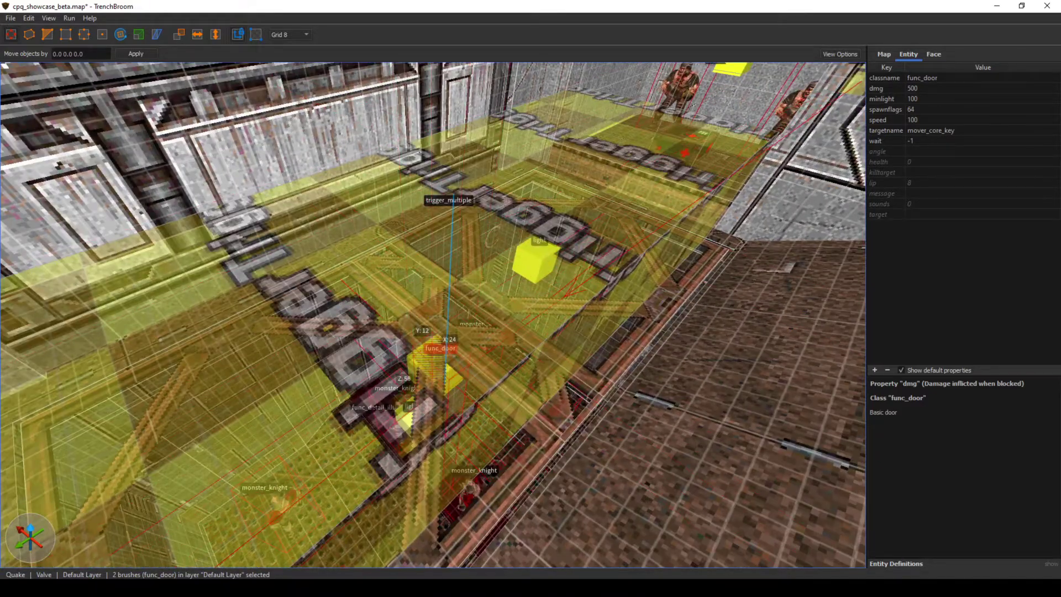
- Go back to the wall of register entities and check the fourth trigger_operator's properties again
right_click_drag(431, 344, 523, 272)
key("w")
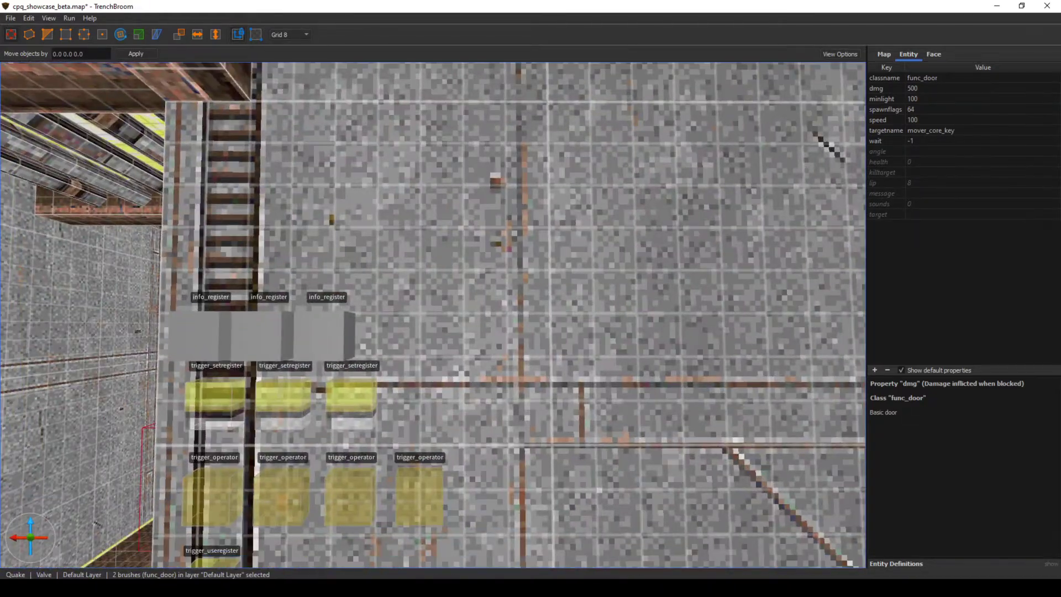
right_click_drag(479, 340, 487, 368)
left_click(476, 362)
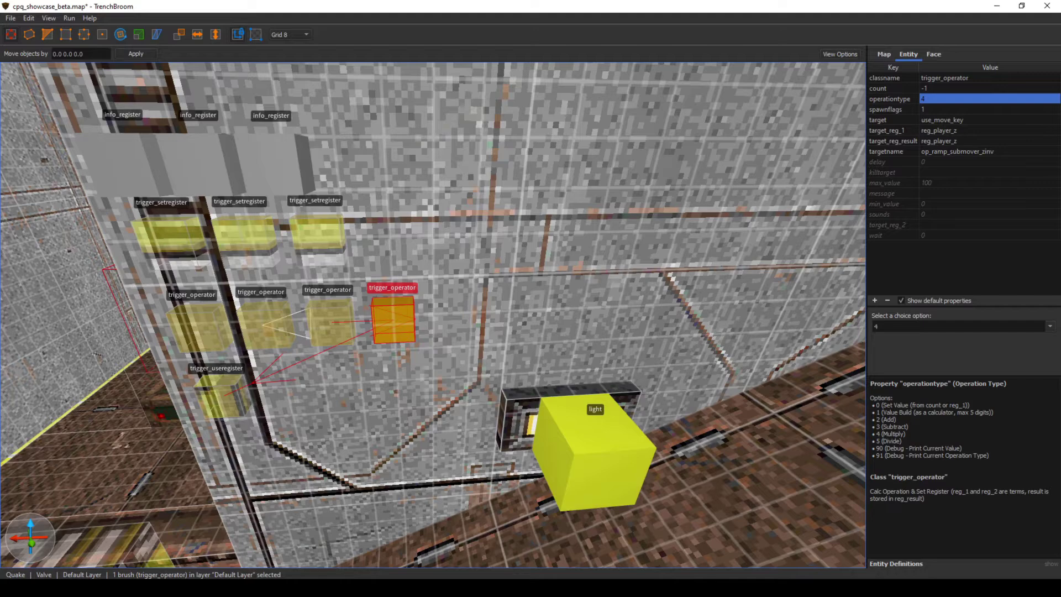
- Select the trigger_useregister below the operators and read through its operationtype options
key("a")
mouse_move(433, 318)
right_mouse_down()
mouse_move(415, 326)
mouse_move(418, 356)
right_mouse_up()
left_click(425, 352)
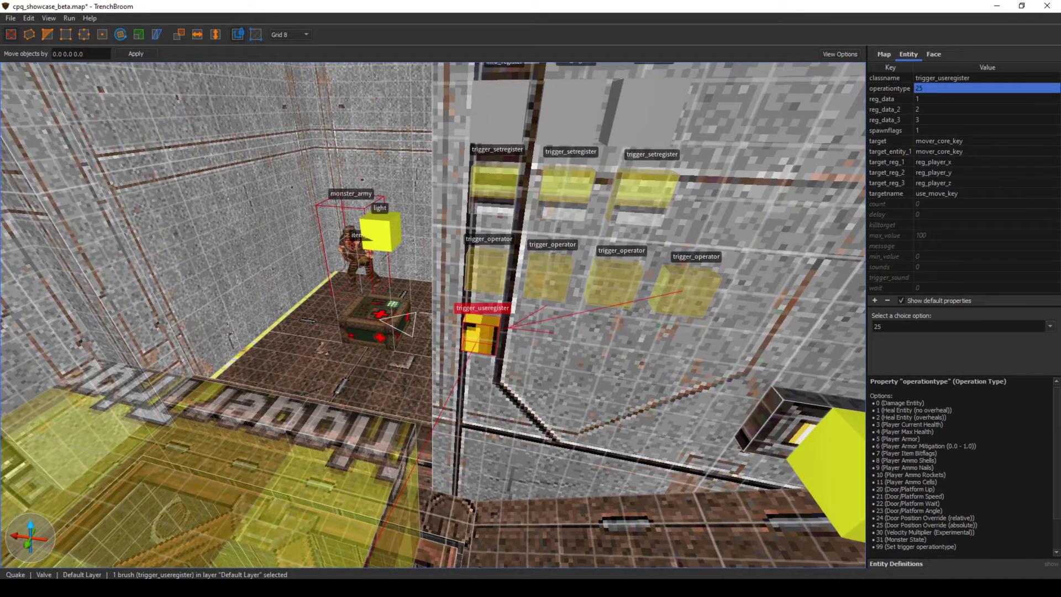
scroll(962, 464, "down", 2)
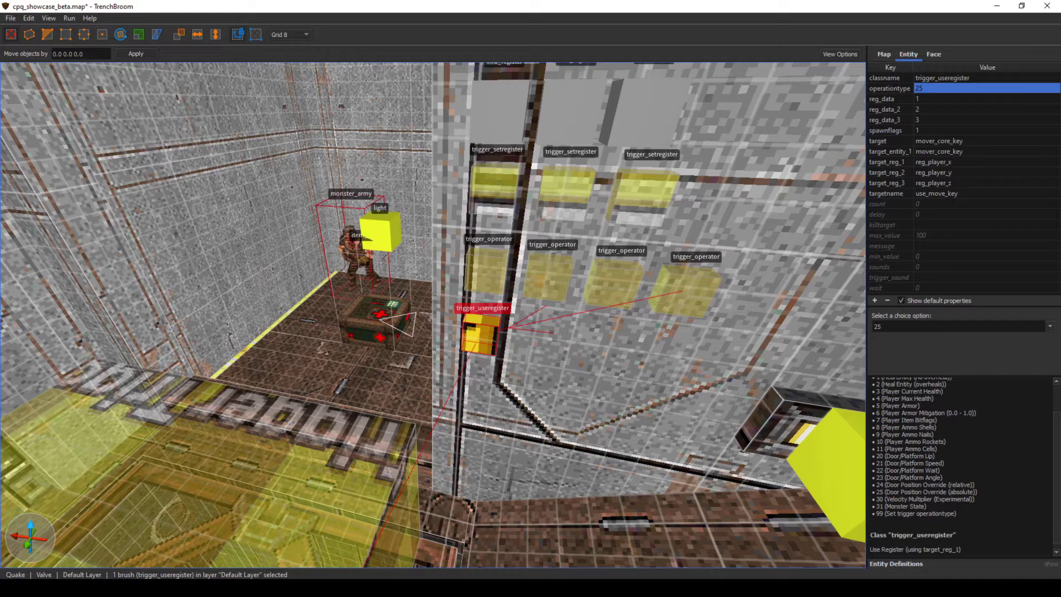
- Select a monster_knight on the pit floor and check its target and targetname
right_click_drag(434, 315, 326, 313)
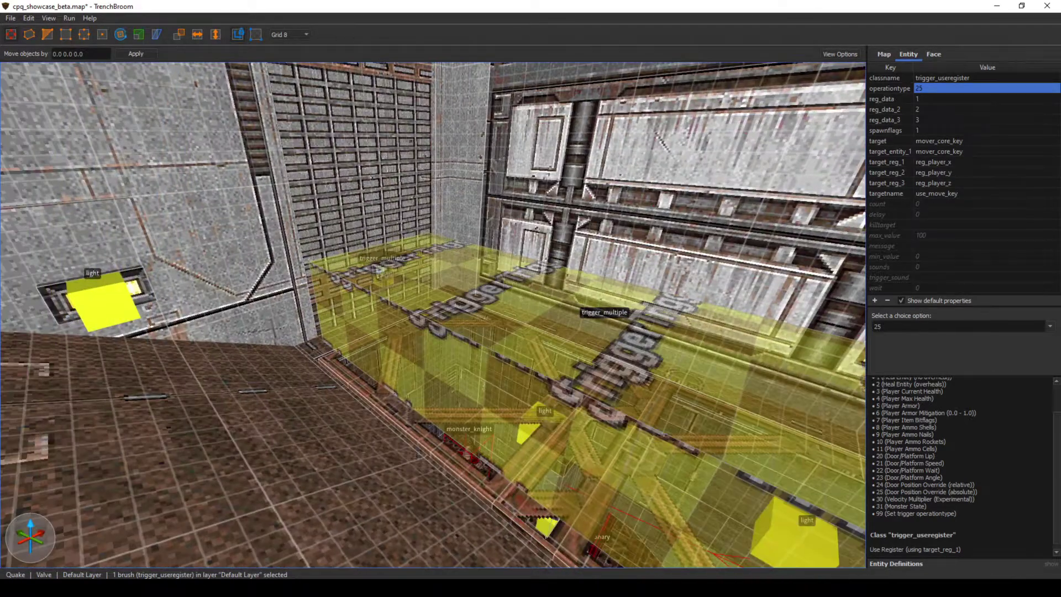
key("w")
right_click_drag(434, 315, 461, 313)
key("w")
key("s")
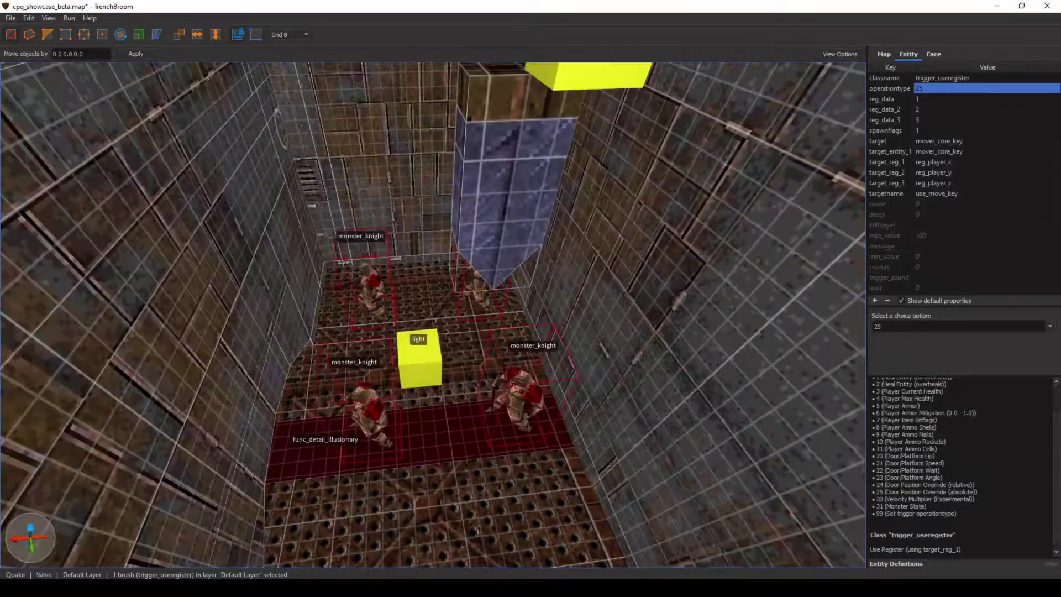
left_click(520, 399)
right_click_drag(521, 399, 506, 416)
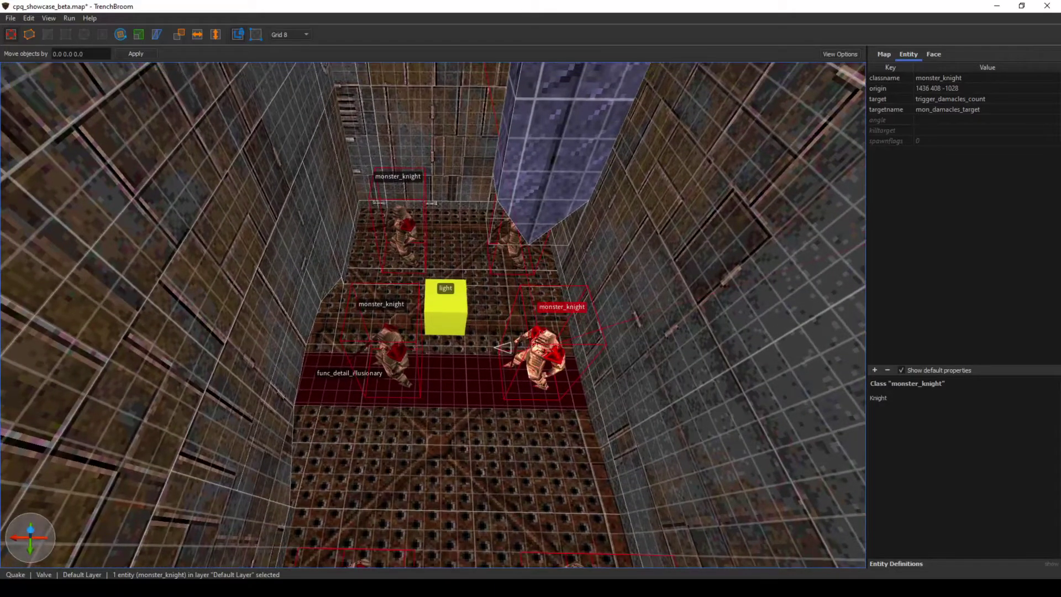
- Select the trigger_counter targeted by the monster_knights and check its count and target
key("s")
right_click_drag(500, 333, 533, 279)
left_click(502, 272)
key("w")
key("s")
key("w")
key("s")
key("w")
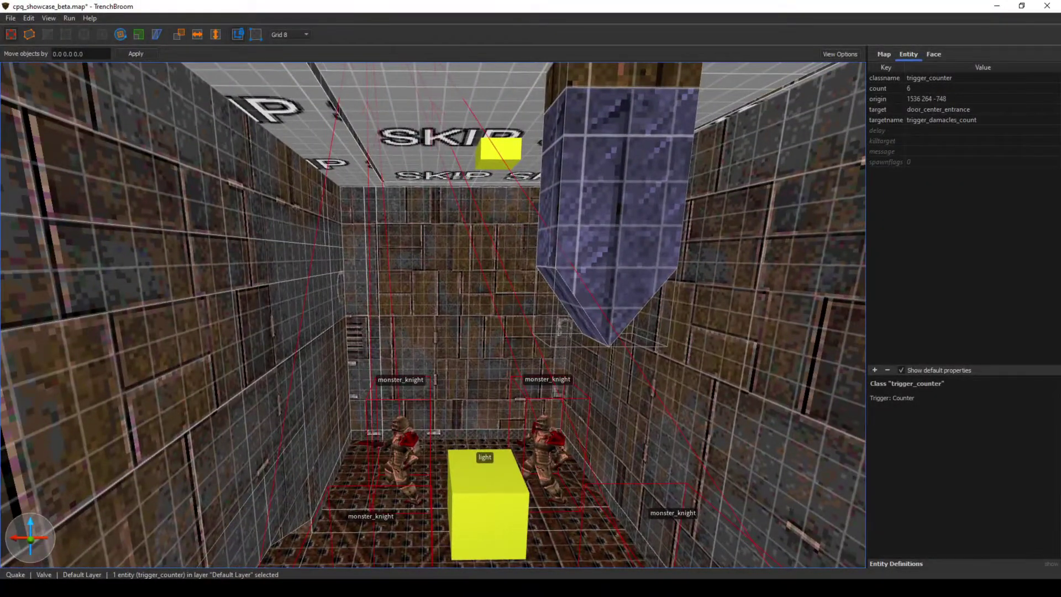
- Reselect the whole spike-shaped func_door and view it together with the monster_knights below
right_click_drag(533, 279, 503, 365)
double_click(558, 250)
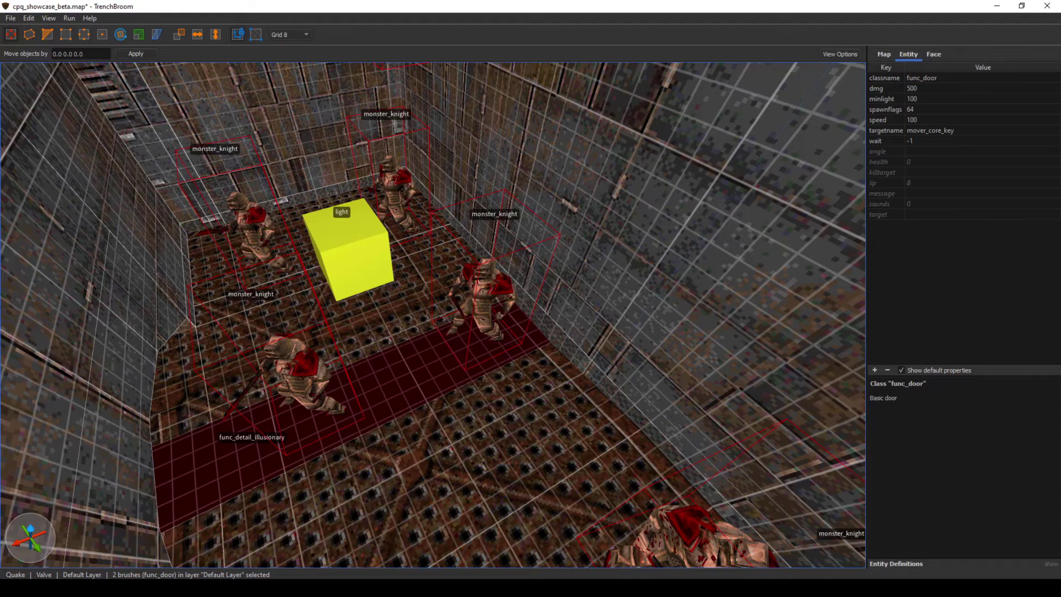
key("s")
right_click_drag(502, 309, 449, 252)
key("w")
key("s")
key("w")
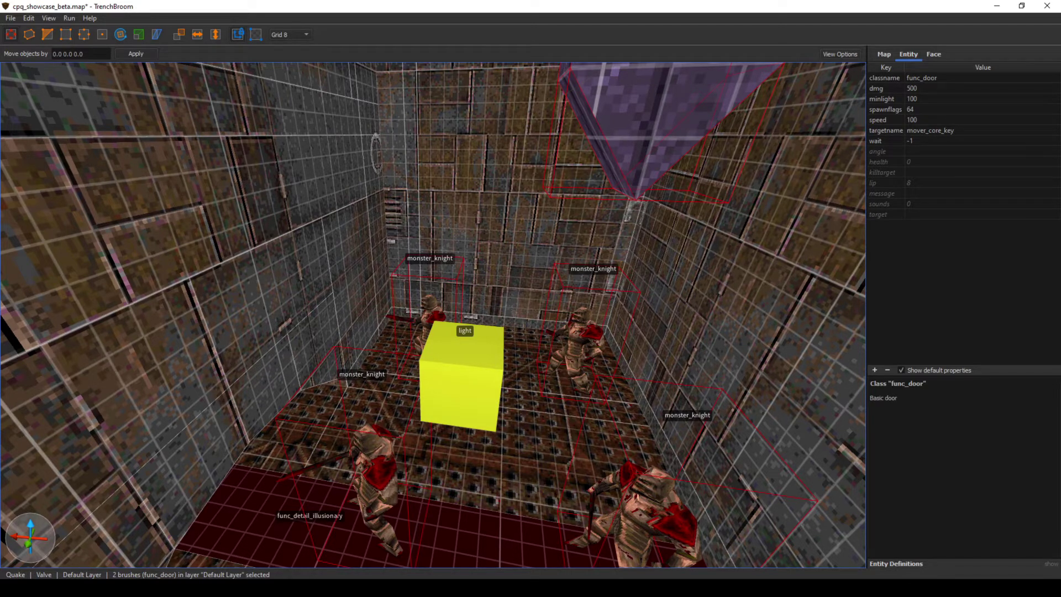
mouse_move(433, 315)
right_mouse_down()
mouse_move(417, 325)
mouse_move(440, 324)
mouse_move(445, 263)
mouse_move(470, 354)
mouse_move(467, 315)
mouse_move(442, 293)
mouse_move(426, 299)
mouse_move(436, 312)
mouse_move(390, 282)
mouse_move(409, 290)
mouse_move(354, 293)
mouse_move(453, 249)
mouse_move(398, 293)
right_mouse_up()
key("s")
key("w")
key("s")
key("a")
key("s")
key("w")
key("d")
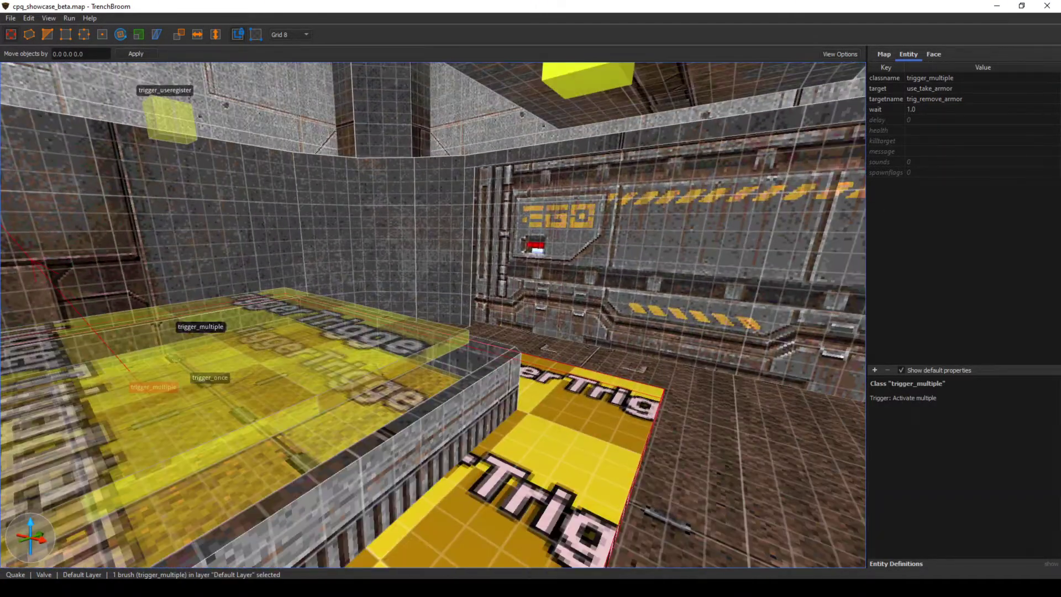
- Lower the door_armor_test func_door to expose the monster_enforcers behind it
left_click(685, 249)
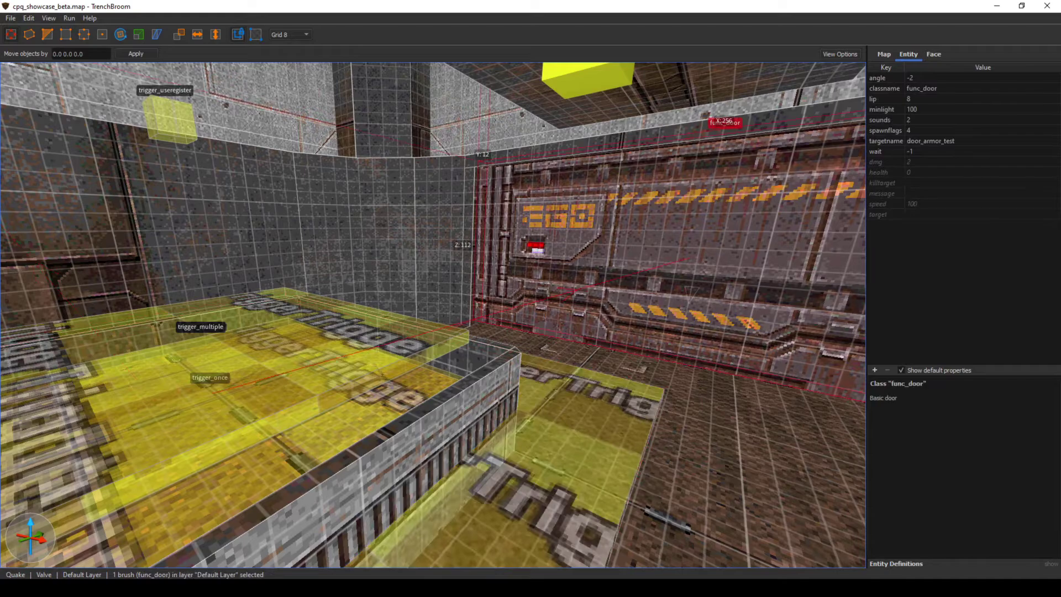
left_click_drag(670, 160, 658, 242, "alt")
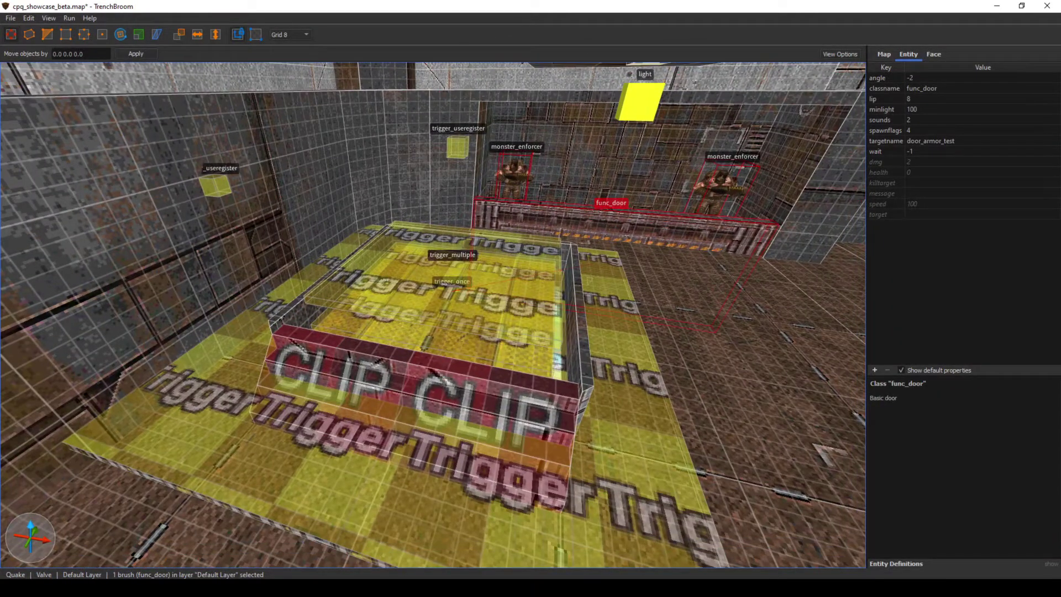
- Check the properties of the two trigger_useregister entities around the armor trigger platform
mouse_move(552, 277)
right_mouse_down()
mouse_move(573, 274)
mouse_move(550, 283)
mouse_move(542, 273)
mouse_move(553, 267)
mouse_move(542, 273)
right_mouse_up()
key("a")
key("d")
key("a")
key("s")
key("d")
key("w")
key("a")
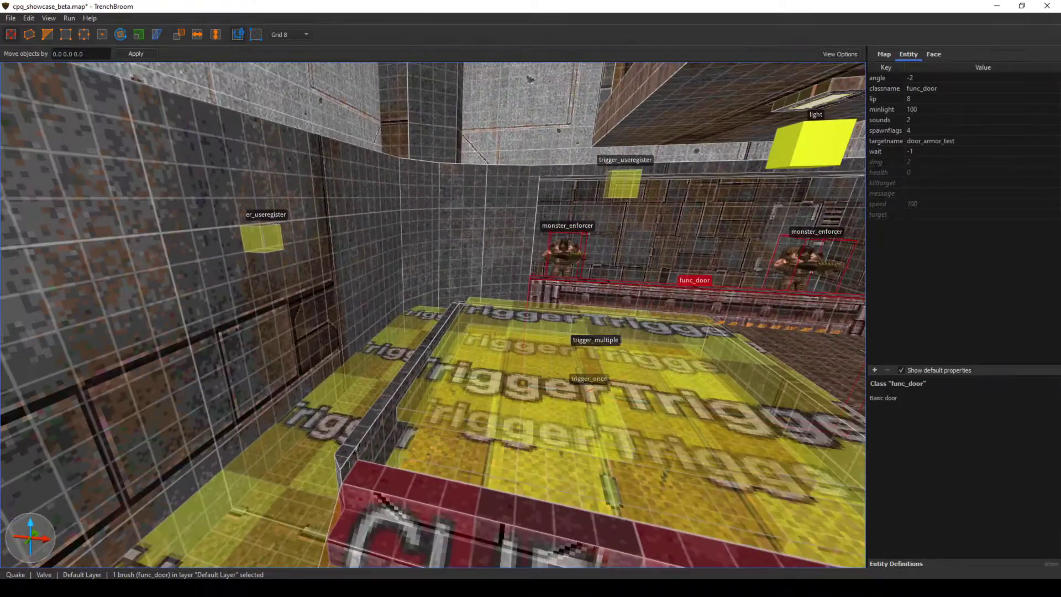
left_click(623, 185)
left_click(271, 237)
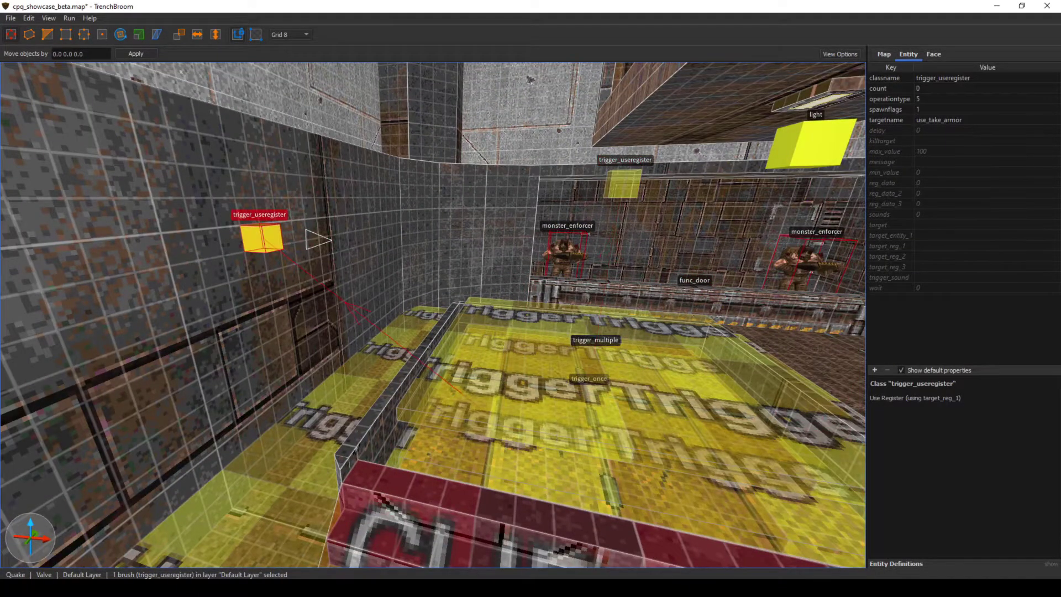
- Inspect the armor platform and select the trigger_multiple on the floor surrounding it
key("s")
mouse_move(271, 237)
right_mouse_down()
mouse_move(288, 247)
mouse_move(260, 242)
right_mouse_up()
key("d")
key("a")
key("d")
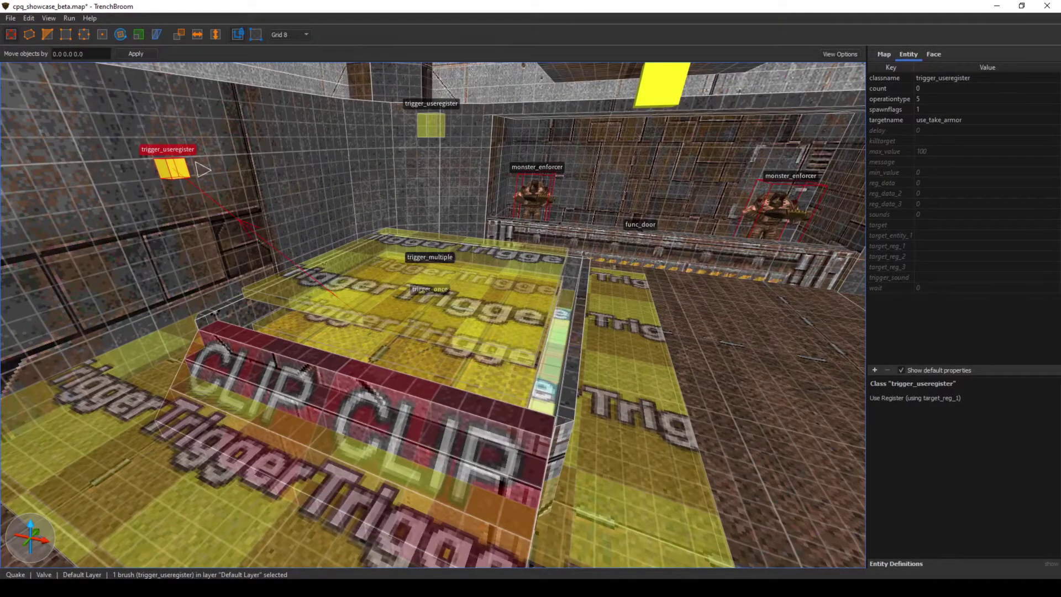
right_click_drag(260, 243, 250, 240)
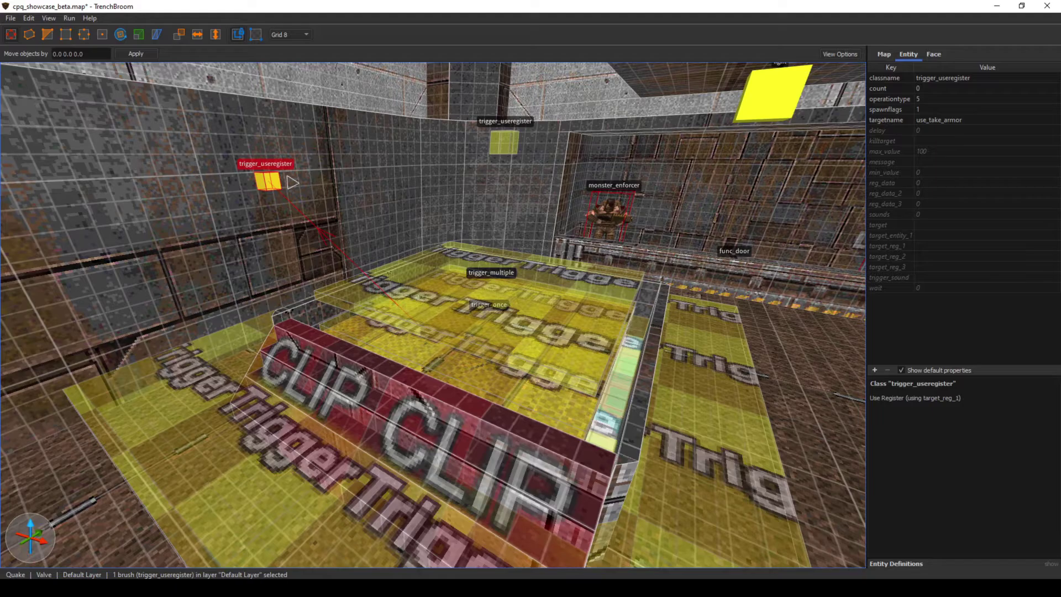
key("a")
mouse_move(250, 241)
right_mouse_down()
mouse_move(280, 232)
mouse_move(283, 243)
right_mouse_up()
left_click(321, 470)
- Select the trigger_multiple on top of the platform and check its grant-armor target
key("d")
right_click_drag(321, 469, 276, 437)
key("a")
key("d")
key("w")
left_click(395, 257)
right_click_drag(395, 257, 428, 269)
key("d")
key("a")
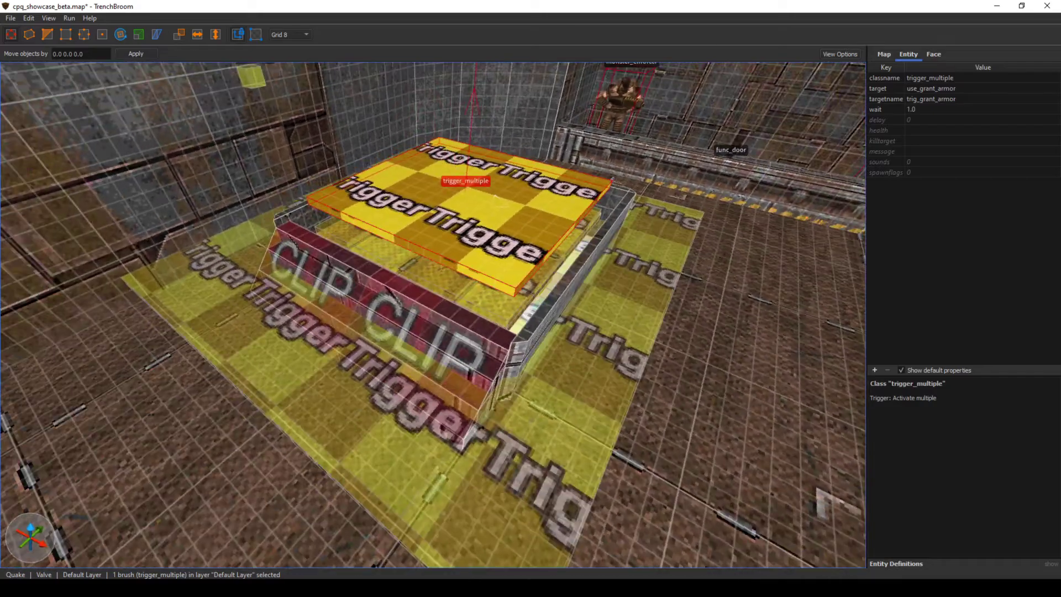
- Compare the surrounding floor trigger_multiple with the one on top of the platform
left_click(359, 395)
key("d")
left_click(349, 260)
right_click_drag(348, 259, 334, 259)
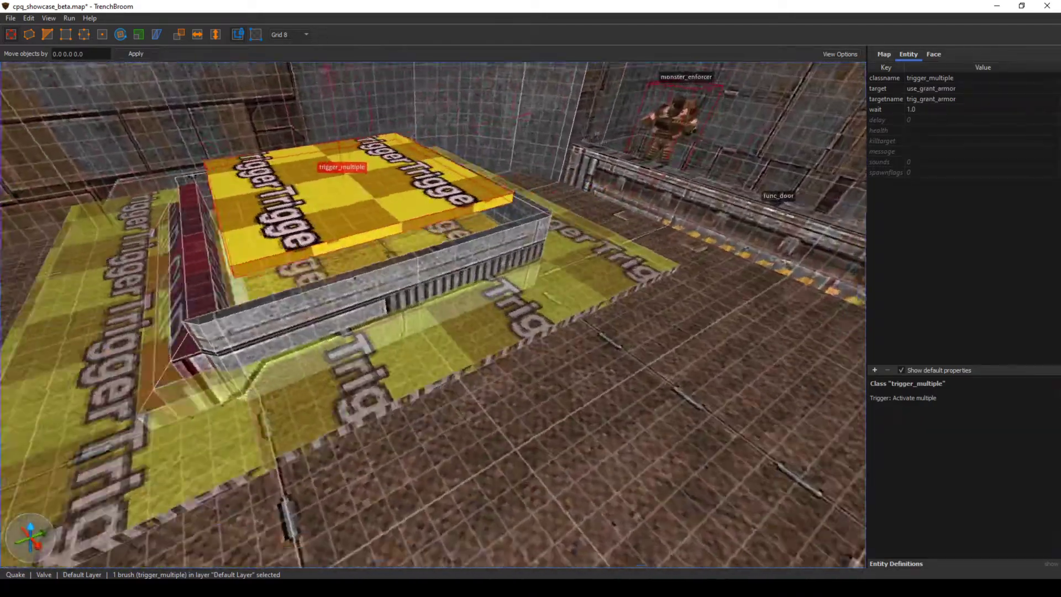
left_click(382, 376)
- Select the use_take_armor trigger_useregister on the wall and review its operationtype, count and spawnflags
key("w")
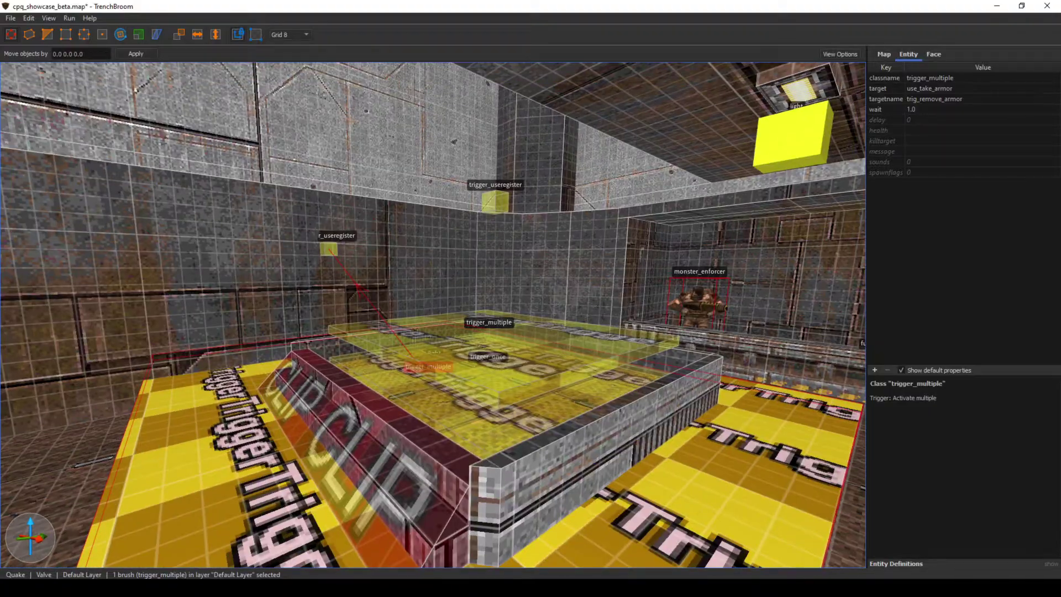
right_click_drag(433, 315, 409, 270)
key("w")
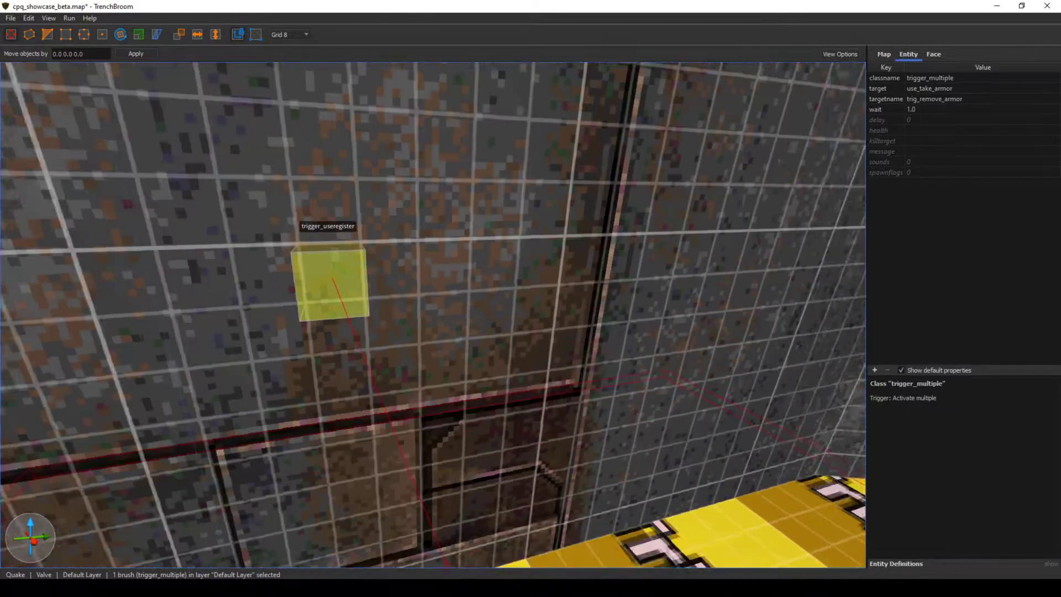
right_click_drag(357, 301, 347, 293)
left_click(347, 293)
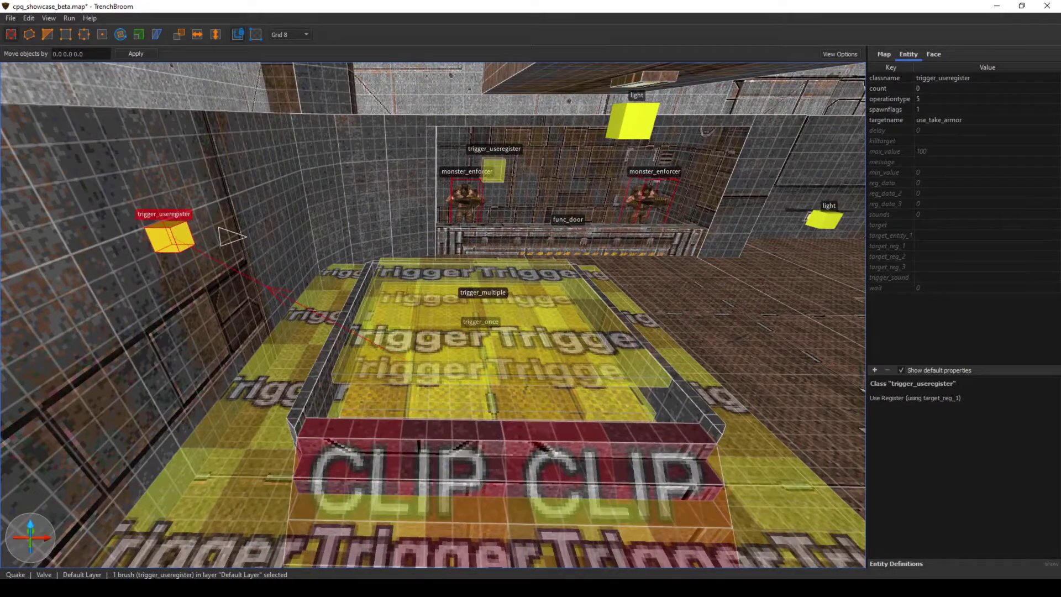
left_click(942, 99)
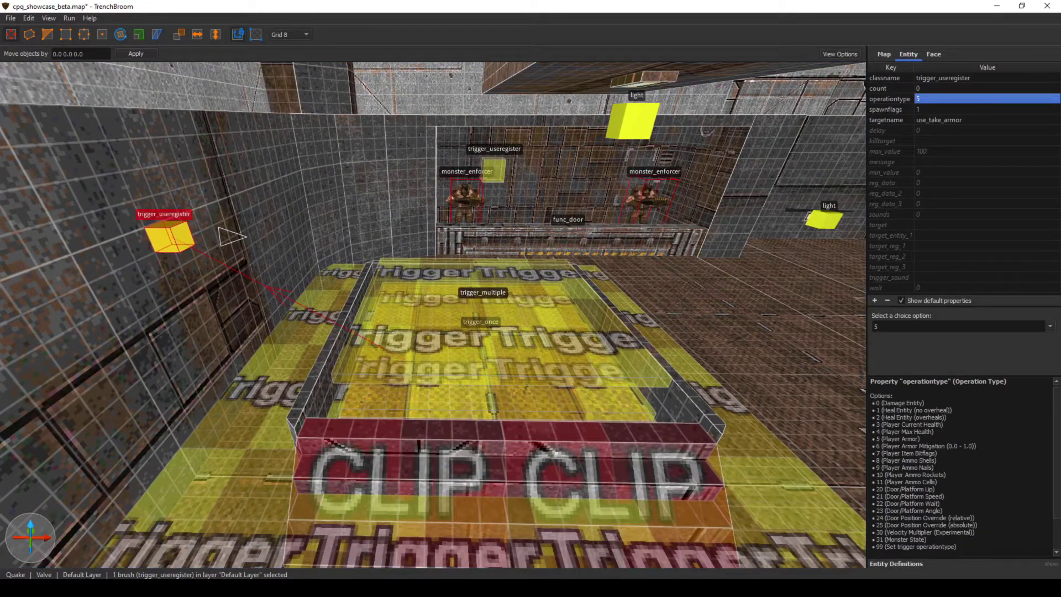
left_click_drag(920, 440, 882, 439)
left_click(890, 89)
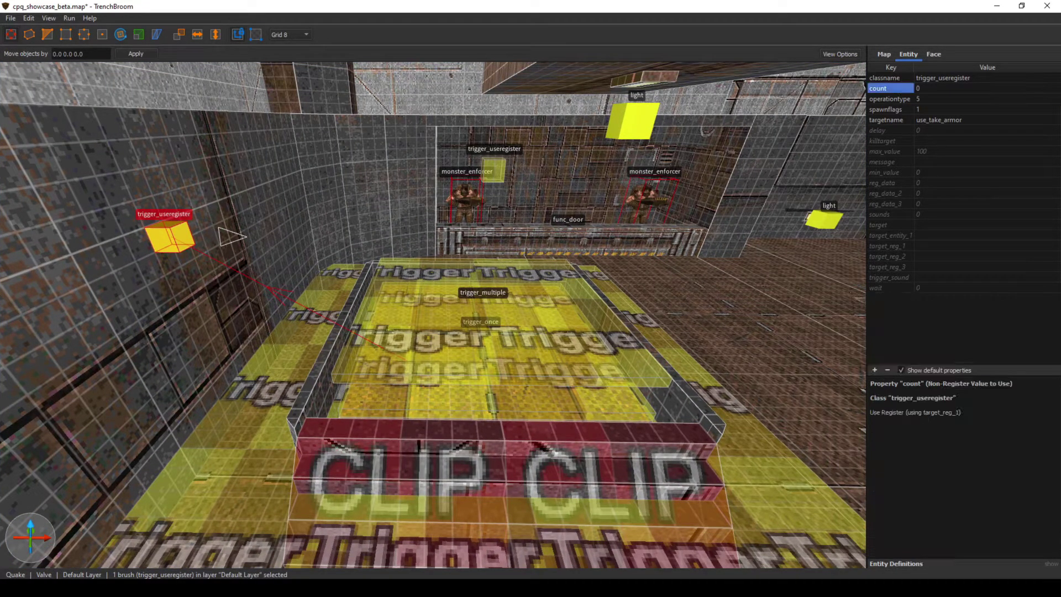
left_click(890, 109)
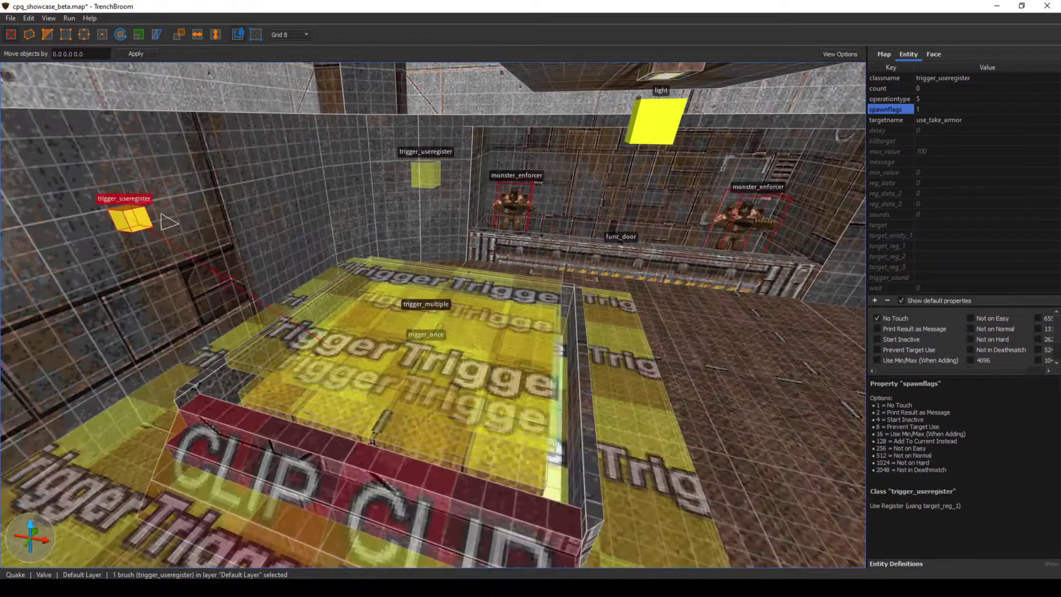
- Select the trigger_multiple on top of the platform again and follow its target link to the other trigger_useregister
key("a")
right_click_drag(433, 315, 445, 359)
key("d")
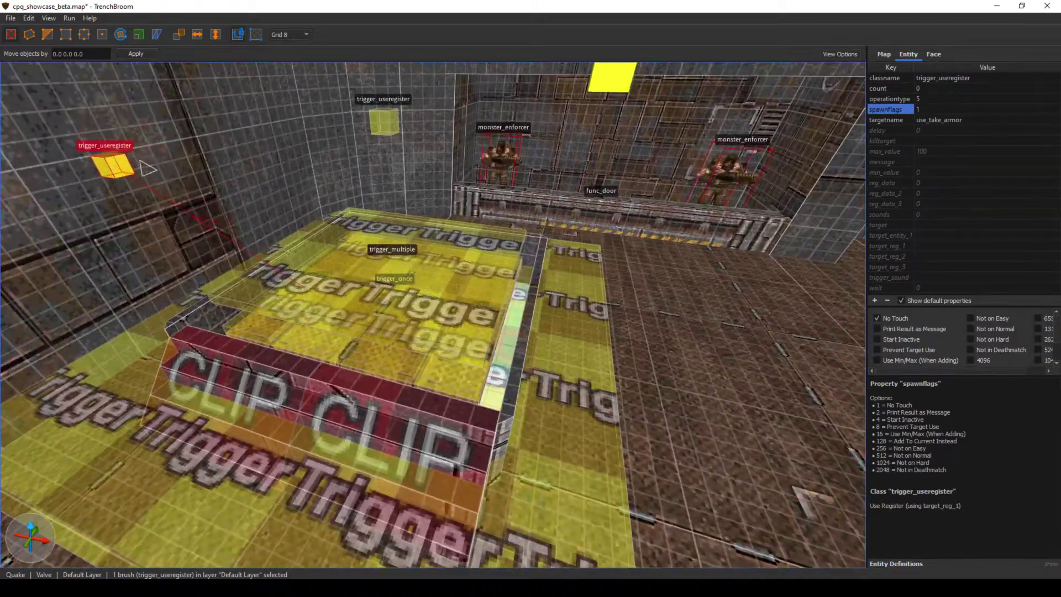
left_click(398, 287)
mouse_move(398, 288)
right_mouse_down()
mouse_move(382, 287)
mouse_move(382, 273)
mouse_move(387, 282)
mouse_move(332, 221)
mouse_move(386, 166)
right_mouse_up()
key("w")
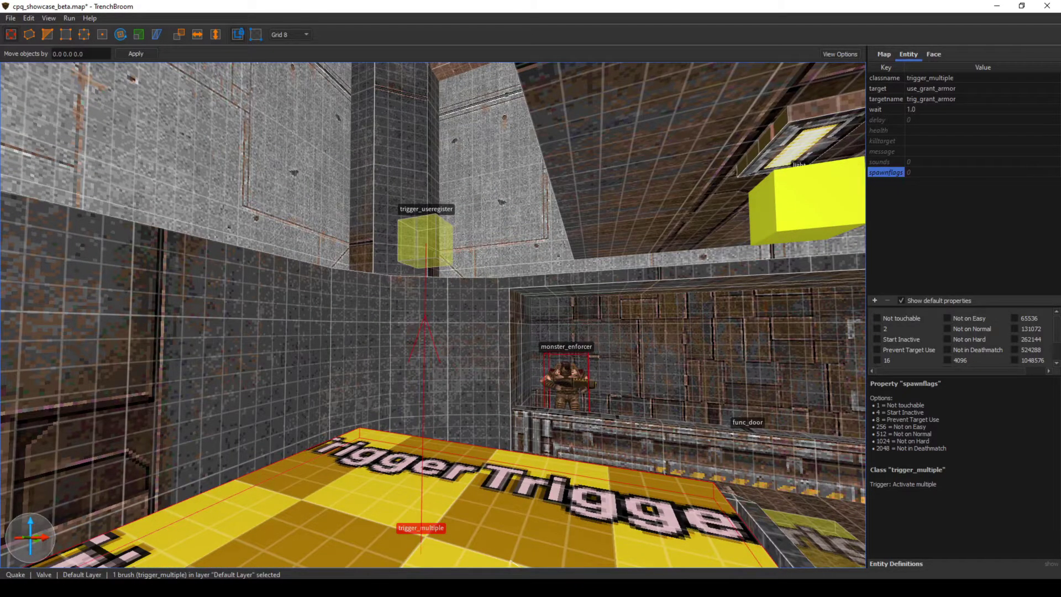
- Select the use_grant_armor trigger_useregister above the platform and review its count, operationtype and spawnflags
left_click(426, 242)
key("s")
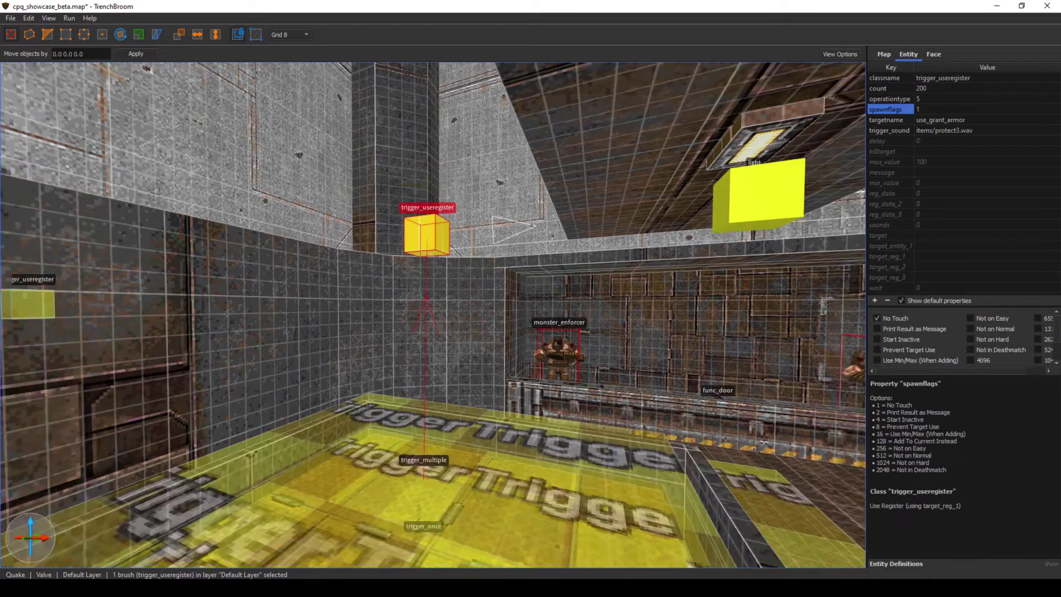
key("a")
mouse_move(426, 241)
right_mouse_down()
mouse_move(397, 277)
mouse_move(431, 285)
right_mouse_up()
key("w")
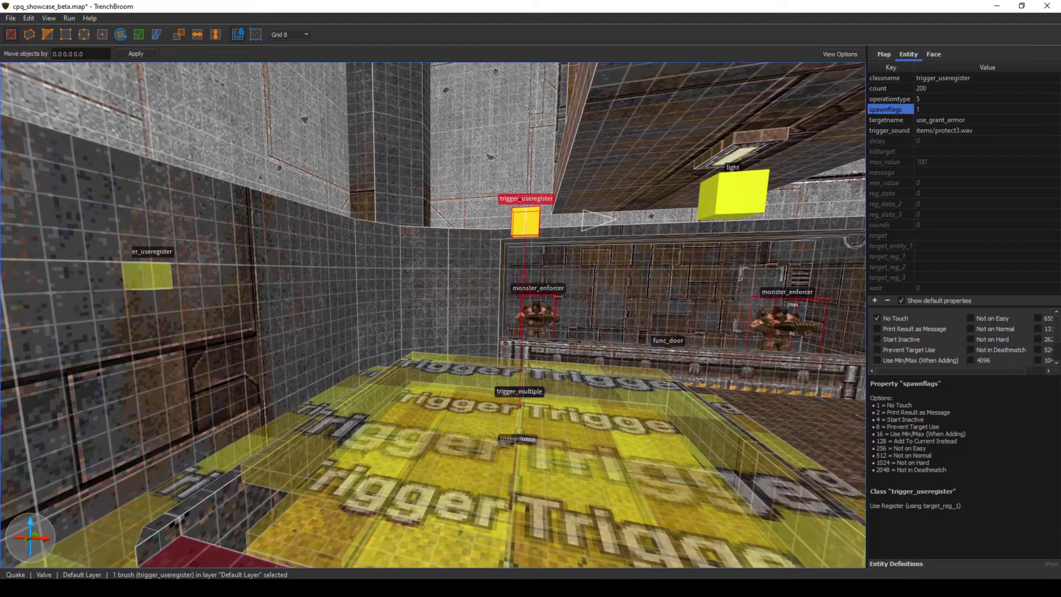
mouse_move(470, 221)
right_mouse_down()
mouse_move(525, 260)
mouse_move(486, 246)
mouse_move(569, 232)
mouse_move(545, 242)
right_mouse_up()
- Compare the targets of the armor-removing floor trigger_multiple and the armor-granting one on the platform
left_click(497, 249)
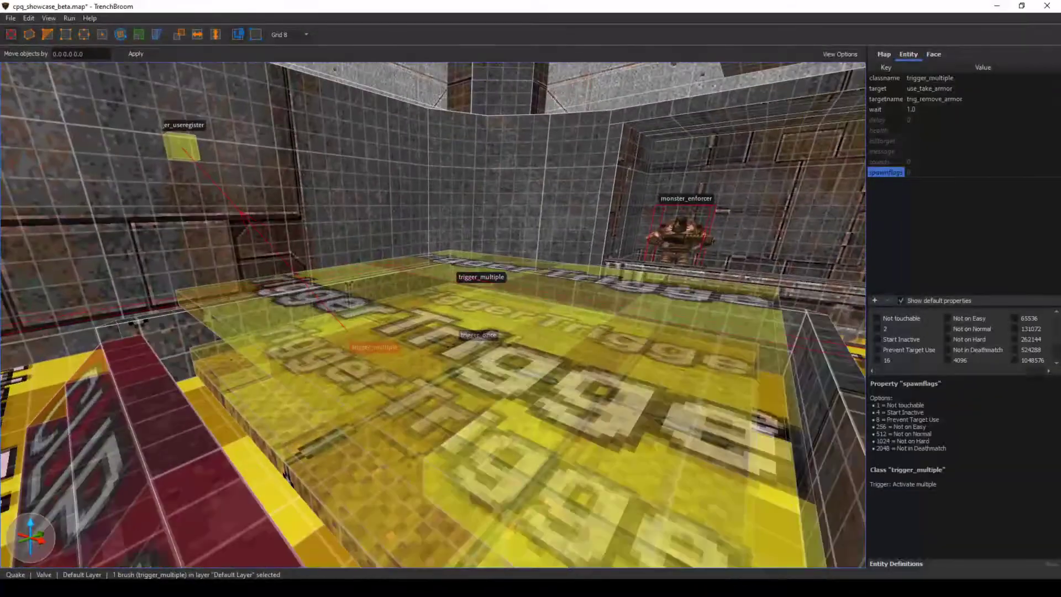
right_click_drag(481, 276, 597, 279)
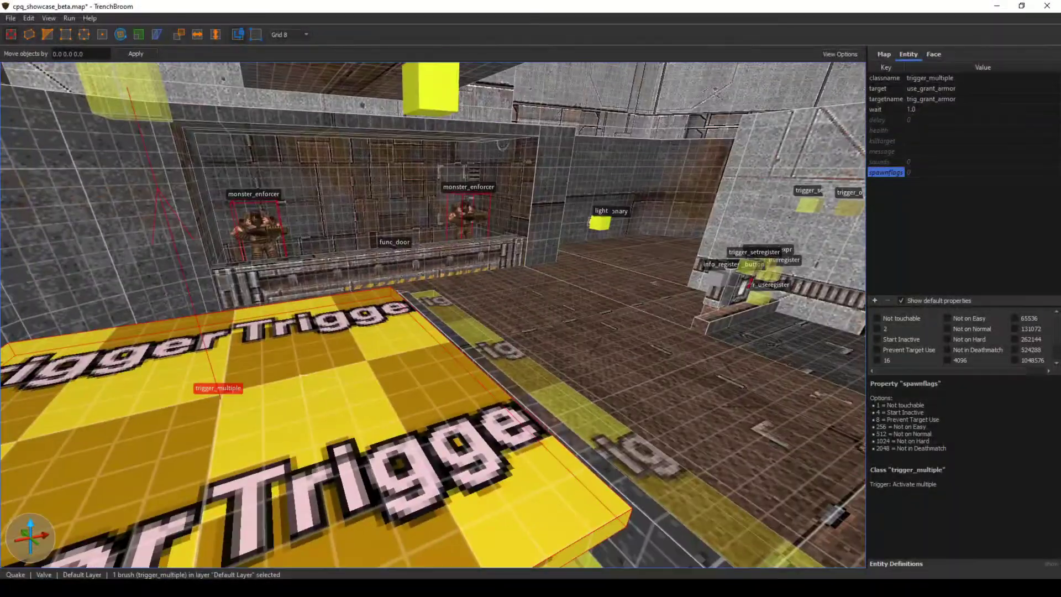
key("a")
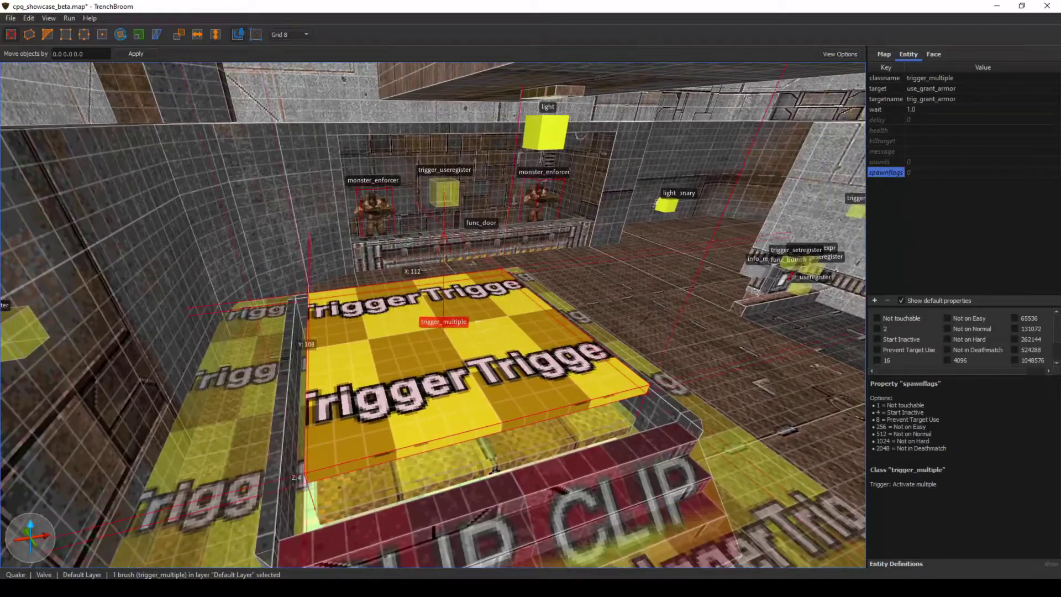
key("d")
key("a")
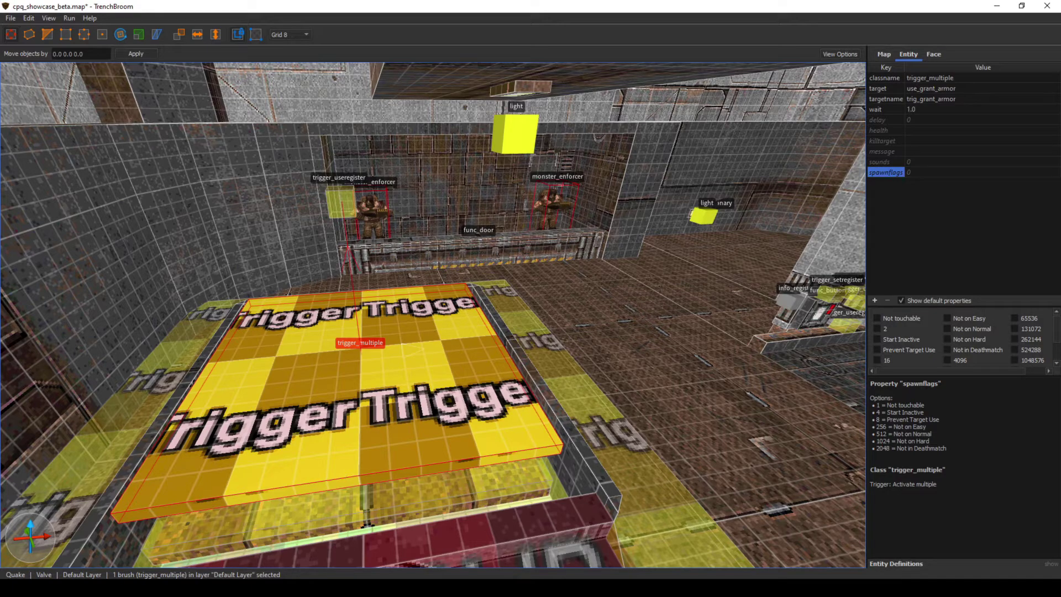
- Reselect the trigger_useregister linked to the platform trigger and check its trigger_sound property
mouse_move(434, 315)
right_mouse_down()
mouse_move(310, 318)
mouse_move(433, 312)
mouse_move(402, 310)
mouse_move(416, 303)
right_mouse_up()
key("w")
left_click(586, 238)
right_click_drag(586, 238, 603, 238)
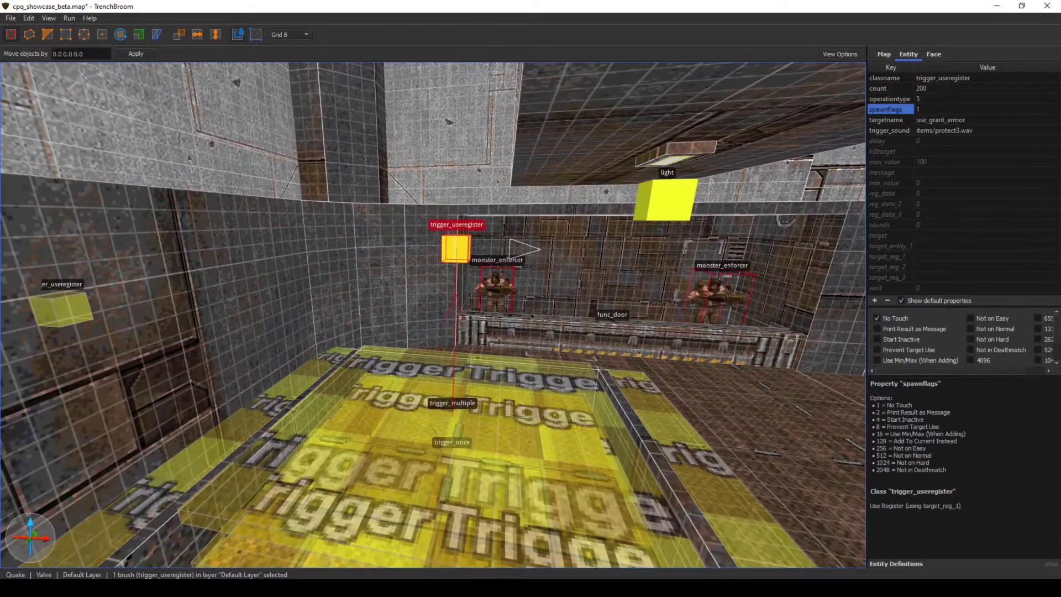
left_click(889, 130)
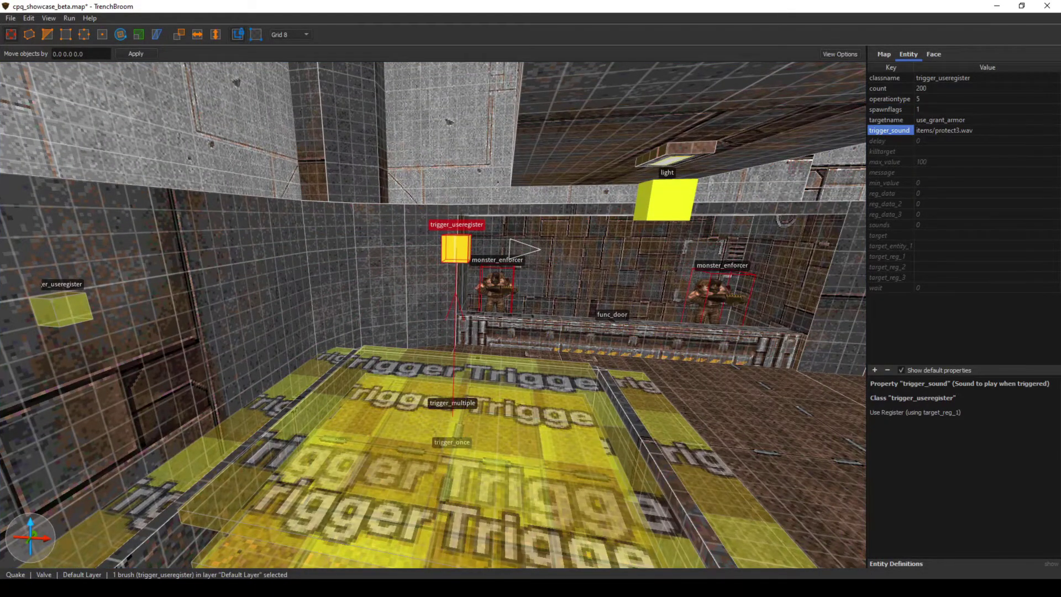
right_click_drag(433, 315, 455, 318)
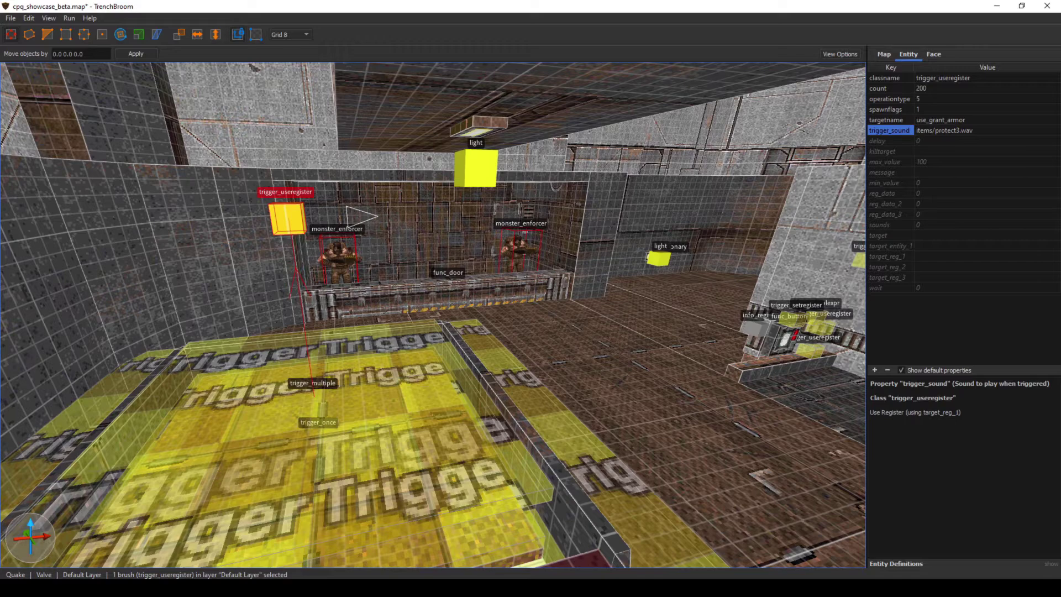
key("d")
right_click_drag(432, 315, 420, 317)
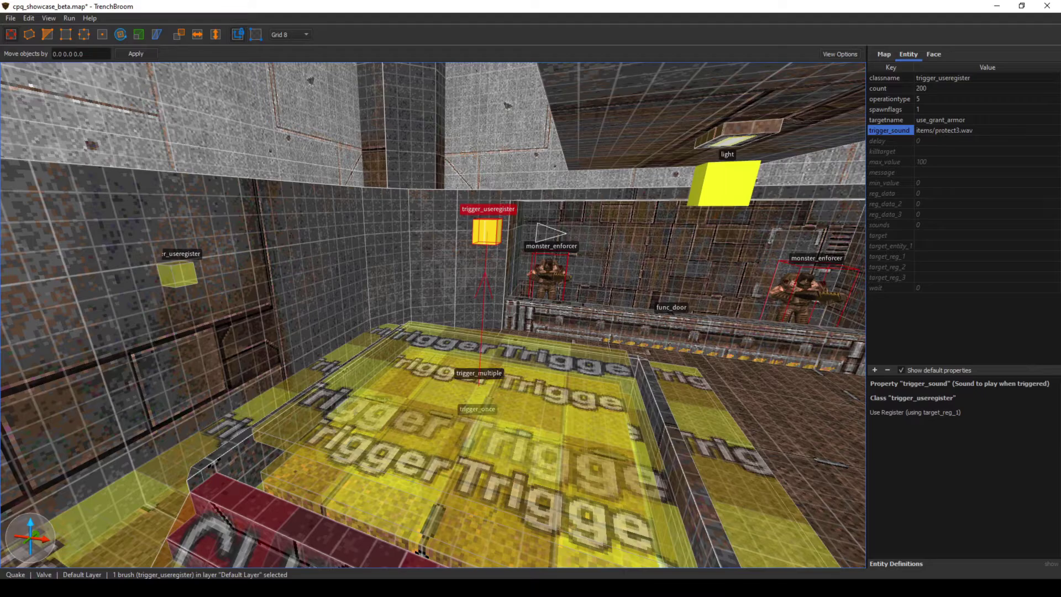
- Select the trigger_multiple on the floor around the platform and trace its target link to the use_take_armor trigger_useregister
right_click_drag(433, 315, 387, 332)
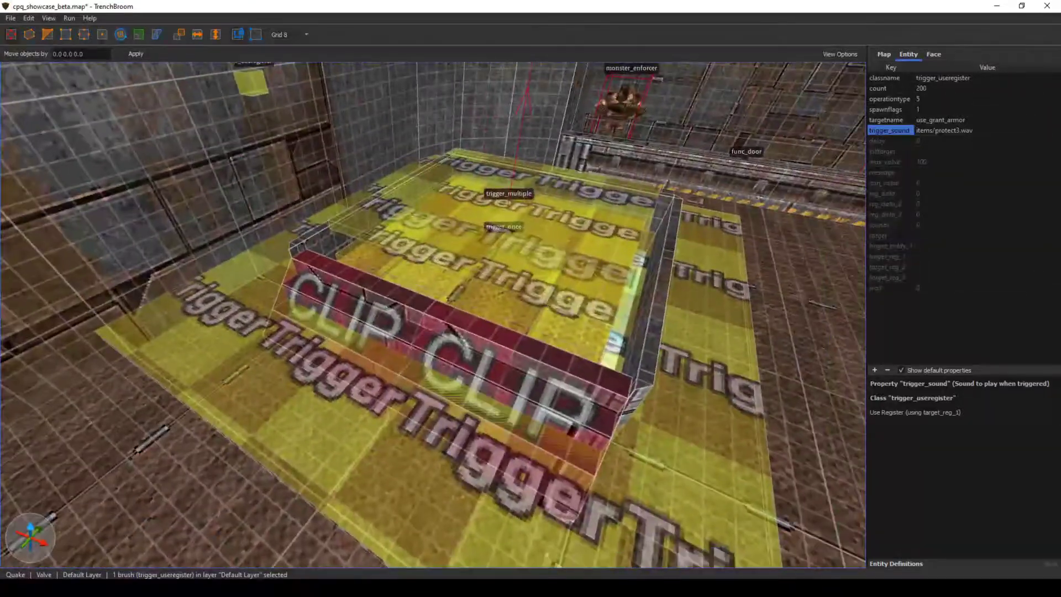
left_click(412, 409)
mouse_move(412, 409)
right_mouse_down()
mouse_move(443, 387)
mouse_move(414, 385)
mouse_move(481, 376)
mouse_move(420, 378)
right_mouse_up()
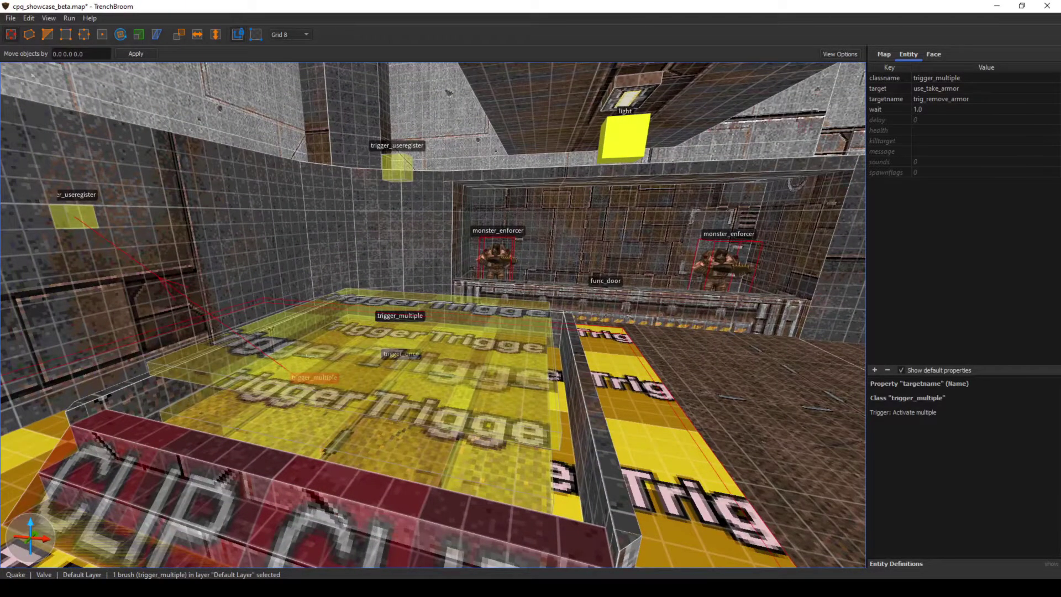
right_click_drag(420, 378, 497, 377)
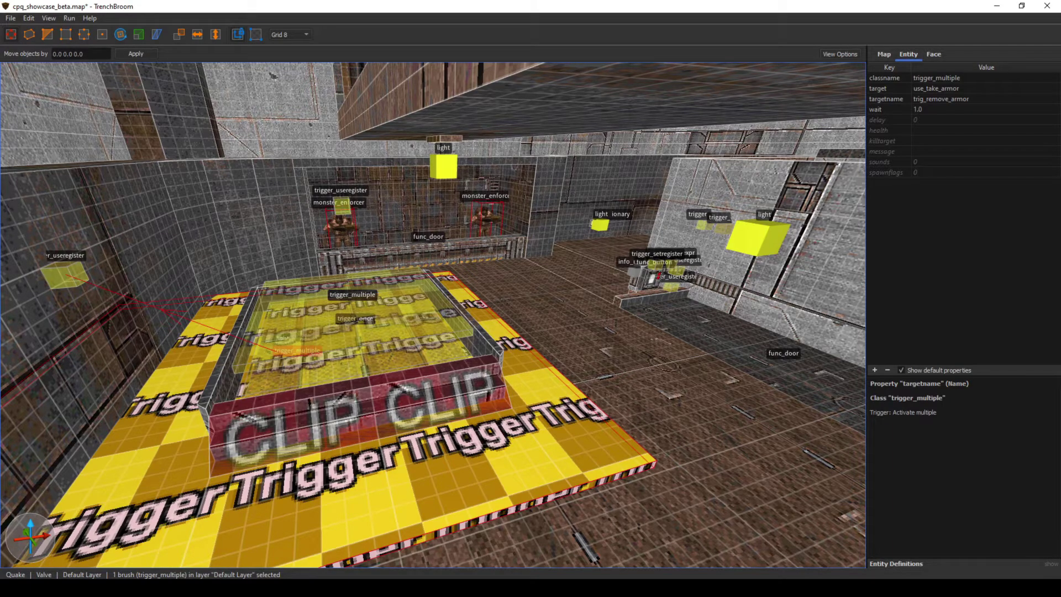
mouse_move(497, 377)
right_mouse_down()
mouse_move(493, 366)
mouse_move(423, 355)
mouse_move(585, 365)
mouse_move(645, 436)
mouse_move(516, 359)
mouse_move(513, 348)
mouse_move(581, 302)
mouse_move(512, 355)
right_mouse_up()
key("a")
key("w")
- Fly to the sacrifice pit entrance and select the trigger_multiple there to read its Sacrifice message
key("9")
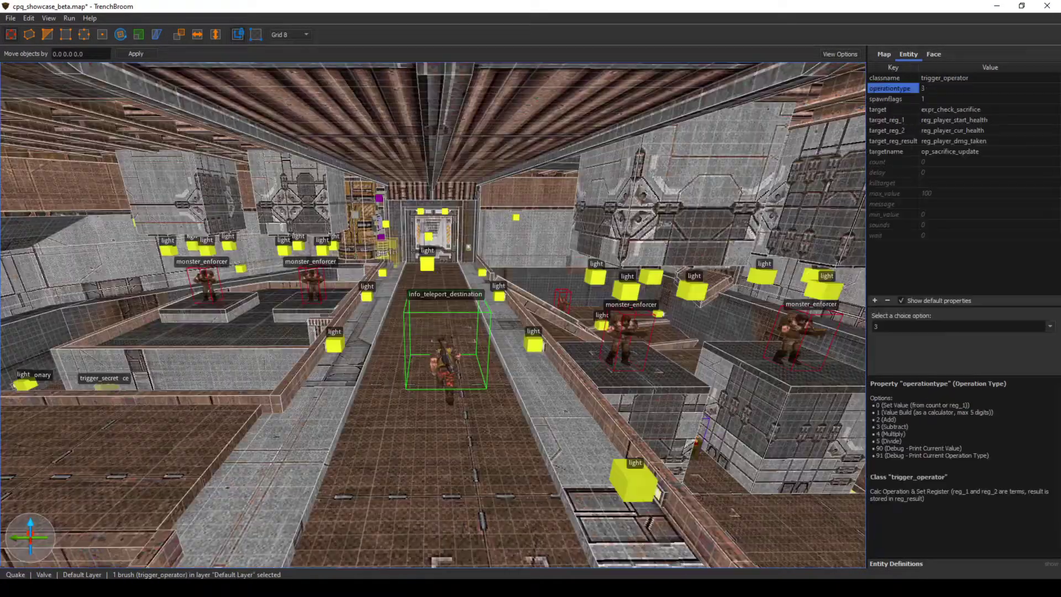
key("w")
mouse_move(442, 309)
right_mouse_down()
mouse_move(489, 306)
mouse_move(420, 329)
mouse_move(381, 331)
mouse_move(357, 318)
mouse_move(373, 346)
mouse_move(398, 315)
mouse_move(428, 315)
right_mouse_up()
key("w")
scroll(432, 315, "down", 5)
scroll(433, 315, "up", 5)
left_click(519, 371)
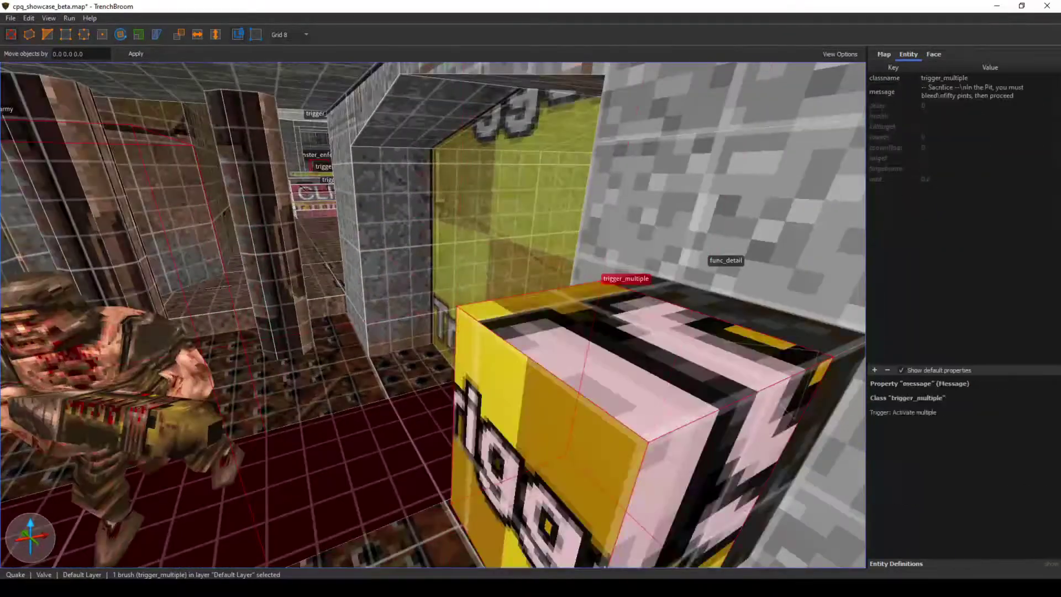
- Look over the sacrifice pit and select the reg_player_start_health info_register at the ceiling opening
scroll(520, 370, "down", 4)
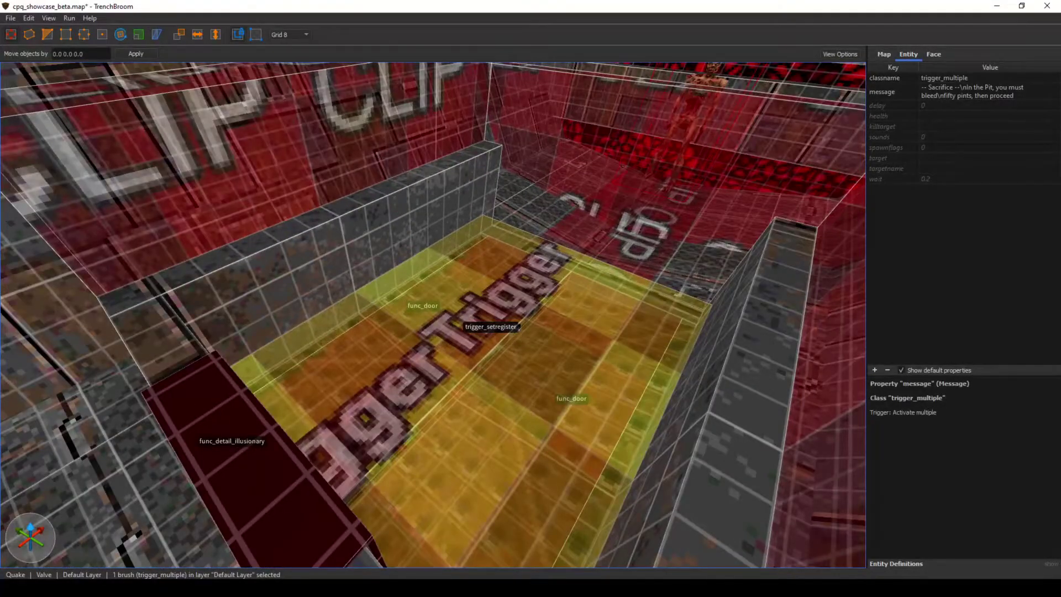
key("s")
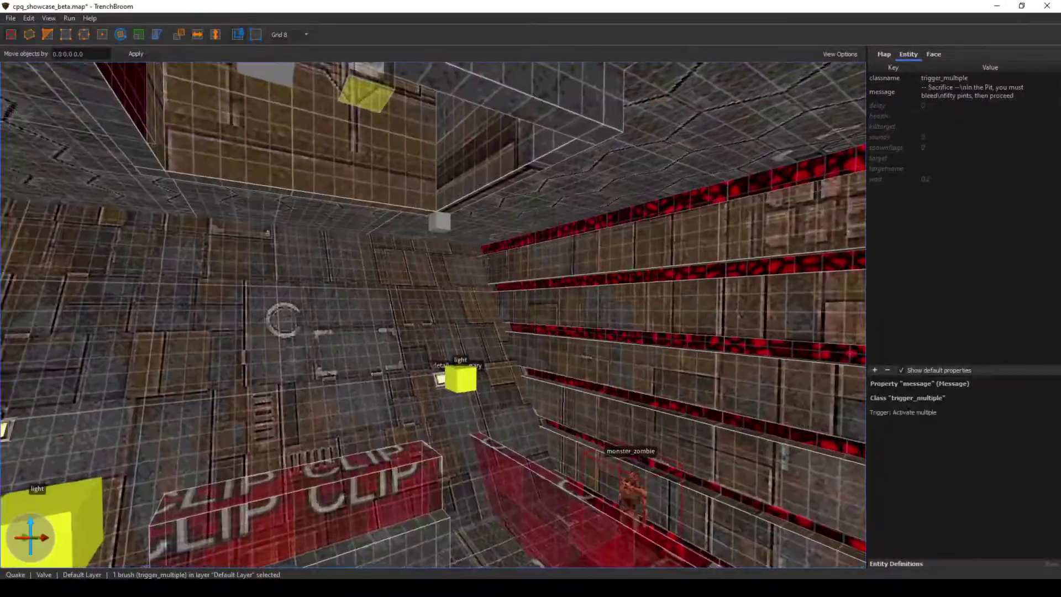
right_click_drag(433, 315, 416, 263)
left_click(548, 494)
mouse_move(548, 494)
right_mouse_down()
mouse_move(549, 506)
mouse_move(530, 493)
right_mouse_up()
key("d")
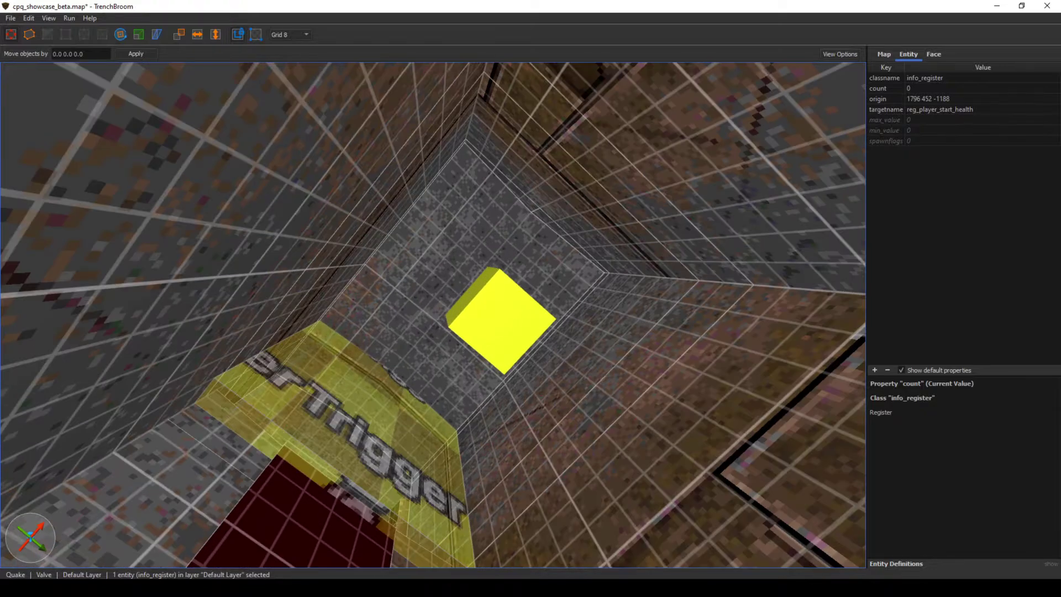
- Select the trigger_setregister in the entry shaft above the pit and review its operationtype and target_reg_1
left_click(382, 430)
right_click_drag(381, 430, 371, 449)
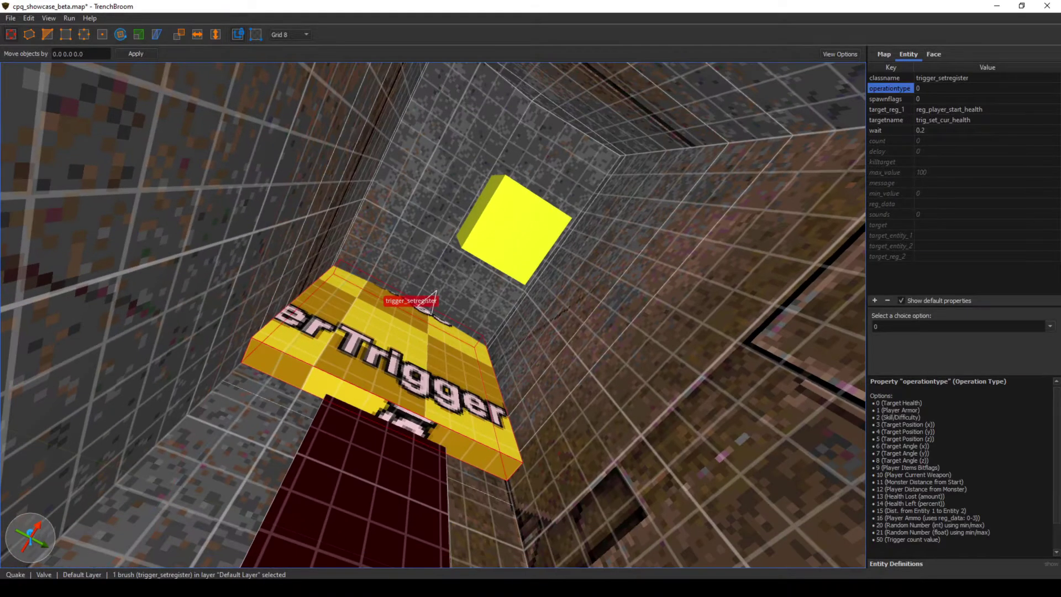
middle_click_drag(433, 297, 454, 277)
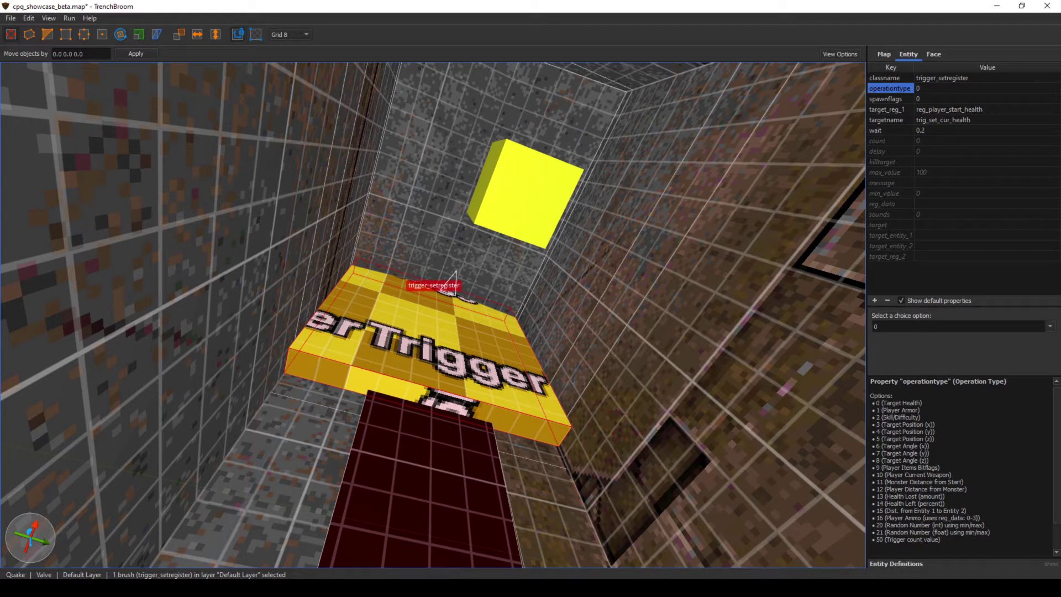
- Check the info_register that the shaft's trigger_setregister writes to, and reselect that trigger
mouse_move(453, 277)
right_mouse_down()
mouse_move(442, 309)
mouse_move(451, 332)
mouse_move(544, 281)
right_mouse_up()
left_click(471, 444)
right_click_drag(472, 444, 469, 448)
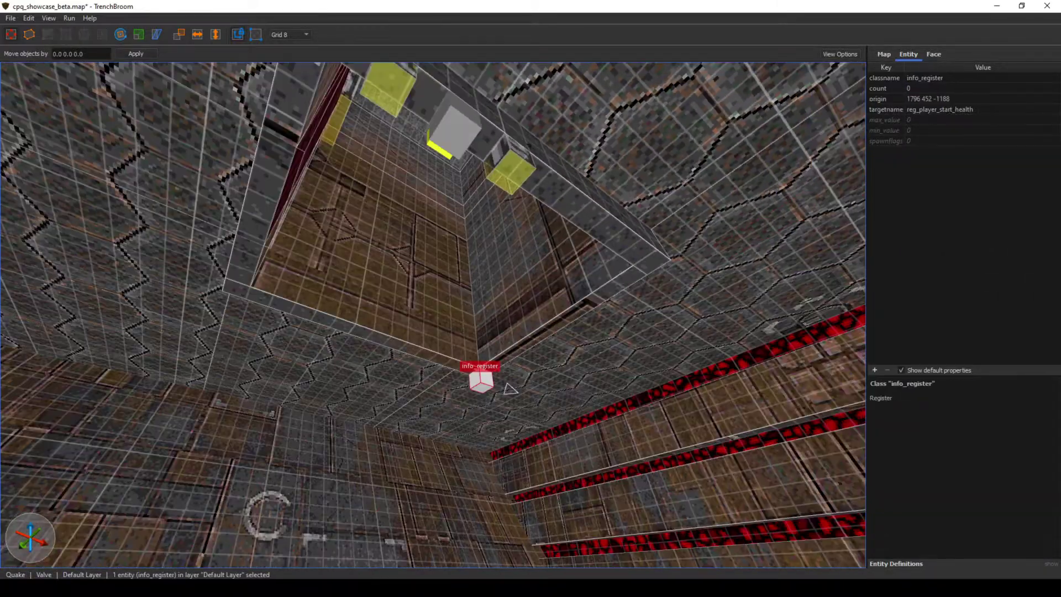
right_click_drag(510, 390, 386, 276)
key("w")
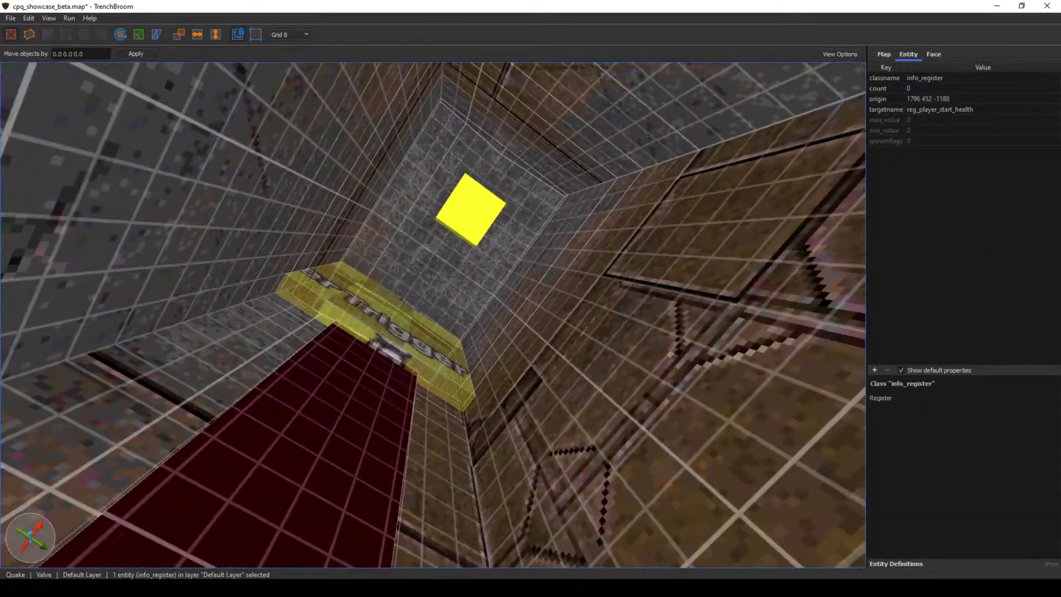
left_click(413, 293)
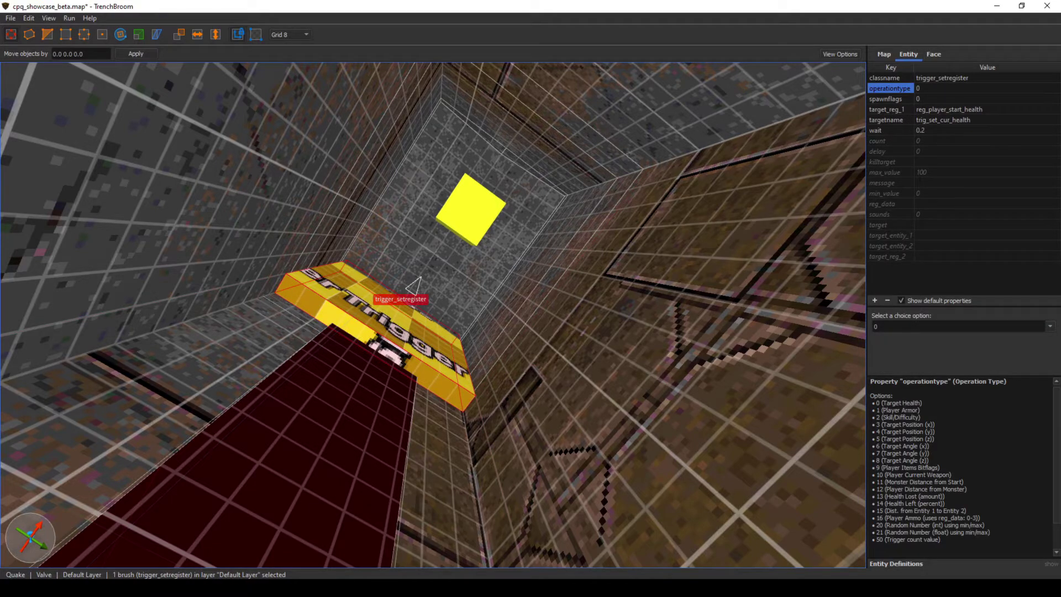
- Select the trigger_setregister on the pit floor, review its target_reg_1, and follow its target link up to the ceiling entities
key("w")
right_click_drag(414, 293, 597, 382)
left_click(437, 338)
key("d")
mouse_move(436, 337)
right_mouse_down()
mouse_move(370, 298)
mouse_move(342, 296)
mouse_move(392, 304)
right_mouse_up()
key("a")
right_click_drag(497, 354, 502, 233)
key("d")
key("a")
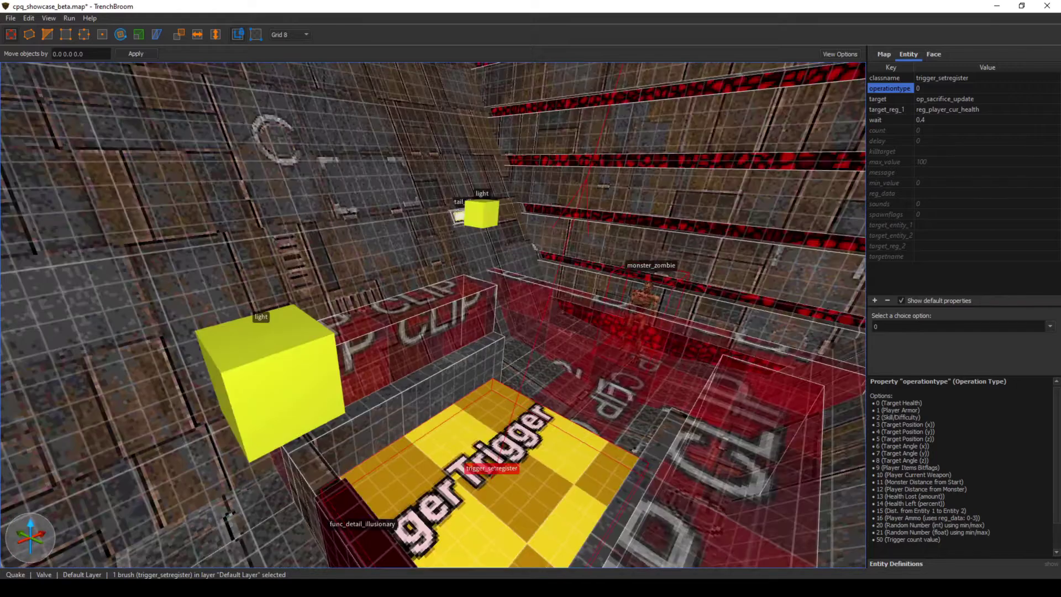
right_click_drag(497, 287, 575, 387)
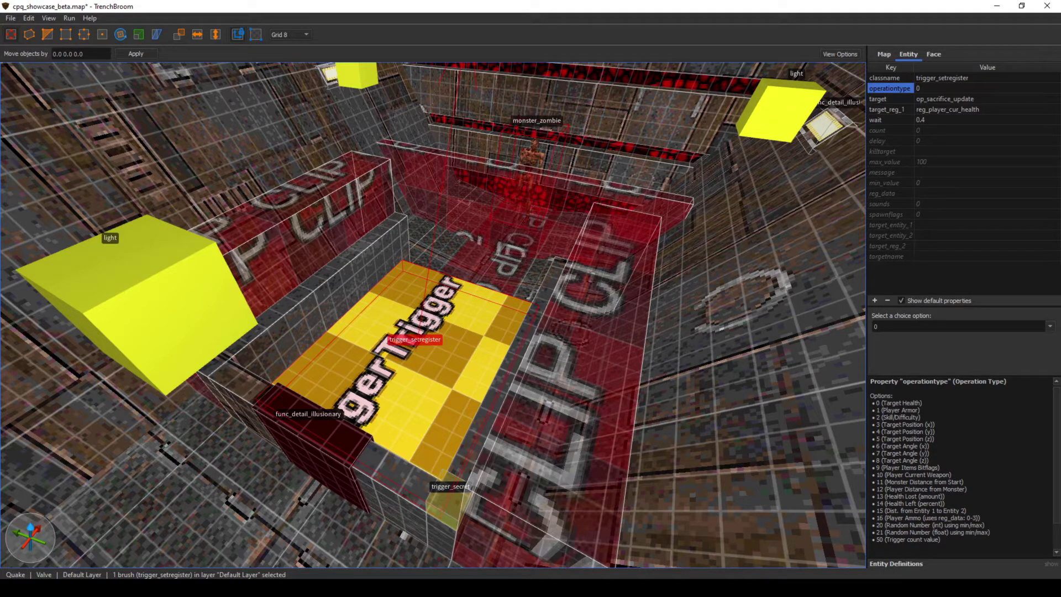
right_click_drag(552, 309, 556, 246)
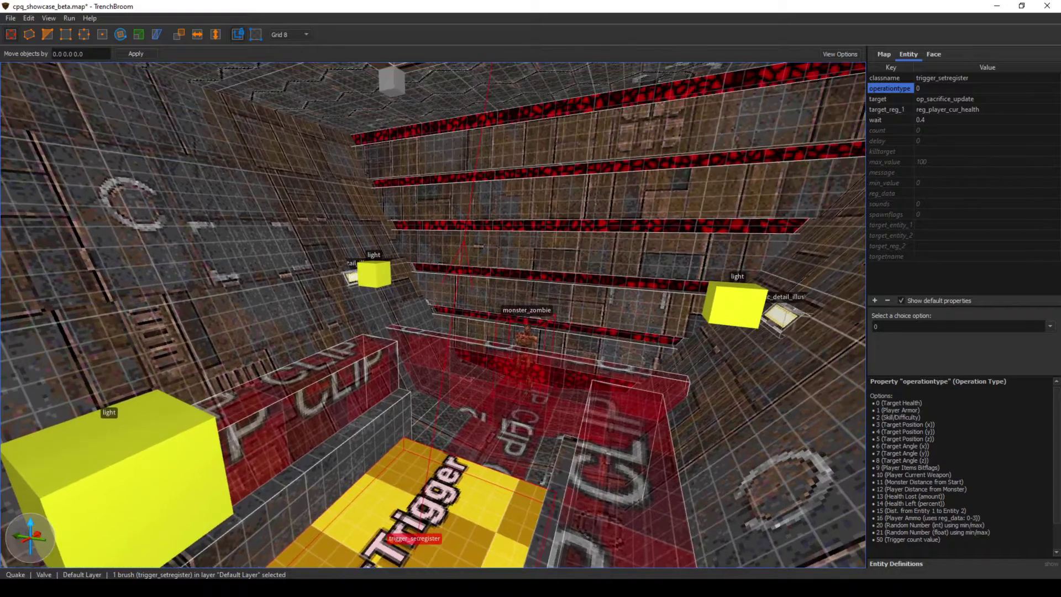
scroll(805, 245, "down", 3)
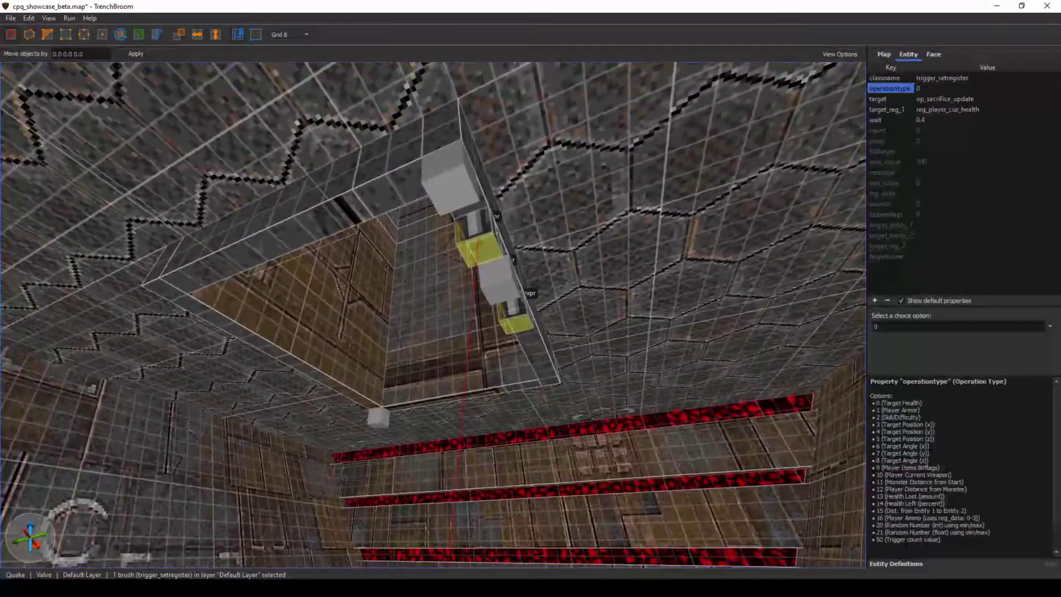
- Compare the starting-health and current-health info_registers by the ceiling opening, and reselect the pit floor's trigger_setregister
right_click_drag(385, 421, 352, 423)
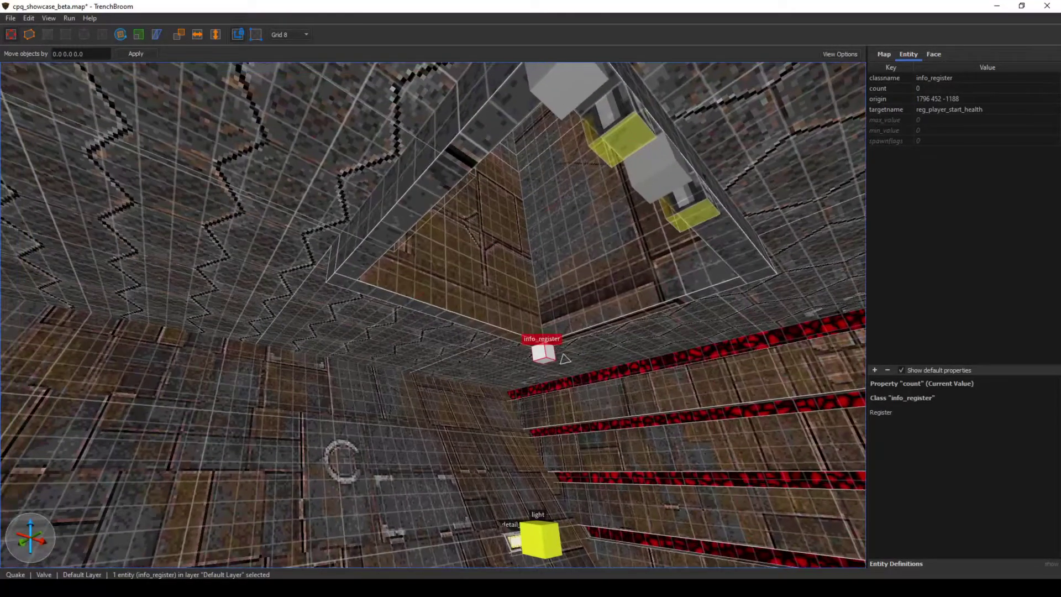
left_click(655, 173)
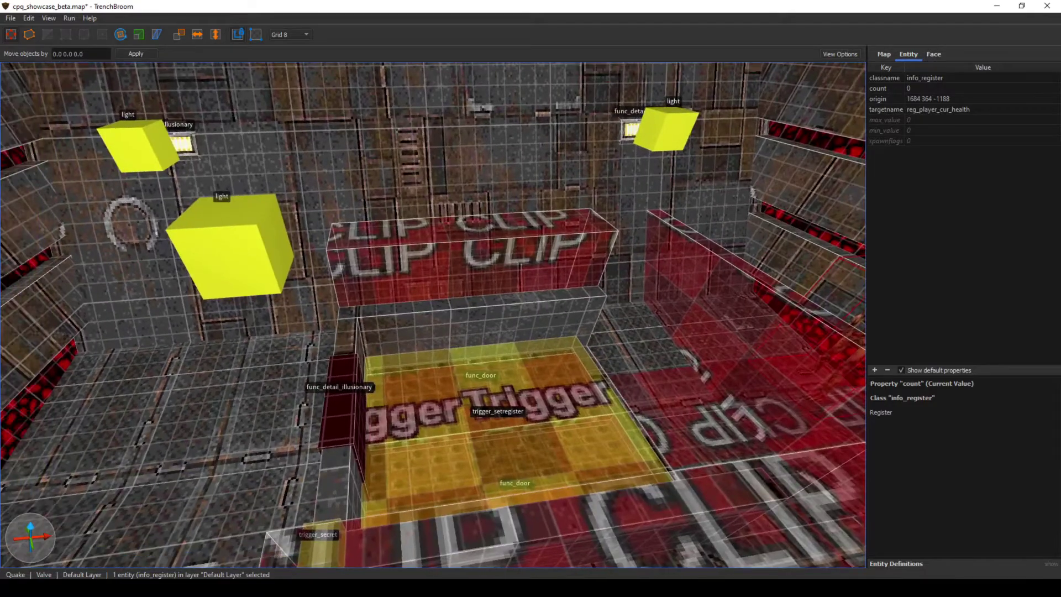
left_click(488, 410)
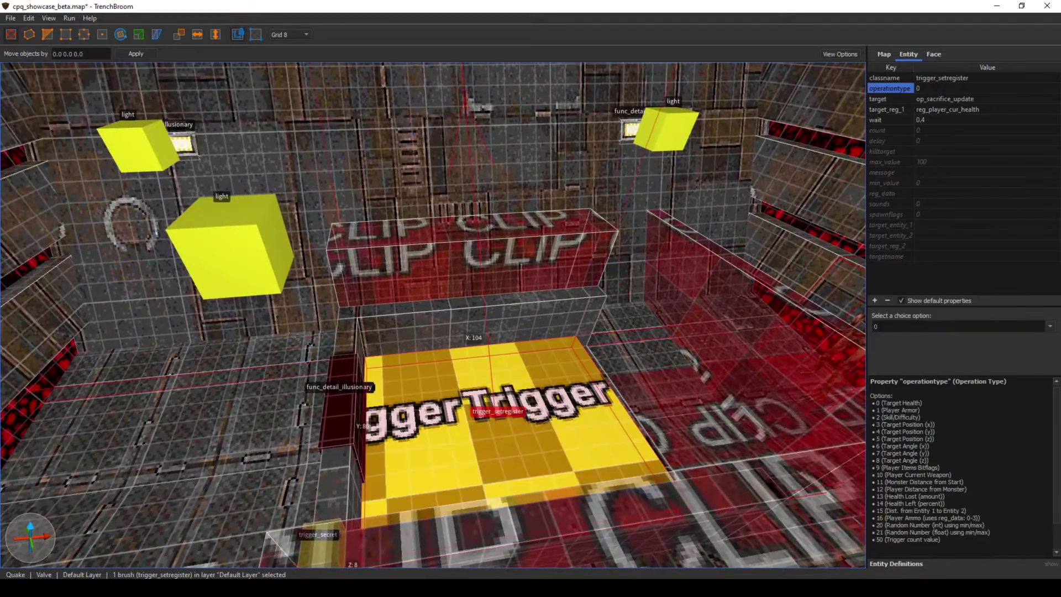
- Select the op_sacrifice_update trigger_operator beside the ceiling opening and review its operationtype, input registers and result register
mouse_move(489, 410)
right_mouse_down()
mouse_move(398, 342)
mouse_move(331, 326)
right_mouse_up()
mouse_move(486, 353)
right_mouse_down()
mouse_move(412, 362)
mouse_move(395, 375)
right_mouse_up()
left_click(410, 362)
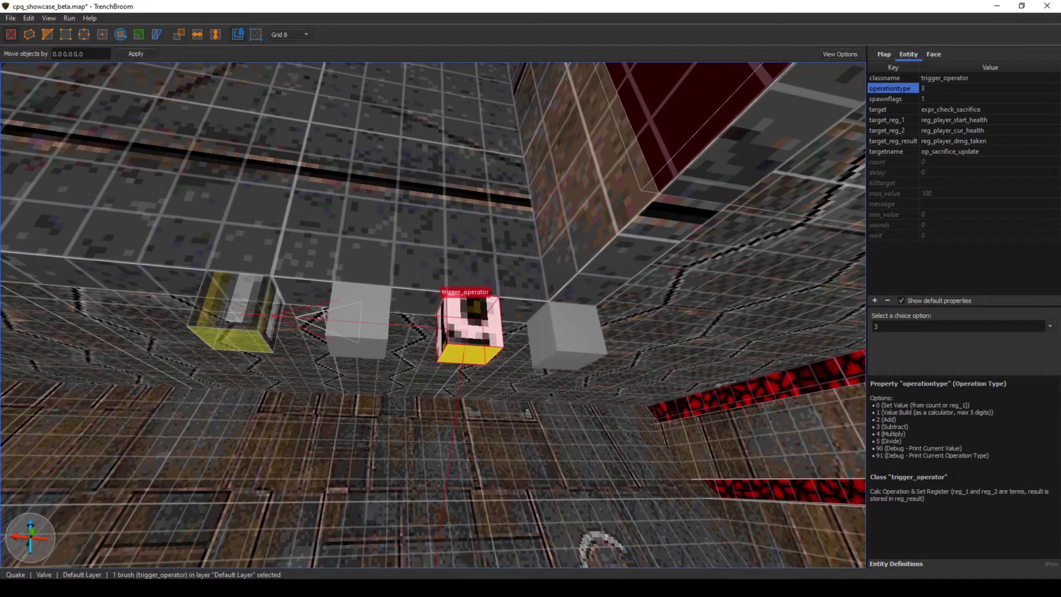
right_click_drag(395, 374, 412, 367)
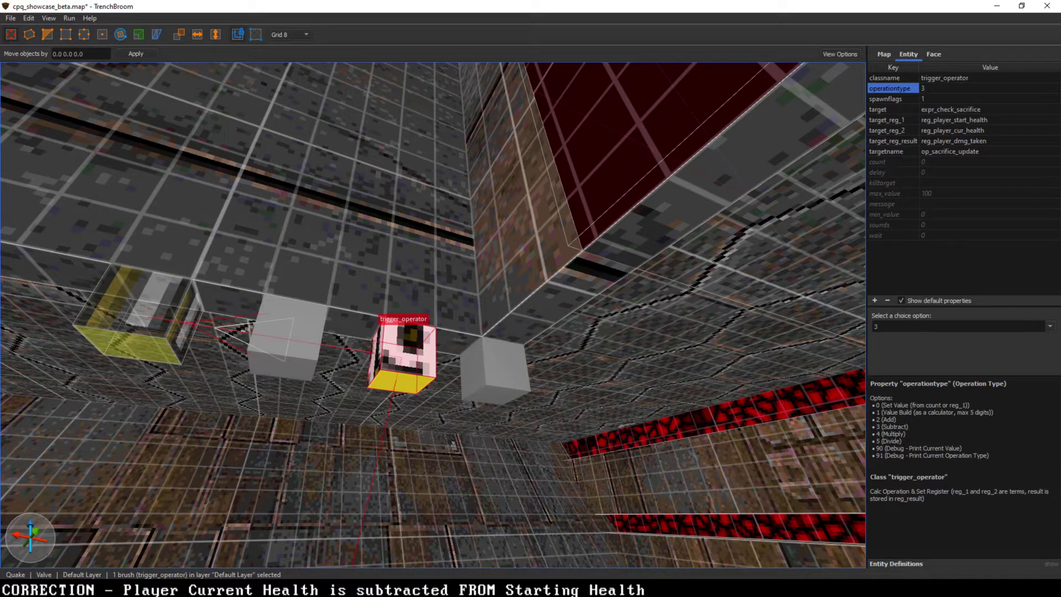
right_click_drag(412, 357, 393, 357)
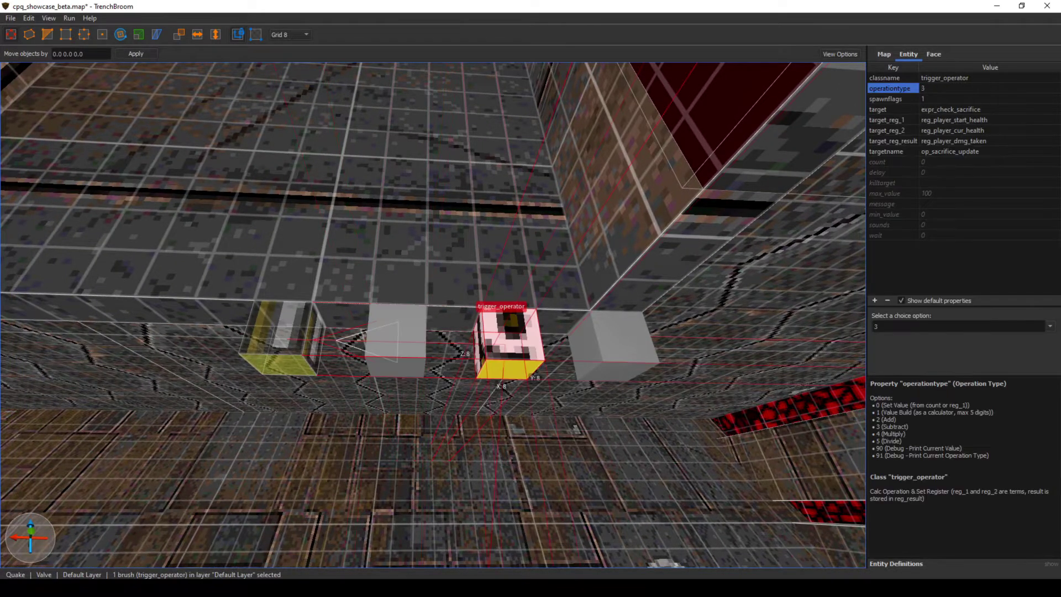
- Select the expr_check_sacrifice trigger_boolexpr and review its count, operationtype and target_expr_true
left_click(283, 335)
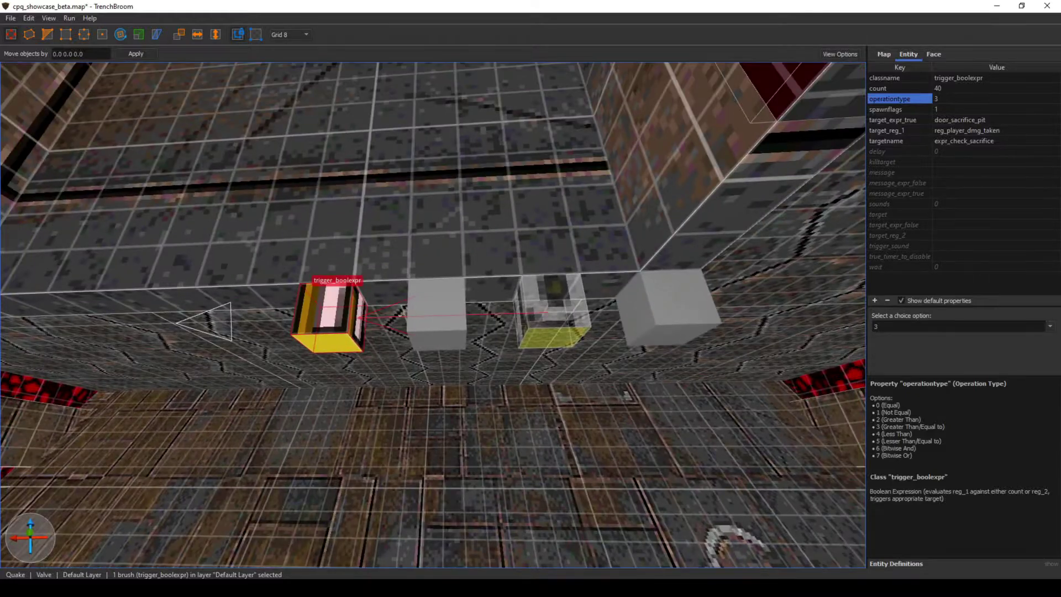
right_click_drag(433, 315, 353, 356)
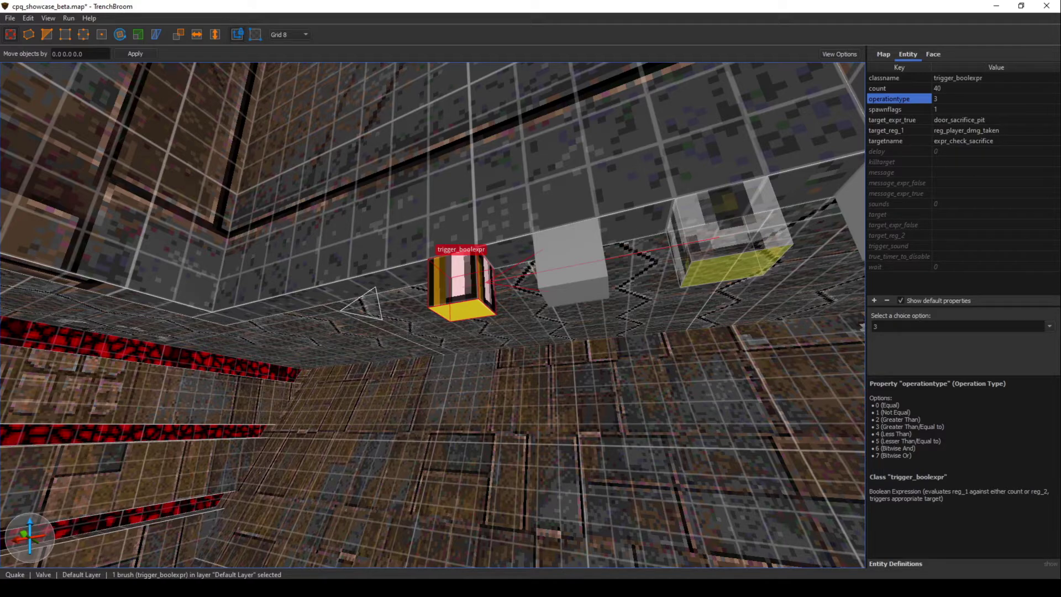
- Select the trigger_multiple beside the powered door at the walkway's far end and review its message
right_click_drag(433, 314, 315, 344)
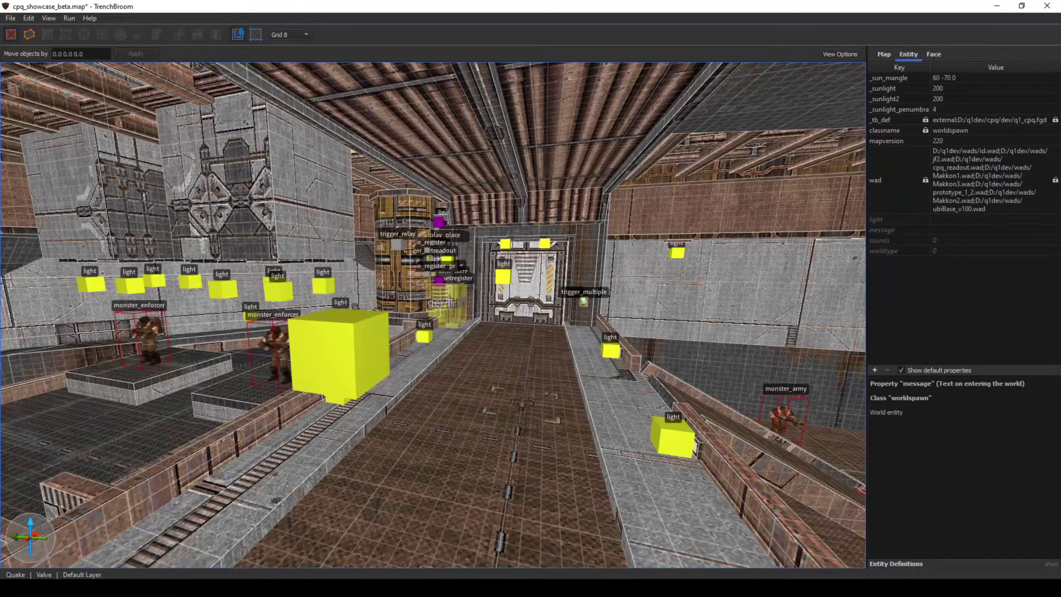
key("w")
right_click_drag(434, 315, 614, 361)
key("a")
key("a")
left_click(522, 367)
key("d")
mouse_move(521, 367)
right_mouse_down()
mouse_move(406, 359)
mouse_move(447, 359)
mouse_move(414, 329)
mouse_move(522, 355)
mouse_move(354, 350)
mouse_move(364, 352)
mouse_move(323, 378)
right_mouse_up()
- Select the trigger_setregister surrounding the battery column, review its operationtype and register properties, and deselect it
key("w")
key("w")
key("a")
key("w")
right_click_drag(465, 232, 622, 254)
key("w")
key("d")
key("w")
key("s")
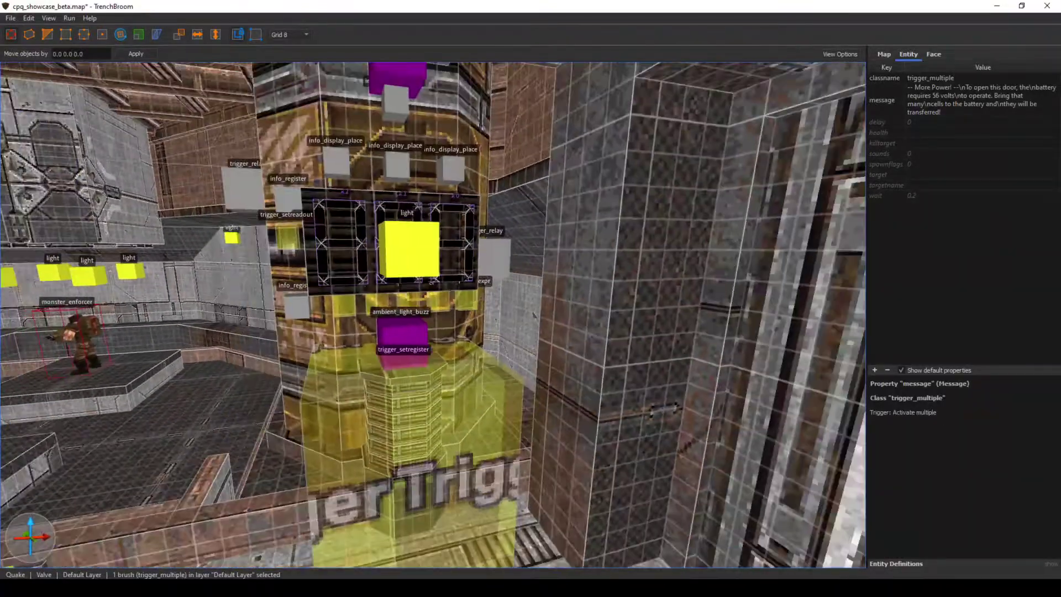
right_click_drag(533, 315, 579, 362)
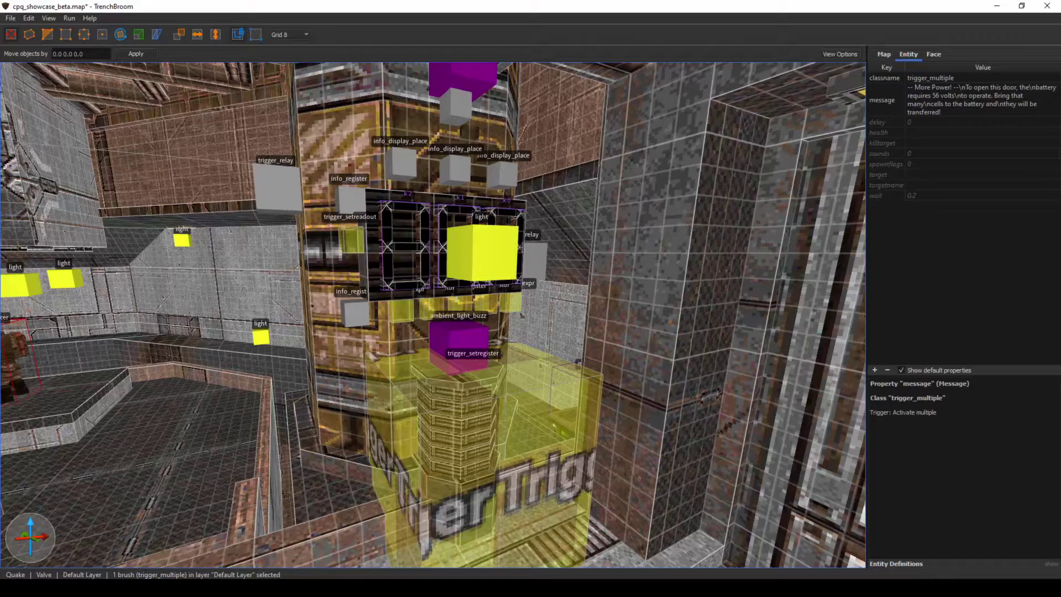
left_click(578, 361)
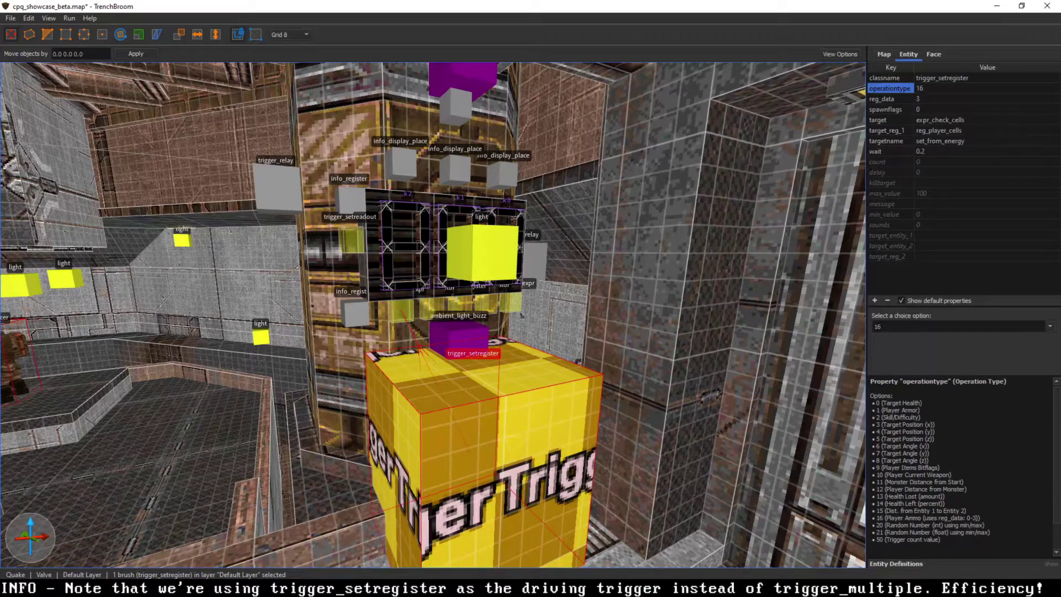
key("Escape")
- Compare the reg_player_cells and reg_energy_stored info_registers beside the battery readout, and reselect the battery's trigger_setregister
right_click_drag(578, 362, 552, 359)
key("w")
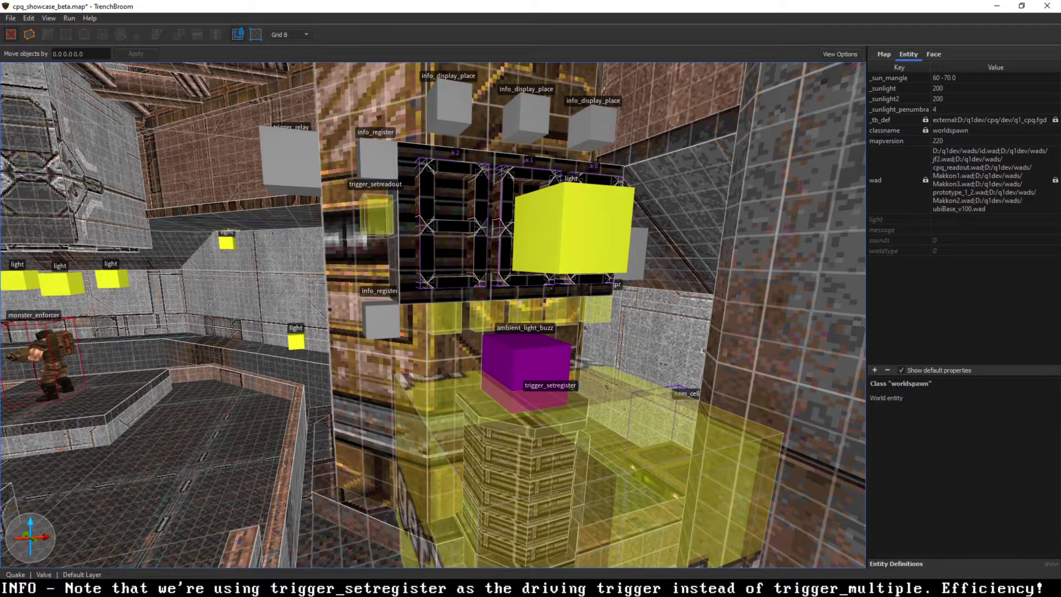
left_click(382, 322)
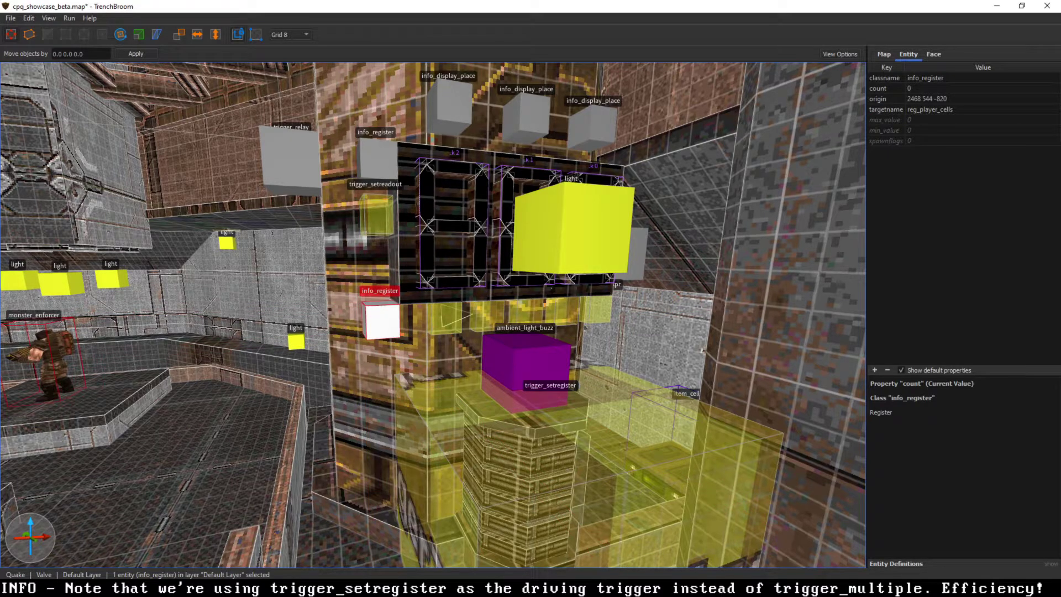
left_click(379, 159)
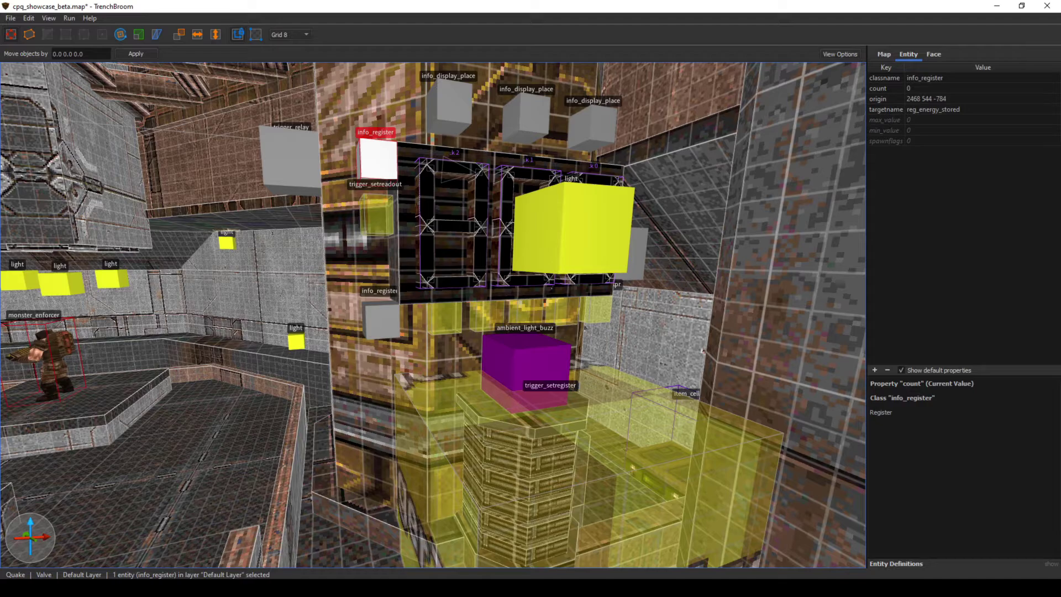
left_click(585, 442)
key("w")
mouse_move(586, 442)
right_mouse_down()
mouse_move(641, 497)
mouse_move(613, 497)
mouse_move(613, 479)
right_mouse_up()
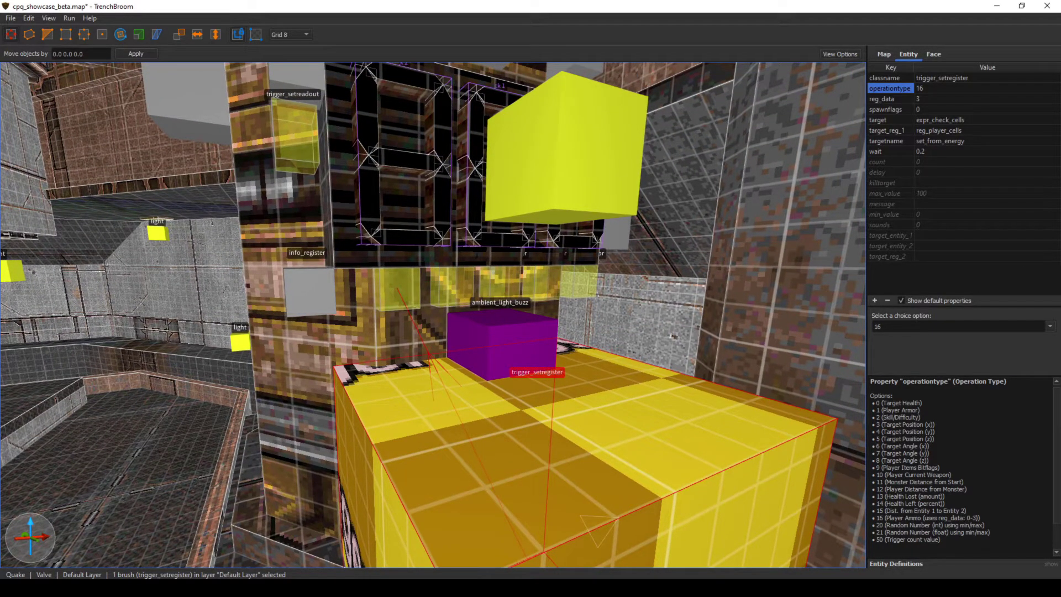
- Select the expr_check_cells trigger_boolexpr below the readout and review its operationtype and message_expr_false
left_click(399, 288)
mouse_move(399, 289)
right_mouse_down()
mouse_move(459, 293)
mouse_move(387, 271)
right_mouse_up()
scroll(433, 315, "up", 5)
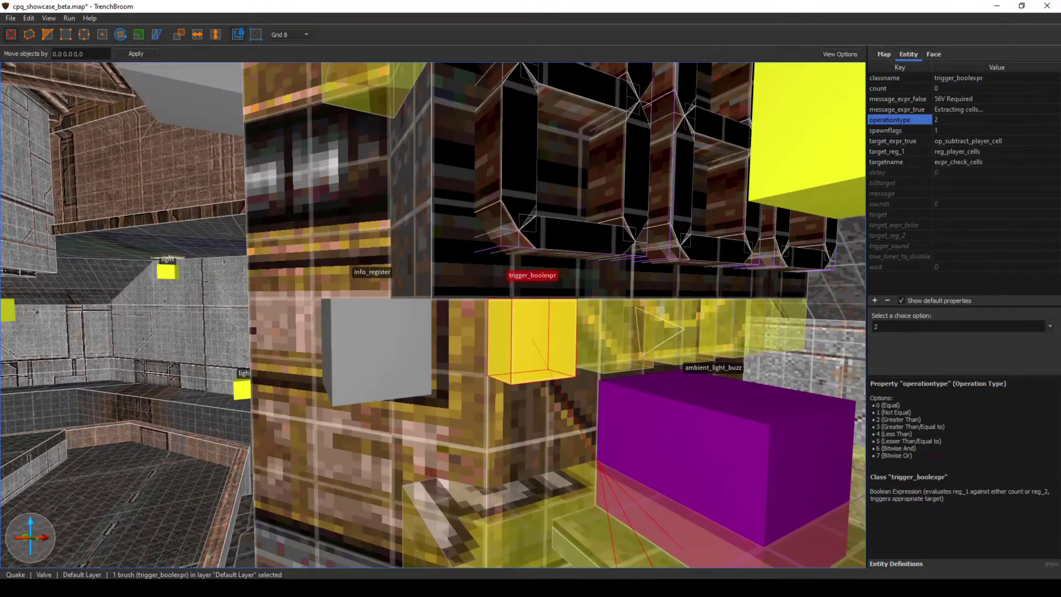
right_click_drag(433, 315, 449, 311)
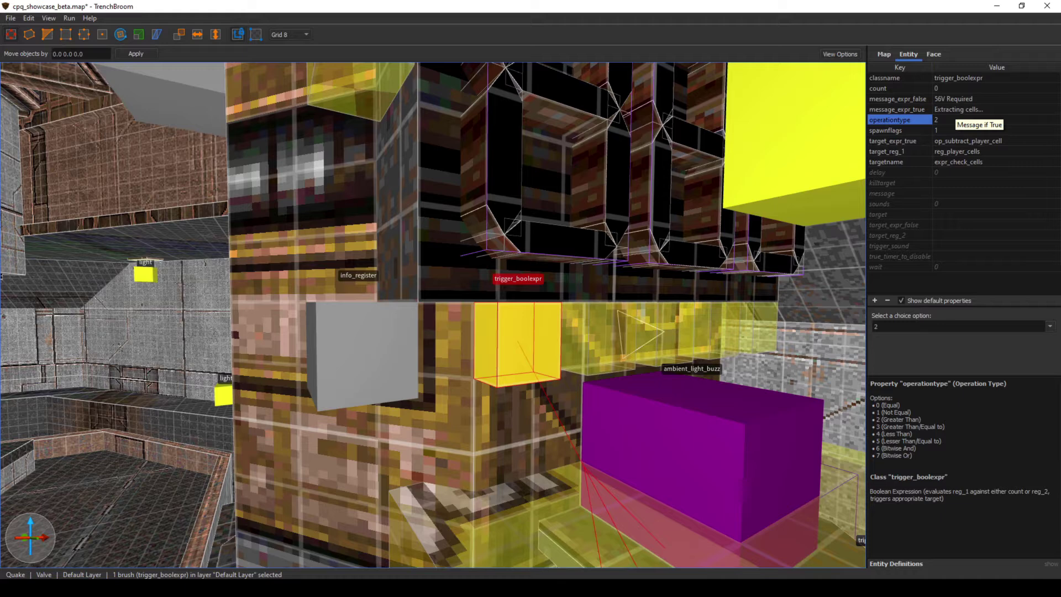
left_click(955, 100)
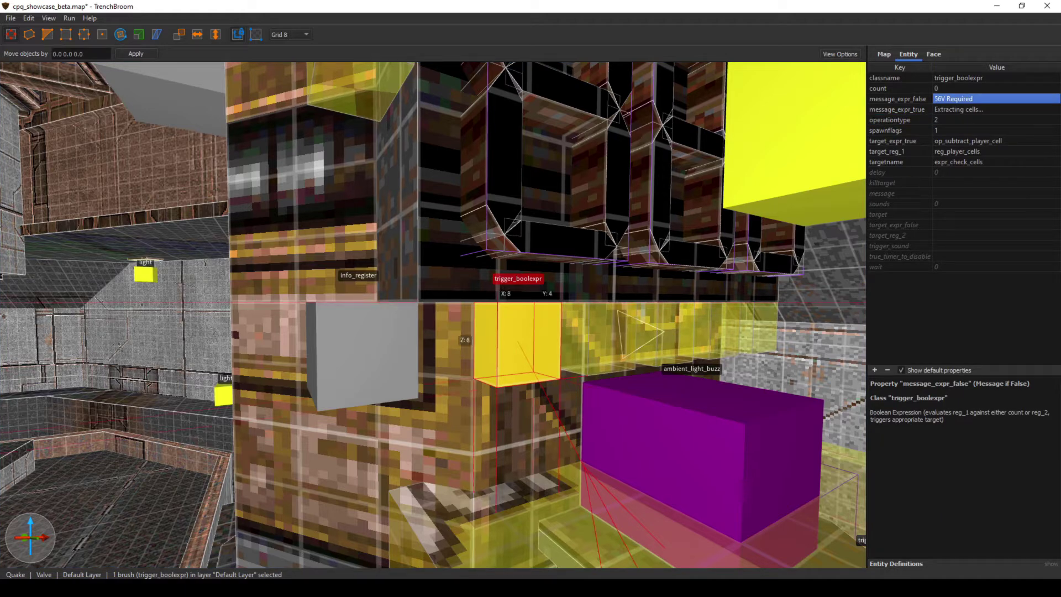
- Select the op_subtract_player_cell trigger_operator and review its operationtype, count and target_reg_result
key("d")
right_click_drag(514, 342, 501, 348)
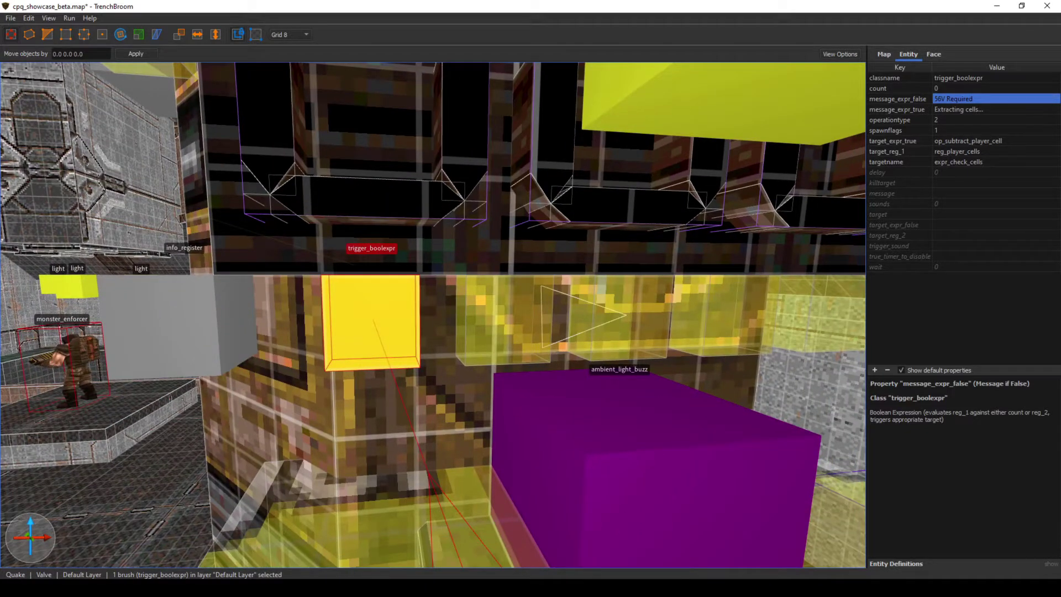
left_click(502, 322)
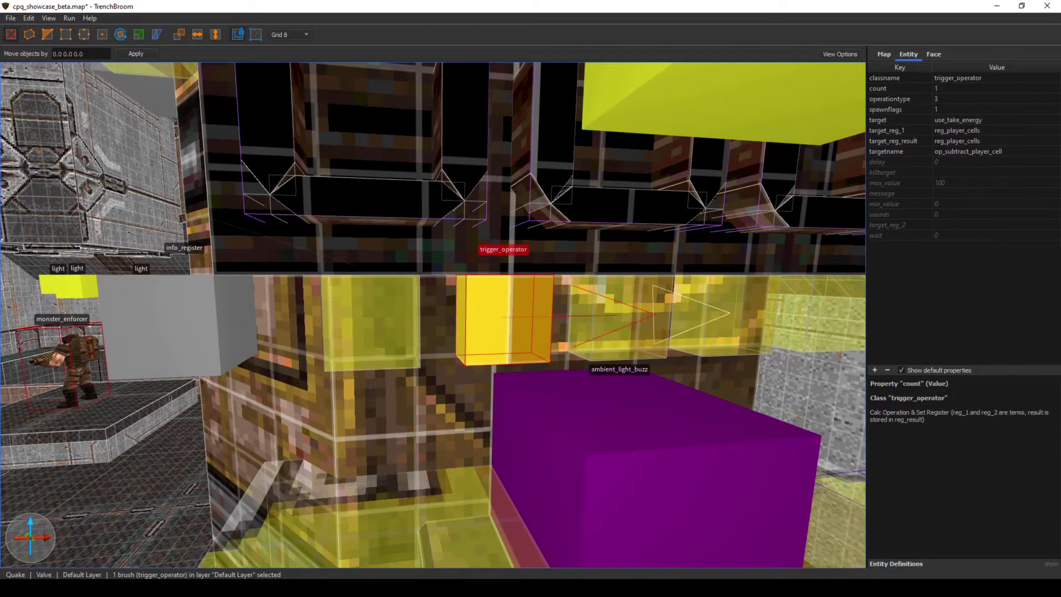
key("s")
right_click_drag(503, 321, 514, 315)
key("w")
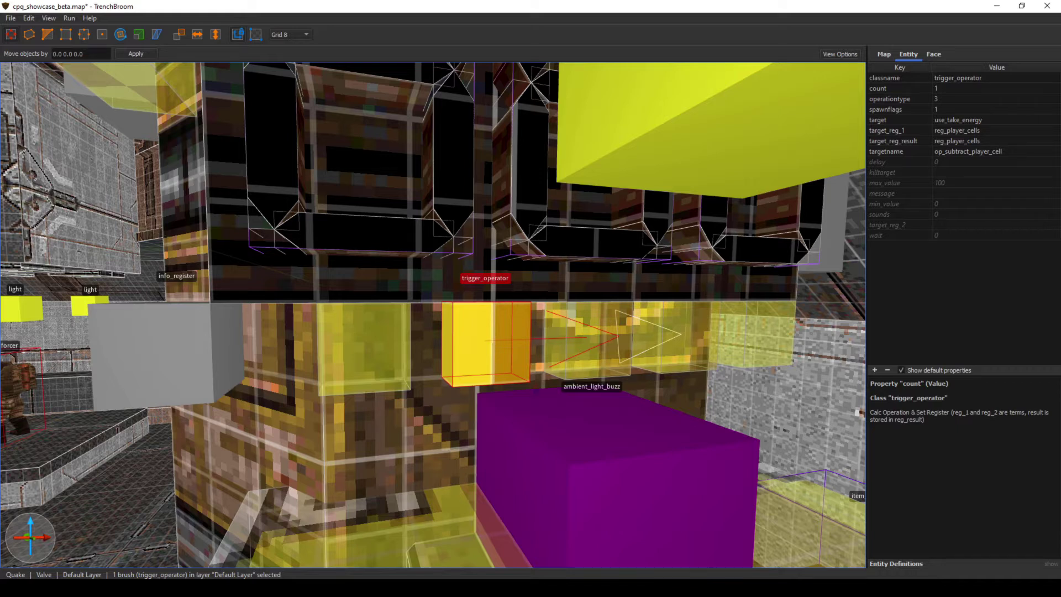
left_click(890, 99)
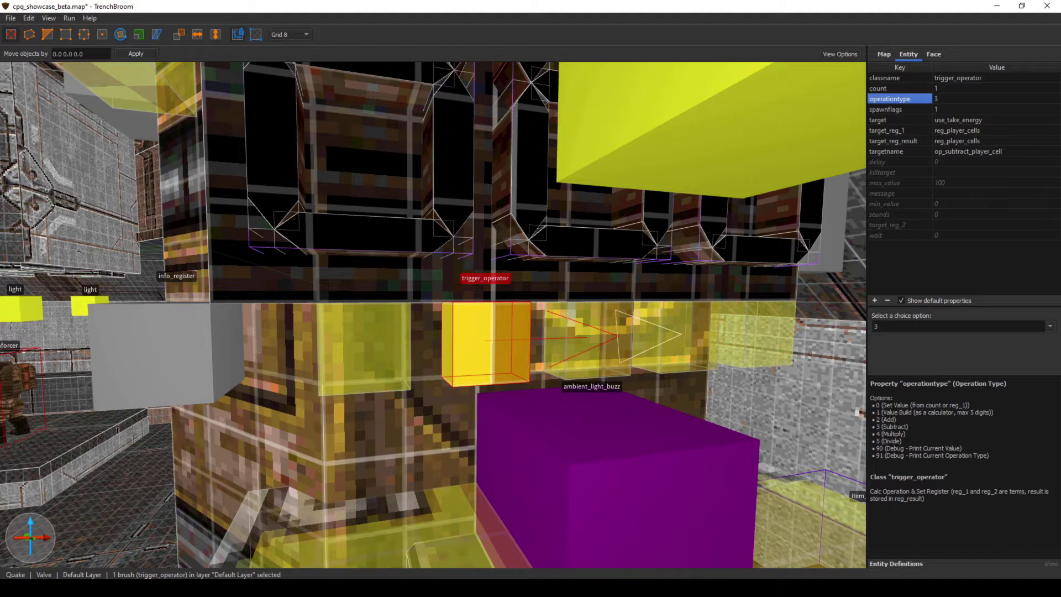
left_click(890, 88)
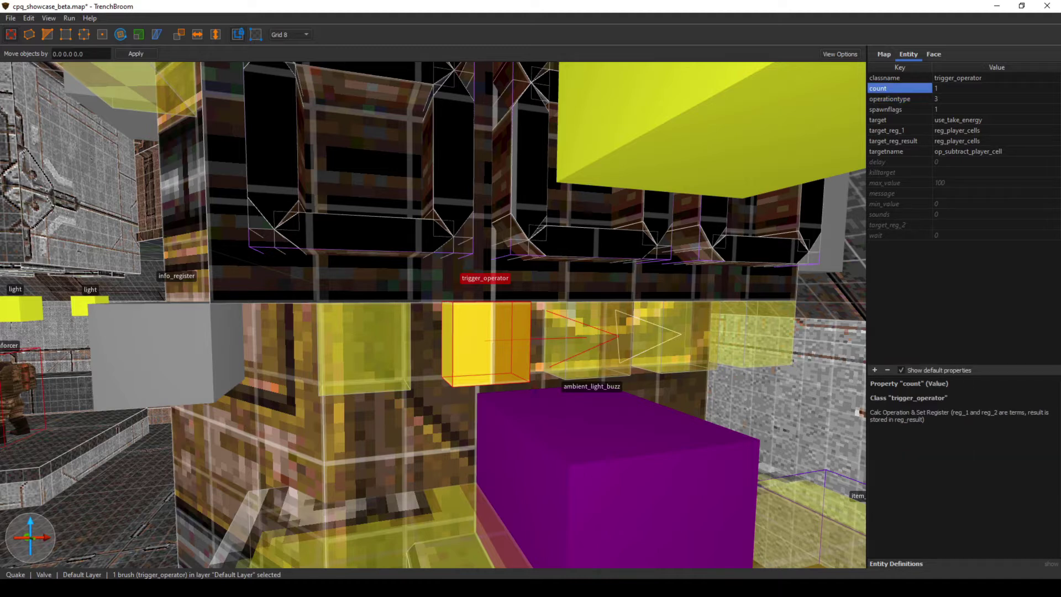
left_click(893, 141)
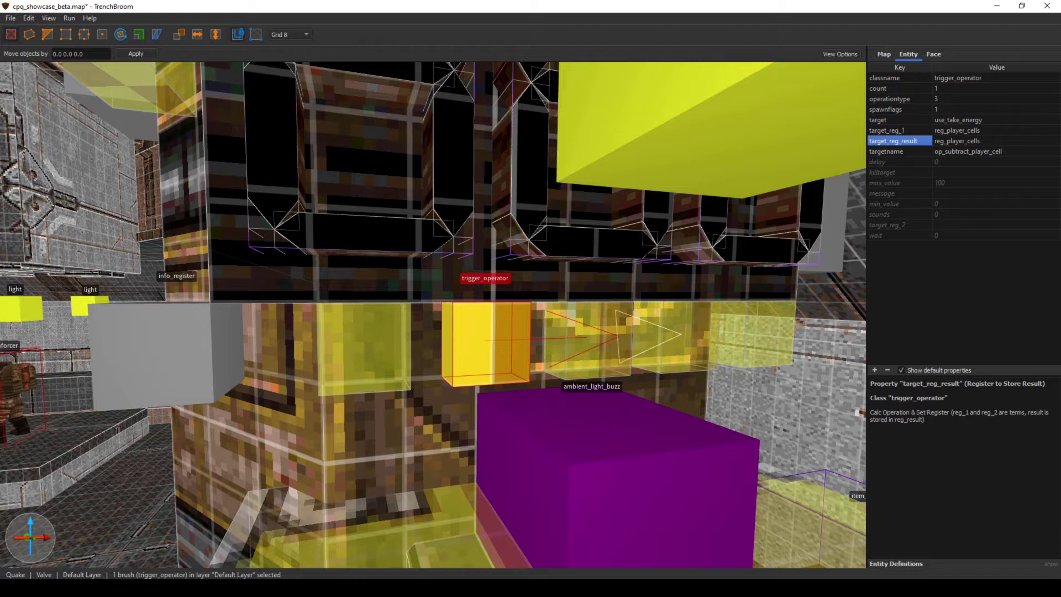
- Select the use_take_energy trigger_useregister and look up its operationtype in the option list, highlighting Player Ammo Cells
left_click(588, 340)
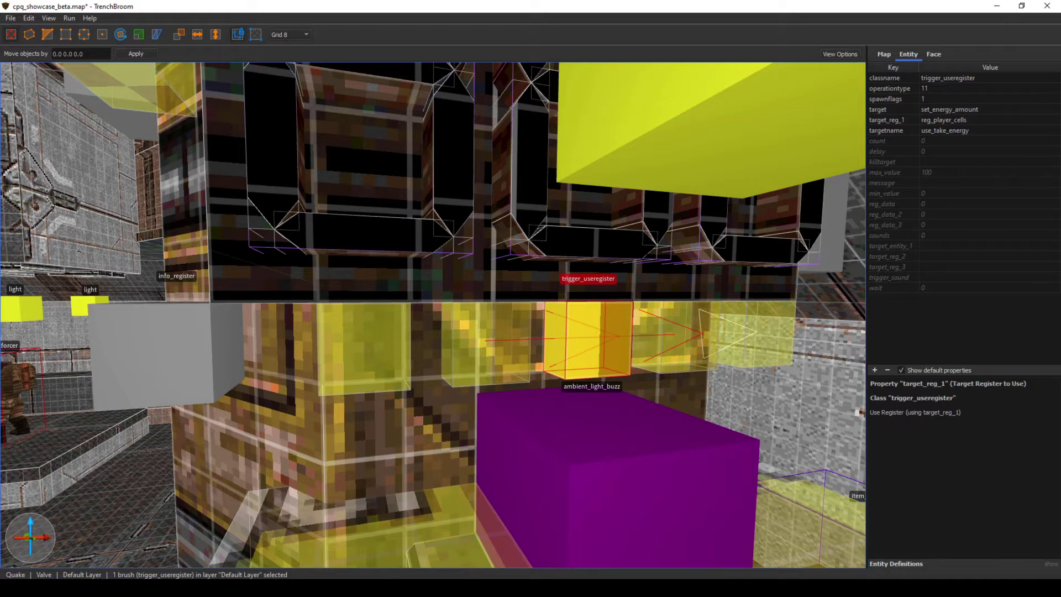
left_click(890, 88)
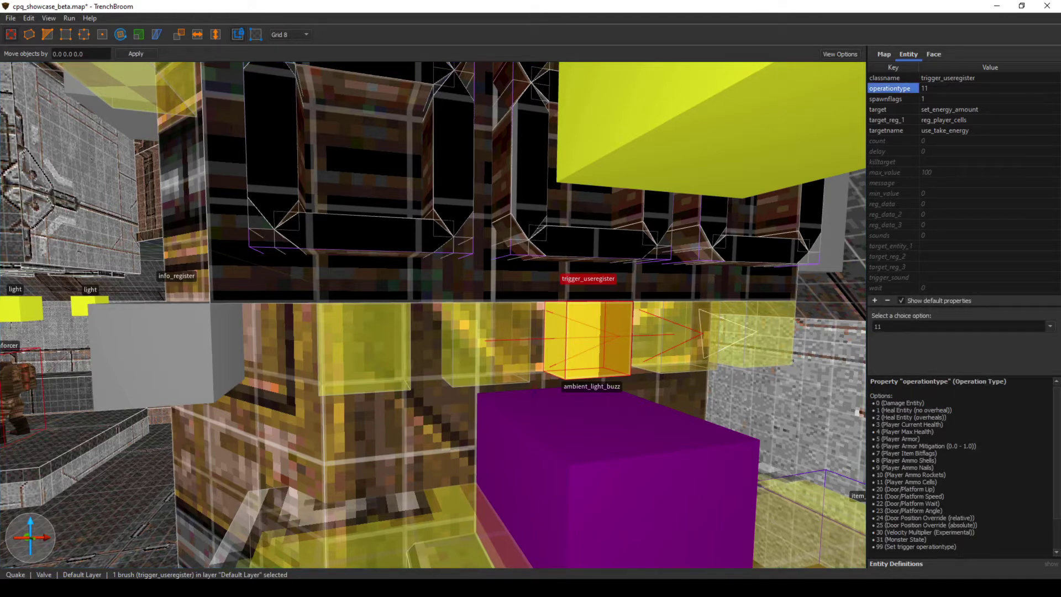
left_click_drag(886, 482, 935, 482)
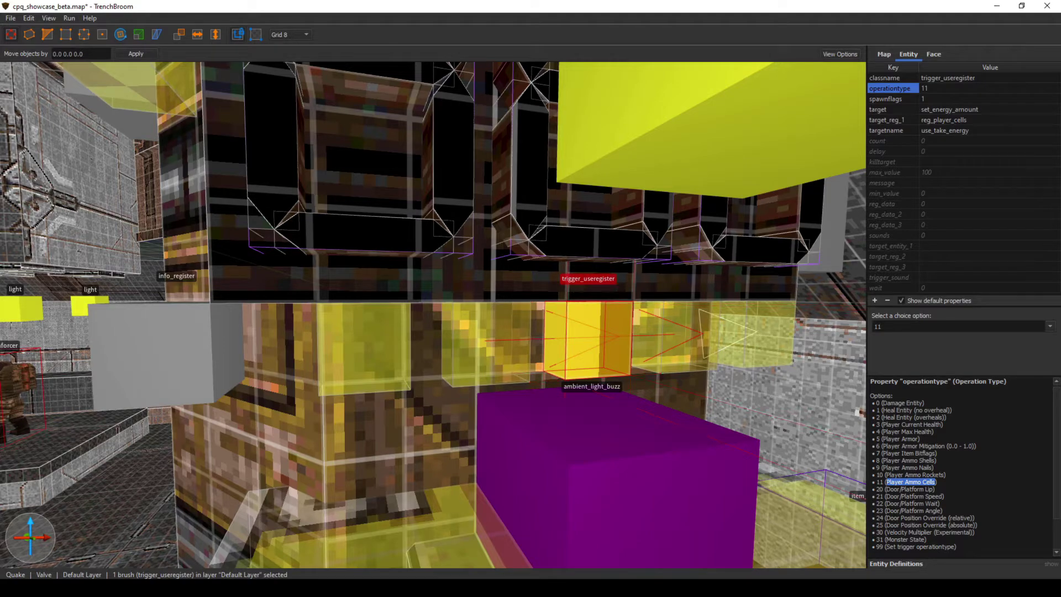
- Review the set_energy_amount trigger_operator, check the reg_energy_stored info_register it feeds, and reselect the operator
left_click(674, 338)
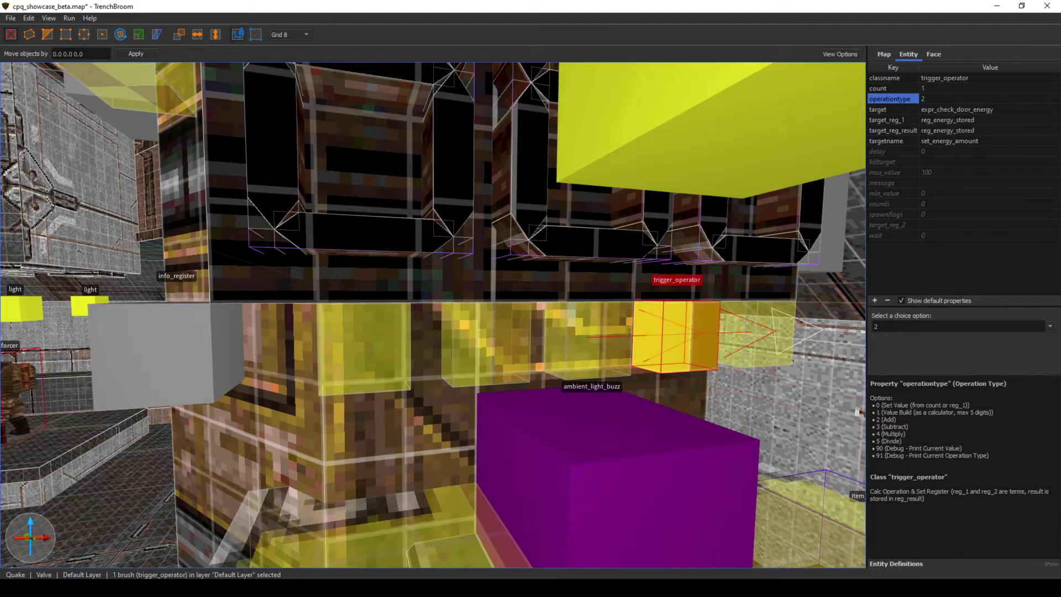
mouse_move(763, 387)
right_mouse_down("alt")
mouse_move(741, 387)
mouse_move(771, 386)
mouse_move(770, 372)
right_mouse_up("alt")
left_click(261, 190)
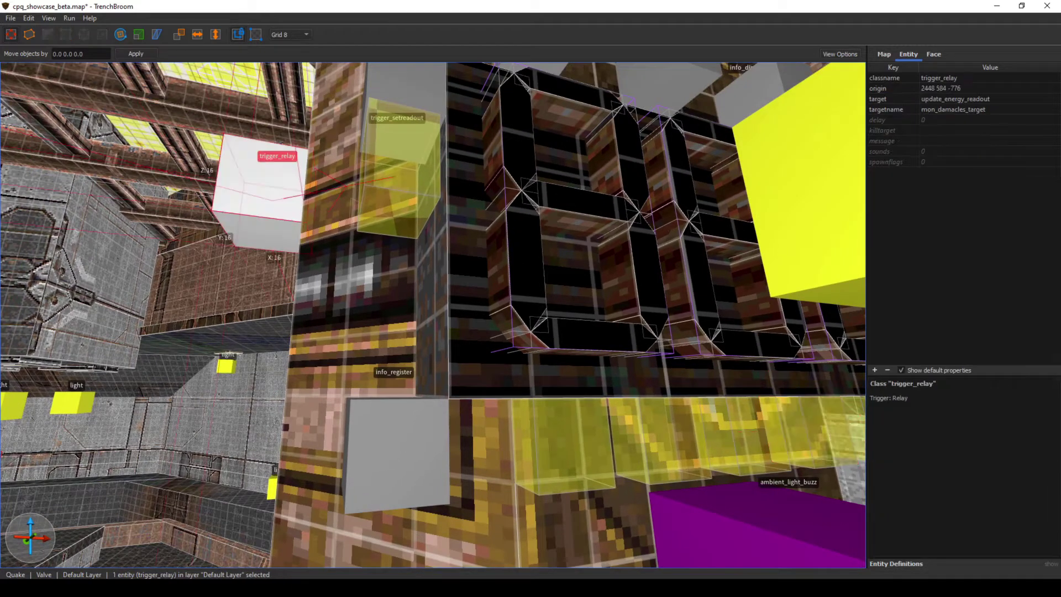
left_click(404, 86)
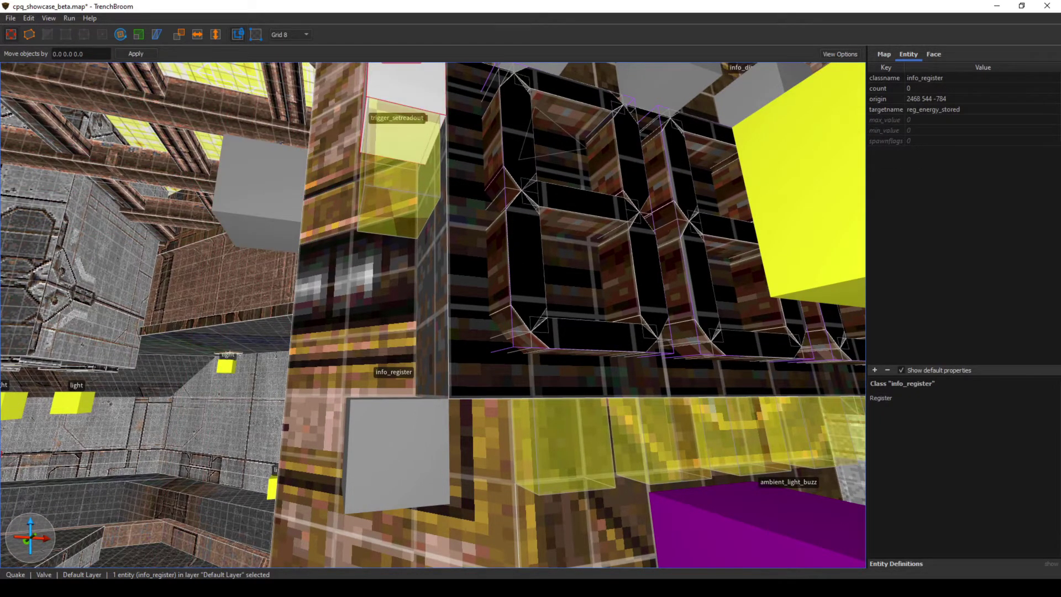
key("d")
right_click_drag(422, 357, 419, 364)
left_click(438, 373)
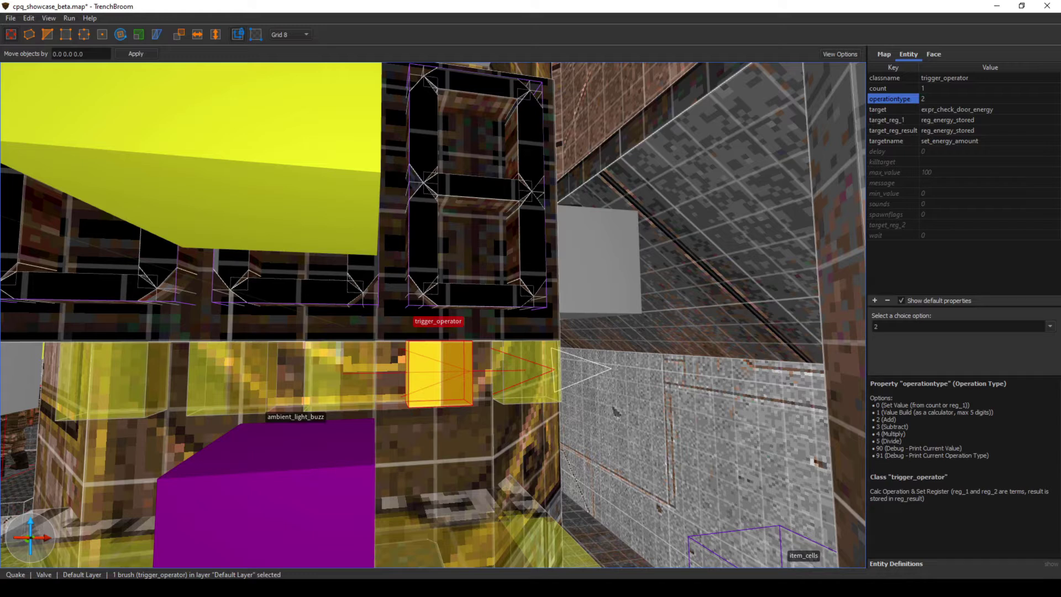
- Select the expr_check_door_energy trigger_boolexpr, review its count, targets and true_timer_to_disable, and examine the entities around the battery readout
left_click(525, 372)
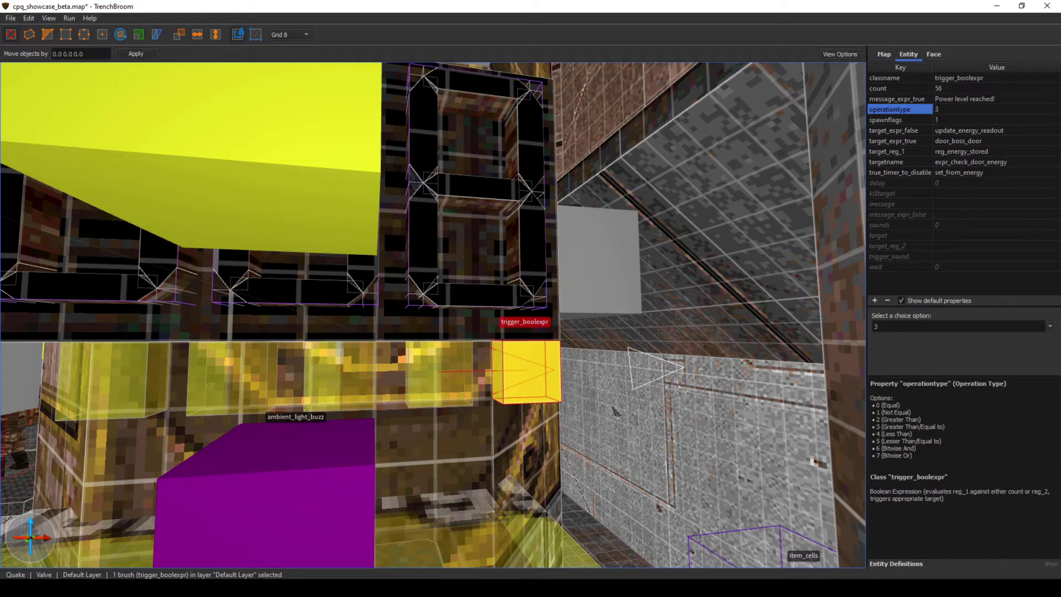
key("s")
right_click_drag(497, 309, 452, 298)
key("w")
key("s")
key("w")
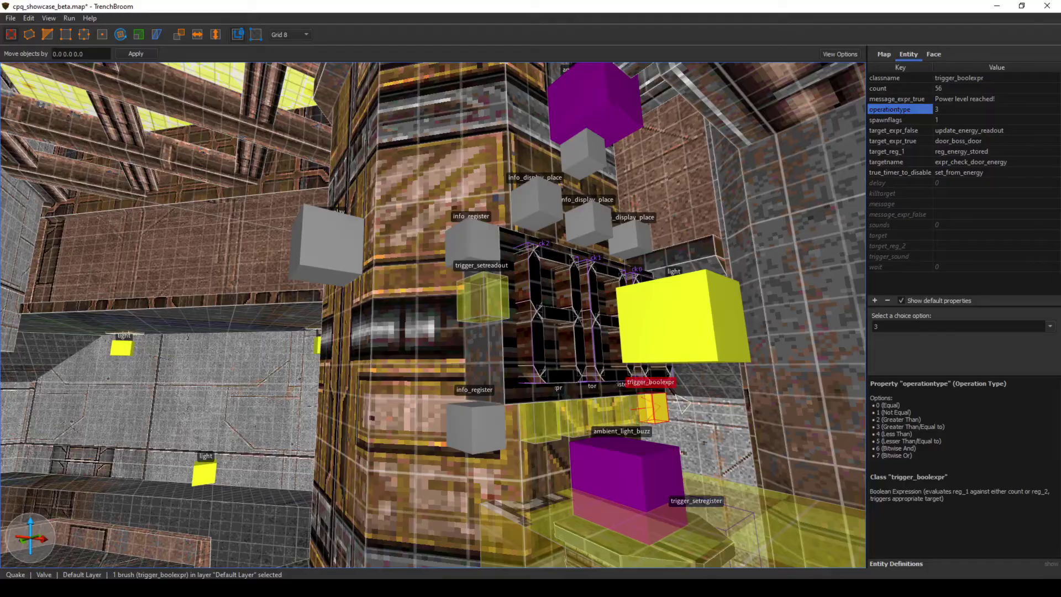
right_click_drag(452, 298, 492, 287)
key("s")
key("s")
key("w")
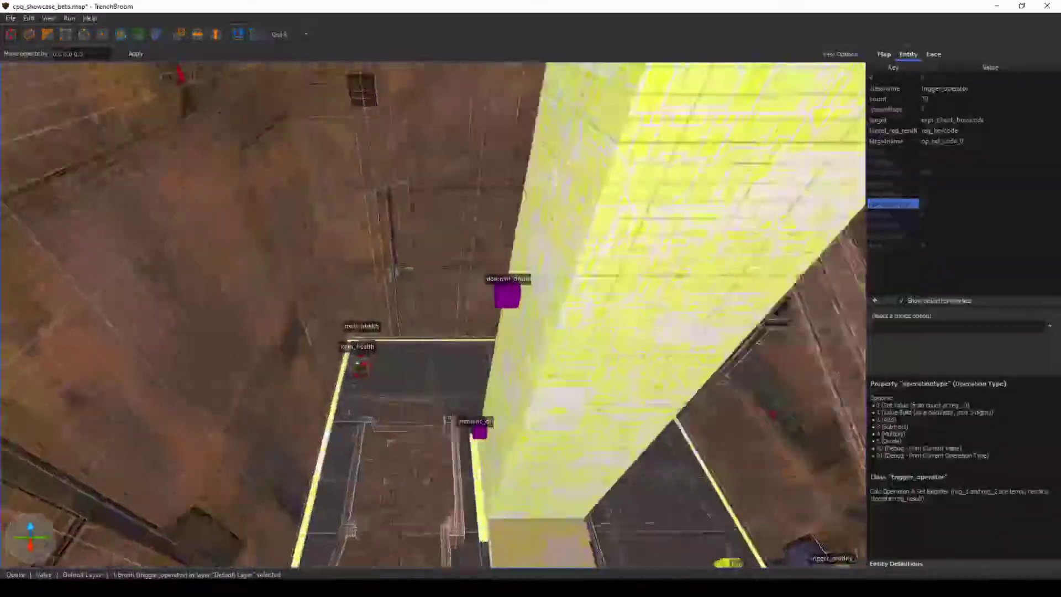
- Check the trigger_multiple near the enforcer, and select the reg_keycode info_register above the keypad display
right_click_drag(433, 315, 508, 277)
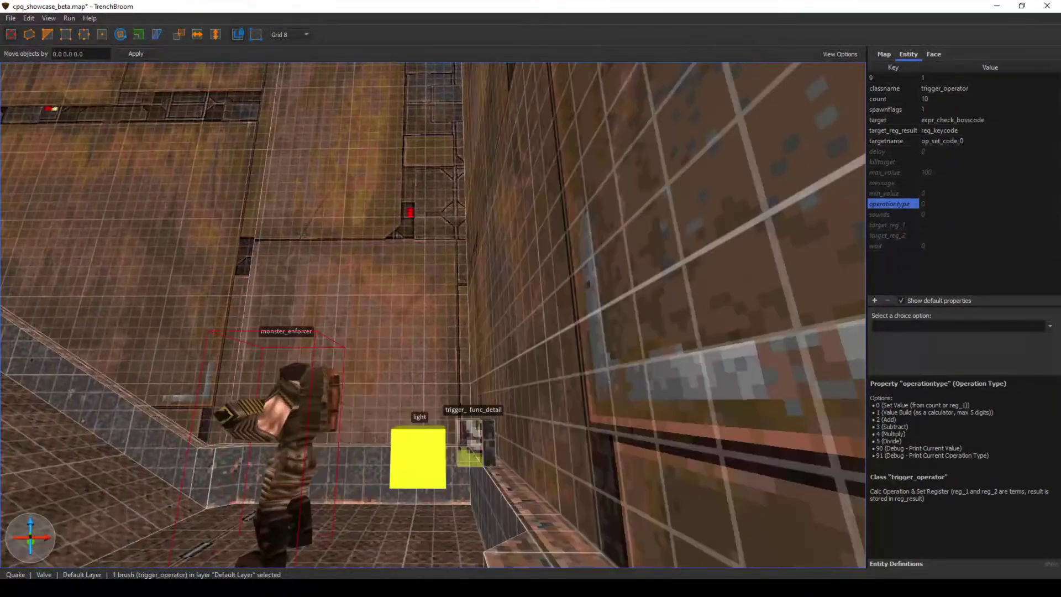
left_click(471, 444)
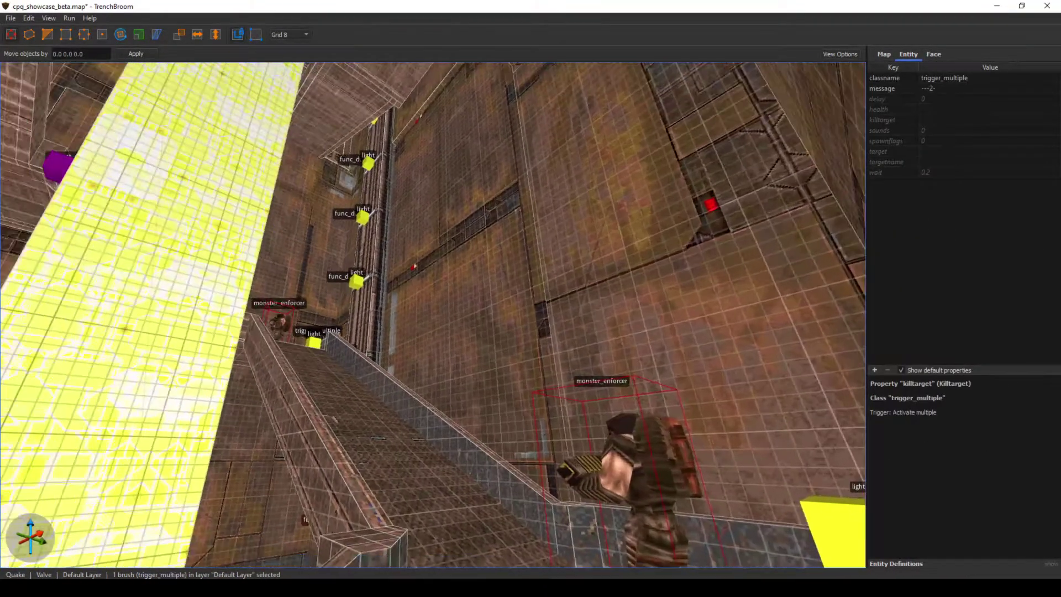
key("w")
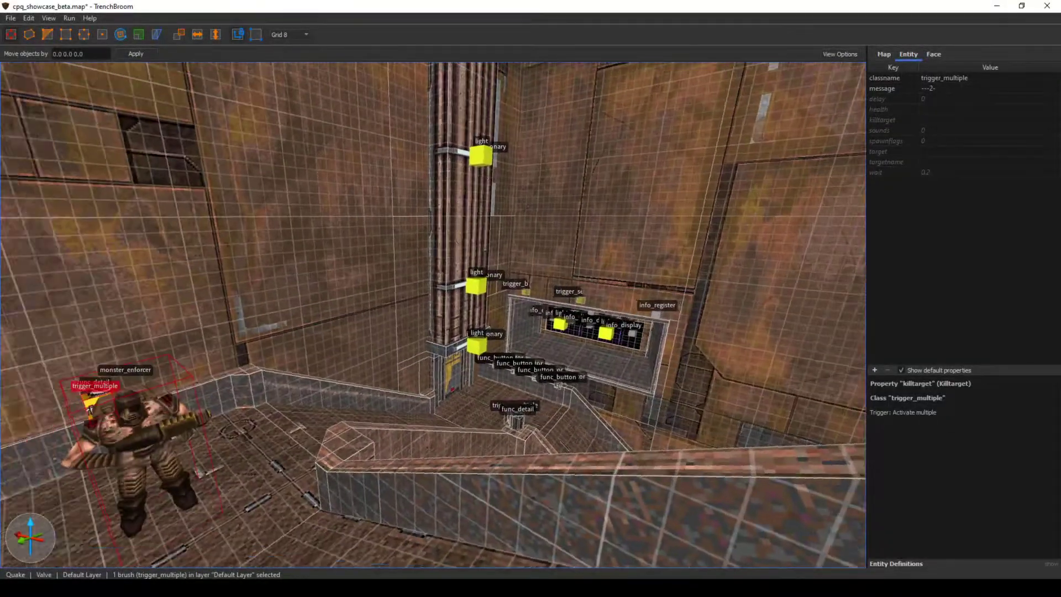
key("w")
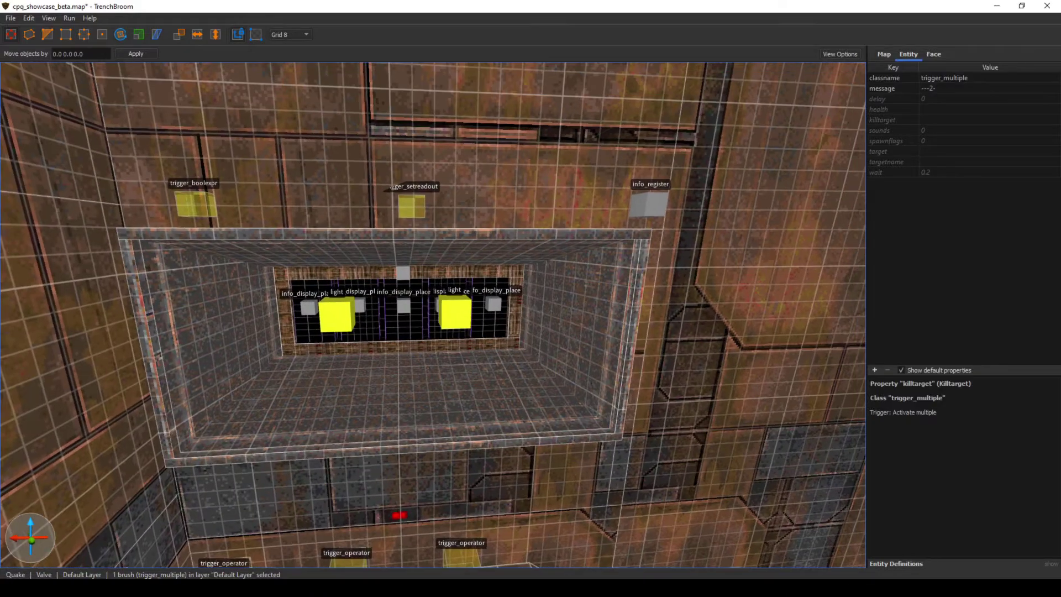
left_click(650, 205)
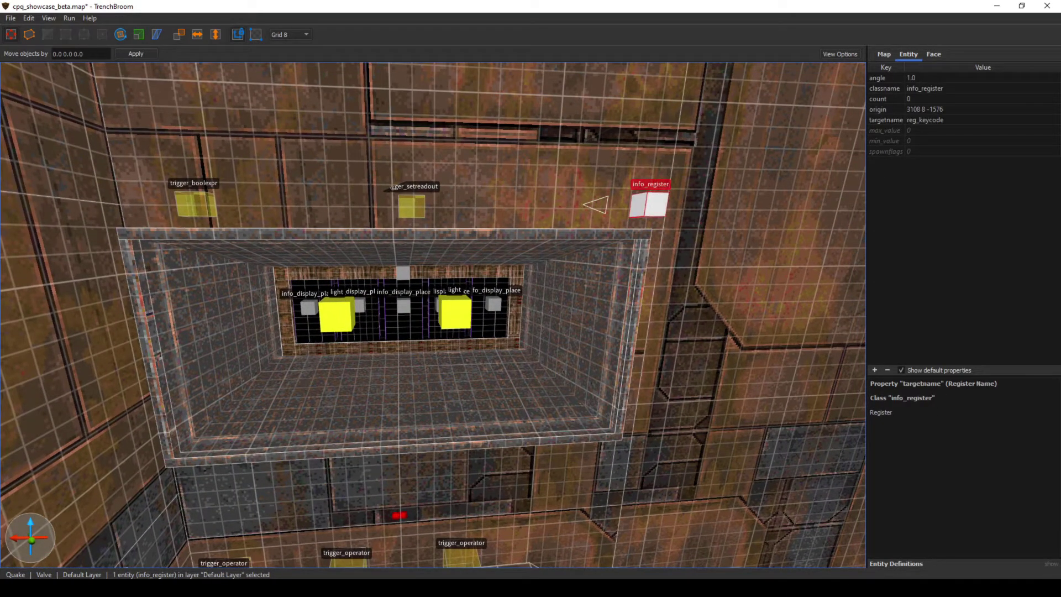
mouse_move(650, 204)
right_mouse_down()
mouse_move(610, 243)
mouse_move(636, 232)
right_mouse_up()
- Compare the trigger_operators behind the numbered keypad buttons, including op_set_code_3, and reselect op_set_code_0
left_click(234, 365)
right_click_drag(235, 365, 283, 350)
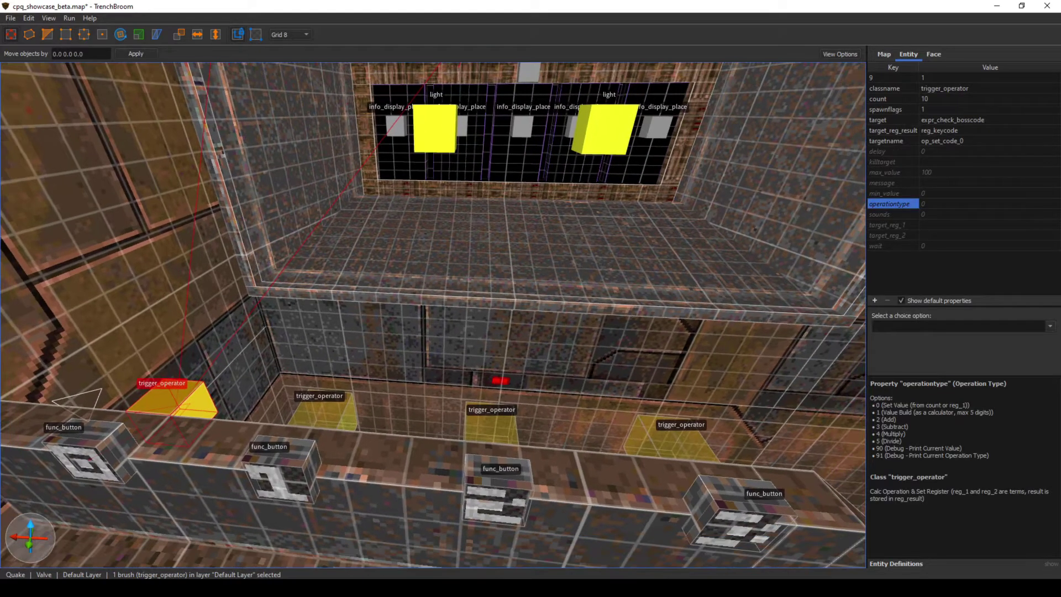
left_click(320, 412)
left_click(497, 486)
left_click(491, 428)
right_click_drag(491, 428, 533, 454)
left_click(592, 394)
right_click_drag(592, 393, 511, 381)
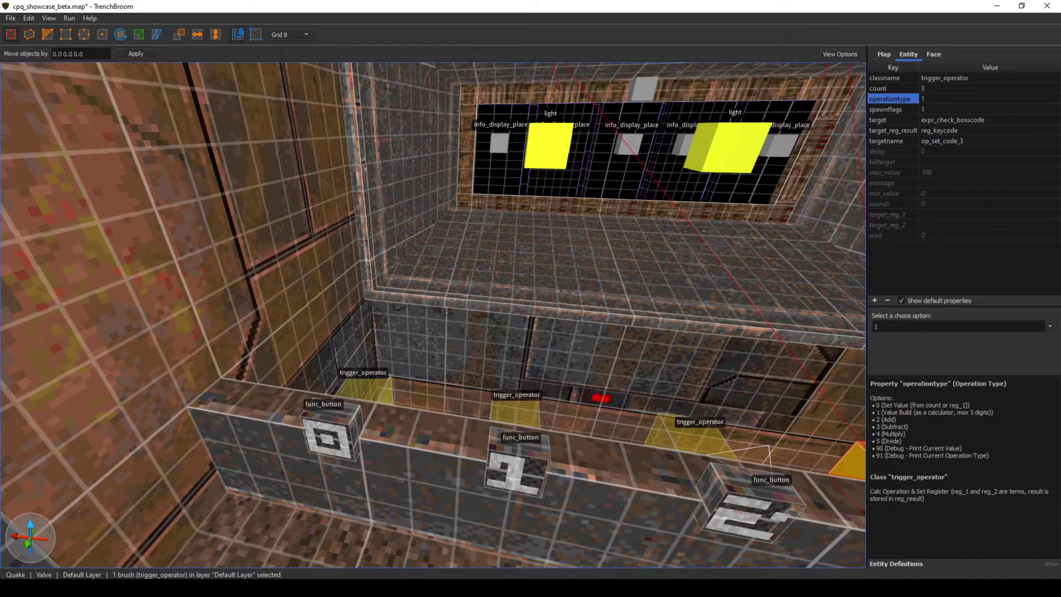
left_click(369, 391)
right_click_drag(369, 391, 420, 392)
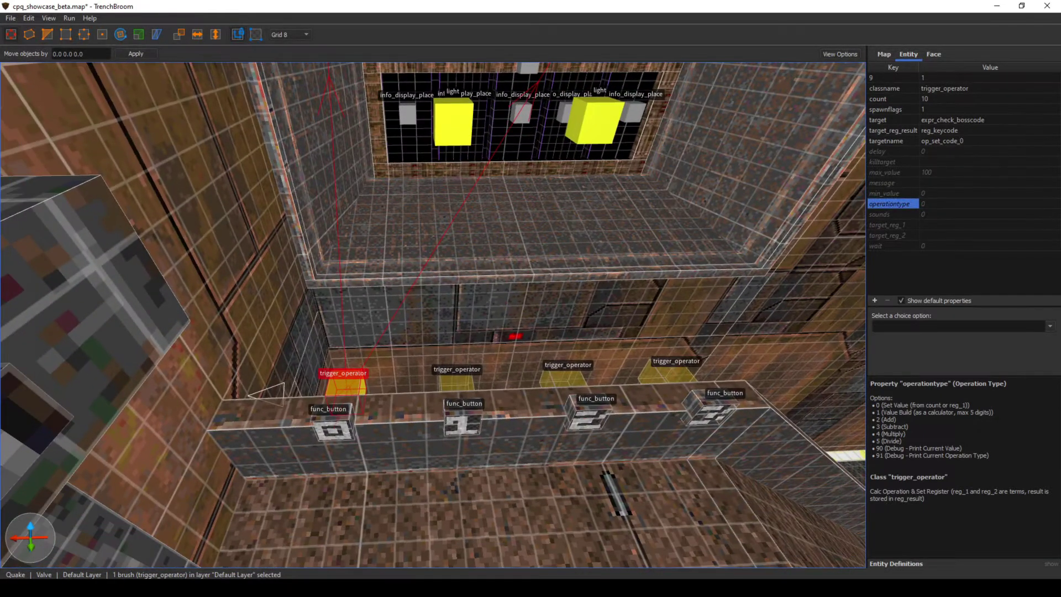
- Compare the trigger_operators behind keypad buttons 3, 0 and 1, checking the count and operationtype of each
left_click(664, 376)
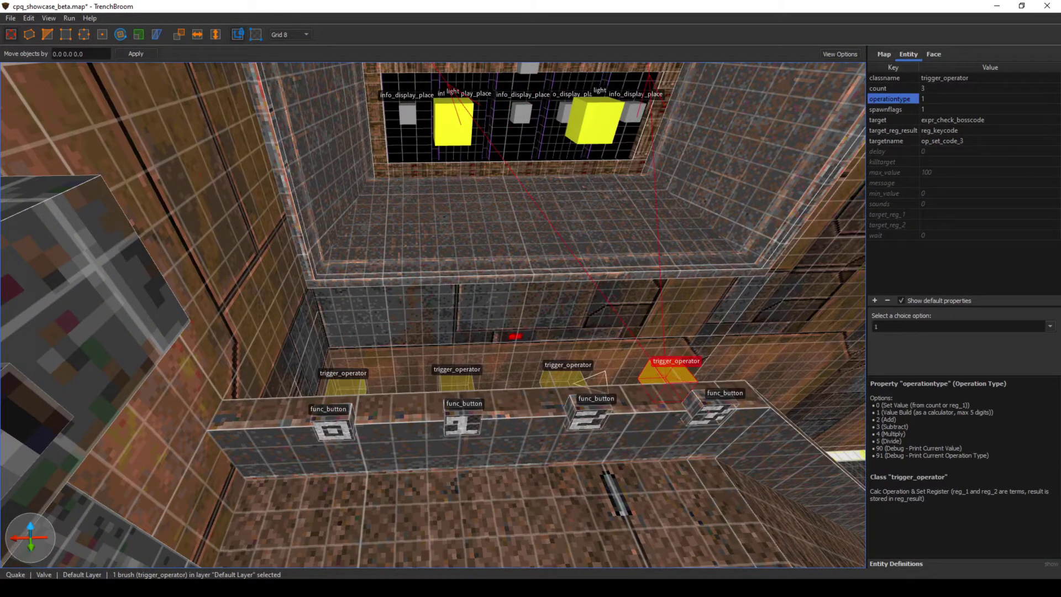
right_click_drag(663, 375, 683, 372)
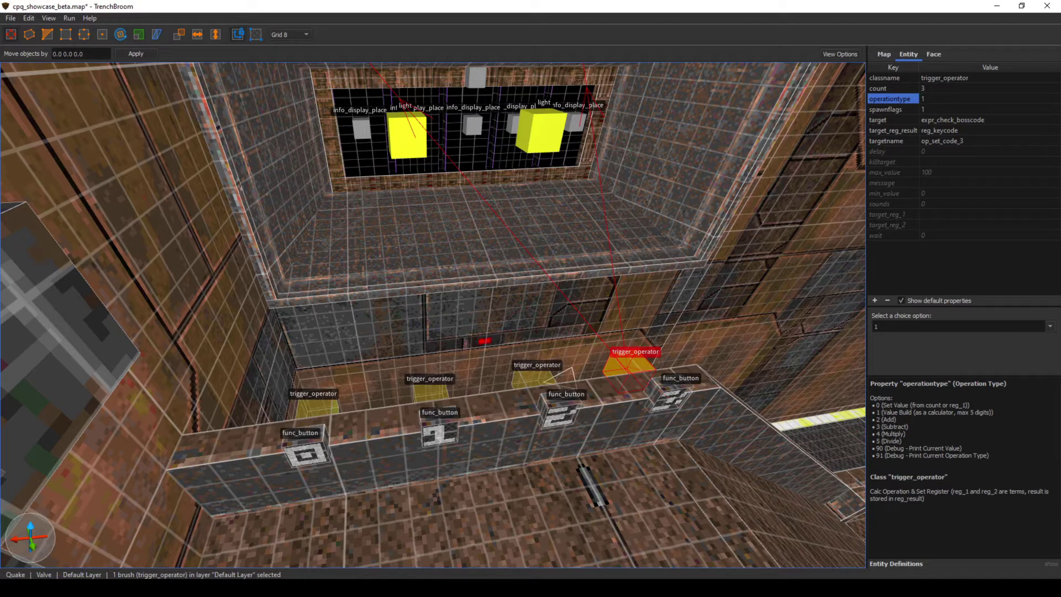
right_click_drag(433, 315, 418, 315)
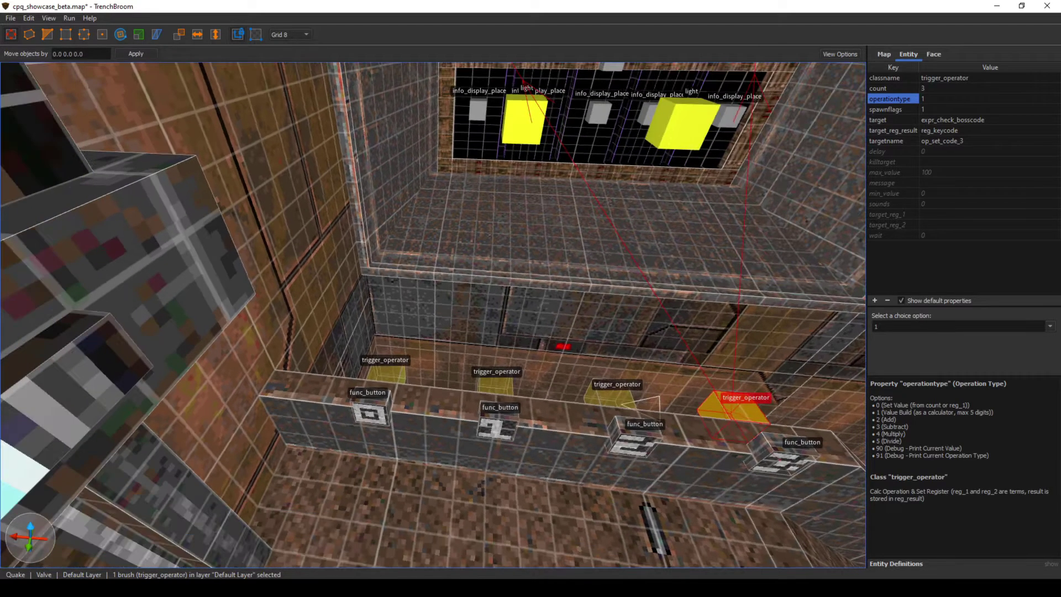
left_click(369, 413)
left_click(388, 375)
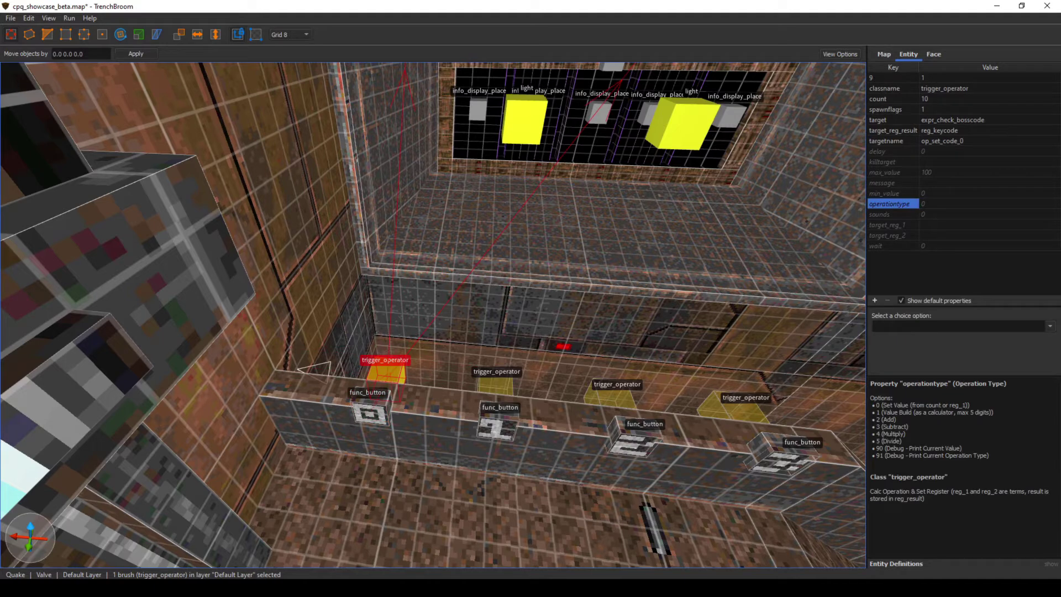
left_click(495, 384)
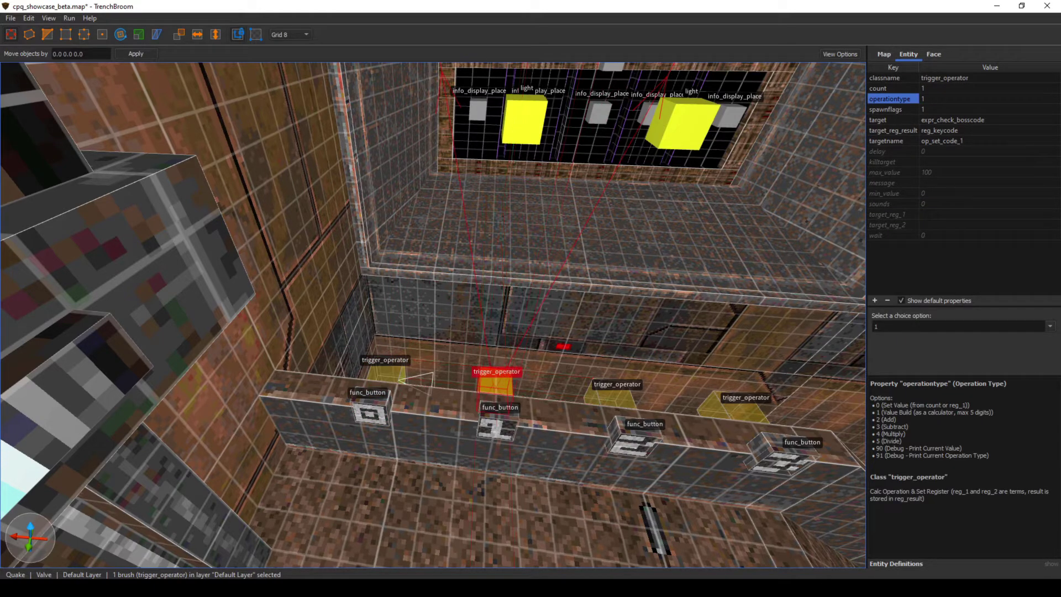
- Step back along the keypad trigger_operators from op_set_code_3 to op_set_code_1 to compare their properties
right_click_drag(496, 384, 513, 381)
left_click(619, 360)
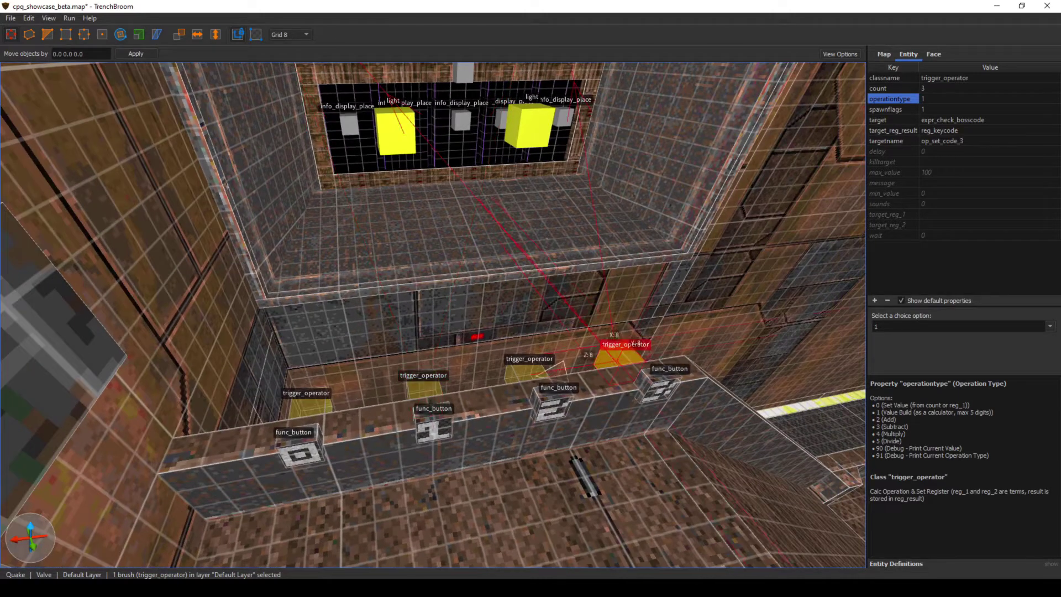
left_click(527, 373)
left_click(423, 389)
- Reselect the op_set_code_3 trigger_operator behind the 3 button and highlight its count property
mouse_move(423, 388)
right_mouse_down()
mouse_move(451, 393)
mouse_move(429, 398)
mouse_move(460, 391)
mouse_move(426, 400)
mouse_move(410, 384)
mouse_move(405, 395)
right_mouse_up()
key("s")
key("w")
key("s")
key("w")
key("d")
key("s")
left_click(435, 289)
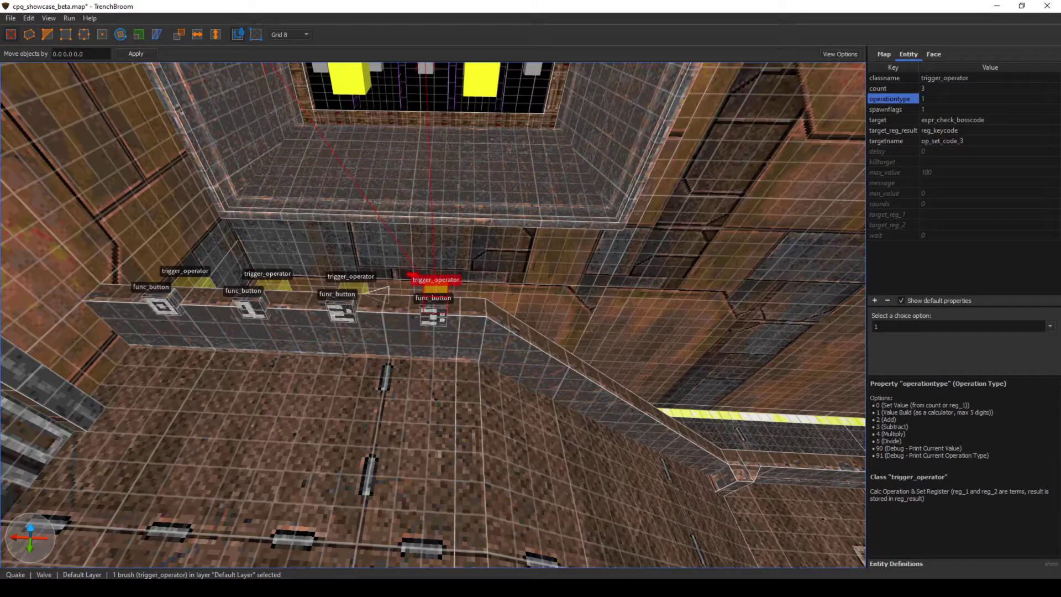
left_click(948, 89)
- Select the trigger_setreadout above the keypad display and review its target, register and targetname
right_click_drag(434, 315, 439, 238)
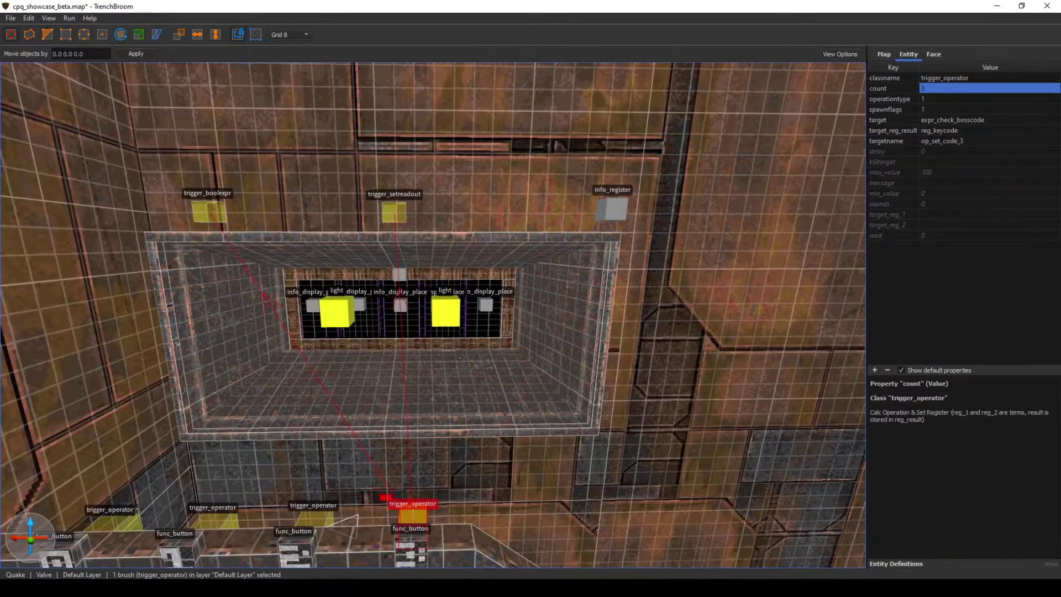
right_click_drag(437, 277, 417, 276)
key("d")
right_click_drag(434, 315, 478, 308)
key("w")
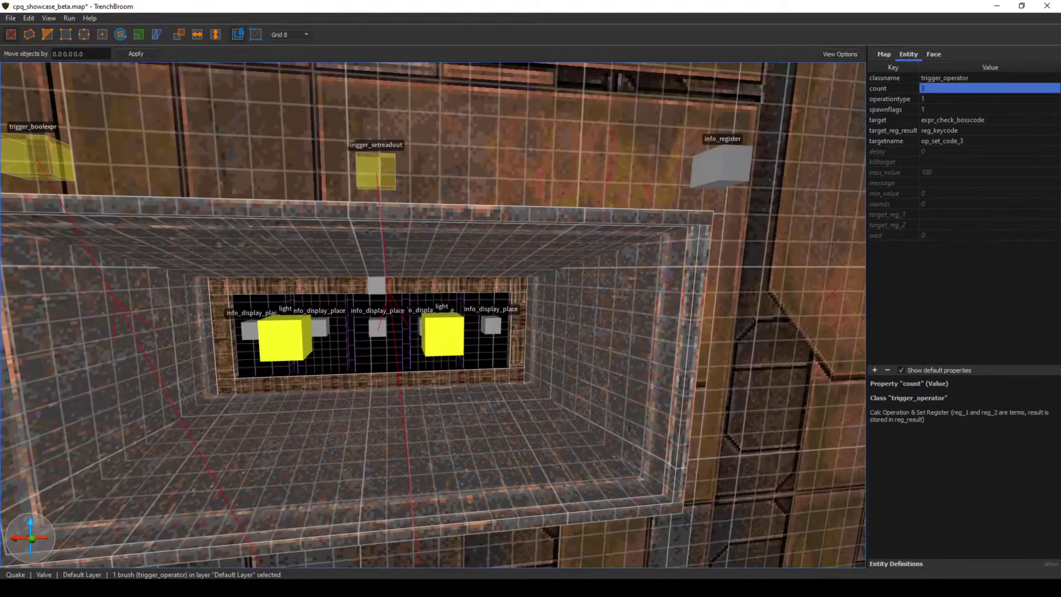
right_click_drag(437, 276, 417, 276)
left_click(394, 173)
key("d")
mouse_move(394, 173)
right_mouse_down()
mouse_move(345, 185)
mouse_move(392, 180)
right_mouse_up()
key("a")
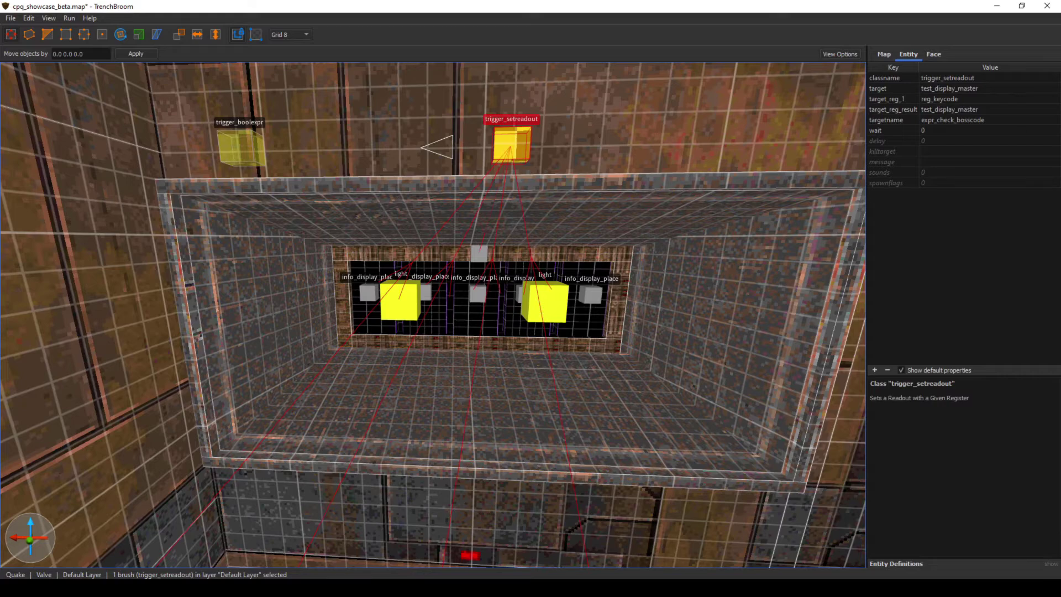
- Select the expr_check_bosscode trigger_boolexpr above the keypad display and review its count and true-expression properties
key("d")
mouse_move(392, 179)
right_mouse_down()
mouse_move(362, 180)
mouse_move(372, 180)
right_mouse_up()
key("a")
left_click(287, 150)
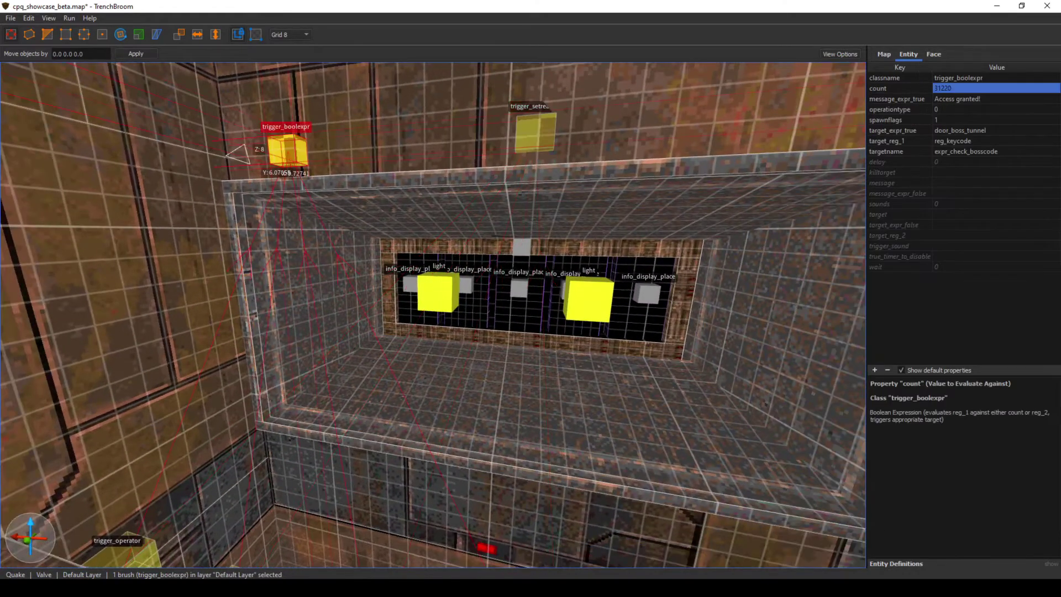
mouse_move(286, 150)
right_mouse_down()
mouse_move(311, 157)
mouse_move(294, 124)
mouse_move(380, 169)
mouse_move(161, 169)
mouse_move(151, 105)
right_mouse_up()
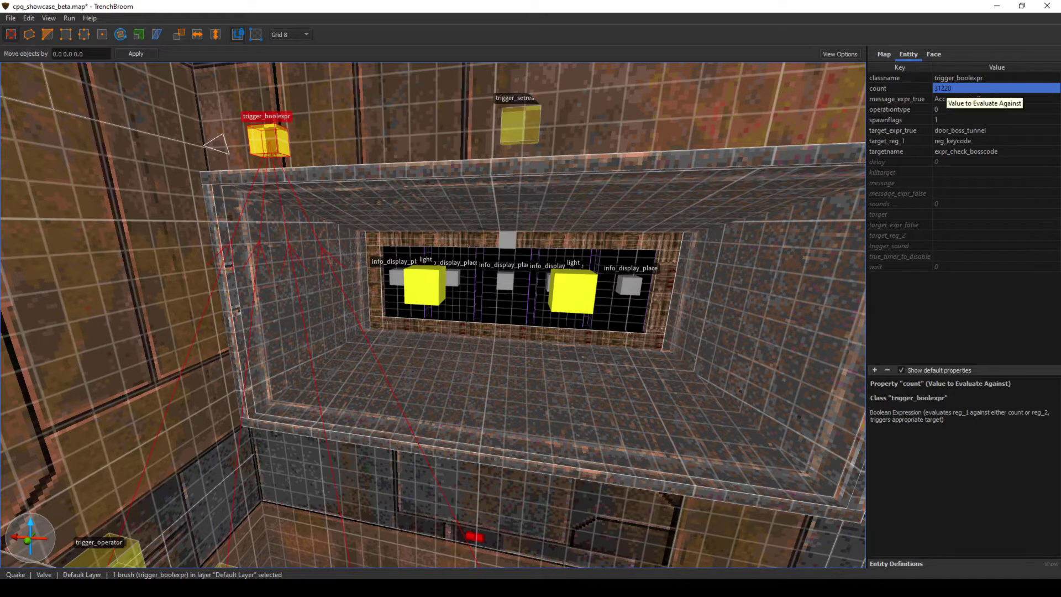
- Select the func_door beside the keypad and check its door_boss_tunnel targetname
right_click_drag(691, 232, 130, 260)
key("s")
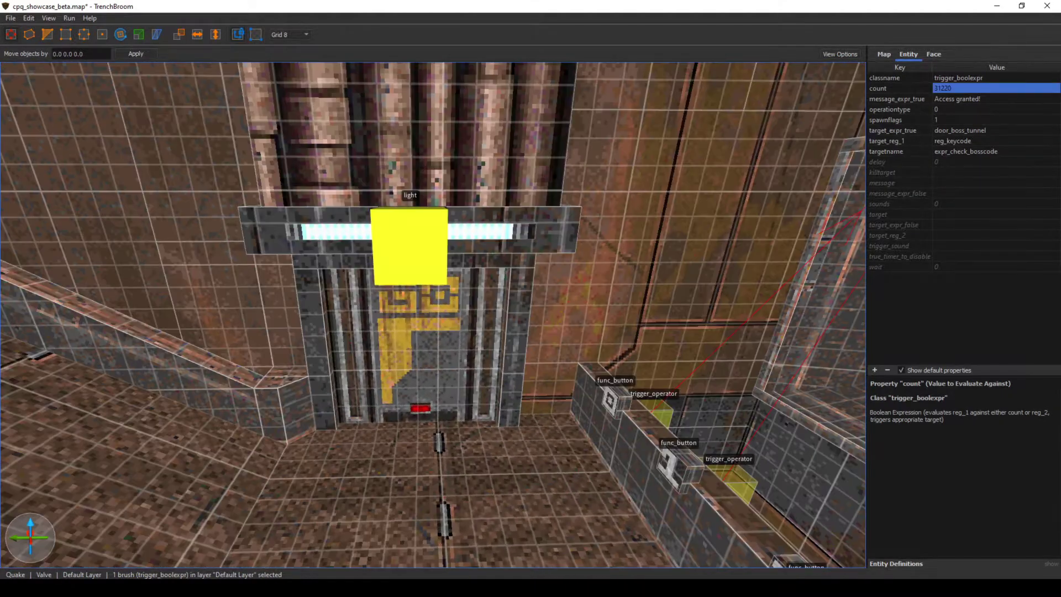
left_click(419, 391)
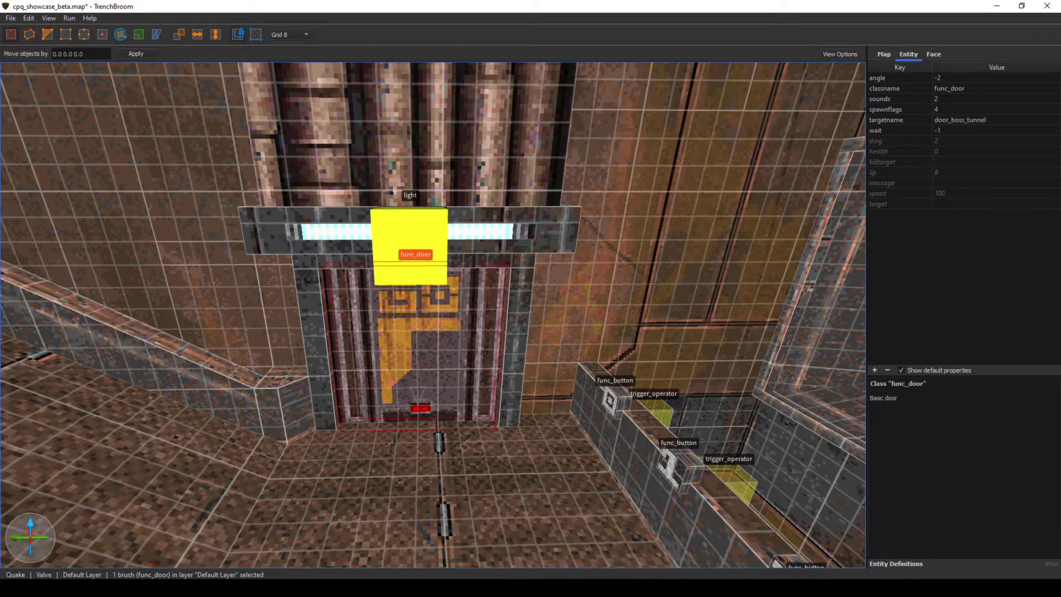
right_click_drag(419, 392, 362, 379)
- Select the trigger_teleport on the pad beneath the red grille and review its properties
key("w")
key("w")
key("s")
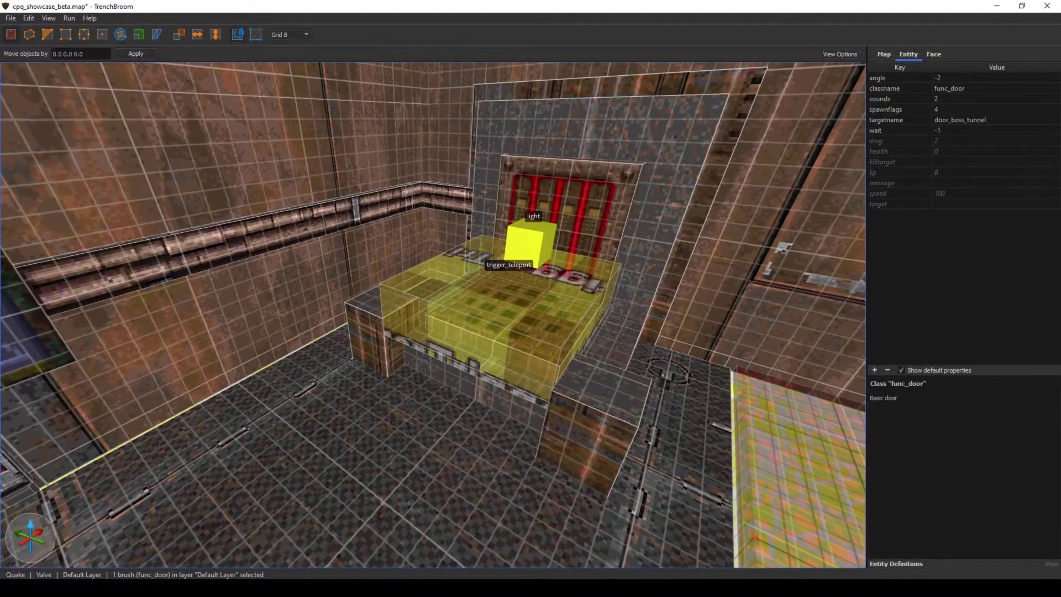
left_click(481, 332)
right_click_drag(481, 331, 387, 326)
key("s")
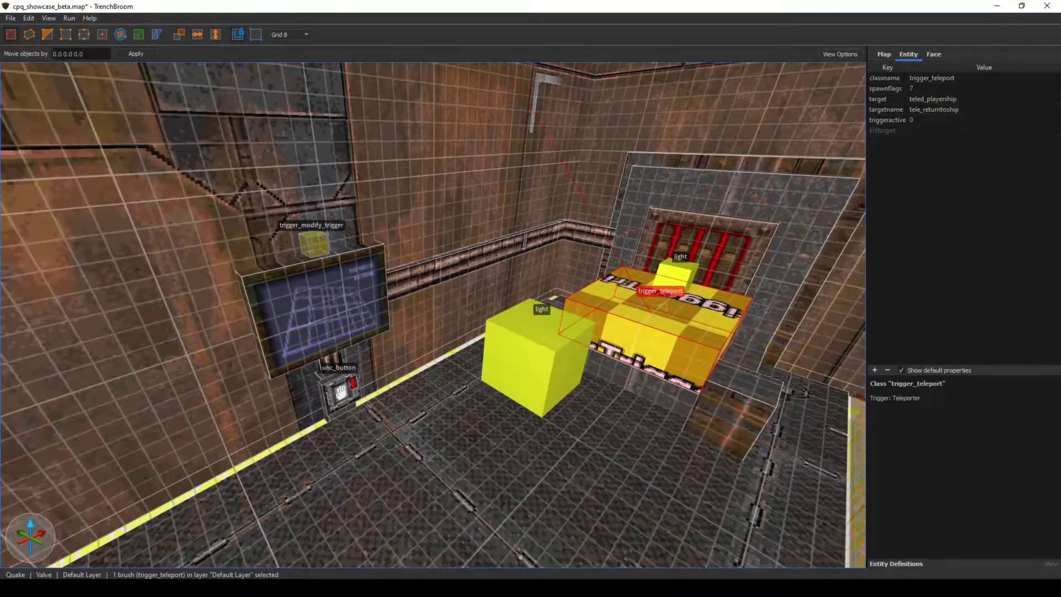
- Check the func_button below the wall screen, and reselect the tele_returntoship trigger_teleport to examine its links
left_click(339, 394)
key("d")
key("w")
left_click(514, 337)
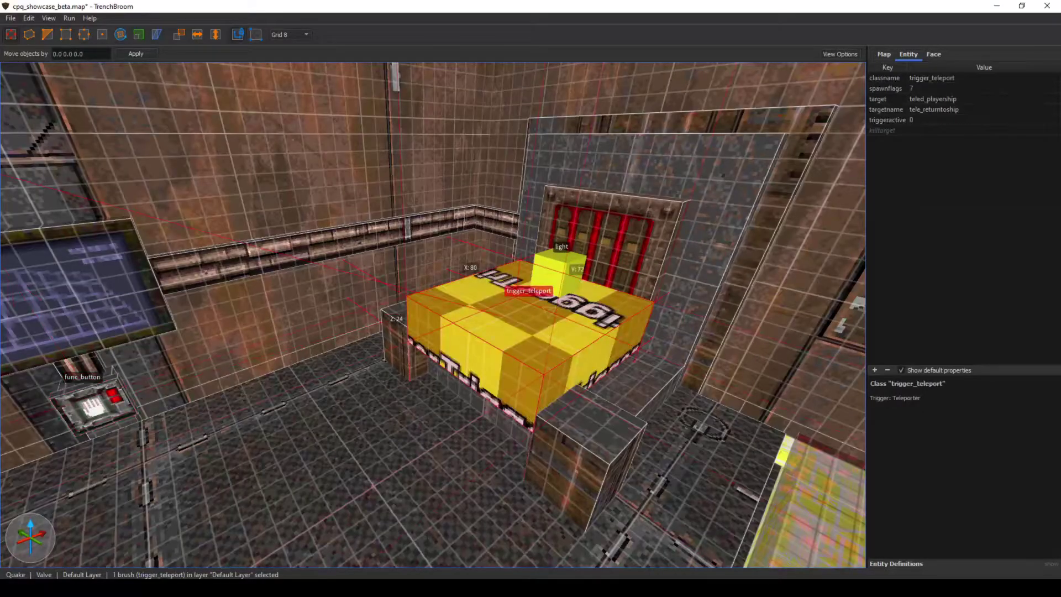
right_click_drag(514, 337, 437, 332)
key("s")
key("a")
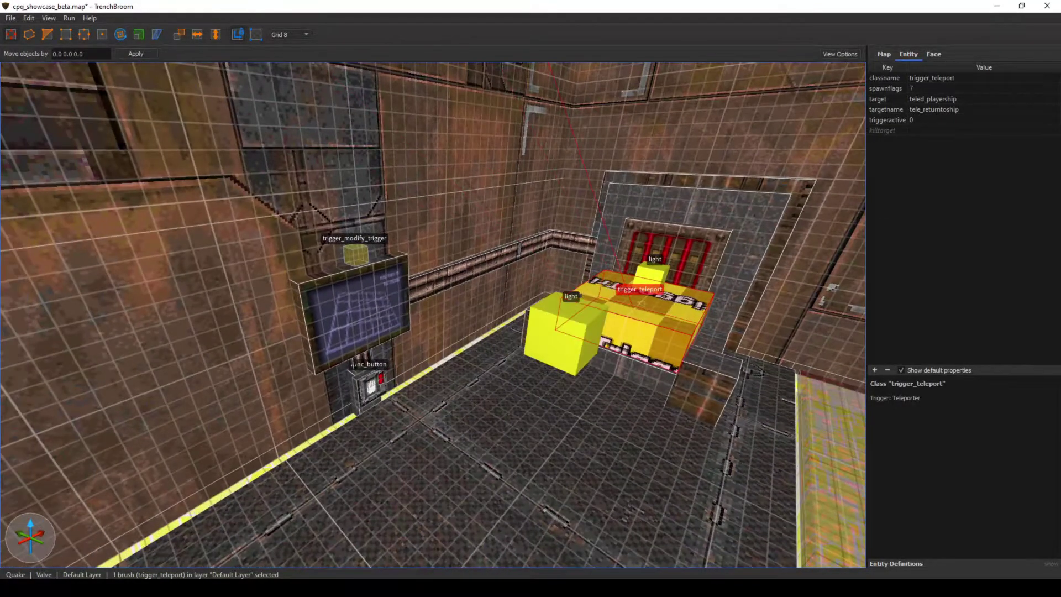
key("w")
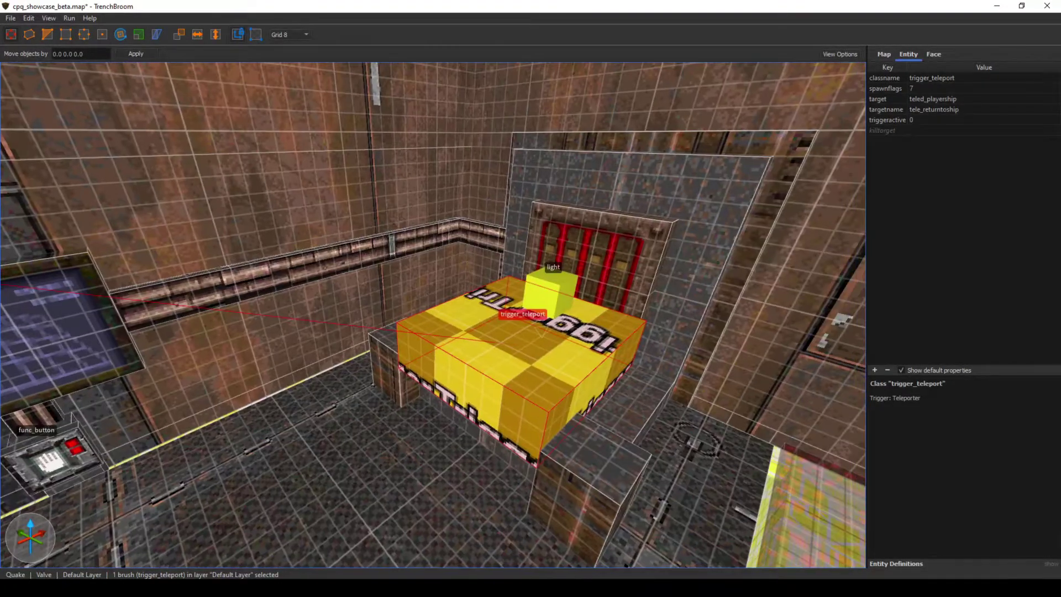
- Select the red light above the teleport pad, review its modtrig_outro_teletarg targetname, and focus the camera on it
left_click(551, 293)
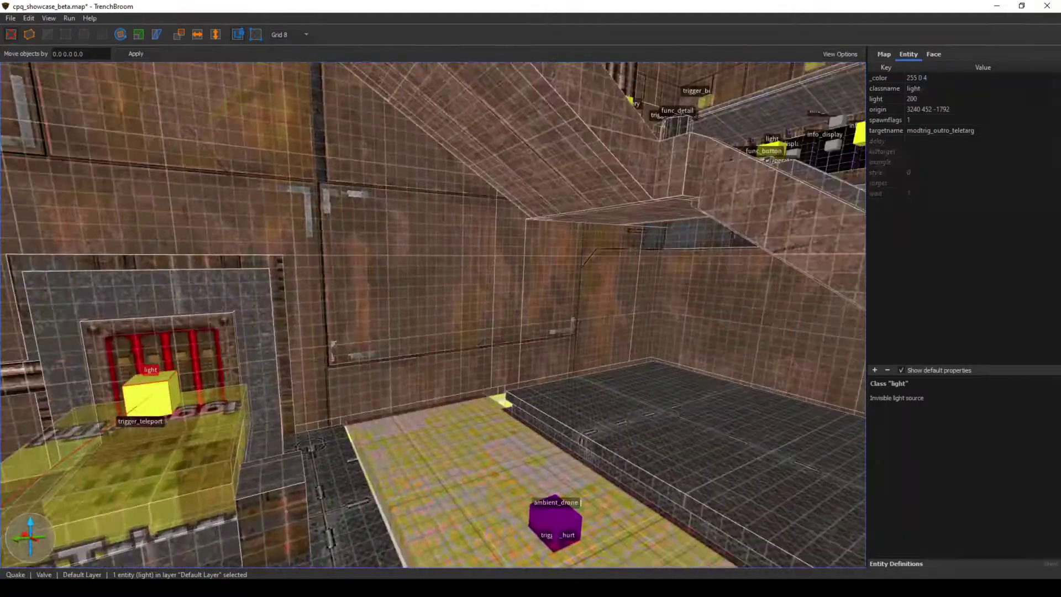
key("ctrl+u")
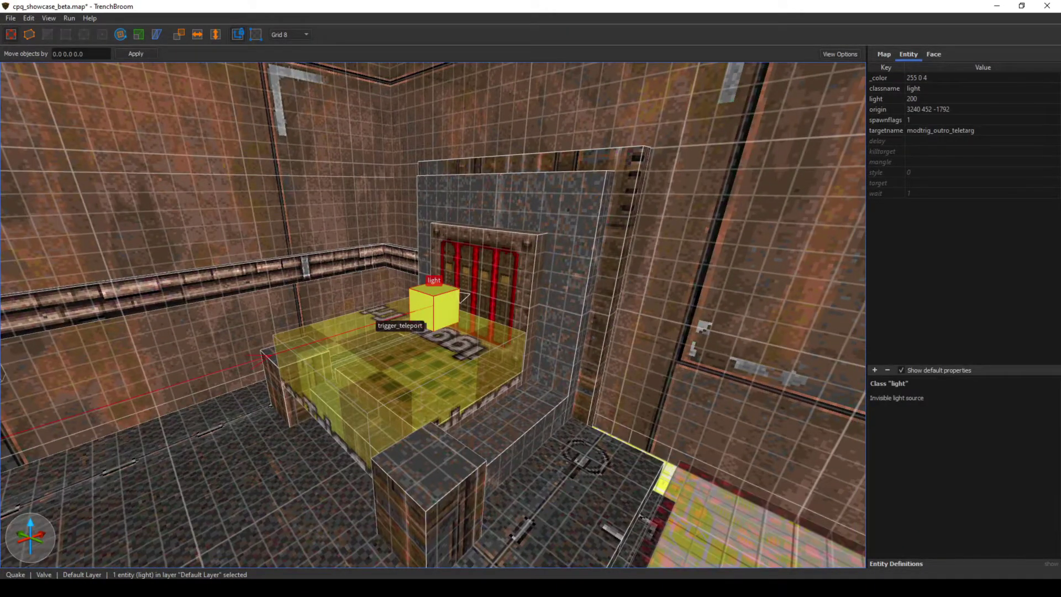
mouse_move(433, 315)
right_mouse_down()
mouse_move(310, 309)
mouse_move(475, 310)
mouse_move(357, 312)
mouse_move(387, 304)
mouse_move(381, 271)
right_mouse_up()
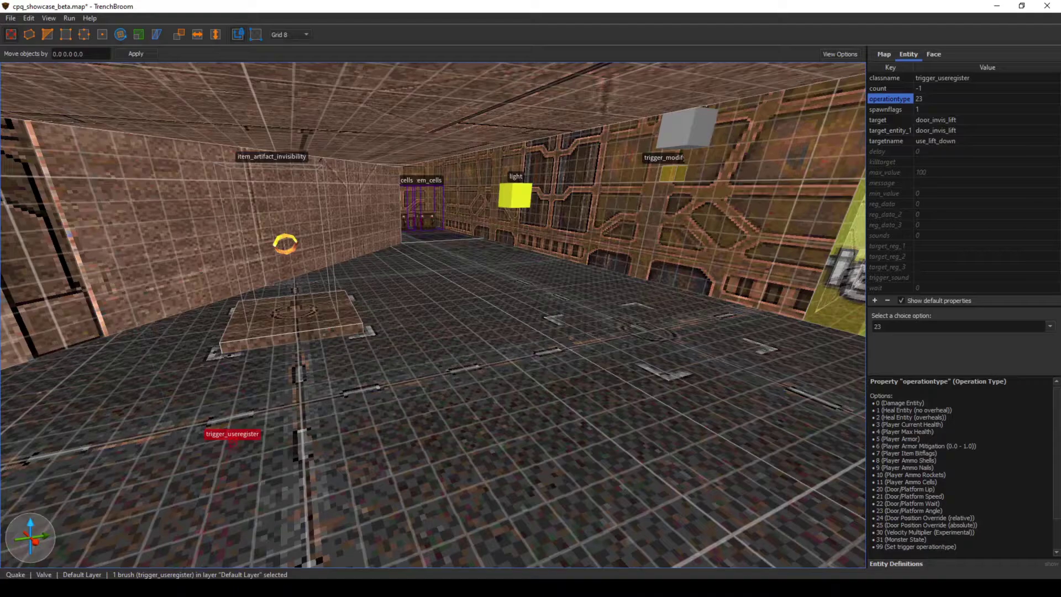
- Examine the room around the invisibility artifact platform, and select the door_center_top_cover func_door forming its wall
key("w")
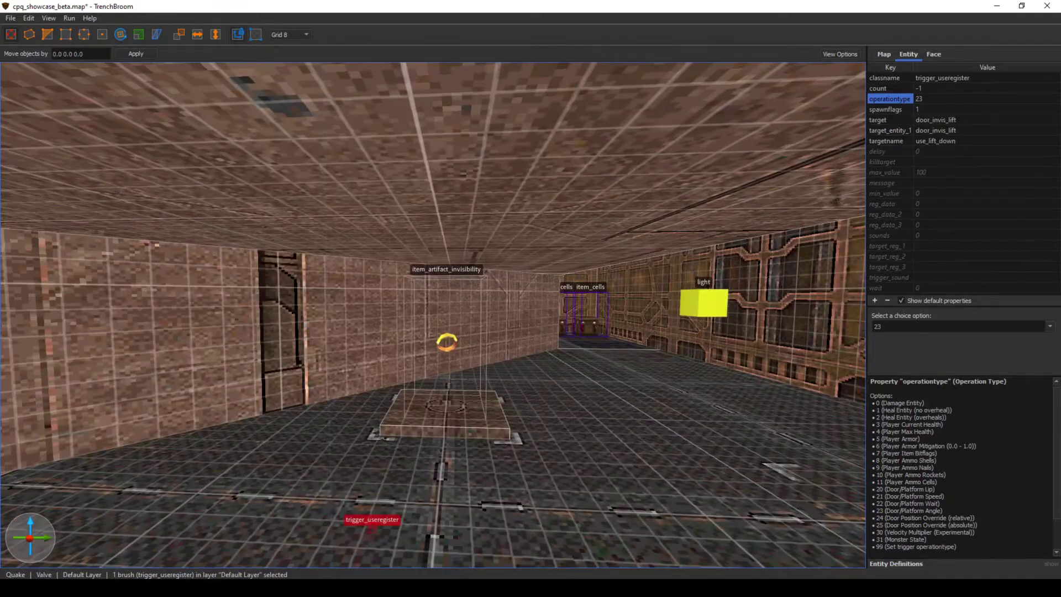
key("w")
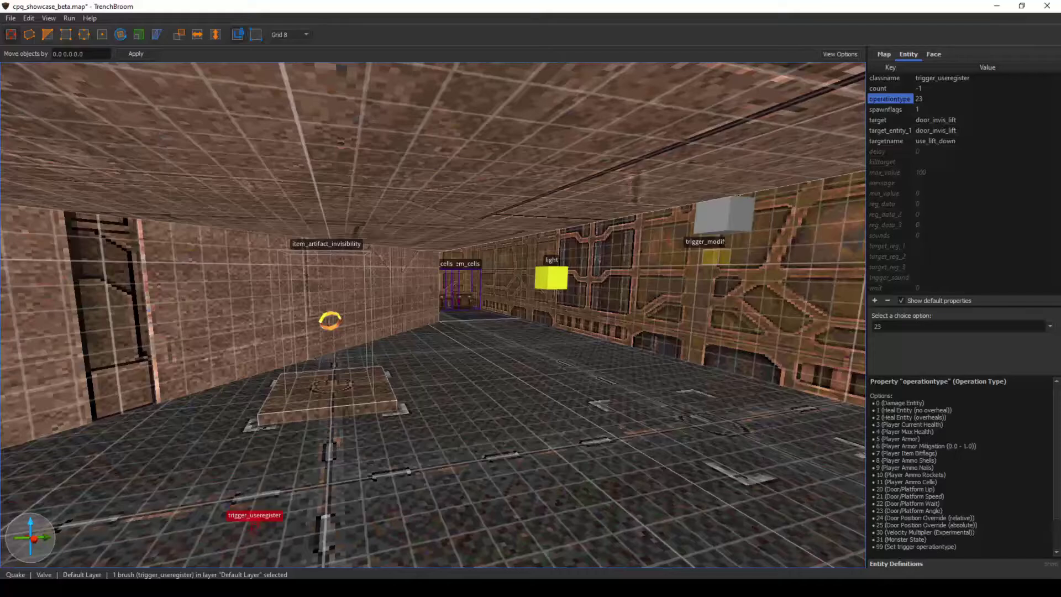
right_click_drag(433, 315, 531, 339)
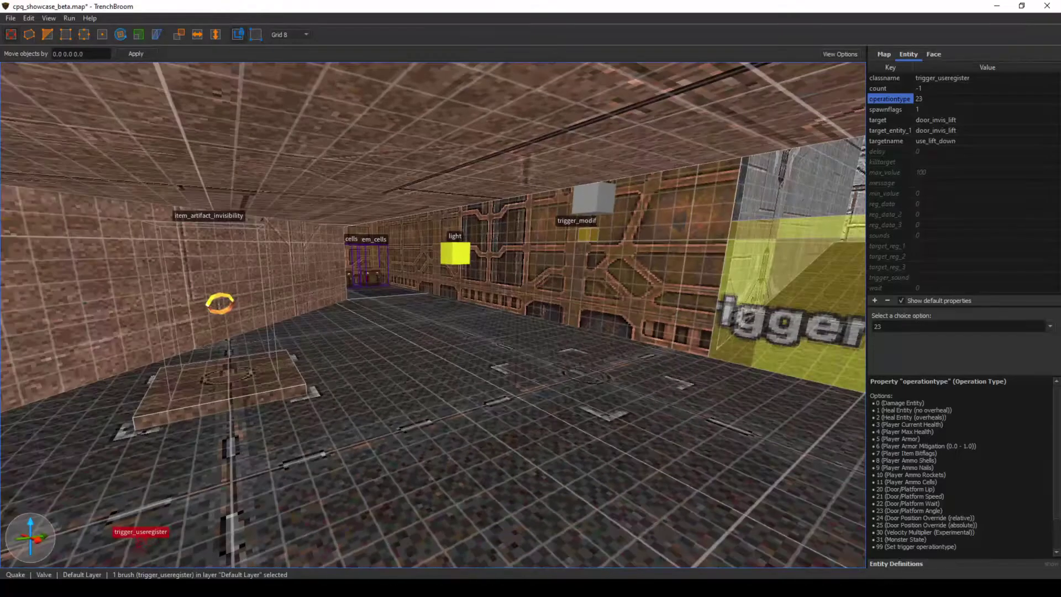
right_click_drag(433, 315, 345, 342)
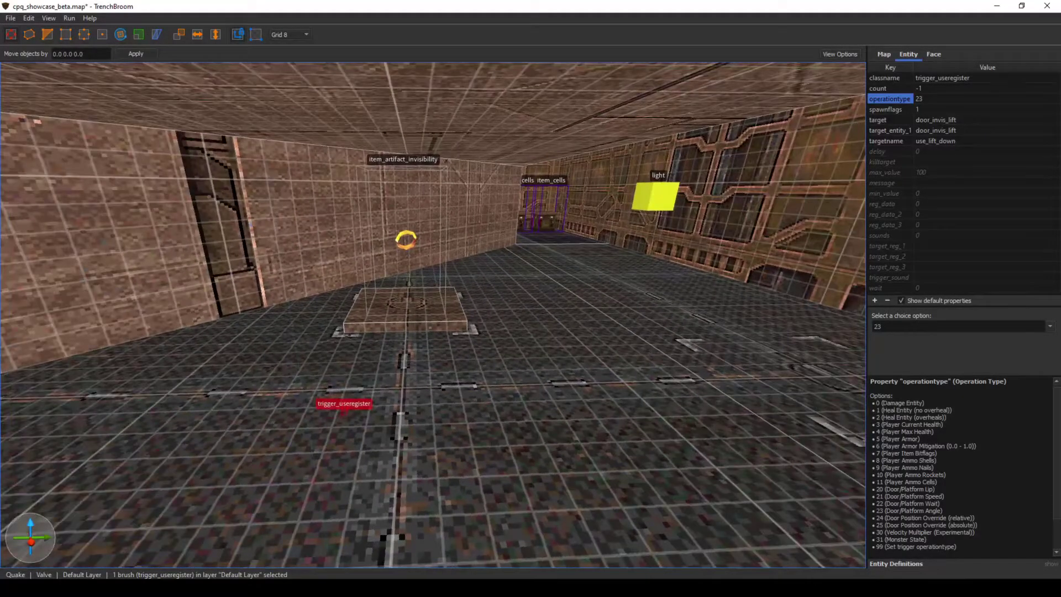
right_click_drag(433, 315, 533, 300)
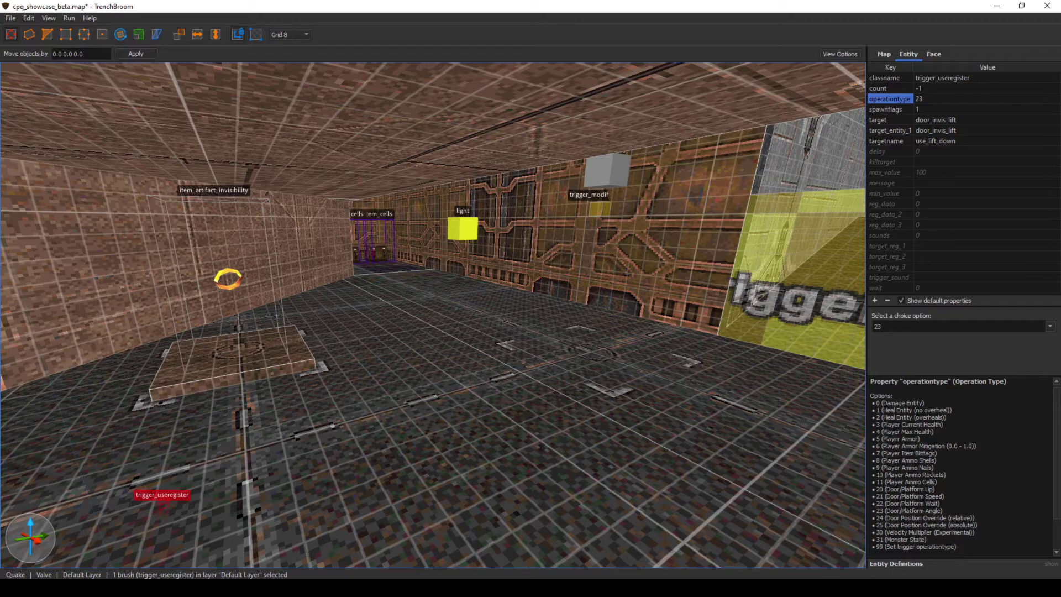
right_click_drag(431, 315, 350, 309)
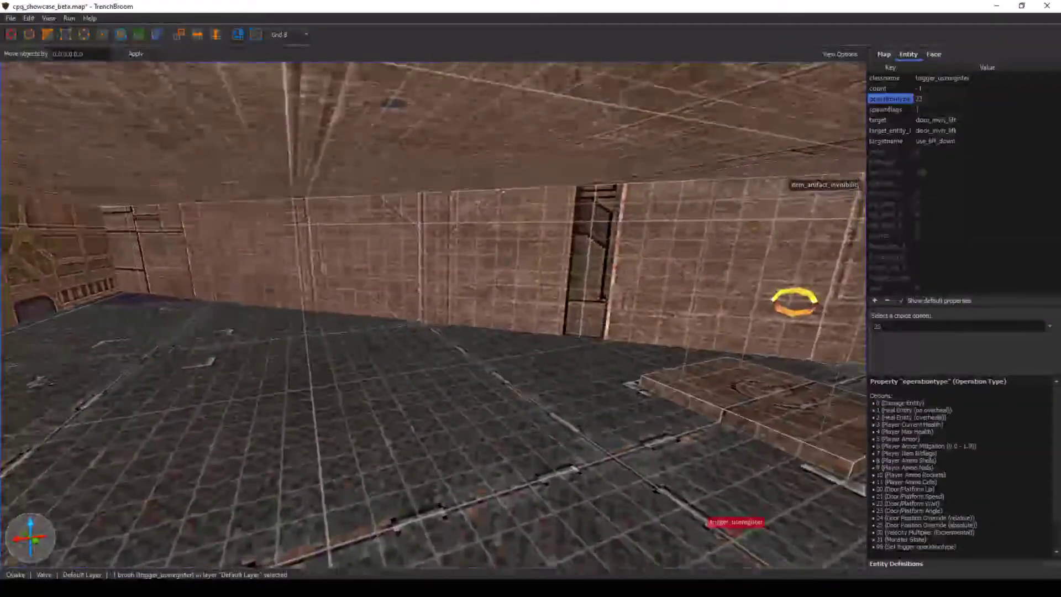
left_click(431, 276)
right_click_drag(431, 276, 564, 284)
right_click_drag(498, 284, 387, 287)
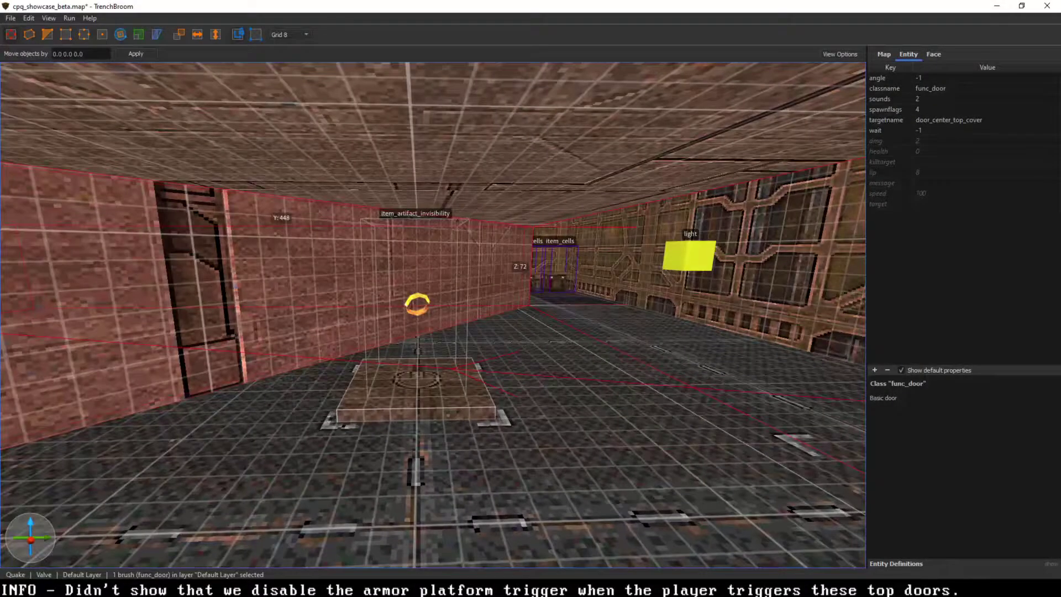
- Select the item_artifact_invisibility above its platform, and review the door_invis_lift func_door set into the brown floor
mouse_move(481, 304)
right_mouse_down()
mouse_move(447, 305)
mouse_move(487, 299)
right_mouse_up()
left_click(447, 306)
key("a")
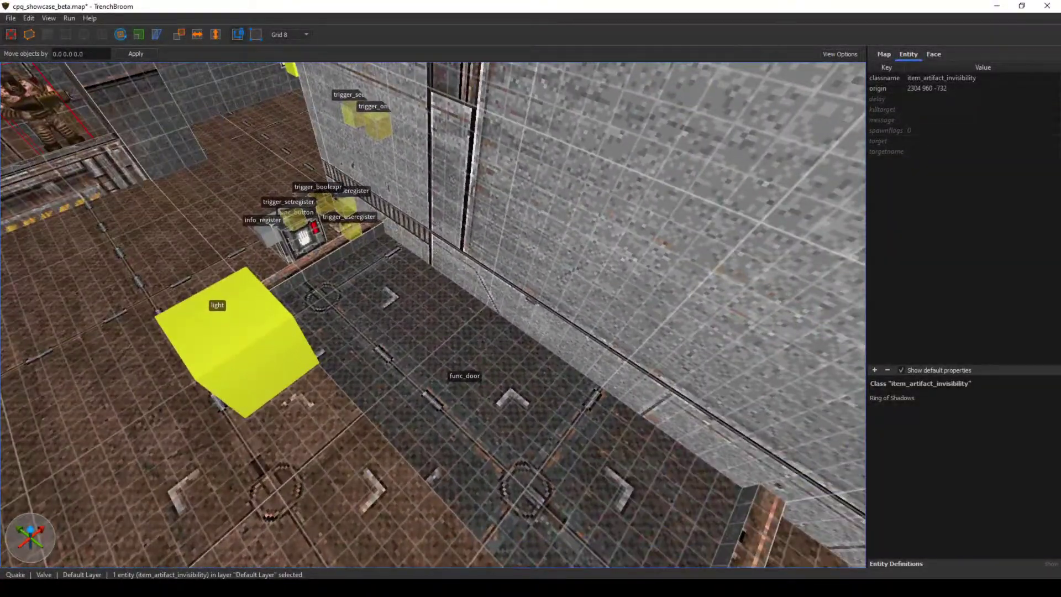
mouse_move(564, 365)
right_mouse_down()
mouse_move(497, 348)
mouse_move(564, 321)
mouse_move(525, 359)
mouse_move(574, 353)
mouse_move(503, 354)
mouse_move(489, 302)
mouse_move(517, 342)
right_mouse_up()
left_click(564, 321)
key("s")
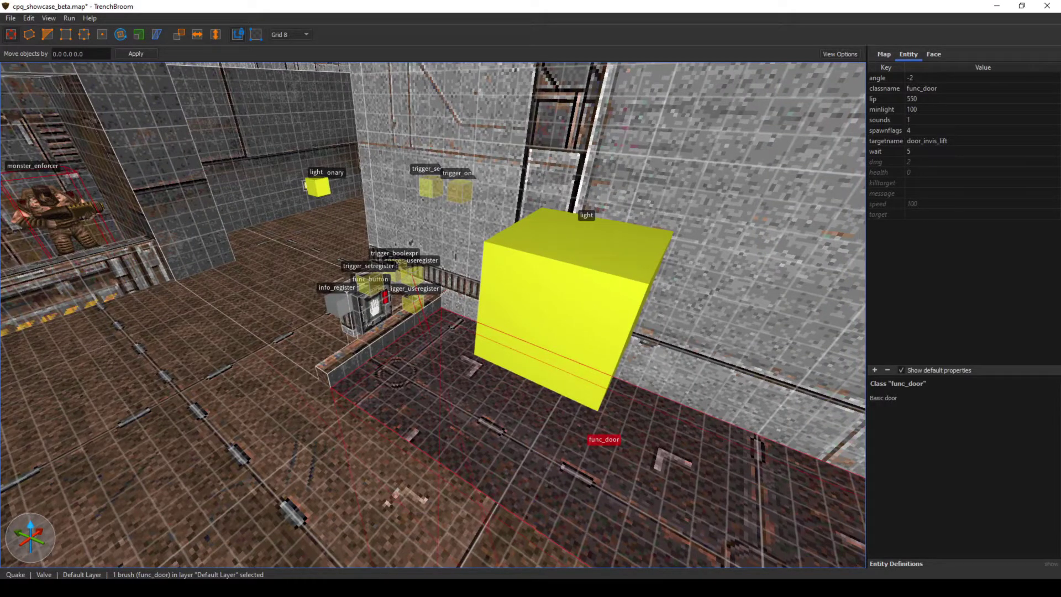
mouse_move(483, 558)
right_mouse_down()
mouse_move(499, 562)
mouse_move(469, 563)
right_mouse_up()
key("d")
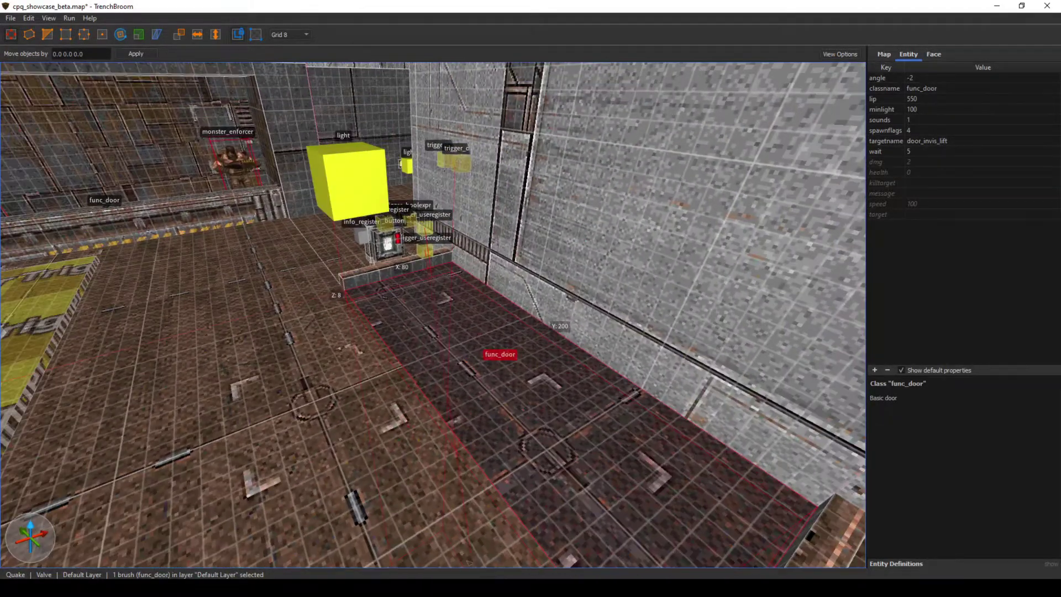
- Lower the door_invis_lift func_door into its shaft to expose the pit, and clear the selection
right_click_drag(470, 365, 495, 367)
mouse_move(470, 365)
left_mouse_down("alt")
mouse_move(470, 431)
mouse_move(470, 379)
left_mouse_up("alt")
double_click(462, 342)
left_click_drag(462, 342, 462, 442, "alt")
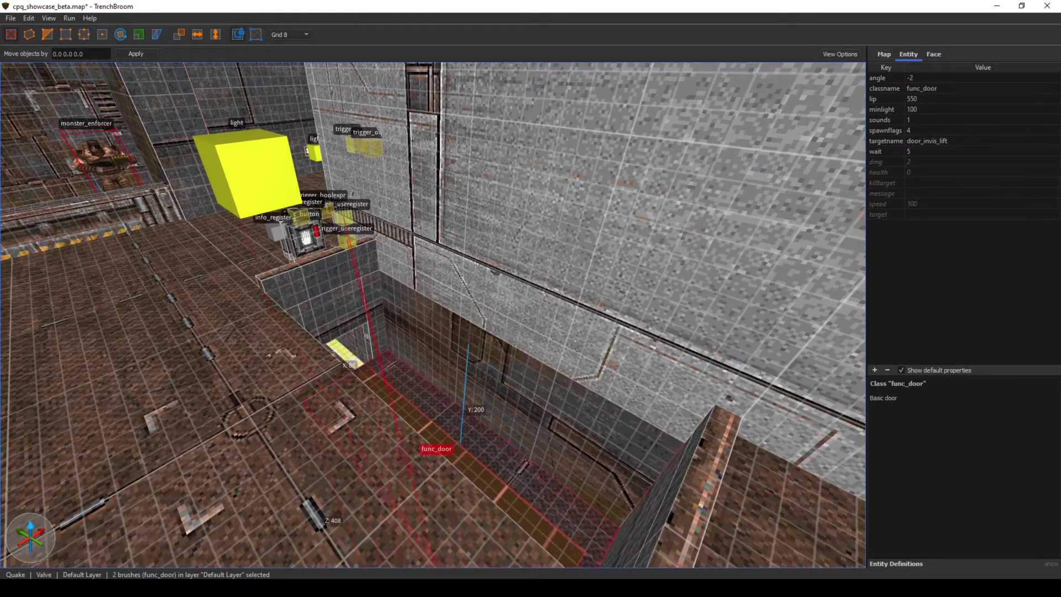
mouse_move(461, 442)
right_mouse_down()
mouse_move(382, 470)
mouse_move(381, 429)
mouse_move(384, 442)
mouse_move(459, 465)
right_mouse_up()
key("w")
key("w")
key("s")
left_click(470, 462)
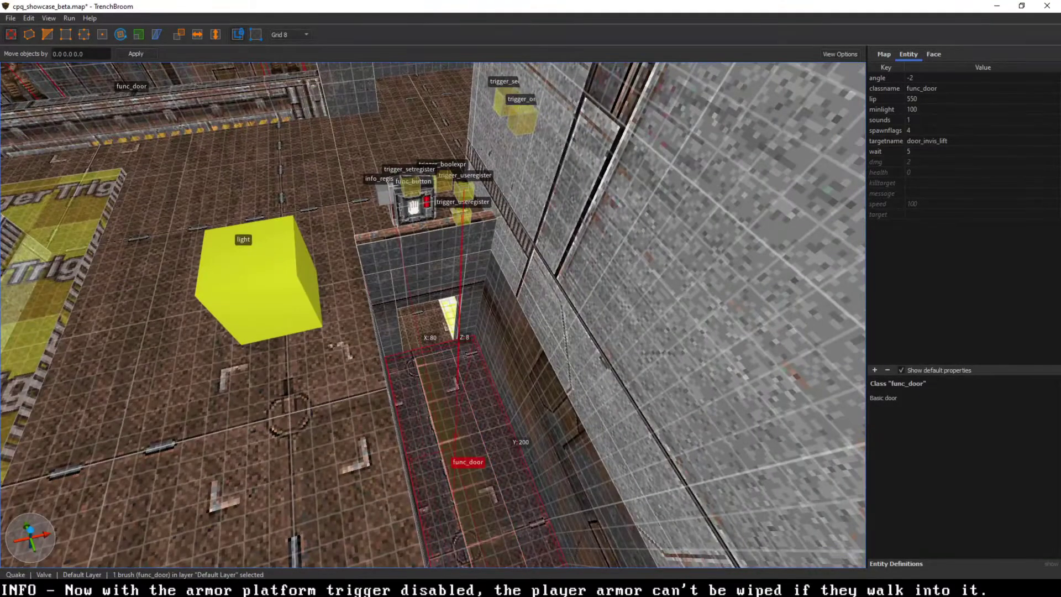
left_click_drag(470, 462, 471, 450, "alt")
key("w")
right_click_drag(470, 450, 470, 400)
key("Escape")
- Select the info_register beside the lift's func_button and check its reg_player_invis targetname
key("w")
left_click(380, 321)
key("s")
key("d")
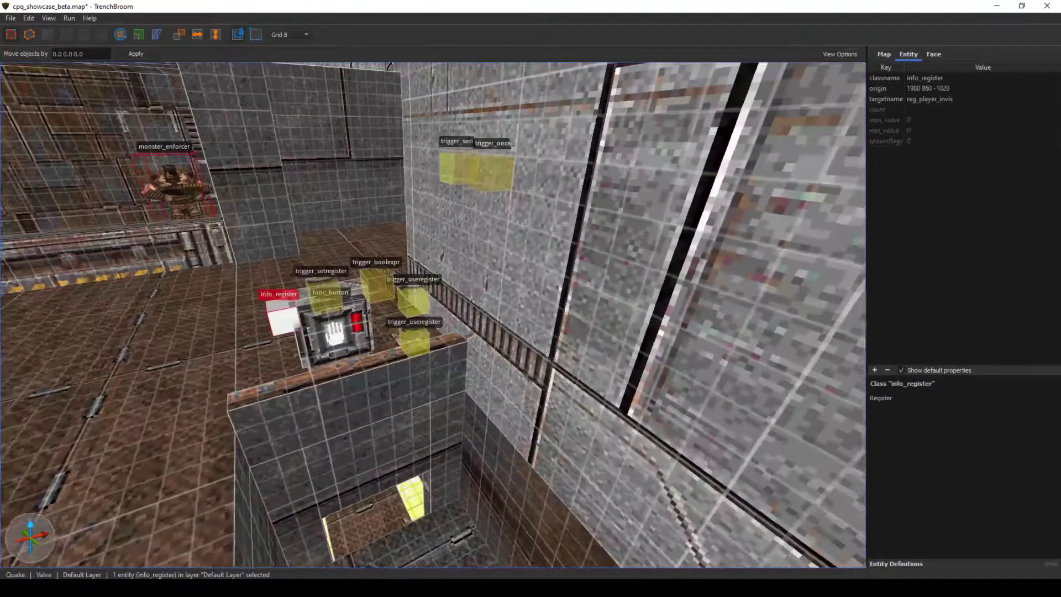
- Select the trigger_setregister above the lift's func_button and review its operationtype and target properties
key("a")
right_click(444, 175)
right_click_drag(441, 176, 439, 176)
left_click(459, 297)
mouse_move(459, 297)
right_mouse_down()
mouse_move(487, 285)
mouse_move(458, 301)
mouse_move(475, 302)
right_mouse_up()
key("w")
key("a")
key("d")
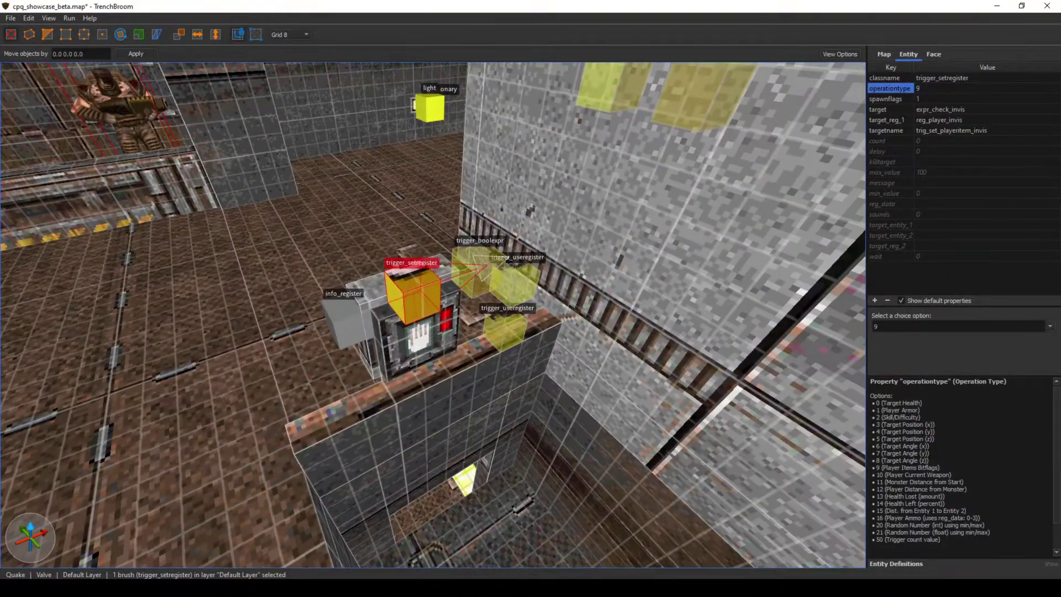
- Check the lift func_button's target, then reselect the trigger_setregister and highlight its Player Items Bitflags operation type description
left_click(419, 338)
left_click(412, 301)
left_click(419, 338)
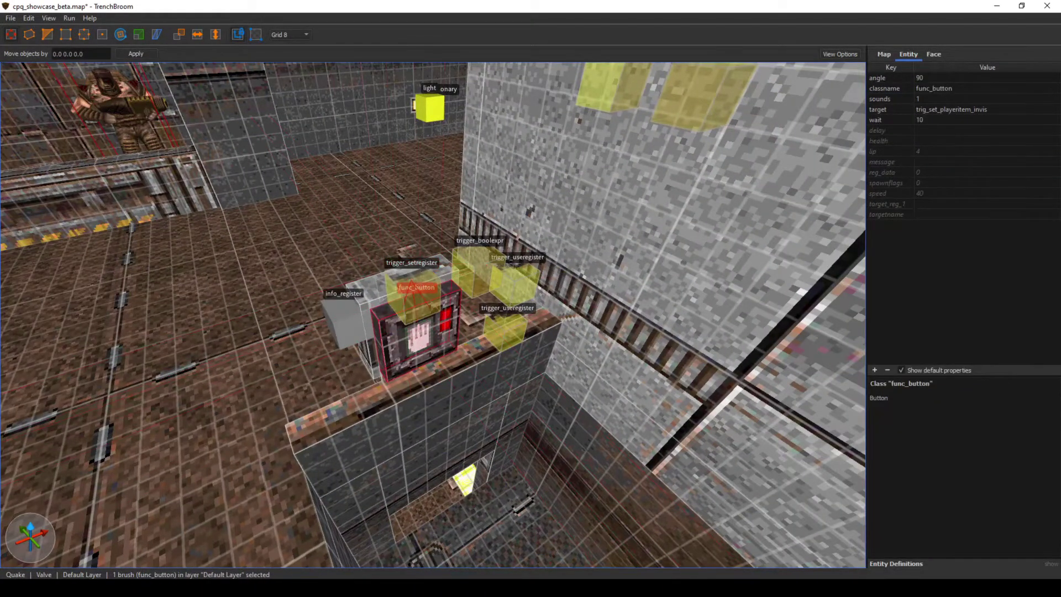
left_click(413, 301)
key("d")
right_click_drag(413, 301, 394, 300)
key("a")
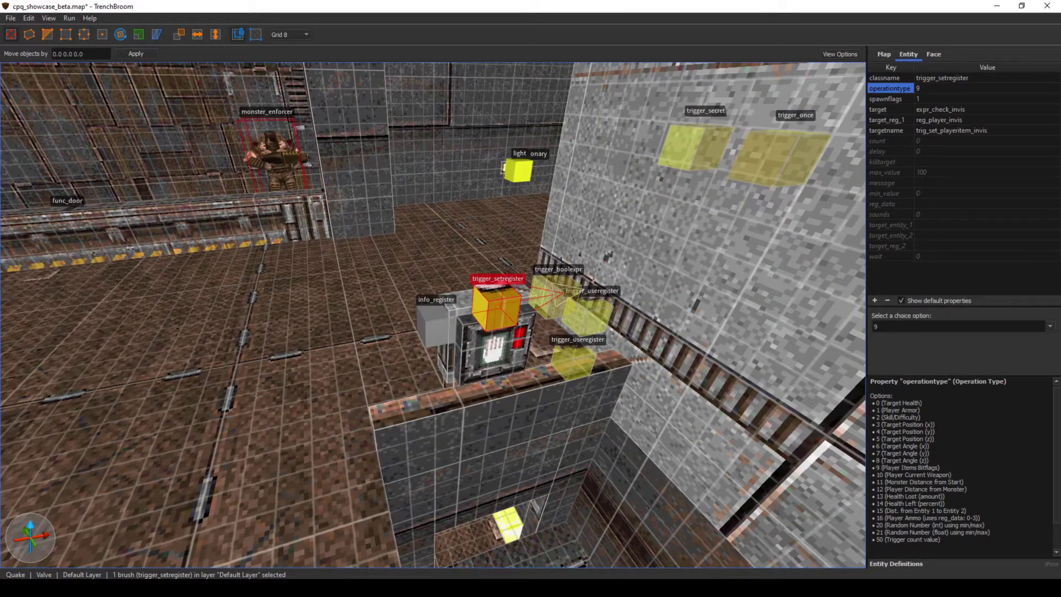
left_click_drag(884, 468, 940, 468)
- Compare the info_register's targetname with the target_reg_1 of the trigger_setregister by selecting each beside the lift button
left_click(433, 326)
right_click_drag(434, 326, 440, 328)
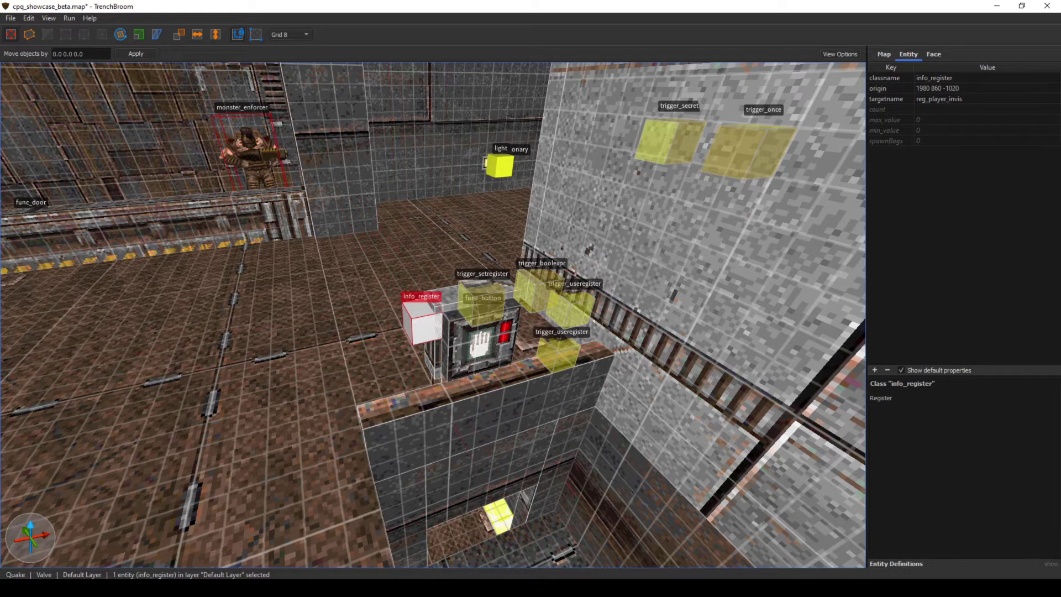
right_click_drag(417, 294, 424, 274)
left_click(476, 331)
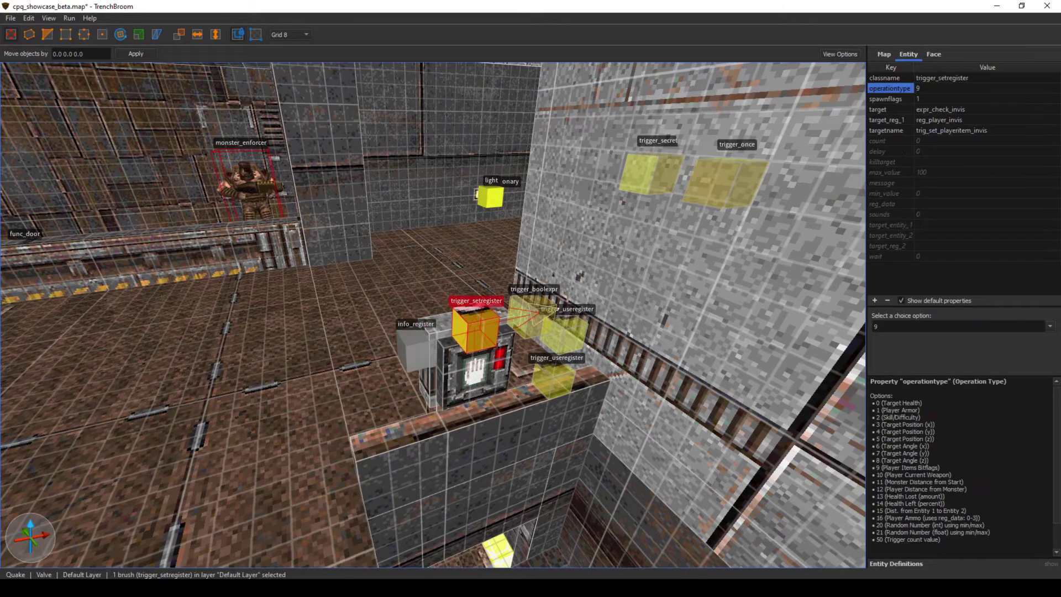
mouse_move(475, 331)
right_mouse_down()
mouse_move(500, 344)
mouse_move(496, 331)
mouse_move(478, 331)
right_mouse_up()
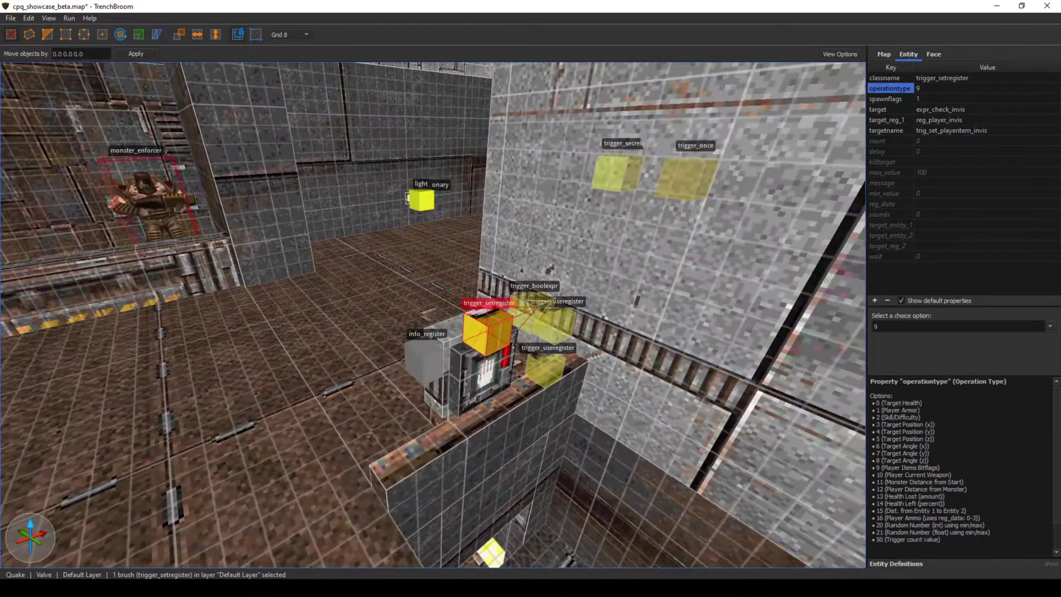
- Select the trigger_boolexpr behind the lift button and highlight its count value for review
mouse_move(442, 265)
right_mouse_down()
mouse_move(408, 288)
mouse_move(419, 288)
right_mouse_up()
left_click(551, 299)
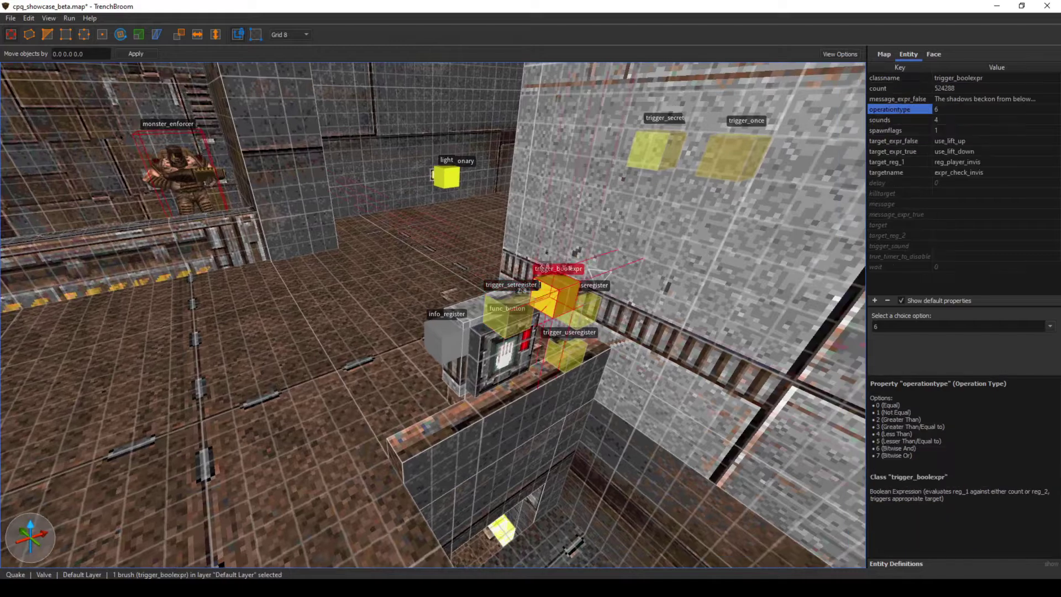
right_click_drag(551, 300, 547, 268)
key("d")
key("w")
left_click(956, 89)
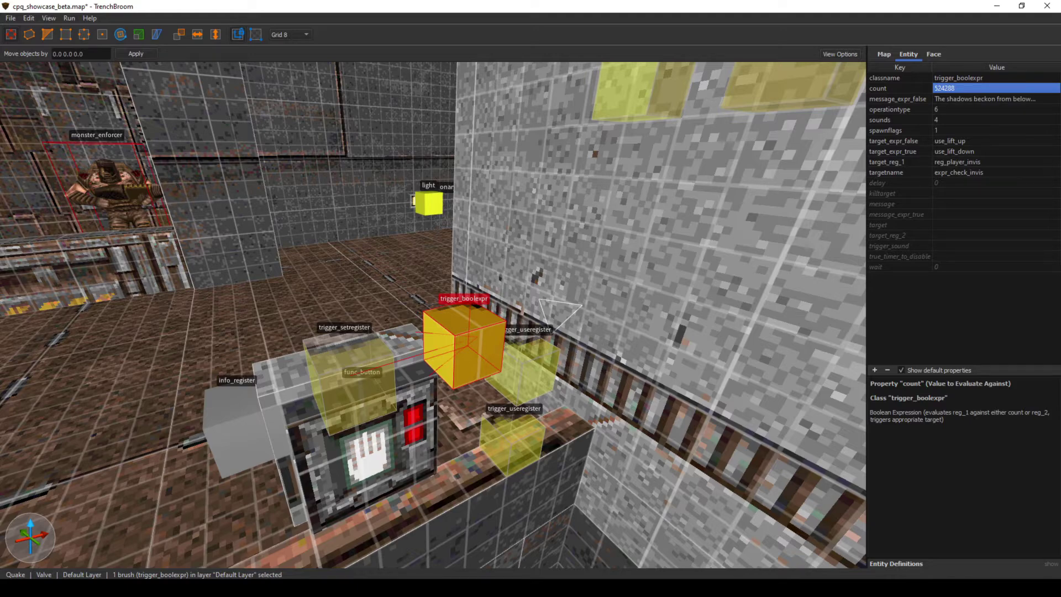
- Select the door_invis_lift func_door in the pit and trace its link lines to the two trigger_useregister entities
mouse_move(433, 315)
right_mouse_down()
mouse_move(422, 324)
mouse_move(493, 336)
mouse_move(470, 352)
right_mouse_up()
left_click(462, 462)
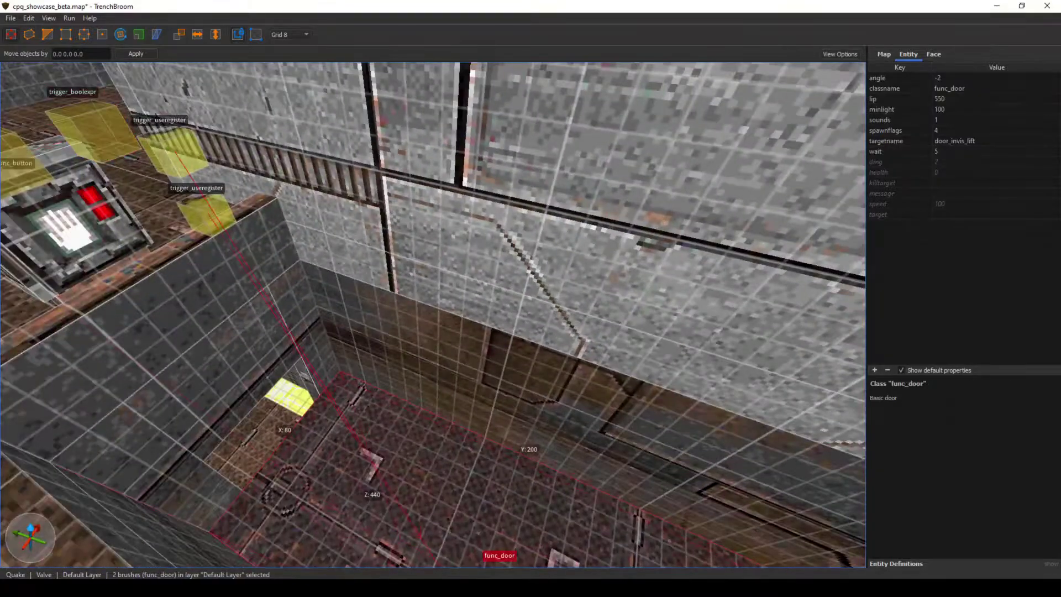
mouse_move(462, 462)
right_mouse_down()
mouse_move(429, 465)
mouse_move(480, 442)
mouse_move(427, 437)
mouse_move(387, 397)
mouse_move(390, 432)
right_mouse_up()
key("w")
key("s")
key("w")
key("w")
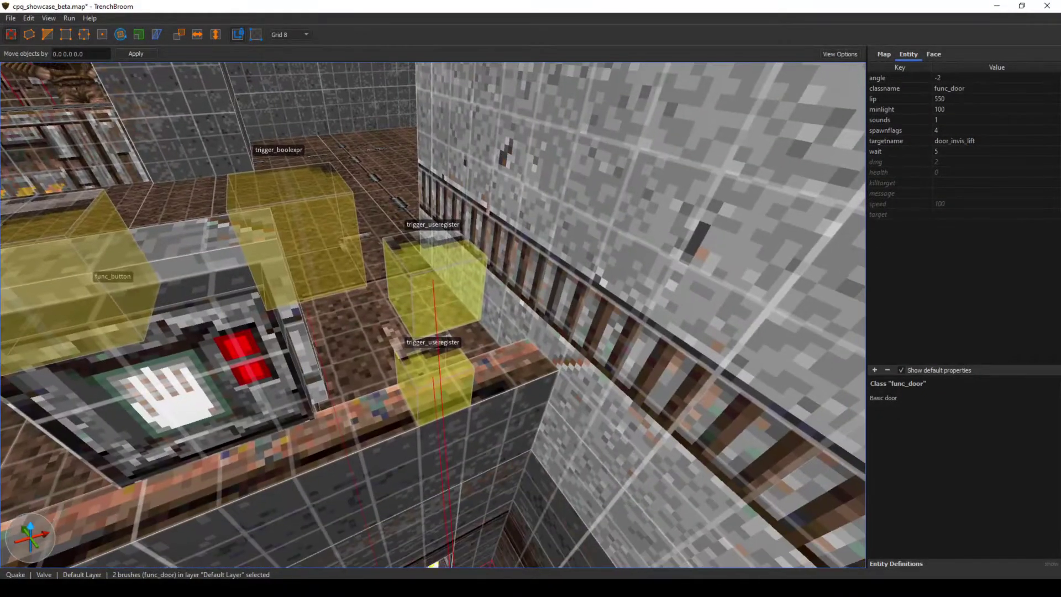
- Select the upper trigger_useregister, inspect its operationtype, and highlight the Door/Platform Angle option in the description
left_click(434, 288)
left_click(939, 99)
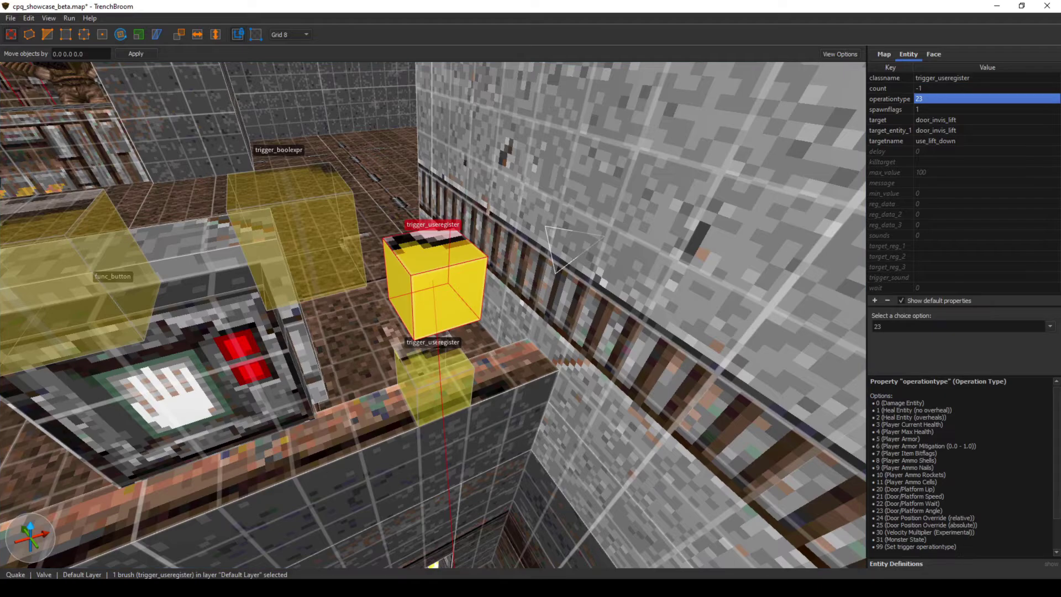
scroll(961, 464, "down", 2)
left_click_drag(884, 472, 943, 471)
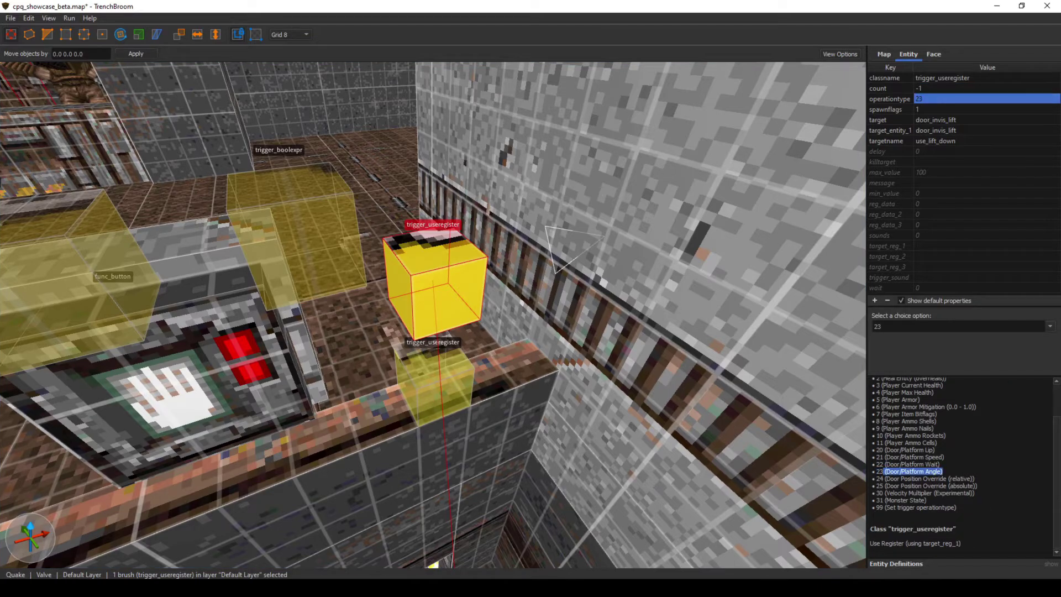
- Select the whole door_invis_lift func_door and raise it out of its shaft to above the surrounding floor
mouse_move(437, 310)
right_mouse_down()
mouse_move(420, 337)
mouse_move(508, 403)
mouse_move(492, 431)
mouse_move(558, 342)
mouse_move(625, 398)
mouse_move(608, 406)
mouse_move(442, 376)
mouse_move(494, 388)
right_mouse_up()
double_click(492, 431)
key("s")
key("d")
mouse_move(494, 388)
left_mouse_down("alt")
mouse_move(526, 216)
mouse_move(518, 255)
left_mouse_up("alt")
key("s")
right_click_drag(518, 256, 570, 288)
key("a")
mouse_move(491, 332)
right_mouse_down()
mouse_move(558, 276)
mouse_move(516, 312)
mouse_move(504, 309)
right_mouse_up()
left_click_drag(504, 310, 527, 187, "alt")
right_click_drag(527, 186, 523, 141)
key("s")
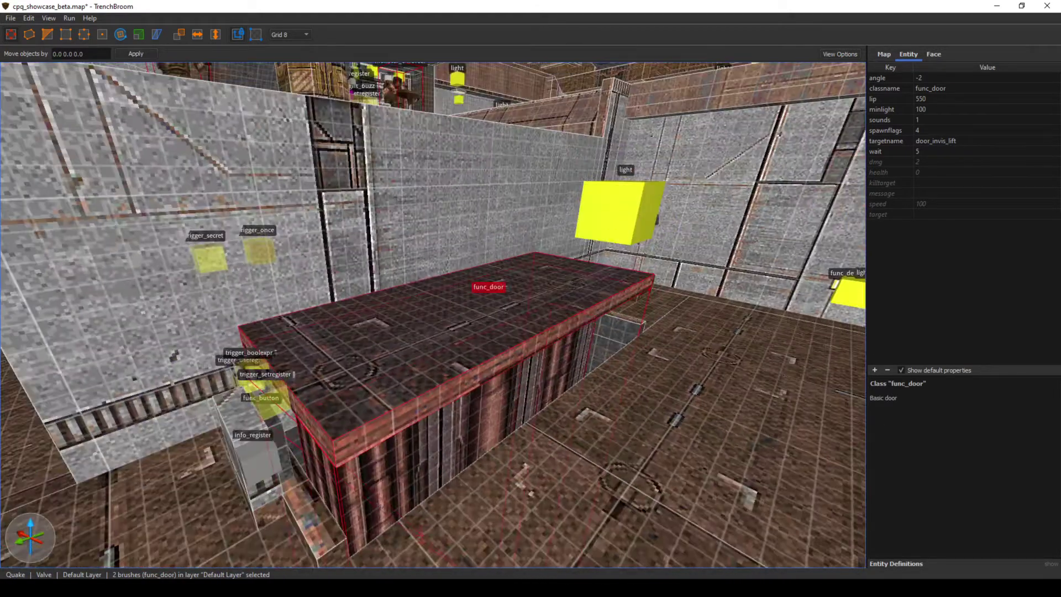
- Lower the door_invis_lift func_door until its top sits level with the surrounding brown floor
mouse_move(483, 317)
left_mouse_down("alt")
mouse_move(495, 122)
mouse_move(485, 379)
mouse_move(489, 357)
left_mouse_up("alt")
left_click(480, 325)
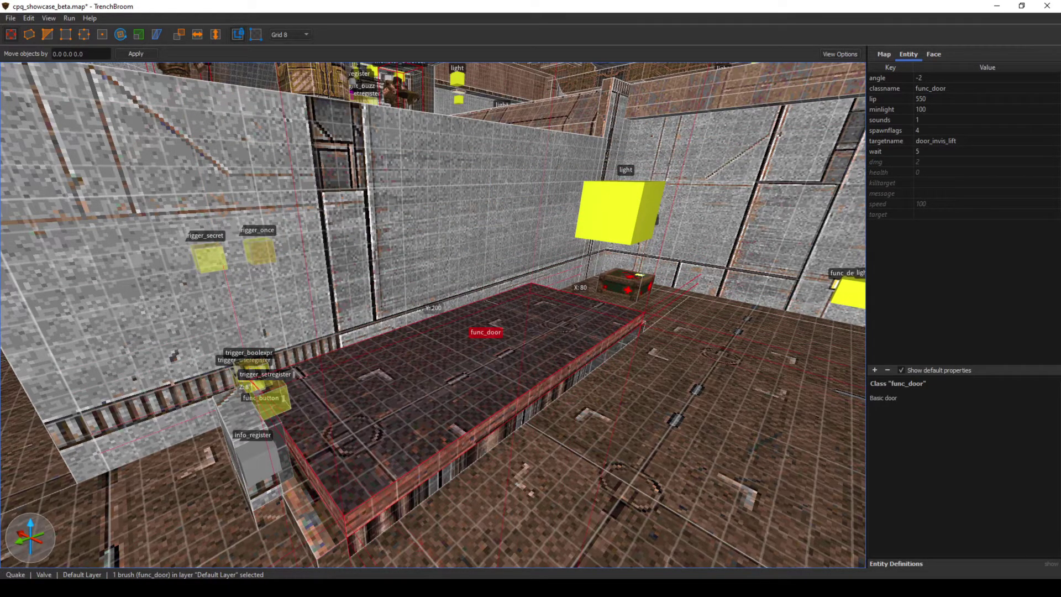
key("d")
right_click_drag(489, 357, 463, 373)
key("Escape")
double_click(463, 374)
left_click_drag(479, 317, 479, 347, "alt")
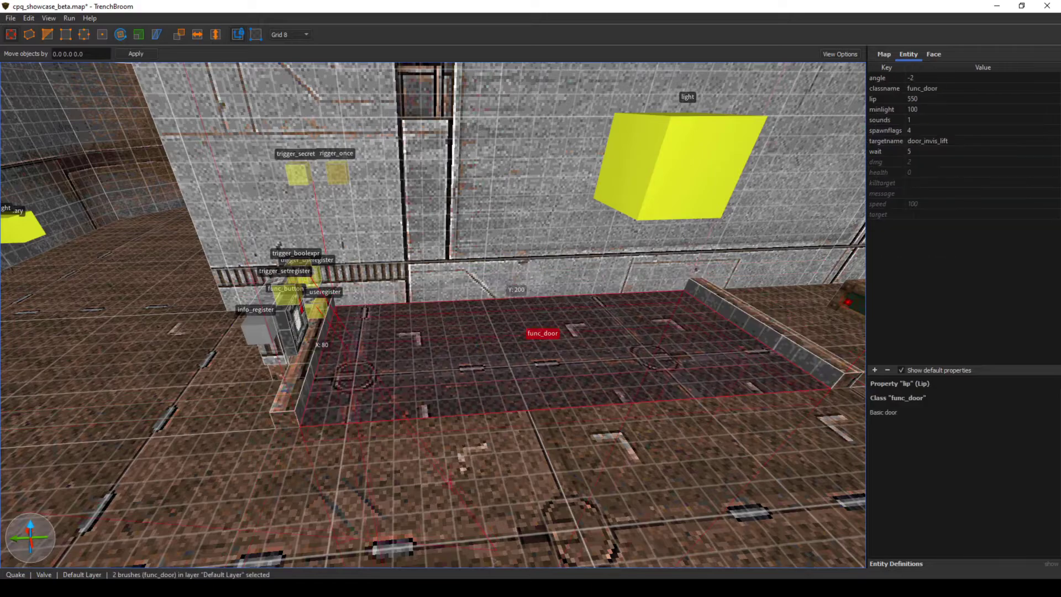
- Review the trigger_boolexpr's true and false targets, then select the upper trigger_useregister named use_lift_down
key("w")
right_click_drag(479, 346, 441, 347)
left_click(238, 165)
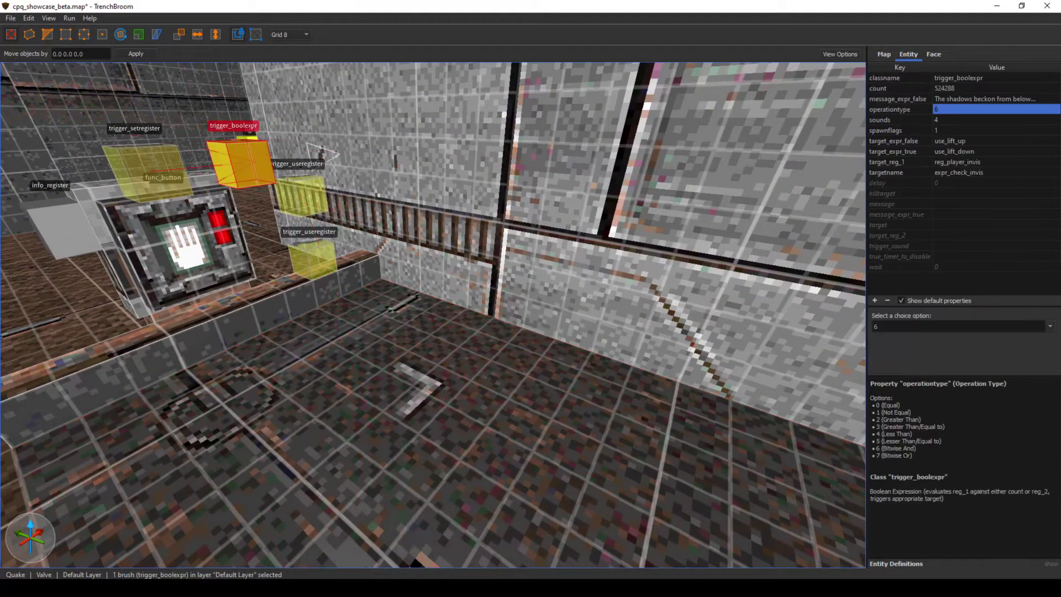
key("w")
right_click_drag(238, 164, 217, 143)
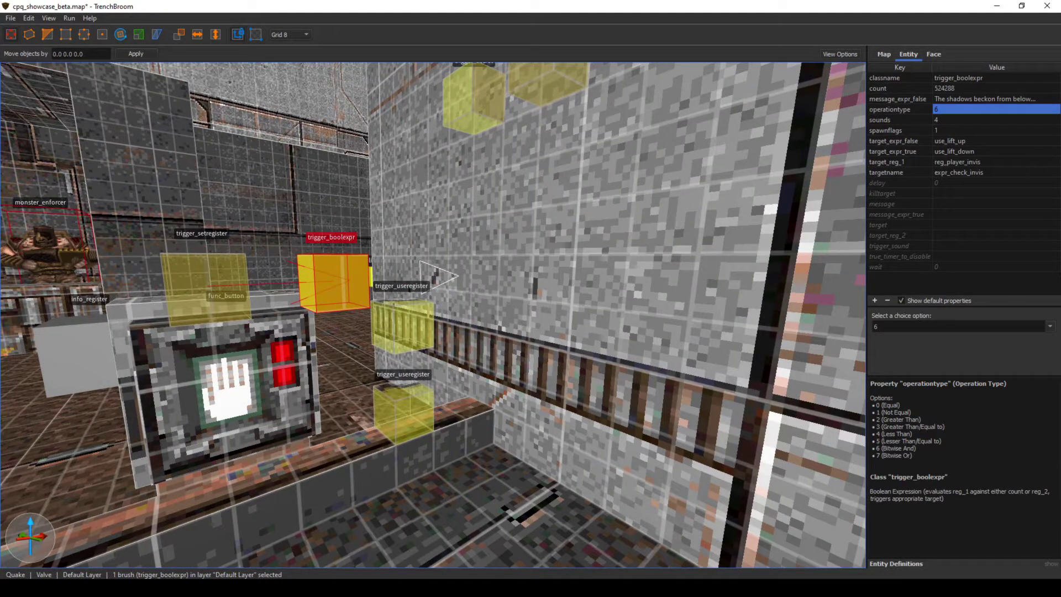
left_click(417, 312)
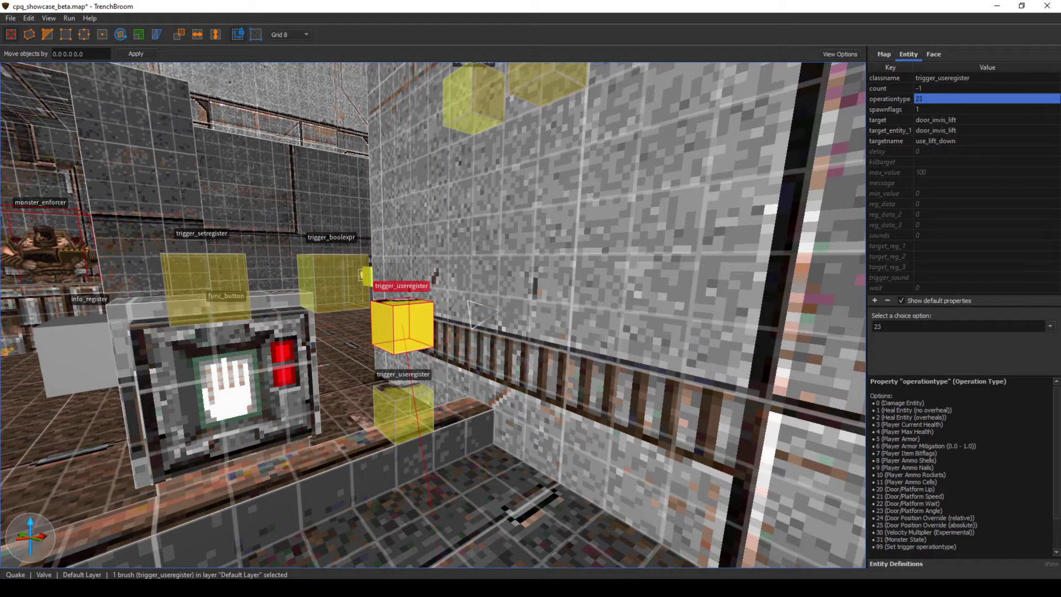
- Select the whole door_invis_lift func_door and lower it slightly below the floor edge
key("s")
right_click_drag(481, 310, 540, 330)
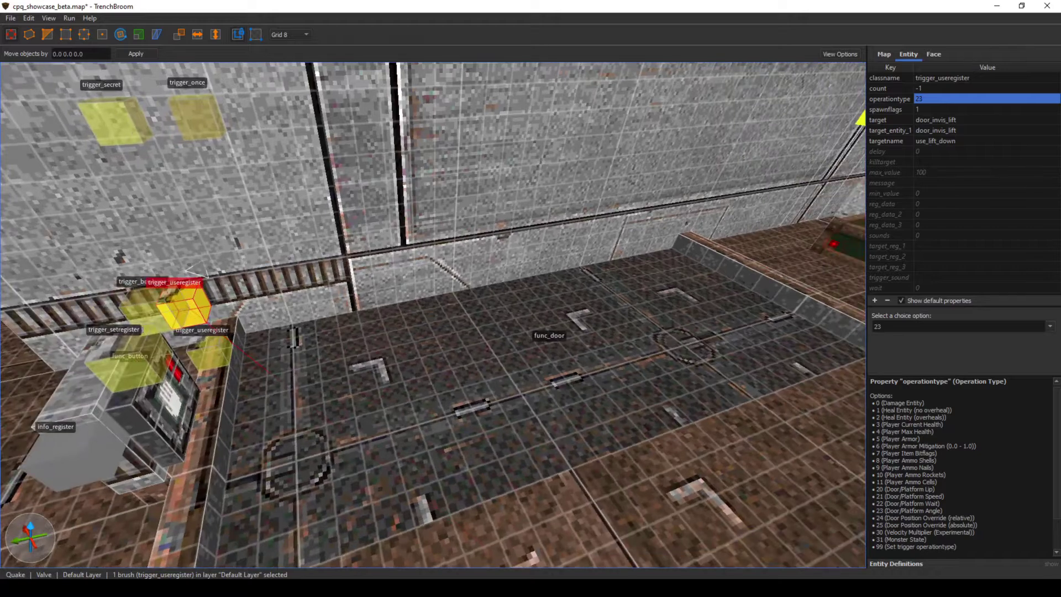
double_click(540, 330)
mouse_move(541, 330)
left_mouse_down("alt")
mouse_move(521, 409)
mouse_move(533, 359)
left_mouse_up("alt")
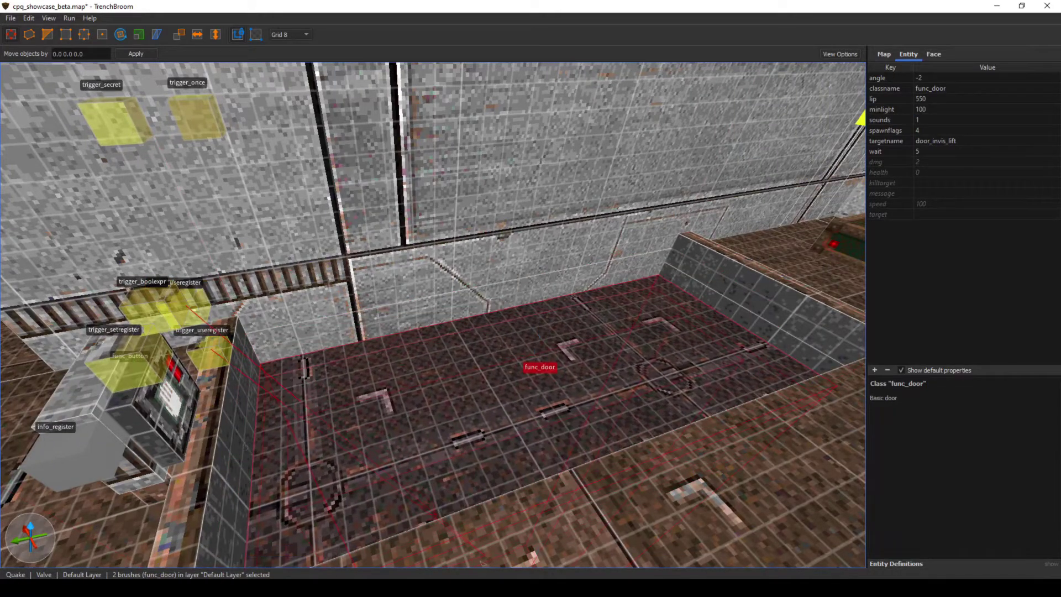
- Select the lift's func_button and review its target and wait properties
key("d")
mouse_move(533, 358)
right_mouse_down()
mouse_move(491, 359)
mouse_move(544, 351)
mouse_move(478, 355)
right_mouse_up()
key("a")
key("d")
left_click(478, 306)
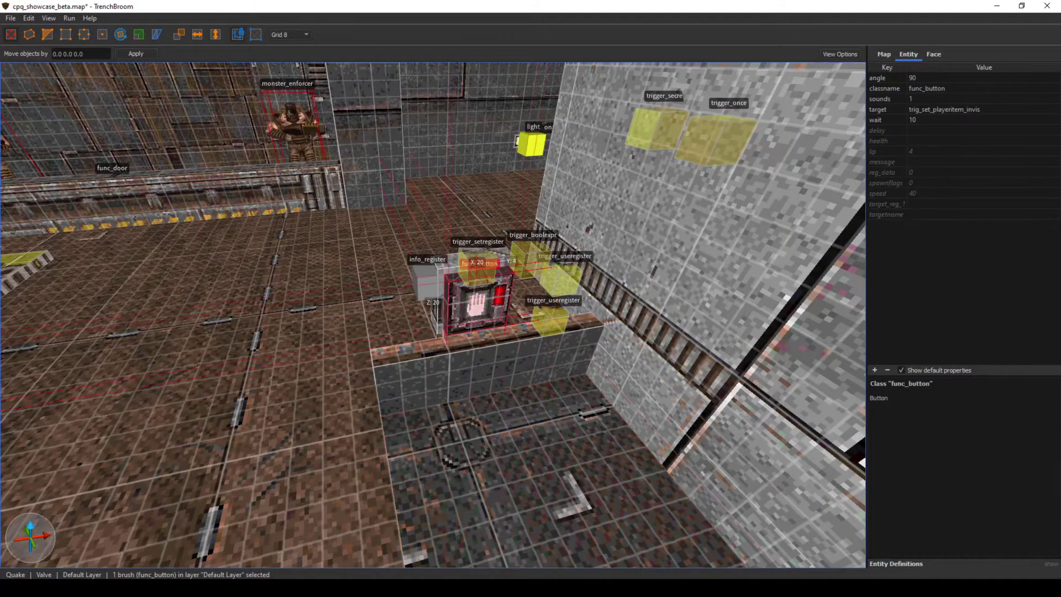
right_click_drag(478, 305, 506, 301)
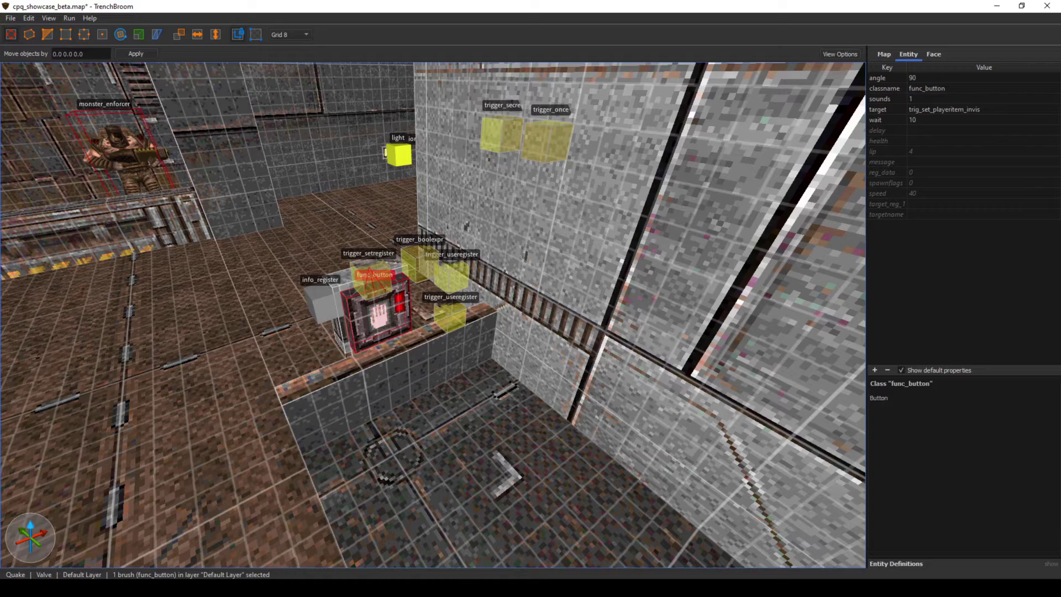
- Reselect the use_lift_down trigger_useregister and highlight the Door/Platform Lip, Speed, Wait and Angle options in its description
right_click_drag(433, 315, 409, 318)
mouse_move(575, 271)
right_mouse_down()
mouse_move(531, 265)
mouse_move(547, 261)
right_mouse_up()
left_click(554, 260)
scroll(961, 464, "down", 2)
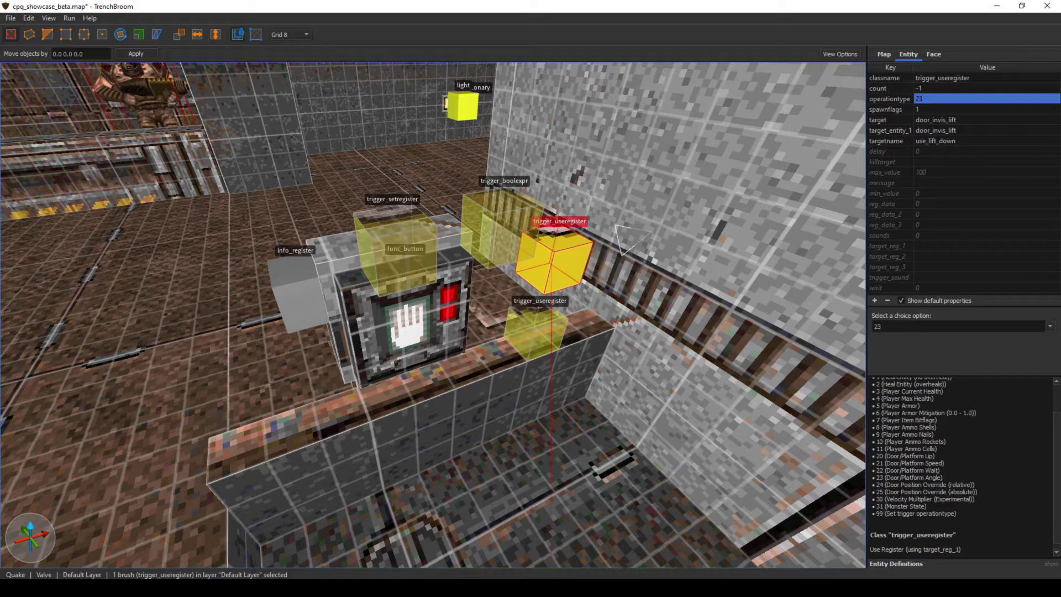
left_click_drag(885, 455, 934, 456)
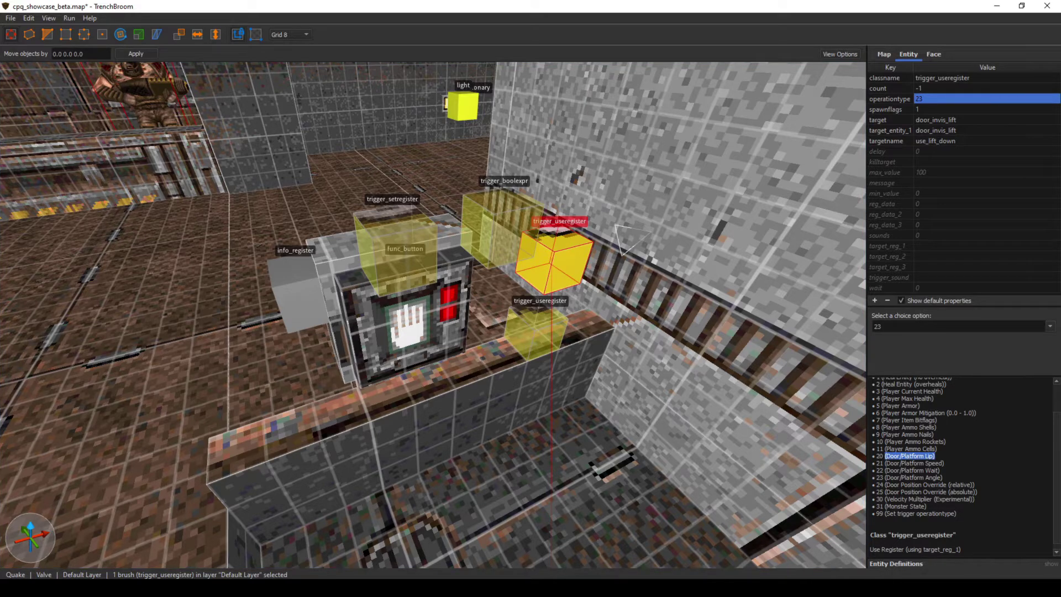
mouse_move(945, 463)
left_mouse_down()
mouse_move(925, 463)
mouse_move(940, 471)
left_mouse_up()
key("s")
right_click_drag(433, 315, 580, 282)
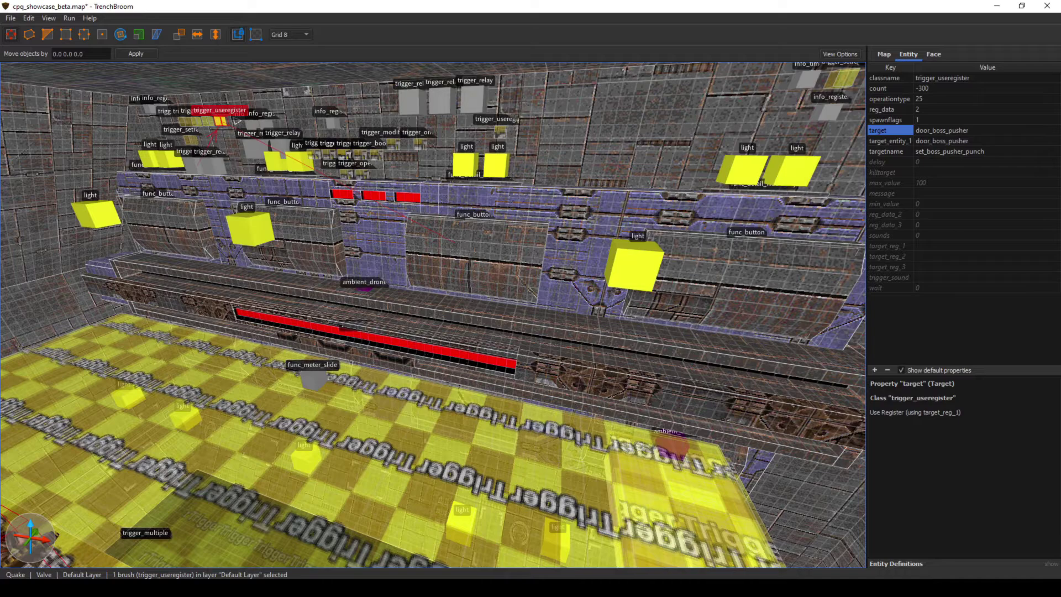
- Examine the boss arena wall with its trigger entities, and select the door_boss_plate_3 func_door covering the recess
right_click_drag(433, 315, 442, 279)
key("a")
key("w")
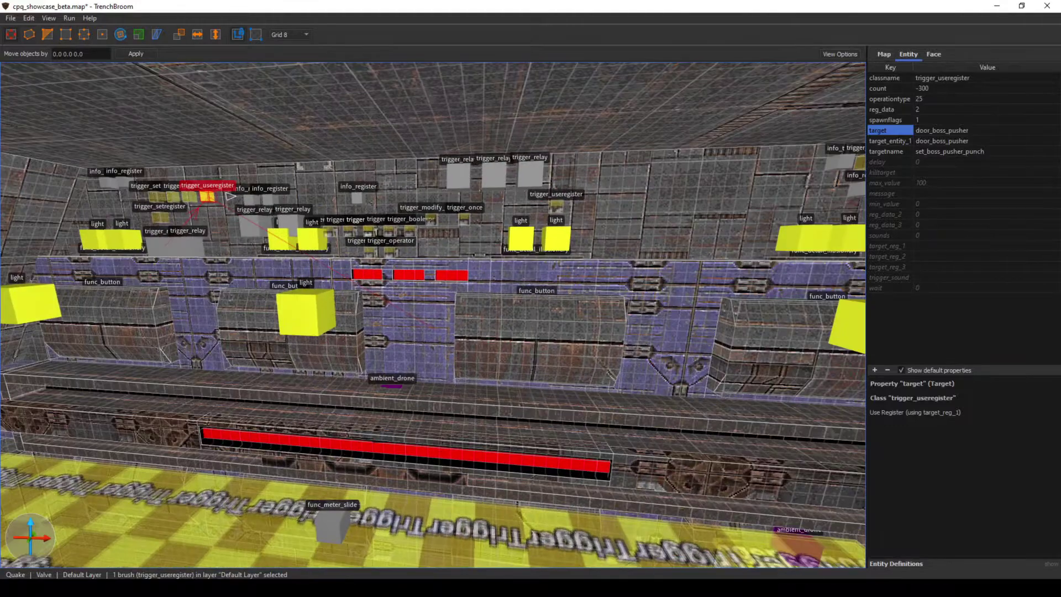
key("d")
right_click_drag(433, 314, 379, 317)
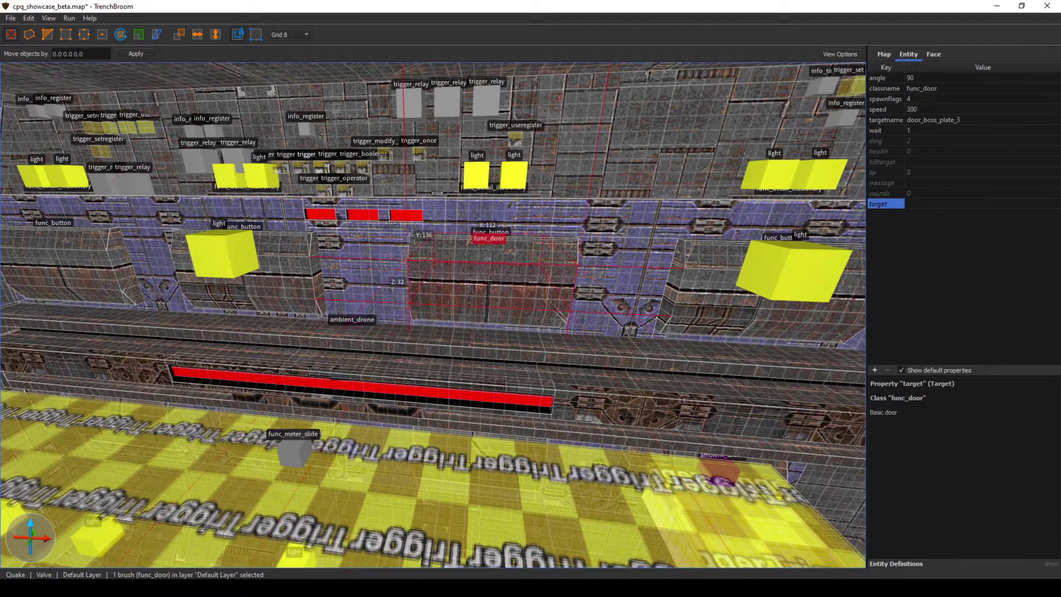
right_click_drag(492, 279, 459, 276)
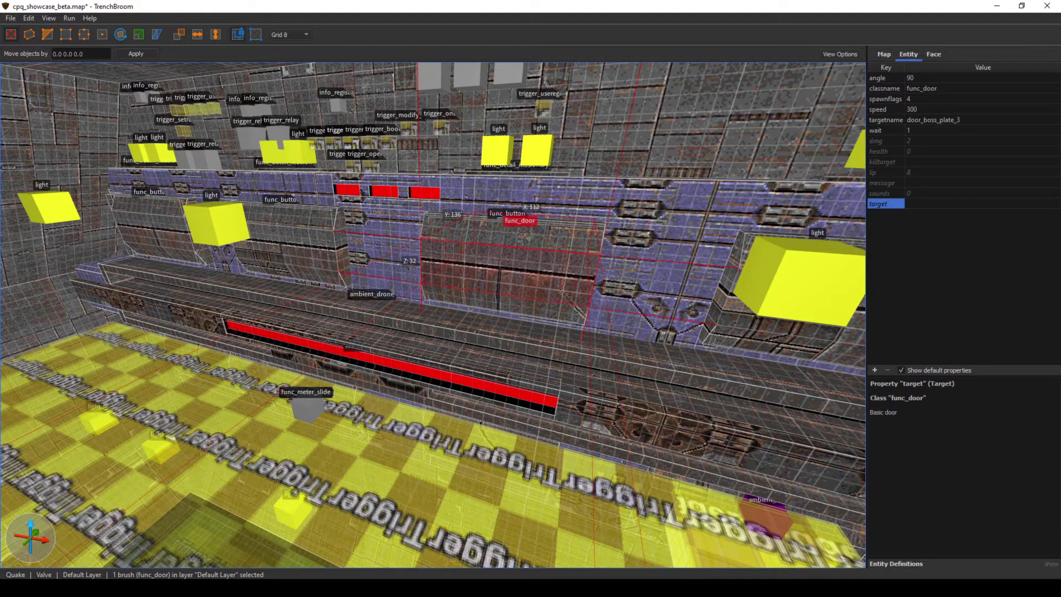
- Move the door_boss_plate_3 func_door away from the wall and select the core_2 func_button exposed behind it
mouse_move(520, 266)
left_mouse_down()
mouse_move(506, 295)
mouse_move(219, 311)
left_mouse_up()
left_click(522, 267)
right_click_drag(523, 268, 523, 266)
key("w")
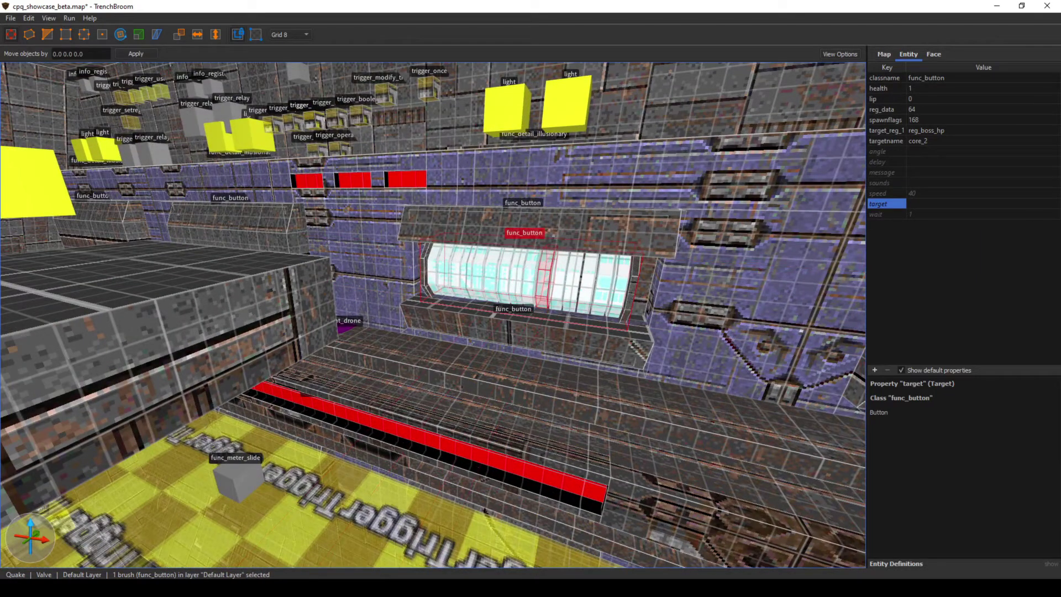
- Examine the exposed core and the red meter bar, then select the door_boss_pusher func_door beneath the ledge
right_click_drag(523, 266, 480, 257)
key("s")
key("w")
key("s")
key("w")
key("s")
key("d")
key("w")
key("s")
key("s")
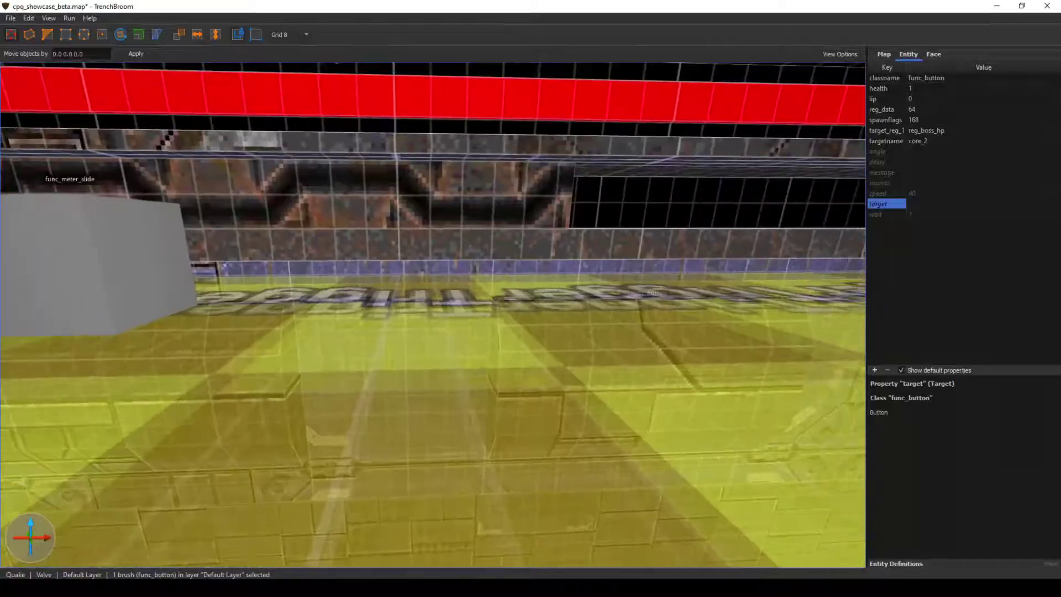
right_click_drag(386, 237, 412, 221)
left_click(412, 221)
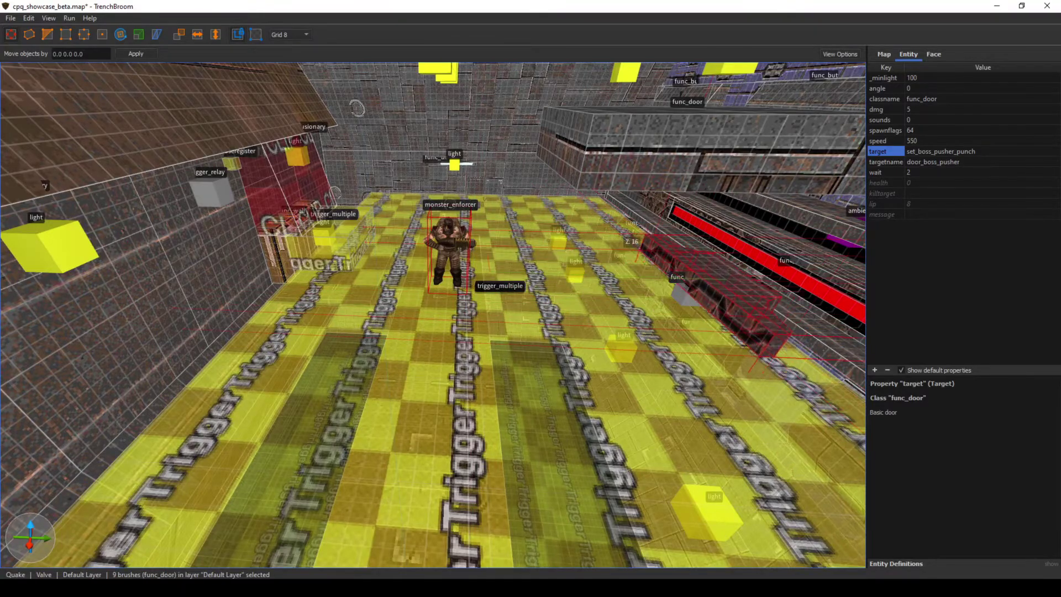
- Examine the boss arena entrance, its trigger_multiple floor, and the door_boss_pusher link line up to the wall triggers
key("w")
right_click_drag(433, 277, 315, 343)
key("w")
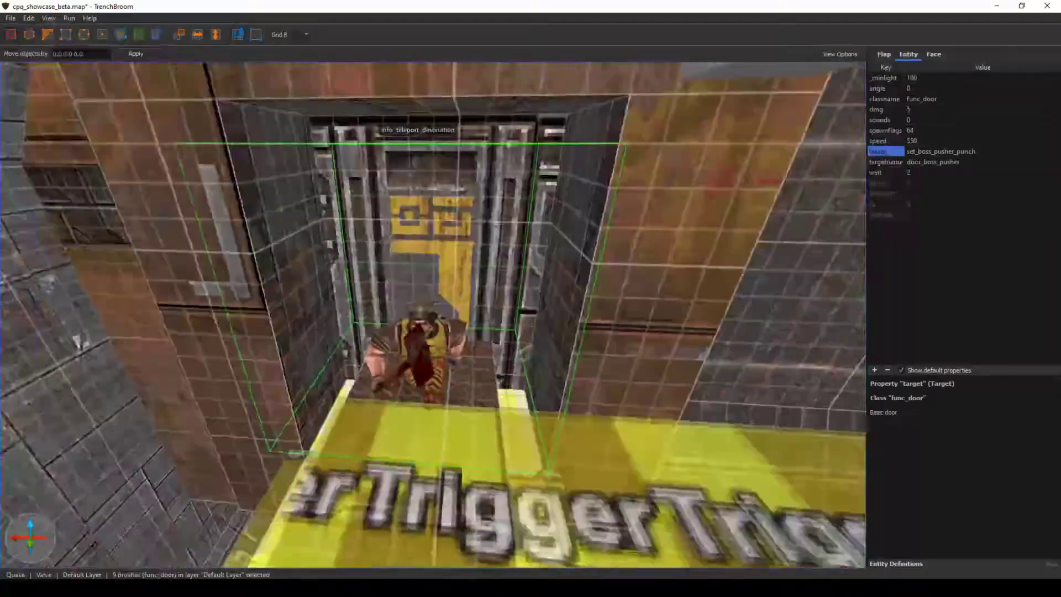
right_click_drag(433, 315, 380, 339)
key("w")
key("w")
key("s")
key("w")
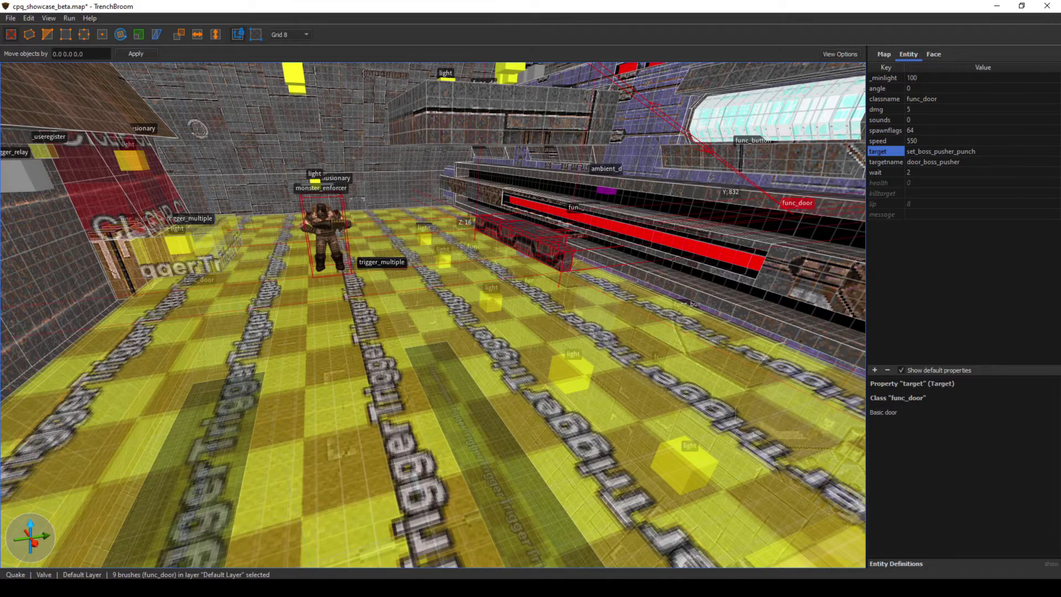
right_click_drag(433, 315, 491, 296)
key("a")
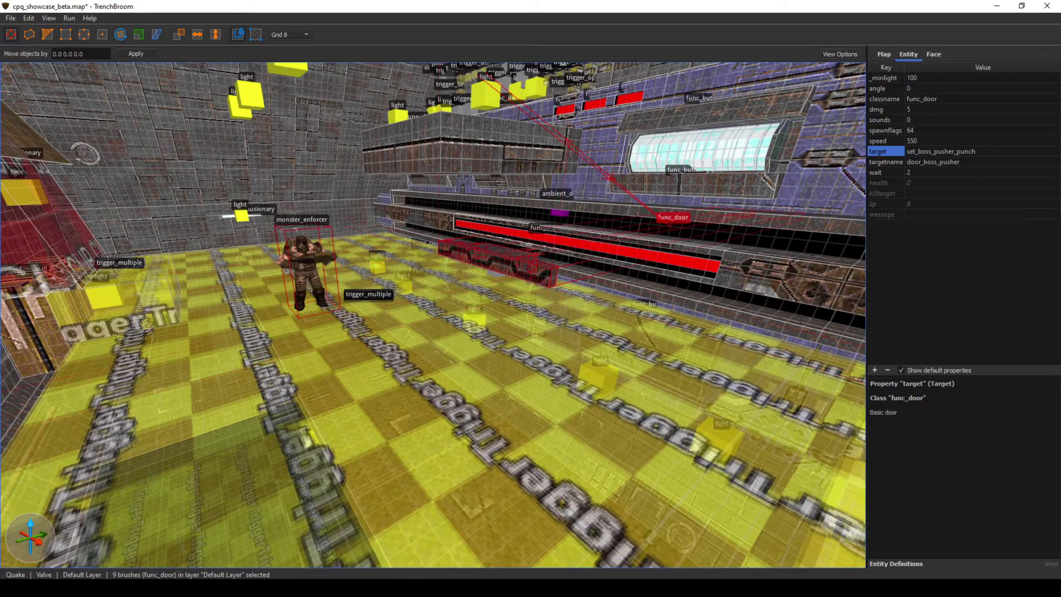
right_click_drag(433, 315, 475, 292)
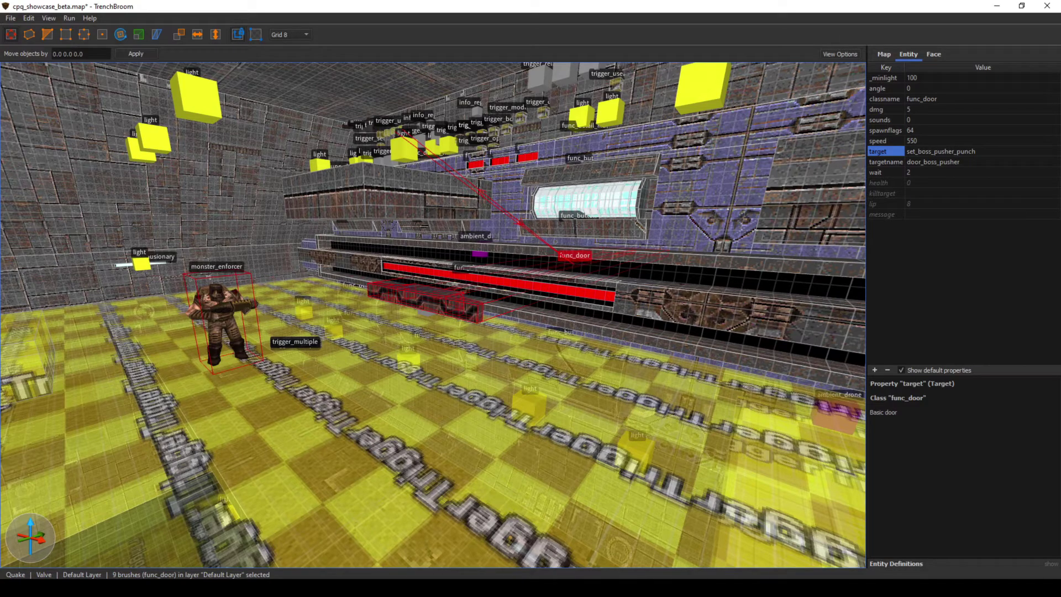
- Select the raised trigger_multiple box beside the clip alcove opposite the boss wall to examine its properties
key("d")
right_click_drag(433, 315, 195, 315)
key("a")
key("d")
key("w")
key("d")
key("s")
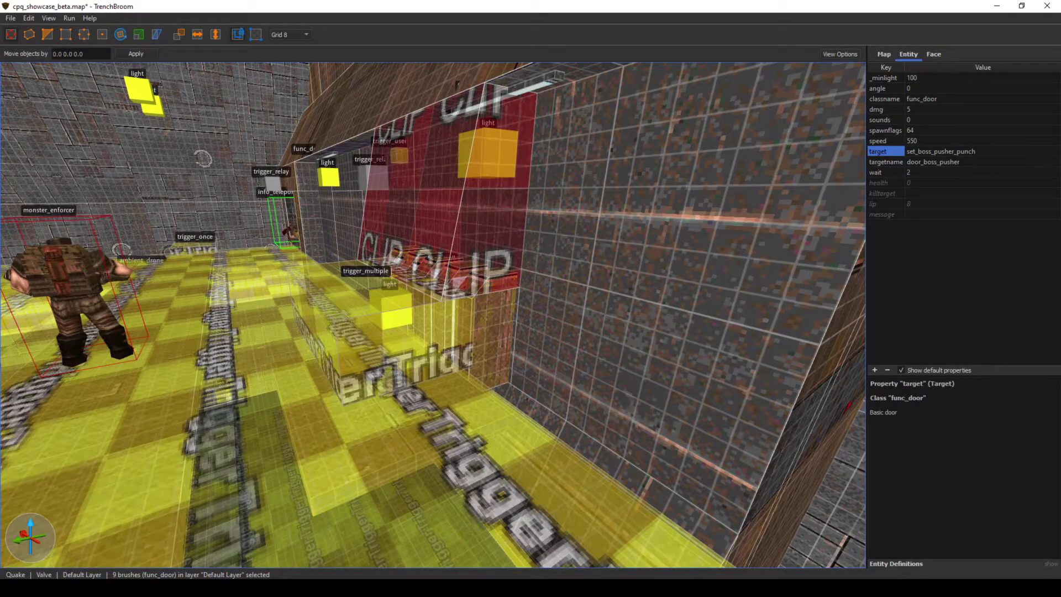
left_click(353, 299)
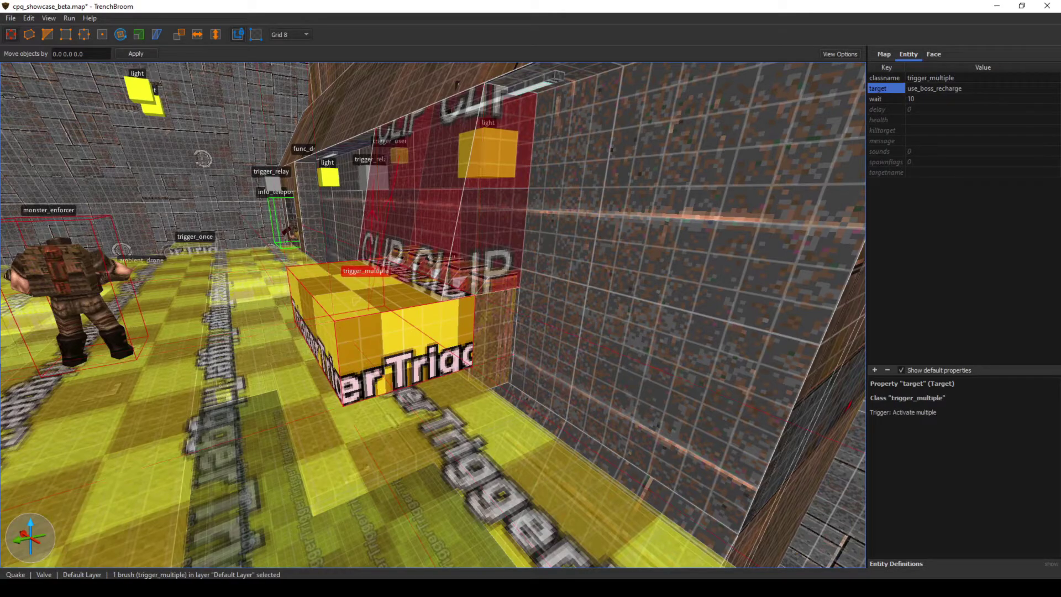
- Move the plate cover above the core off the boss wall and select the func_button exposed behind it
right_click_drag(355, 302, 161, 160)
key("w")
key("s")
key("d")
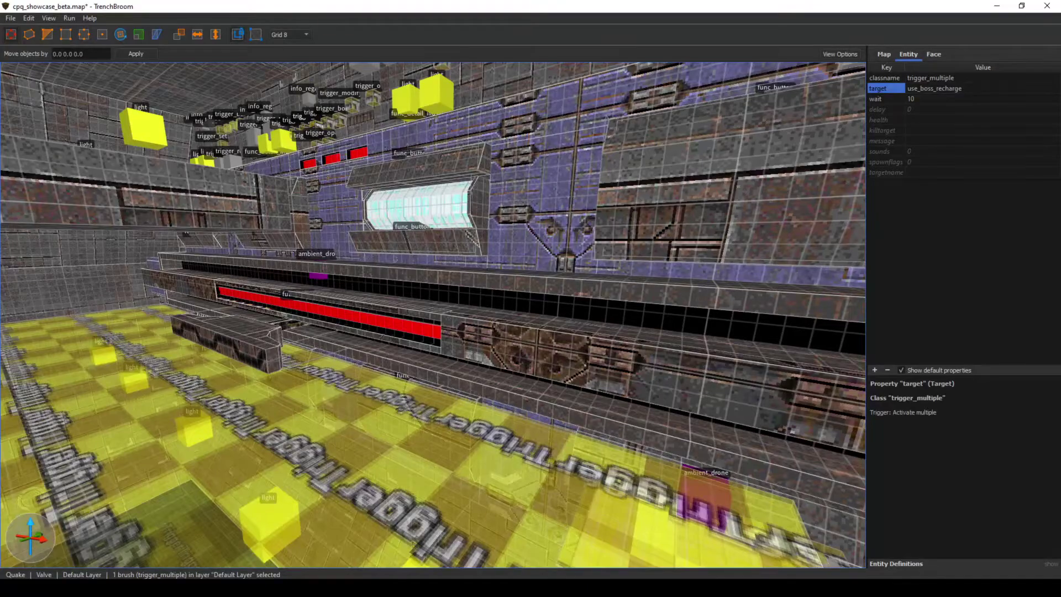
mouse_move(188, 188)
right_mouse_down()
mouse_move(265, 166)
mouse_move(182, 160)
right_mouse_up()
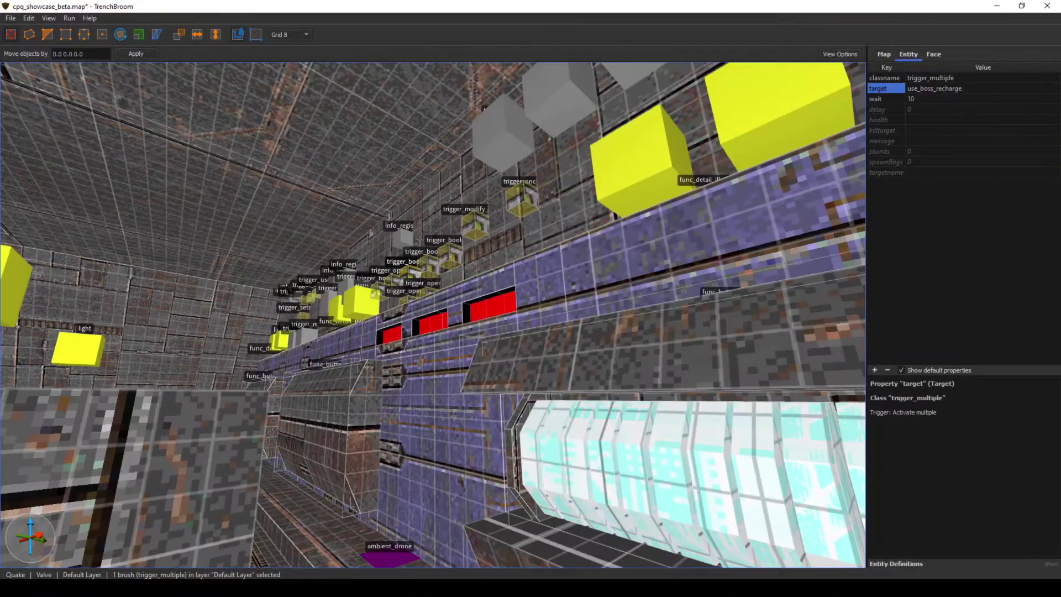
left_click(663, 339)
right_click_drag(663, 339, 657, 346)
mouse_move(431, 281)
left_mouse_down()
mouse_move(248, 279)
mouse_move(307, 279)
mouse_move(119, 257)
left_mouse_up()
mouse_move(475, 265)
right_mouse_down()
mouse_move(442, 262)
mouse_move(454, 260)
right_mouse_up()
left_click(445, 261)
key("w")
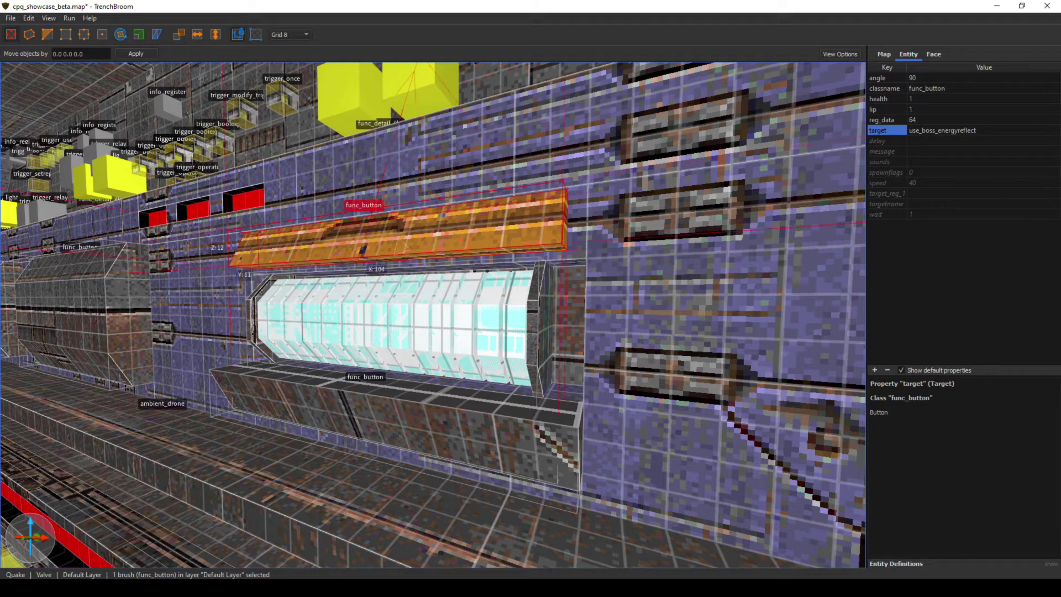
- Delete the displaced door_boss_plate_covers func_door and the door_boss_plate_3 block floating in front of the boss wall
key("s")
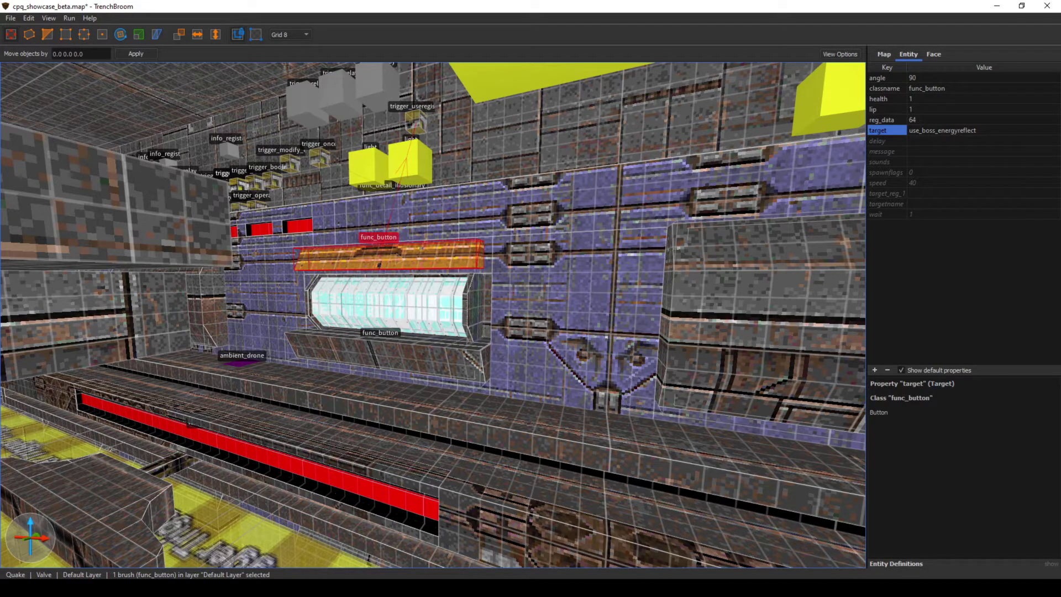
key("s")
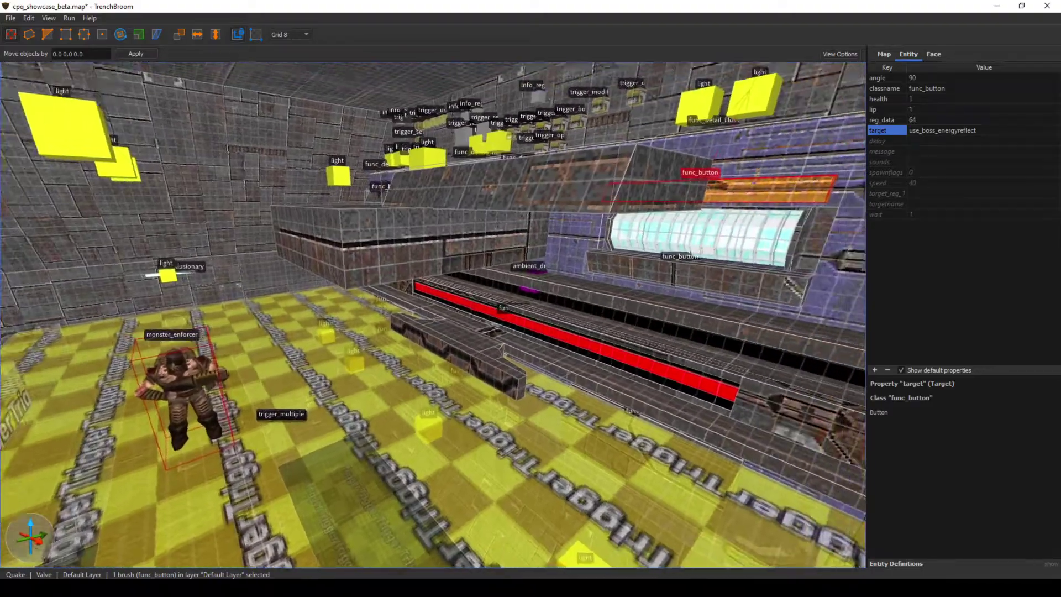
key("s")
right_click_drag(644, 416, 82, 492)
mouse_move(339, 513)
right_mouse_down()
mouse_move(425, 502)
mouse_move(435, 489)
mouse_move(381, 542)
mouse_move(436, 529)
right_mouse_up()
key("w")
key("s")
left_click(486, 309)
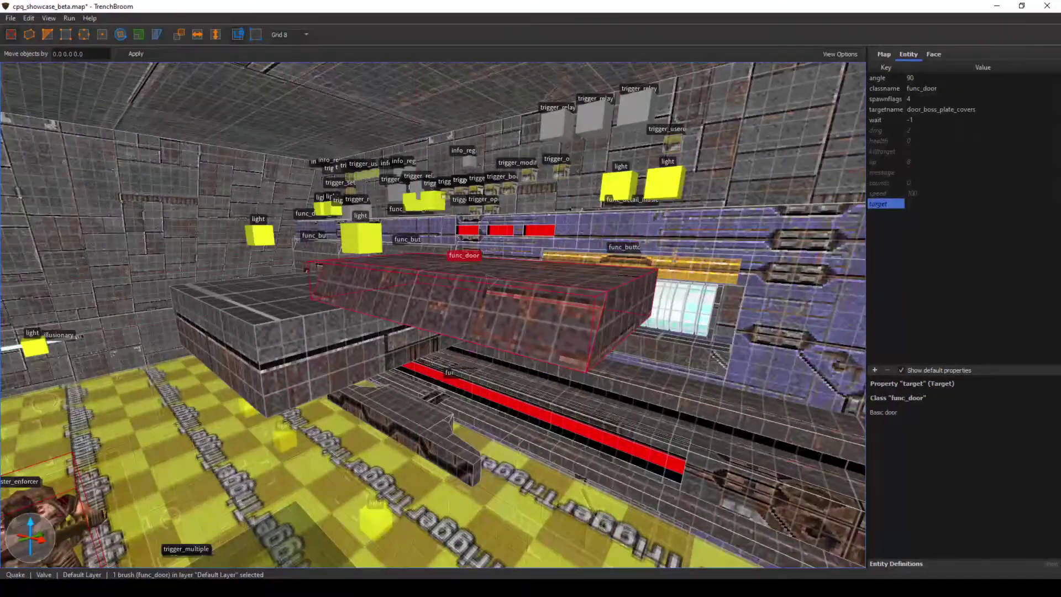
key("Delete")
left_click(309, 354)
key("Delete")
- Examine the uncovered boss wall and select the func_door that forms the long red meter bar
key("a")
right_click_drag(309, 354, 459, 323)
key("d")
key("a")
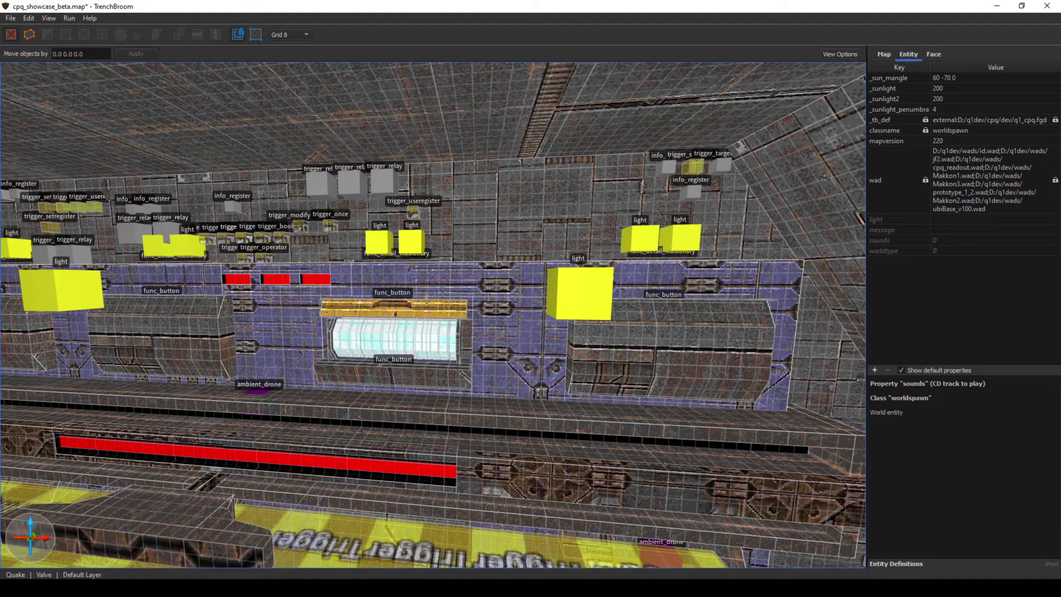
right_click_drag(442, 315, 459, 344)
key("w")
key("a")
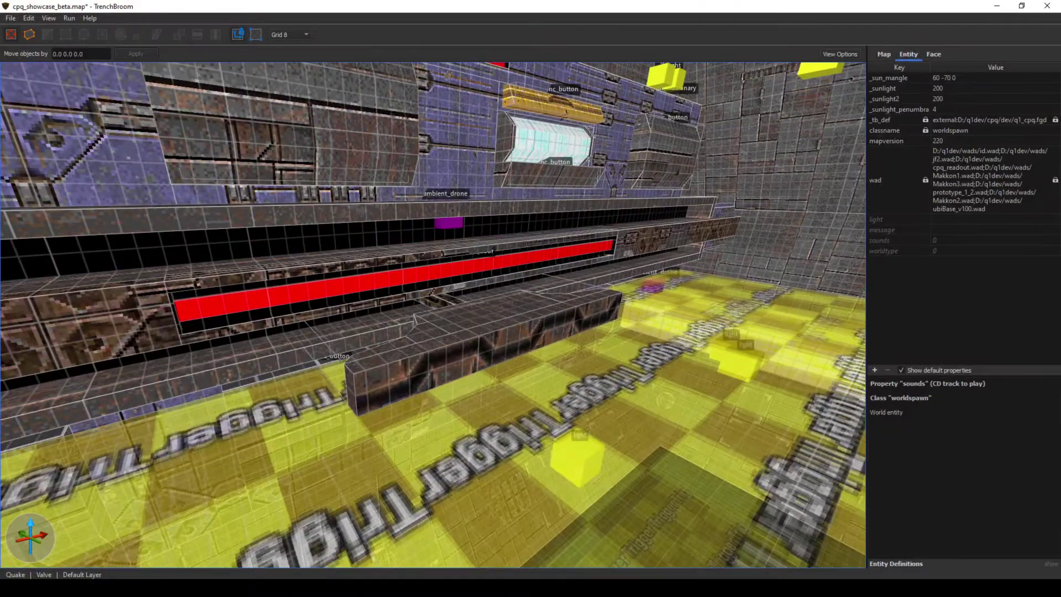
left_click(398, 277)
right_click_drag(397, 278, 330, 270)
key("d")
key("a")
key("d")
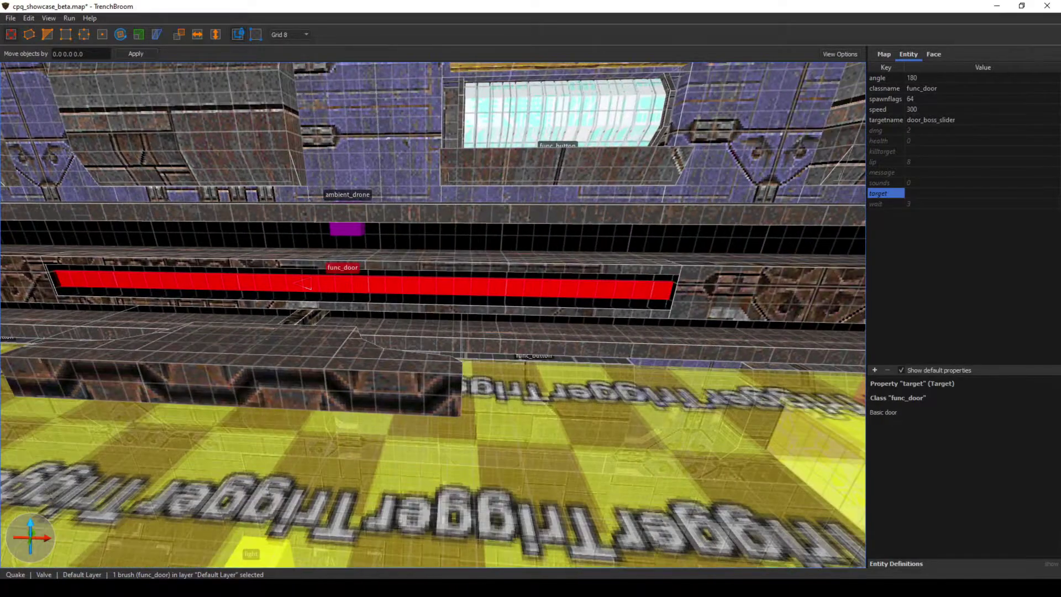
middle_click_drag(305, 286, 309, 285)
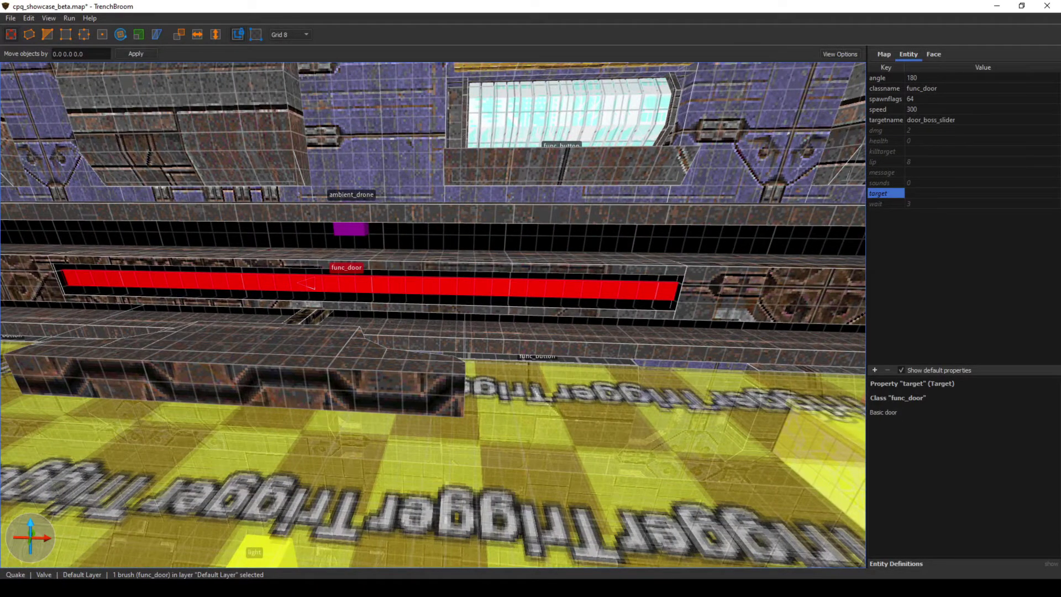
right_click_drag(309, 285, 292, 284)
- Examine the logic entities above the boss wall and inspect the reg_boss_hp and reg_boss_hp_max info_register entities
right_click_drag(430, 284, 450, 330)
key("s")
key("d")
key("a")
key("d")
key("a")
key("d")
key("a")
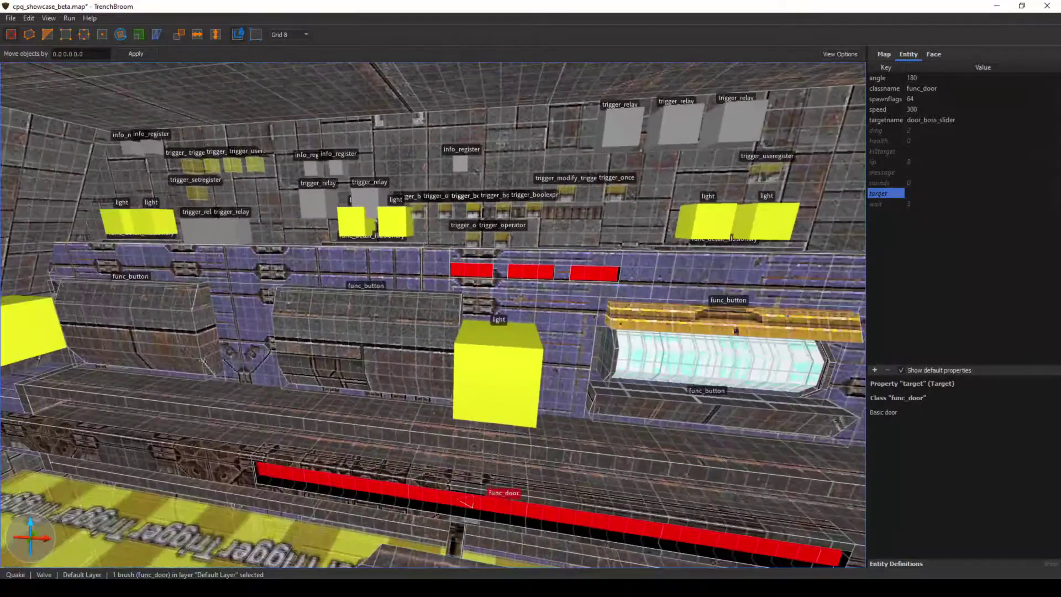
key("w")
mouse_move(498, 279)
right_mouse_down()
mouse_move(469, 276)
mouse_move(487, 275)
right_mouse_up()
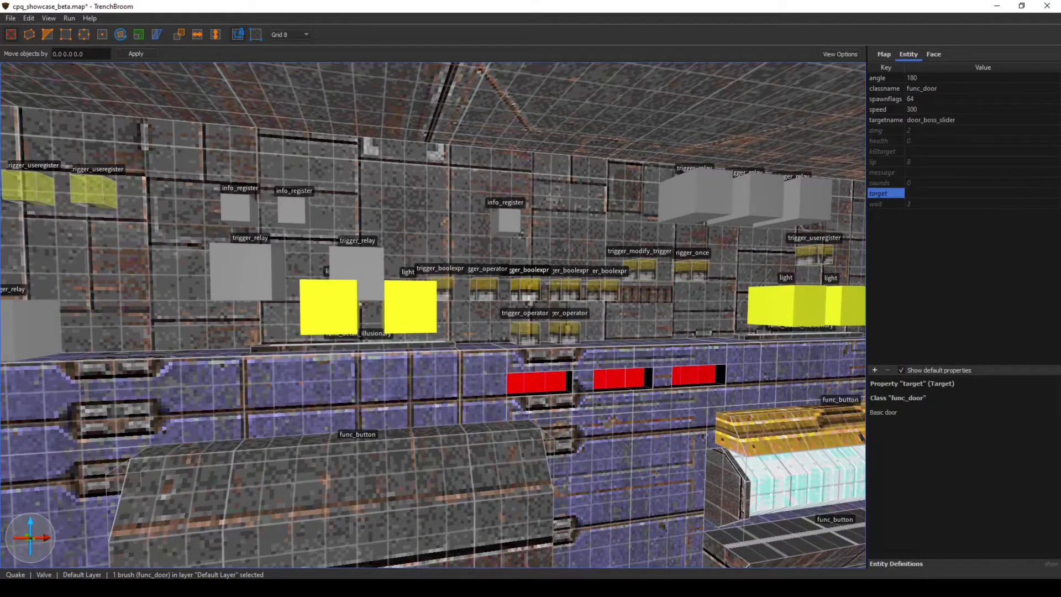
left_click(238, 208)
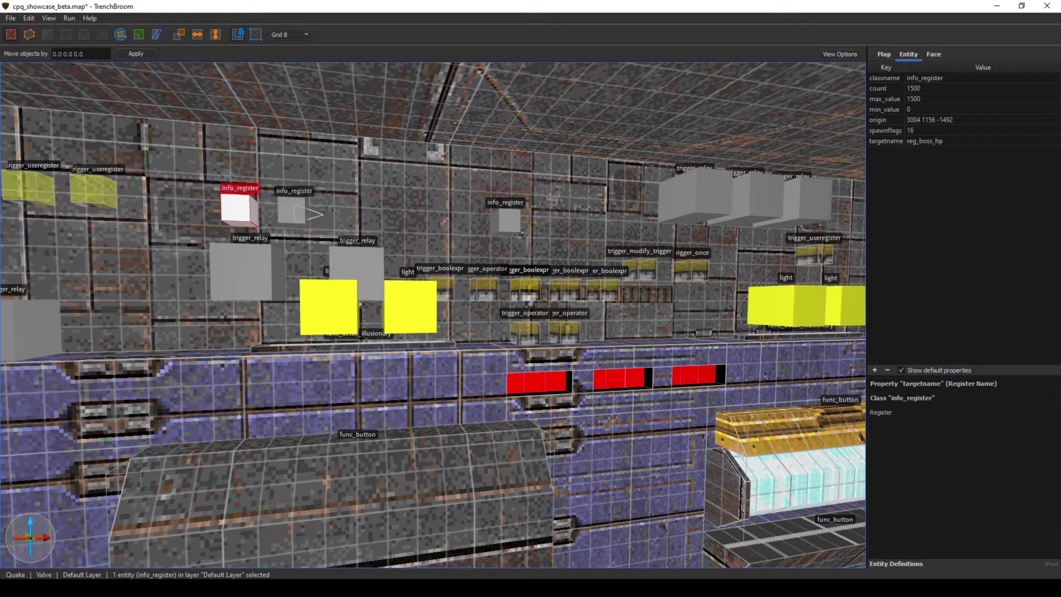
left_click(296, 210)
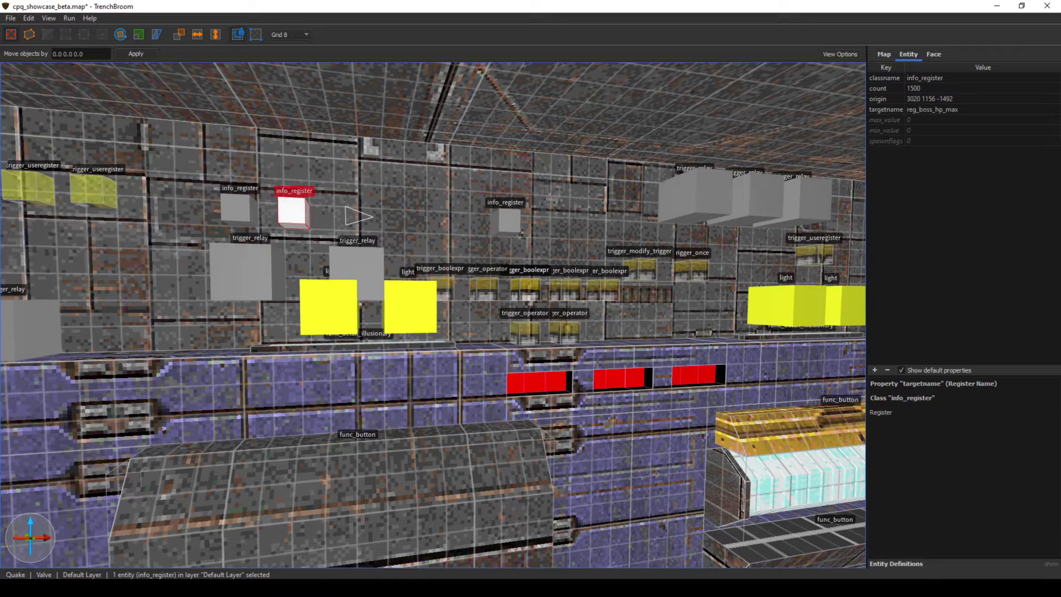
- Examine the red meter bar and its surrounding ledge along the boss wall from several angles
right_click_drag(530, 301, 546, 356)
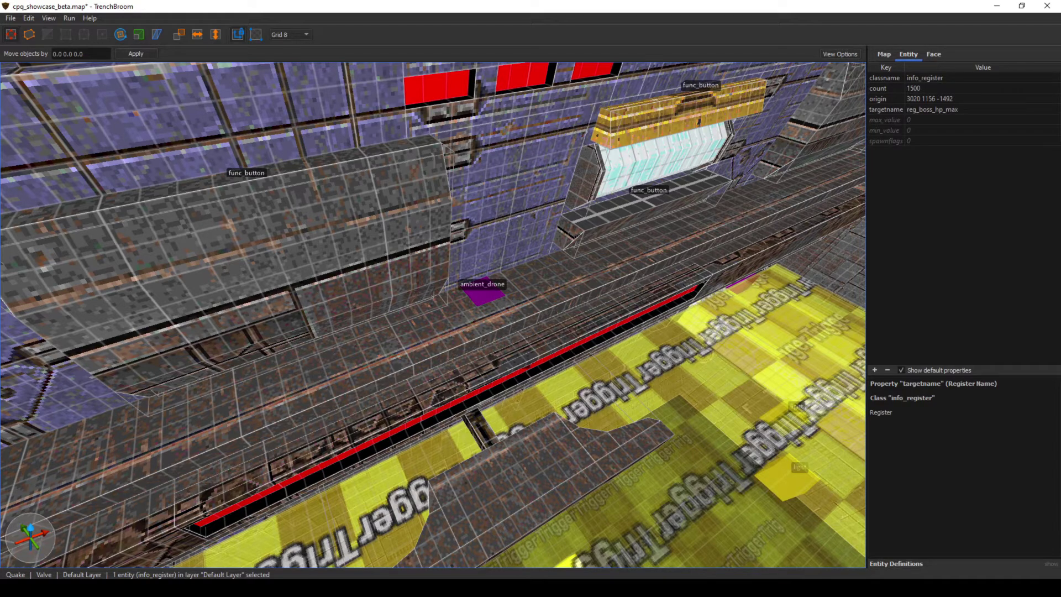
right_click_drag(535, 330, 575, 307)
key("s")
key("s")
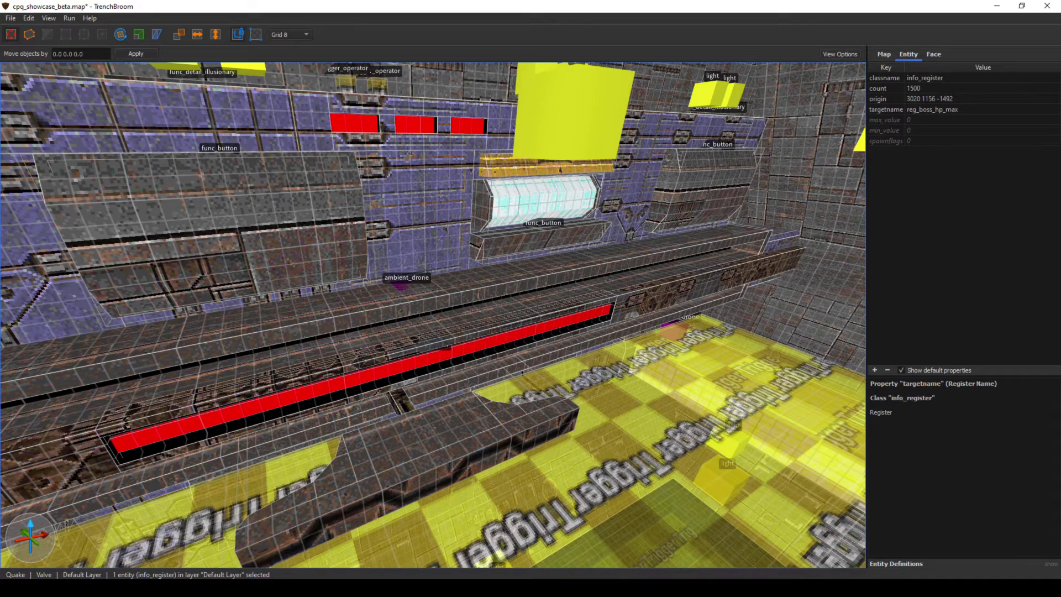
right_click_drag(433, 315, 387, 315)
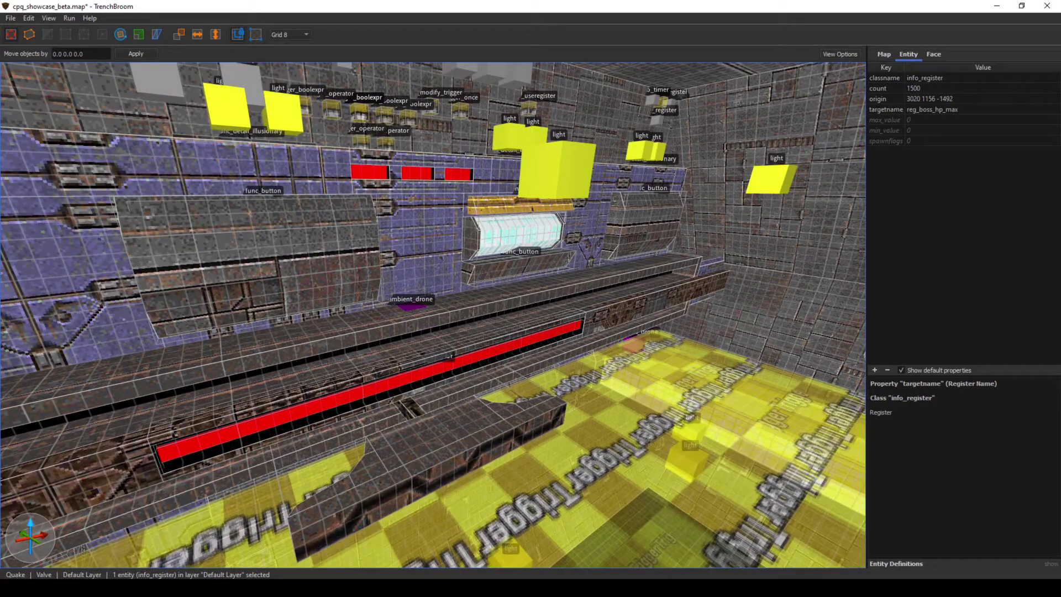
right_click_drag(387, 315, 437, 315)
key("a")
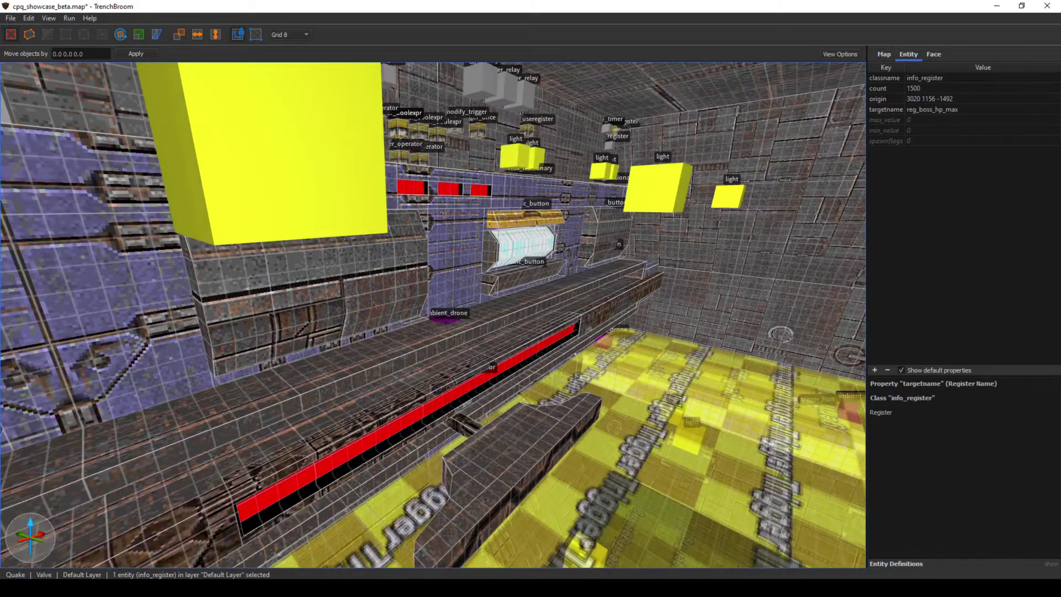
key("d")
right_click_drag(353, 317, 279, 314)
key("d")
key("a")
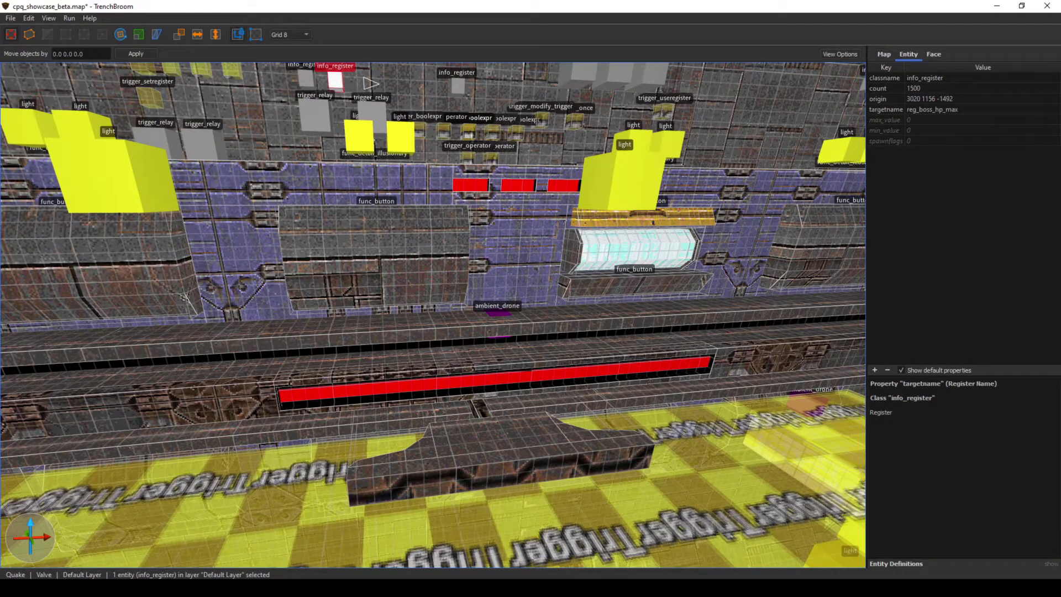
key("d")
- Revisit the two boss HP registers and inspect the count of the reg_bossphase info_register
right_click_drag(279, 314, 285, 237)
key("a")
key("w")
left_click(328, 320)
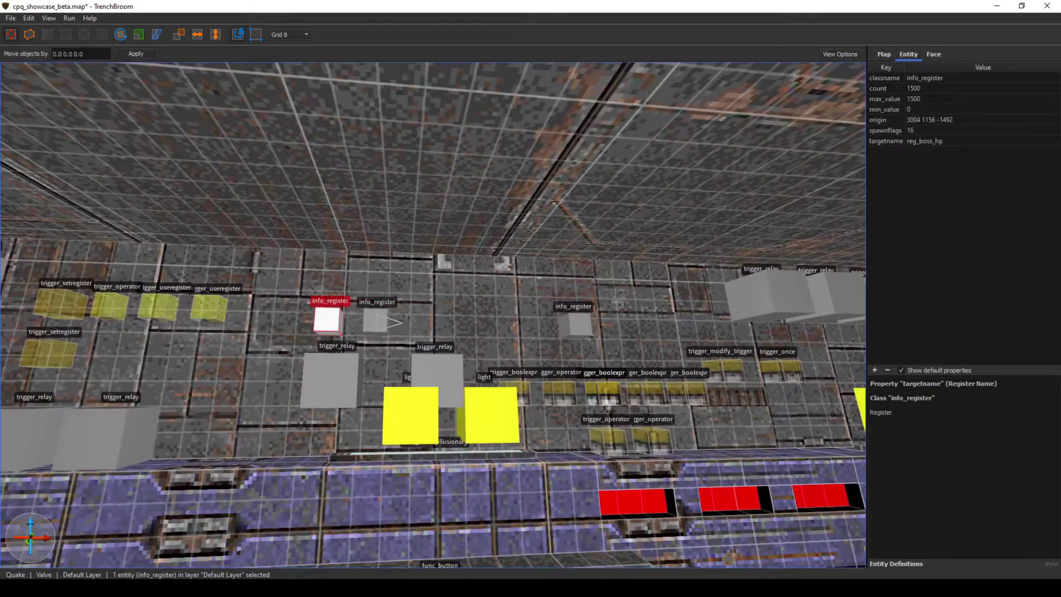
left_click(376, 321)
key("w")
key("d")
mouse_move(376, 321)
right_mouse_down()
mouse_move(381, 327)
mouse_move(362, 331)
right_mouse_up()
left_click(447, 324)
key("s")
mouse_move(446, 324)
right_mouse_down()
mouse_move(430, 332)
mouse_move(448, 341)
right_mouse_up()
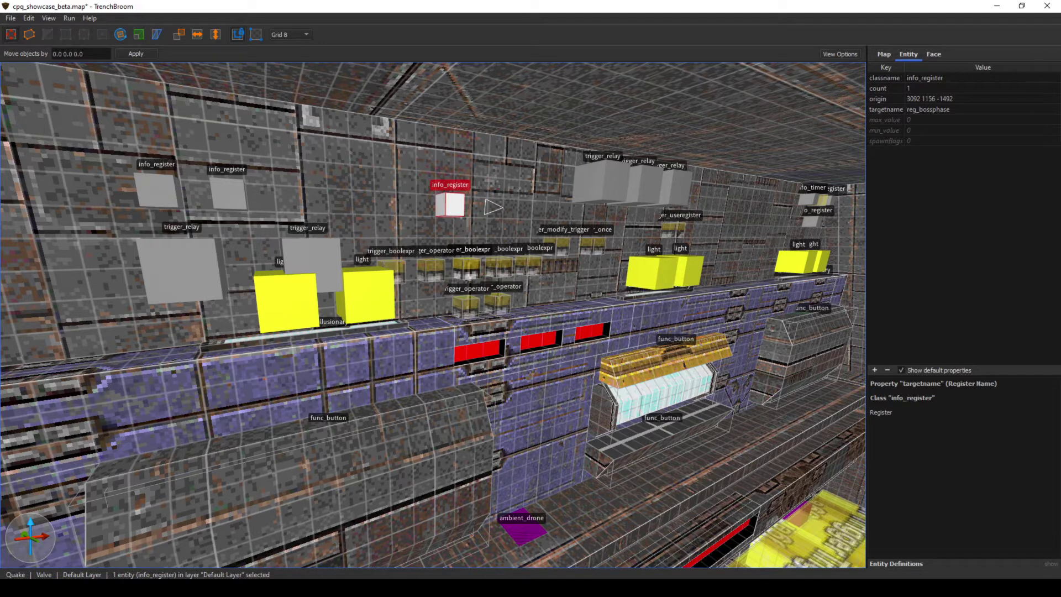
right_click_drag(453, 254, 454, 257)
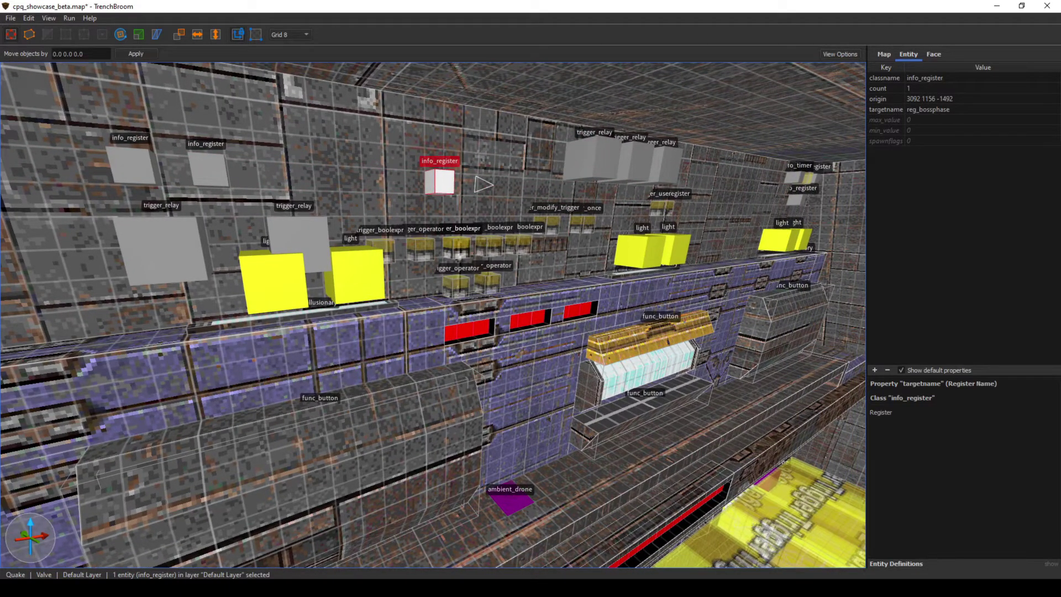
left_click(940, 88)
- Select the whole core_2 func_button in the boss wall recess
key("d")
mouse_move(454, 257)
right_mouse_down()
mouse_move(409, 256)
mouse_move(442, 271)
mouse_move(475, 265)
mouse_move(486, 288)
right_mouse_up()
key("w")
key("s")
key("s")
key("w")
double_click(514, 327)
key("w")
right_click_drag(514, 327, 437, 321)
key("w")
key("d")
key("s")
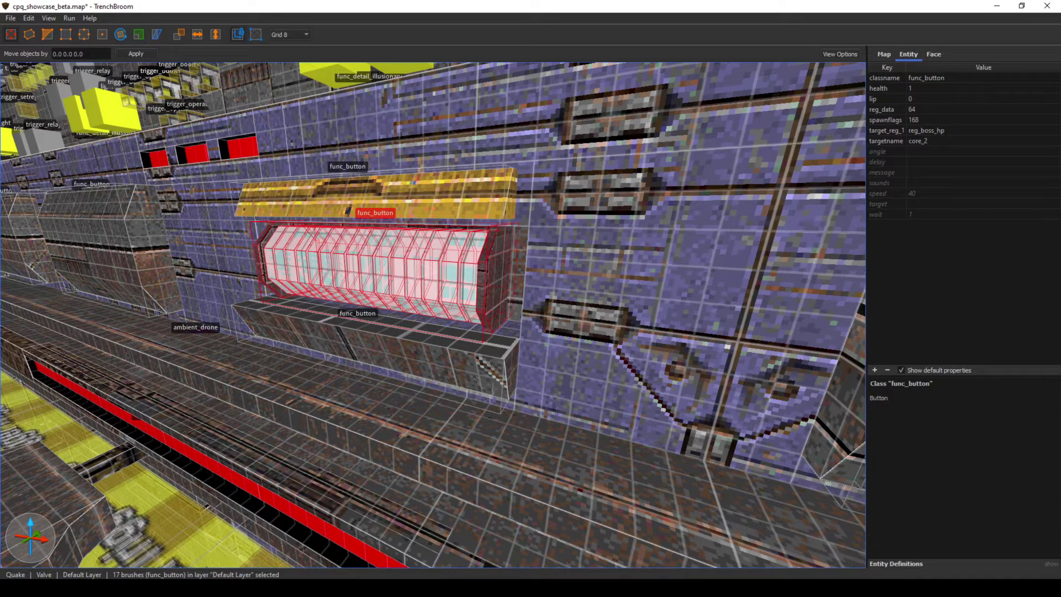
- Inspect the spawnflags, reg_data weapon filter and target_reg_1 properties of the core_2 func_button
left_click(886, 120)
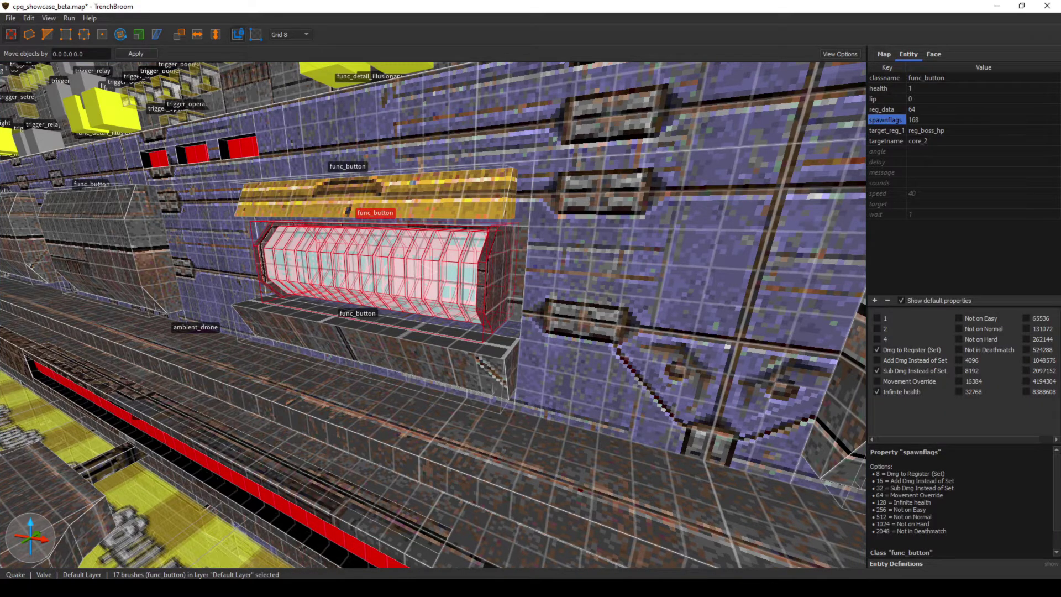
left_click(886, 110)
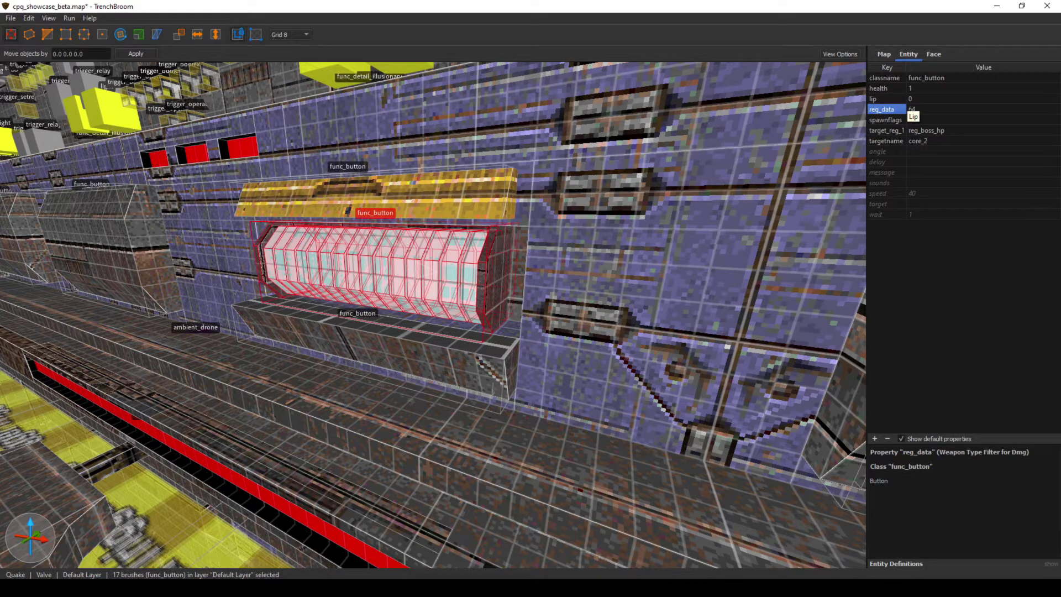
left_click(886, 120)
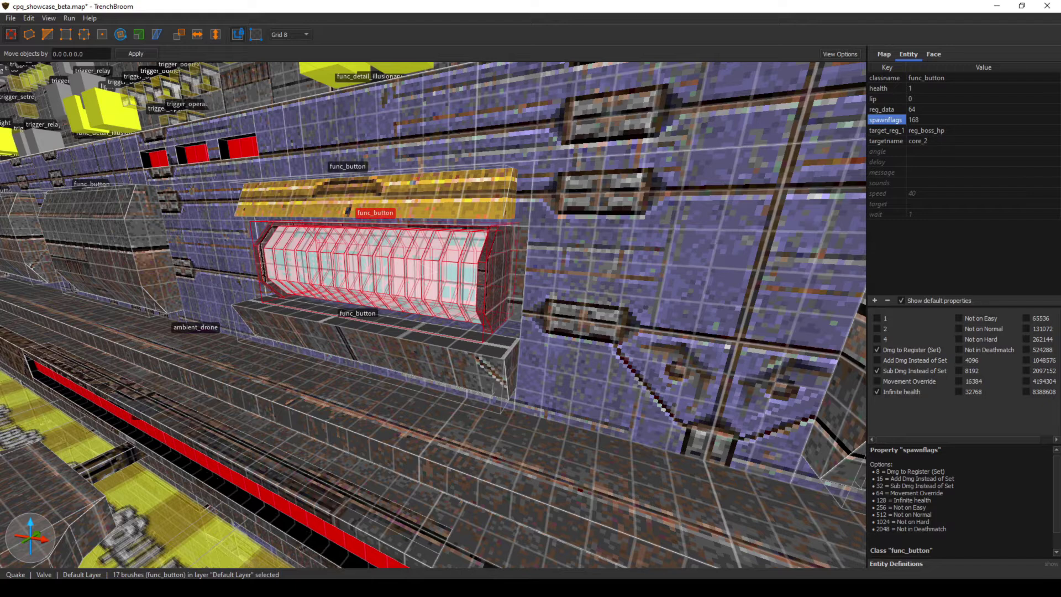
left_click(887, 131)
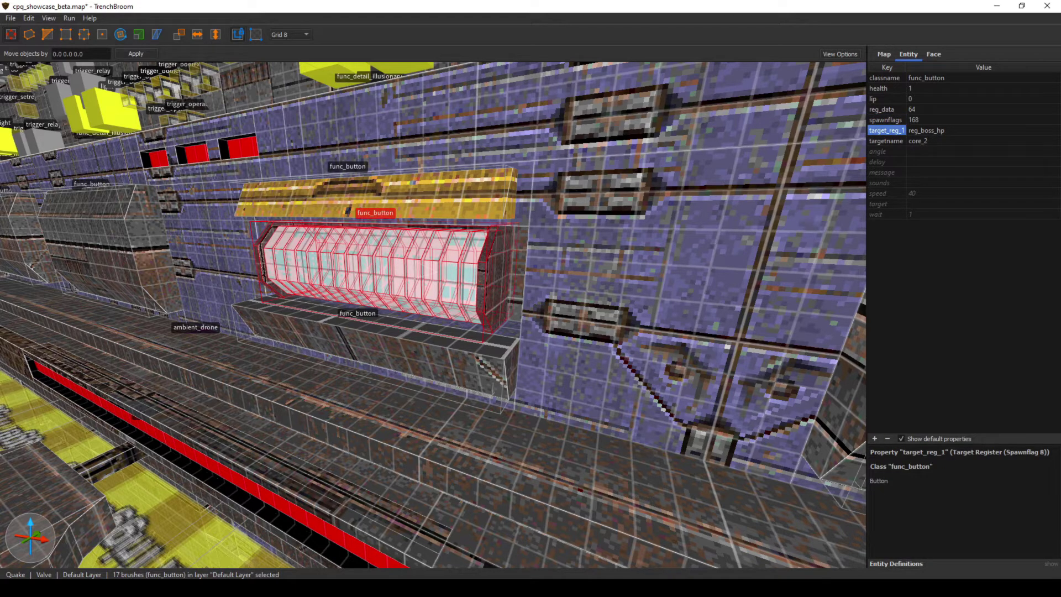
left_click(886, 120)
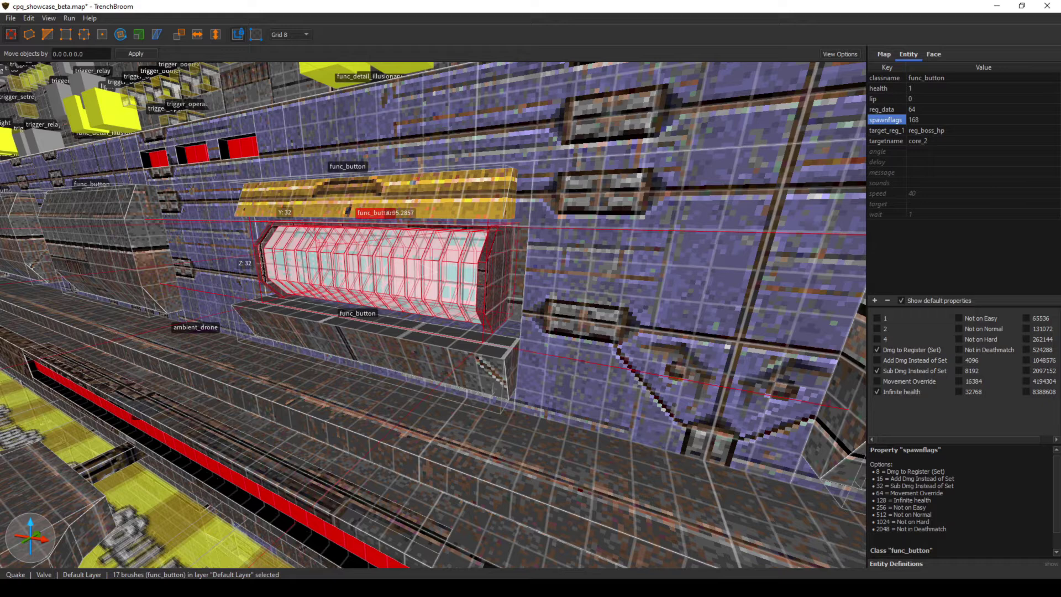
left_click(886, 110)
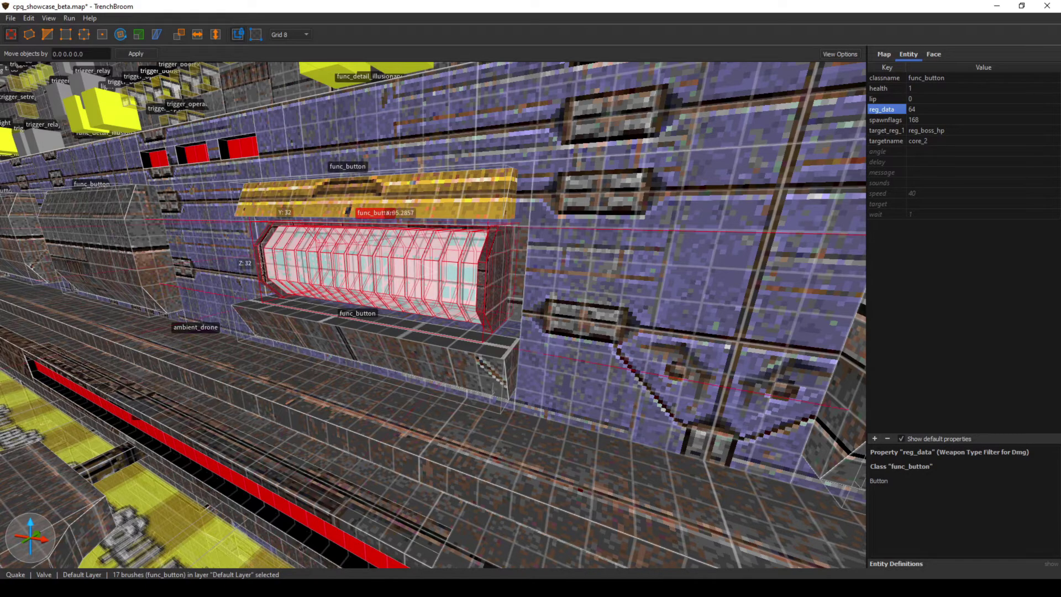
- Recheck the reg_boss_hp info_register and inspect the trig_boss_tick_main trigger_multiple covering the arena floor
right_click_drag(442, 315, 394, 273)
left_click(280, 343)
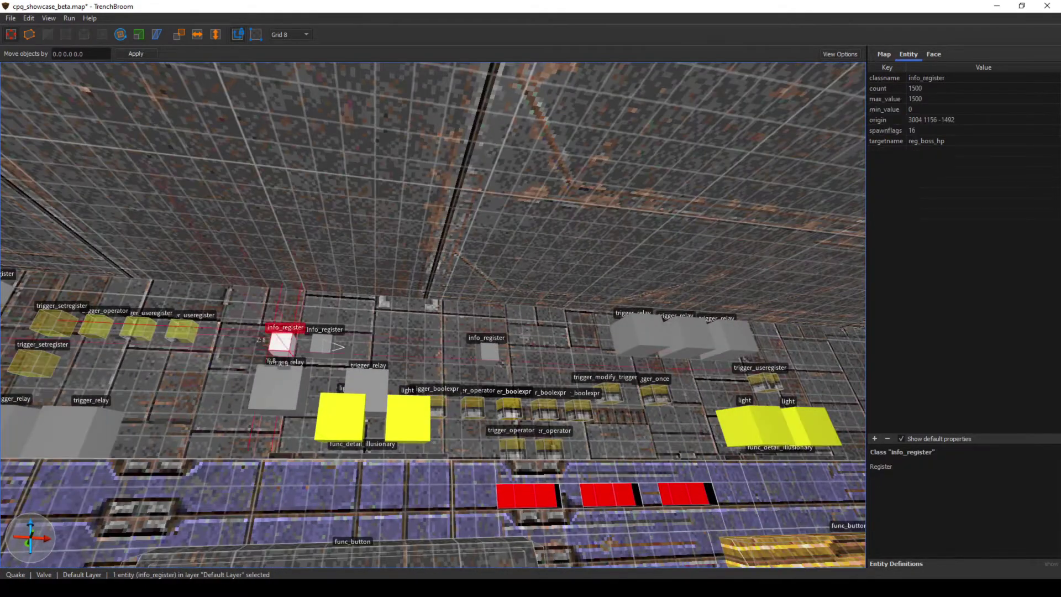
mouse_move(280, 343)
right_mouse_down()
mouse_move(302, 379)
mouse_move(292, 395)
mouse_move(321, 402)
mouse_move(171, 397)
mouse_move(197, 437)
mouse_move(191, 393)
mouse_move(163, 389)
mouse_move(254, 394)
right_mouse_up()
left_click(212, 407)
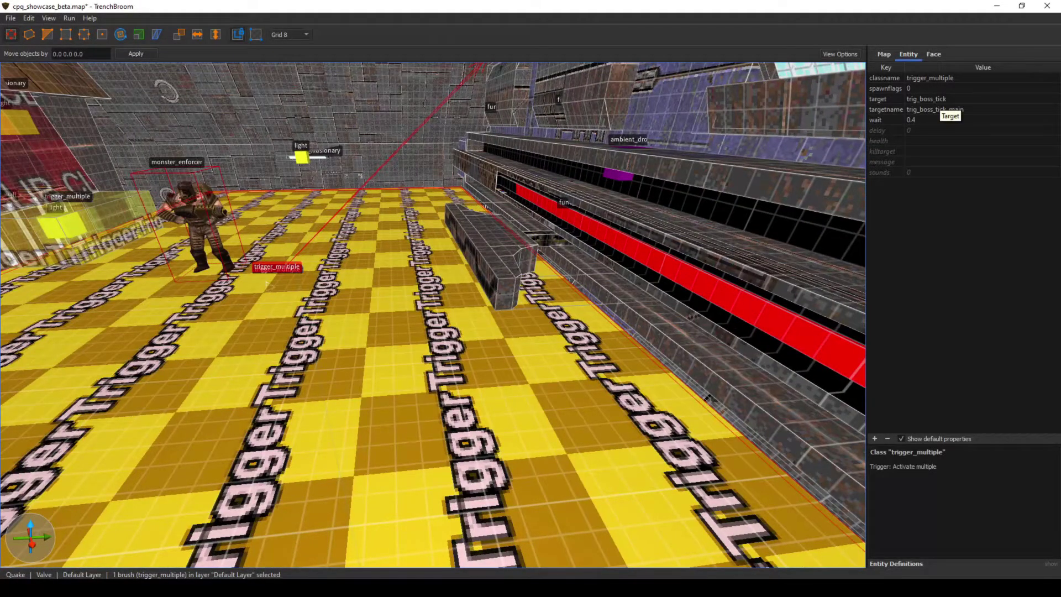
right_click_drag(552, 287, 545, 285)
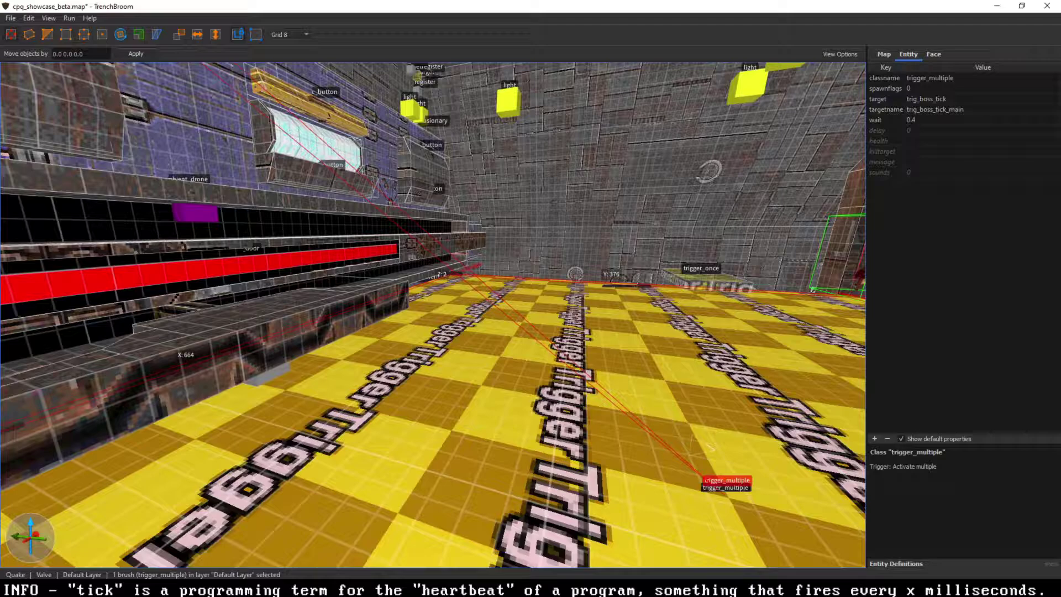
key("w")
right_click_drag(433, 315, 512, 321)
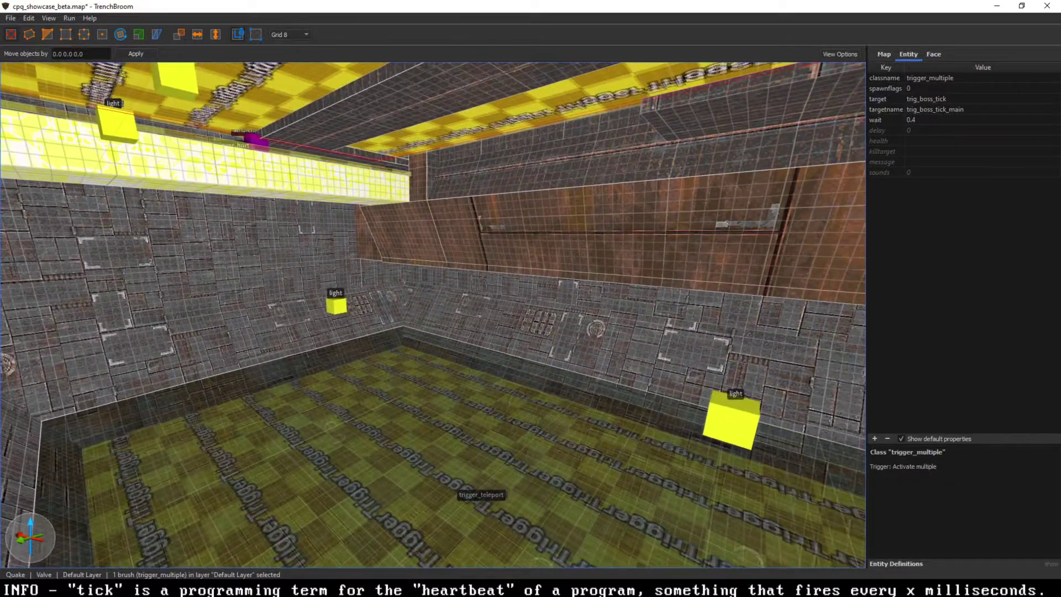
- Inspect the trigger_relay targeting slide_boss above the boss wall
key("d")
right_click_drag(433, 315, 243, 315)
key("w")
key("d")
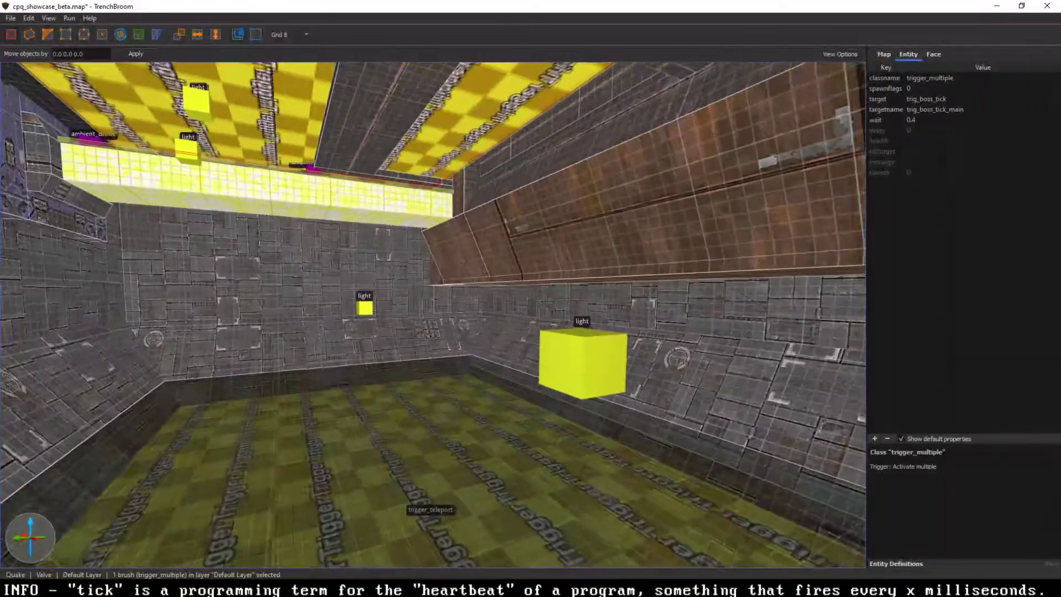
right_click_drag(434, 317, 464, 308)
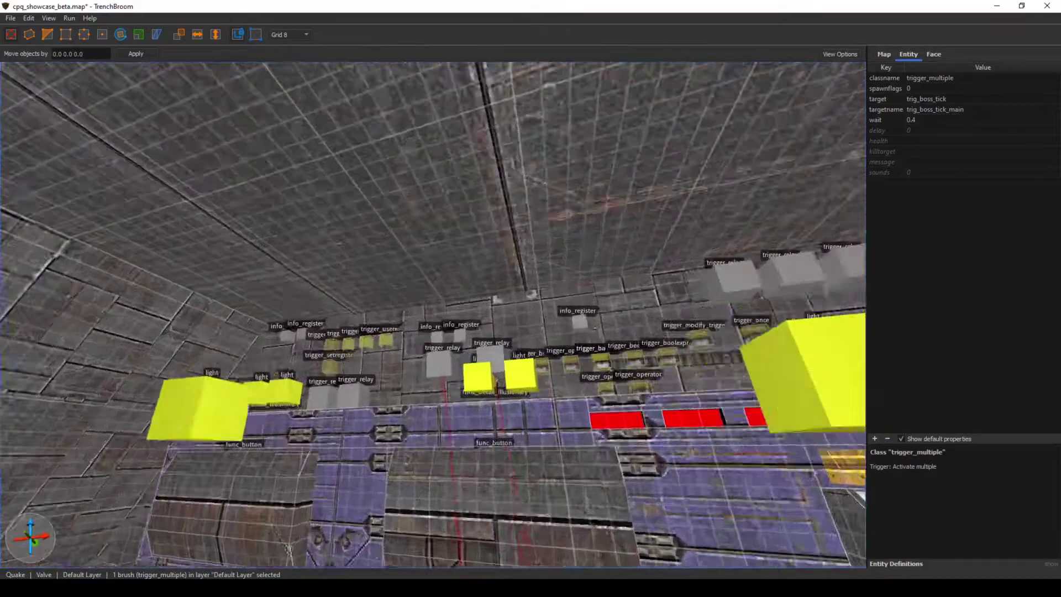
key("w")
right_click_drag(433, 315, 476, 378)
key("s")
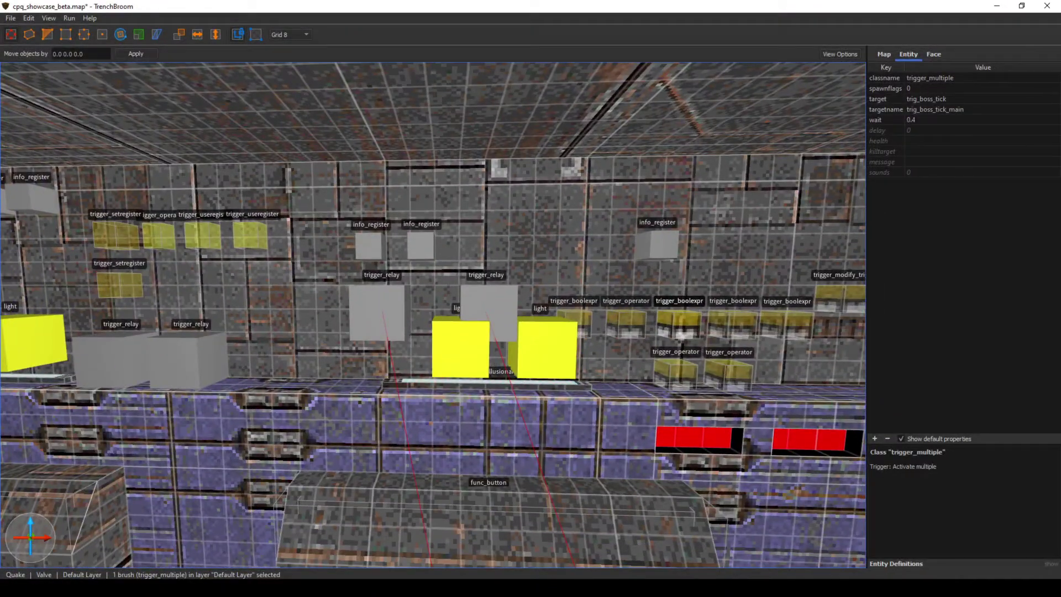
left_click(378, 313)
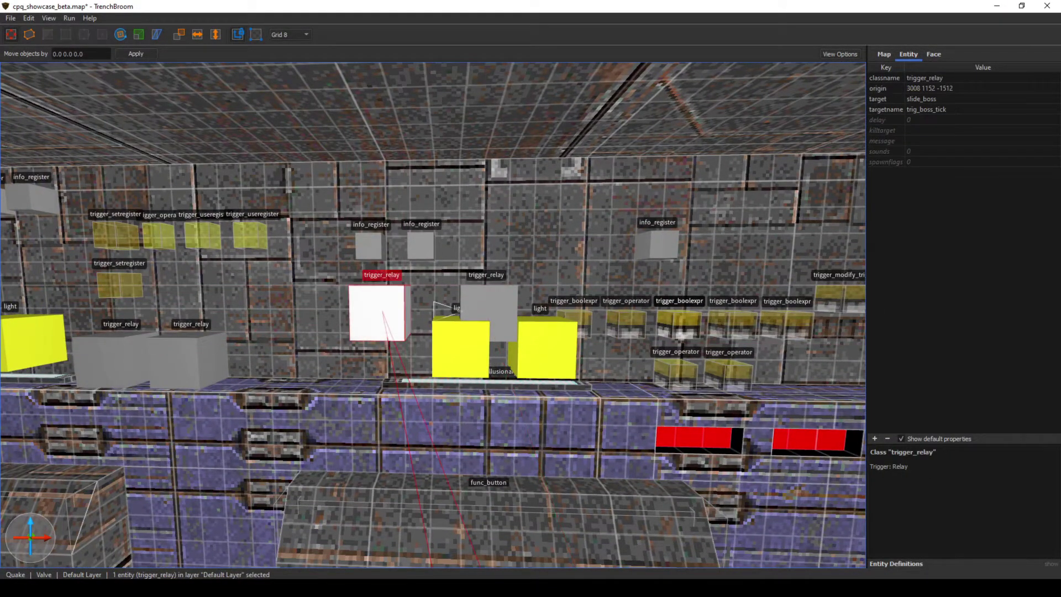
right_click_drag(377, 312, 431, 392)
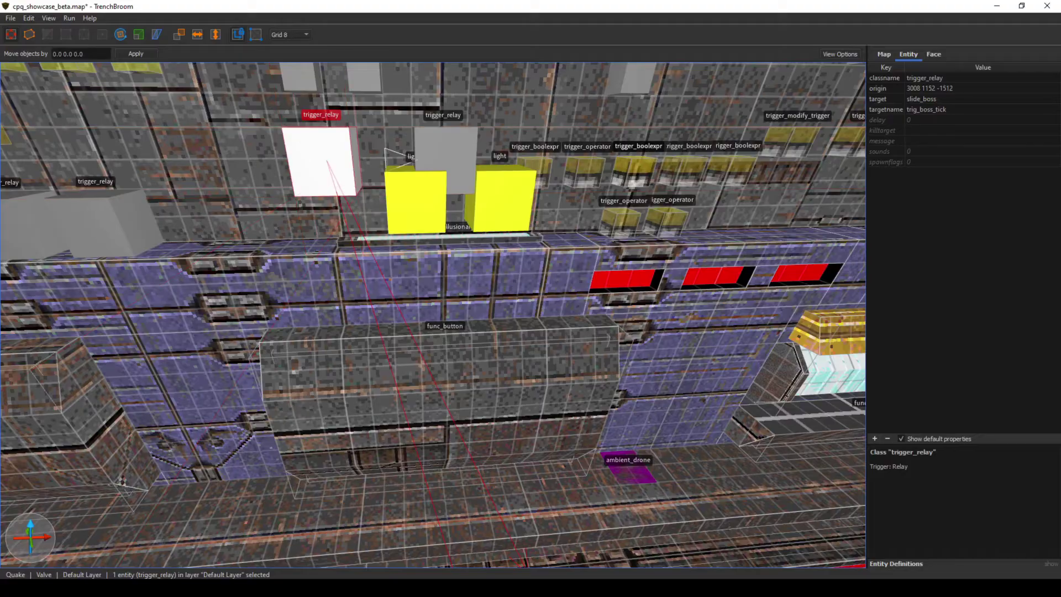
- Inspect the neighbouring trigger_relay that targets expr_check_bosshealth
right_click_drag(326, 161, 376, 177)
right_click_drag(466, 324, 418, 286)
key("w")
left_click(498, 307)
right_click_drag(498, 307, 534, 322)
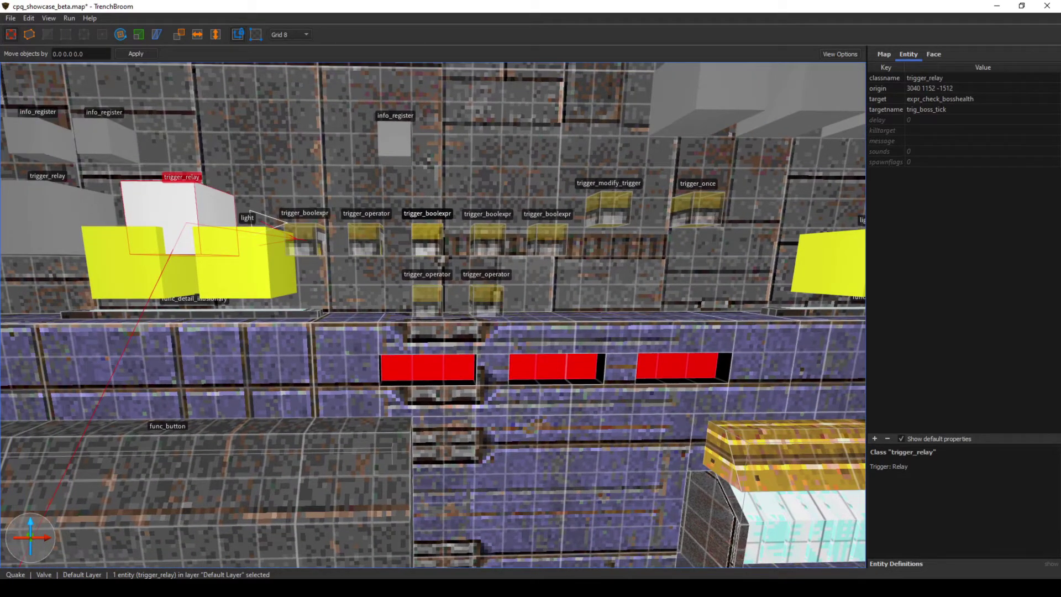
- Inspect the operationtype of the expr_check_bosshealth trigger_boolexpr and the target_reg_1 of the op_setbossstage trigger_operator
key("w")
mouse_move(426, 244)
right_mouse_down()
mouse_move(332, 229)
mouse_move(360, 224)
right_mouse_up()
left_click(306, 222)
key("s")
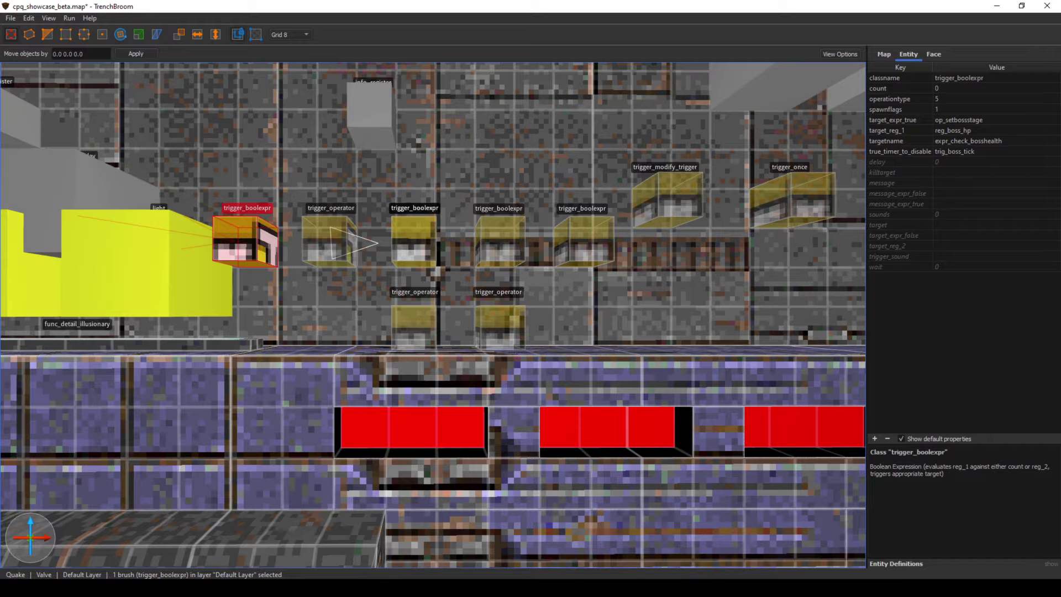
left_click(899, 99)
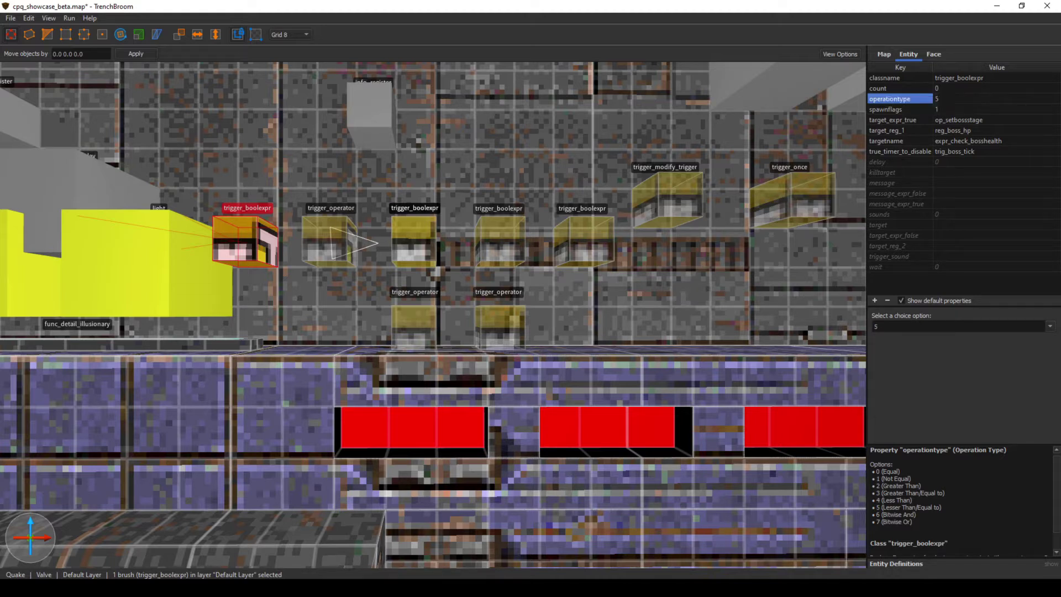
left_click(328, 242)
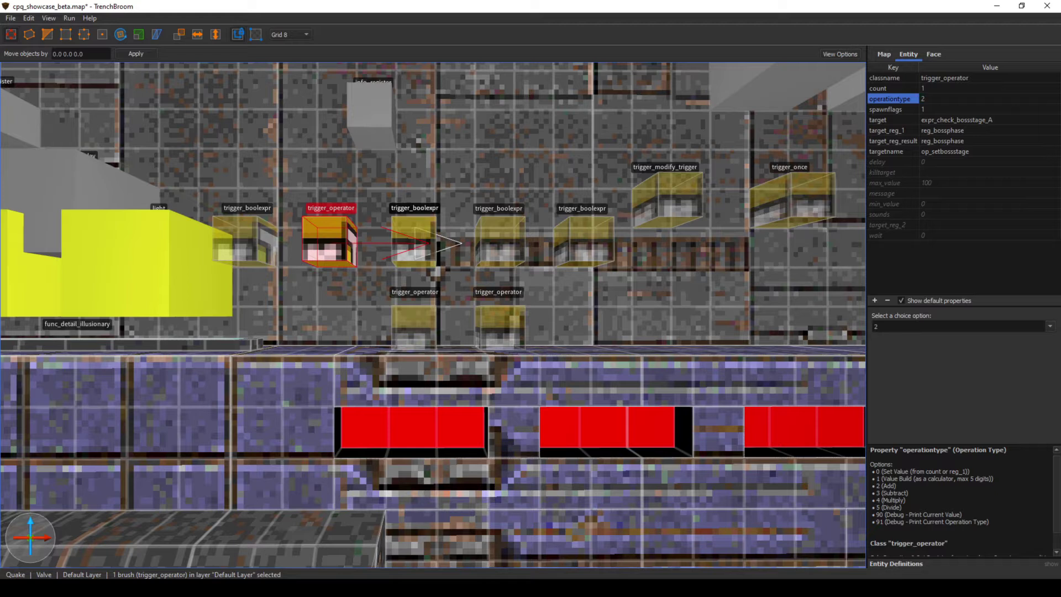
left_click(943, 130)
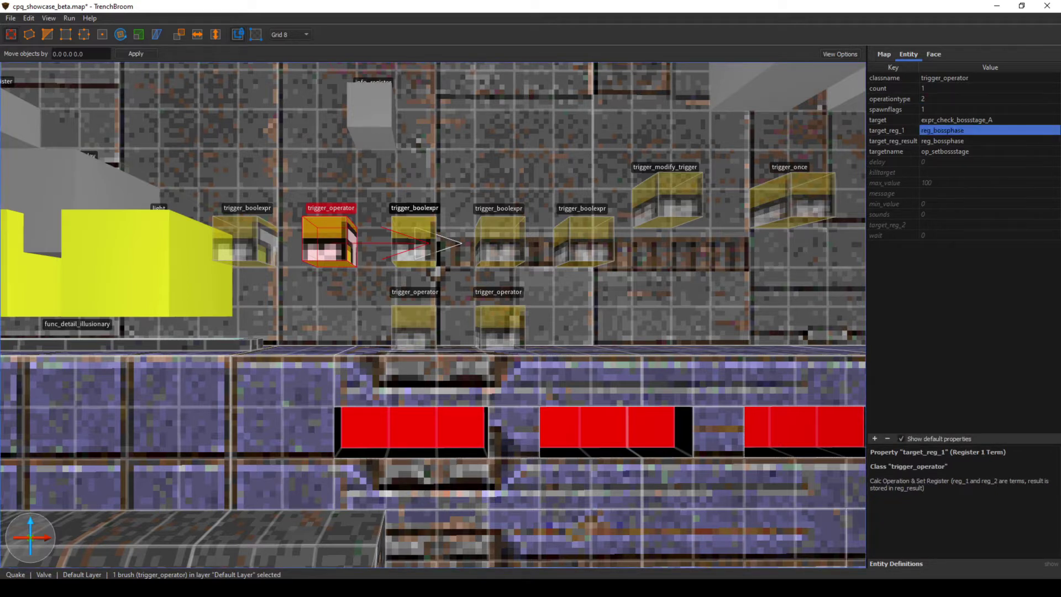
- Compare the three trigger_boolexpr entities expr_check_bossstage_A, expr_check_bossstage_B and expr_check_bossstage_C by cycling through their properties
left_click(413, 243)
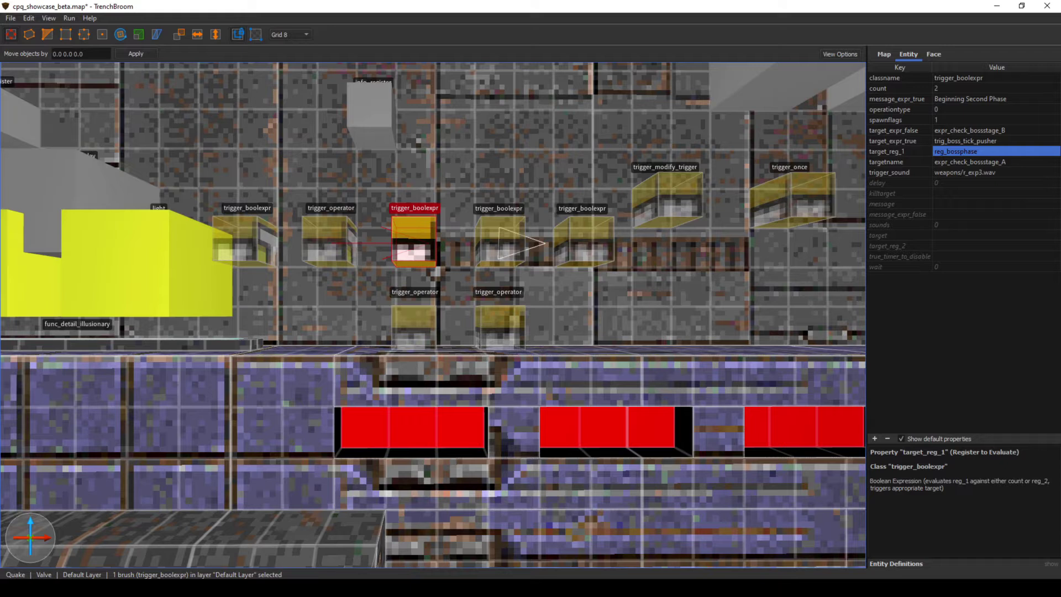
left_click(500, 243)
left_click(583, 241)
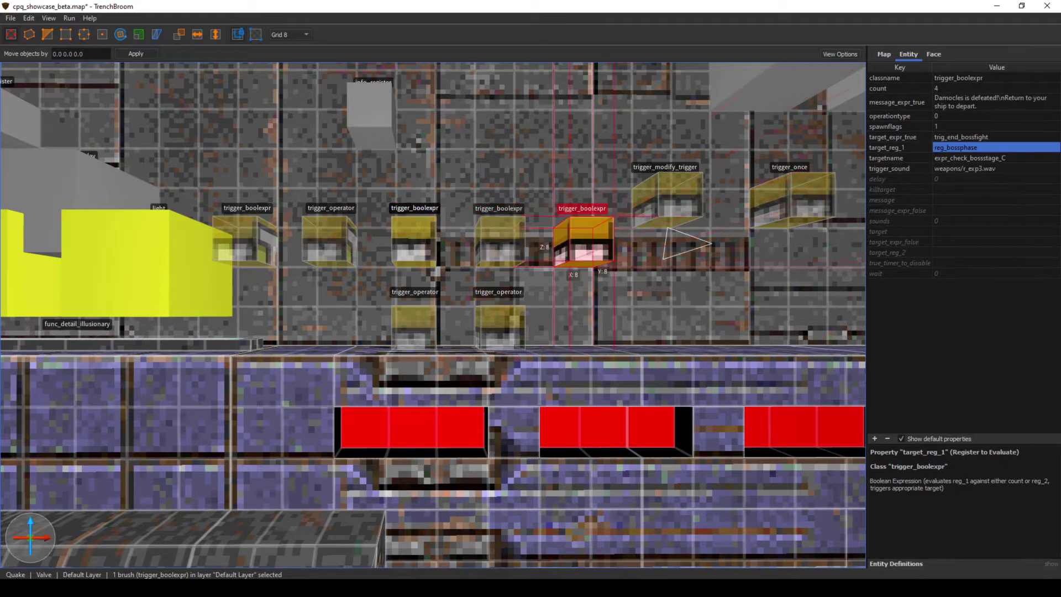
left_click(414, 243)
left_click(500, 243)
left_click(583, 241)
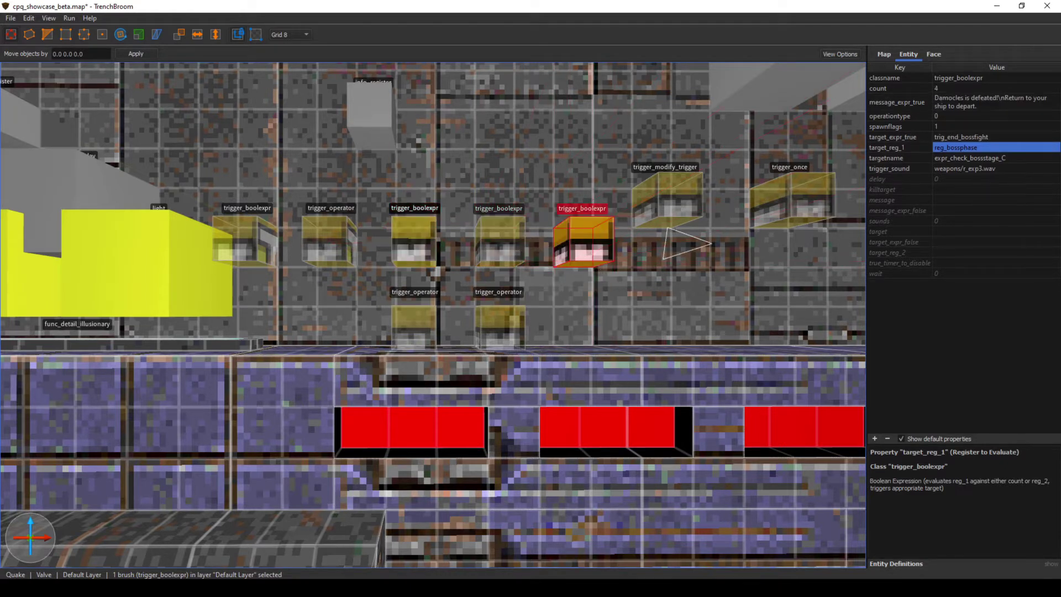
left_click(413, 241)
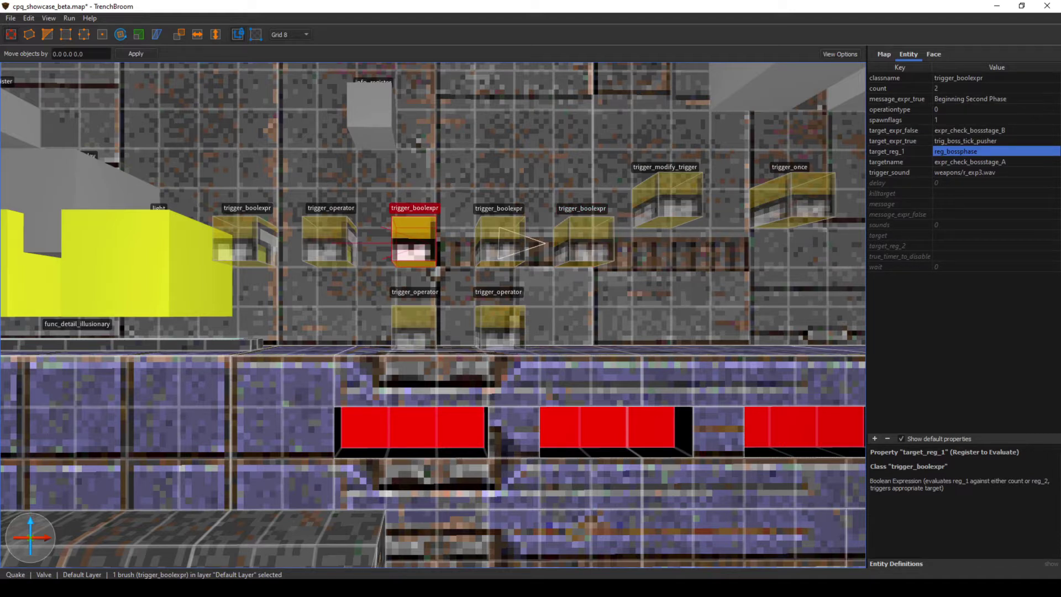
left_click(500, 243)
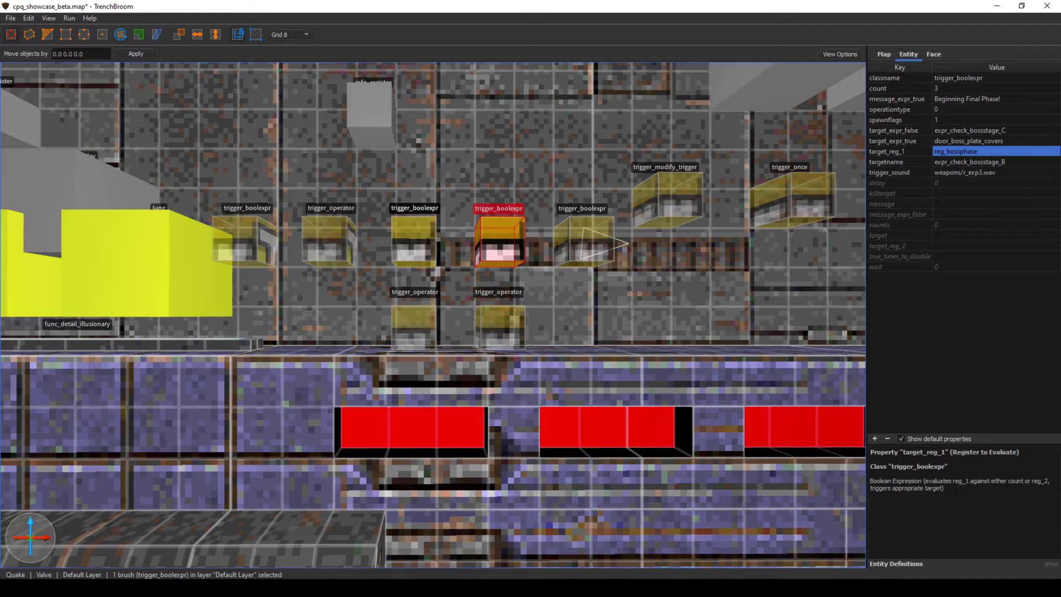
left_click(583, 243)
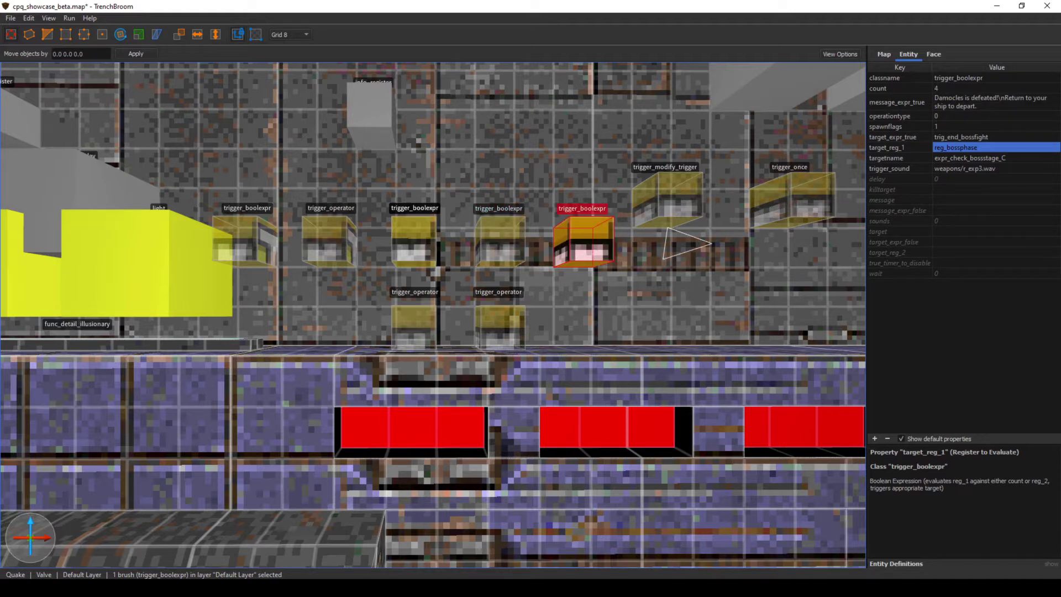
left_click(414, 242)
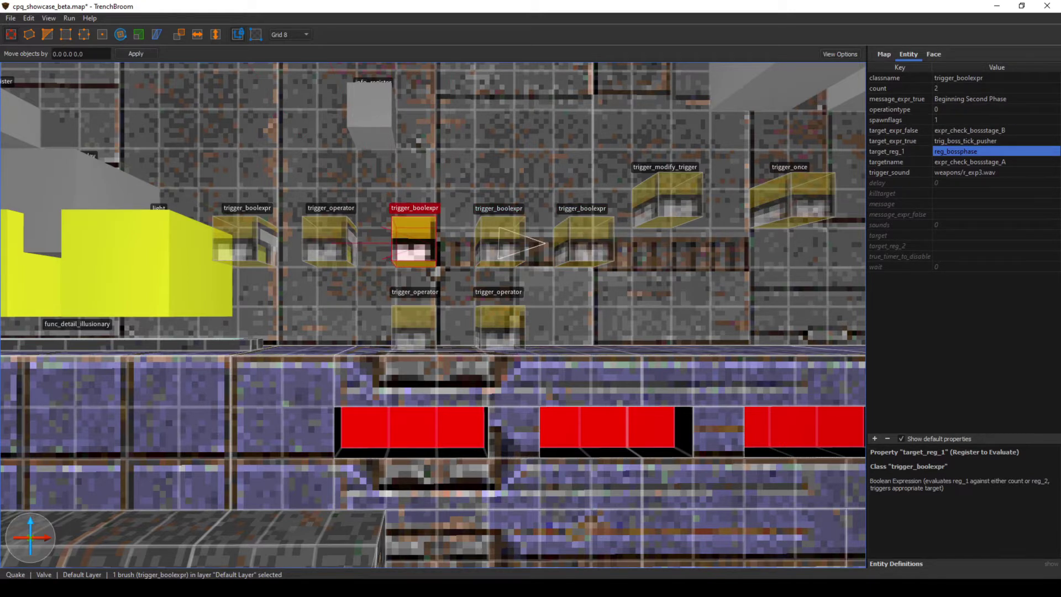
left_click(500, 243)
left_click(583, 244)
- Recheck the expr_check_bossstage_A trigger_boolexpr and inspect the whole door_boss_pusher func_door over the arena floor
left_click(414, 241)
mouse_move(414, 242)
right_mouse_down()
mouse_move(424, 244)
mouse_move(326, 282)
mouse_move(456, 280)
mouse_move(356, 273)
mouse_move(443, 276)
right_mouse_up()
key("s")
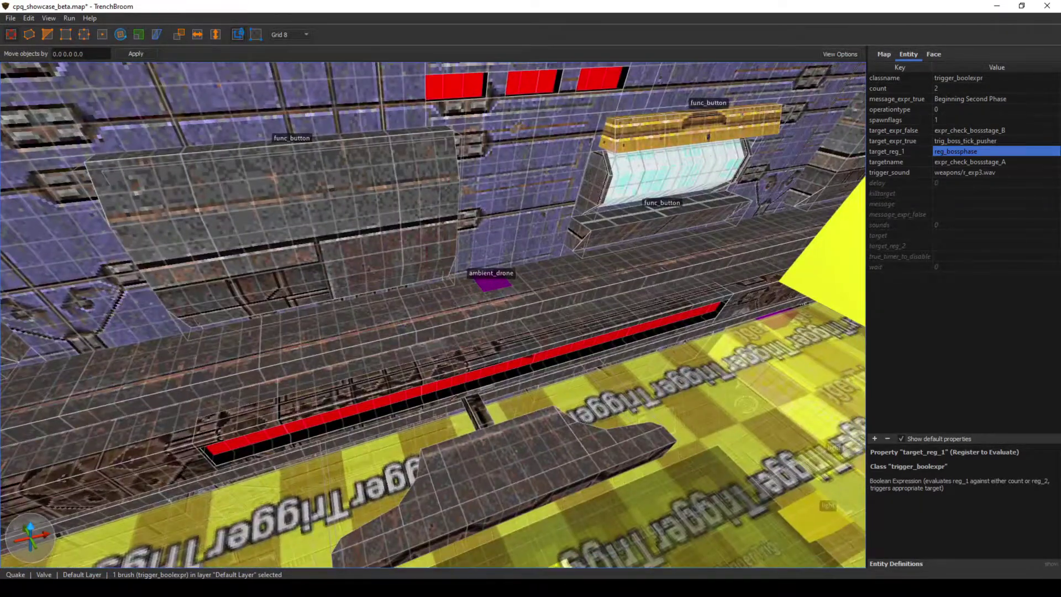
double_click(508, 470)
- Inspect the expr_check_bossstage_B trigger_boolexpr and view the plate-covered cores on the boss wall
mouse_move(487, 387)
right_mouse_down()
mouse_move(451, 276)
mouse_move(462, 275)
right_mouse_up()
key("w")
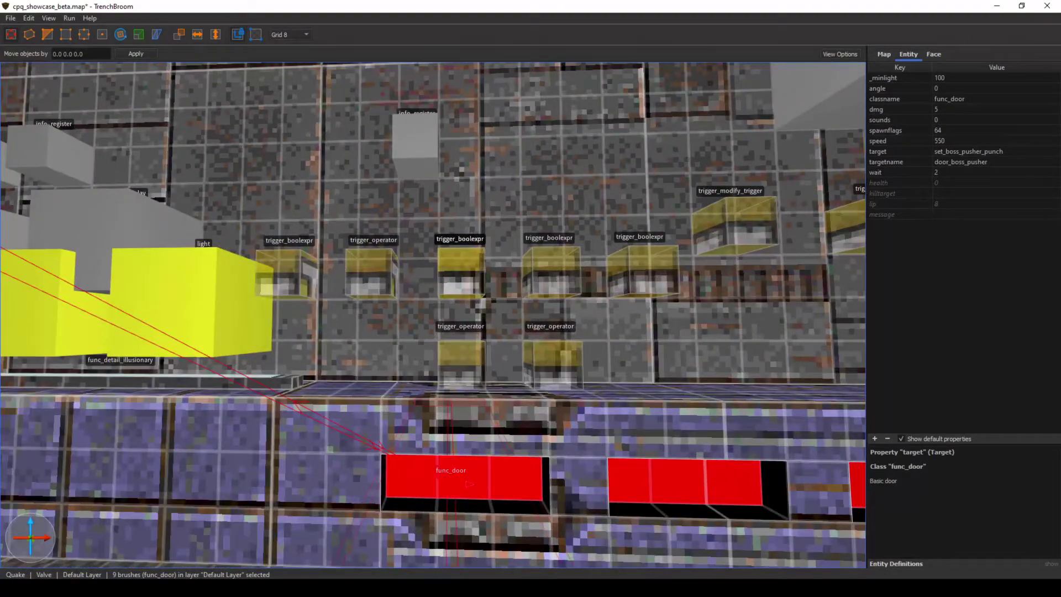
left_click(552, 272)
right_click_drag(551, 272, 569, 290)
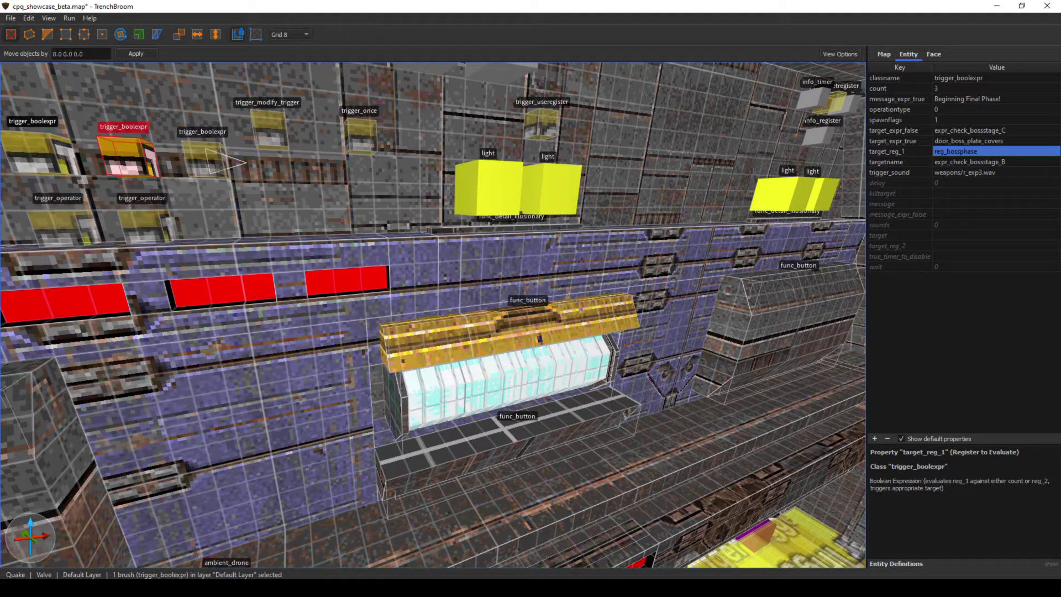
right_click_drag(500, 509, 481, 494)
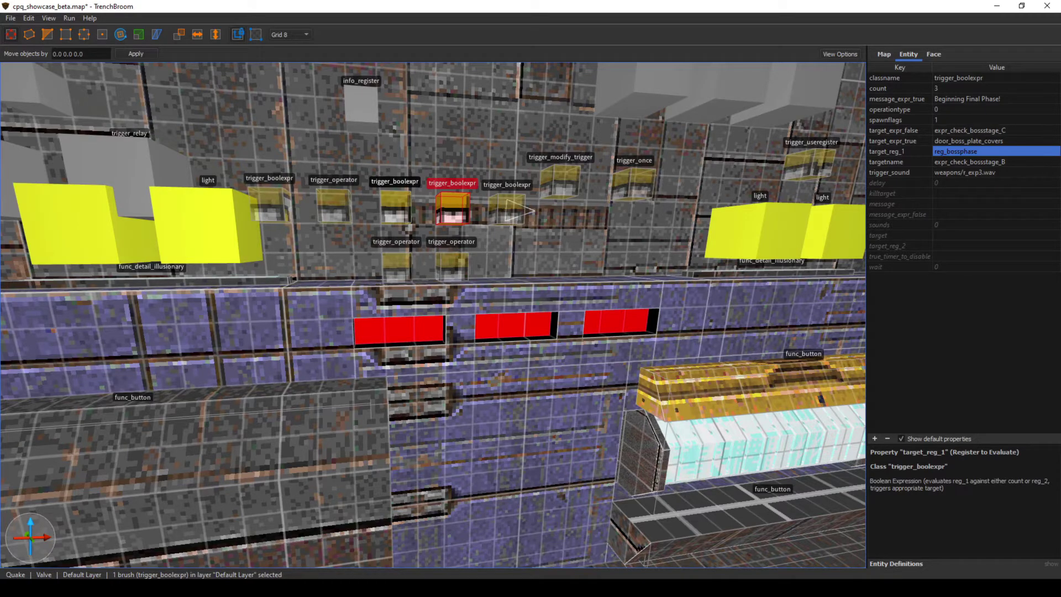
- Inspect the expr_check_bossstage_C trigger_boolexpr, including its trigger_sound property
left_click(507, 211)
right_click_drag(508, 211, 582, 209)
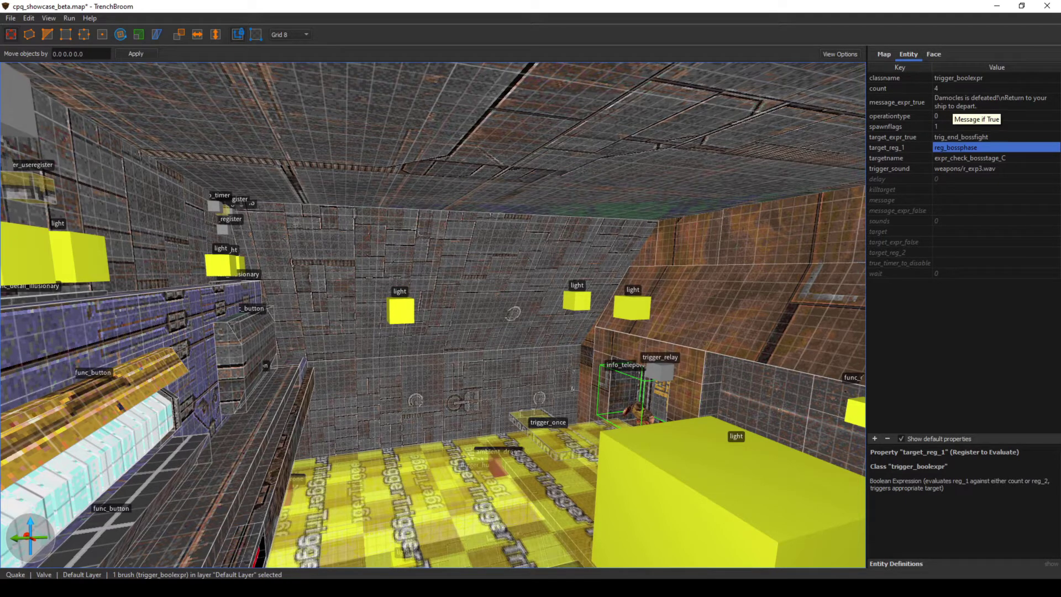
left_click(901, 168)
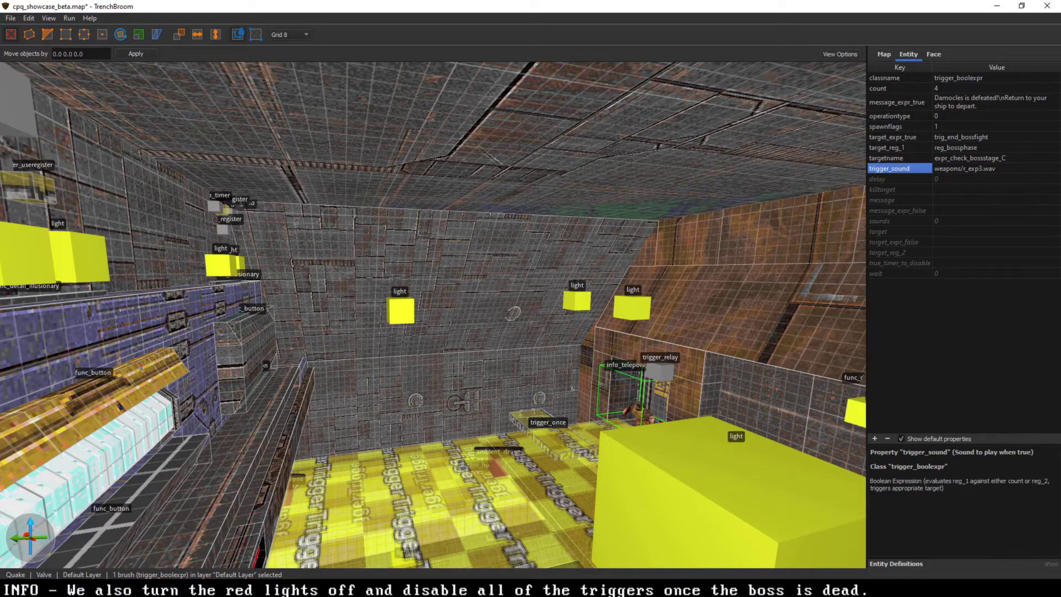
- Compare the two lower trigger_operator entities named trig_boss_tick_pusher and door_boss_plate_covers
mouse_move(573, 389)
right_mouse_down()
mouse_move(477, 384)
mouse_move(487, 381)
right_mouse_up()
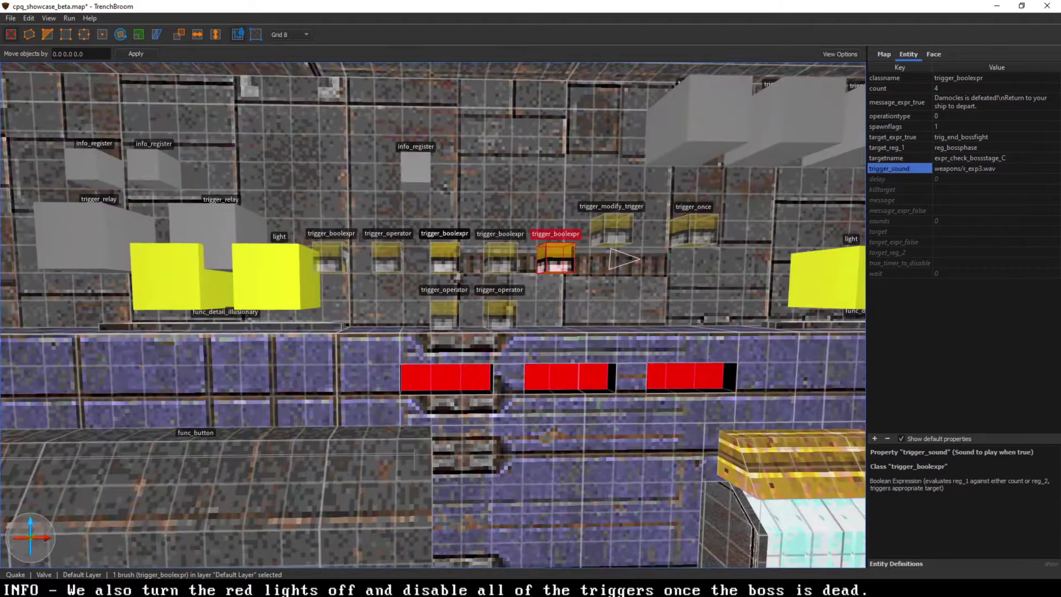
left_click(444, 309)
scroll(442, 276, "up", 2)
scroll(439, 310, "up", 3)
right_click_drag(441, 302, 445, 300)
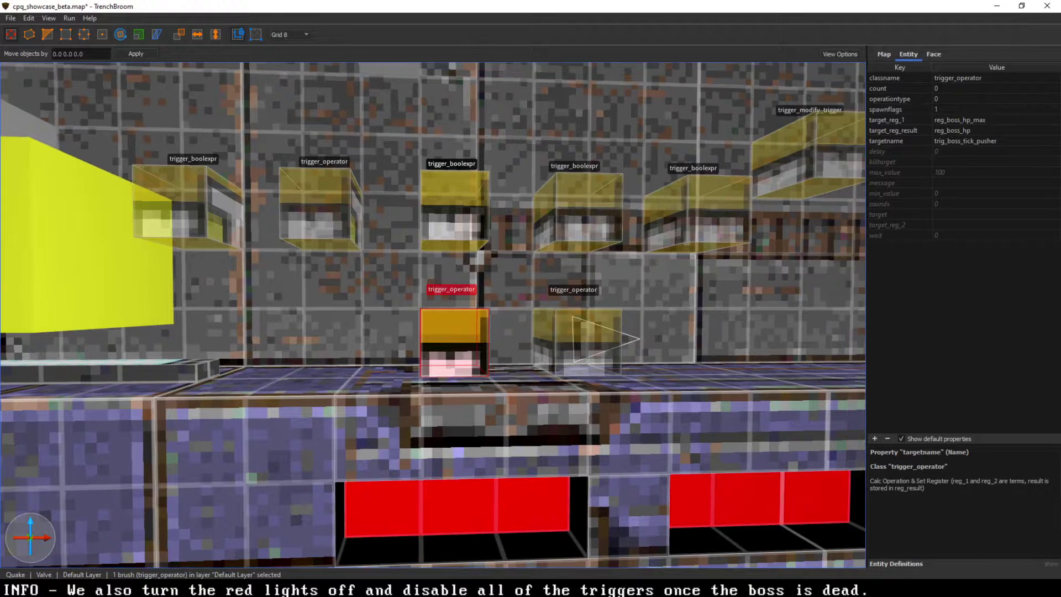
left_click(449, 221)
left_click(452, 337)
left_click(580, 340)
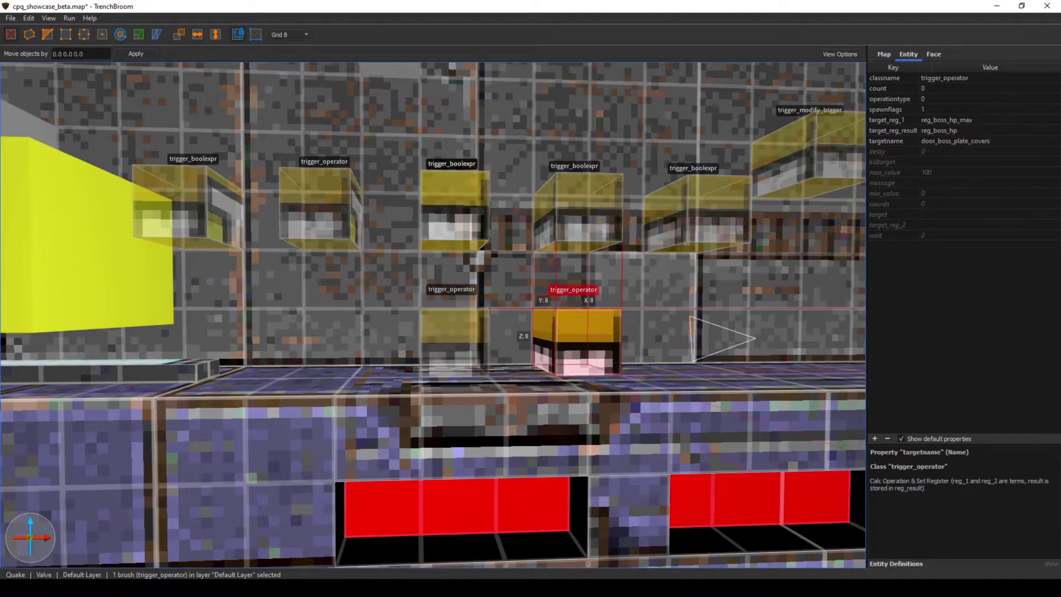
- Examine the target_reg_1 and target_reg_result properties of the door_boss_plate_covers trigger_operator
scroll(442, 277, "down", 5)
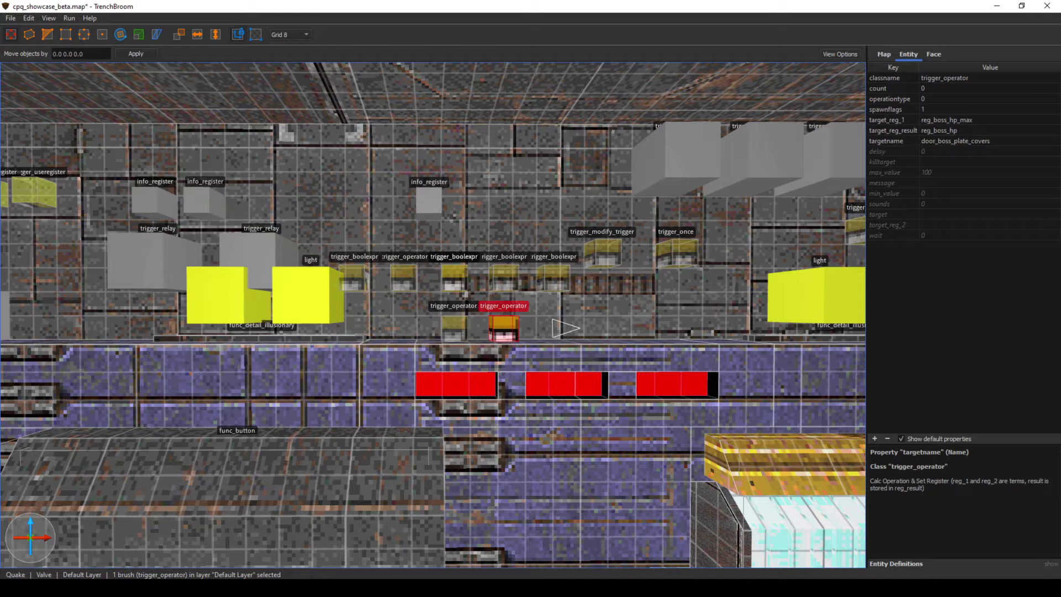
left_click(947, 120)
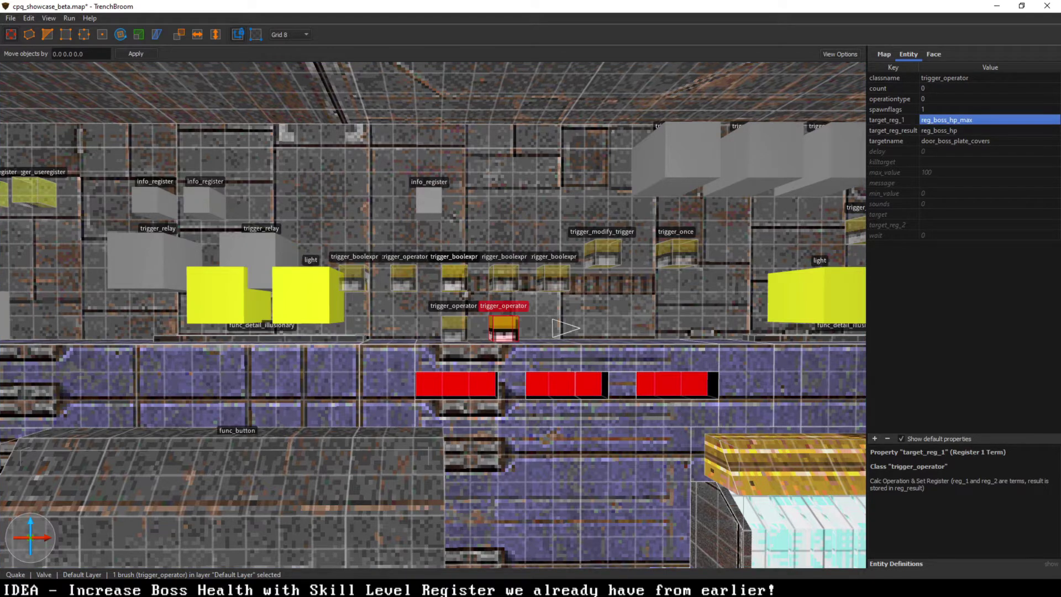
left_click(940, 130)
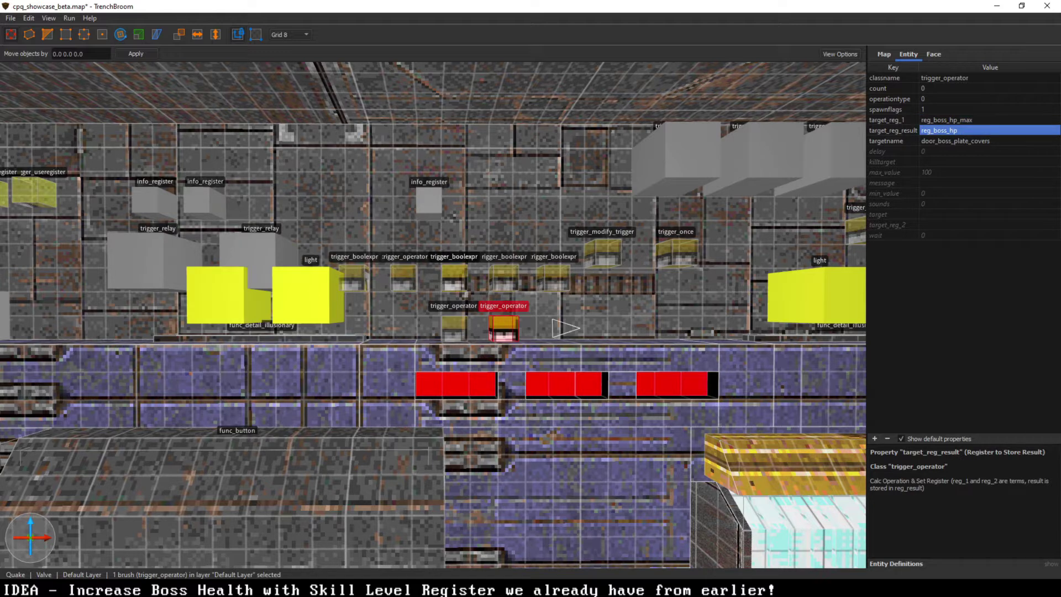
- Recheck the count of the reg_boss_hp_max info_register
mouse_move(425, 221)
right_mouse_down()
mouse_move(434, 228)
mouse_move(419, 232)
right_mouse_up()
key("a")
left_click(409, 135)
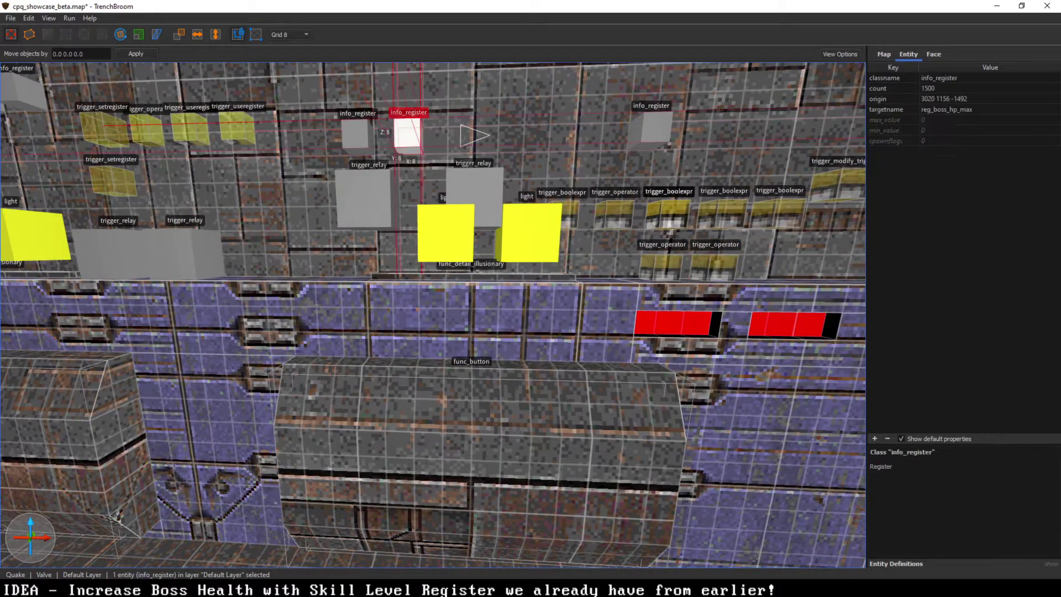
- Return to the pusher block over the arena floor and inspect the door_boss_pusher func_door's properties
key("d")
right_click_drag(408, 135, 413, 135)
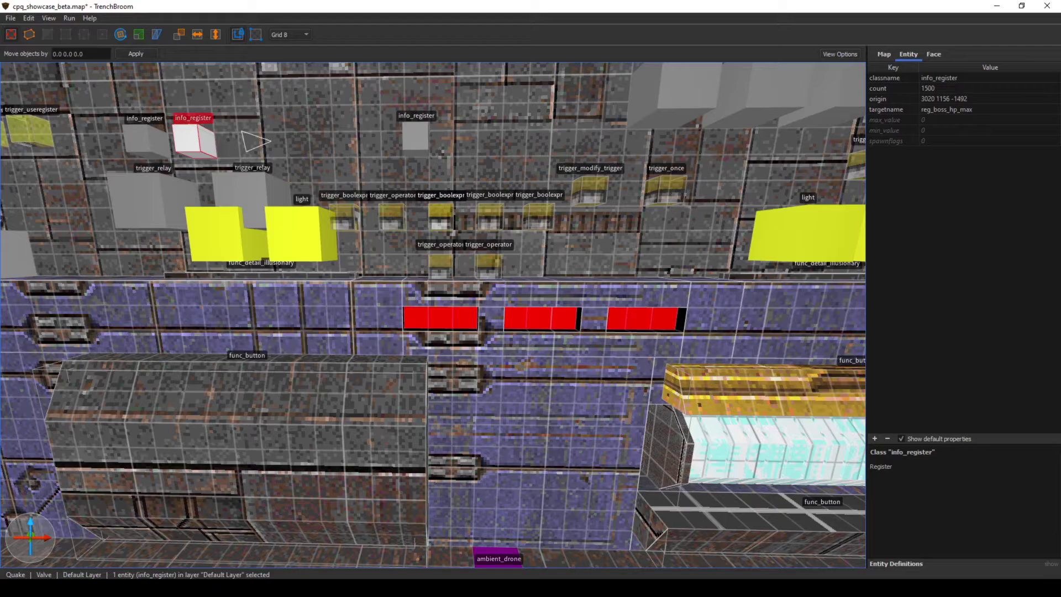
key("s")
right_click_drag(416, 210, 522, 182)
key("a")
key("s")
key("w")
key("s")
key("w")
key("s")
key("s")
key("a")
key("w")
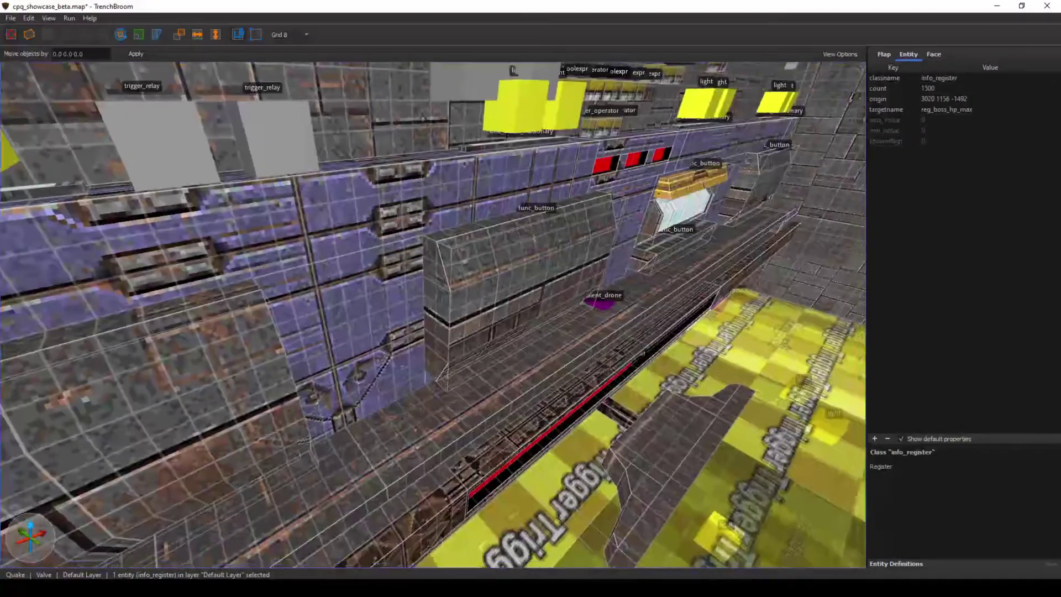
left_click(673, 440)
right_click_drag(673, 439, 709, 440)
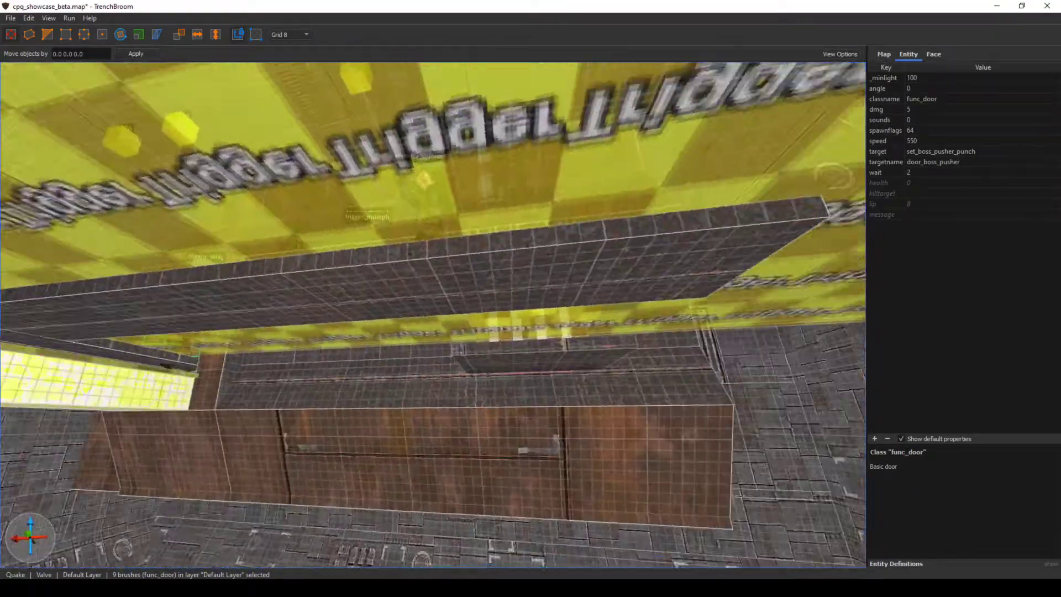
- Inspect the trig_boss_tick_pusher trigger_multiple covering the arena around the pusher
right_click_drag(423, 166, 442, 165)
left_click(442, 166)
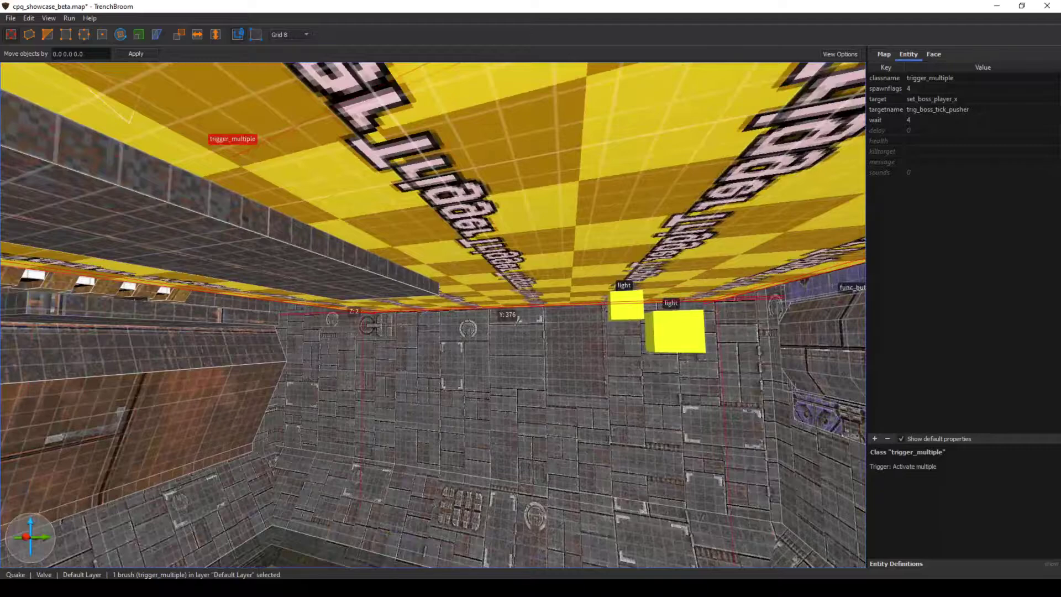
right_click_drag(433, 315, 401, 384)
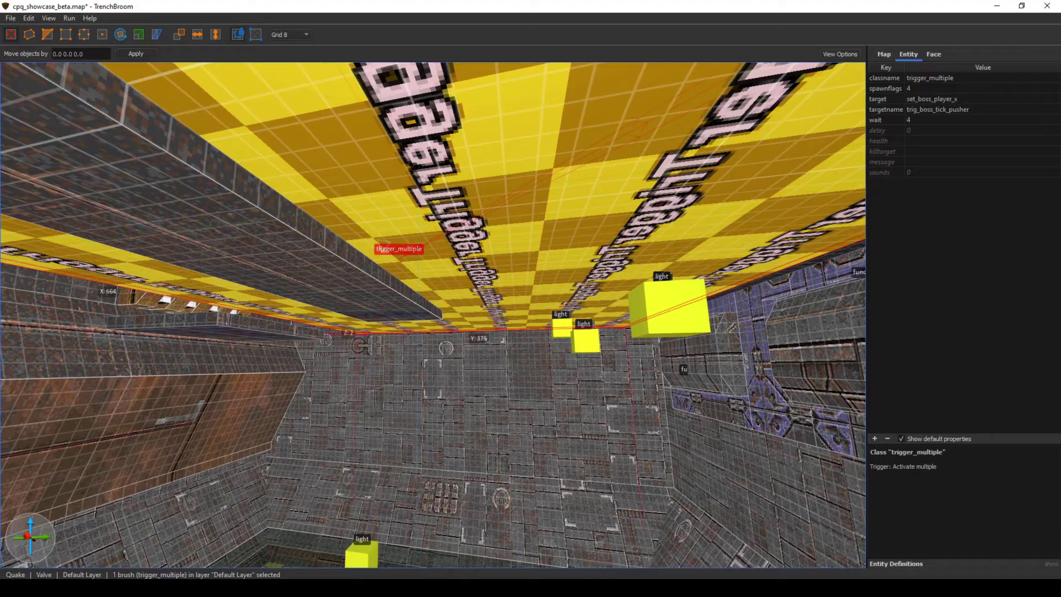
- Compare the wait values of the trig_boss_tick_pusher and trig_boss_tick_main trigger_multiples covering the arena
mouse_move(433, 315)
right_mouse_down()
mouse_move(497, 249)
mouse_move(531, 265)
mouse_move(409, 354)
mouse_move(309, 387)
mouse_move(486, 232)
mouse_move(439, 252)
right_mouse_up()
left_click(884, 120)
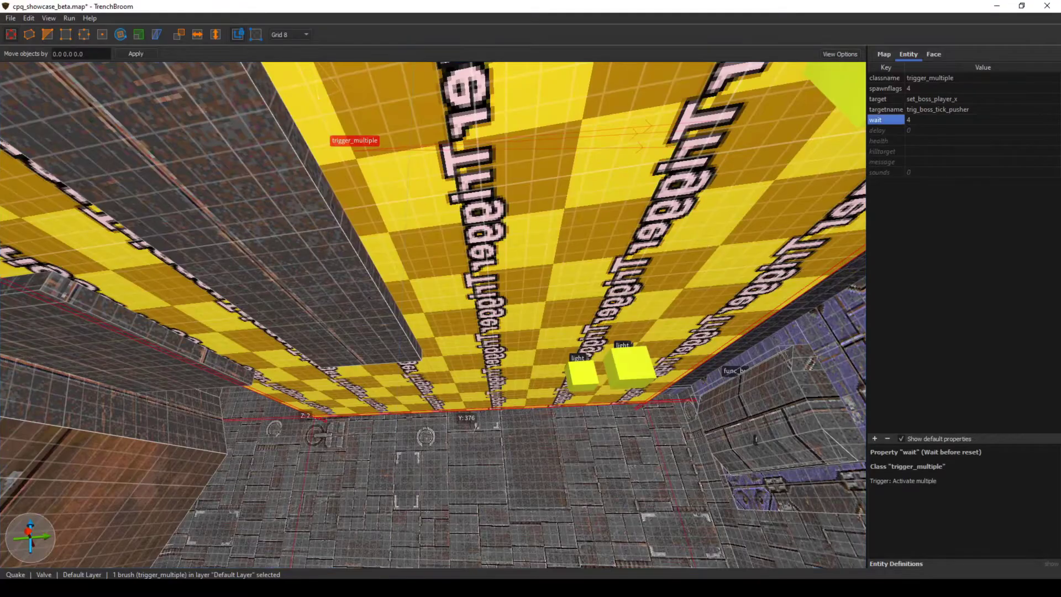
mouse_move(433, 315)
right_mouse_down()
mouse_move(442, 287)
mouse_move(497, 243)
mouse_move(636, 321)
mouse_move(686, 326)
right_mouse_up()
left_click(580, 354)
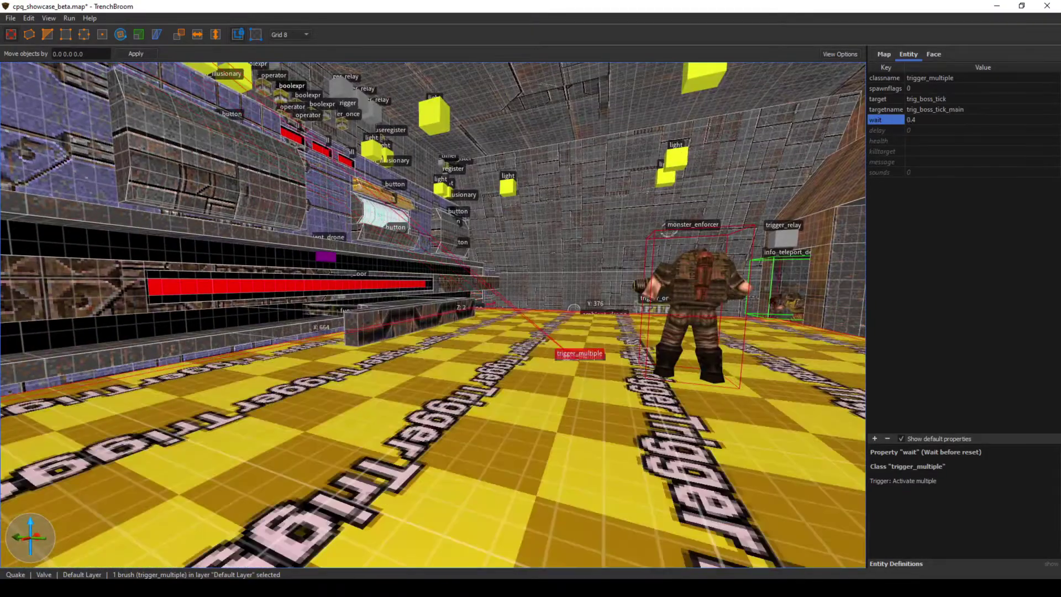
mouse_move(580, 353)
right_mouse_down()
mouse_move(591, 423)
mouse_move(487, 476)
mouse_move(563, 332)
mouse_move(486, 332)
right_mouse_up()
left_click(563, 331)
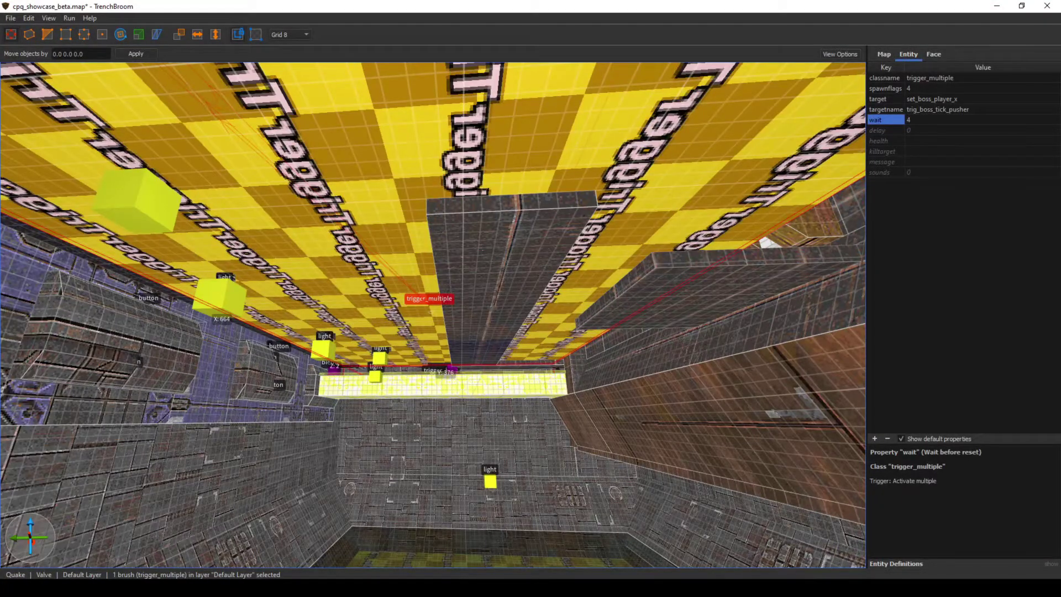
- Slide the door_boss_pusher func_door back and forth along the wall beneath the boss health bar
mouse_move(486, 331)
right_mouse_down()
mouse_move(459, 332)
mouse_move(412, 393)
mouse_move(447, 389)
right_mouse_up()
double_click(519, 343)
right_click_drag(520, 342, 470, 348)
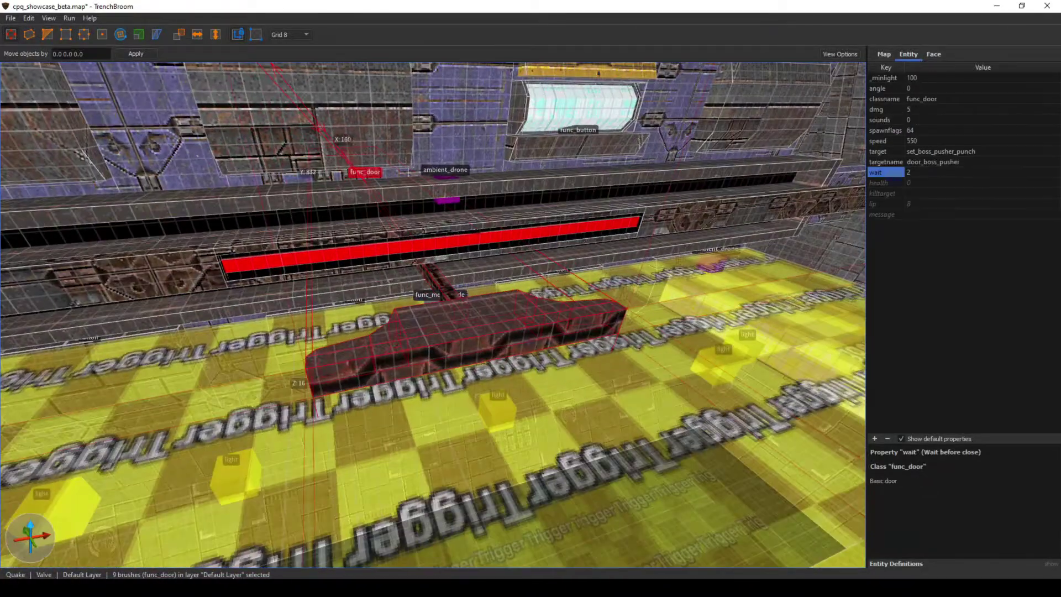
mouse_move(470, 353)
left_mouse_down()
mouse_move(304, 370)
mouse_move(724, 310)
left_mouse_up()
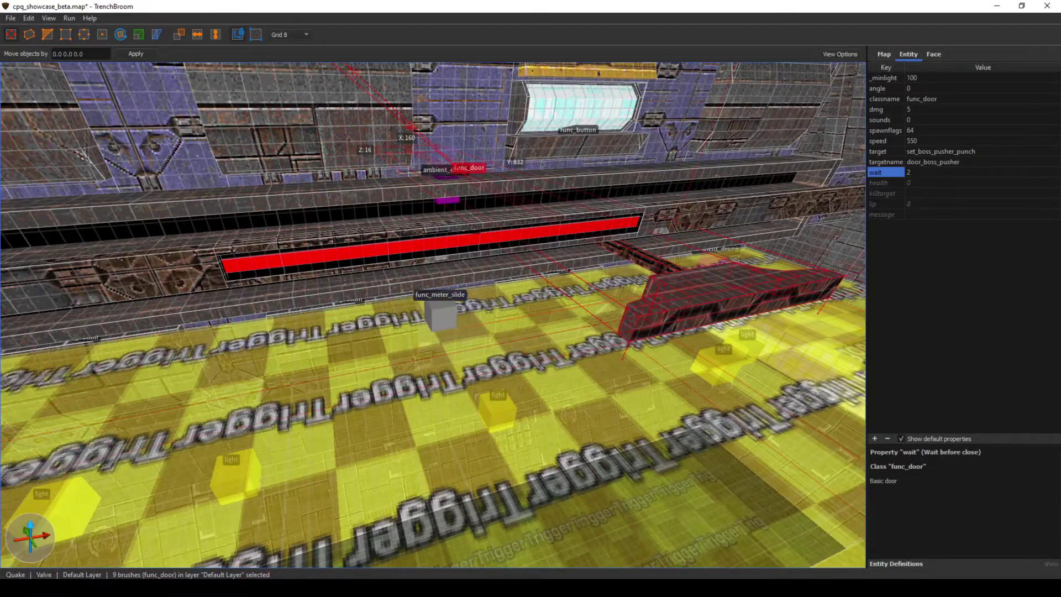
right_click_drag(724, 310, 829, 315)
left_click_drag(428, 271, 381, 318)
mouse_move(381, 318)
right_mouse_down()
mouse_move(311, 302)
mouse_move(271, 212)
mouse_move(277, 202)
mouse_move(334, 284)
mouse_move(442, 287)
mouse_move(384, 315)
right_mouse_up()
- Go to the logic entities above the arena wall and inspect the reg_boss_player_x info_register
key("w")
key("s")
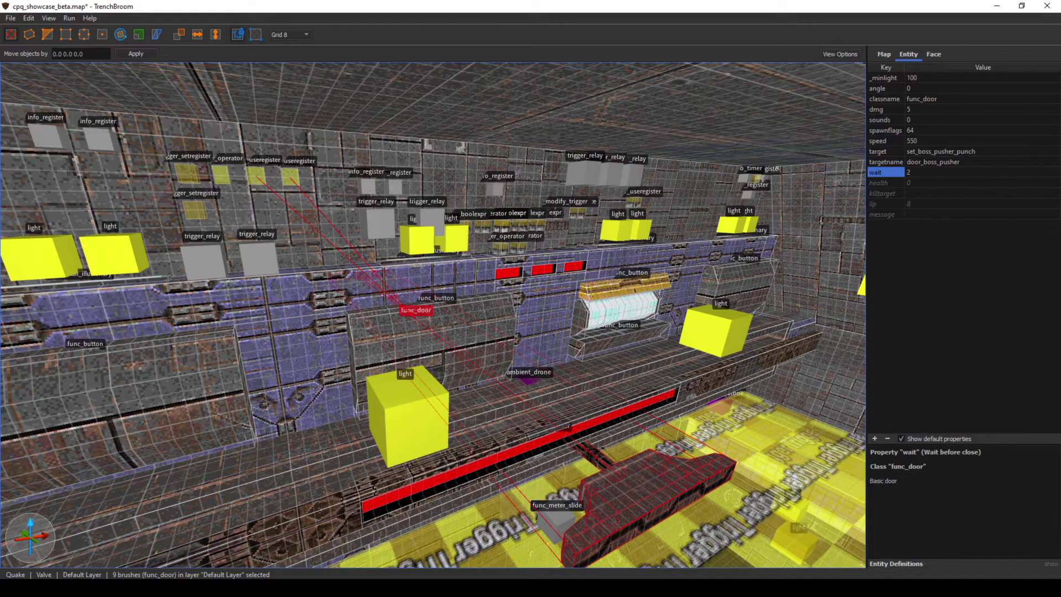
right_click_drag(433, 315, 298, 304)
key("w")
key("s")
key("d")
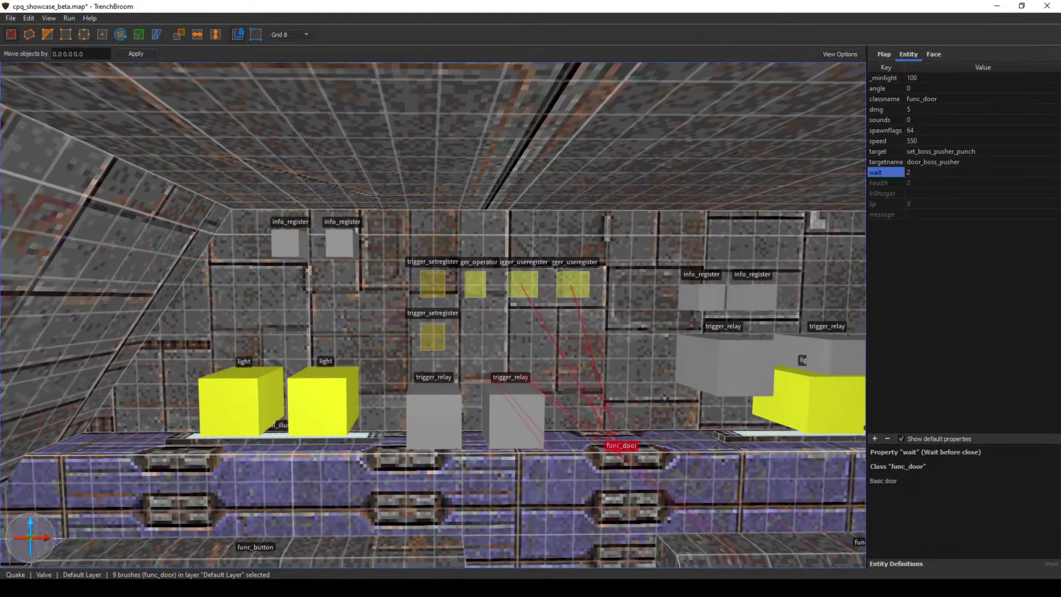
key("w")
left_click(183, 182)
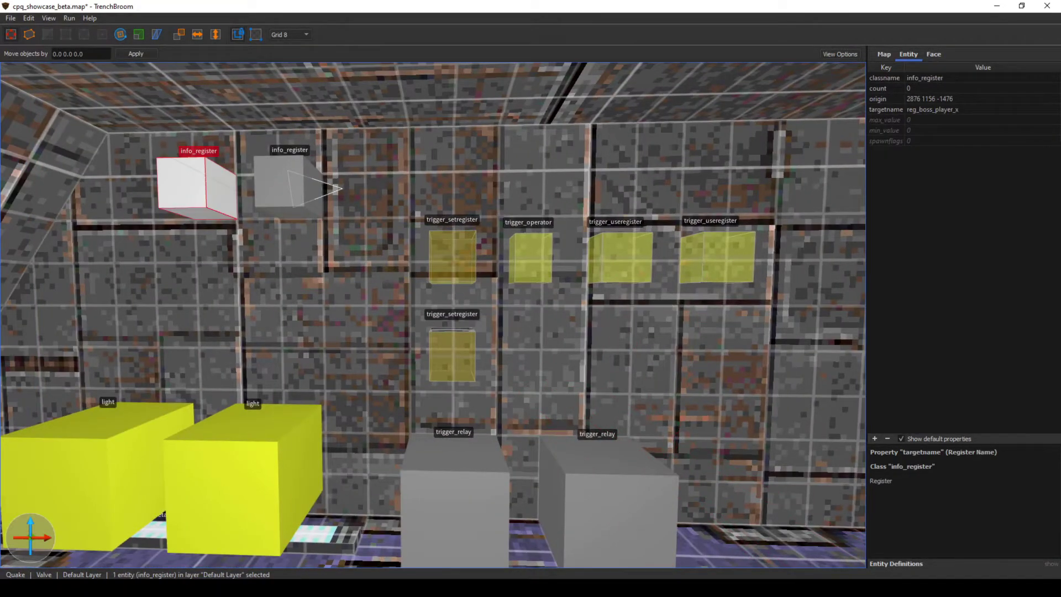
key("s")
- Look over the arena, then inspect the set_boss_player_x_close trigger_setregister's properties
right_click_drag(232, 188, 331, 326)
key("w")
key("a")
key("d")
left_click_drag(630, 395, 623, 420)
right_click_drag(619, 420, 408, 159)
key("w")
left_click(409, 150)
left_click(426, 165)
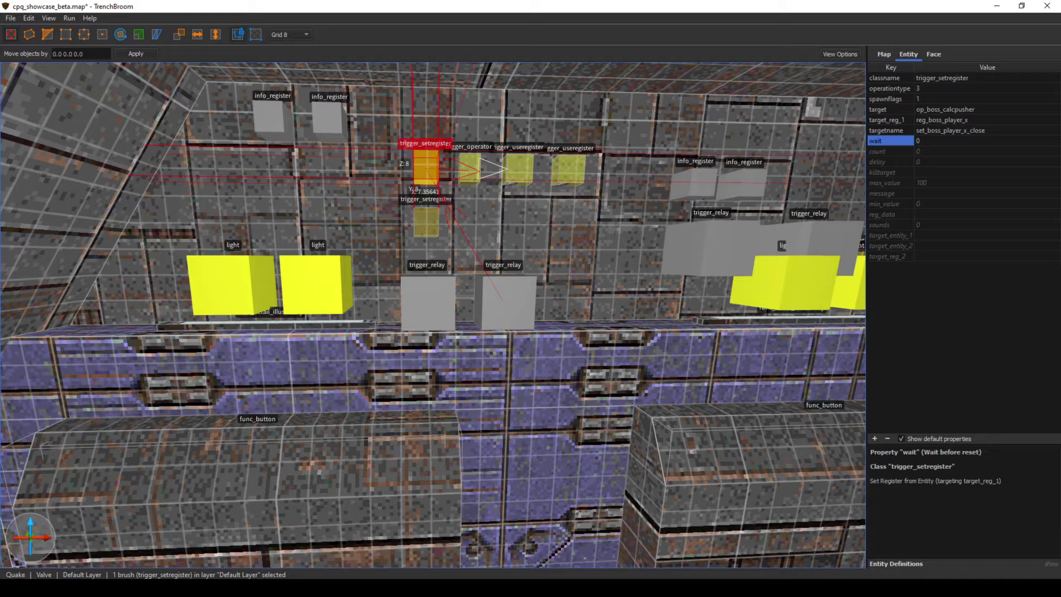
- Review the entities around set_boss_player_x_close and examine the operationtype options of that trigger_setregister
right_click_drag(425, 168, 475, 199)
left_click(514, 235)
left_click(390, 178)
mouse_move(265, 152)
right_mouse_down()
mouse_move(315, 254)
mouse_move(332, 121)
mouse_move(386, 108)
mouse_move(391, 78)
mouse_move(321, 183)
mouse_move(271, 152)
mouse_move(265, 169)
mouse_move(257, 158)
mouse_move(265, 118)
mouse_move(296, 124)
right_mouse_up()
key("w")
left_click(387, 122)
key("w")
key("w")
key("w")
key("a")
left_click(499, 251)
right_click_drag(498, 251, 475, 240)
key("w")
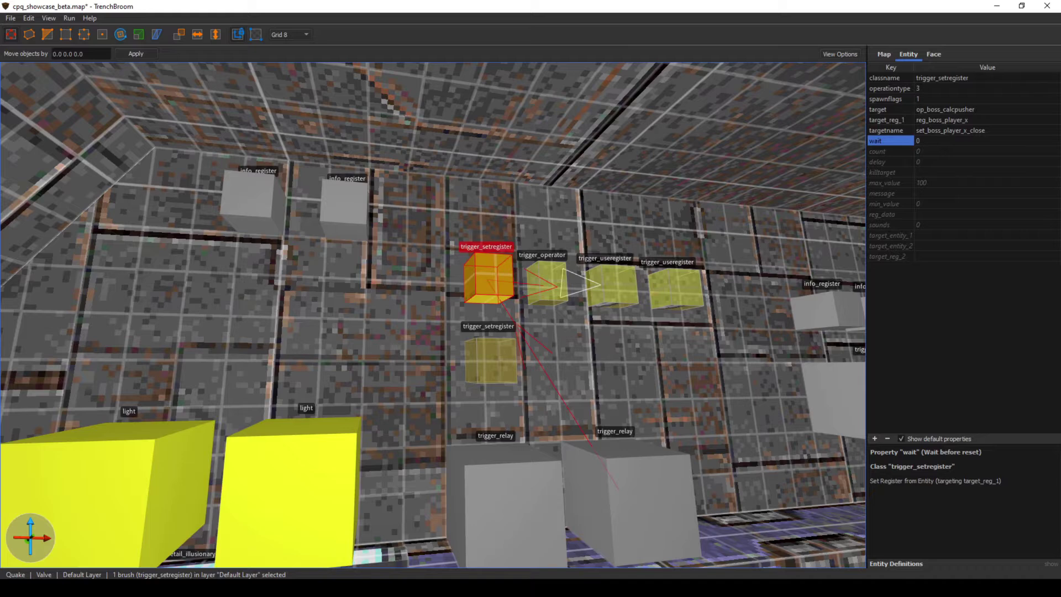
left_click(890, 88)
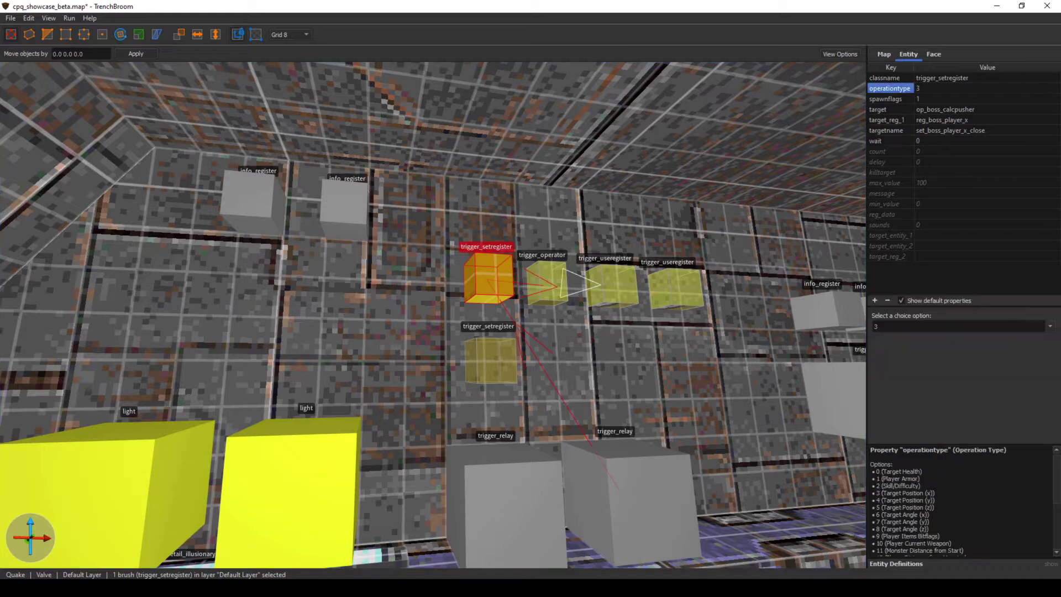
right_click_drag(580, 260, 614, 235)
key("d")
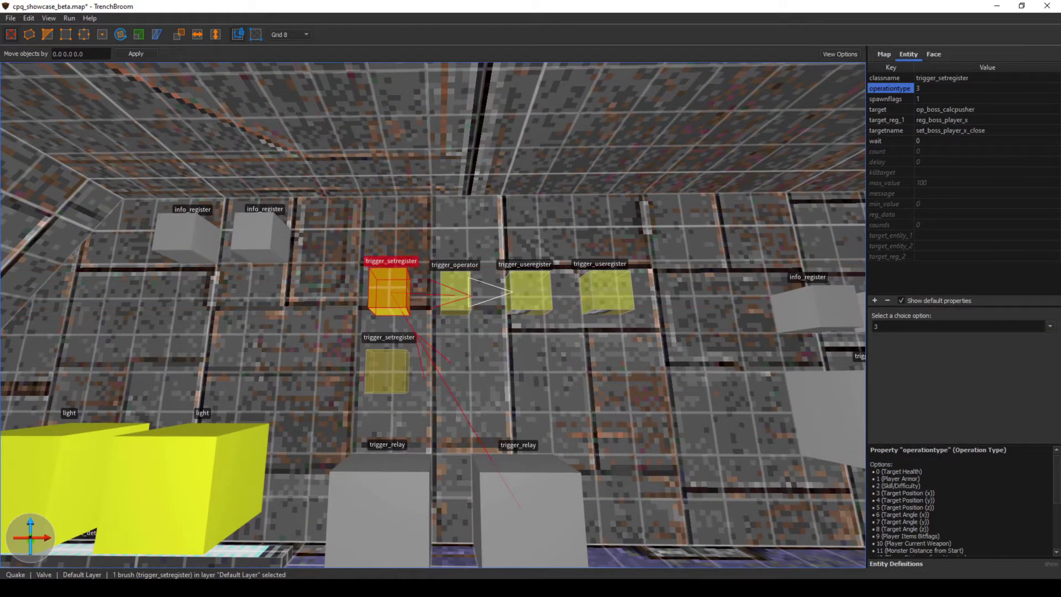
- Inspect the op_boss_calcpusher trigger_operator's operation and count, comparing it with the door_boss_pusher func_door
left_click(455, 293)
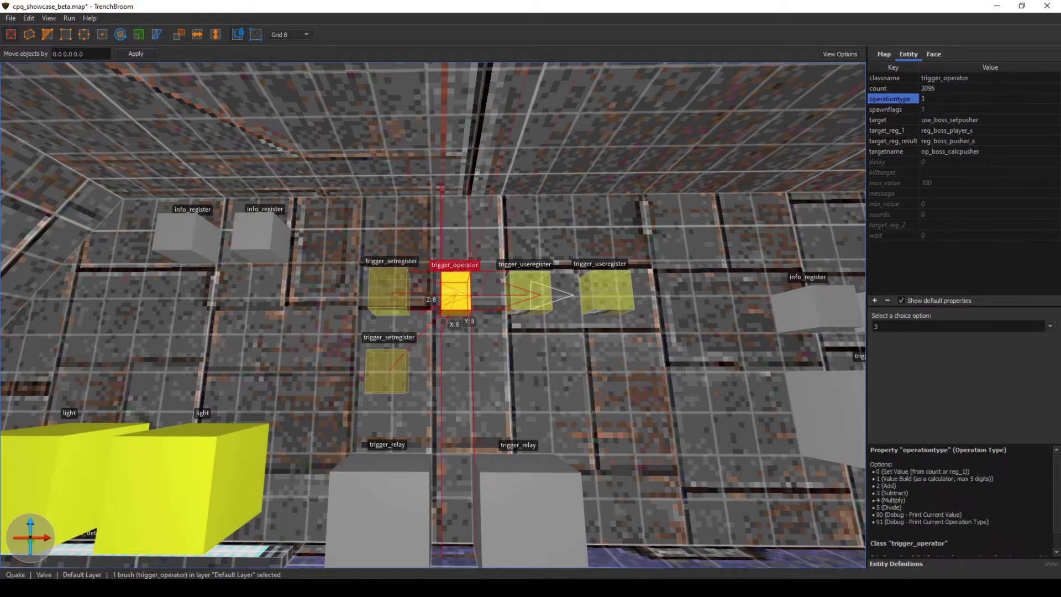
mouse_move(455, 293)
right_mouse_down()
mouse_move(473, 285)
mouse_move(458, 300)
mouse_move(504, 326)
mouse_move(495, 324)
right_mouse_up()
key("d")
double_click(635, 431)
mouse_move(636, 431)
right_mouse_down()
mouse_move(597, 413)
mouse_move(629, 449)
mouse_move(599, 438)
mouse_move(505, 362)
right_mouse_up()
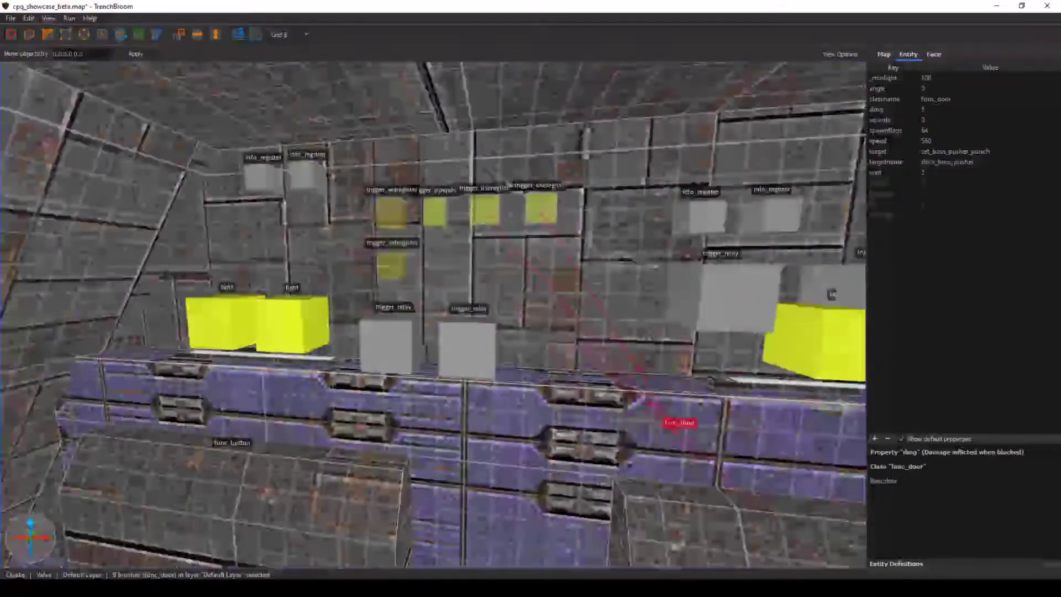
left_click(434, 212)
right_click_drag(434, 212, 500, 248)
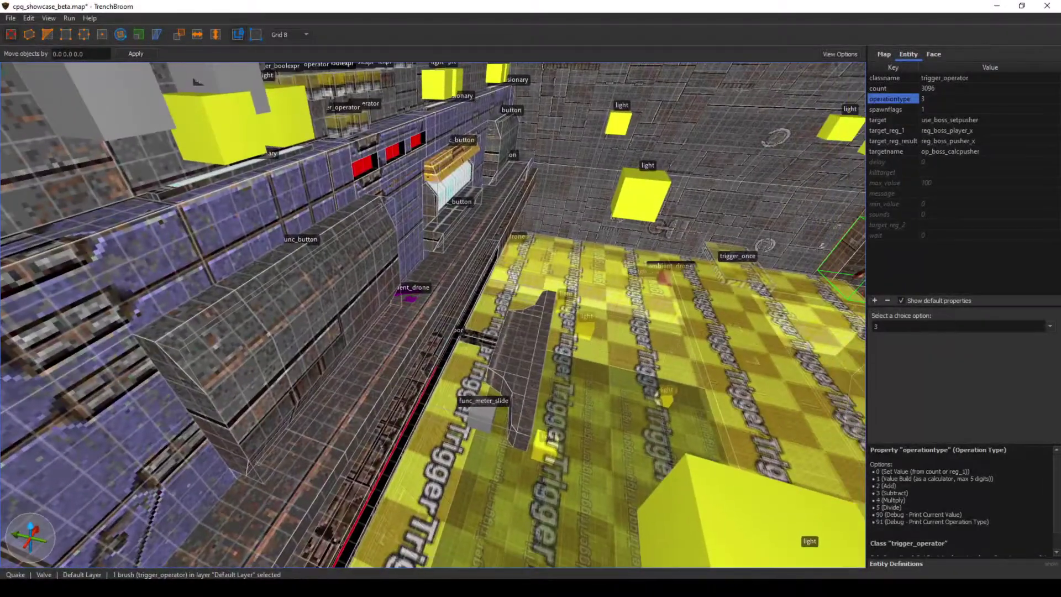
- Follow the pusher func_door's link to the use_boss_setpusher trigger_useregister and review its operationtype options
left_click(523, 344)
double_click(522, 344)
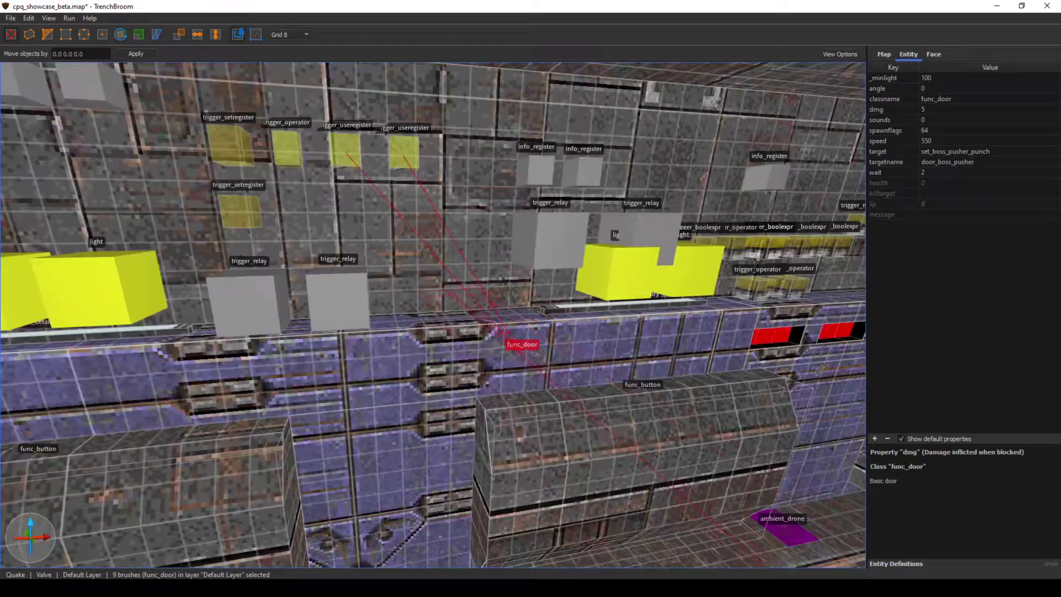
mouse_move(522, 309)
right_mouse_down()
mouse_move(475, 279)
mouse_move(482, 232)
right_mouse_up()
left_click(475, 279)
left_click(445, 349)
mouse_move(445, 350)
right_mouse_down()
mouse_move(445, 332)
mouse_move(452, 365)
right_mouse_up()
key("w")
scroll(961, 500, "down", 2)
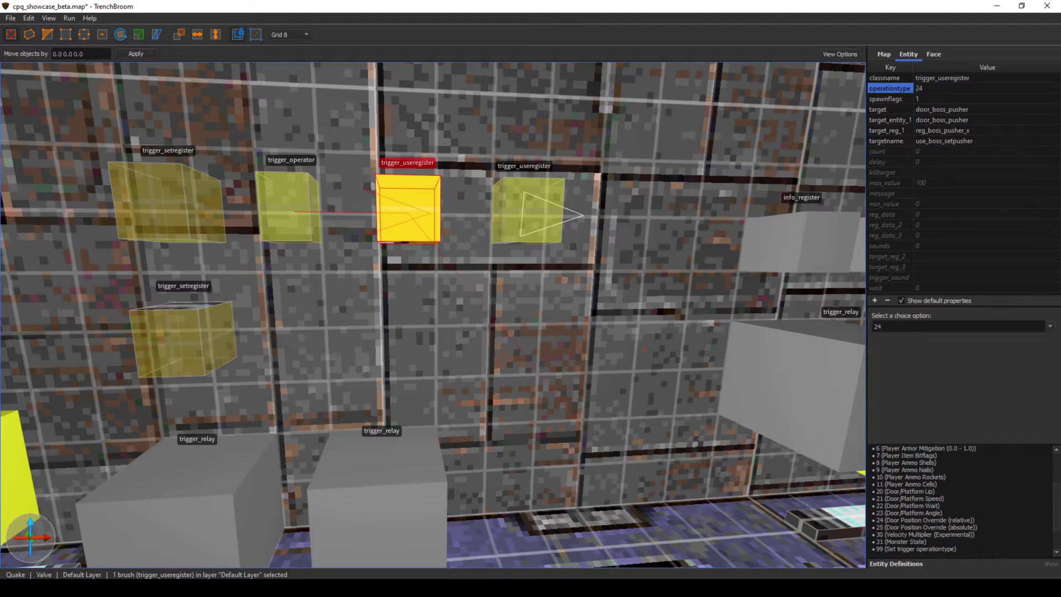
- Recheck op_boss_calcpusher's target_reg_result and inspect the matching reg_boss_pusher_x info_register
left_click(290, 208)
right_click_drag(290, 208, 274, 191)
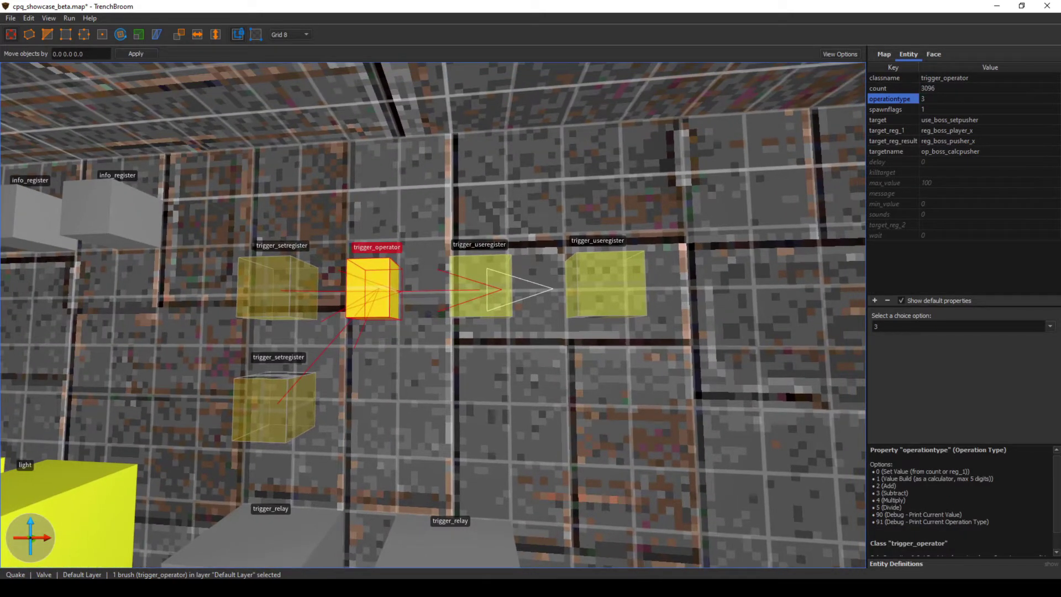
key("a")
mouse_move(763, 221)
right_mouse_down()
mouse_move(724, 219)
mouse_move(746, 210)
right_mouse_up()
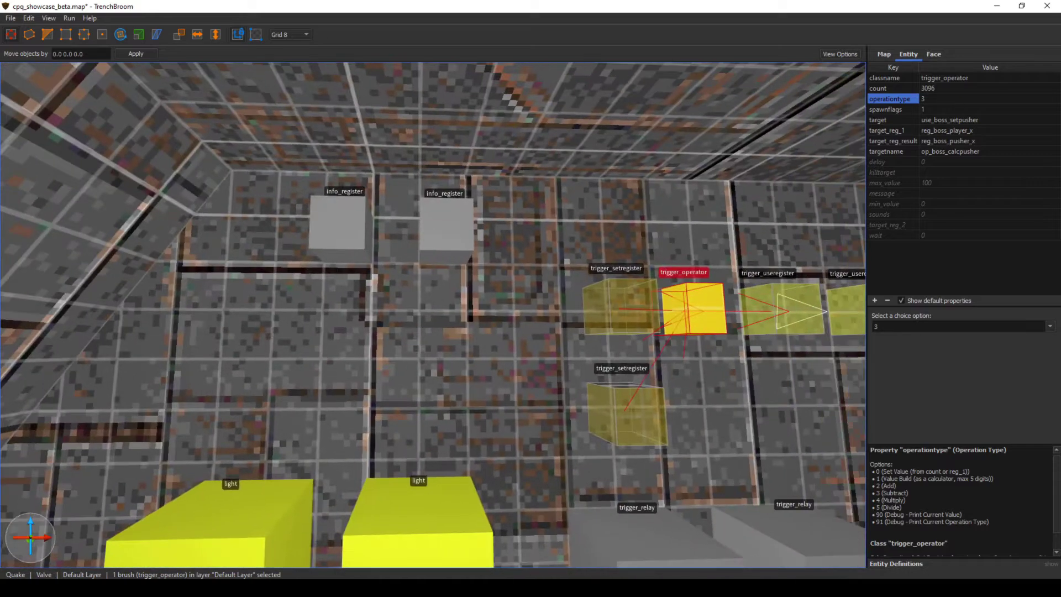
left_click(445, 233)
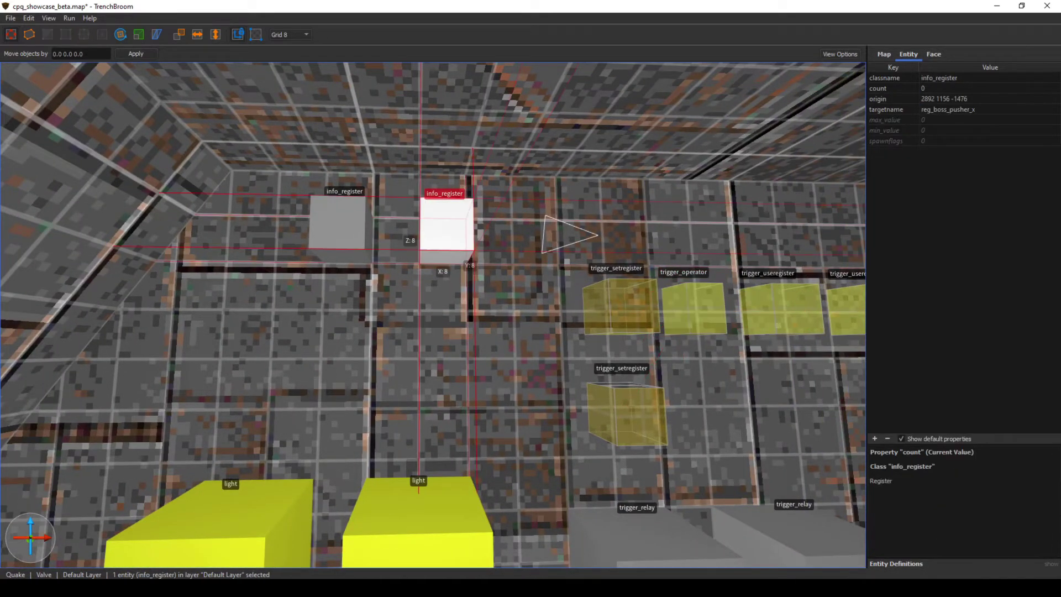
right_click_drag(446, 233, 488, 273)
key("d")
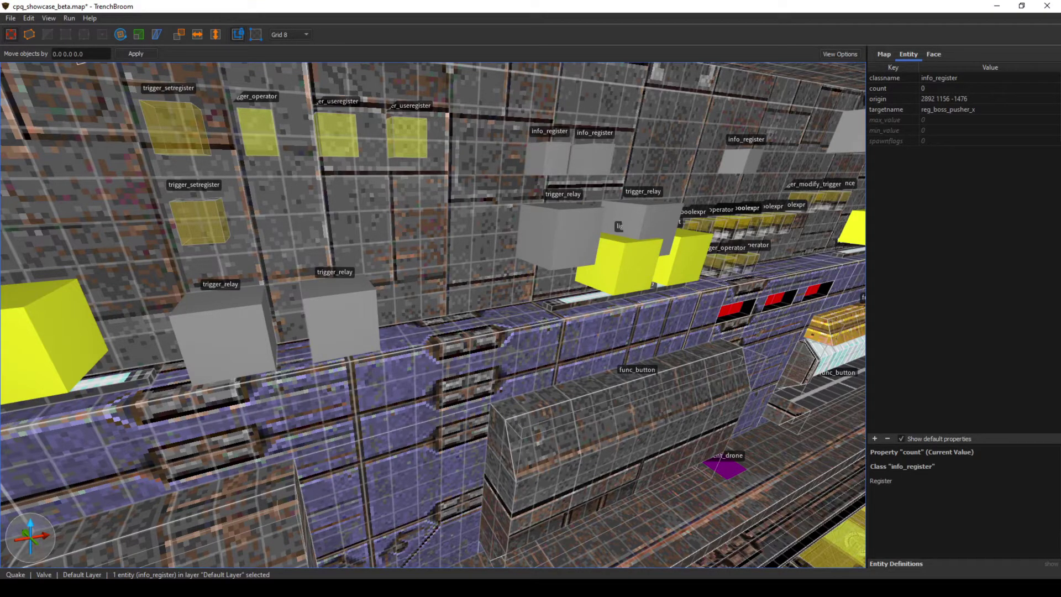
- Return to use_boss_setpusher and read the description of operationtype 24, Door Position Override (relative)
mouse_move(454, 261)
right_mouse_down()
mouse_move(418, 243)
mouse_move(436, 238)
mouse_move(463, 250)
mouse_move(483, 276)
mouse_move(454, 256)
right_mouse_up()
left_click(438, 247)
key("w")
scroll(961, 500, "down", 4)
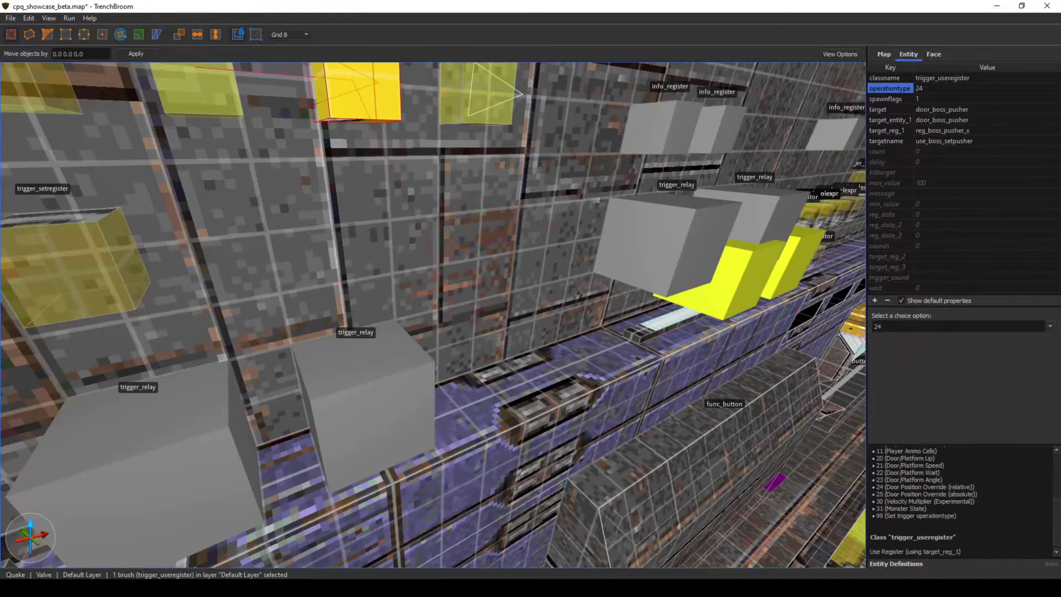
left_click_drag(885, 487, 975, 487)
key("s")
right_click_drag(476, 271, 426, 243)
key("d")
- Inspect the set_boss_pusher_punch trigger_useregister's count and reg_data and review its operationtype options
left_click(290, 217)
key("d")
mouse_move(290, 218)
right_mouse_down()
mouse_move(268, 210)
mouse_move(286, 211)
mouse_move(288, 223)
mouse_move(261, 221)
mouse_move(298, 221)
mouse_move(285, 218)
right_mouse_up()
key("w")
key("d")
key("a")
scroll(933, 497, "down", 3)
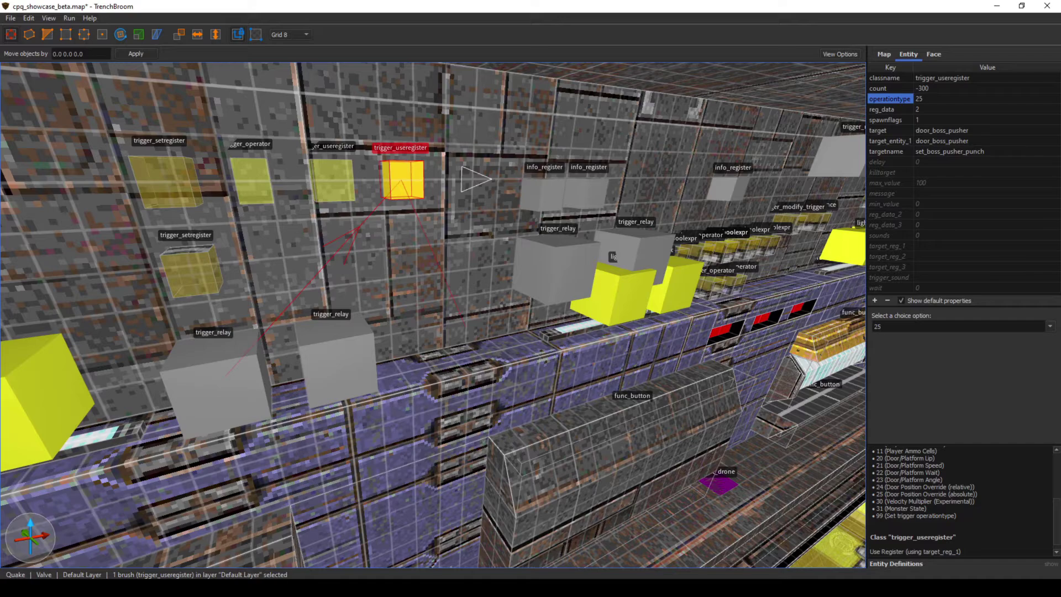
- Move the door_boss_pusher func_door out from the wall over the arena floor and shift it around there
right_click_drag(433, 315, 473, 335)
double_click(436, 279)
left_click_drag(436, 279, 632, 312)
right_click_drag(633, 312, 541, 327)
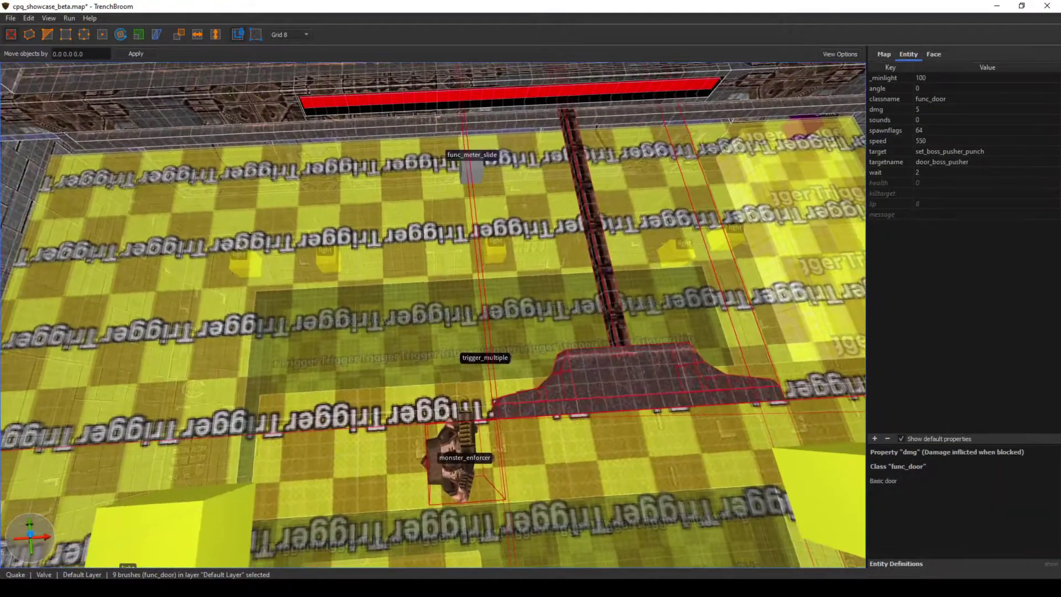
left_click_drag(630, 376, 618, 257)
right_click_drag(618, 257, 617, 186)
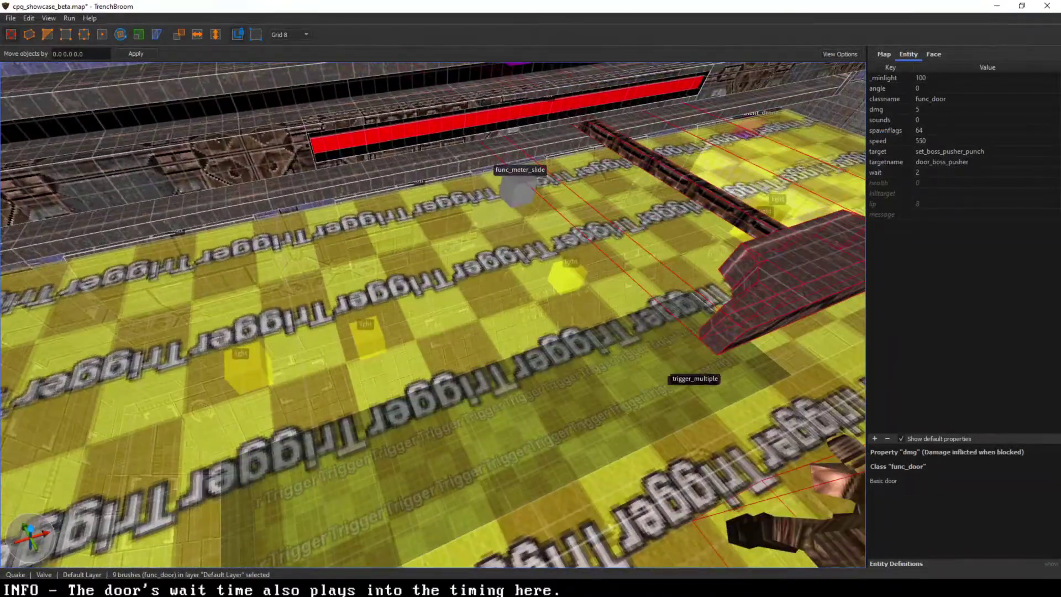
- Recheck the set_boss_pusher_punch trigger_useregister's properties above the arena wall
right_click_drag(433, 315, 539, 287)
left_click(516, 279)
key("w")
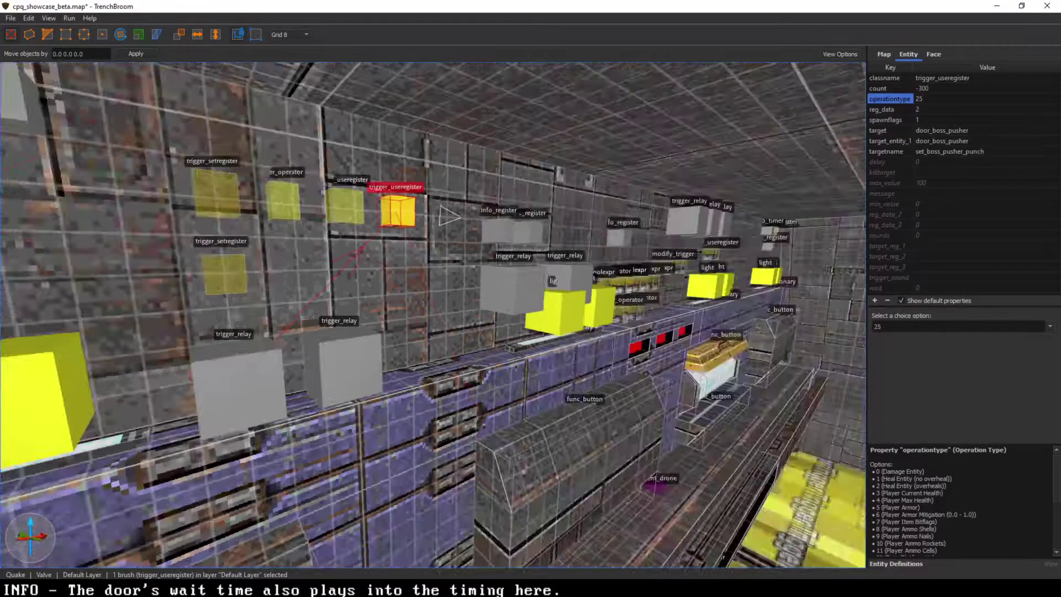
right_click_drag(531, 298, 608, 293)
key("s")
key("d")
right_click_drag(531, 298, 547, 400)
- Retract the door_boss_pusher func_door to the wall beneath the health bar and slide it along the wall
left_click(547, 260)
right_click_drag(547, 259, 454, 238)
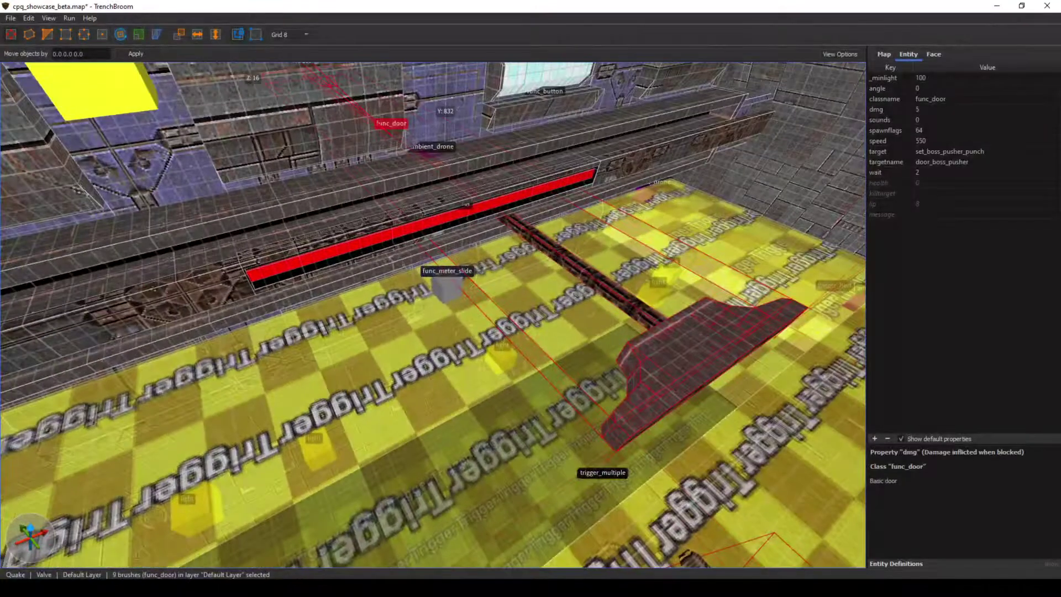
left_click_drag(687, 367, 492, 237)
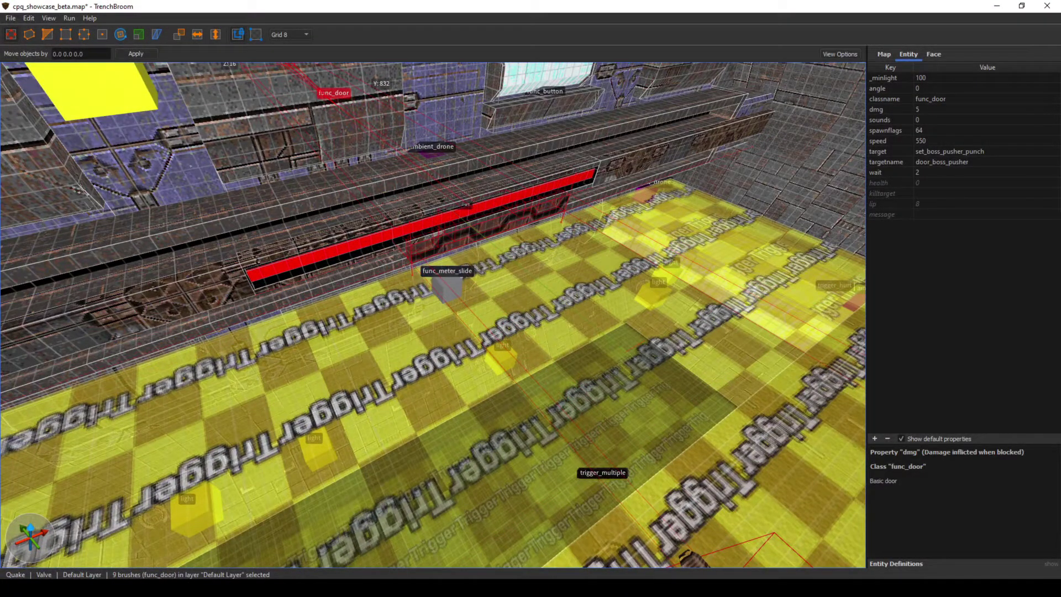
left_click_drag(493, 237, 529, 224)
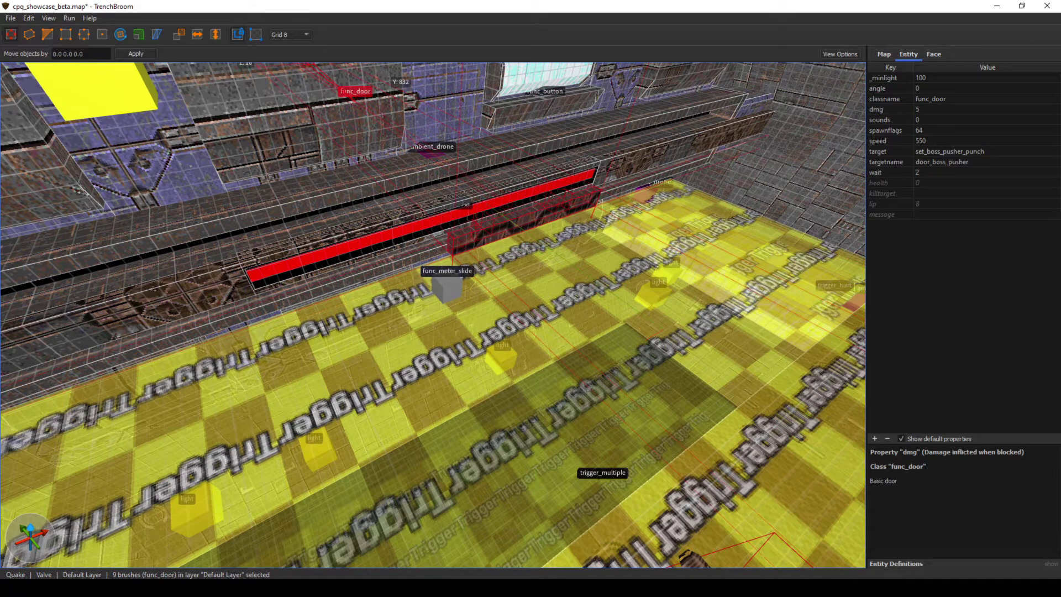
right_click_drag(531, 298, 602, 271)
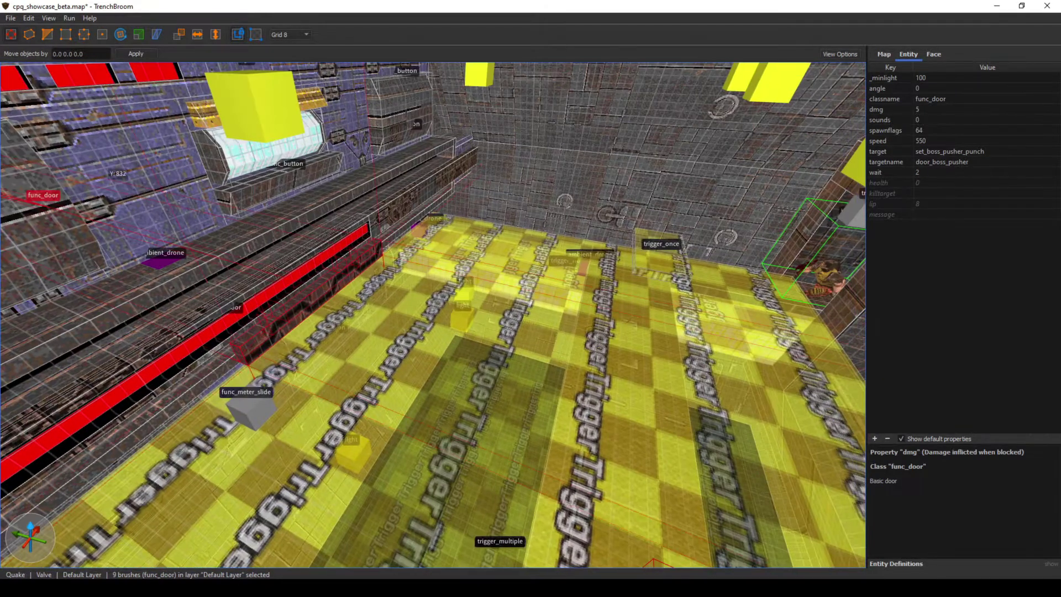
mouse_move(293, 293)
left_mouse_down()
mouse_move(389, 335)
mouse_move(695, 382)
mouse_move(754, 423)
mouse_move(514, 398)
mouse_move(387, 337)
mouse_move(287, 310)
left_mouse_up()
right_click_drag(288, 309, 338, 282)
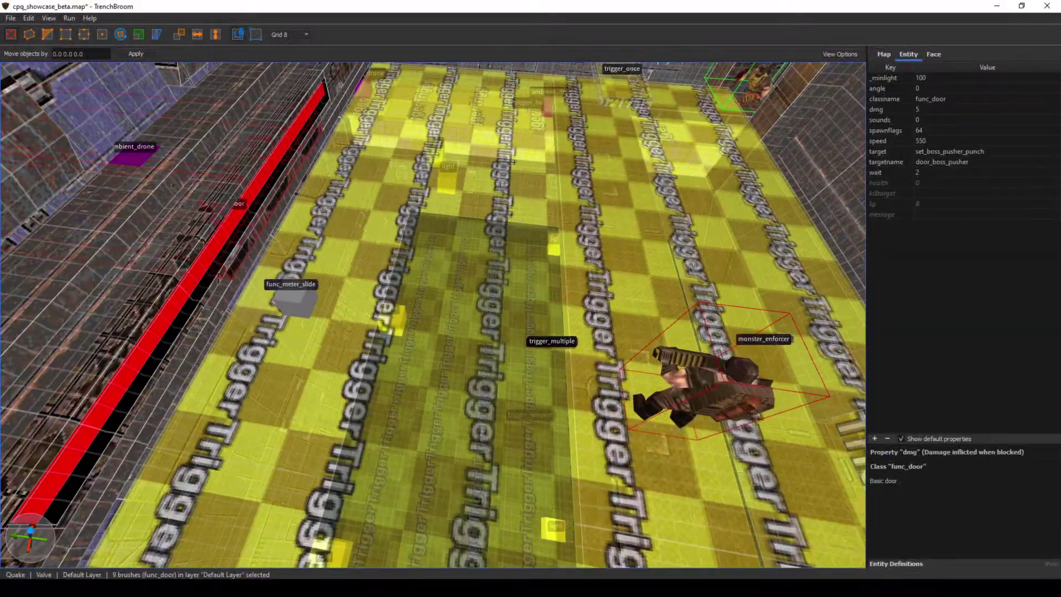
- Extend the pusher func_door over the arena floor and place the monster_enforcer directly in front of it
left_click_drag(271, 204, 622, 235)
mouse_move(713, 387)
left_mouse_down()
mouse_move(670, 266)
mouse_move(685, 238)
left_mouse_up()
double_click(608, 226)
left_click_drag(608, 227, 634, 229)
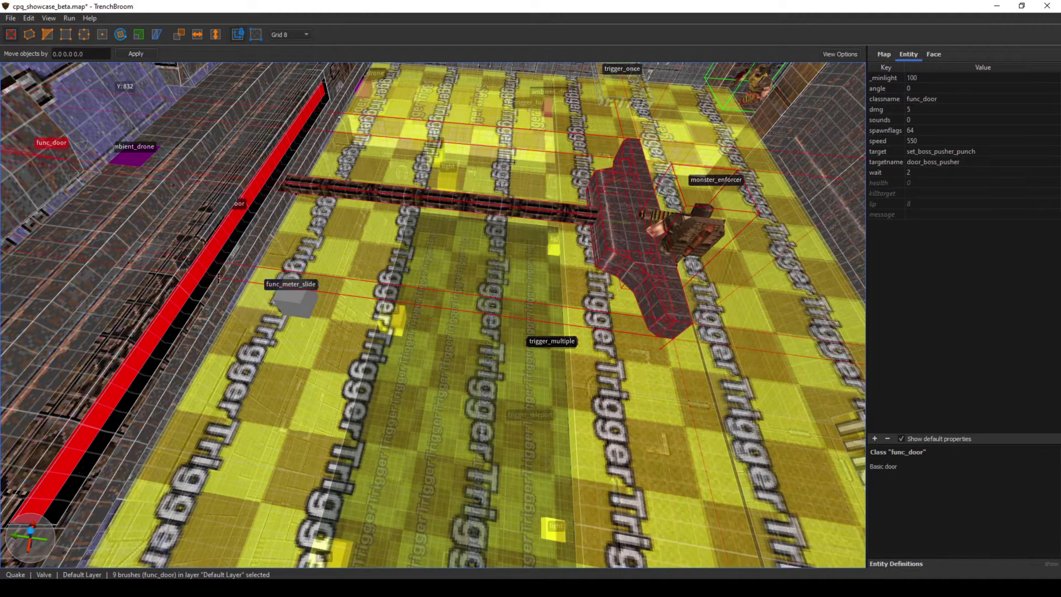
- Move the monster_enforcer away from the pusher, along the arena floor
left_click(691, 235)
key("ctrl+a")
left_click_drag(690, 235, 773, 467)
mouse_move(773, 467)
right_mouse_down()
mouse_move(724, 445)
mouse_move(820, 493)
right_mouse_up()
double_click(381, 144)
right_click_drag(382, 145, 338, 141)
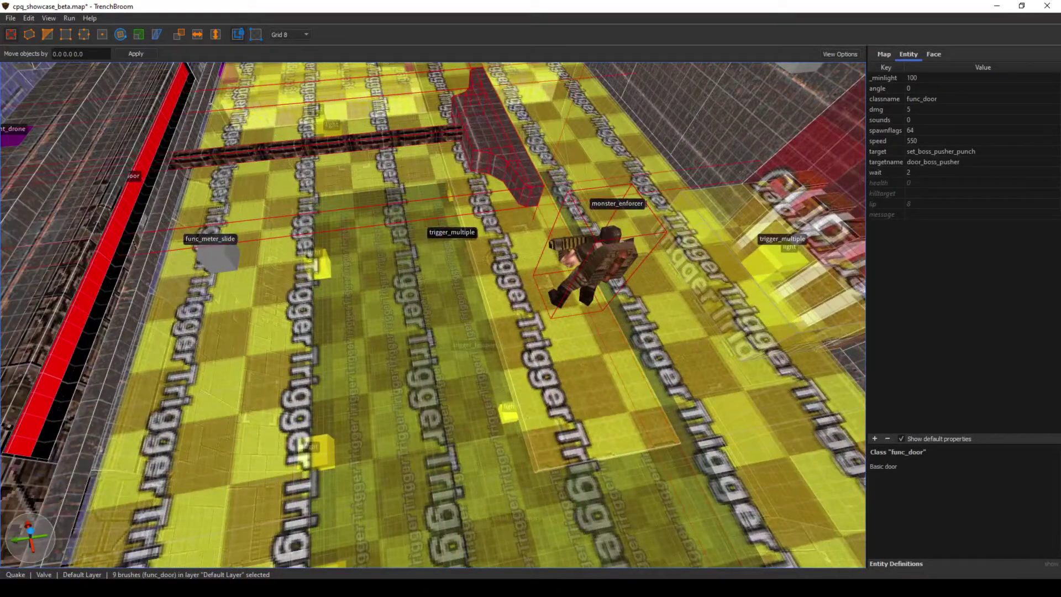
left_click_drag(498, 139, 281, 307)
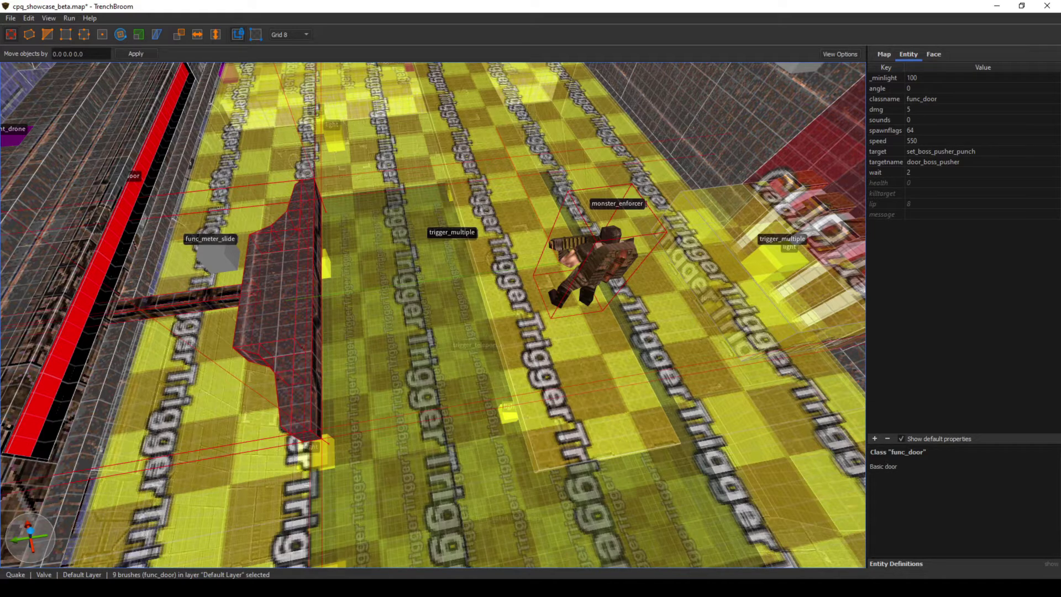
mouse_move(282, 309)
left_mouse_down()
mouse_move(535, 130)
mouse_move(533, 113)
left_mouse_up()
left_click(597, 265)
left_click_drag(597, 265, 641, 364)
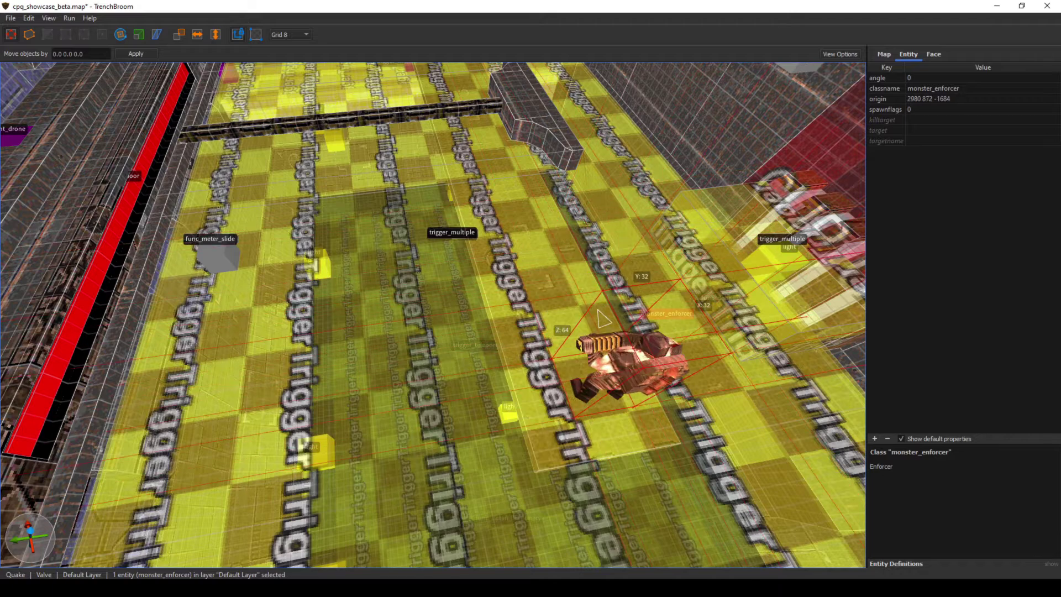
- Slide the extended door_boss_pusher func_door along the wall to the end of the health bar, towards the monster_enforcer
left_click(573, 154)
double_click(572, 154)
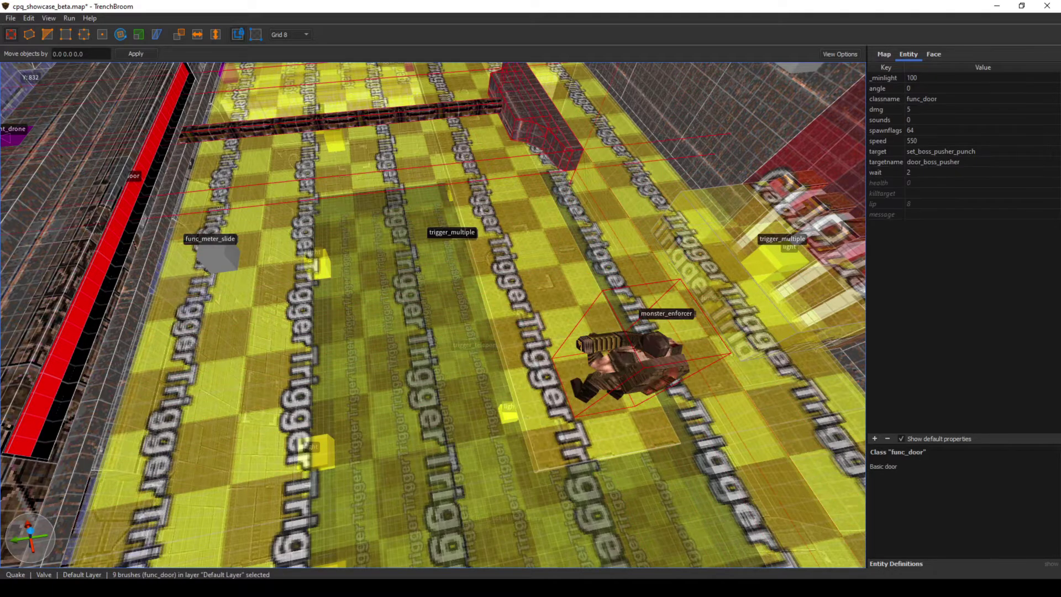
mouse_move(555, 137)
left_mouse_down()
mouse_move(453, 456)
mouse_move(406, 513)
left_mouse_up()
right_click_drag(431, 315, 364, 221)
right_click_drag(166, 166, 152, 225)
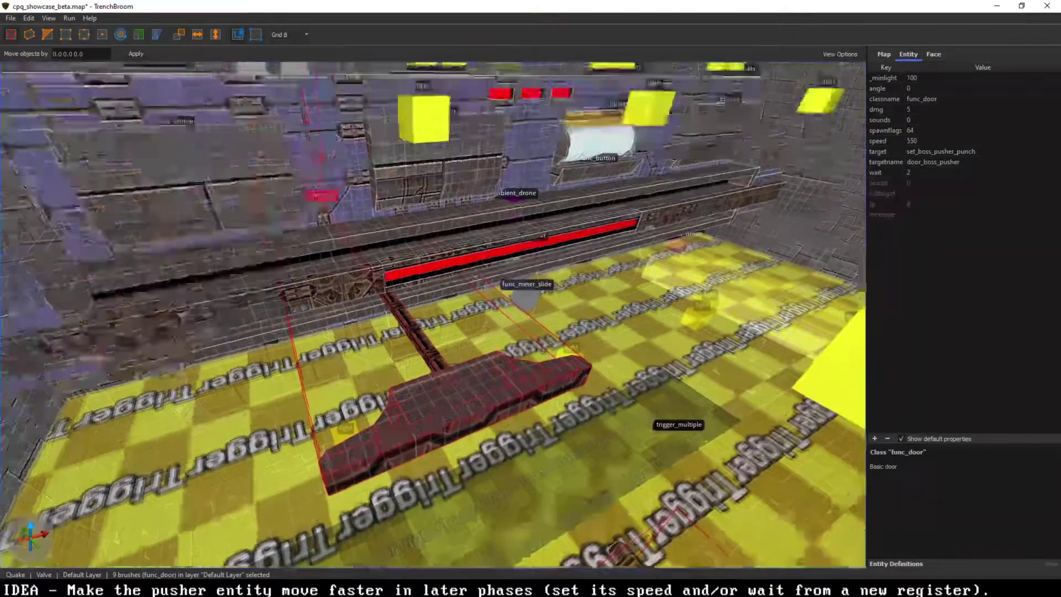
- Examine the hub_plate_a trigger_target_hub, its timer_open_rand_hatch_start info_timer and the door_boss_plate_2 func_door on the boss wall
right_click_drag(152, 218, 105, 143)
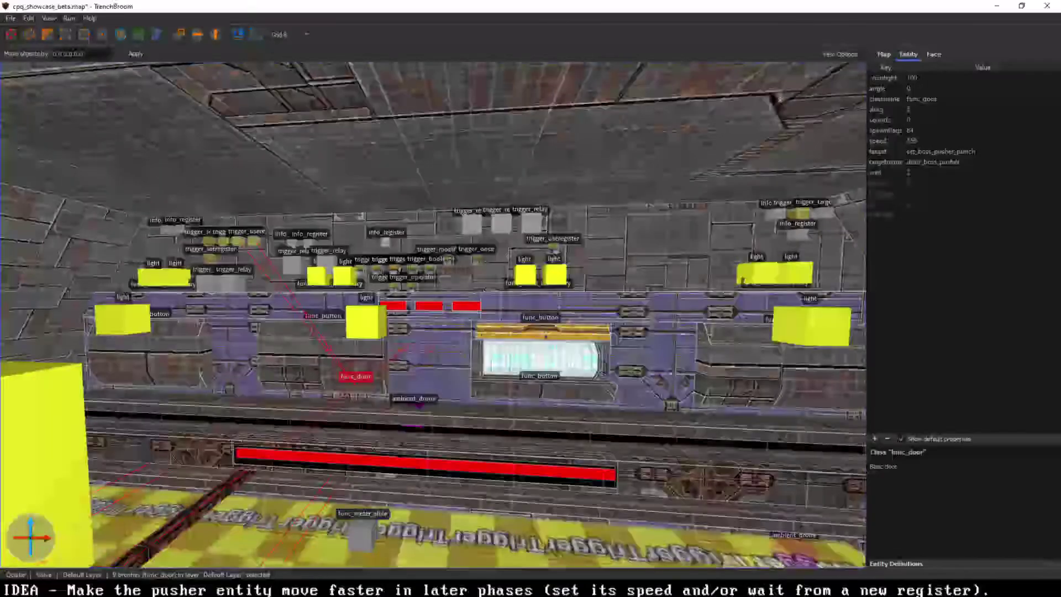
key("w")
right_click_drag(434, 315, 484, 304)
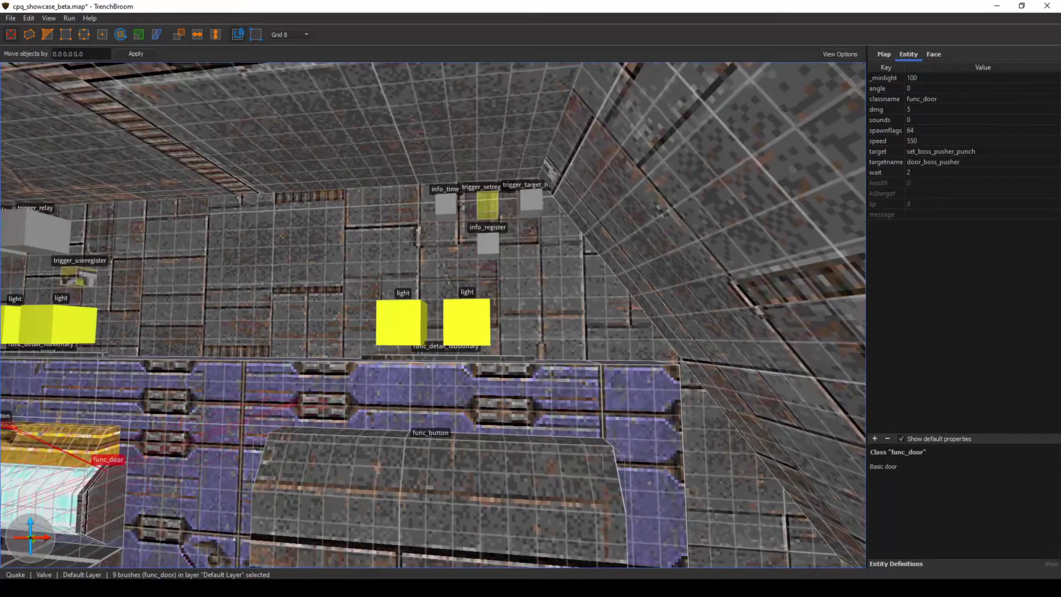
left_click(530, 200)
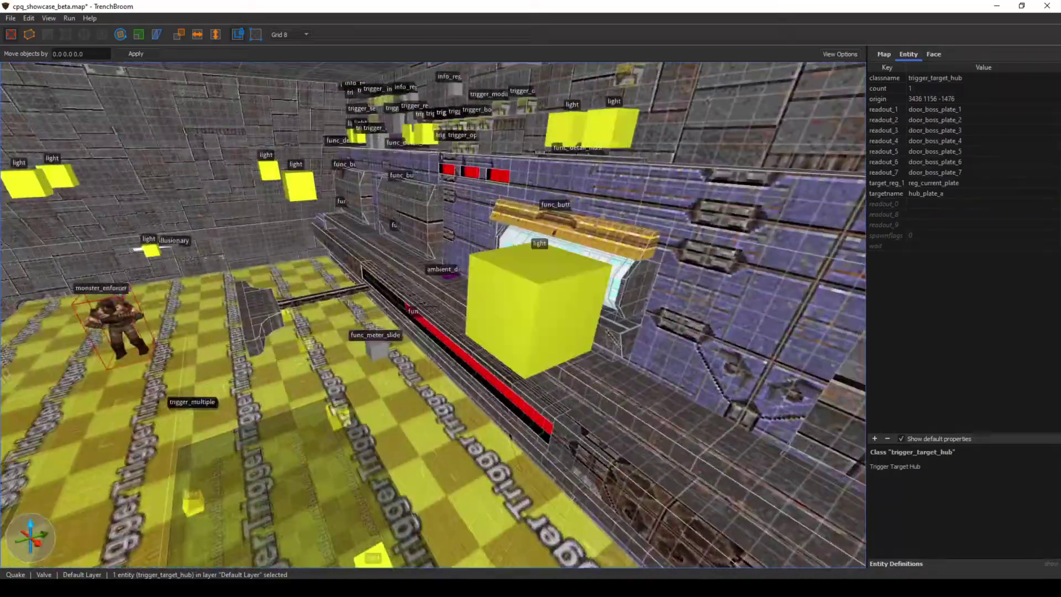
right_click_drag(433, 315, 553, 321)
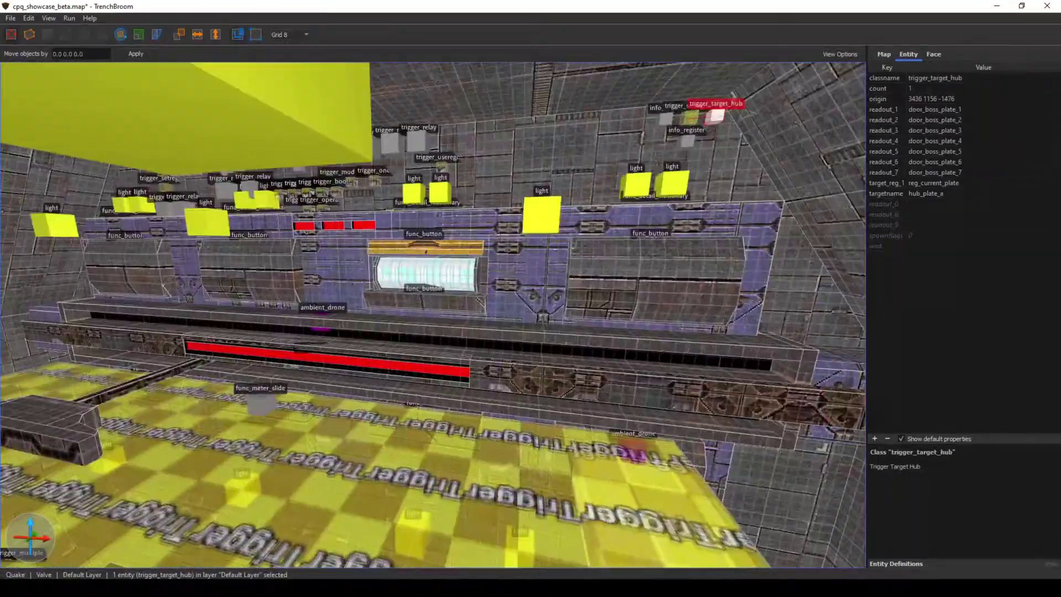
left_click(431, 469)
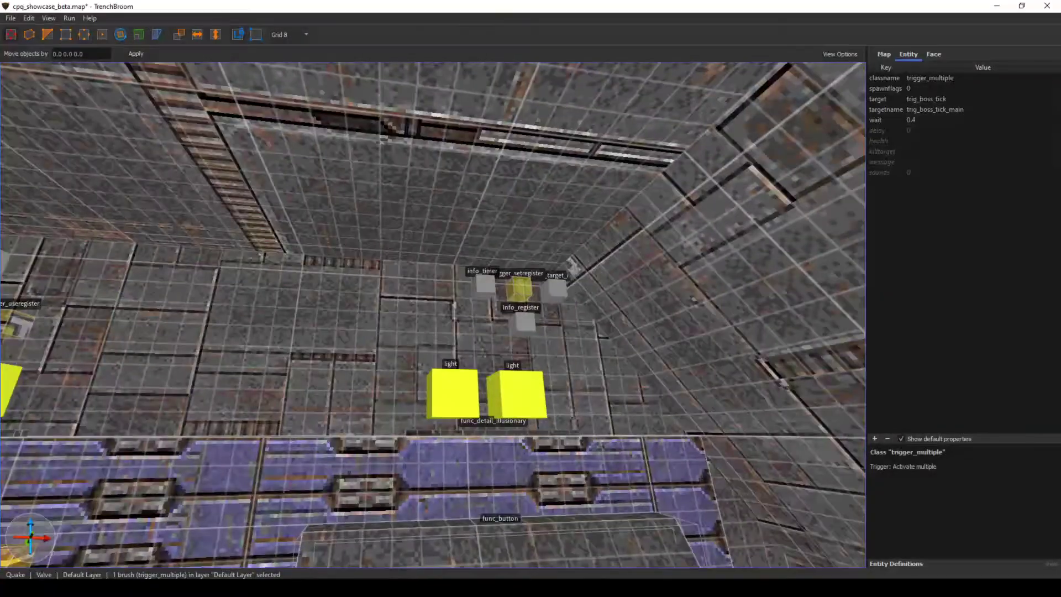
left_click(484, 287)
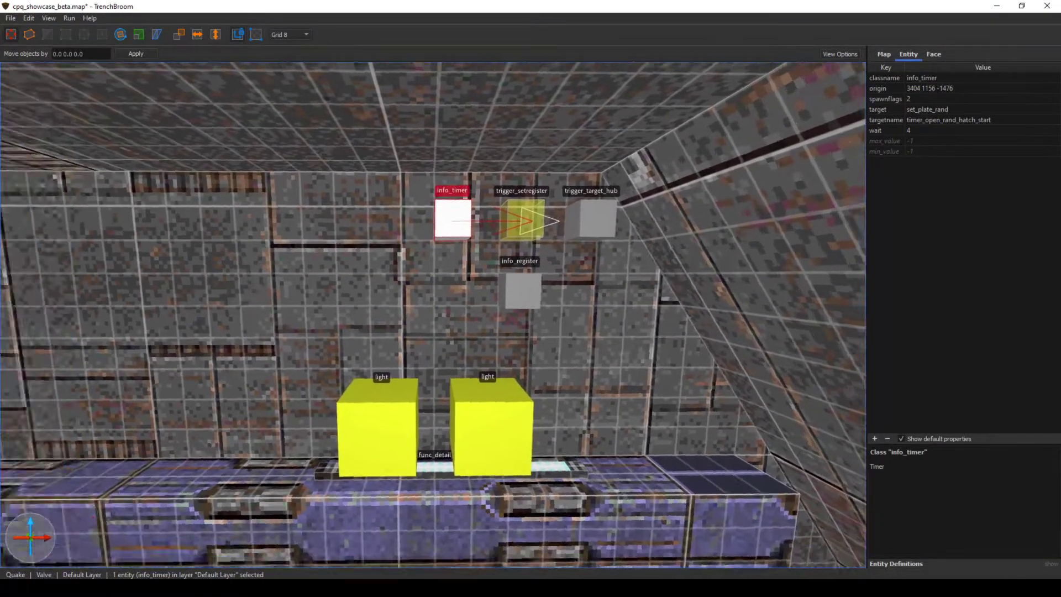
right_click_drag(433, 315, 342, 348)
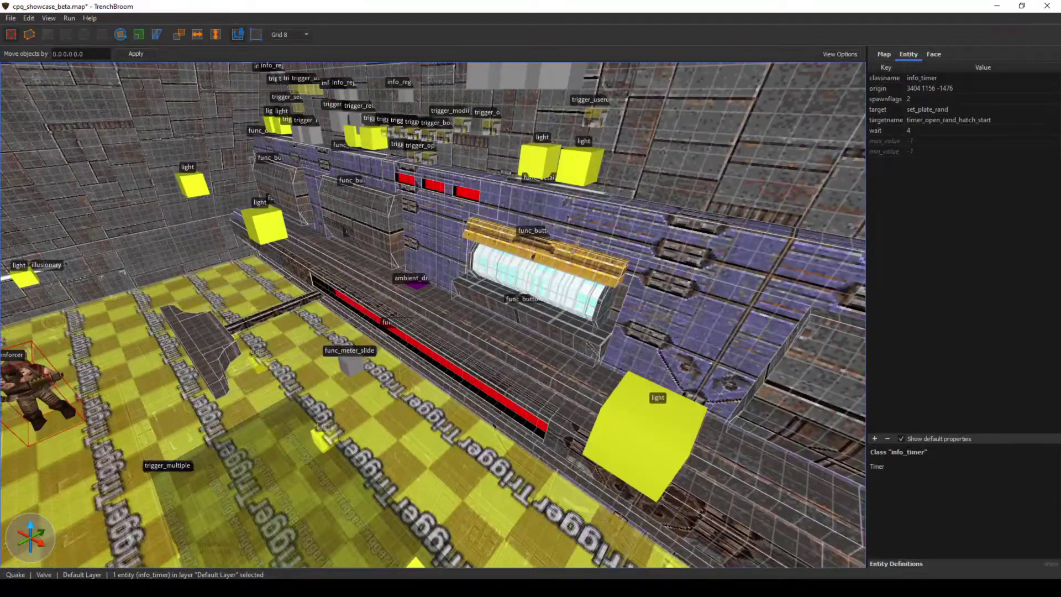
left_click(360, 206)
left_click(356, 221)
right_click_drag(356, 221, 406, 240)
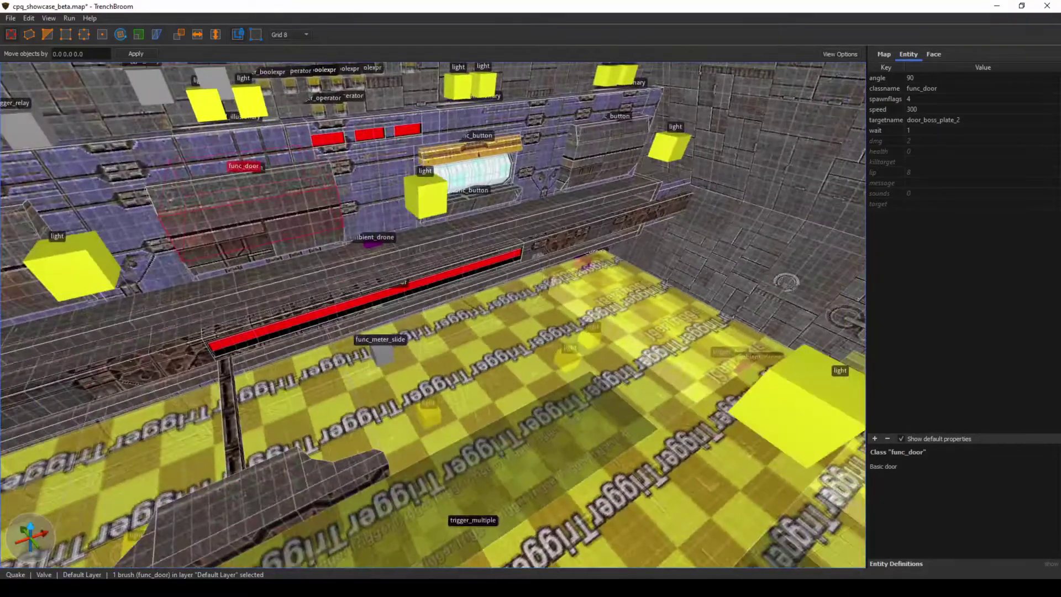
- Delete the trigger_multiple brushes covering the arena floor
left_click(464, 360)
key("Delete")
left_click(464, 359)
key("Delete")
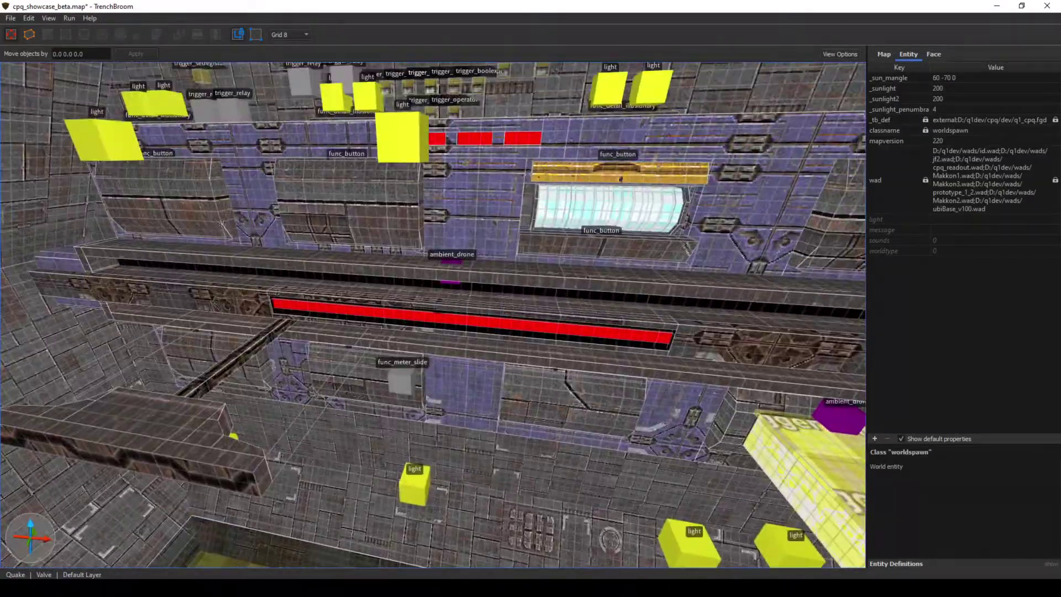
- Go through the boss plate func_doors in the upper and lower rows of the boss wall, checking each one's targetname
key("a")
right_click_drag(433, 315, 497, 315)
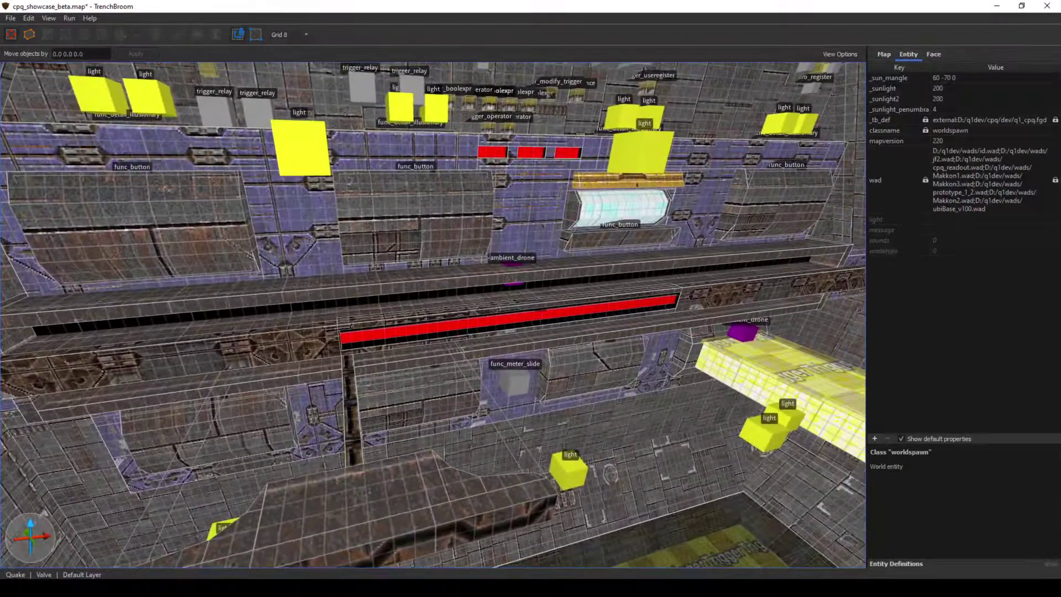
left_click(136, 237)
left_click(414, 221)
left_click(209, 431)
left_click(419, 395)
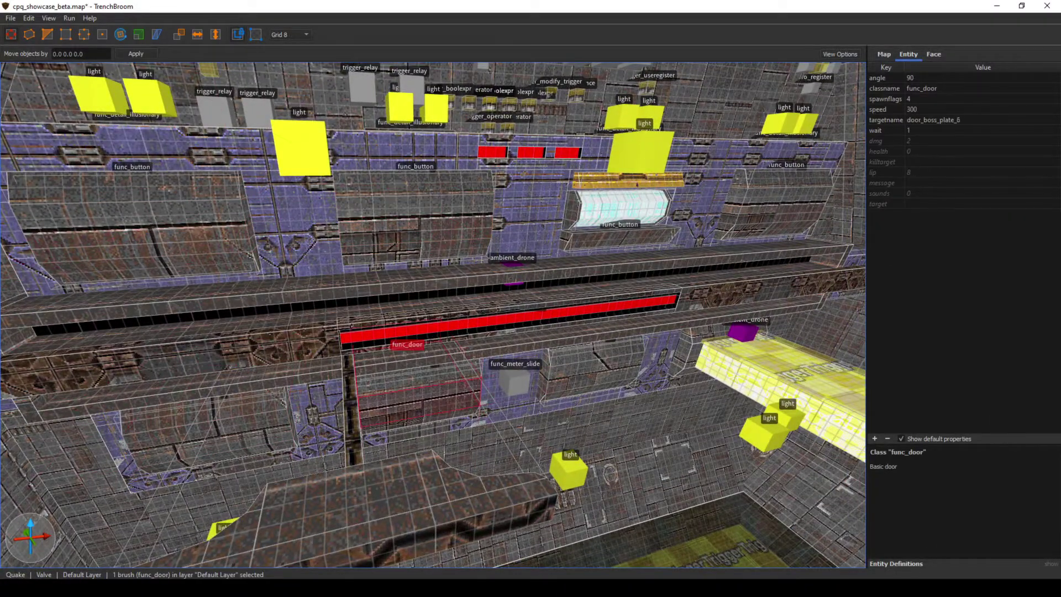
left_click(414, 184)
left_click(595, 368)
left_click(622, 209)
left_click(776, 208)
key("d")
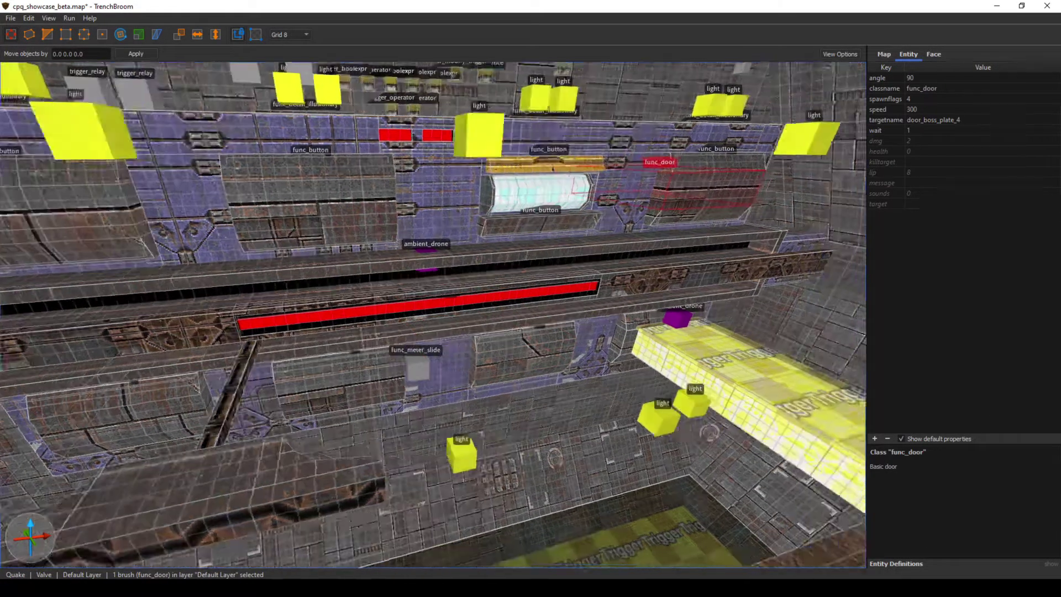
right_click_drag(777, 207, 845, 216)
key("a")
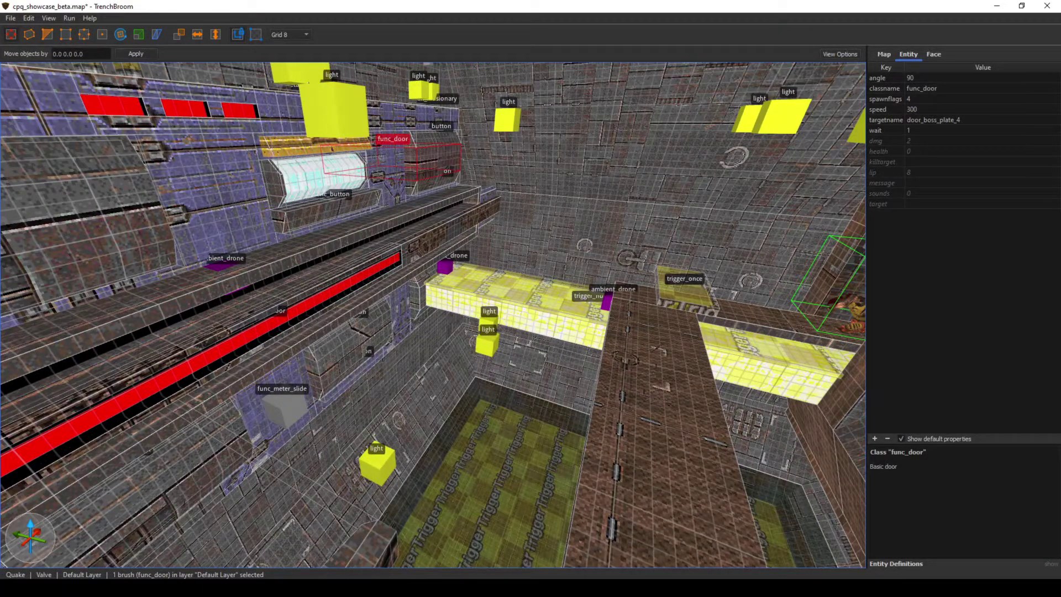
- Return to the timer_open_rand_hatch_start info_timer in the upper corner and review its target and wait properties
right_click_drag(433, 315, 359, 171)
key("w")
key("w")
left_click(460, 297)
key("w")
right_click_drag(460, 296, 481, 317)
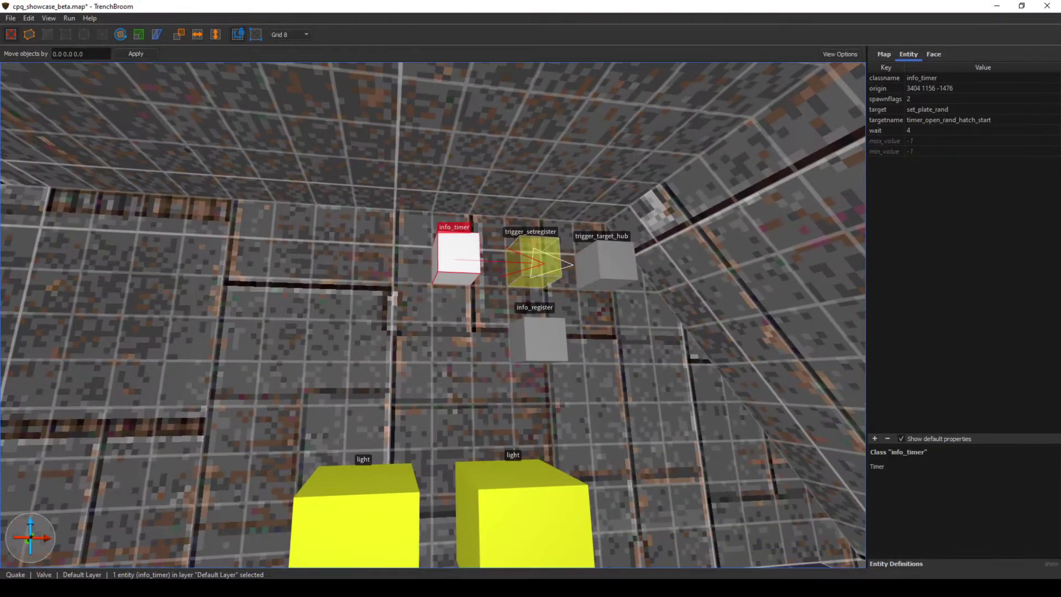
- Examine the set_plate_rand trigger_setregister's operationtype options, highlighting the random integer option, and its min_value and max_value properties
left_click(534, 262)
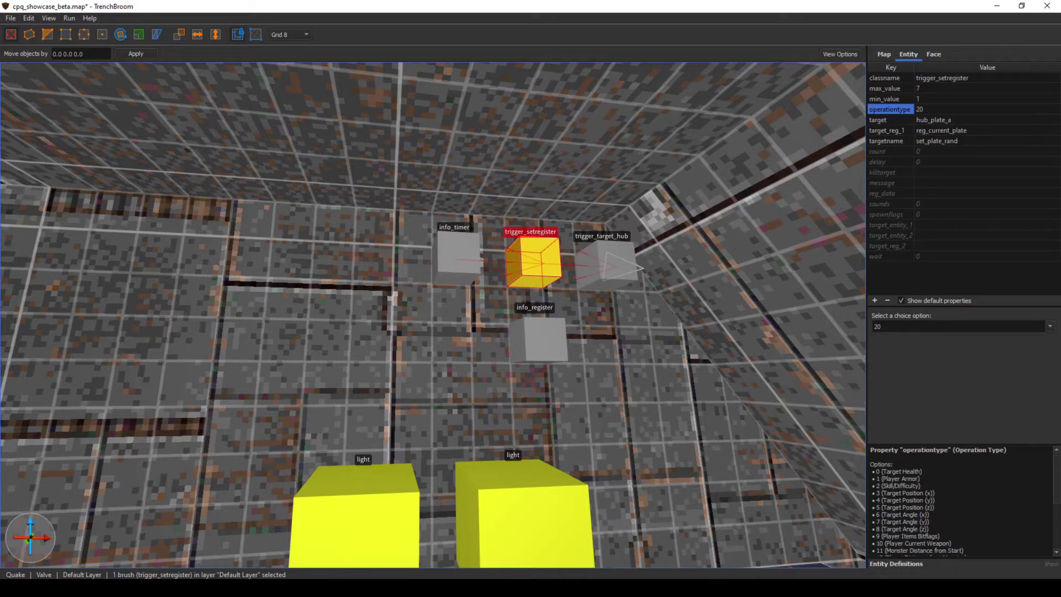
scroll(962, 500, "down", 3)
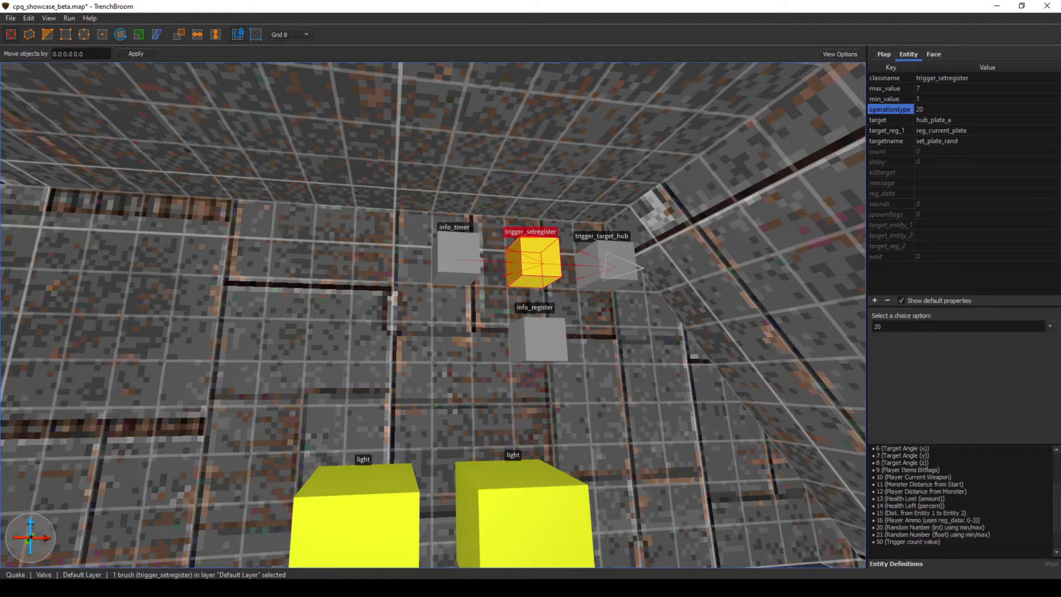
left_click_drag(884, 528, 983, 528)
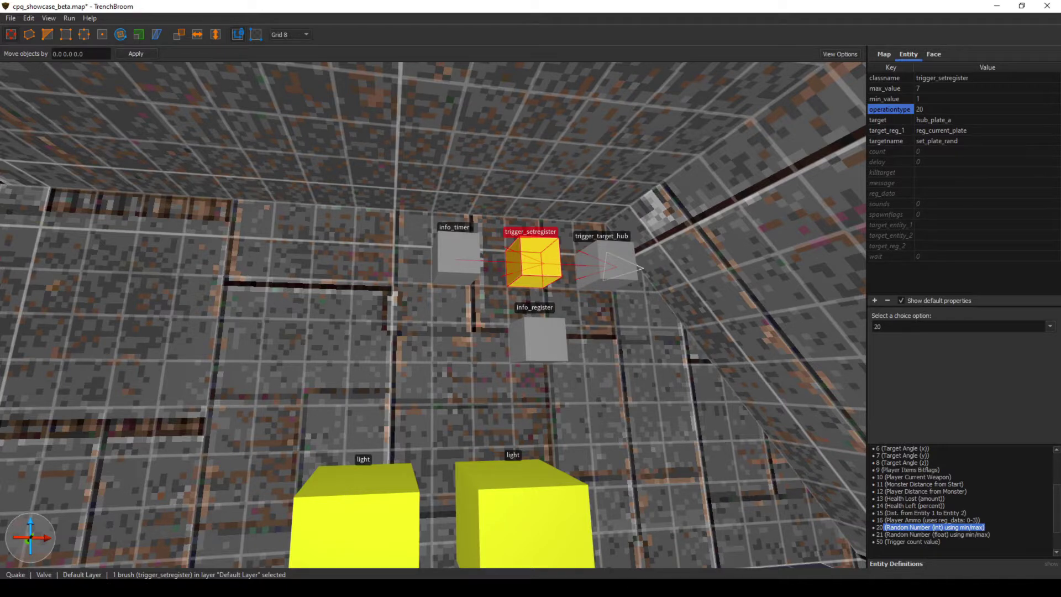
left_click(886, 99)
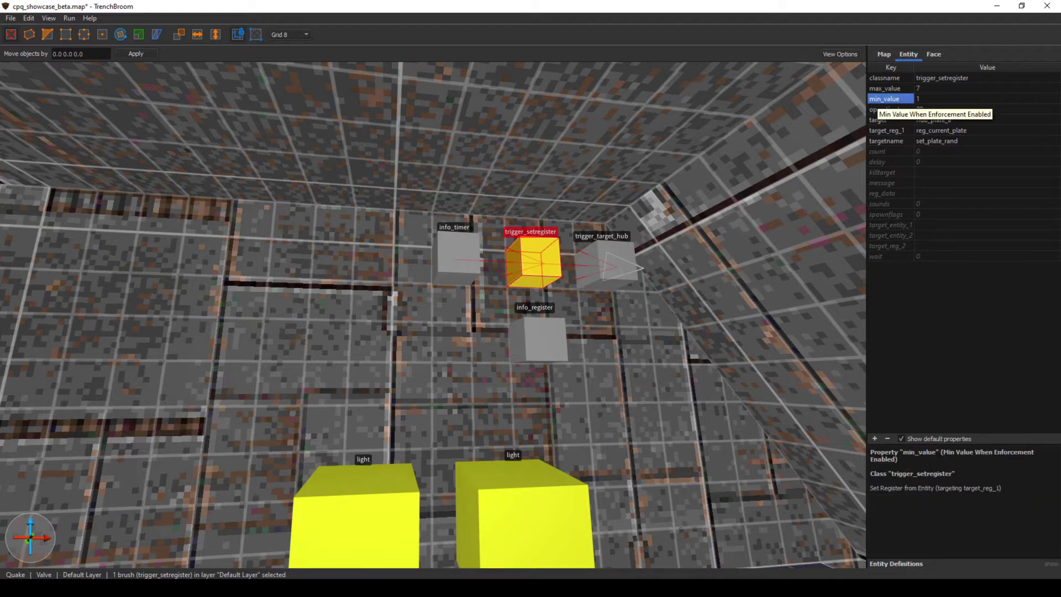
left_click(884, 89)
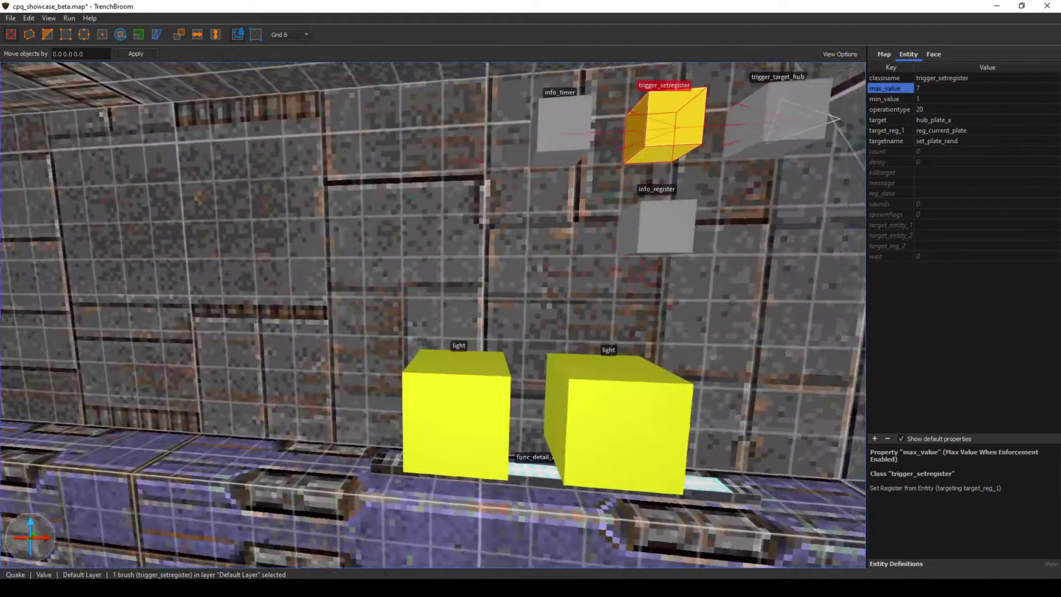
right_click_drag(433, 315, 544, 271)
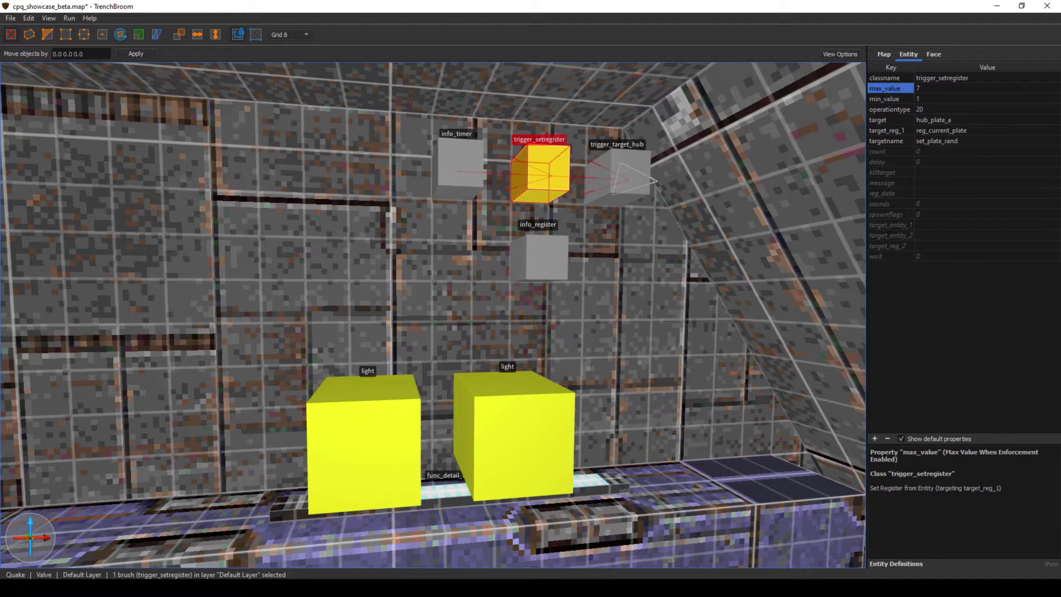
- Select the hub_plate_a trigger_target_hub and review its readout targets and linked register
left_click(625, 176)
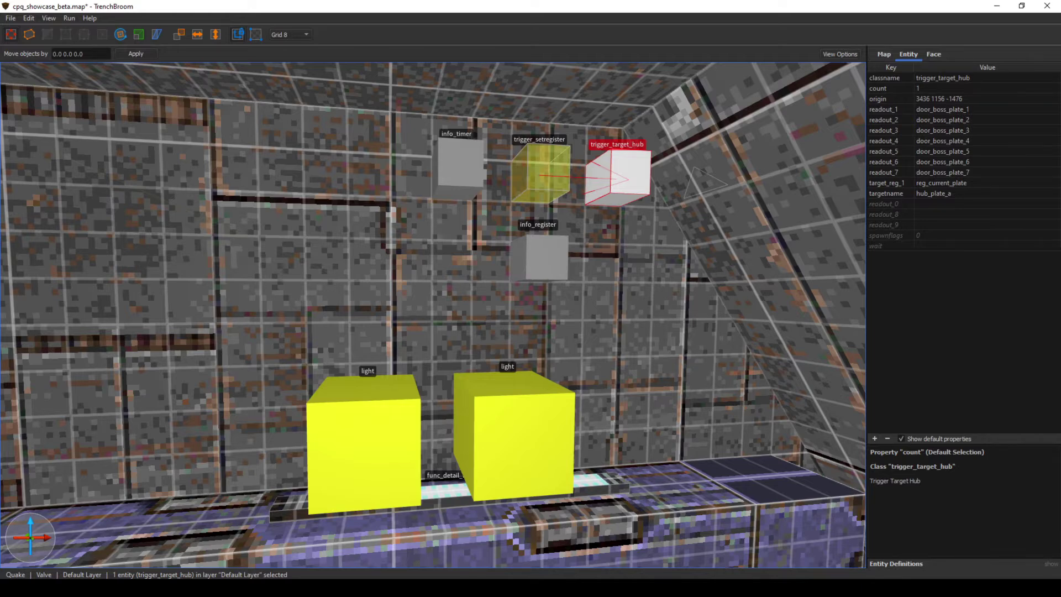
right_click_drag(433, 315, 506, 279)
left_click(255, 295)
left_click(494, 83)
right_click_drag(493, 83, 506, 60)
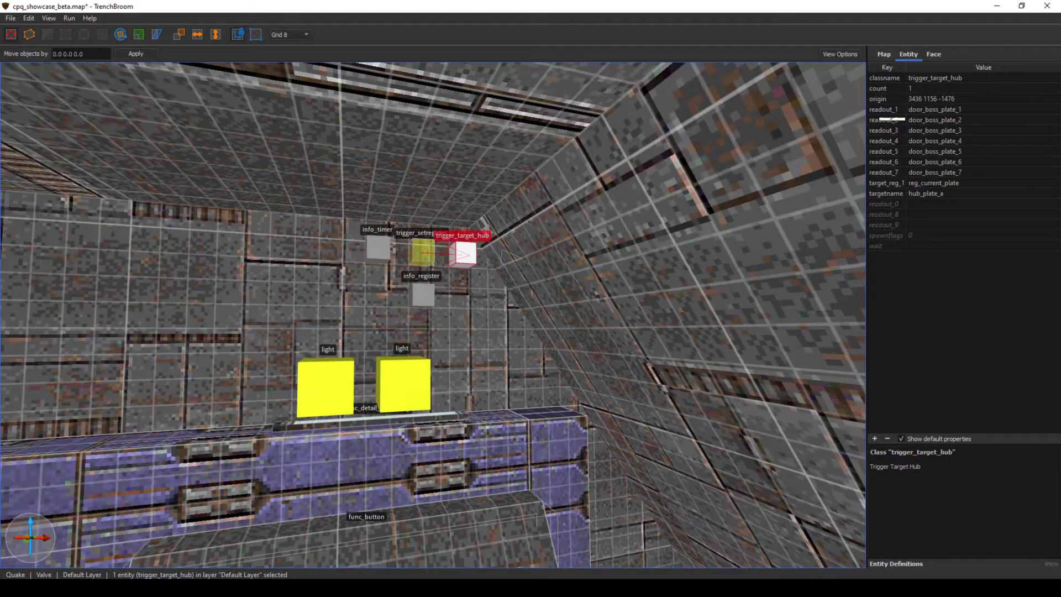
key("w")
right_click_drag(433, 315, 397, 294)
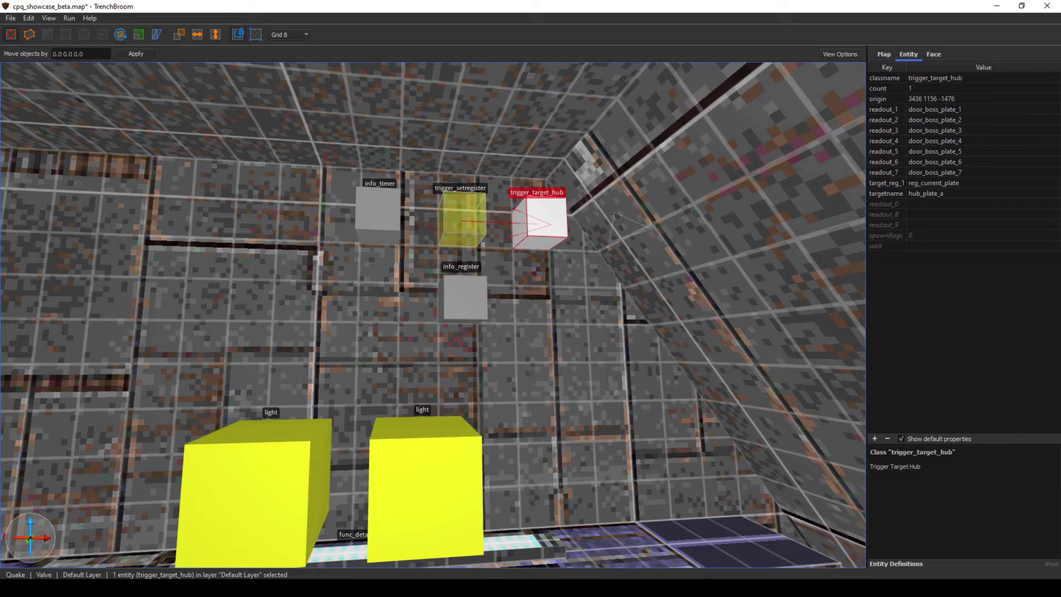
- Compare the set_plate_rand trigger with the reg_current_plate info_register, and step through the target hub's readout properties
left_click(463, 221)
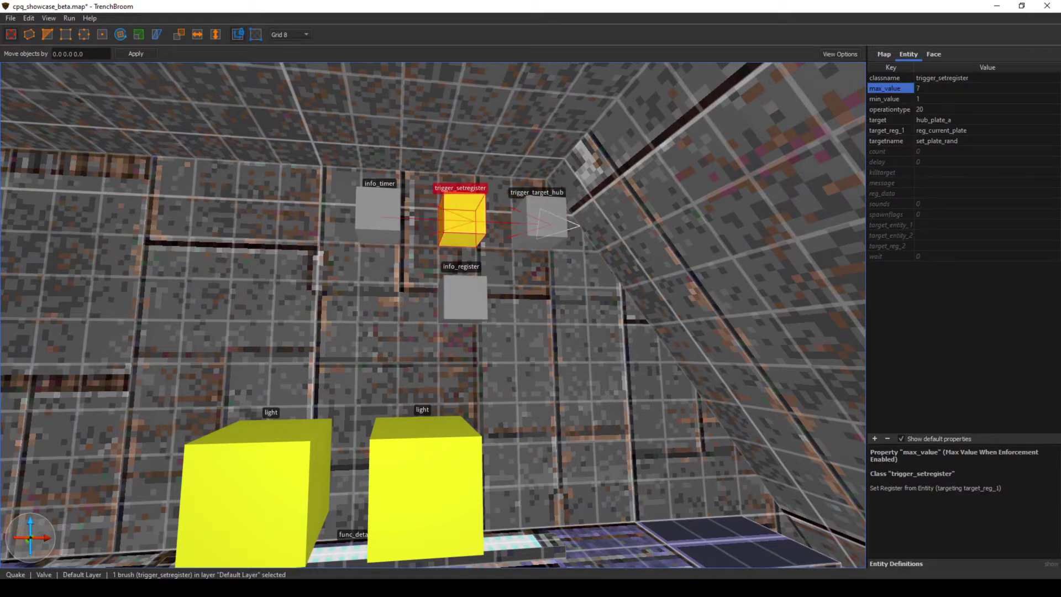
left_click(465, 298)
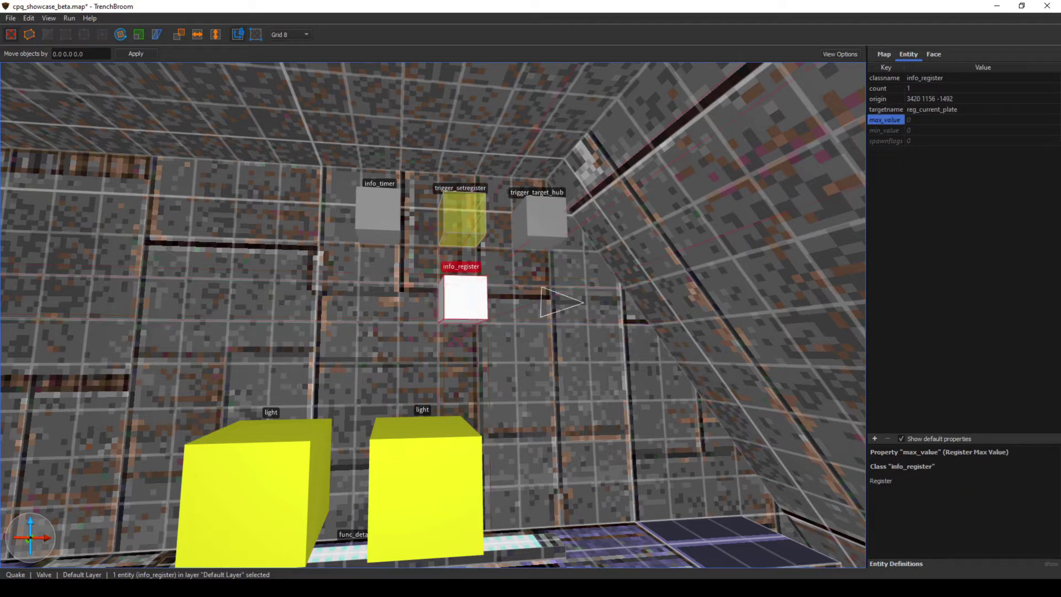
left_click(545, 219)
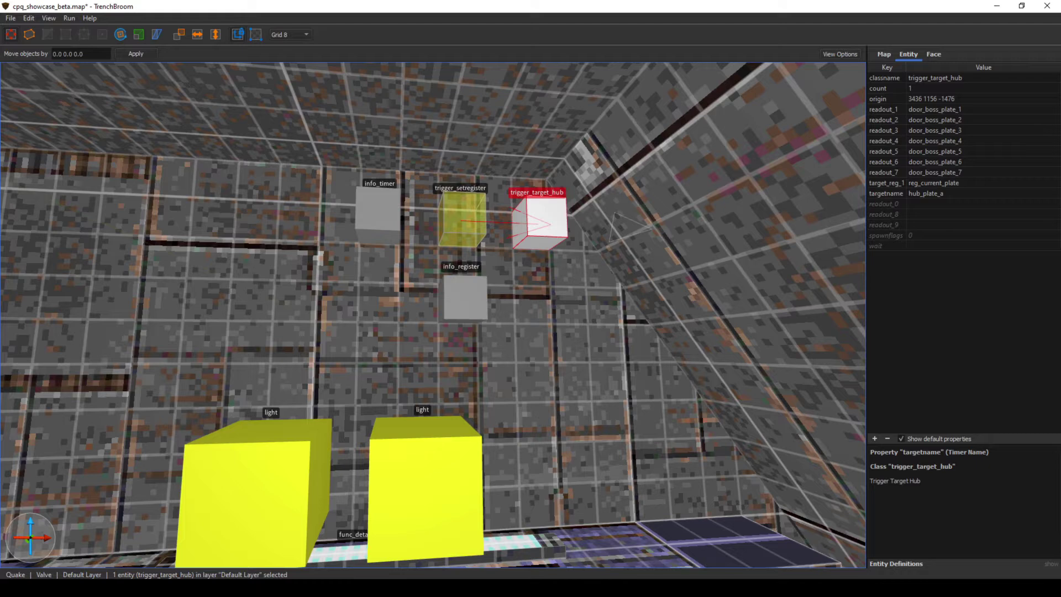
left_click(891, 109)
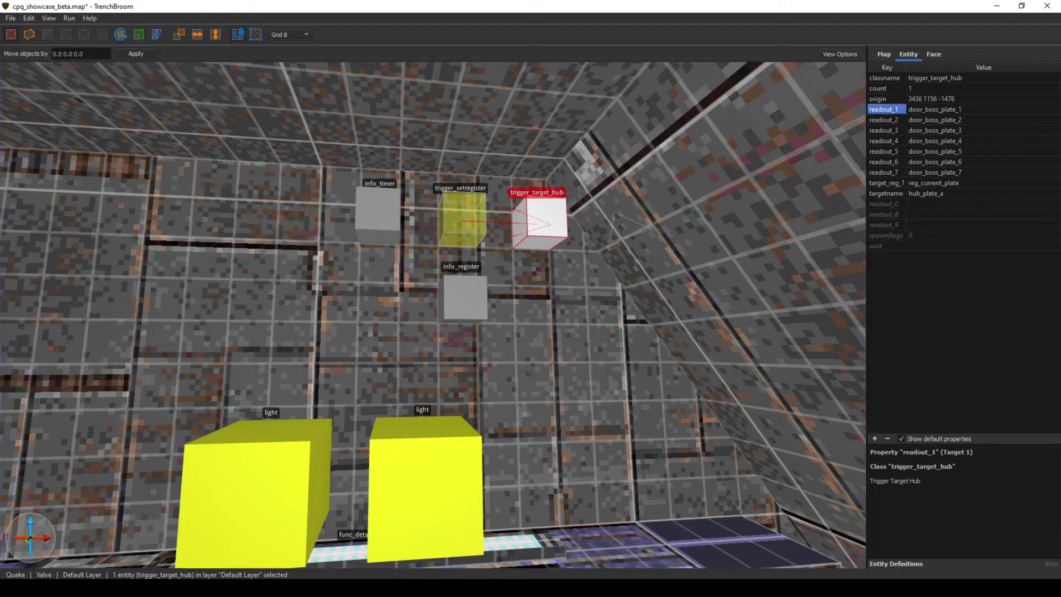
left_click(883, 173)
left_click(883, 162)
left_click(883, 141)
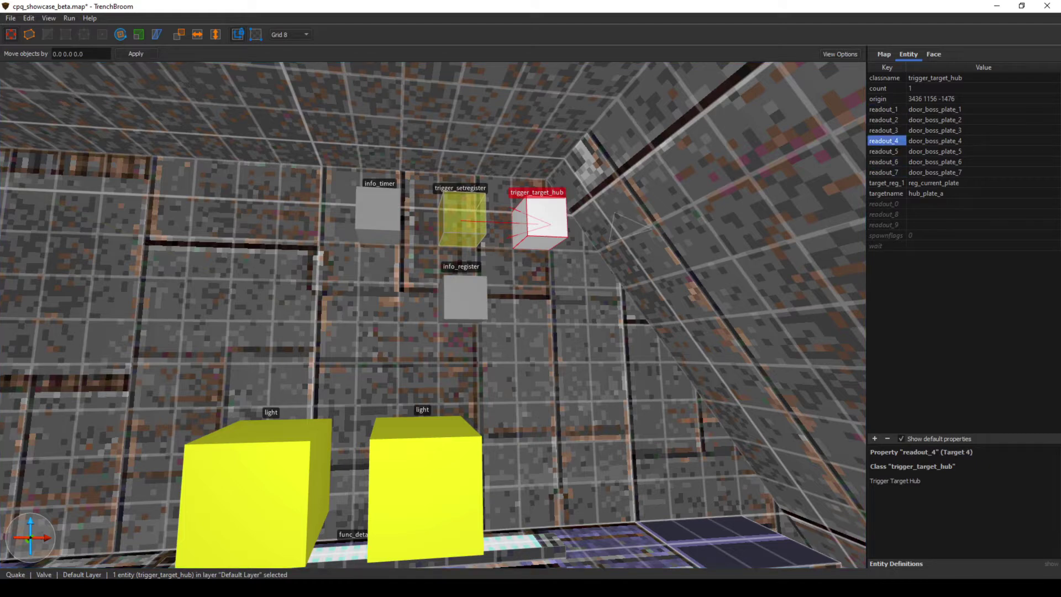
left_click(883, 109)
left_click(883, 120)
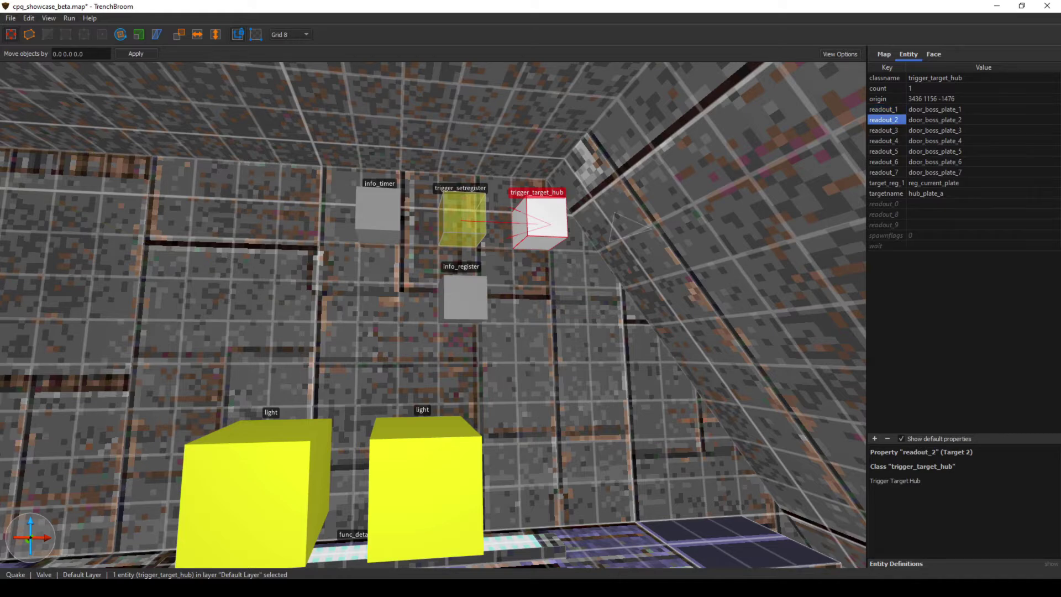
- Trace the random plate selection from the trigger_setregister through the info_register to the hub's readout_4 value, door_boss_plate_4
double_click(543, 220)
left_click(463, 220)
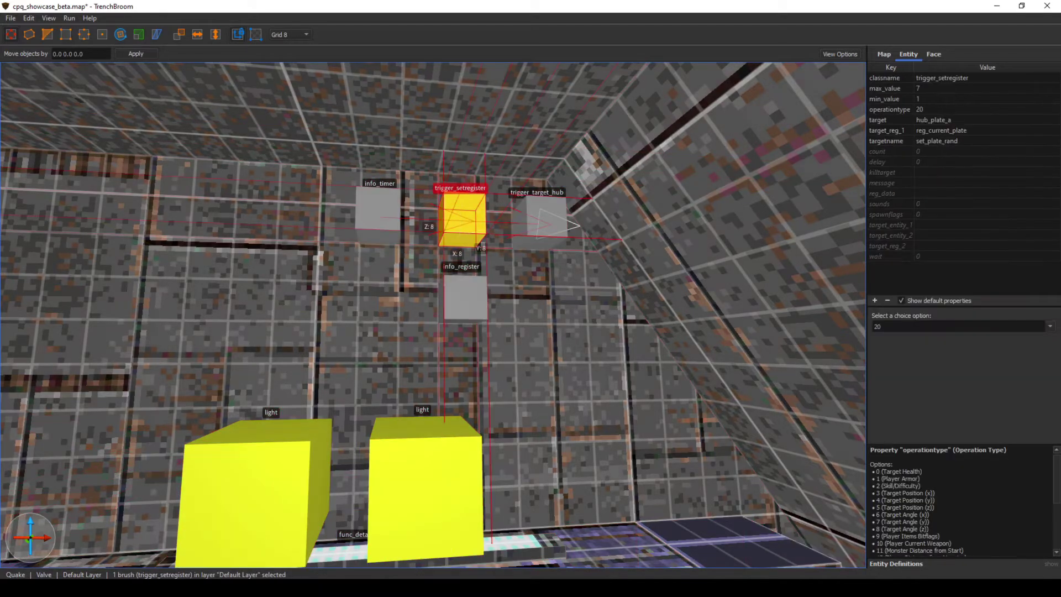
left_click(465, 298)
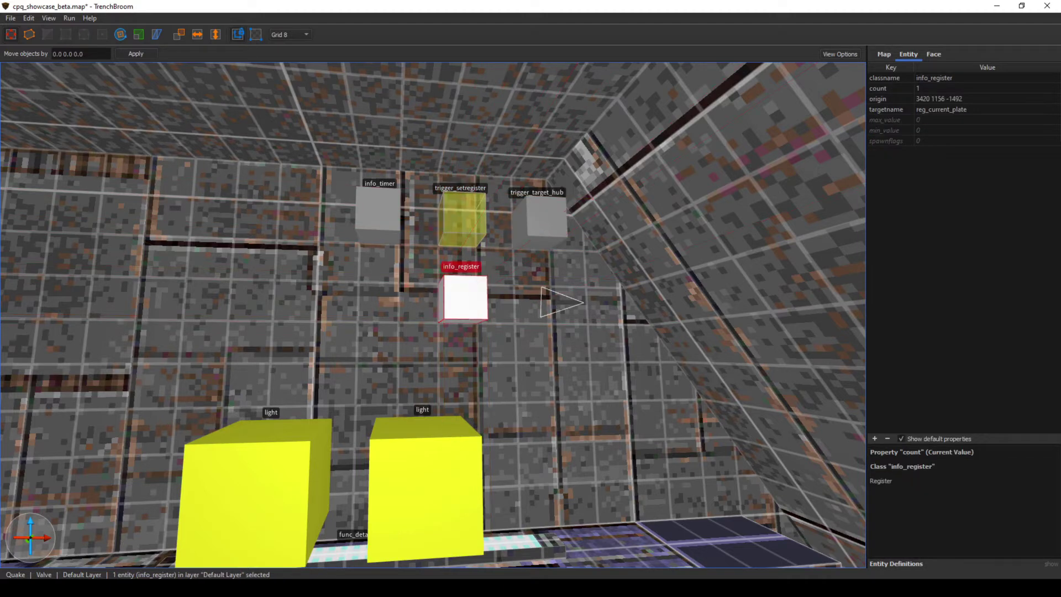
left_click(543, 221)
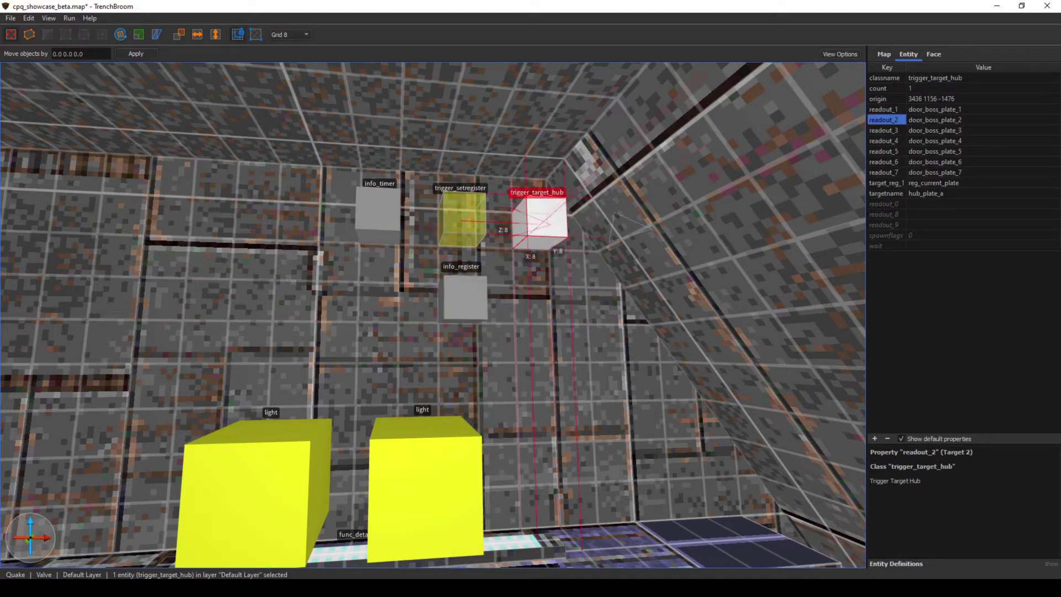
left_click(884, 141)
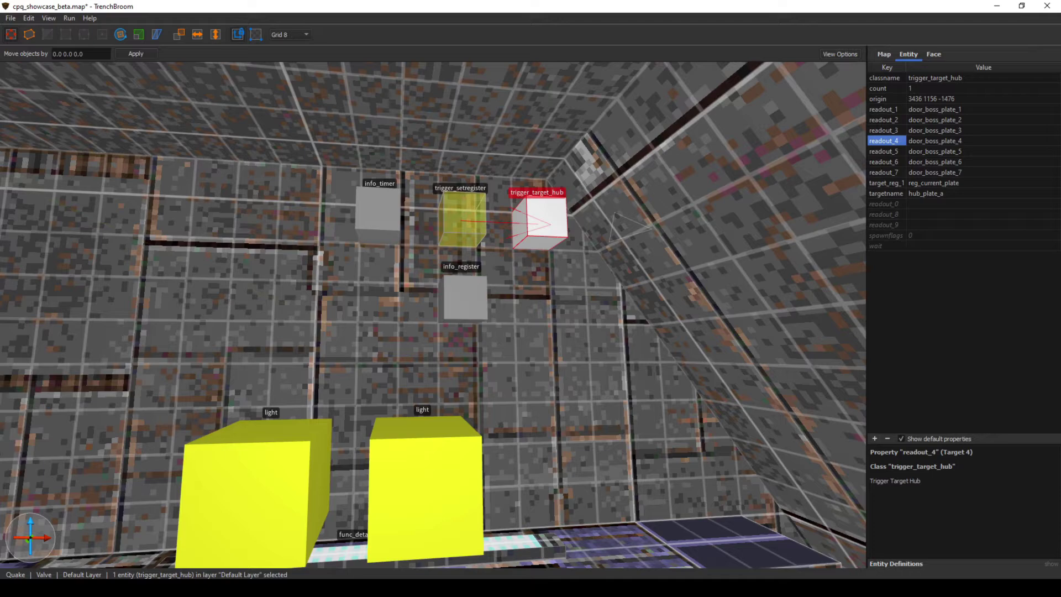
left_click(935, 141)
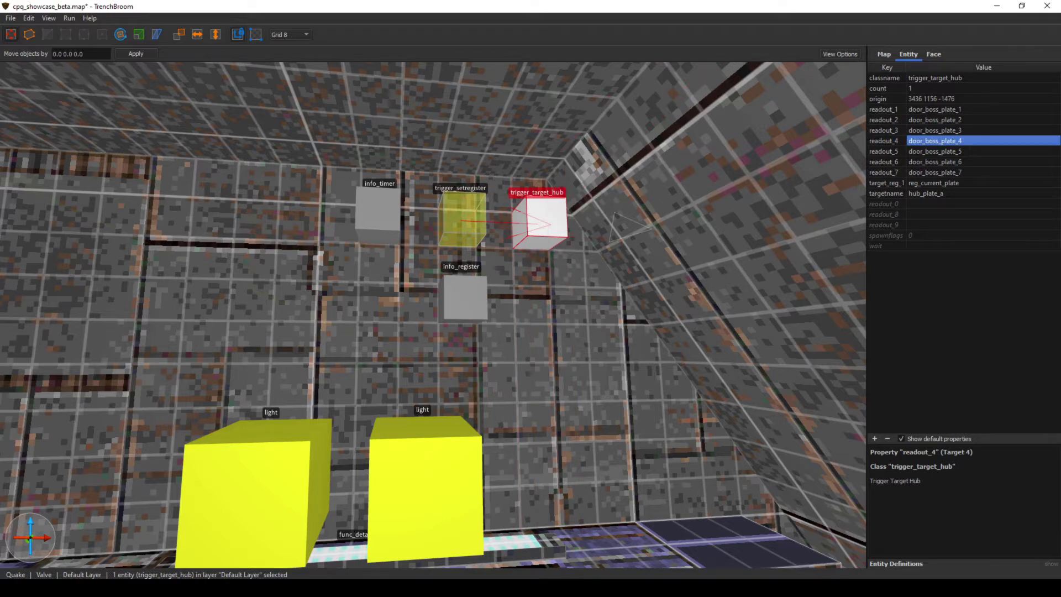
- Survey the boss wall's hatch plates, the pusher and the monster_enforcer from across the arena
key("s")
right_click_drag(433, 315, 473, 346)
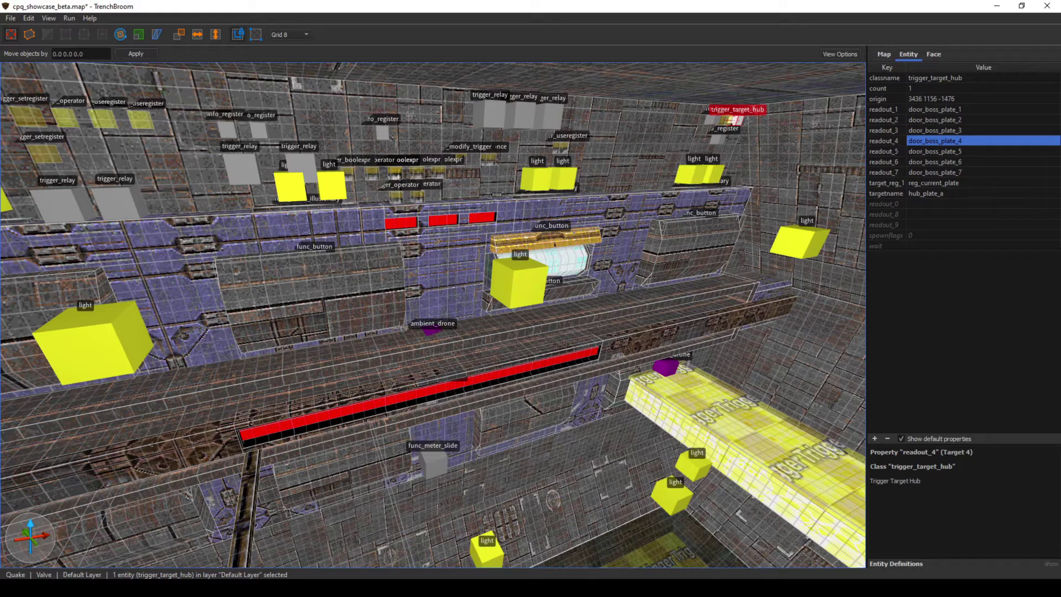
right_click_drag(433, 315, 337, 314)
right_click_drag(525, 323, 475, 323)
right_click_drag(432, 315, 449, 271)
key("w")
key("s")
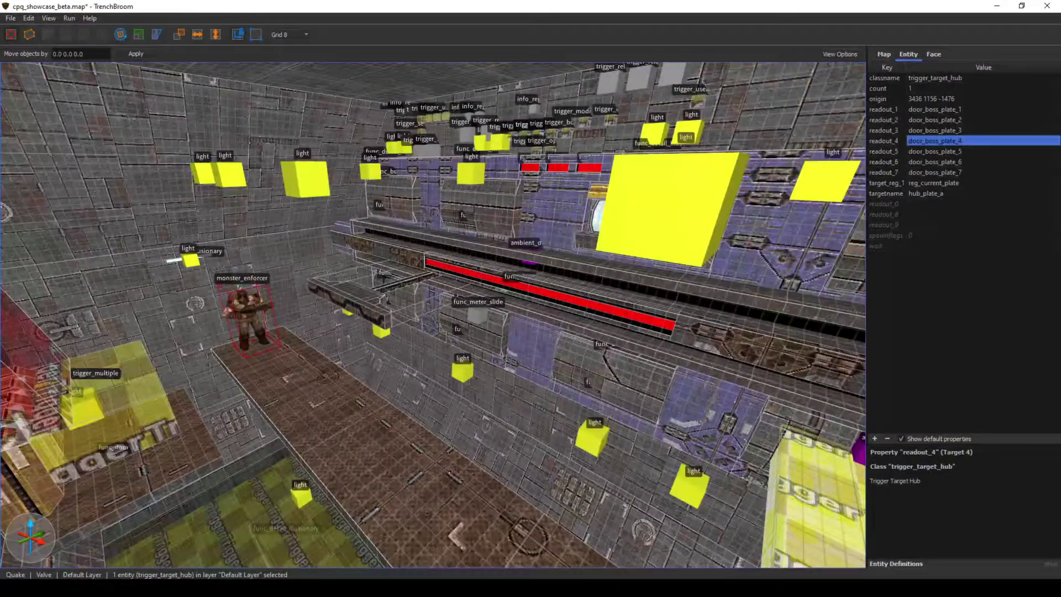